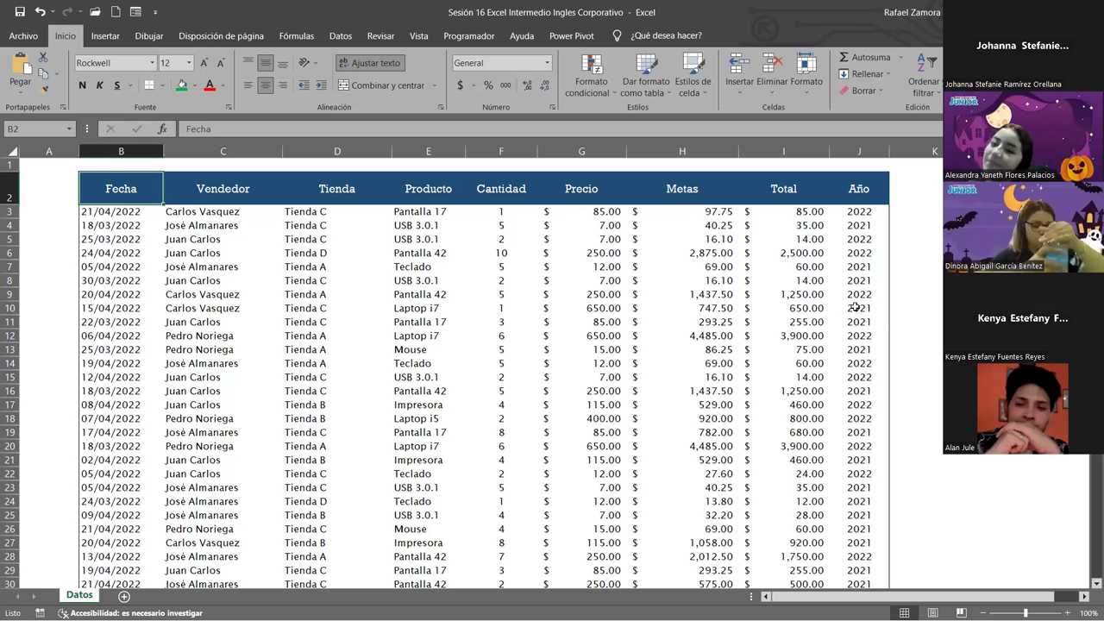
Review the Cantidad value in F15 and the Metas formula in H16 on the Datos sheet
{"action": "left_click", "coordinate": [501, 377]}
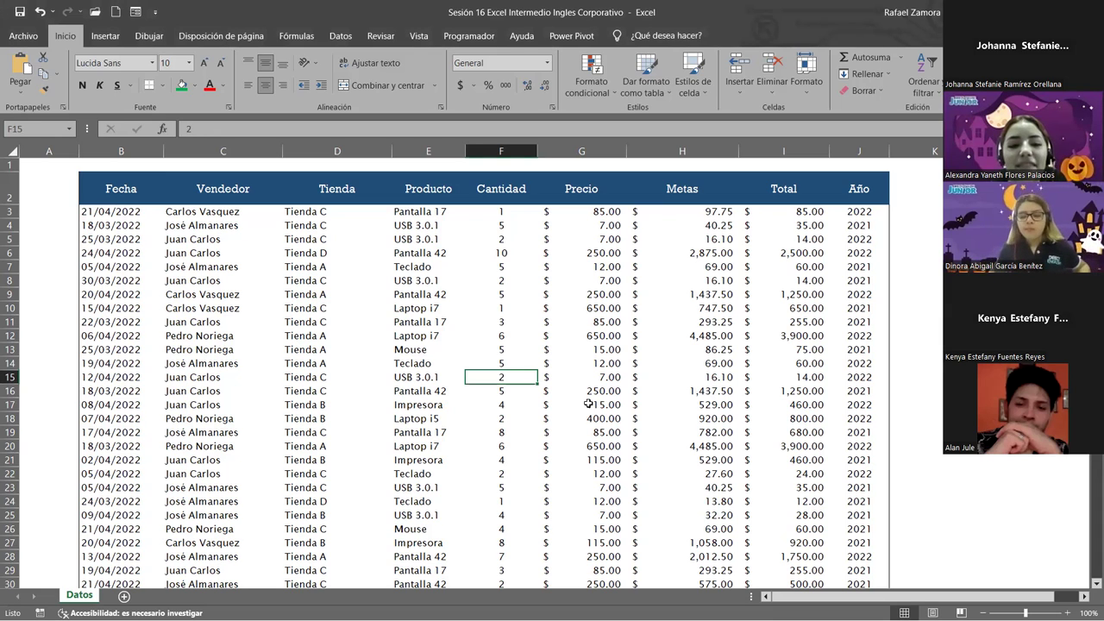
{"action": "left_click", "coordinate": [682, 390]}
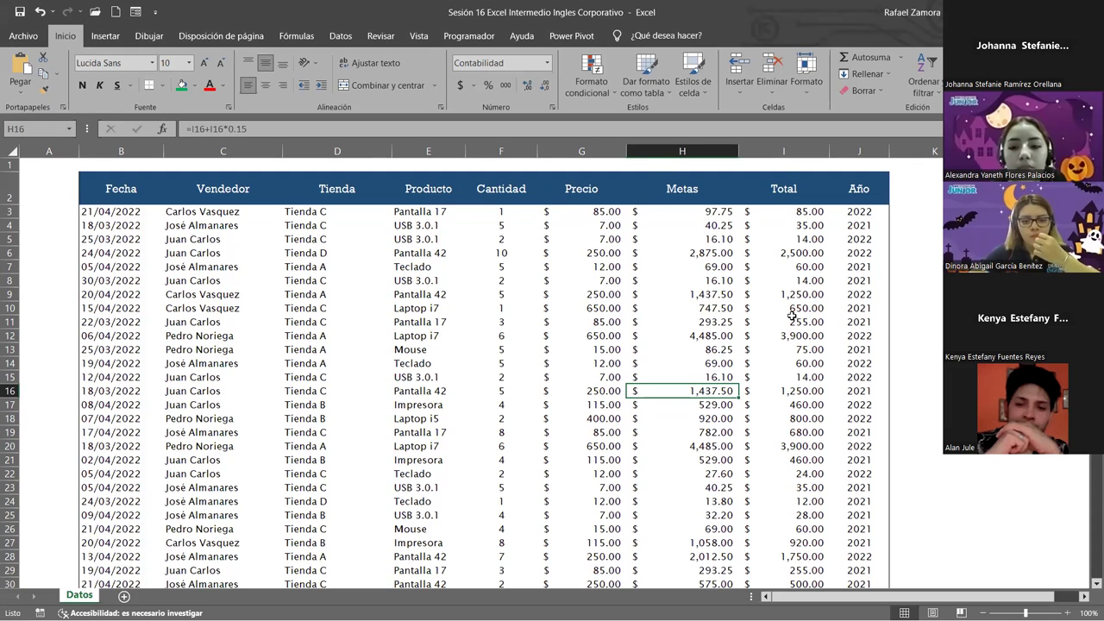
{"action": "scroll", "coordinate": [792, 315], "scroll_direction": "down", "scroll_amount": 1}
{"action": "scroll", "coordinate": [792, 316], "scroll_direction": "up", "scroll_amount": 1}
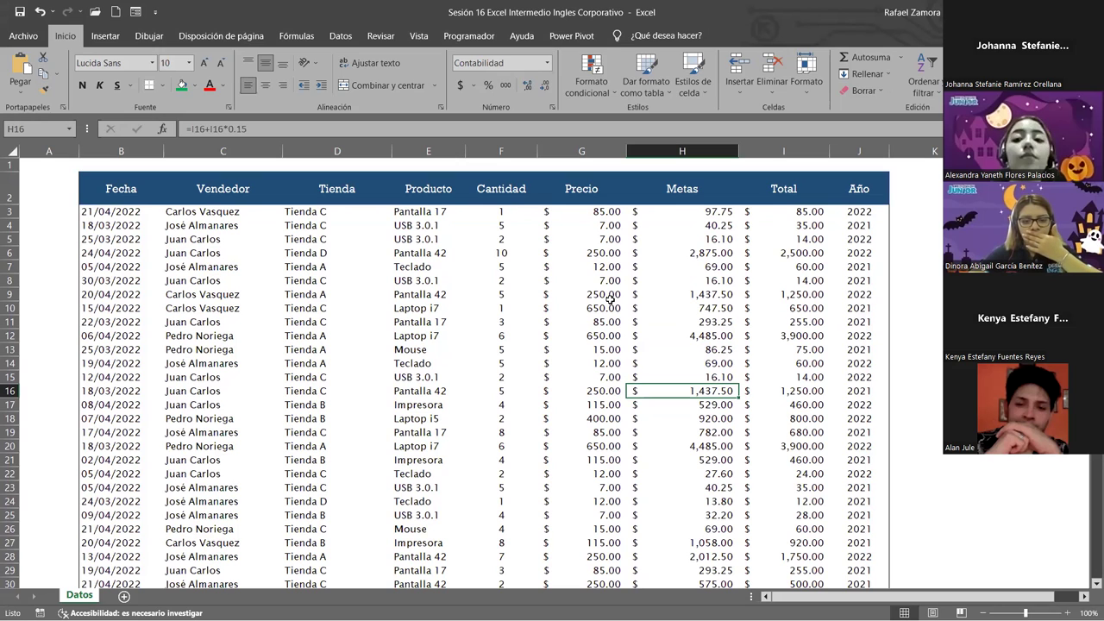
{"action": "scroll", "coordinate": [608, 298], "scroll_direction": "down", "scroll_amount": 4}
{"action": "scroll", "coordinate": [609, 298], "scroll_direction": "down", "scroll_amount": 3}
{"action": "scroll", "coordinate": [608, 298], "scroll_direction": "down", "scroll_amount": 6}
{"action": "scroll", "coordinate": [609, 299], "scroll_direction": "down", "scroll_amount": 7}
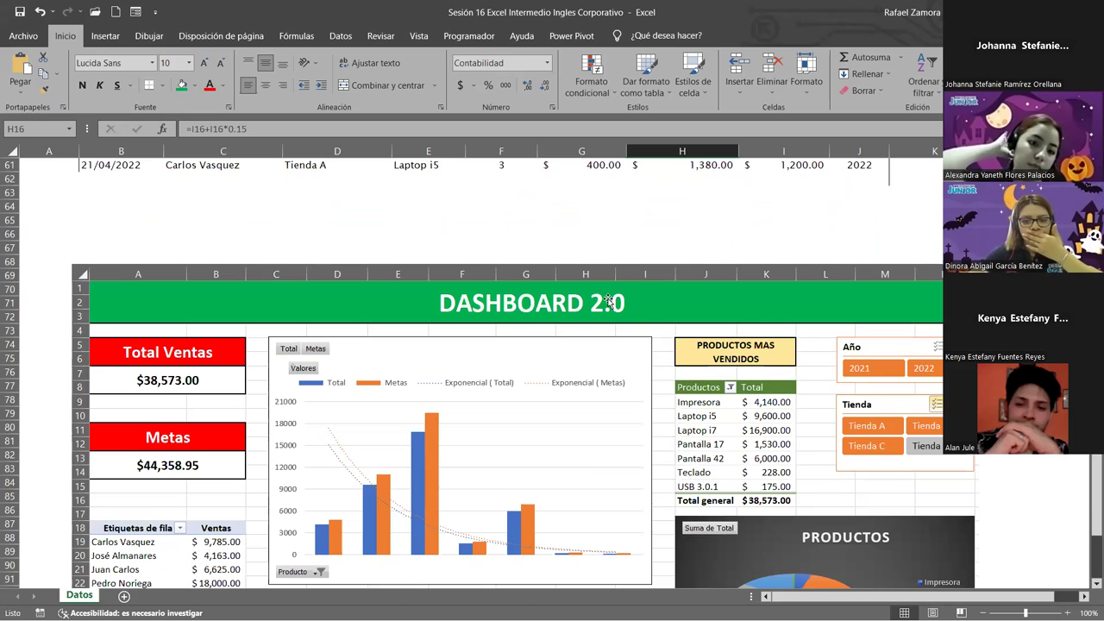
{"action": "scroll", "coordinate": [608, 299], "scroll_direction": "down", "scroll_amount": 2}
{"action": "scroll", "coordinate": [609, 298], "scroll_direction": "down", "scroll_amount": 1}
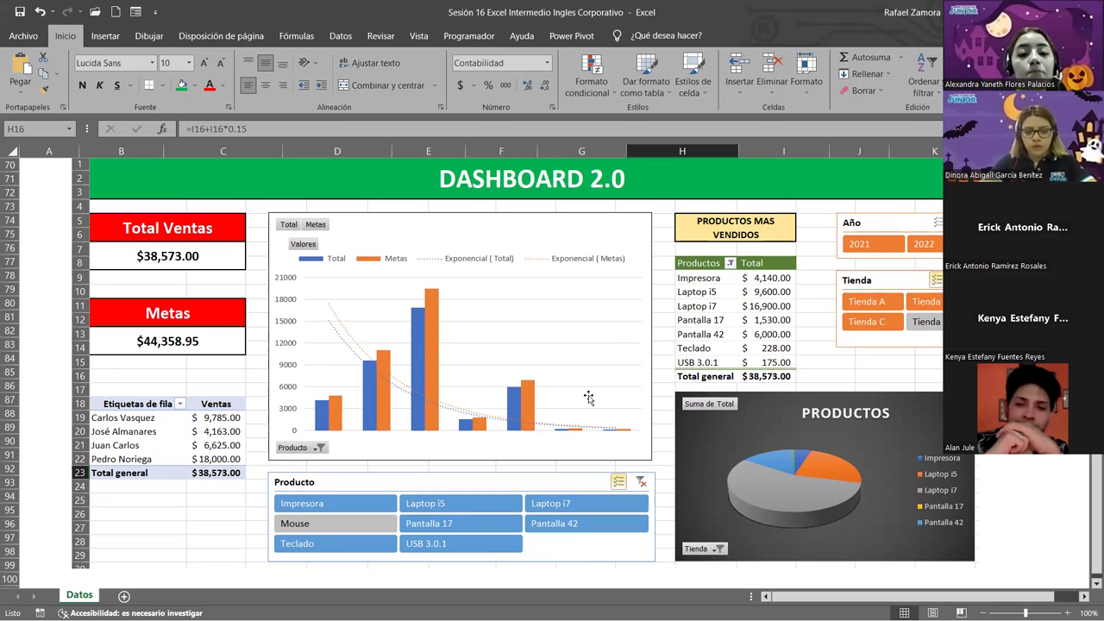
{"action": "scroll", "coordinate": [588, 392], "scroll_direction": "up", "scroll_amount": 5}
{"action": "scroll", "coordinate": [582, 388], "scroll_direction": "up", "scroll_amount": 10}
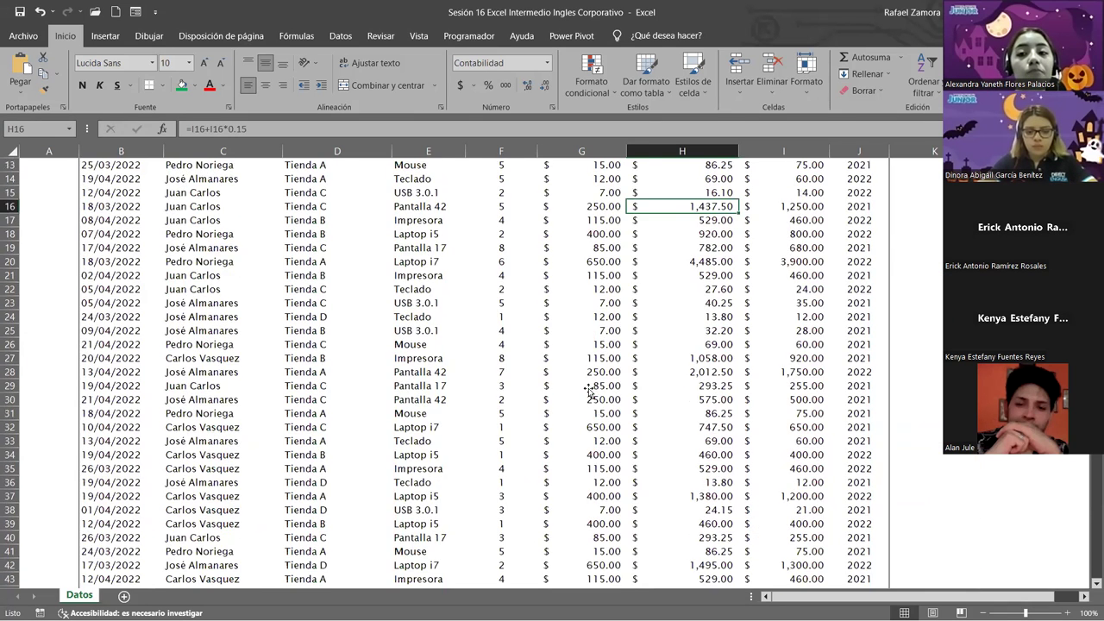
{"action": "scroll", "coordinate": [573, 384], "scroll_direction": "up", "scroll_amount": 8}
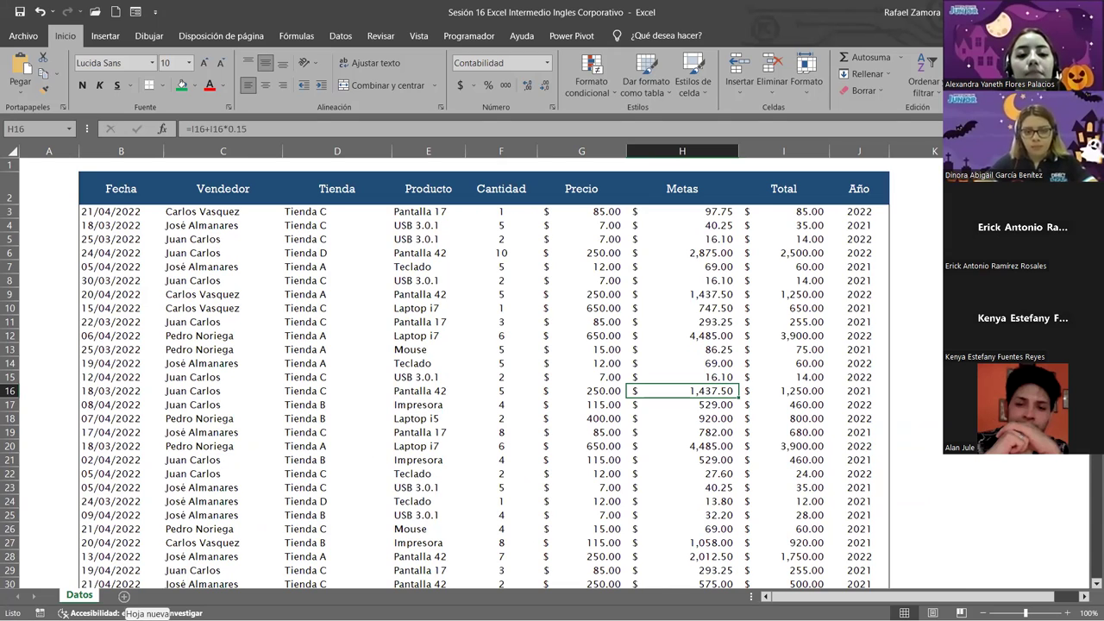
Add a new worksheet named Hoja1 and select its top three rows across A to O
{"action": "left_click", "coordinate": [124, 596]}
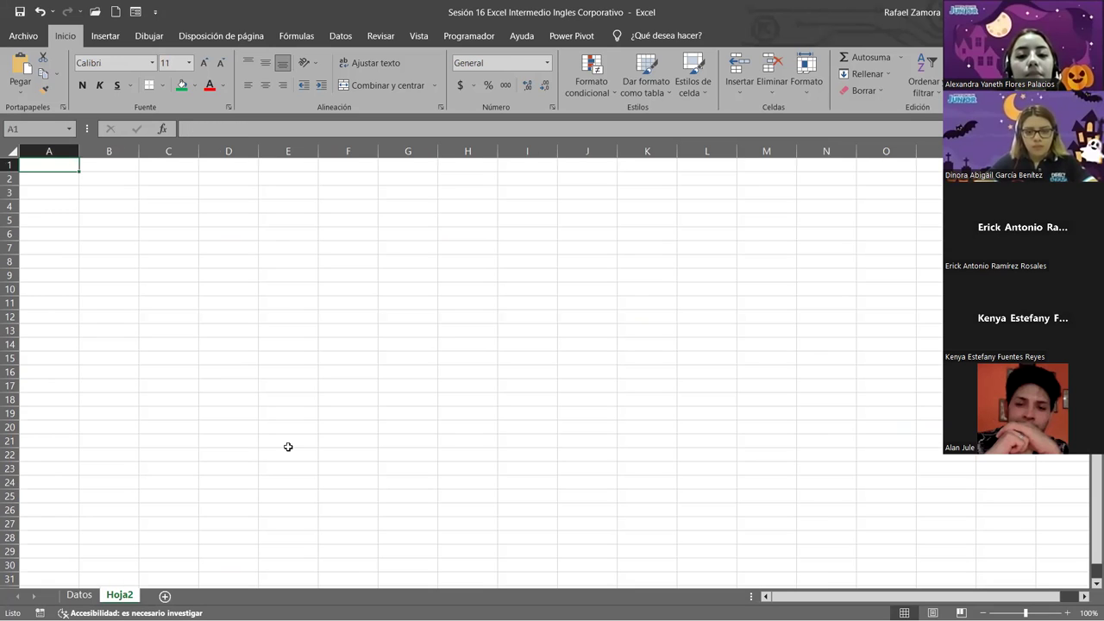
{"action": "double_click", "coordinate": [119, 595]}
{"action": "key", "text": "BackSpace"}
{"action": "type", "text": "1"}
{"action": "left_click", "coordinate": [288, 431]}
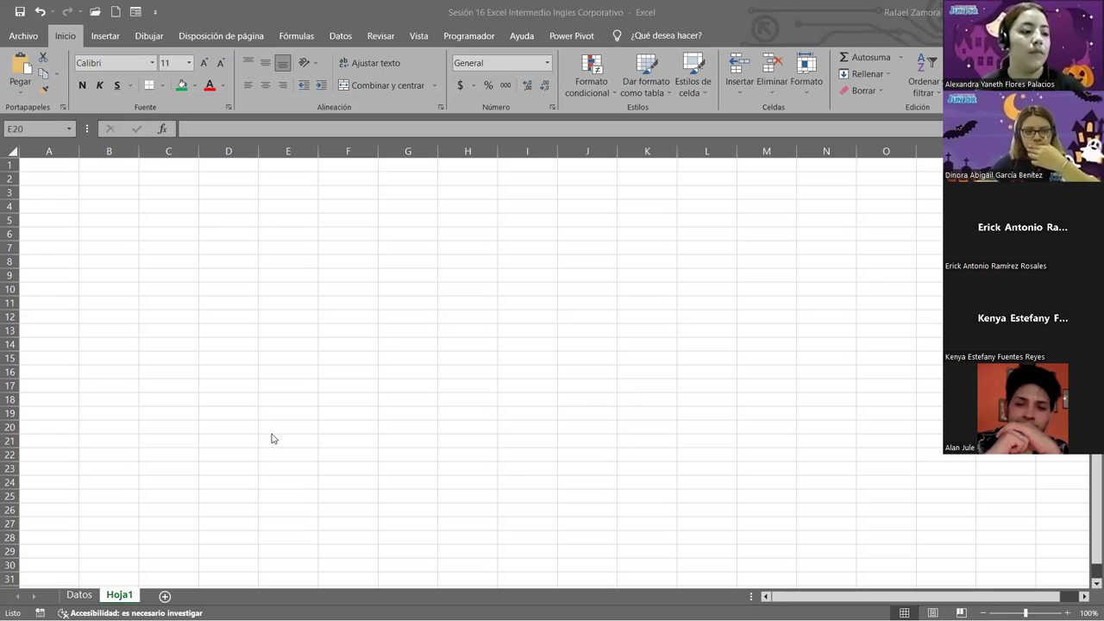
{"action": "mouse_move", "coordinate": [49, 165]}
{"action": "left_mouse_down"}
{"action": "mouse_move", "coordinate": [658, 221]}
{"action": "mouse_move", "coordinate": [872, 202]}
{"action": "mouse_move", "coordinate": [875, 188]}
{"action": "left_mouse_up"}
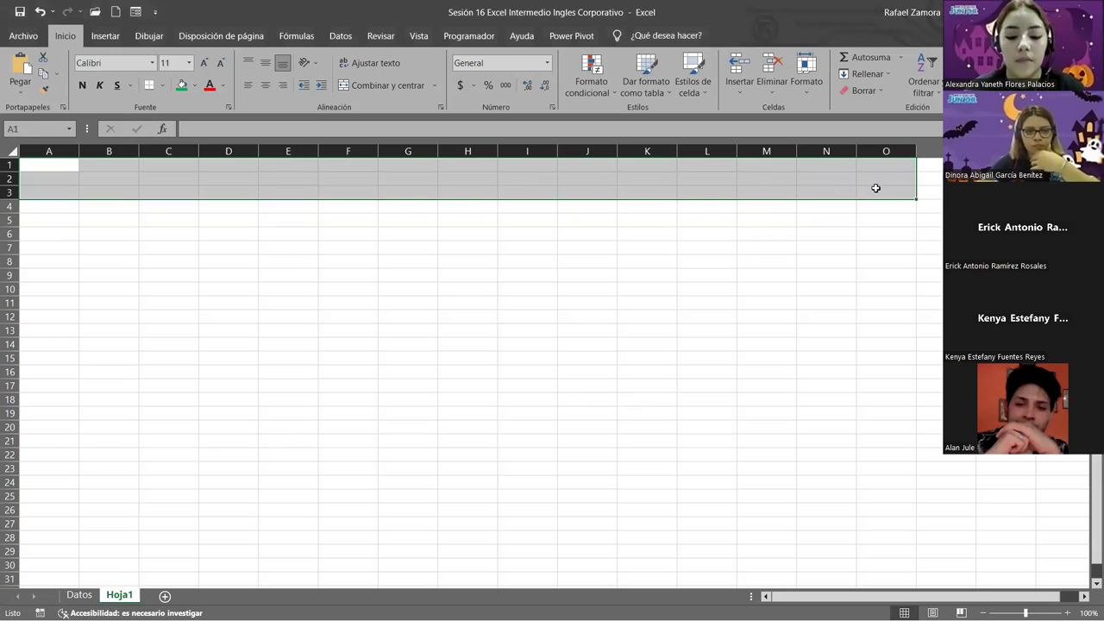
Merge and centre A1:N3 into one cell filled green
{"action": "key", "text": "ctrl+Home"}
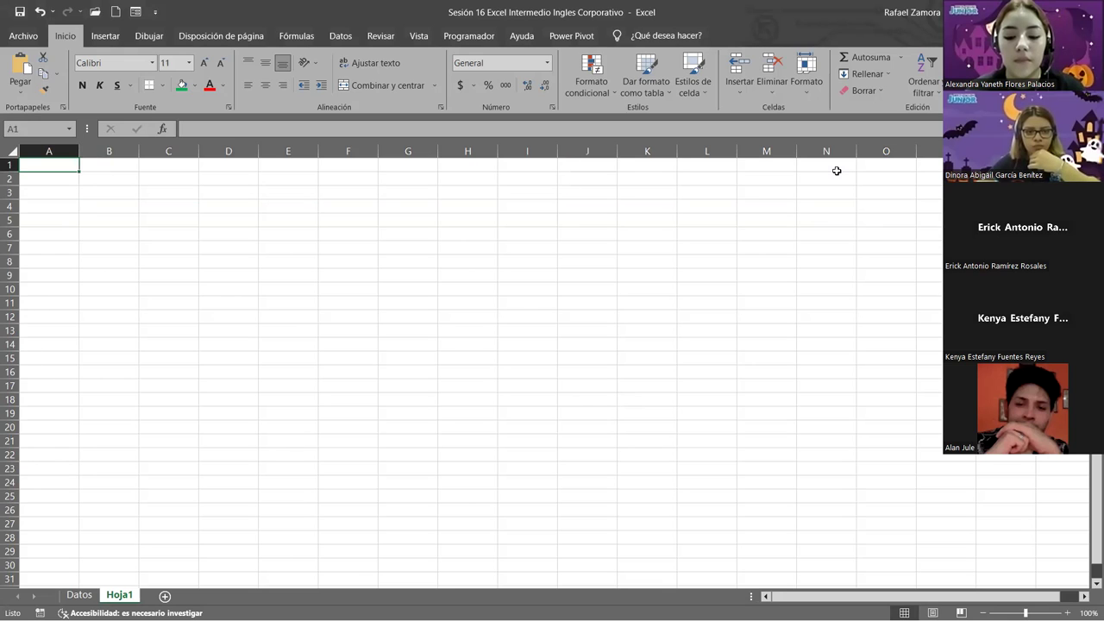
{"action": "left_click", "coordinate": [819, 201], "text": "shift"}
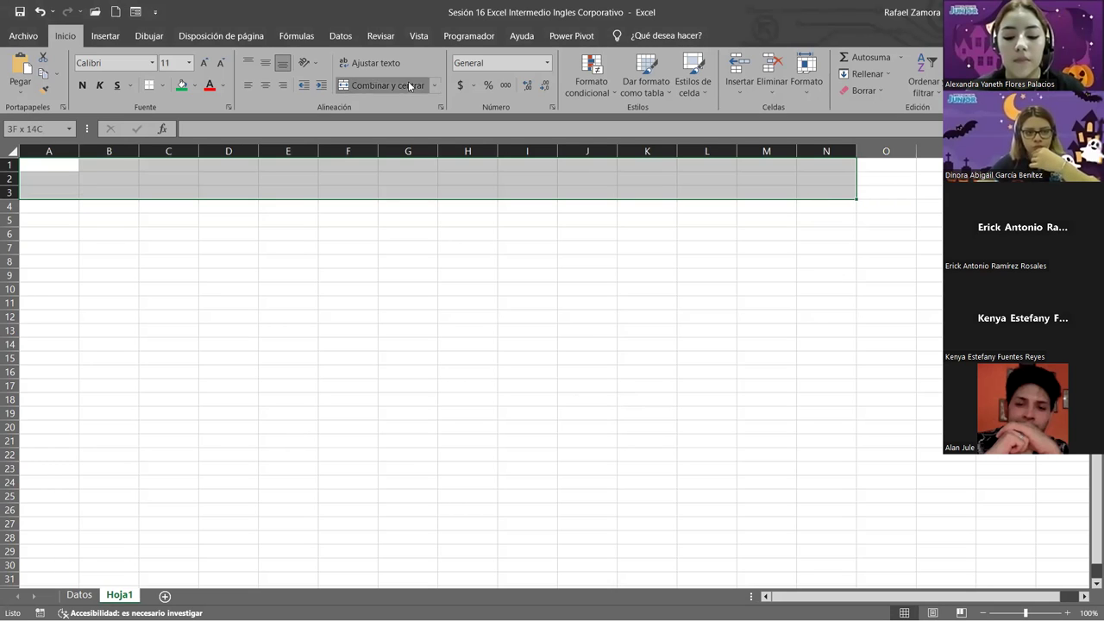
{"action": "left_click", "coordinate": [379, 85]}
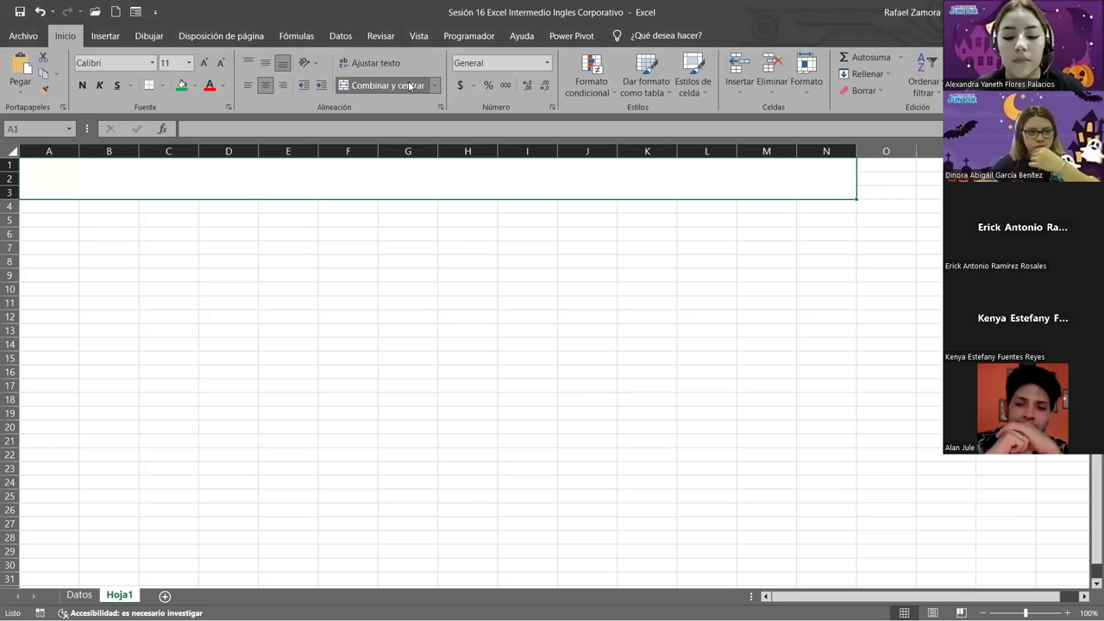
{"action": "left_click", "coordinate": [181, 84]}
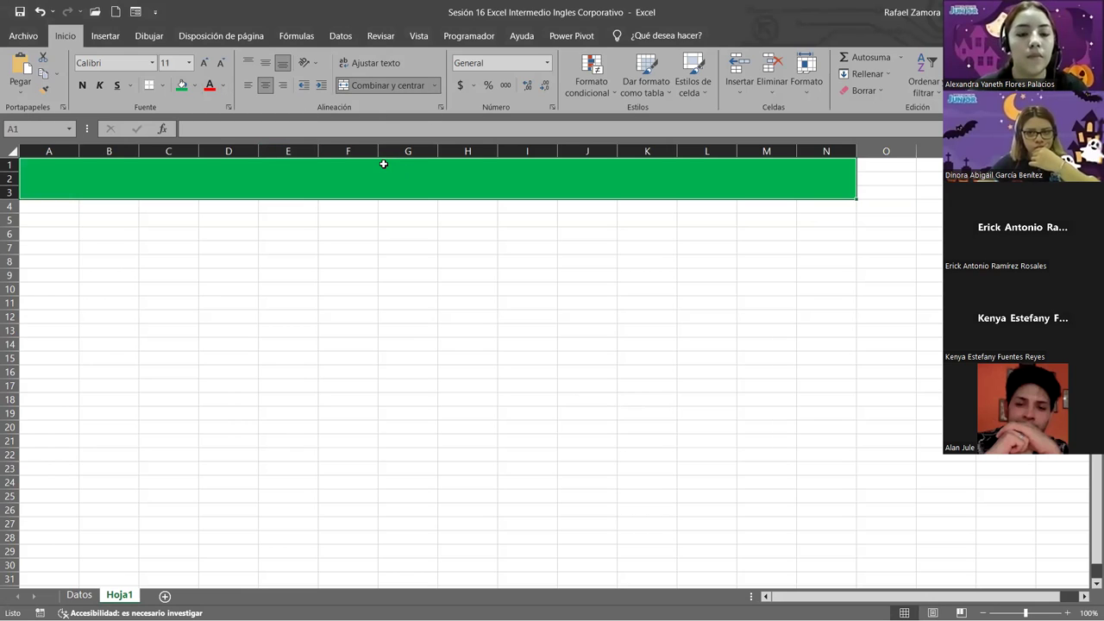
Enter the title DASHBOARD 2.0 in the green banner
{"action": "type", "text": "DASHBOARD"}
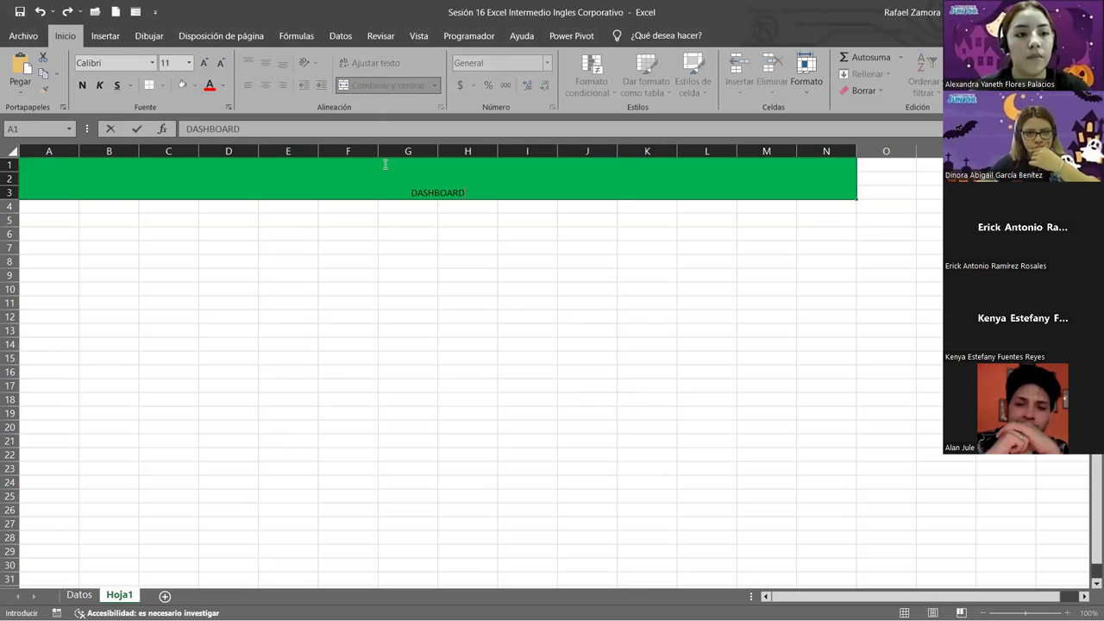
{"action": "type", "text": " 20"}
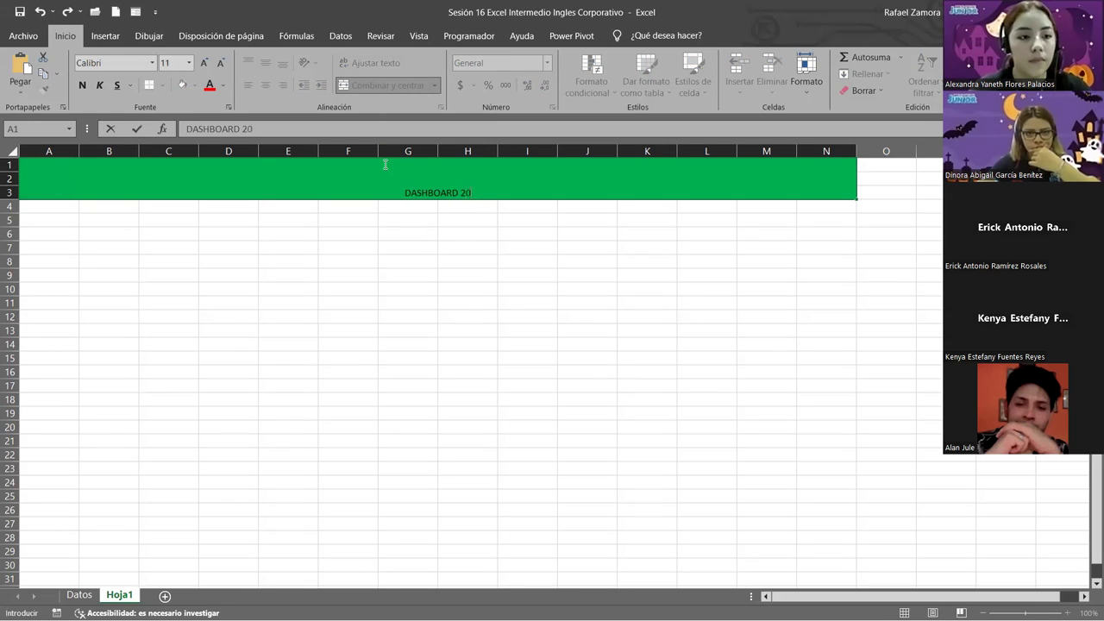
{"action": "key", "text": "BackSpace"}
{"action": "type", "text": ".0"}
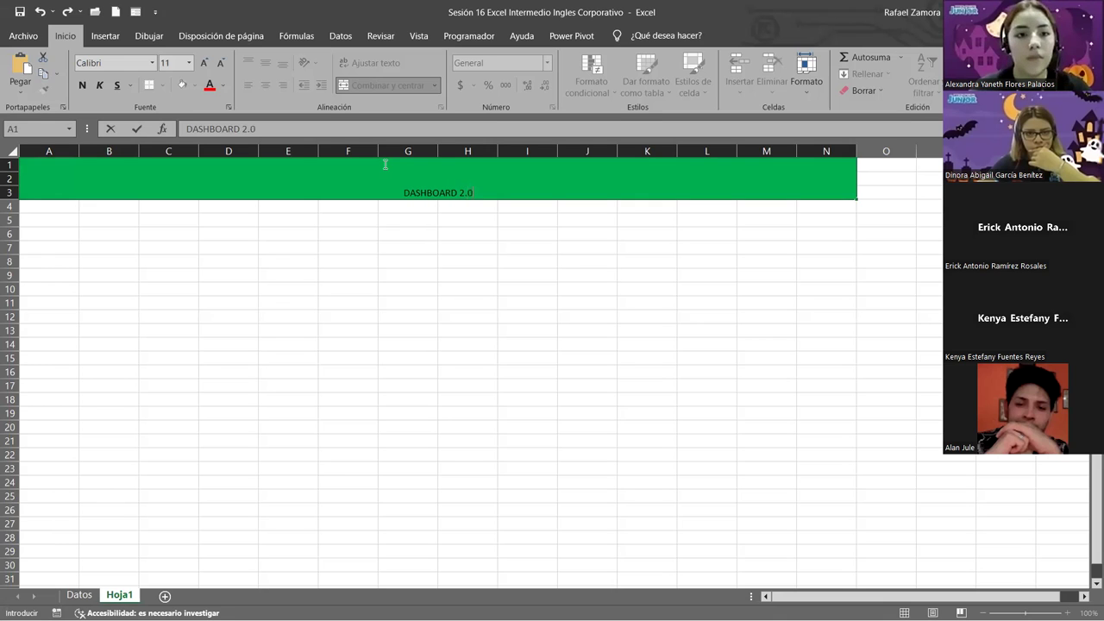
{"action": "left_click", "coordinate": [673, 223]}
Make the banner title vertically centred, 26-point and white
{"action": "left_click", "coordinate": [661, 185]}
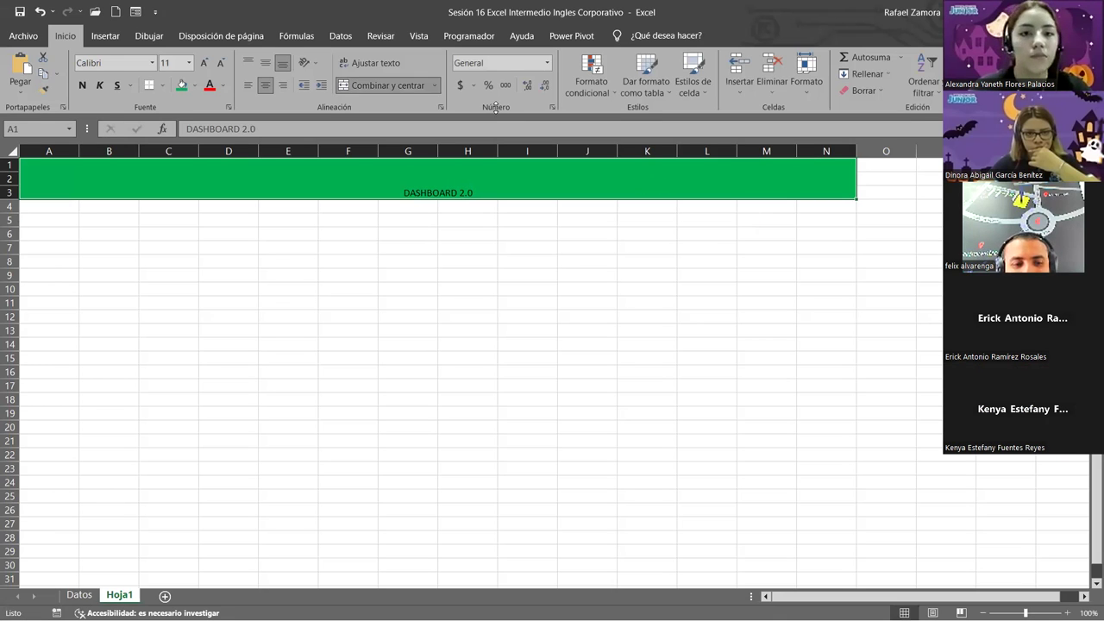
{"action": "left_click", "coordinate": [266, 61]}
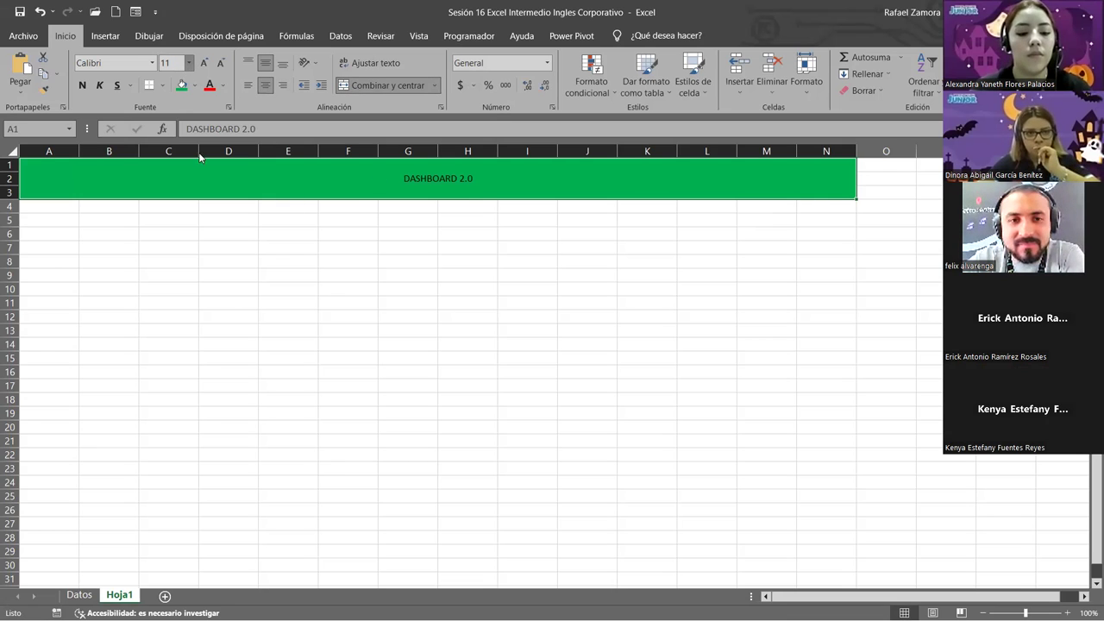
{"action": "left_click", "coordinate": [189, 66]}
{"action": "left_click", "coordinate": [189, 66]}
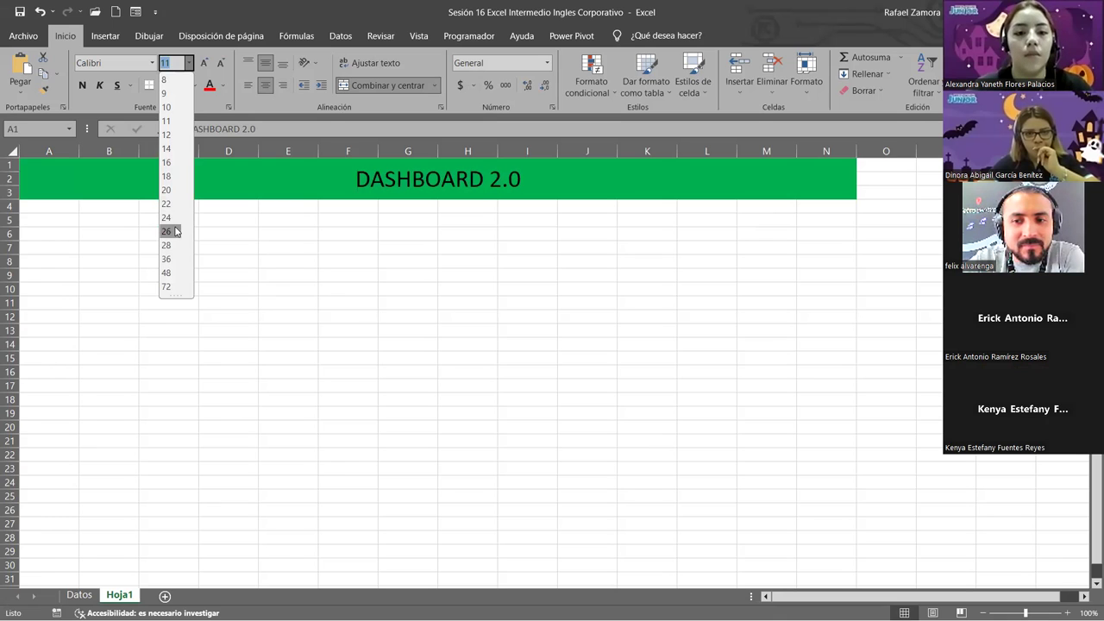
{"action": "left_click", "coordinate": [175, 231]}
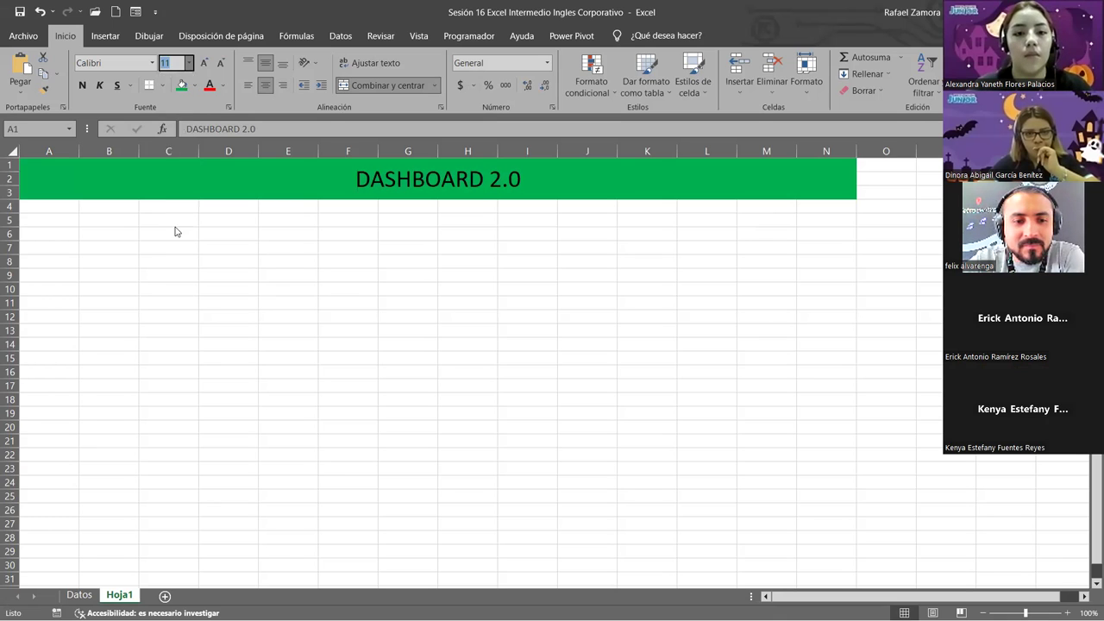
{"action": "left_click", "coordinate": [219, 89]}
{"action": "left_click", "coordinate": [213, 139]}
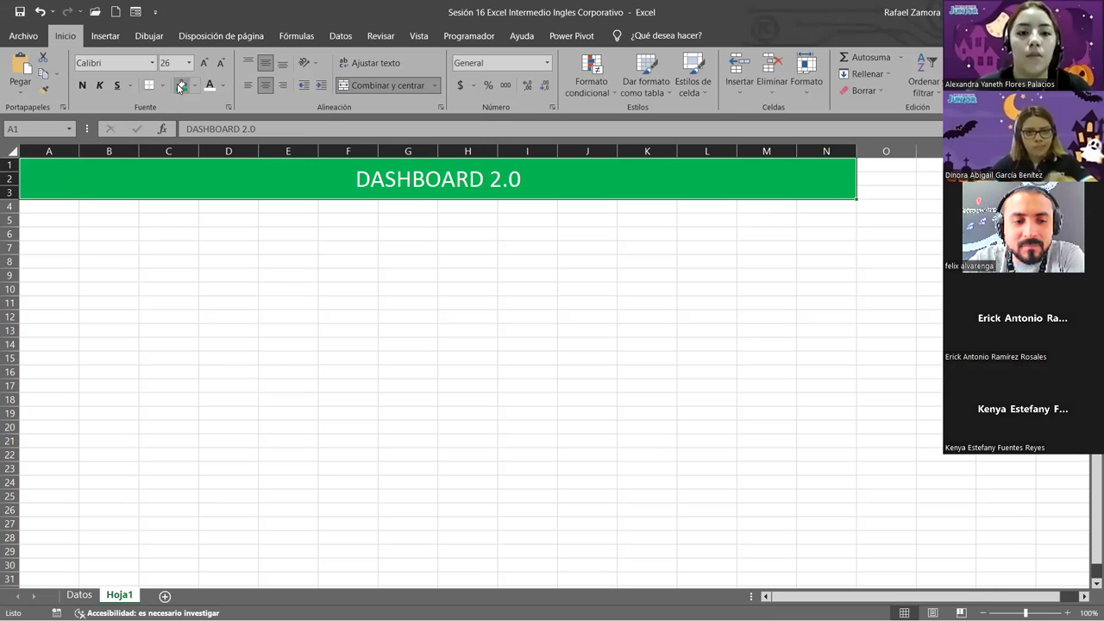
Give the DASHBOARD 2.0 banner a thick outside border
{"action": "left_click", "coordinate": [162, 85]}
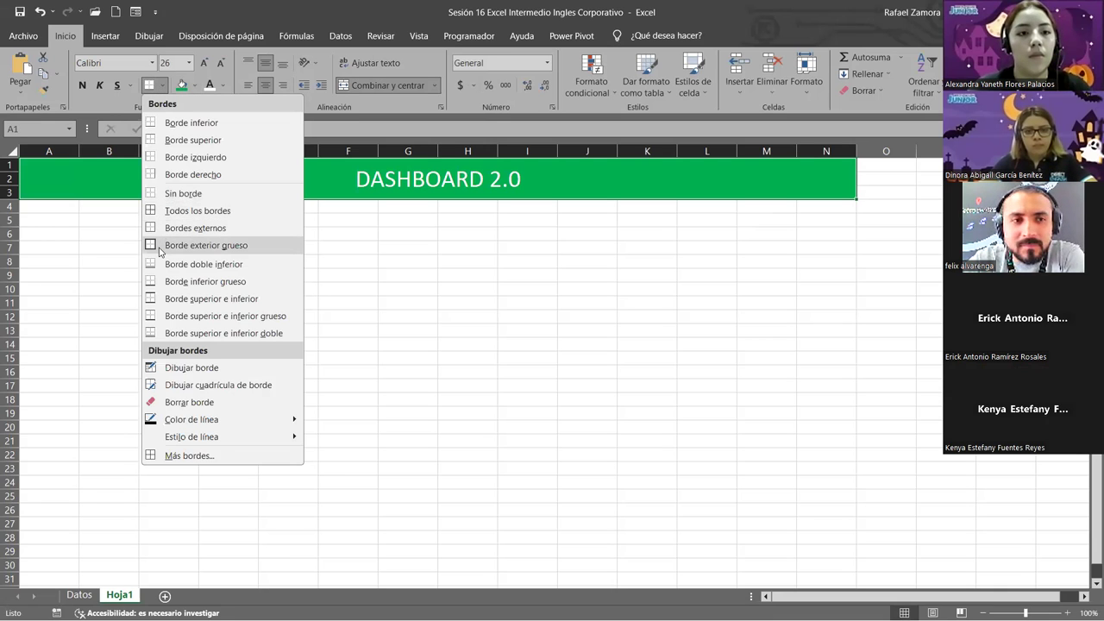
{"action": "left_click", "coordinate": [159, 247]}
{"action": "left_click", "coordinate": [504, 330]}
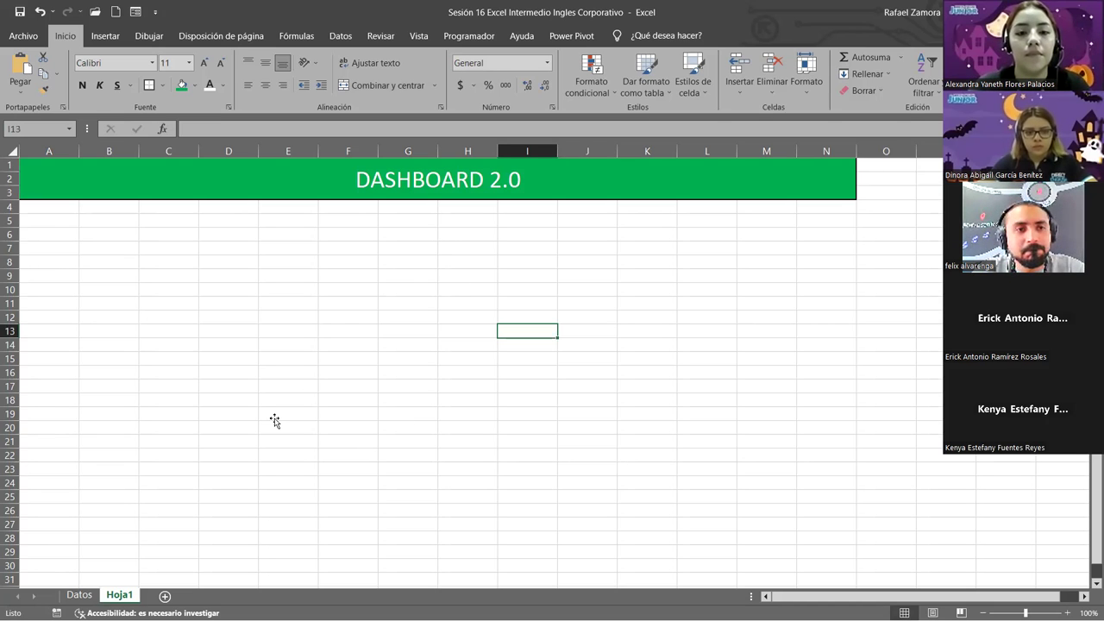
{"action": "key", "text": "ctrl+v"}
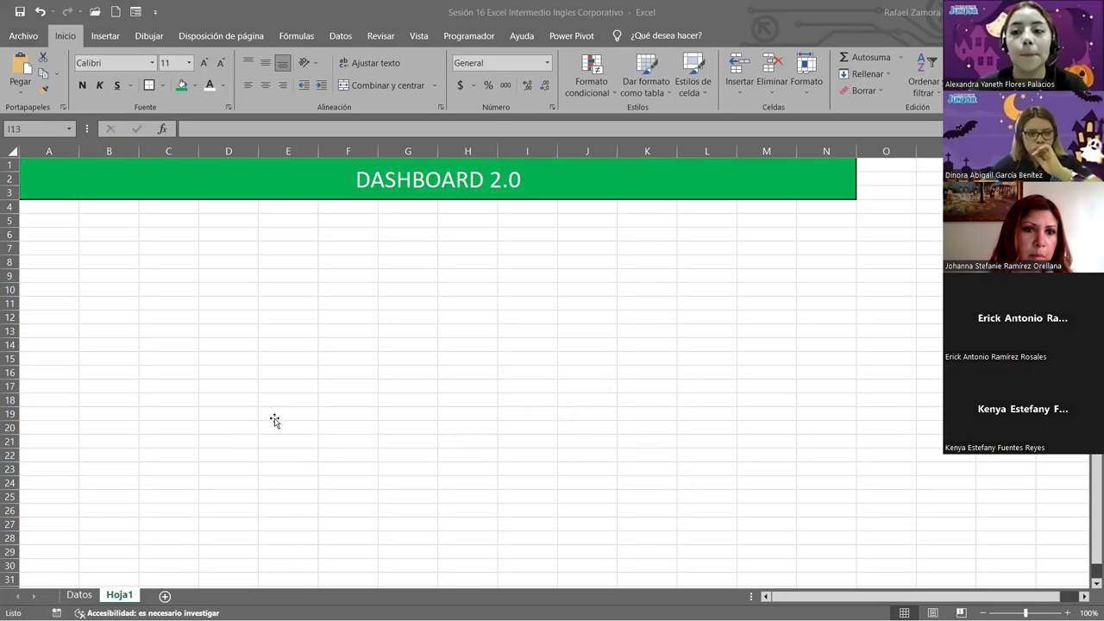
Switch to the Datos sheet and scroll through the reference dashboard with Total Ventas $38,573.00 and Metas $44,358.95
{"action": "left_click", "coordinate": [79, 595]}
{"action": "scroll", "coordinate": [370, 412], "scroll_direction": "down", "scroll_amount": 10}
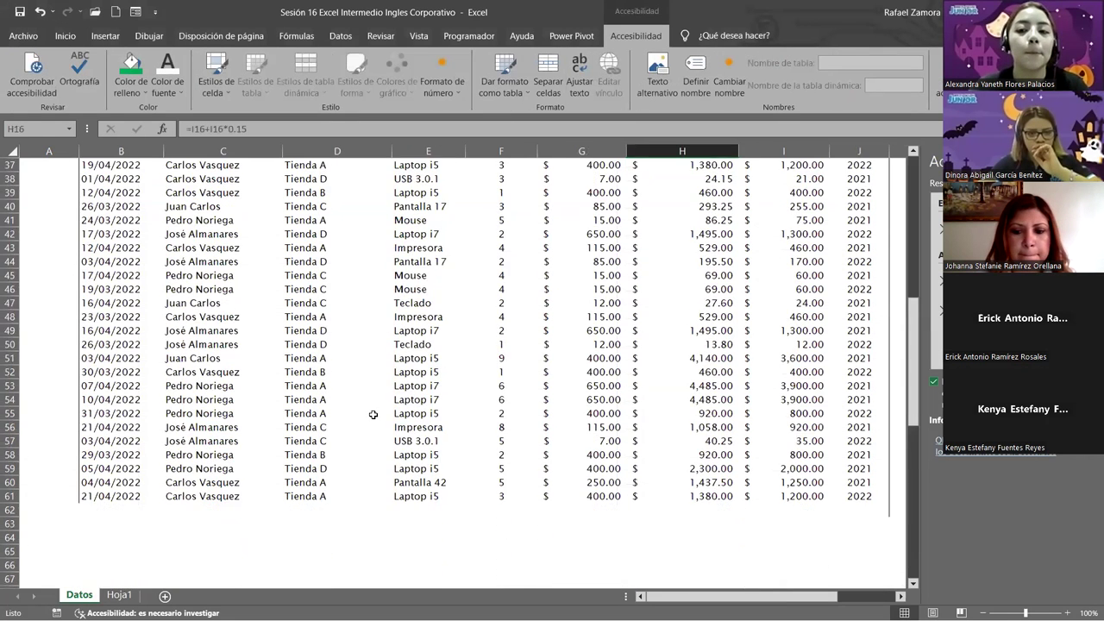
{"action": "scroll", "coordinate": [377, 415], "scroll_direction": "down", "scroll_amount": 10}
{"action": "scroll", "coordinate": [376, 416], "scroll_direction": "down", "scroll_amount": 1}
{"action": "scroll", "coordinate": [382, 413], "scroll_direction": "up", "scroll_amount": 2}
{"action": "scroll", "coordinate": [382, 413], "scroll_direction": "up", "scroll_amount": 1}
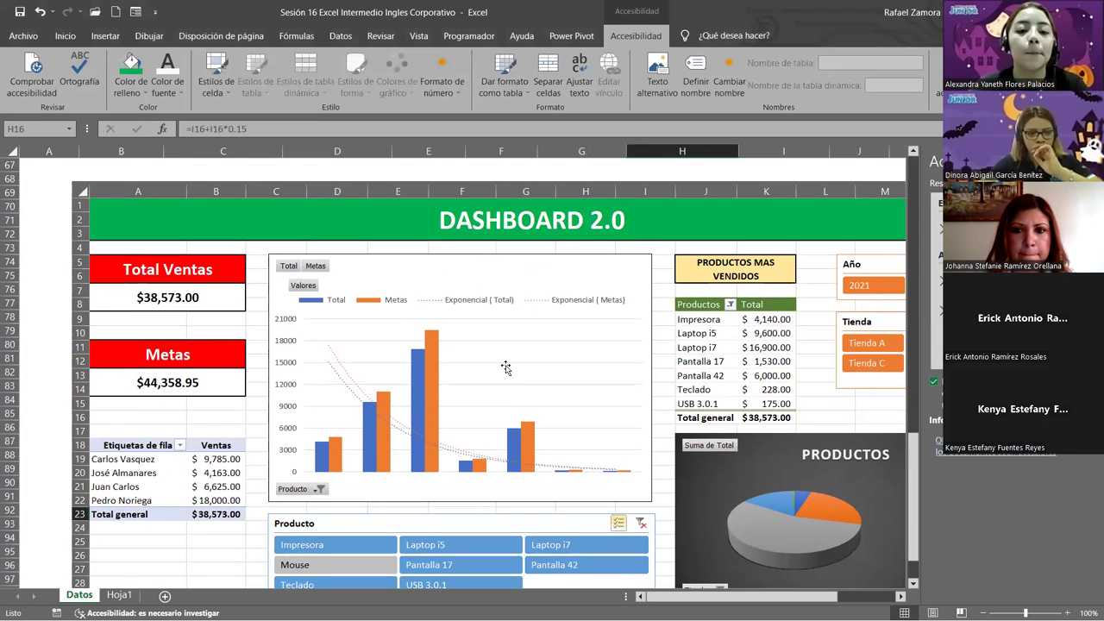
{"action": "scroll", "coordinate": [523, 362], "scroll_direction": "up", "scroll_amount": 4}
{"action": "scroll", "coordinate": [523, 363], "scroll_direction": "up", "scroll_amount": 5}
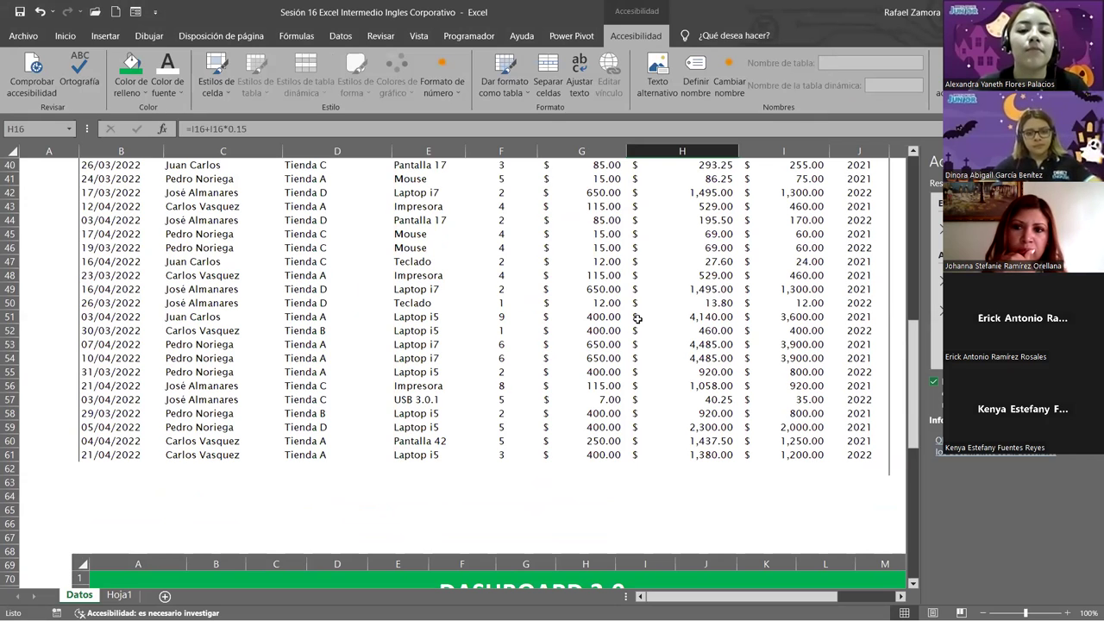
{"action": "scroll", "coordinate": [387, 381], "scroll_direction": "down", "scroll_amount": 2}
{"action": "scroll", "coordinate": [387, 382], "scroll_direction": "down", "scroll_amount": 3}
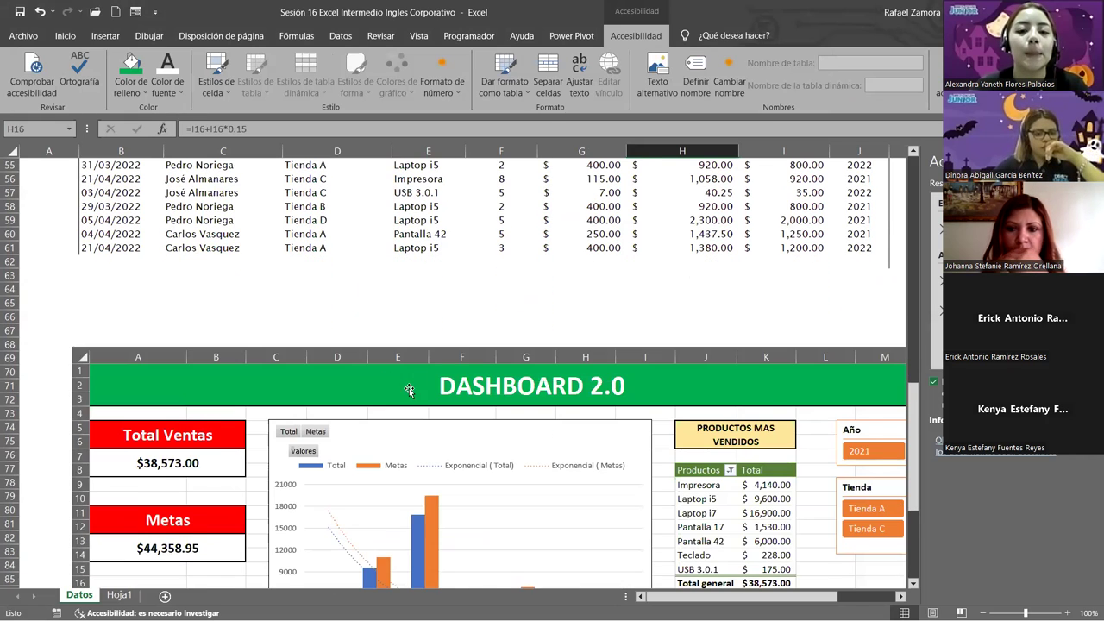
{"action": "scroll", "coordinate": [484, 353], "scroll_direction": "down", "scroll_amount": 2}
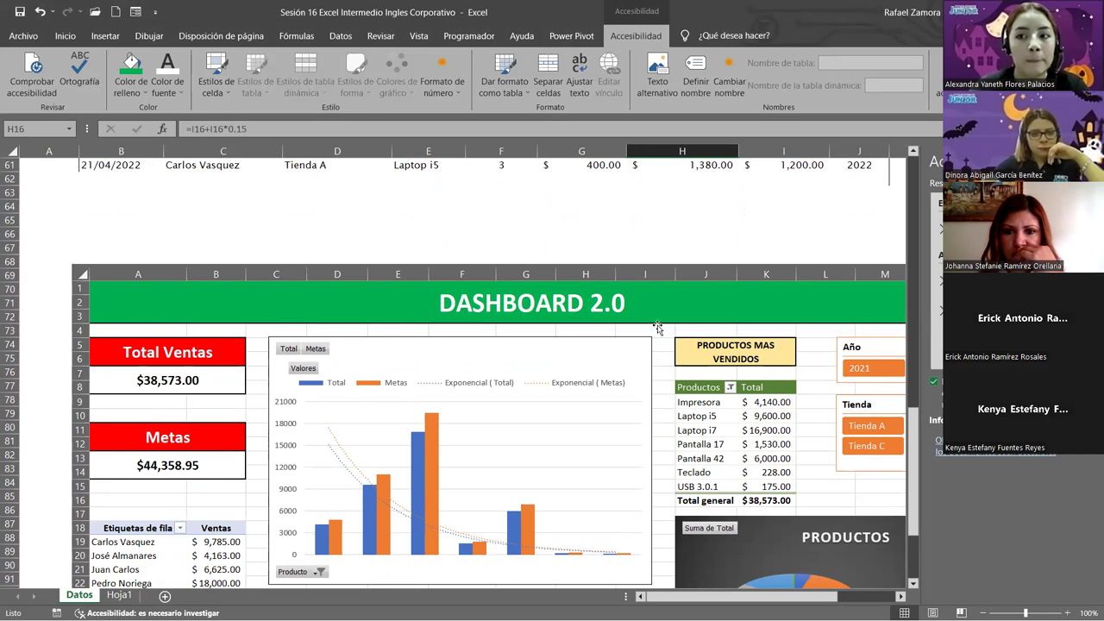
{"action": "scroll", "coordinate": [657, 328], "scroll_direction": "up", "scroll_amount": 13}
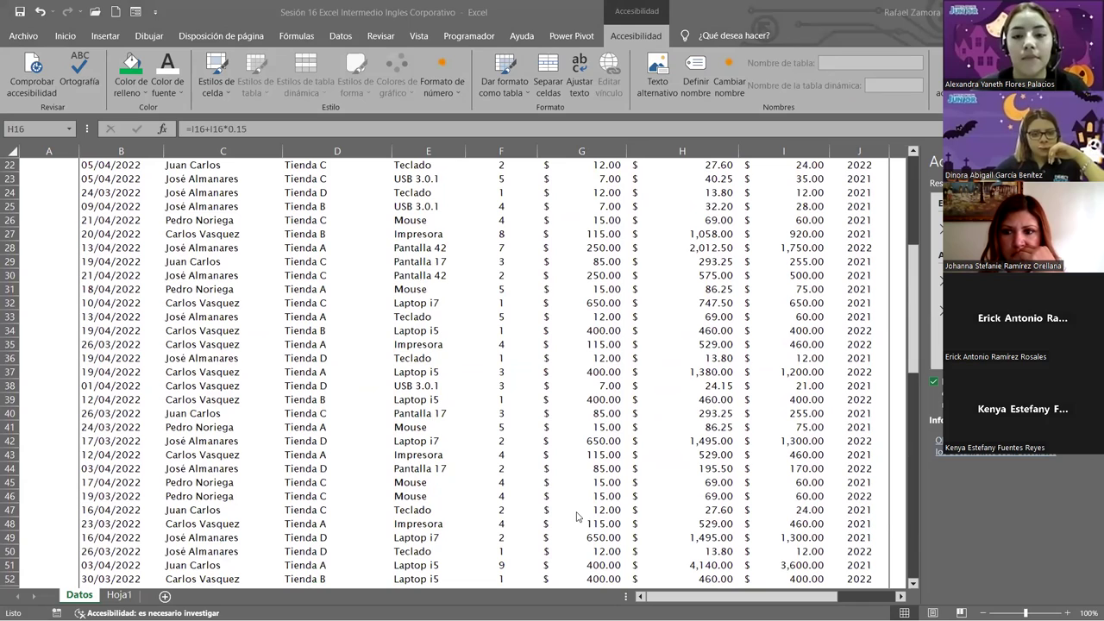
On Hoja1, merge and centre A5:B6 and A7:B8 separately
{"action": "left_click", "coordinate": [119, 595]}
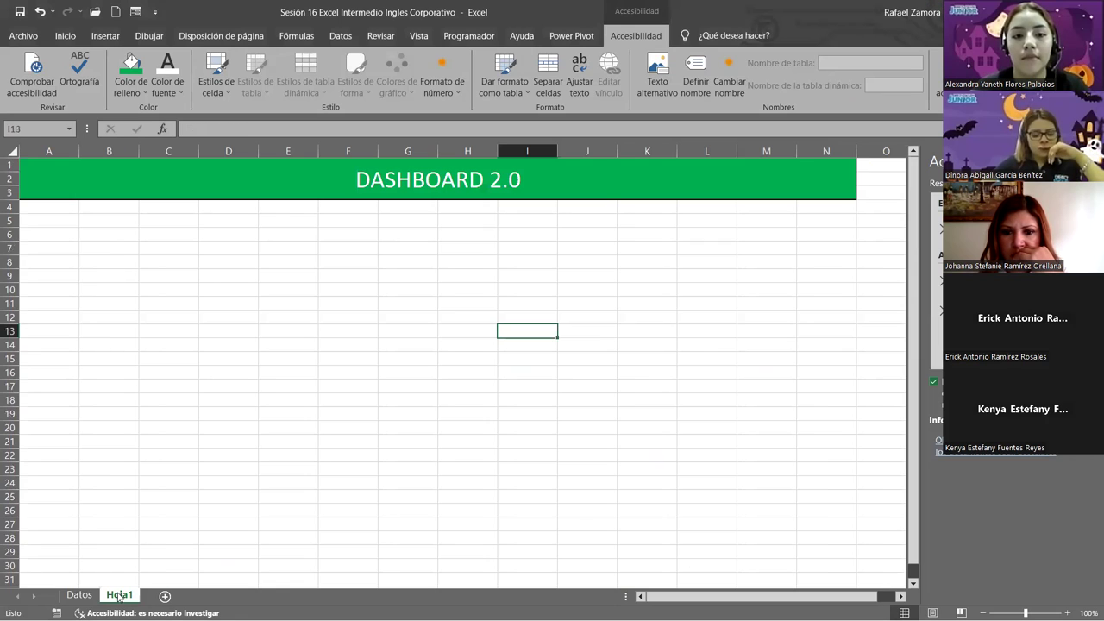
{"action": "left_click_drag", "start_coordinate": [52, 221], "coordinate": [95, 235]}
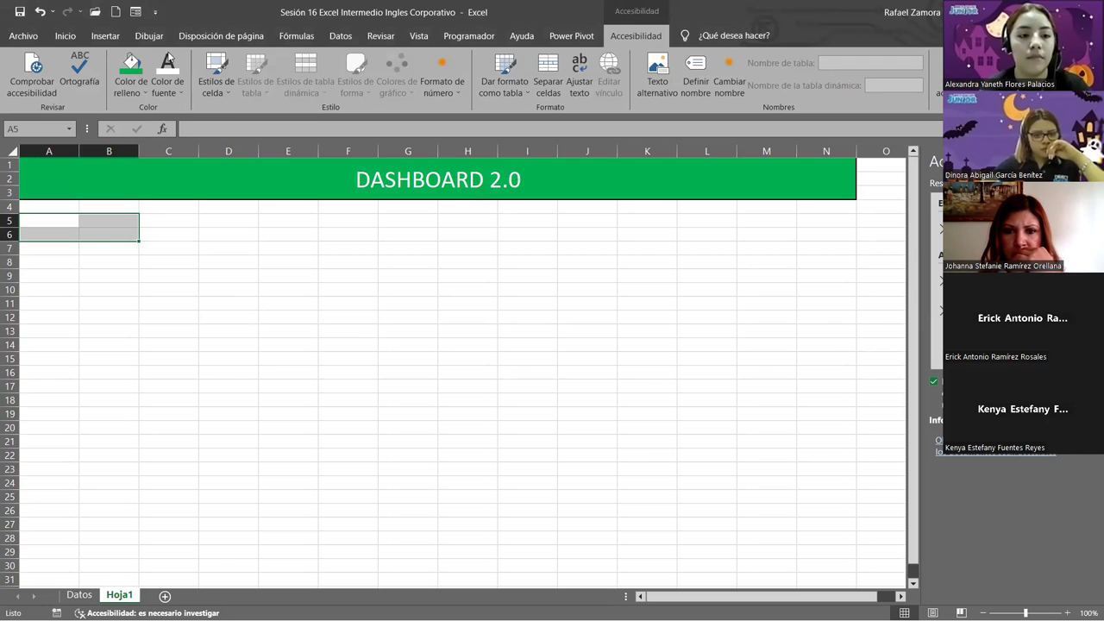
{"action": "left_click", "coordinate": [64, 36]}
{"action": "left_click", "coordinate": [390, 87]}
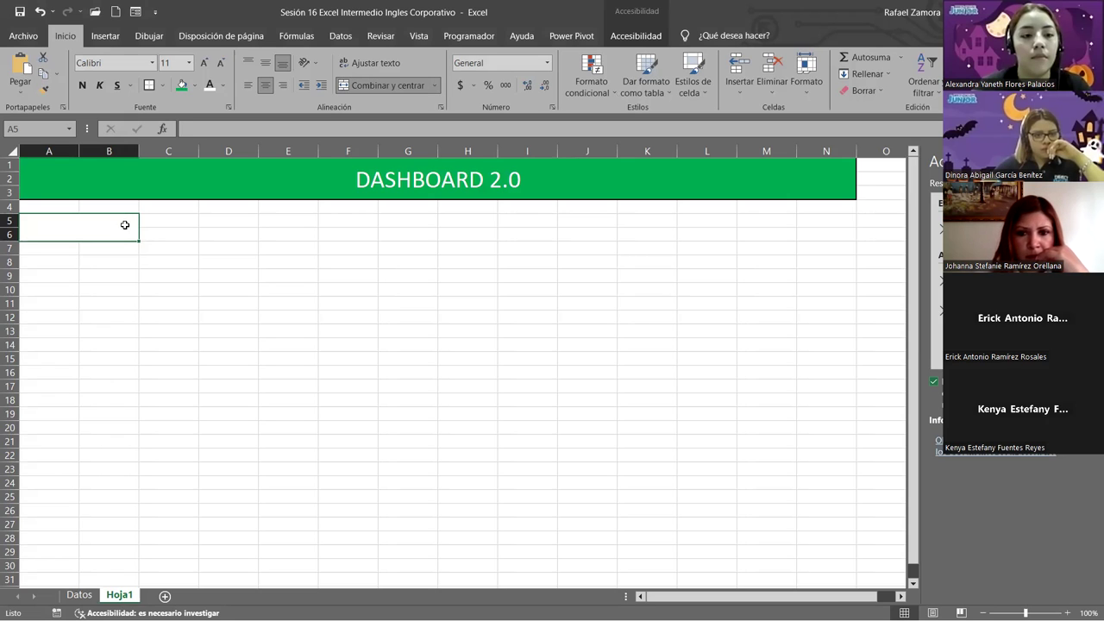
{"action": "left_click_drag", "start_coordinate": [74, 248], "coordinate": [92, 260]}
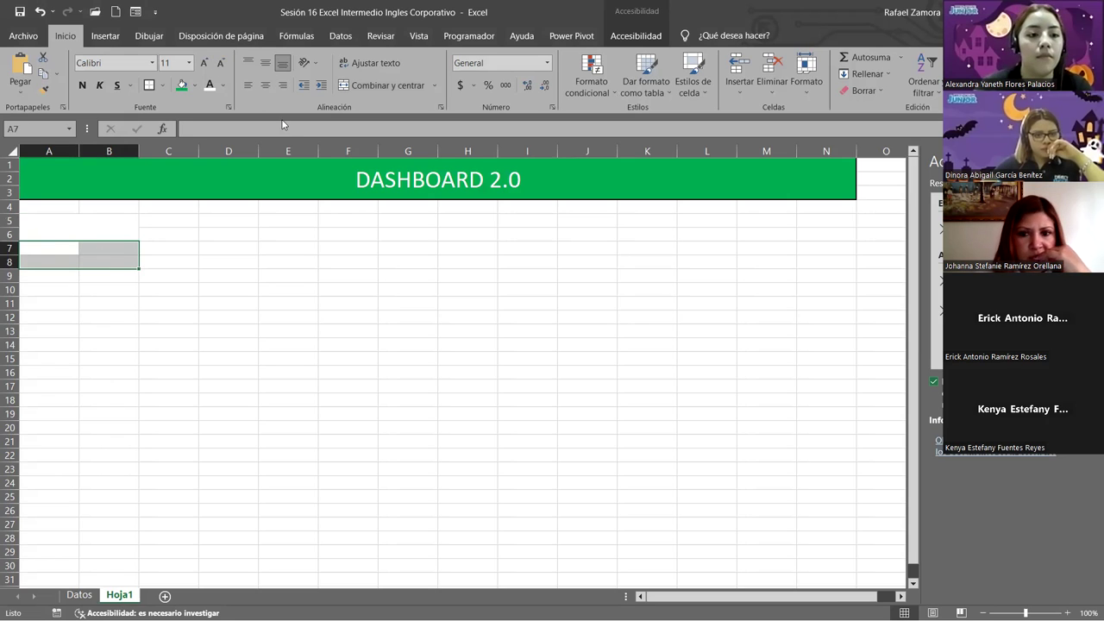
{"action": "left_click", "coordinate": [353, 92]}
Give the A5:B8 box all cell borders plus a thick outside border
{"action": "left_click_drag", "start_coordinate": [79, 228], "coordinate": [102, 260]}
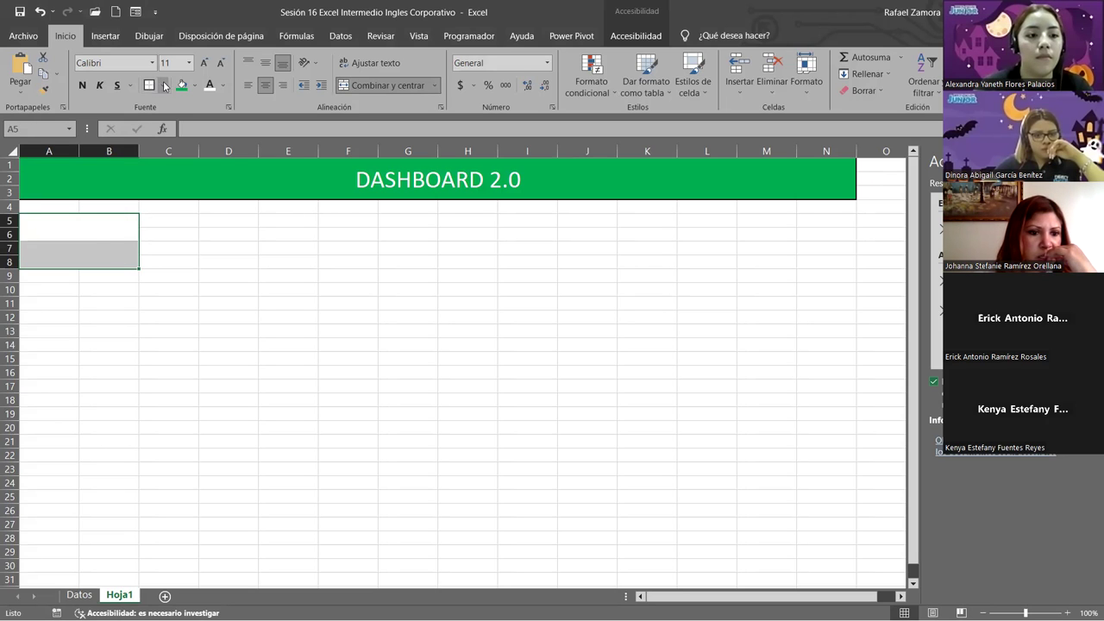
{"action": "left_click", "coordinate": [161, 86]}
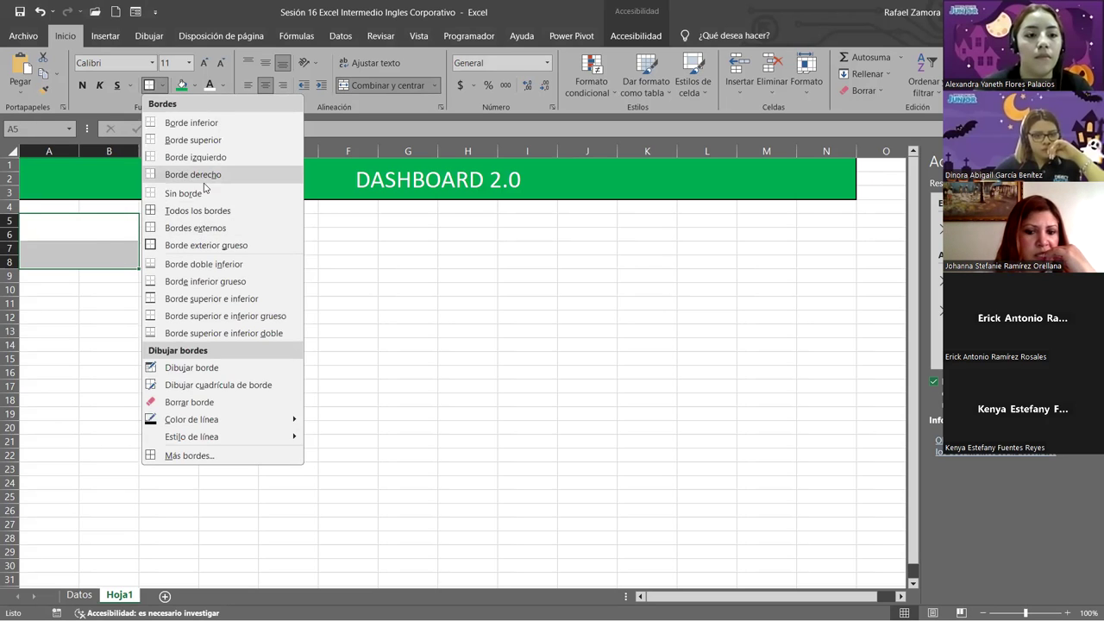
{"action": "left_click", "coordinate": [210, 212]}
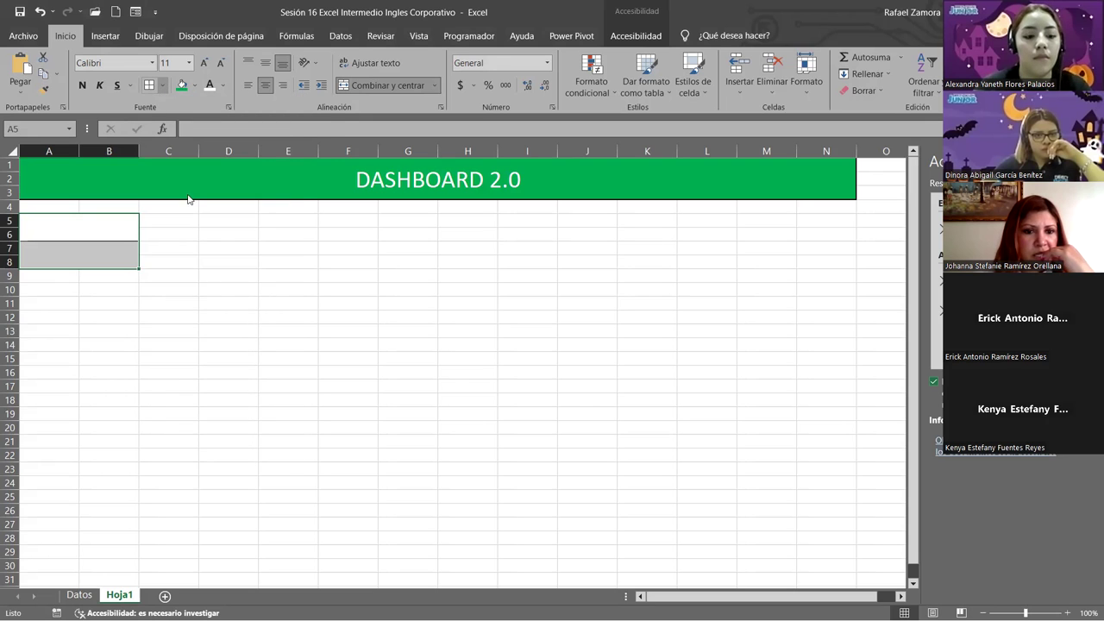
{"action": "left_click", "coordinate": [161, 85]}
{"action": "left_click", "coordinate": [206, 246]}
Fill the A5 title cell red and enter TOTAL VENTAS in 16-point text
{"action": "left_click", "coordinate": [89, 233]}
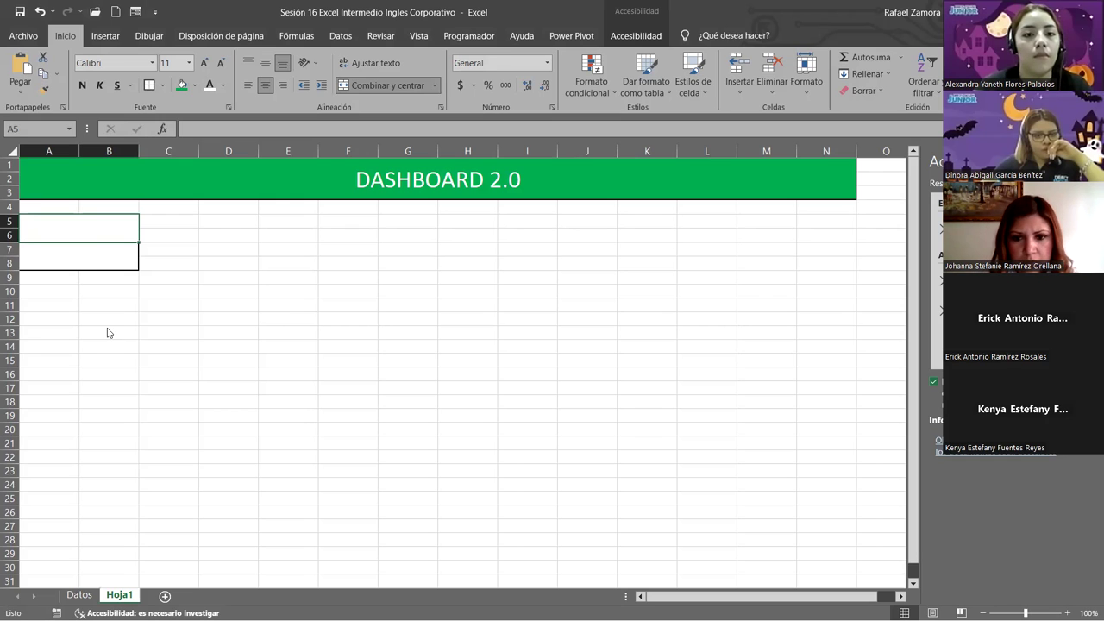
{"action": "left_click", "coordinate": [224, 86]}
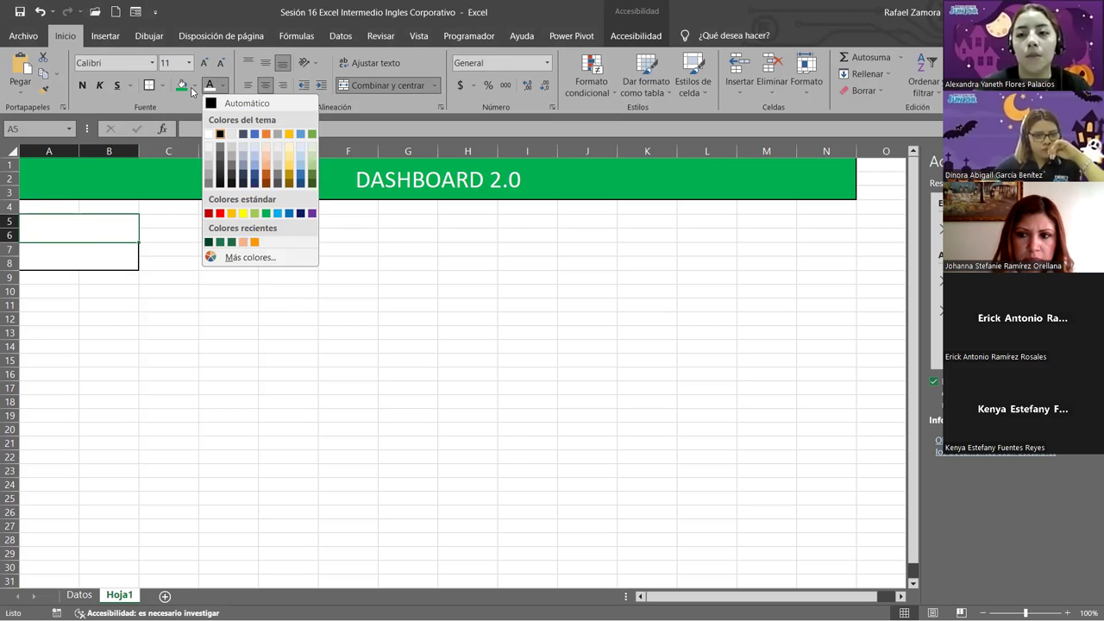
{"action": "left_click", "coordinate": [194, 86]}
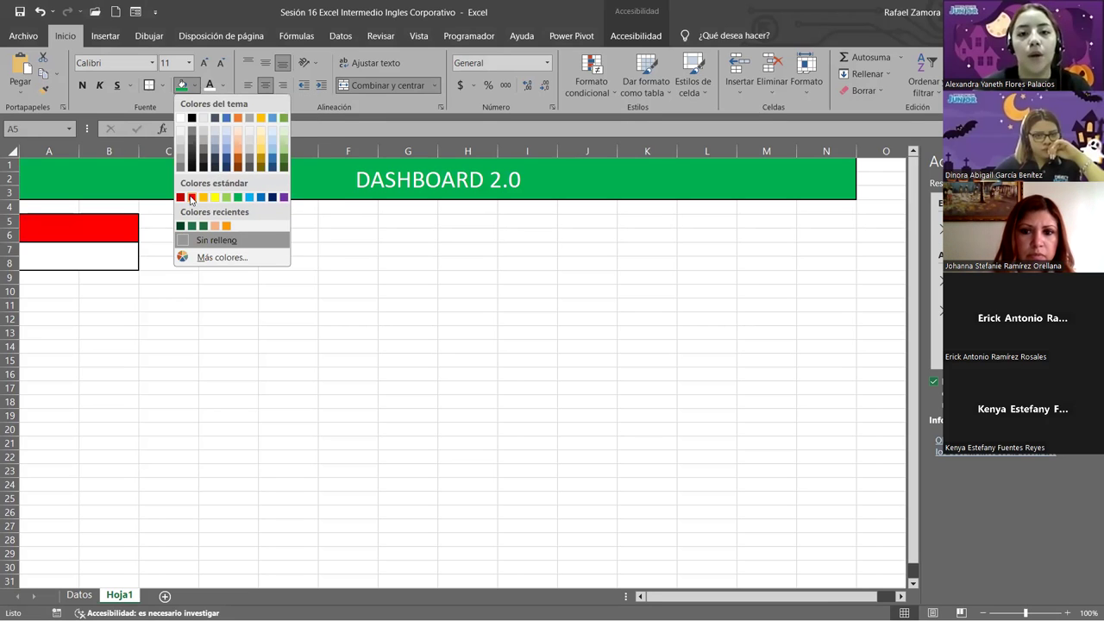
{"action": "left_click", "coordinate": [191, 199]}
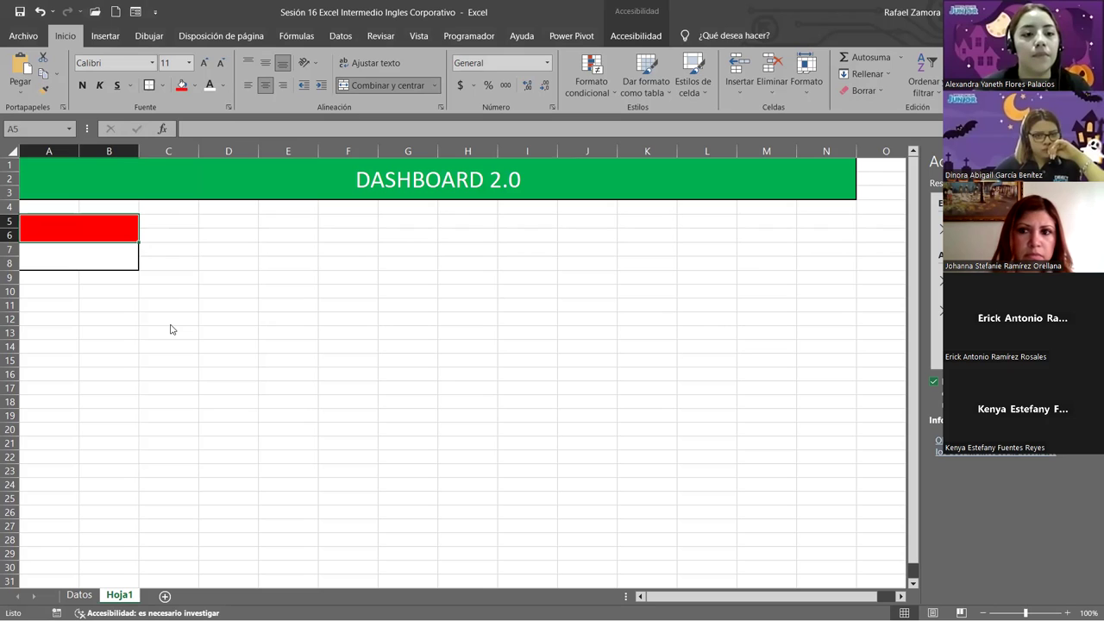
{"action": "type", "text": "tOTA"}
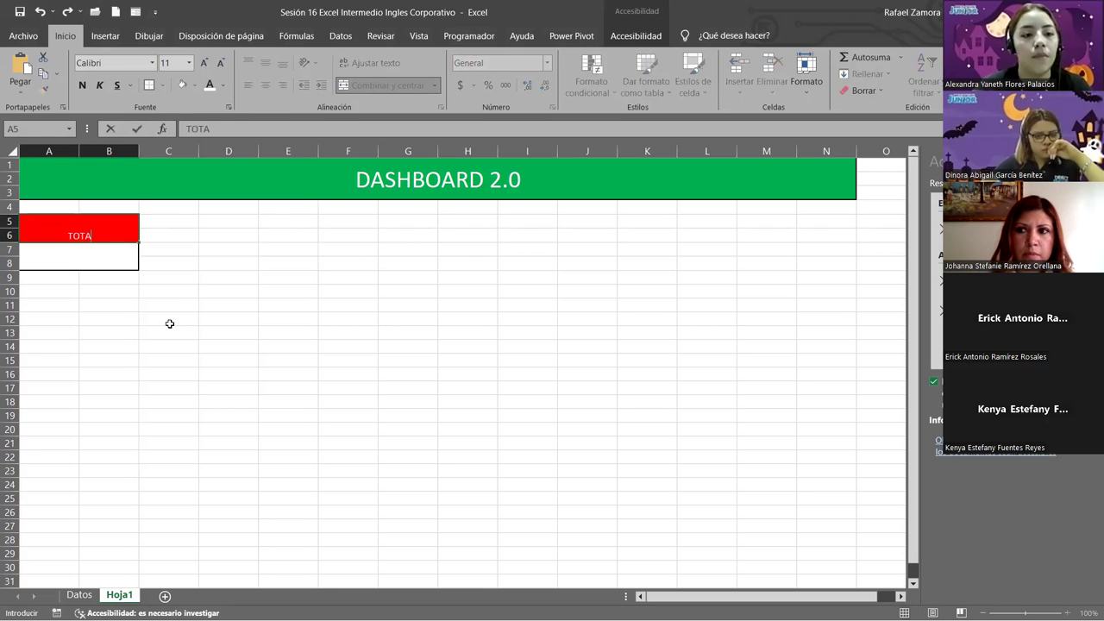
{"action": "type", "text": "L VENTAS"}
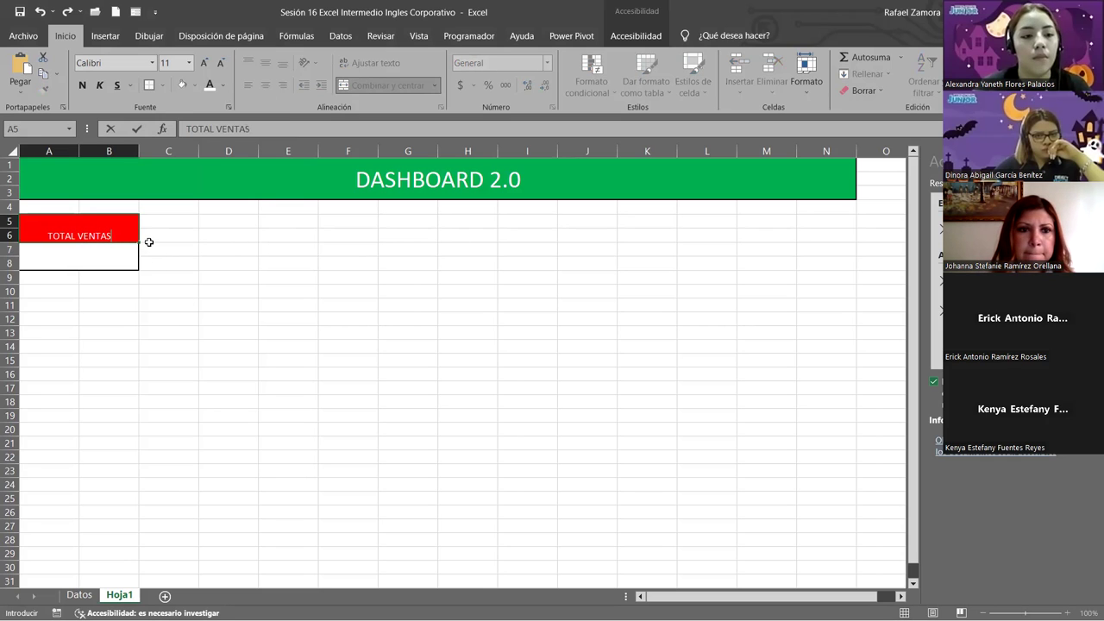
{"action": "key", "text": "ctrl+Return"}
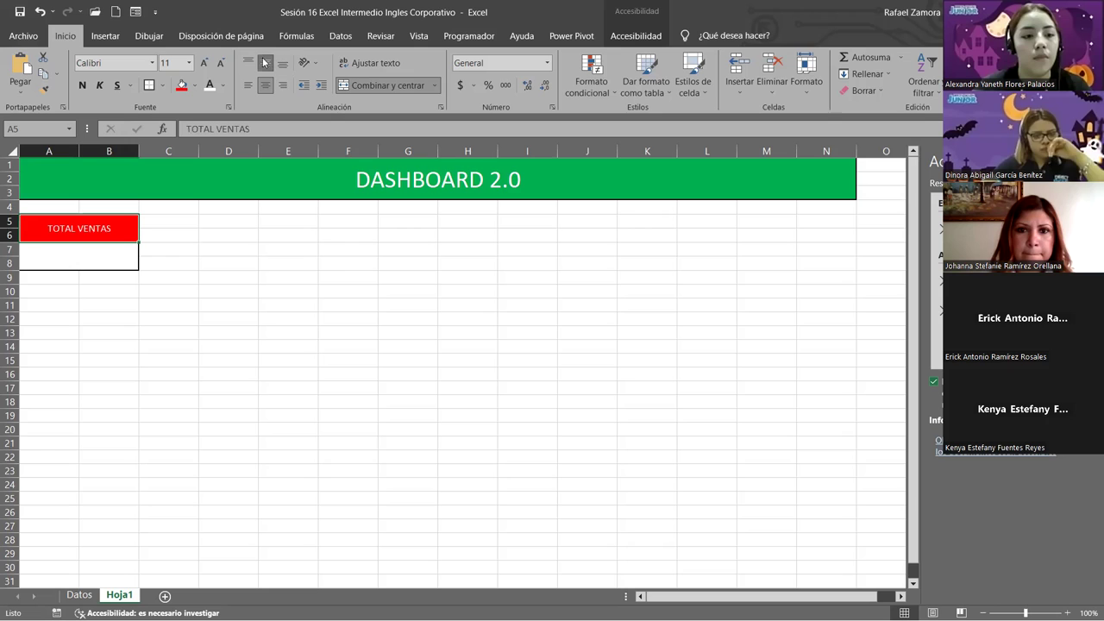
{"action": "left_click", "coordinate": [188, 62]}
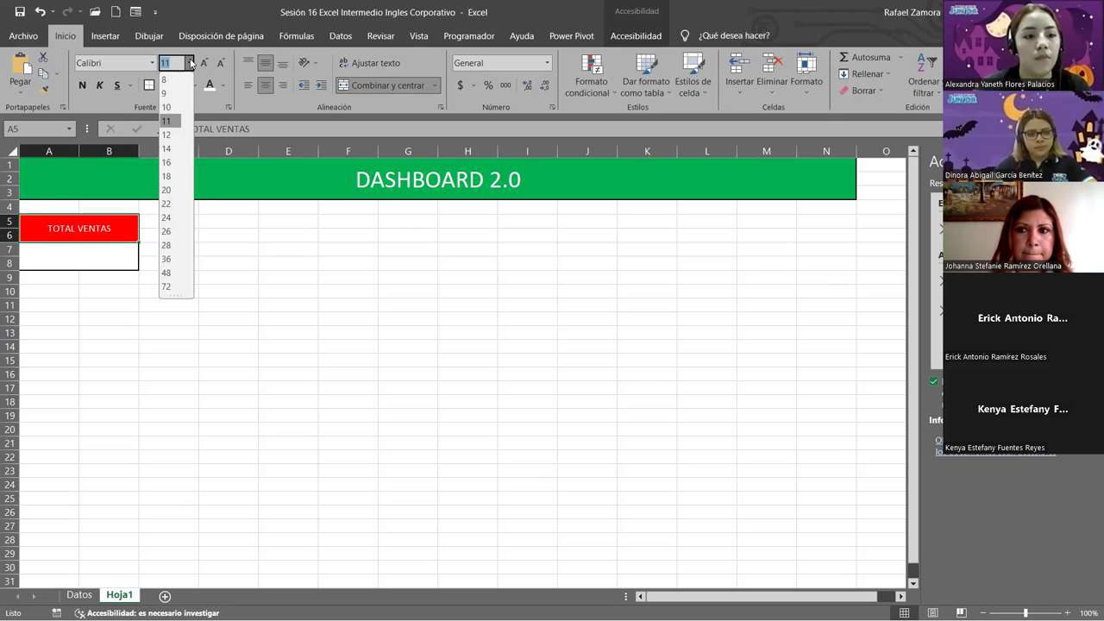
{"action": "left_click", "coordinate": [170, 163]}
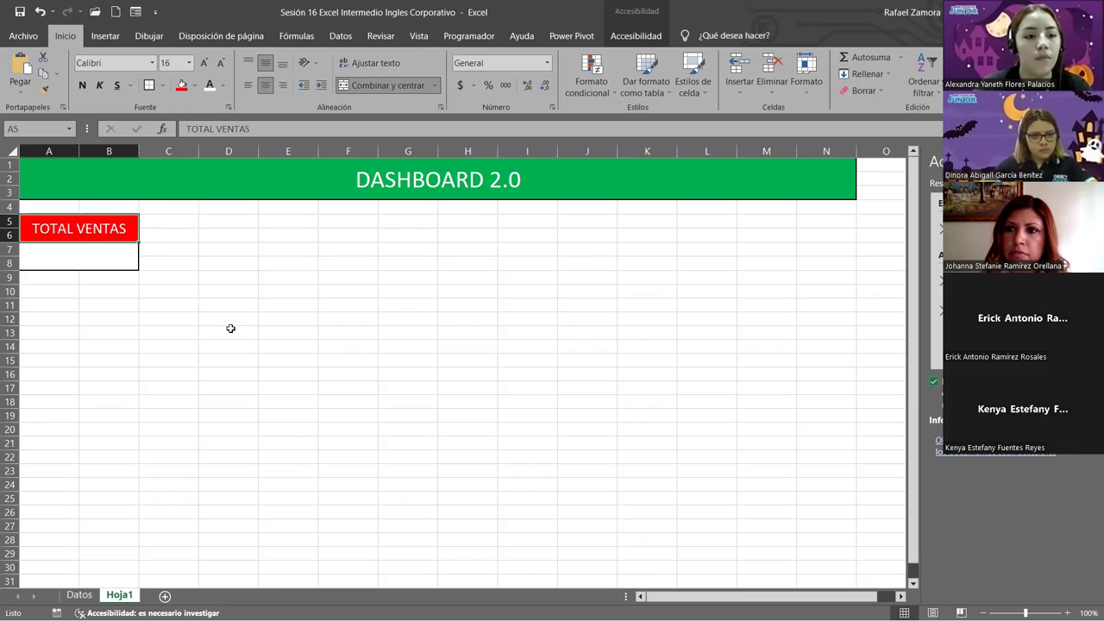
{"action": "left_click", "coordinate": [185, 328]}
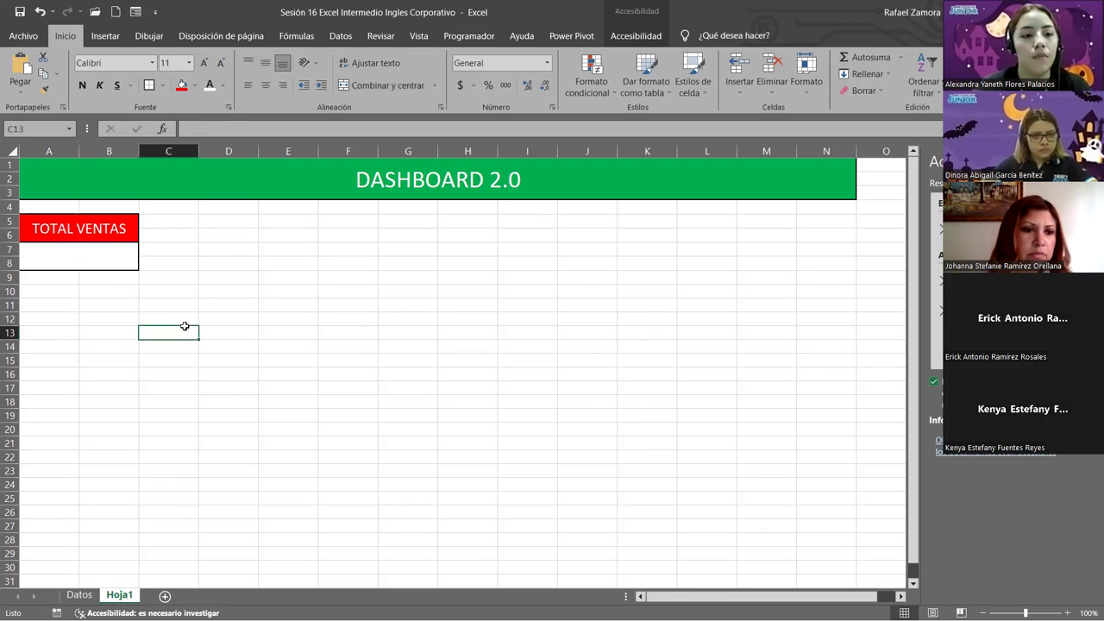
Copy the A5:B8 TOTAL VENTAS box and paste it at A11
{"action": "left_click_drag", "start_coordinate": [78, 229], "coordinate": [88, 250]}
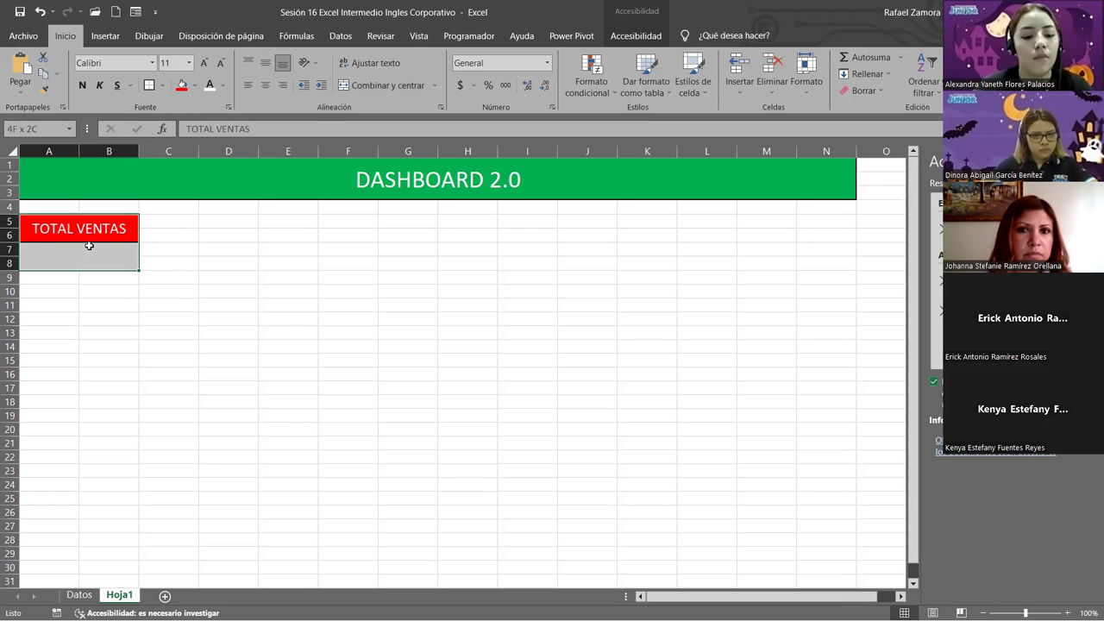
{"action": "key", "text": "ctrl+c"}
{"action": "left_click", "coordinate": [44, 307]}
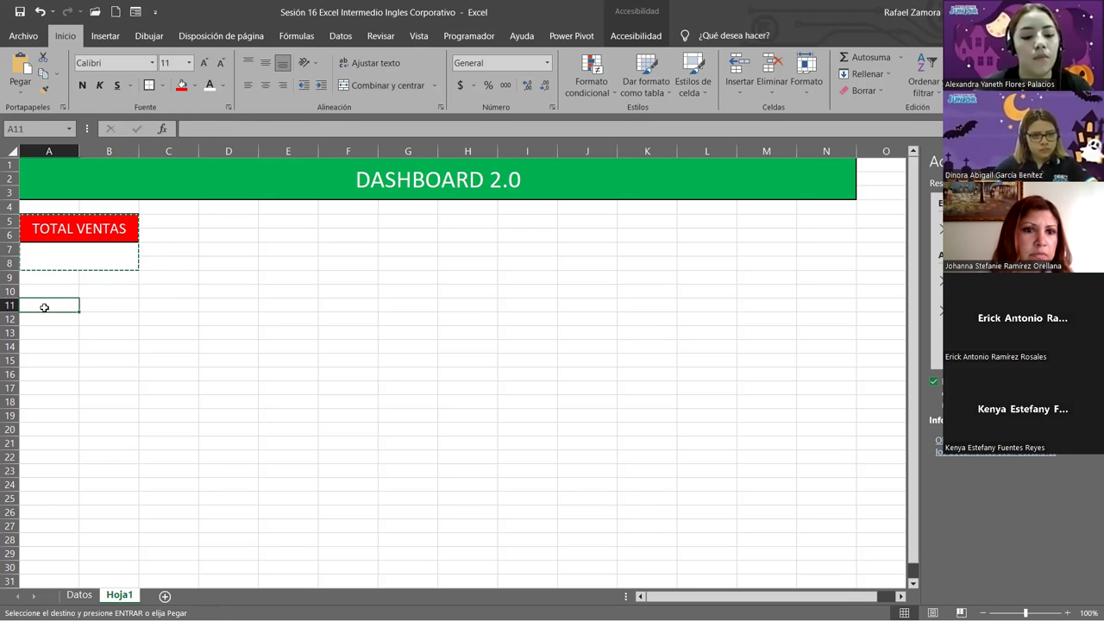
{"action": "key", "text": "ctrl+b"}
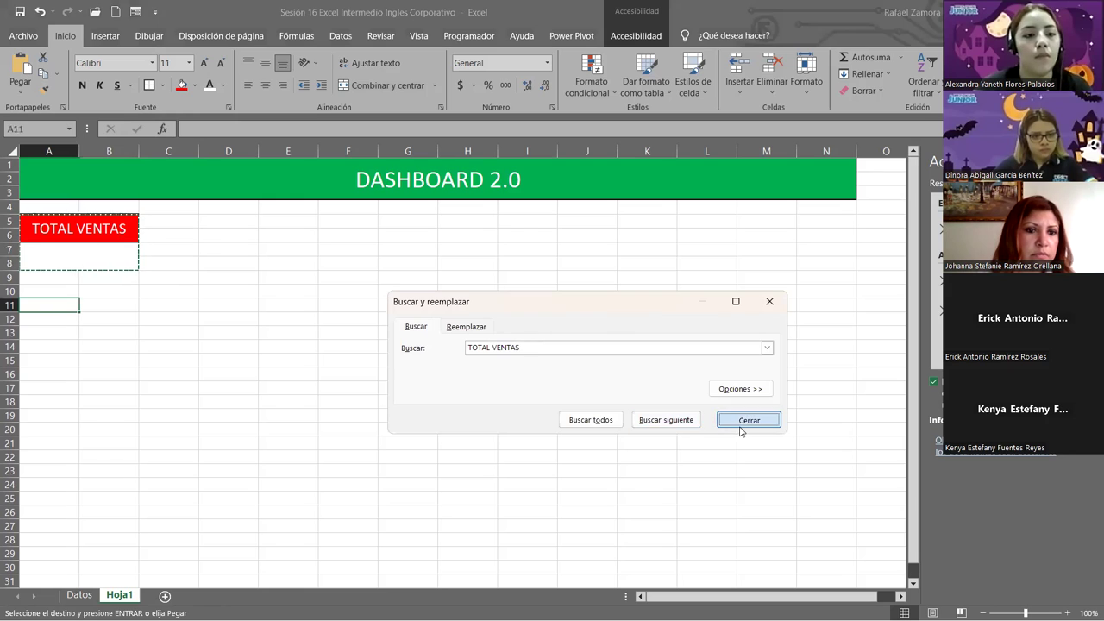
{"action": "left_click", "coordinate": [742, 419]}
{"action": "key", "text": "ctrl+v"}
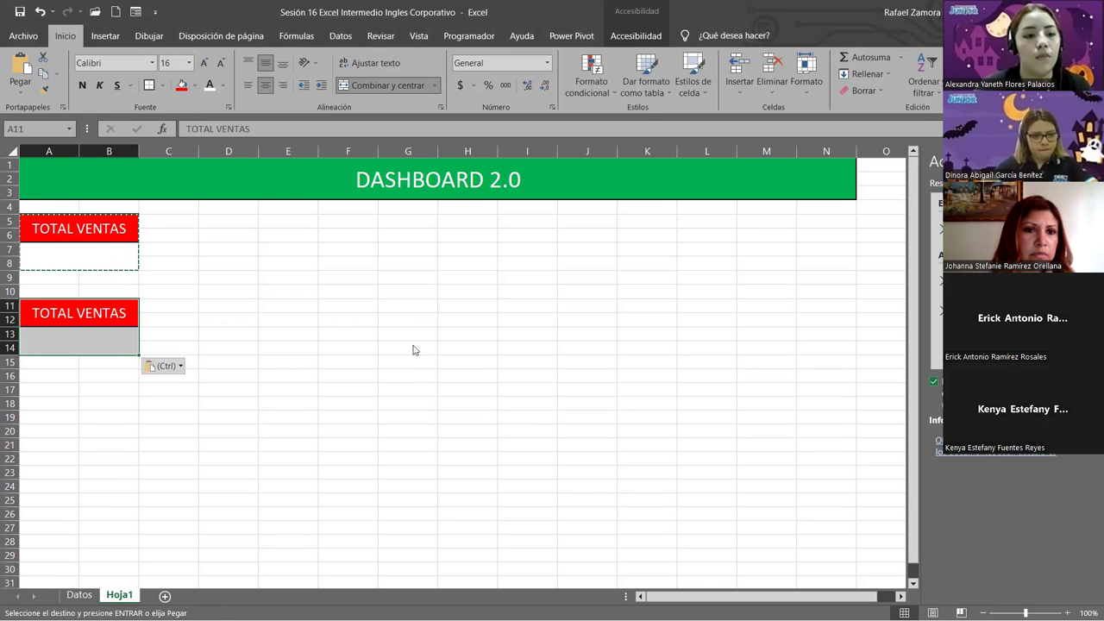
Retitle the copied box METAS and make both box titles bold
{"action": "left_click", "coordinate": [107, 314]}
{"action": "type", "text": "METAS"}
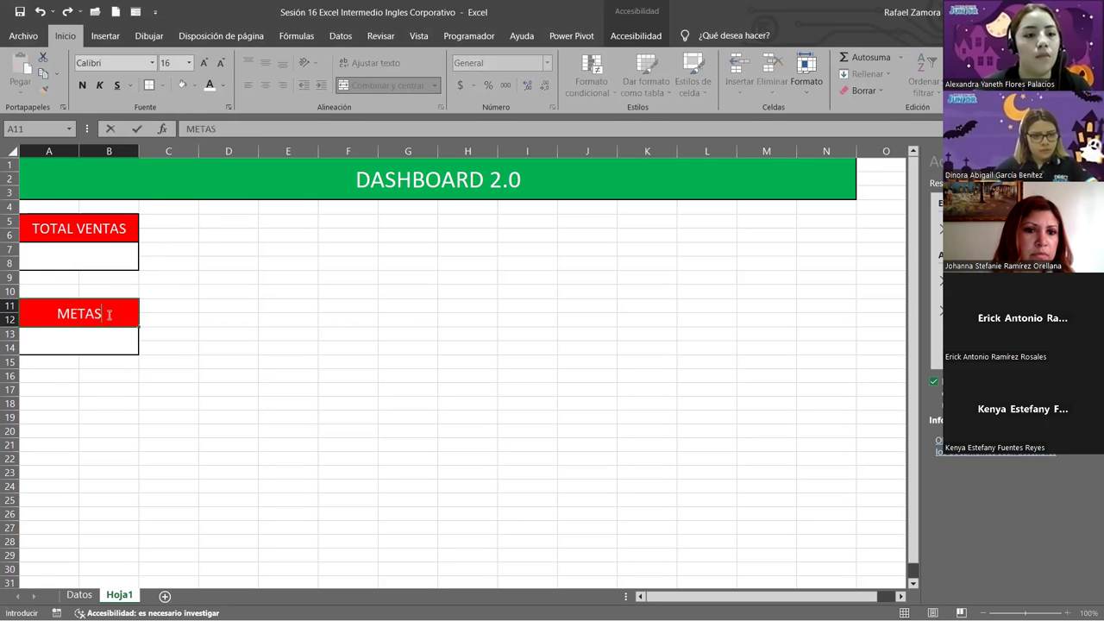
{"action": "left_click", "coordinate": [182, 400]}
{"action": "left_click", "coordinate": [79, 312]}
{"action": "left_click", "coordinate": [116, 226], "text": "ctrl"}
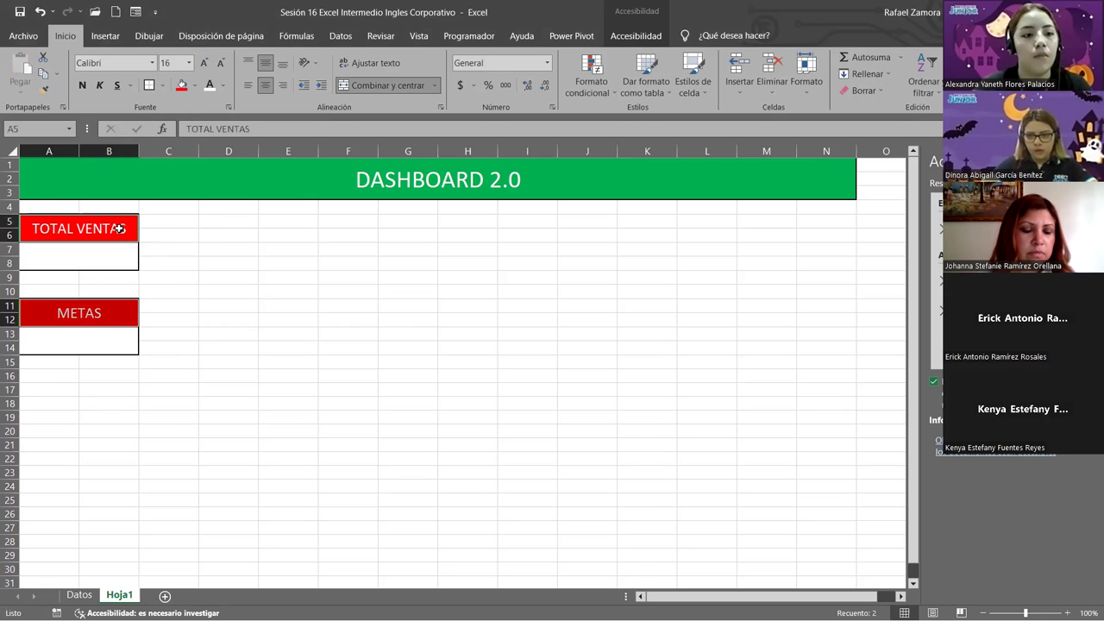
{"action": "key", "text": "ctrl+n"}
{"action": "left_click", "coordinate": [272, 334]}
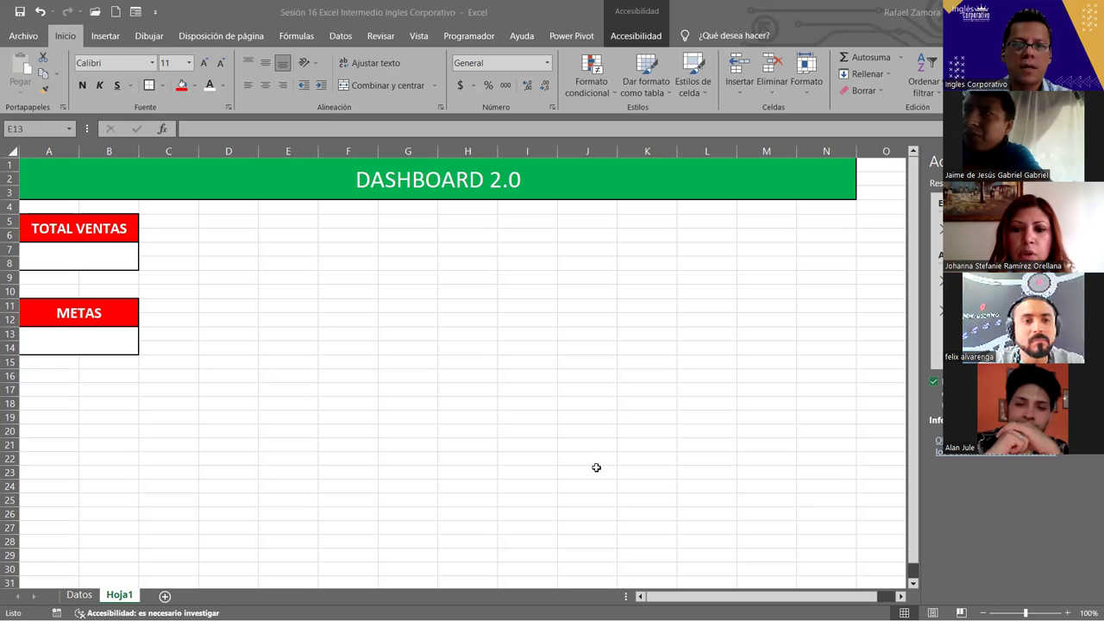
Select the TOTAL VENTAS title and the empty value cell beneath it on Hoja1
{"action": "left_click", "coordinate": [118, 337]}
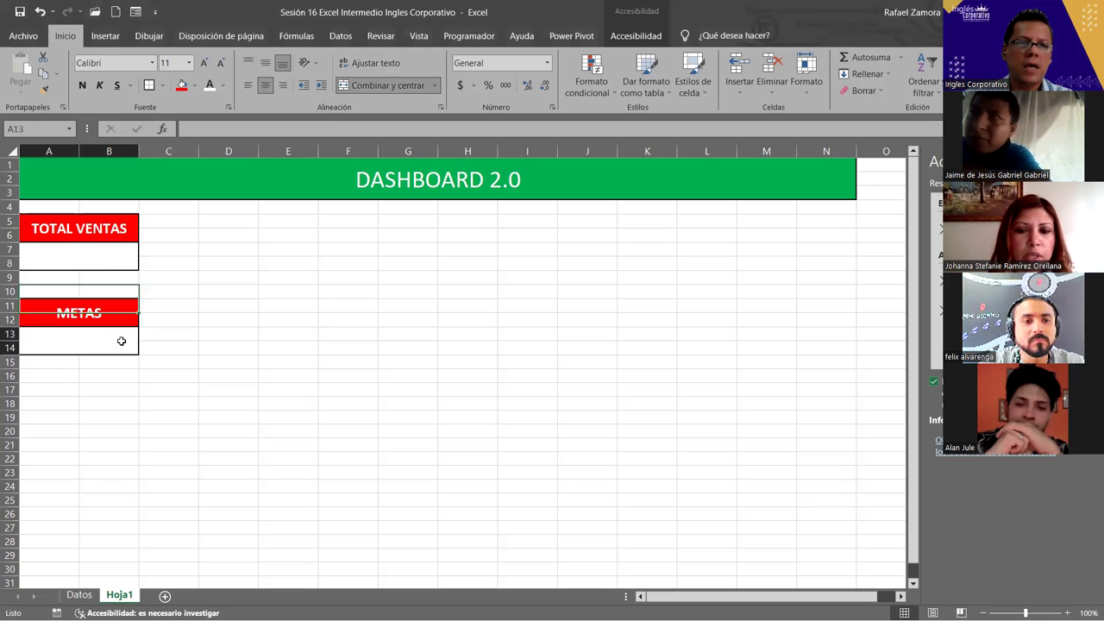
{"action": "left_click", "coordinate": [115, 253]}
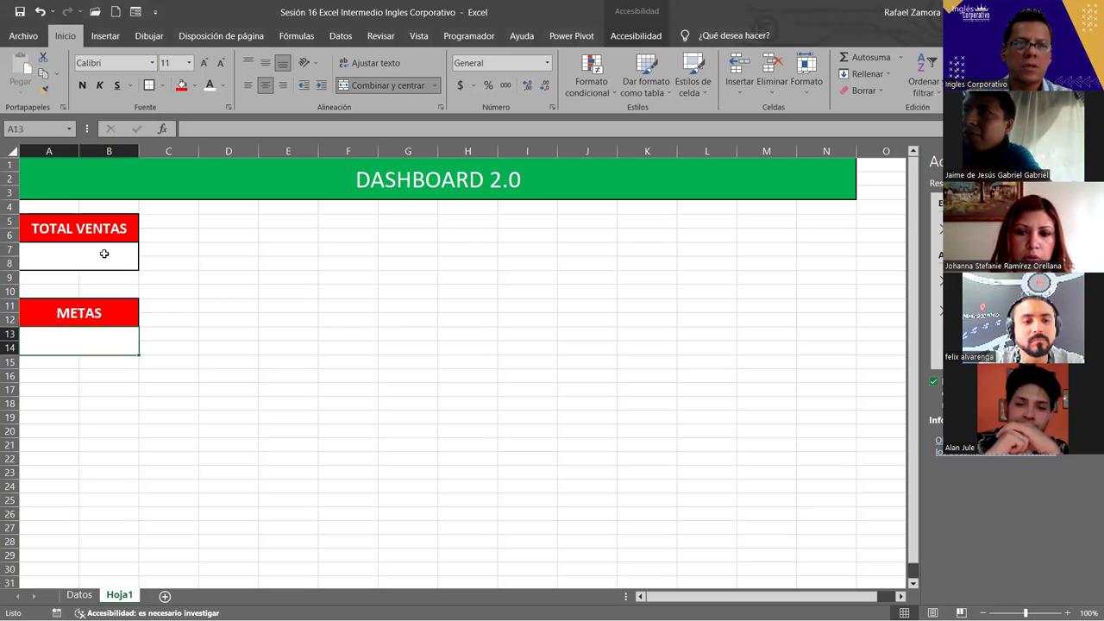
{"action": "left_click", "coordinate": [100, 229]}
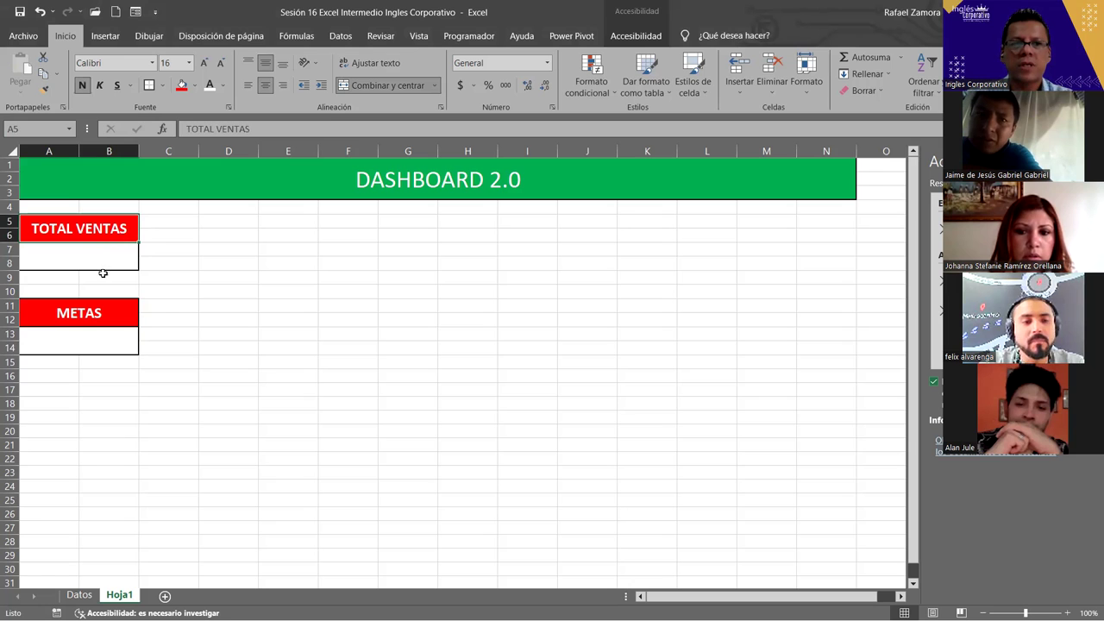
{"action": "left_click", "coordinate": [103, 266]}
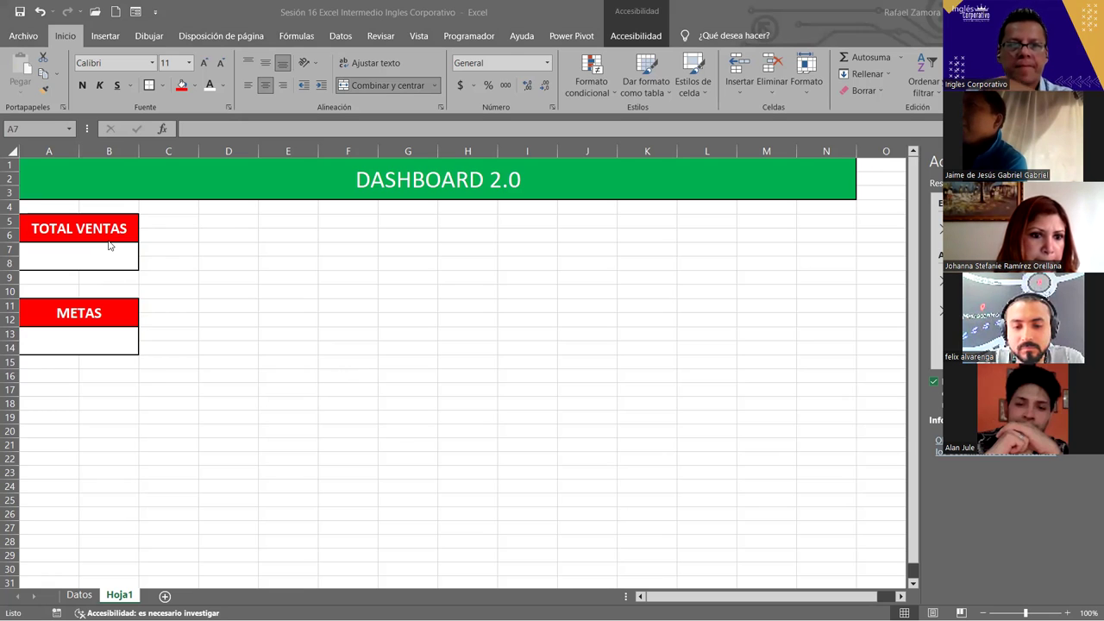
{"action": "left_click", "coordinate": [105, 254]}
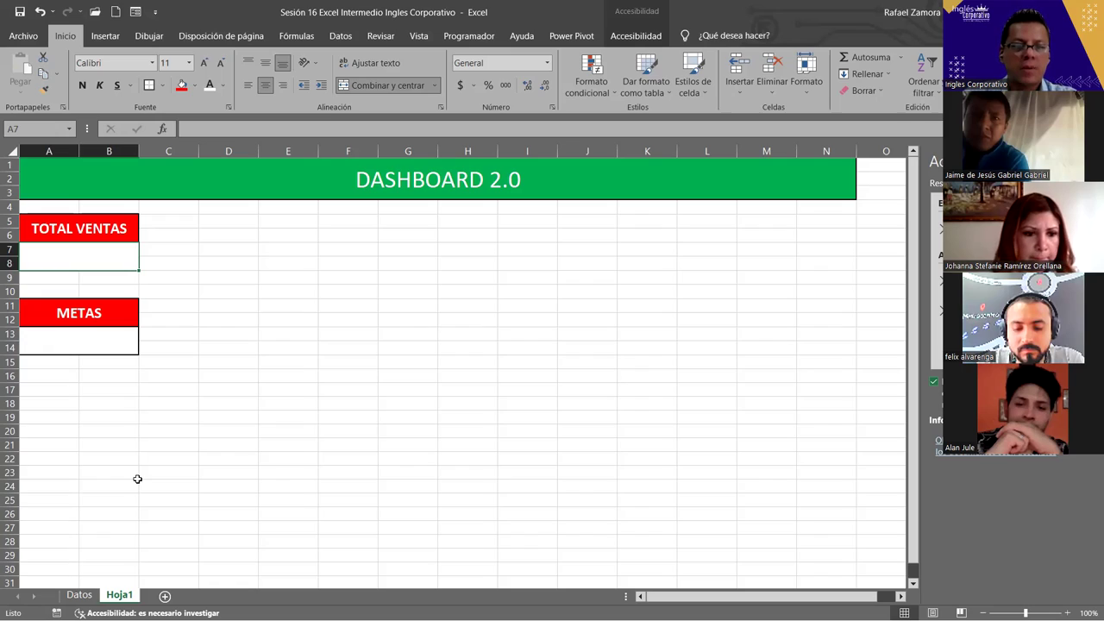
Return to the Datos sheet and select cell G11 in the sales table
{"action": "left_click", "coordinate": [79, 595]}
{"action": "scroll", "coordinate": [664, 348], "scroll_direction": "up", "scroll_amount": 2}
{"action": "scroll", "coordinate": [664, 347], "scroll_direction": "down", "scroll_amount": 1}
{"action": "scroll", "coordinate": [655, 347], "scroll_direction": "down", "scroll_amount": 3, "text": "ctrl"}
{"action": "scroll", "coordinate": [647, 347], "scroll_direction": "up", "scroll_amount": 3}
{"action": "scroll", "coordinate": [673, 328], "scroll_direction": "down", "scroll_amount": 1}
{"action": "scroll", "coordinate": [673, 328], "scroll_direction": "up", "scroll_amount": 1}
{"action": "left_click", "coordinate": [394, 270]}
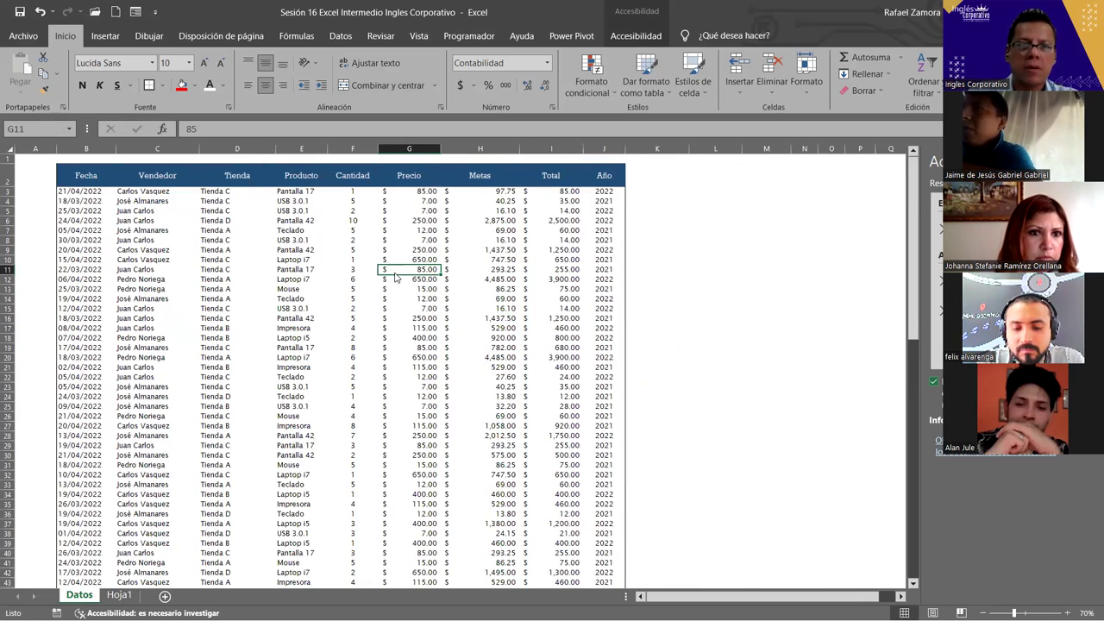
Convert the sales data into a formatted table with header filter buttons hidden
{"action": "key", "text": "ctrl+t"}
{"action": "key", "text": "Return"}
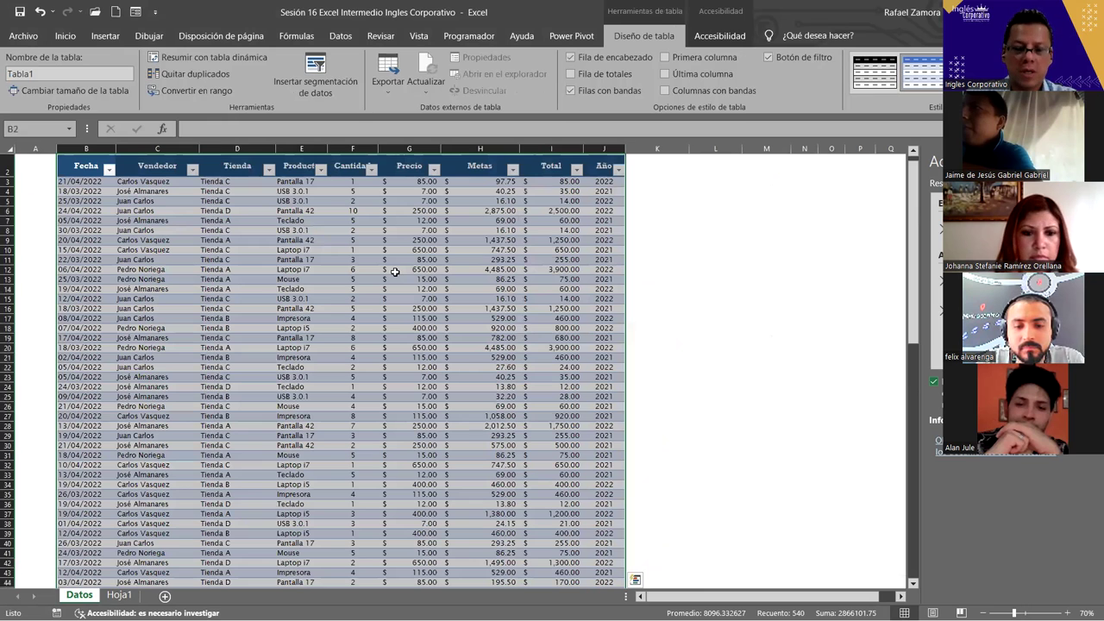
{"action": "key", "text": "ctrl+shift+l"}
{"action": "left_click", "coordinate": [394, 271]}
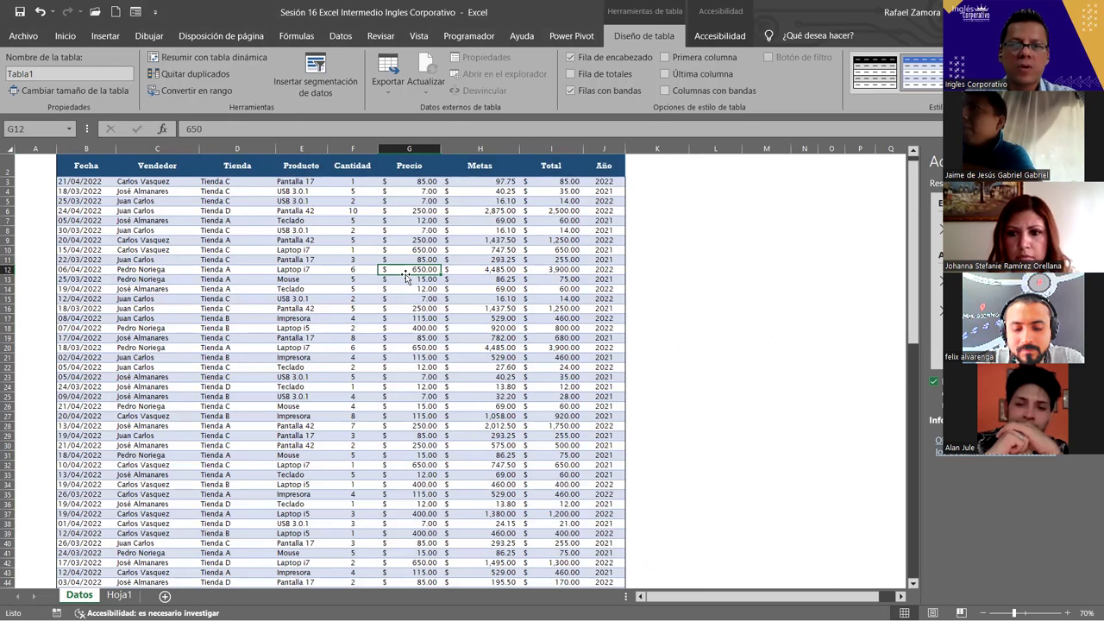
Check the Metas formula in H12, =I12+I12*0.15, giving 4,485.00
{"action": "left_click", "coordinate": [448, 274]}
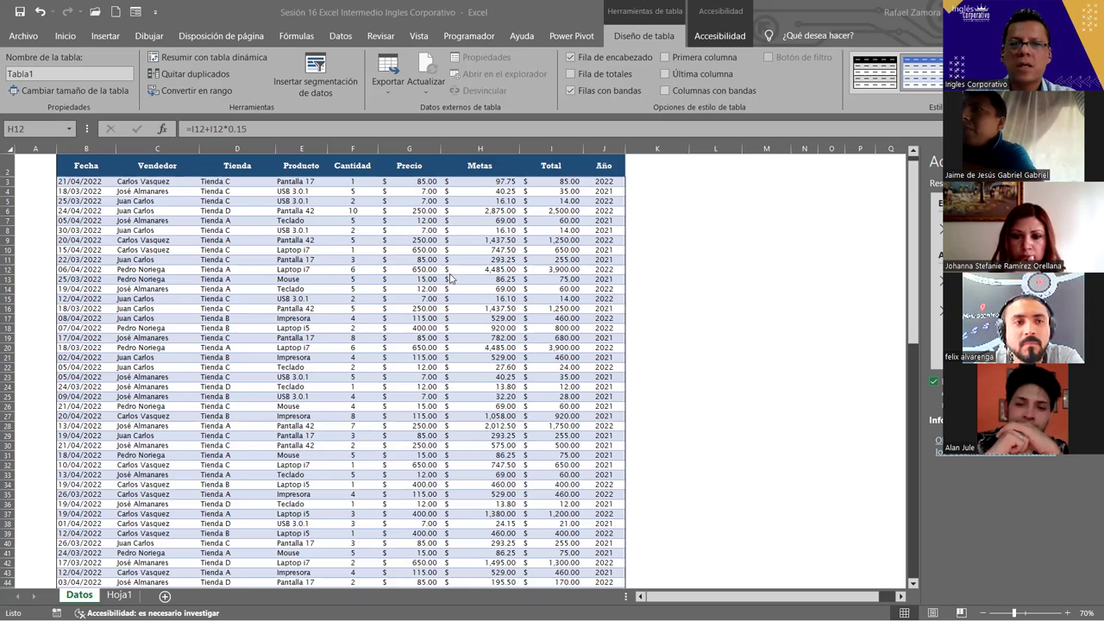
{"action": "left_click", "coordinate": [449, 273]}
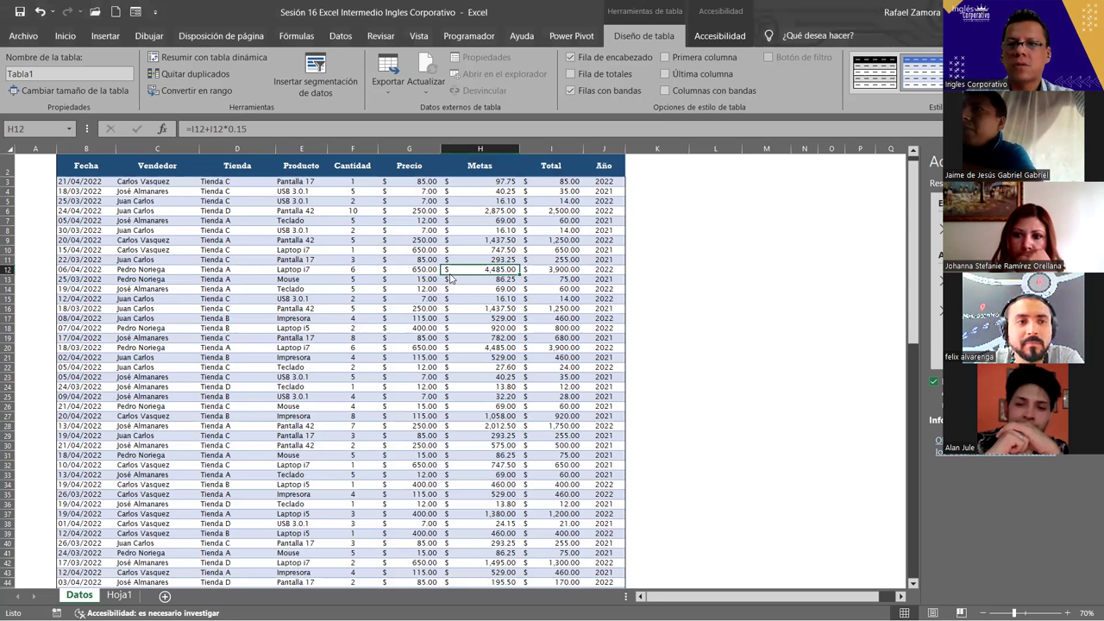
{"action": "left_click", "coordinate": [682, 226]}
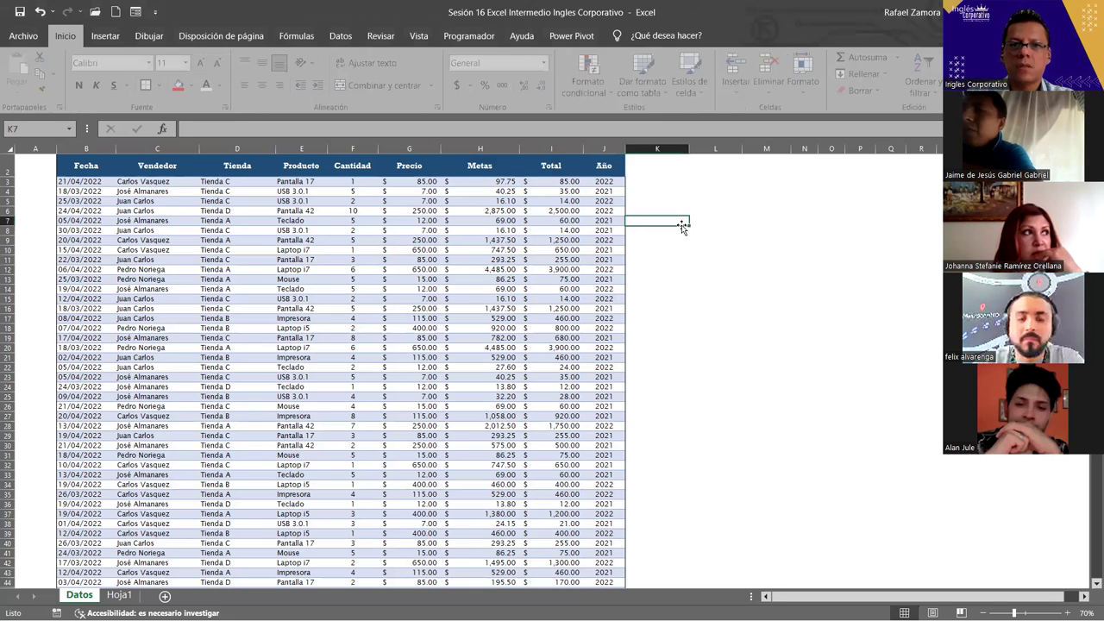
Insert a pivot table from Tabla1 on the existing Datos sheet at cell L5
{"action": "left_click", "coordinate": [301, 259]}
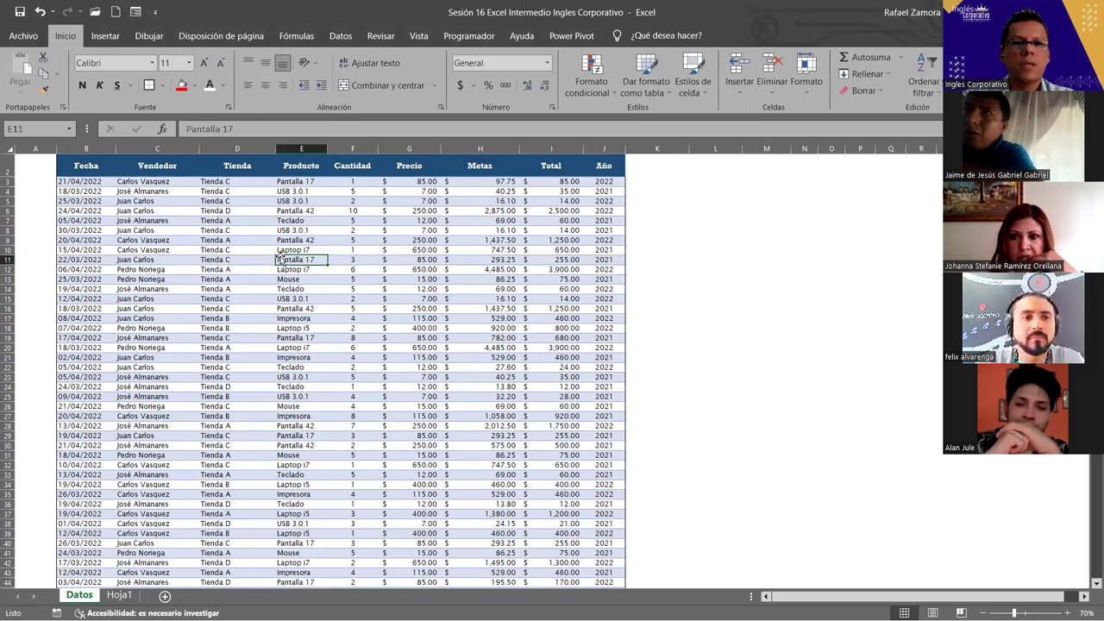
{"action": "left_click", "coordinate": [98, 34]}
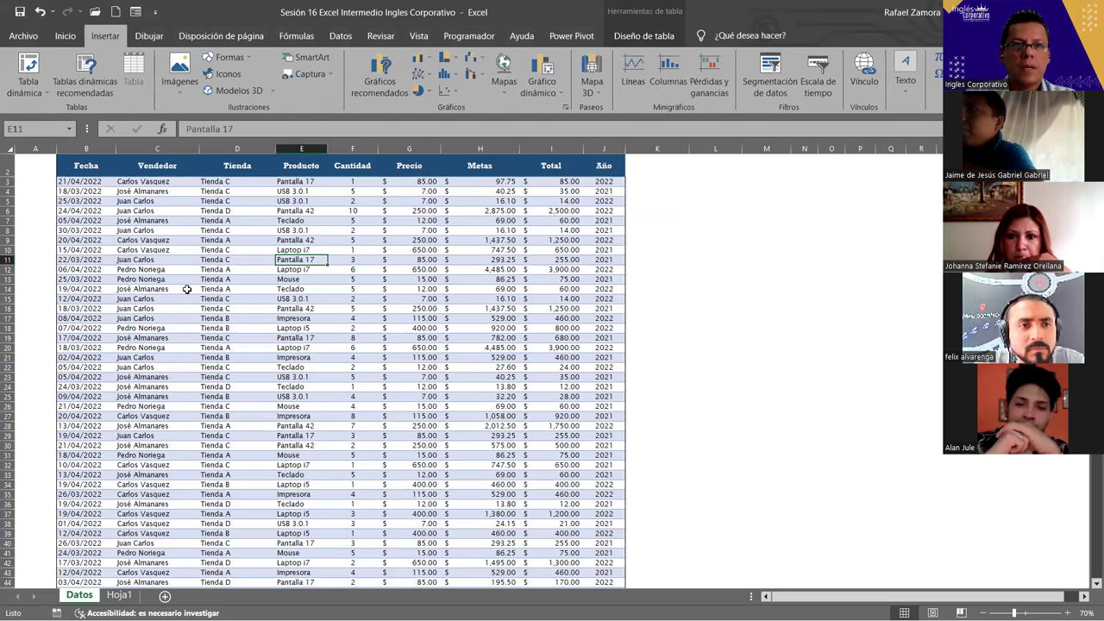
{"action": "left_click", "coordinate": [35, 71]}
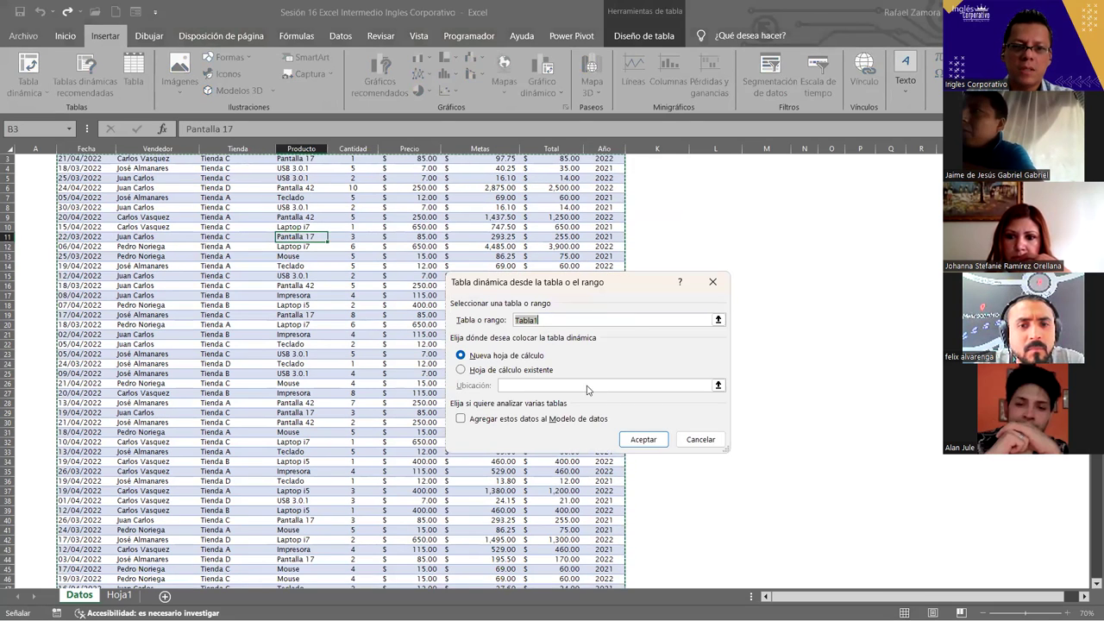
{"action": "left_click", "coordinate": [498, 372]}
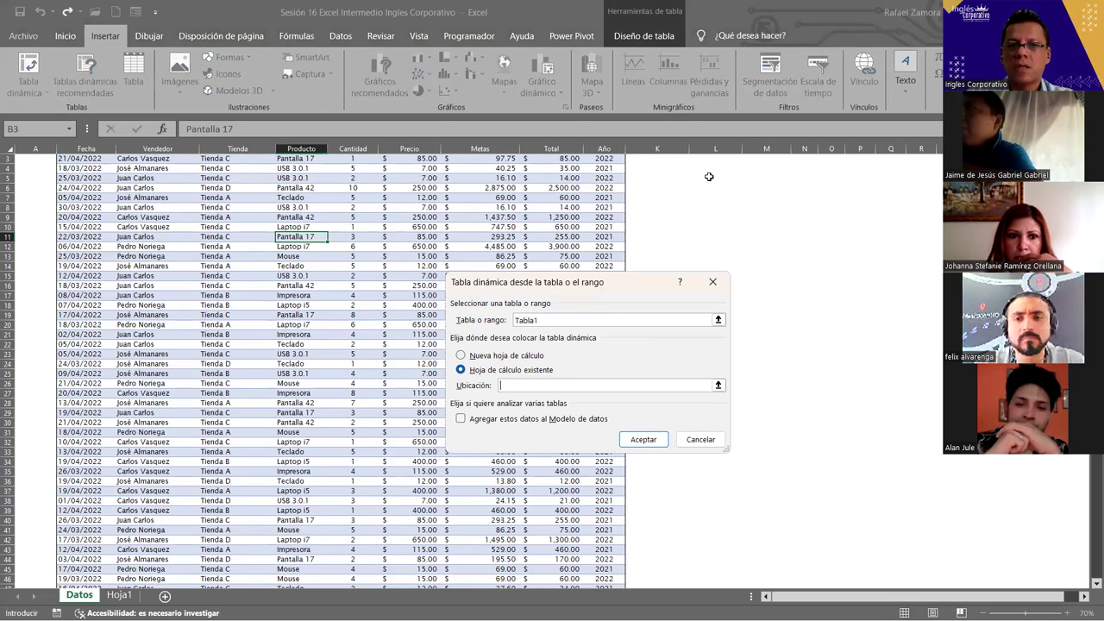
{"action": "scroll", "coordinate": [702, 205], "scroll_direction": "up", "scroll_amount": 1}
{"action": "left_click", "coordinate": [706, 208]}
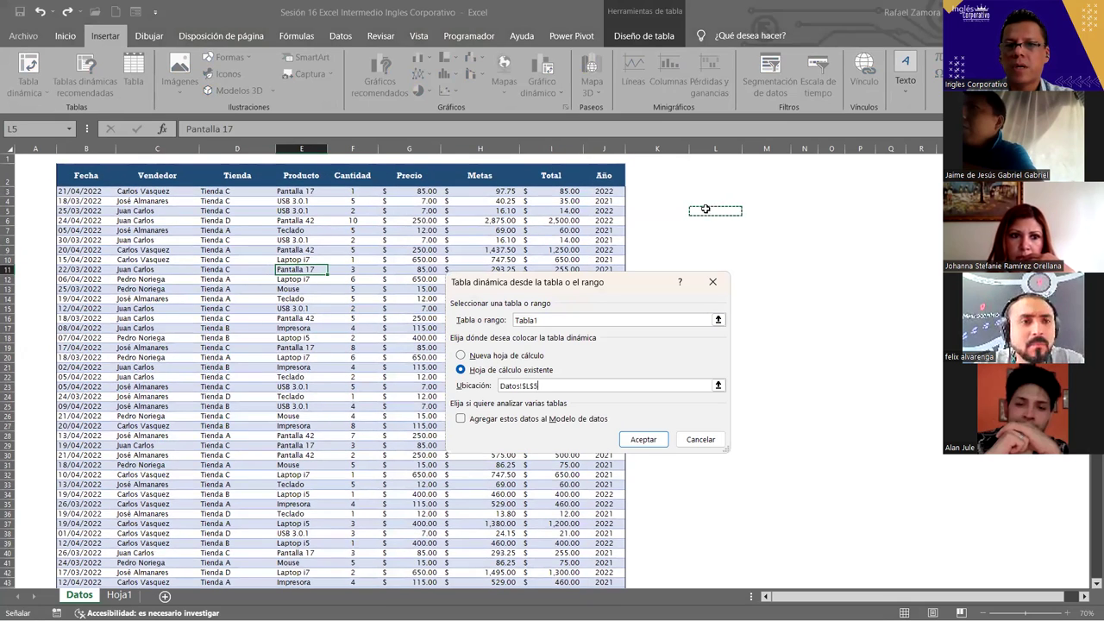
{"action": "left_click", "coordinate": [638, 440]}
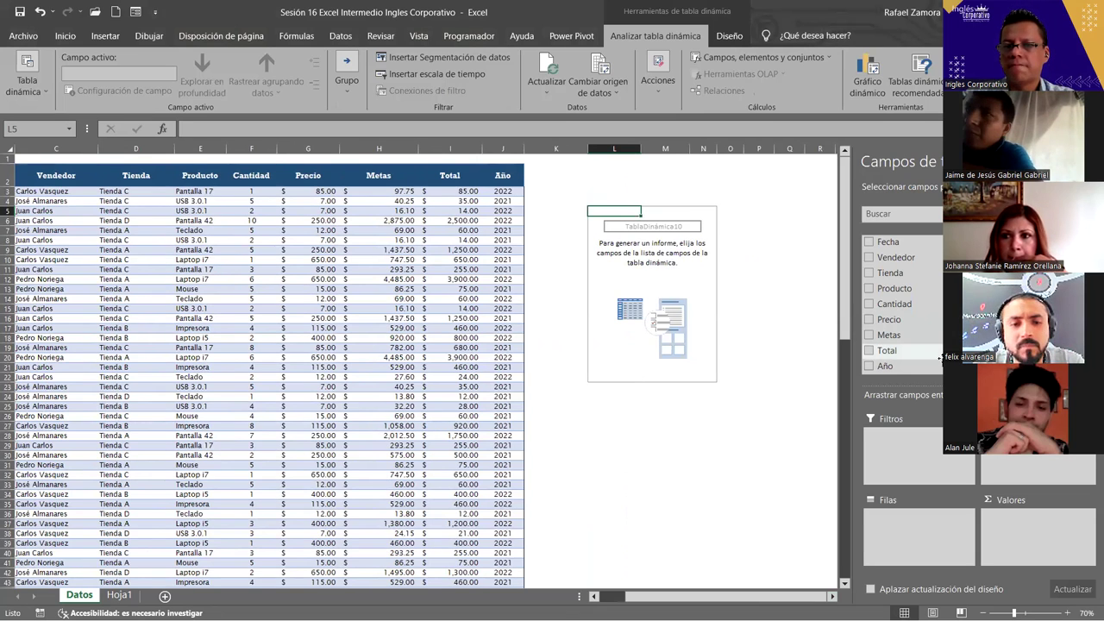
Sum Total (46305) and Metas (53250.75) in the pivot values, then return to Hoja1
{"action": "mouse_move", "coordinate": [940, 357]}
{"action": "left_mouse_down"}
{"action": "mouse_move", "coordinate": [1019, 470]}
{"action": "mouse_move", "coordinate": [1032, 521]}
{"action": "left_mouse_up"}
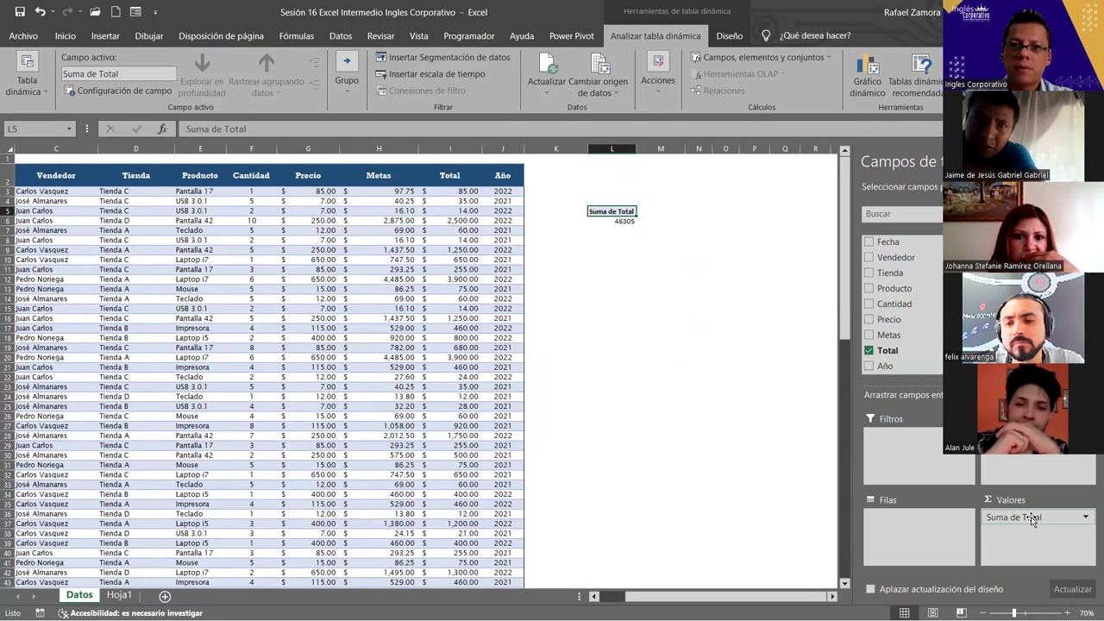
{"action": "scroll", "coordinate": [758, 267], "scroll_direction": "up", "scroll_amount": 2, "text": "ctrl"}
{"action": "scroll", "coordinate": [776, 250], "scroll_direction": "up", "scroll_amount": 1}
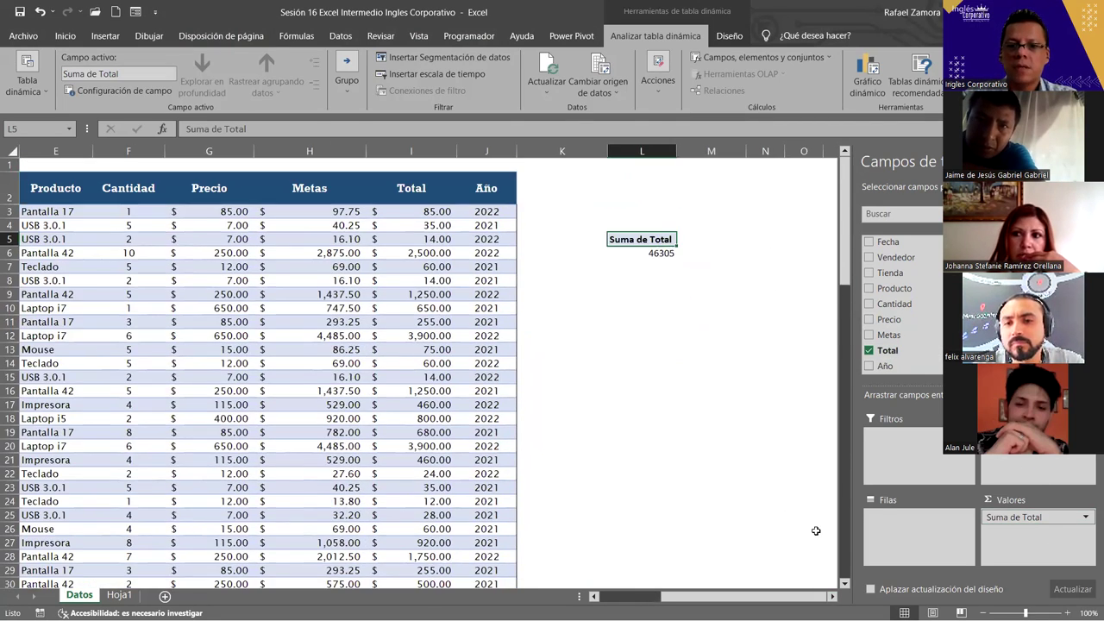
{"action": "scroll", "coordinate": [747, 509], "scroll_direction": "right", "scroll_amount": 2}
{"action": "scroll", "coordinate": [675, 394], "scroll_direction": "up", "scroll_amount": 1, "text": "ctrl"}
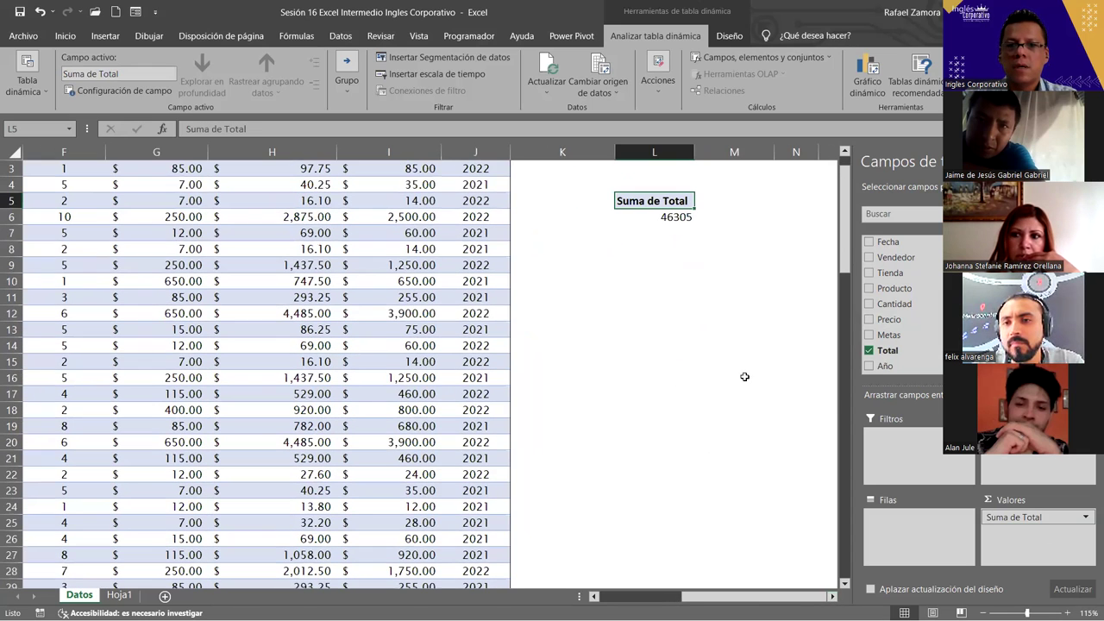
{"action": "left_click_drag", "start_coordinate": [888, 334], "coordinate": [1034, 536]}
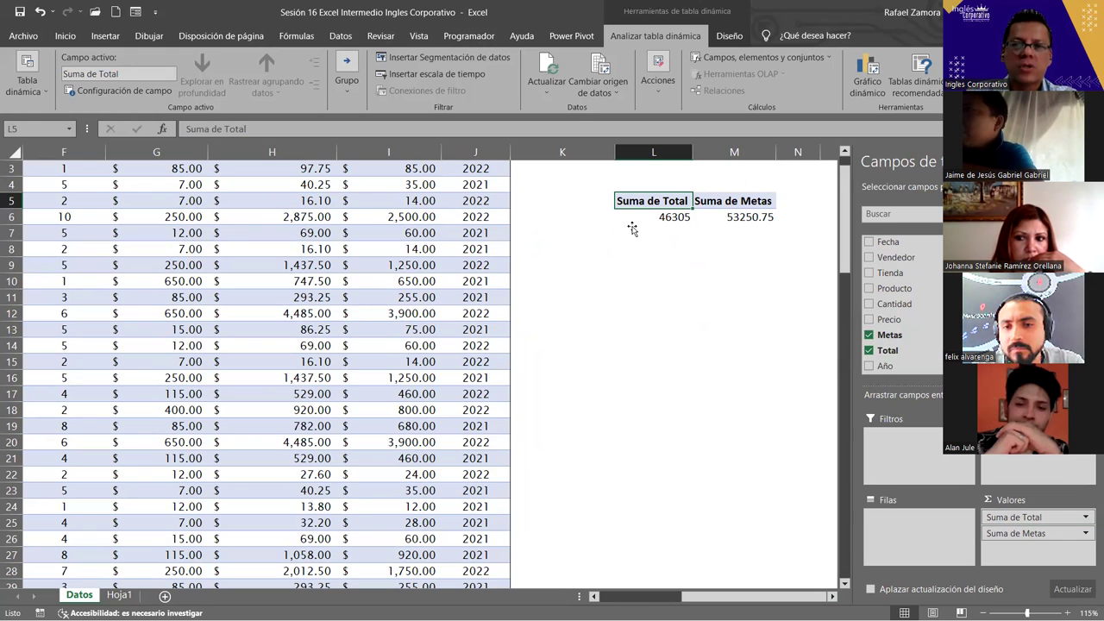
{"action": "key", "text": "ctrl+Page_Down"}
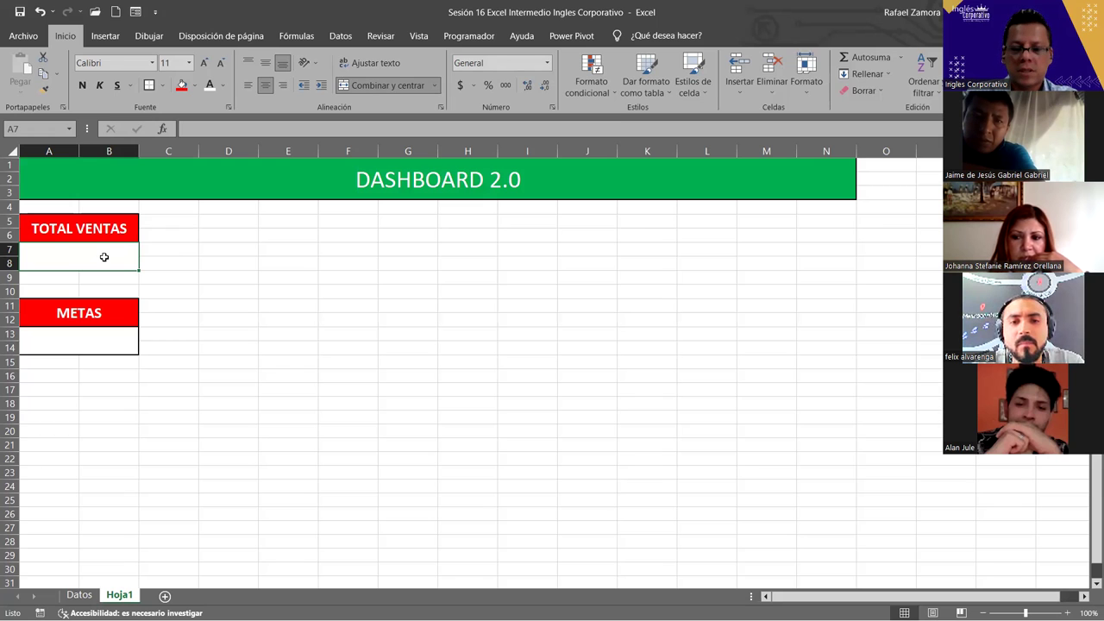
Enter a formula in A7 that references the pivot total 46305 in cell L6 on Datos
{"action": "type", "text": "="}
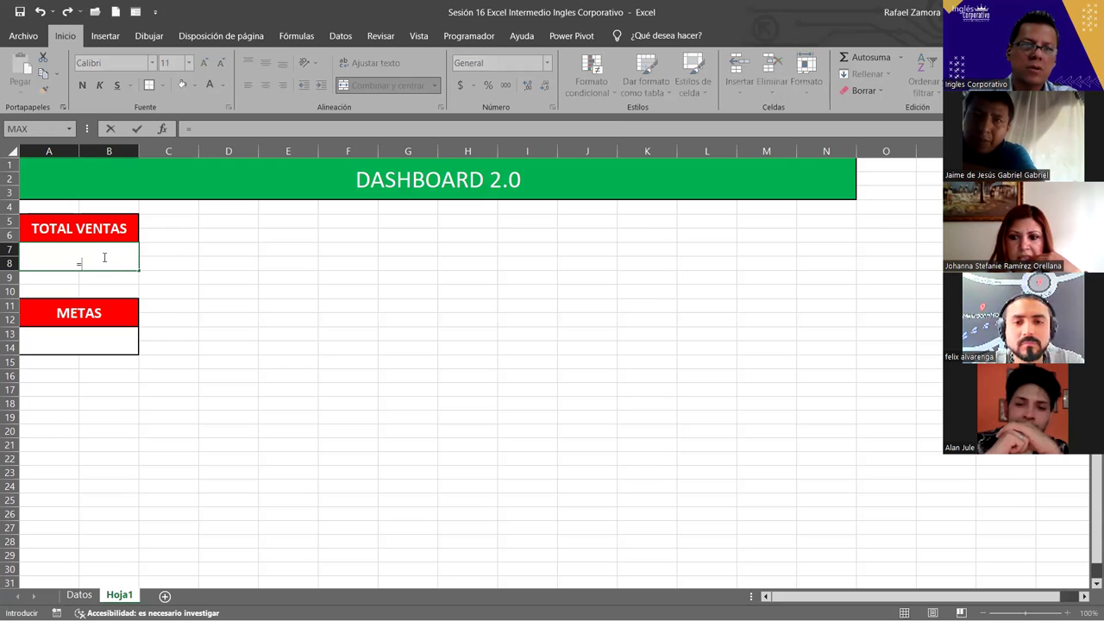
{"action": "left_click", "coordinate": [80, 595]}
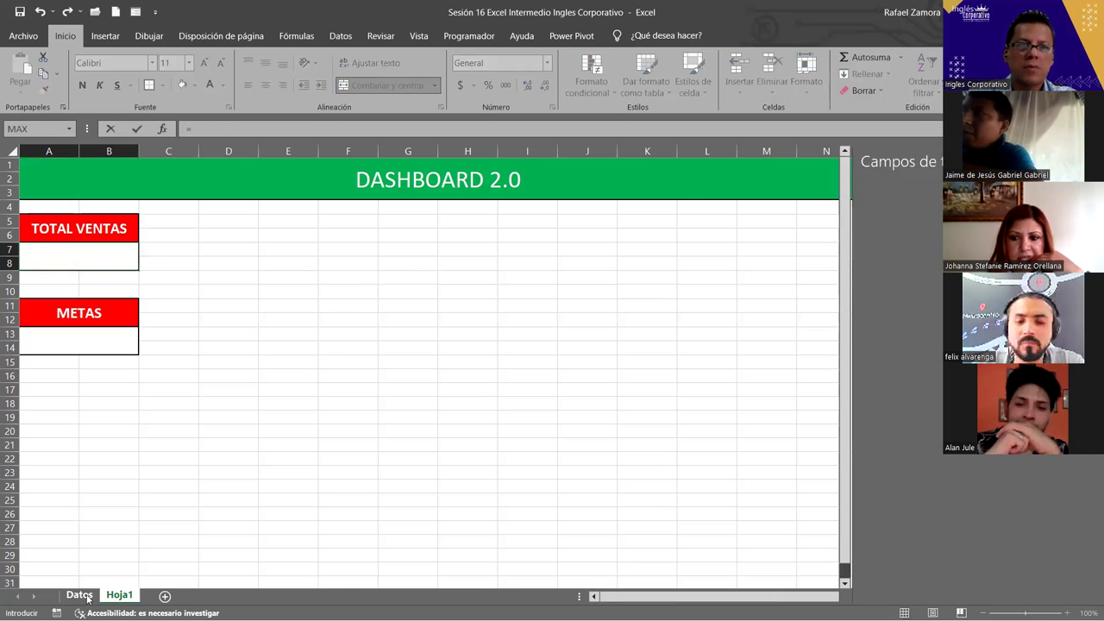
{"action": "left_click", "coordinate": [658, 217]}
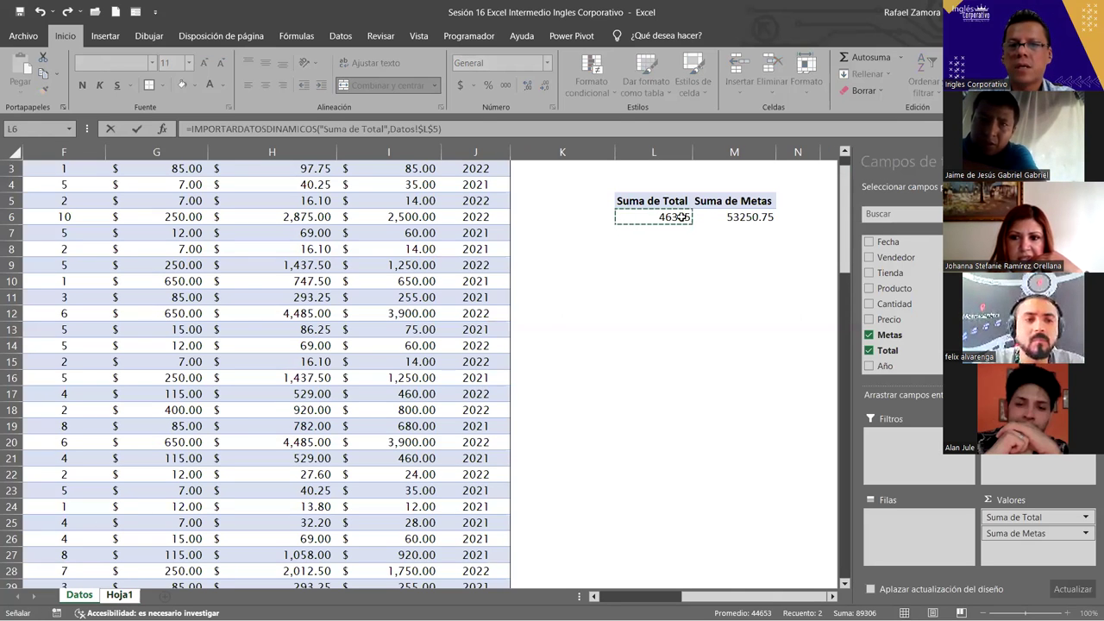
{"action": "key", "text": "Return"}
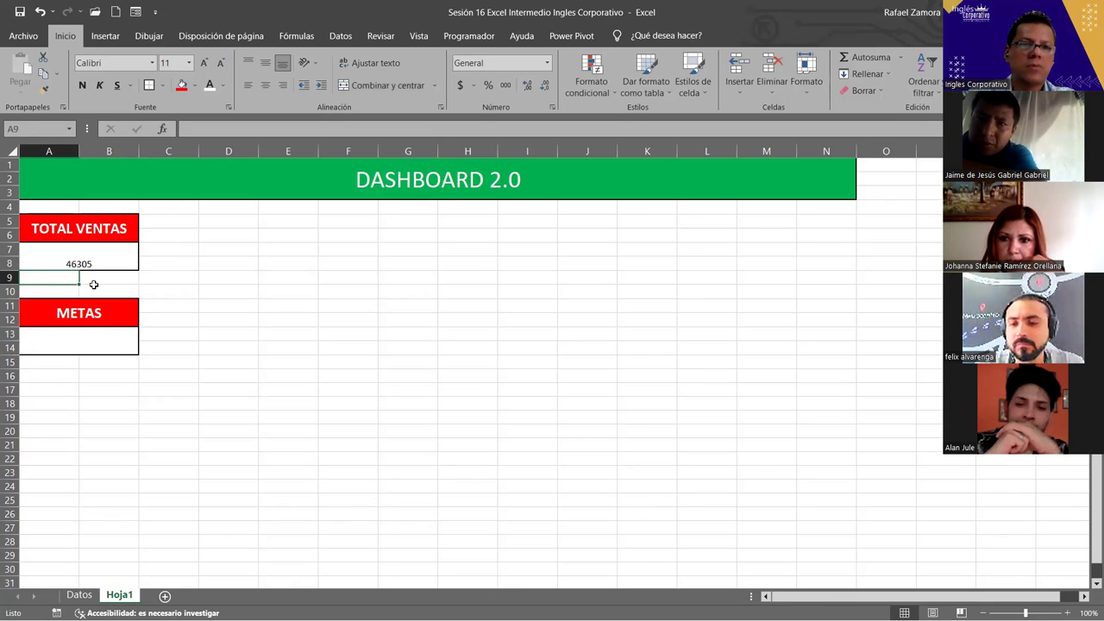
Centre the total vertically, enlarge it to 16-point and apply a currency format
{"action": "left_click", "coordinate": [78, 259]}
{"action": "left_click", "coordinate": [265, 67]}
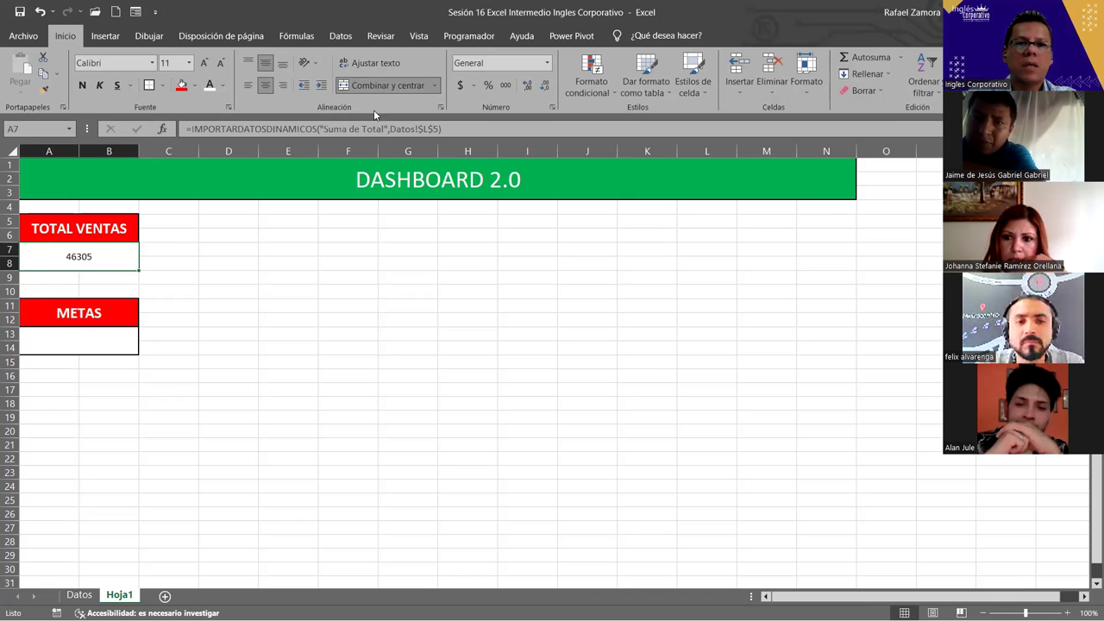
{"action": "left_click", "coordinate": [203, 64]}
{"action": "left_click", "coordinate": [203, 64]}
{"action": "left_click", "coordinate": [203, 64]}
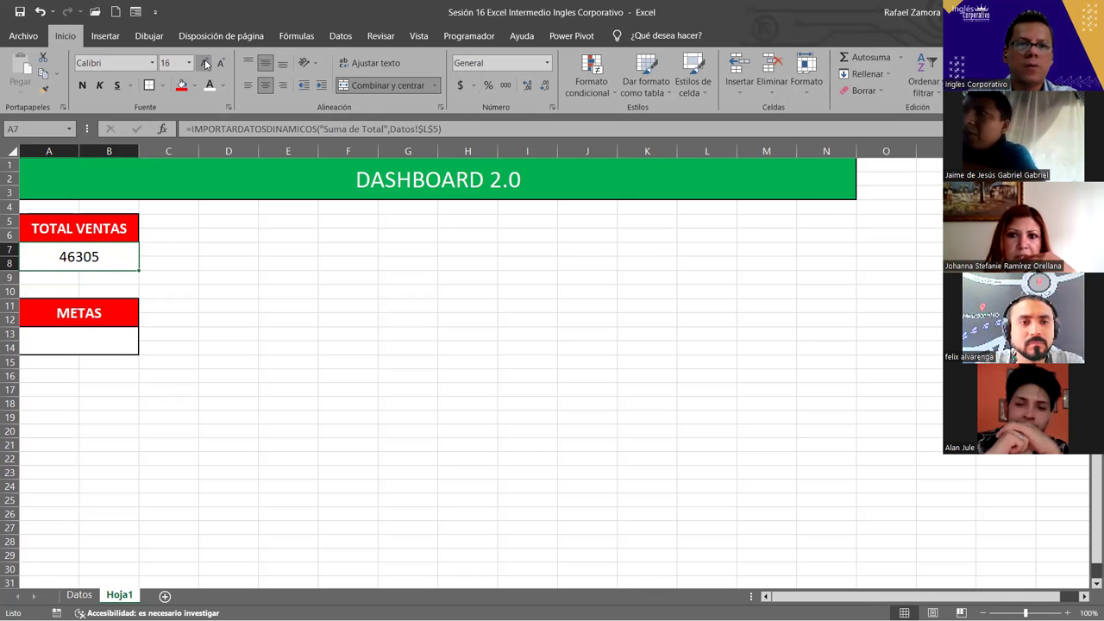
{"action": "left_click", "coordinate": [461, 86]}
Format the TOTAL VENTAS figure as bold Moneda currency, showing $46,305.00
{"action": "left_click", "coordinate": [474, 85]}
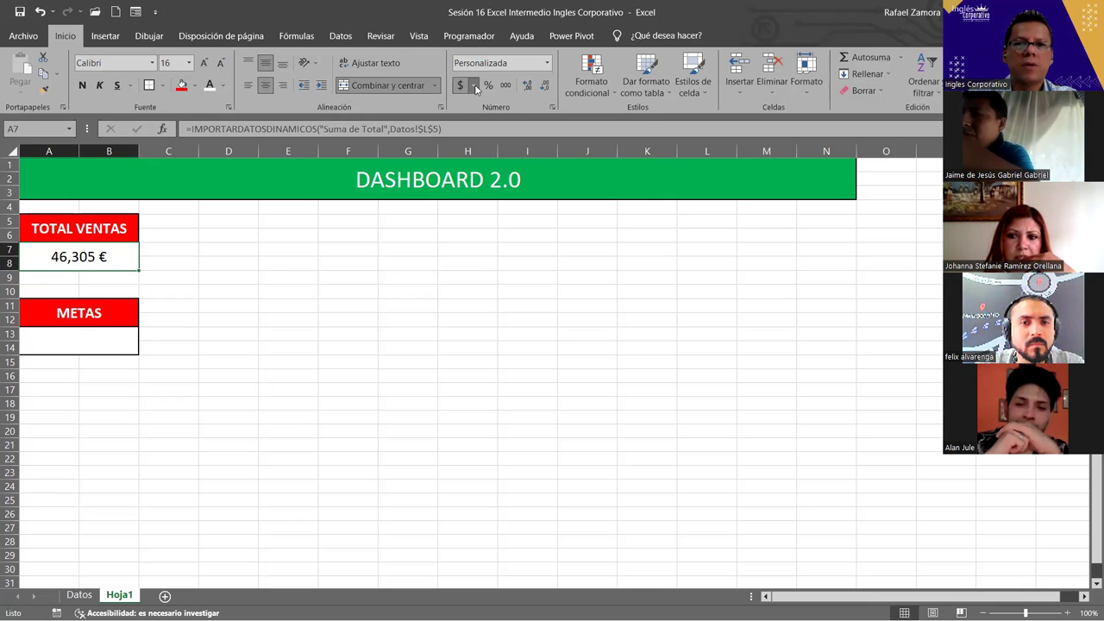
{"action": "left_click", "coordinate": [546, 63]}
{"action": "left_click", "coordinate": [509, 143]}
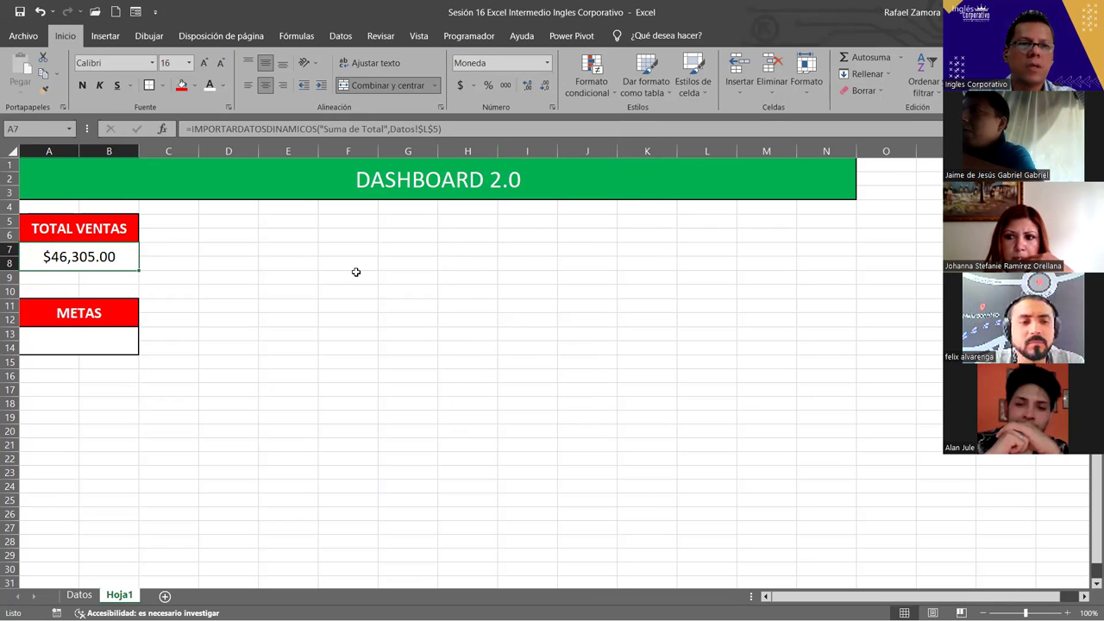
{"action": "left_click", "coordinate": [82, 85]}
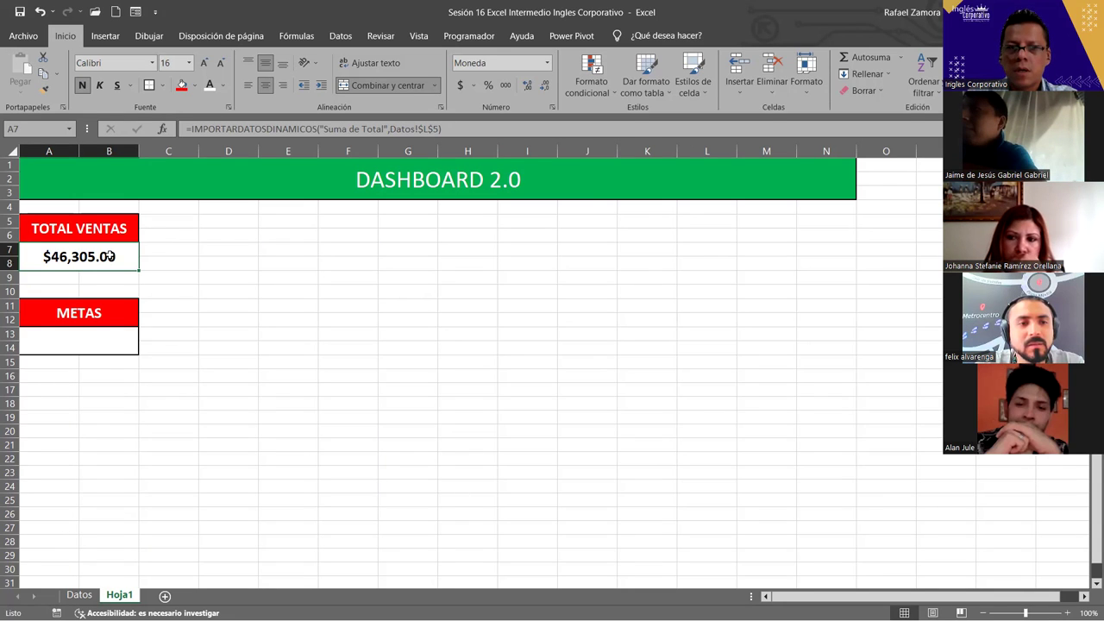
{"action": "left_click", "coordinate": [105, 343]}
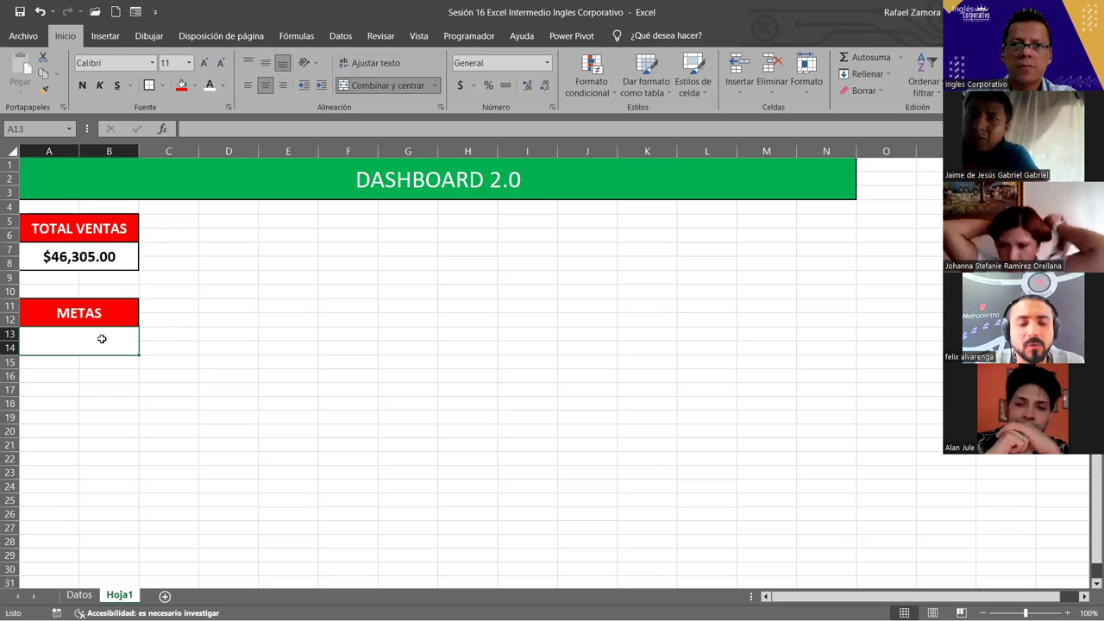
Enter a formula in the METAS cell that references the pivot's Metas sum 53250.75 on Datos
{"action": "type", "text": "?"}
{"action": "key", "text": "BackSpace"}
{"action": "type", "text": "="}
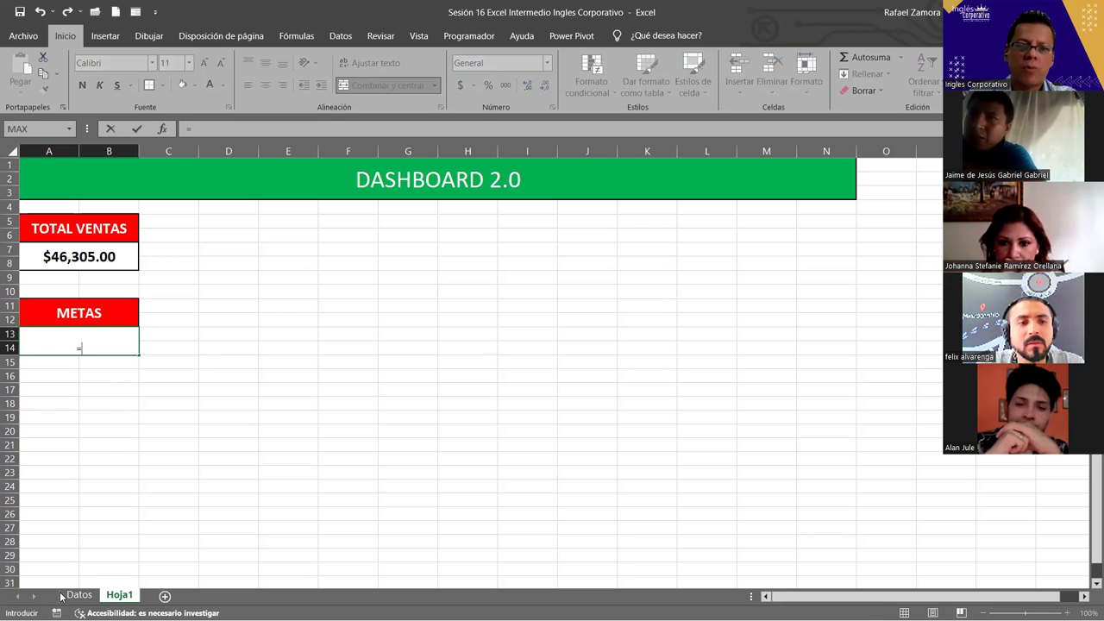
{"action": "left_click", "coordinate": [76, 595]}
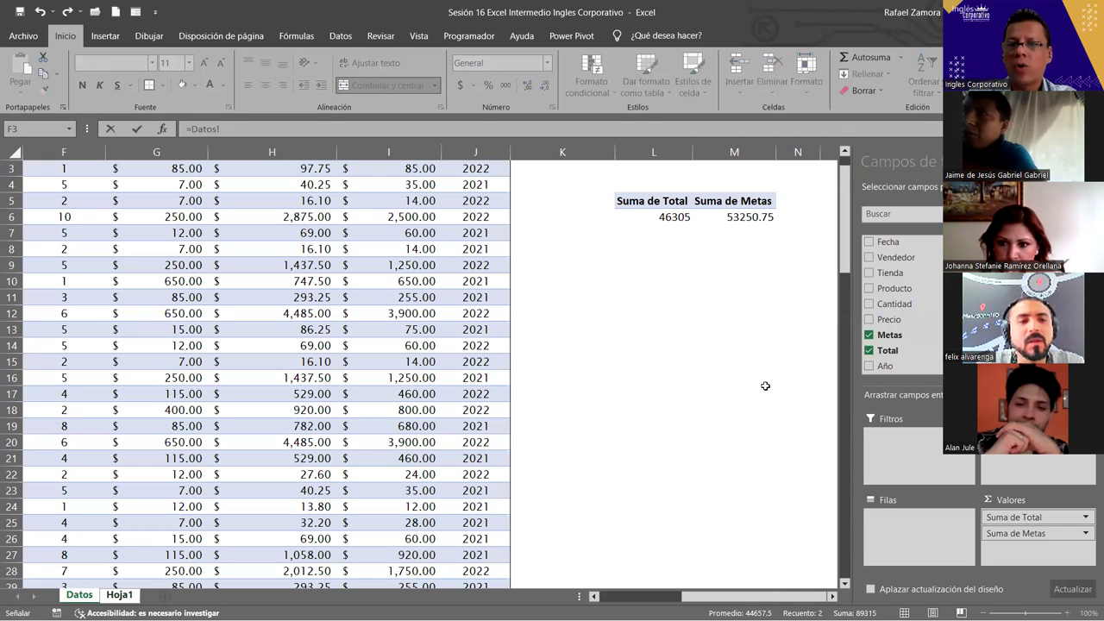
{"action": "left_click", "coordinate": [752, 218]}
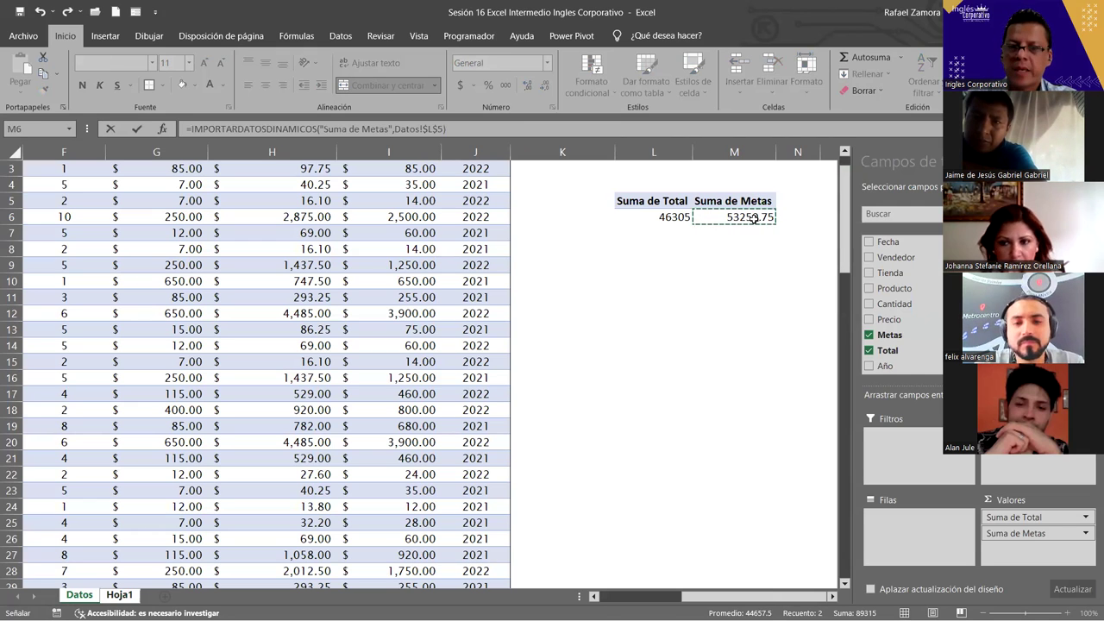
{"action": "key", "text": "Return"}
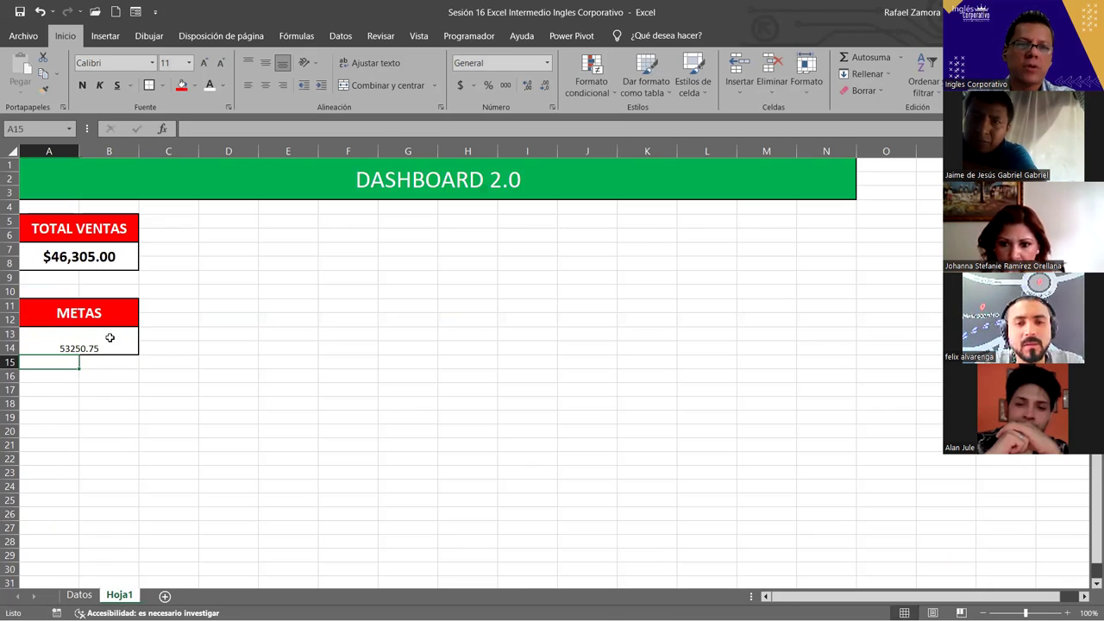
Format the METAS total as Moneda currency at font size 16
{"action": "left_click", "coordinate": [109, 337]}
{"action": "left_click", "coordinate": [546, 63]}
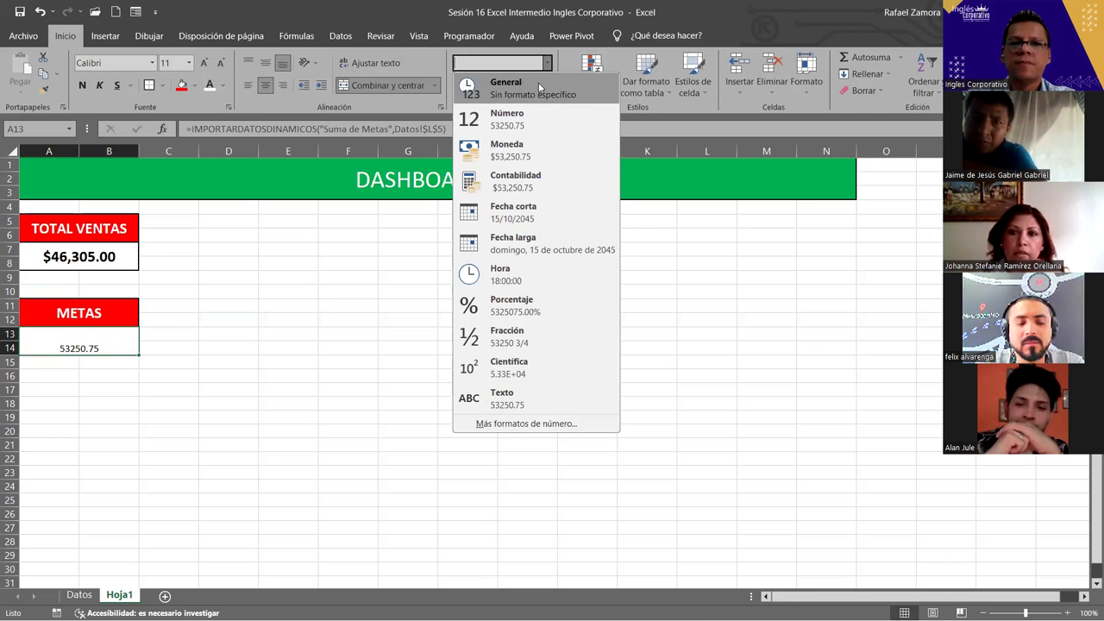
{"action": "left_click", "coordinate": [532, 144]}
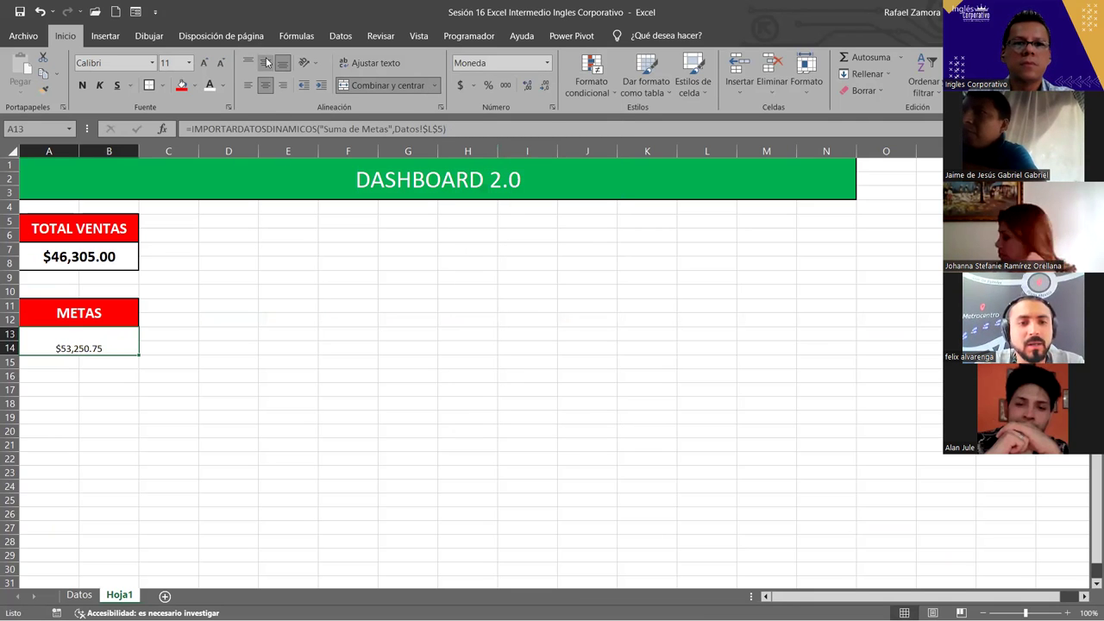
{"action": "left_click", "coordinate": [189, 63]}
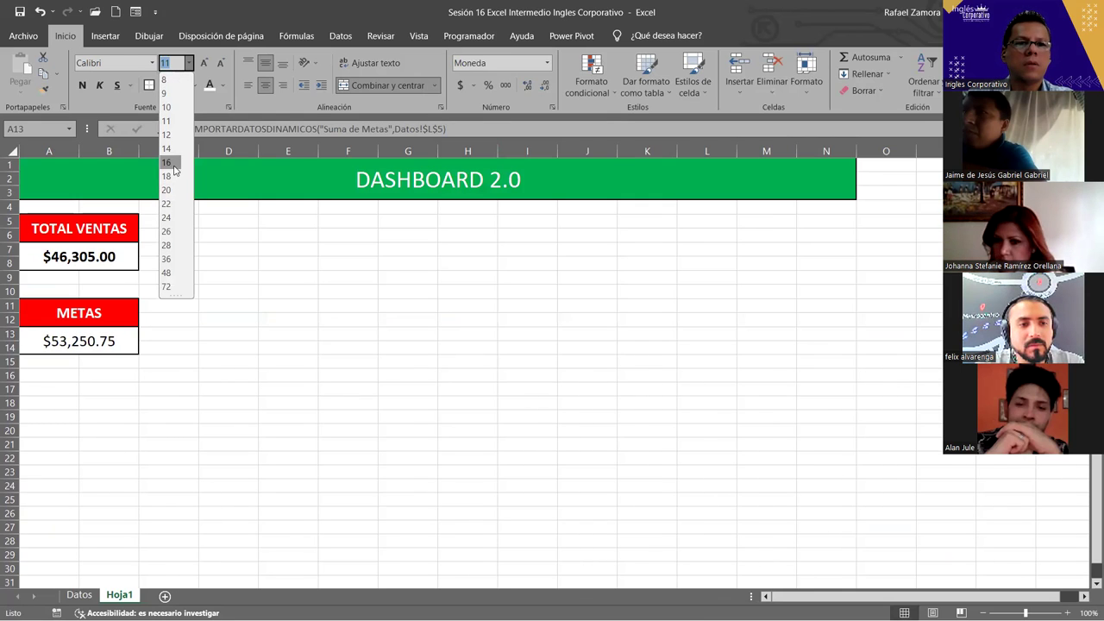
{"action": "left_click", "coordinate": [168, 163]}
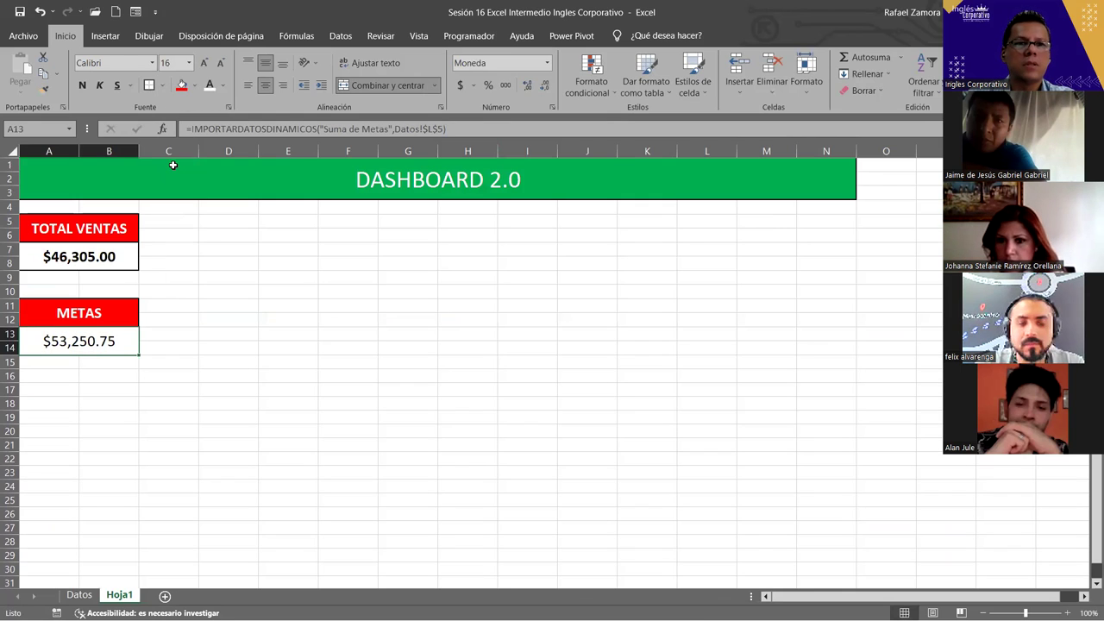
{"action": "left_click", "coordinate": [284, 340]}
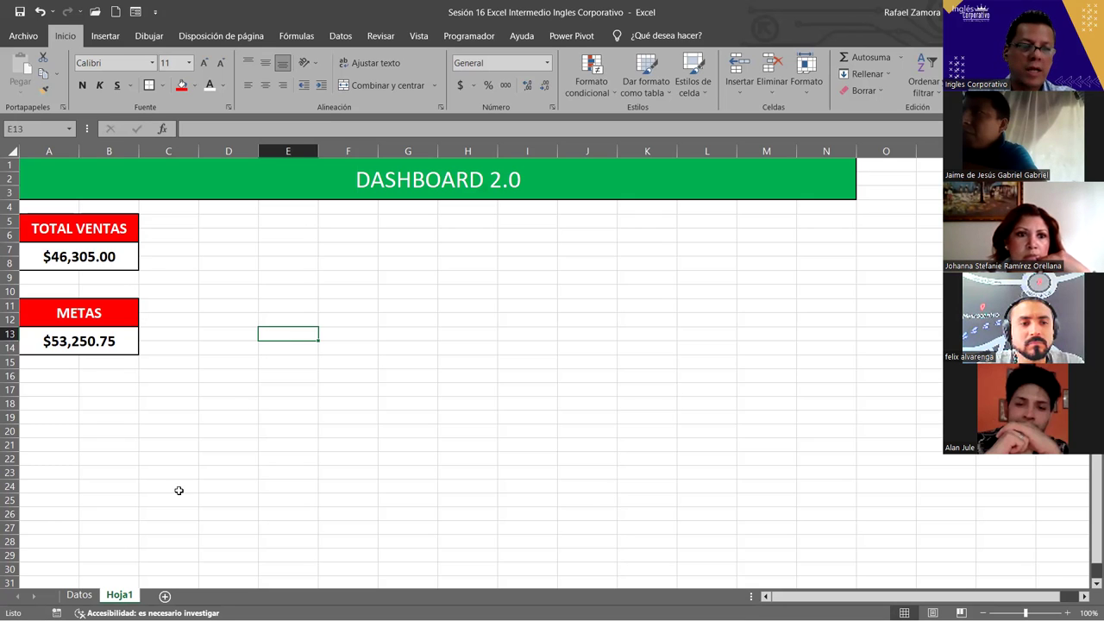
On the Datos sheet, select the Metas and Total values in H2:I15 and scroll to the pivot table
{"action": "left_click", "coordinate": [79, 595]}
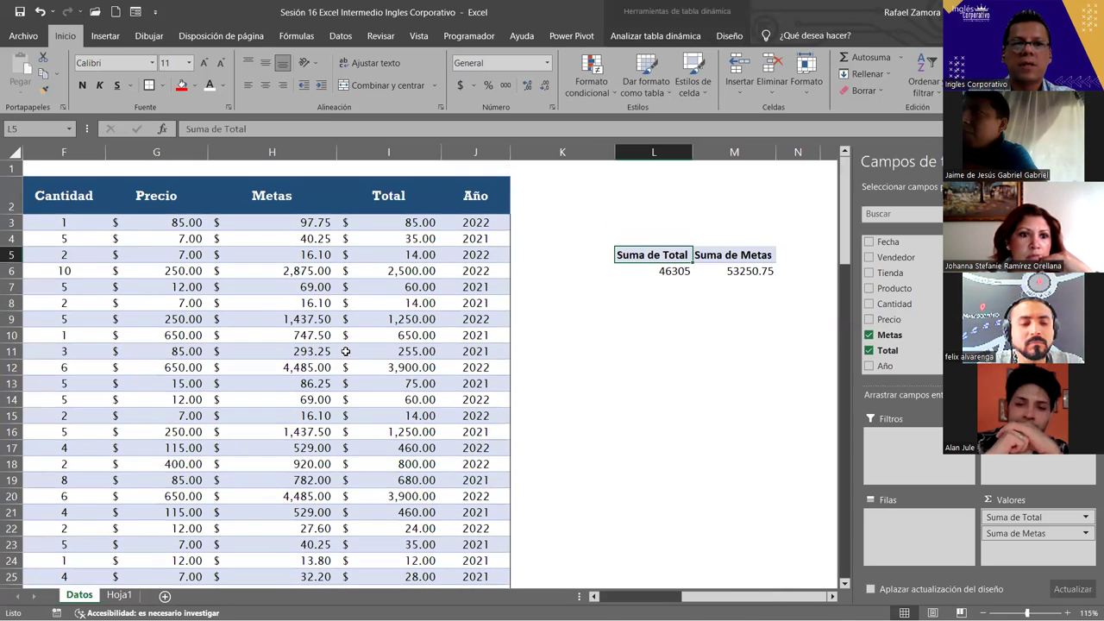
{"action": "left_click_drag", "start_coordinate": [681, 601], "coordinate": [681, 602]}
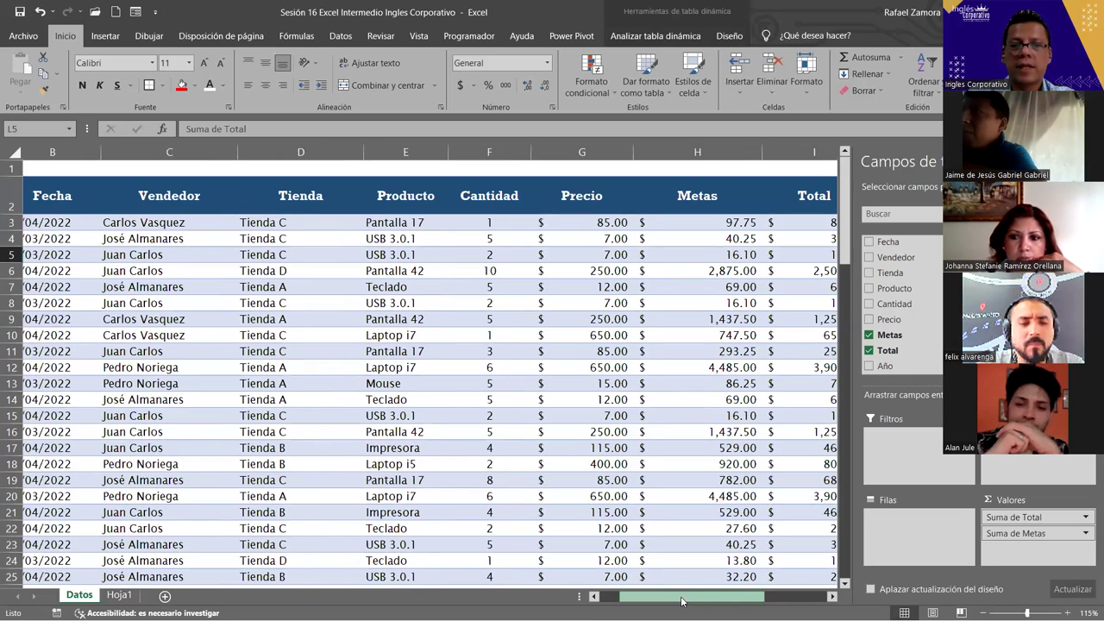
{"action": "scroll", "coordinate": [558, 348], "scroll_direction": "down", "scroll_amount": 2}
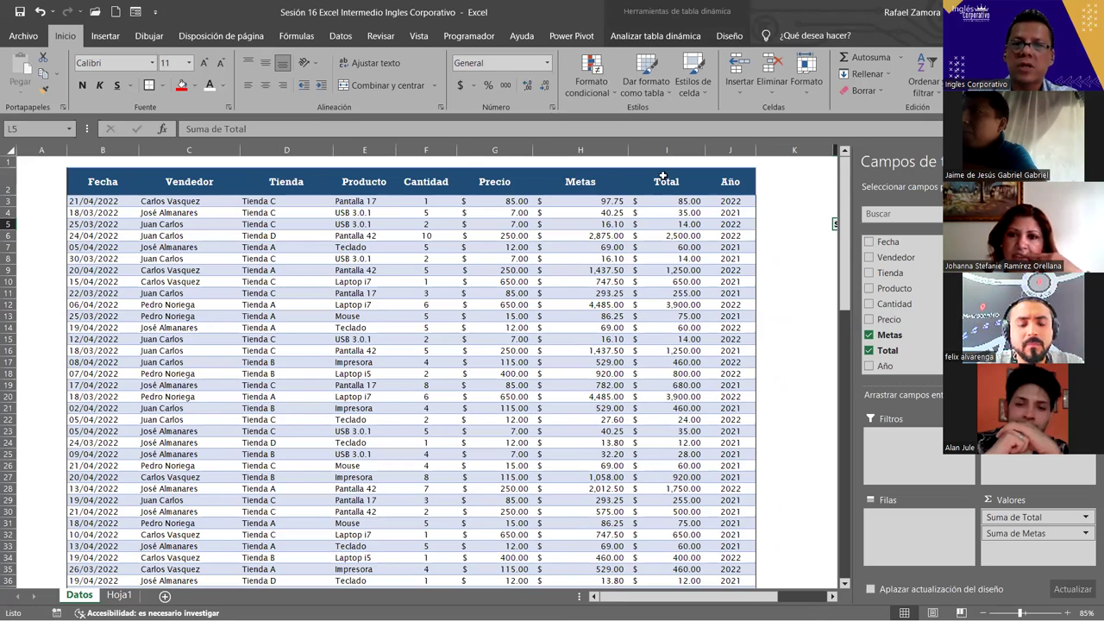
{"action": "left_click_drag", "start_coordinate": [603, 181], "coordinate": [661, 336]}
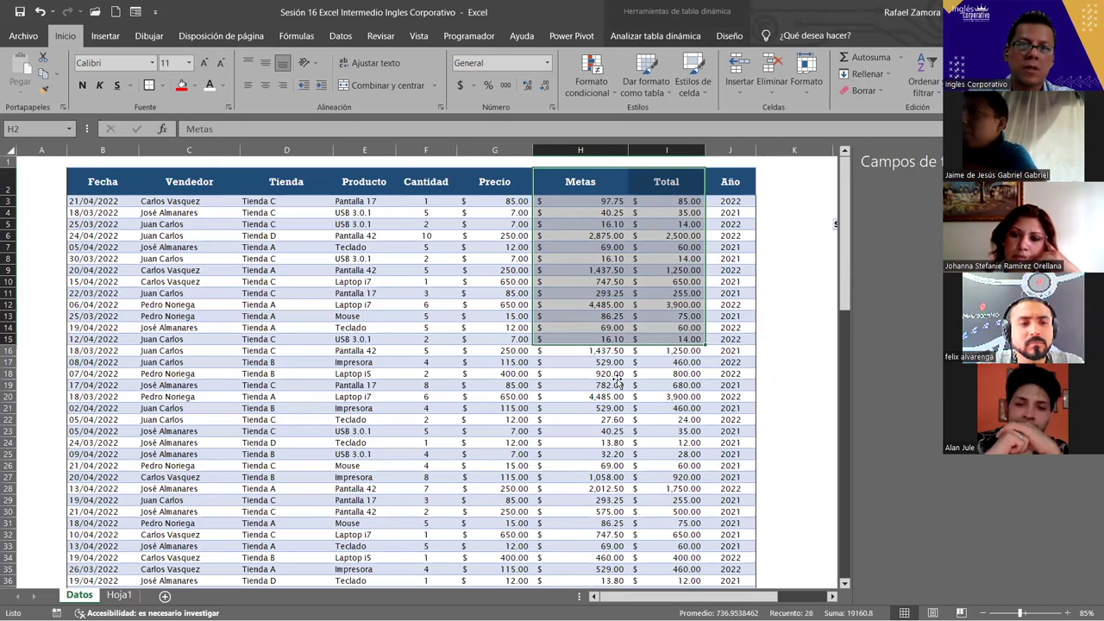
{"action": "left_click", "coordinate": [119, 595]}
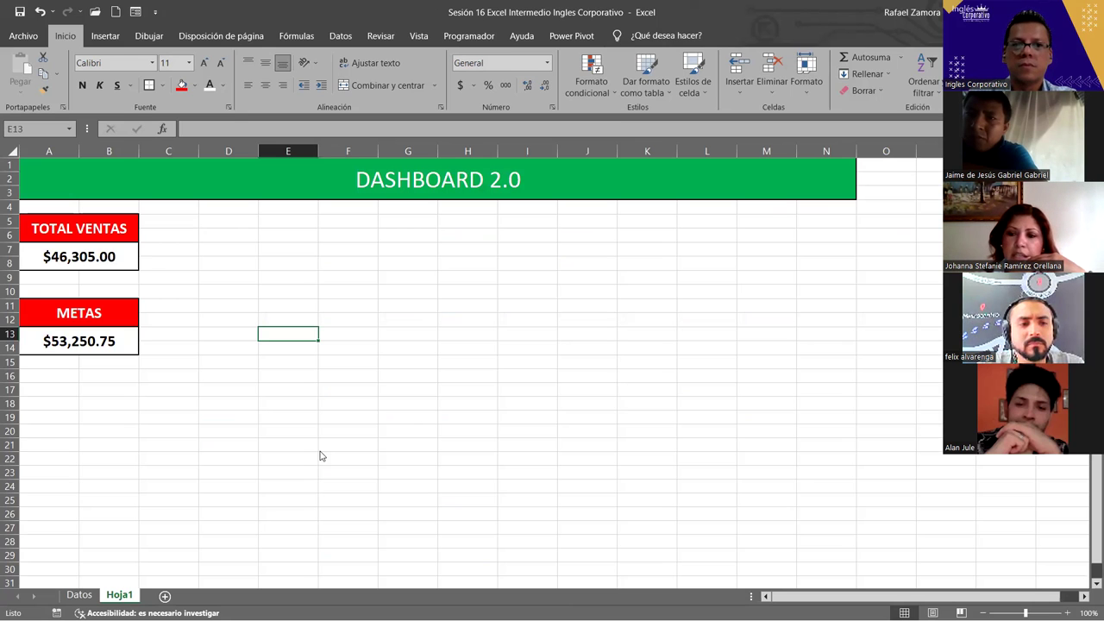
{"action": "left_click", "coordinate": [79, 595]}
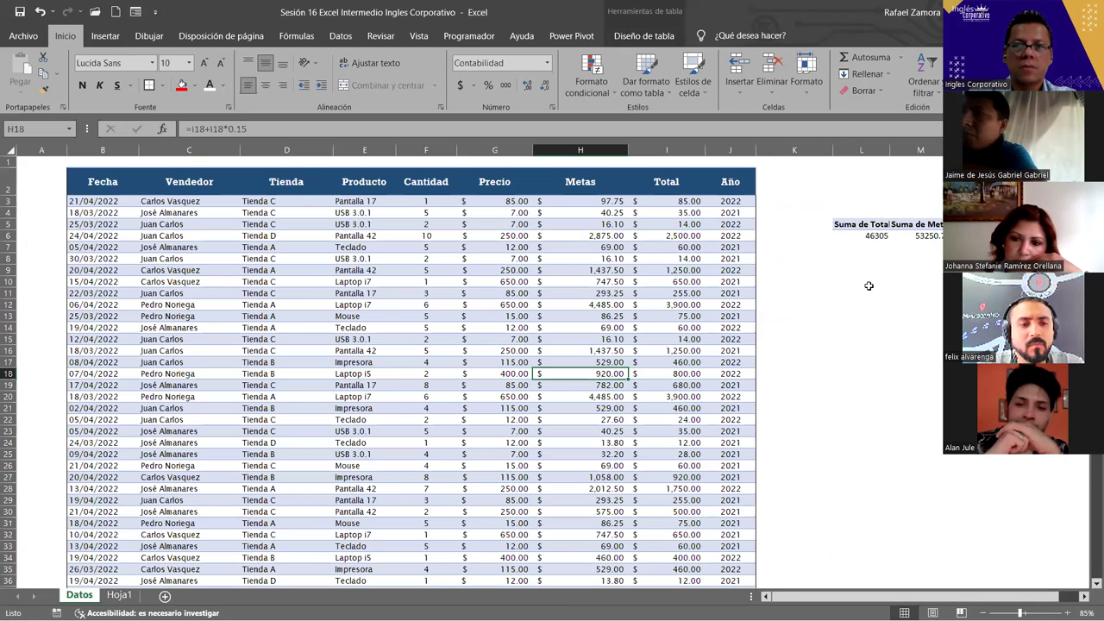
{"action": "left_click", "coordinate": [1085, 596]}
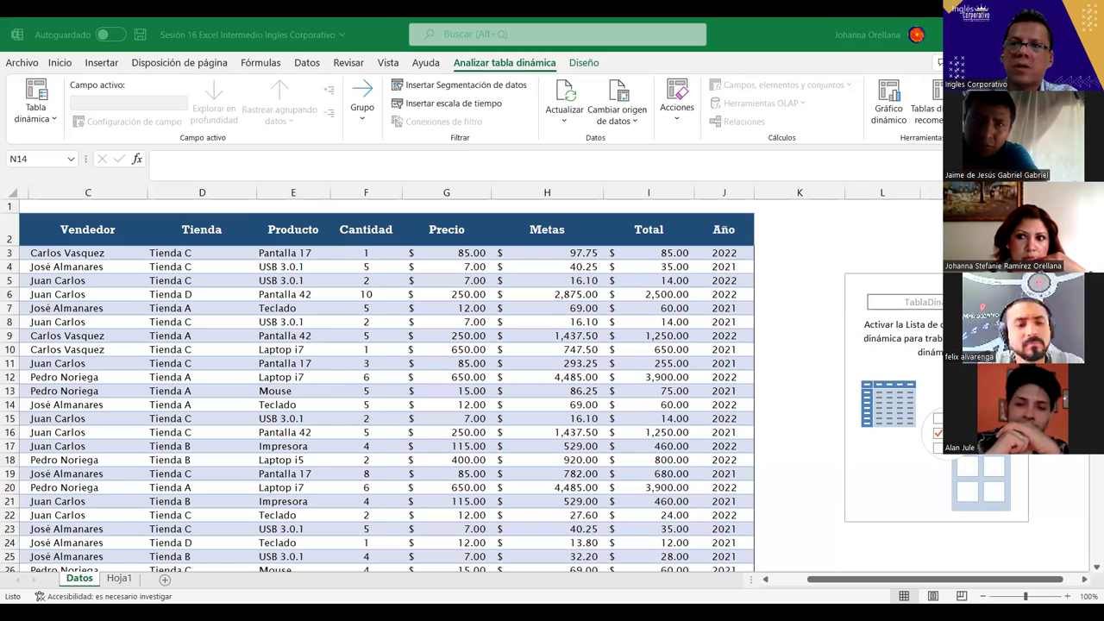
Add both Total and Metas to the pivot table's Values area so each is summed
{"action": "key", "text": "alt+Tab"}
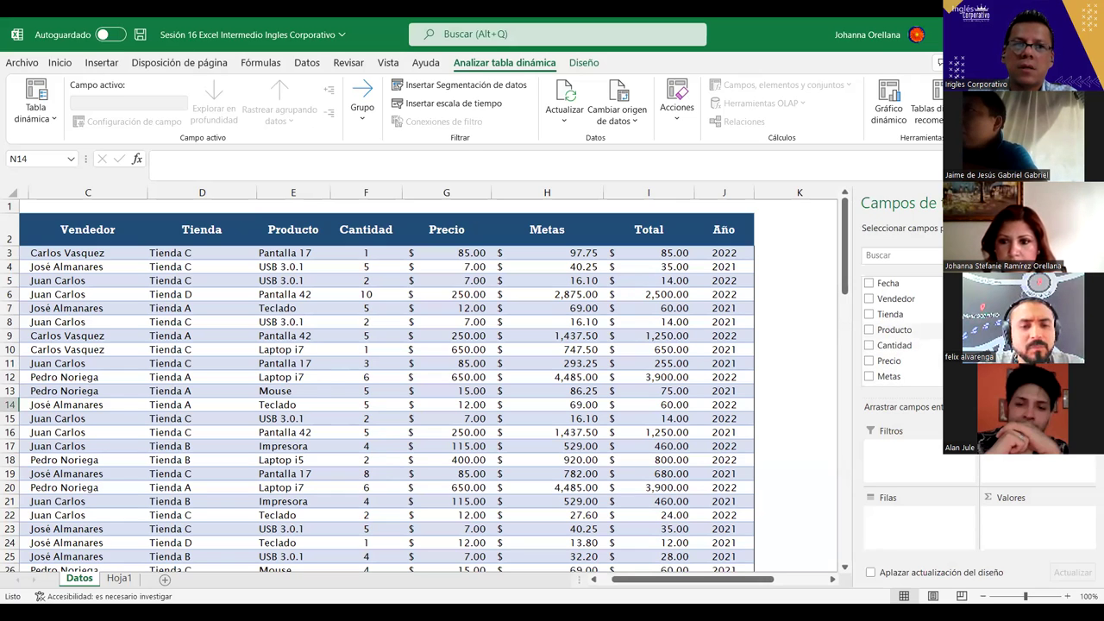
{"action": "scroll", "coordinate": [897, 328], "scroll_direction": "down", "scroll_amount": 2}
{"action": "scroll", "coordinate": [896, 328], "scroll_direction": "down", "scroll_amount": 1}
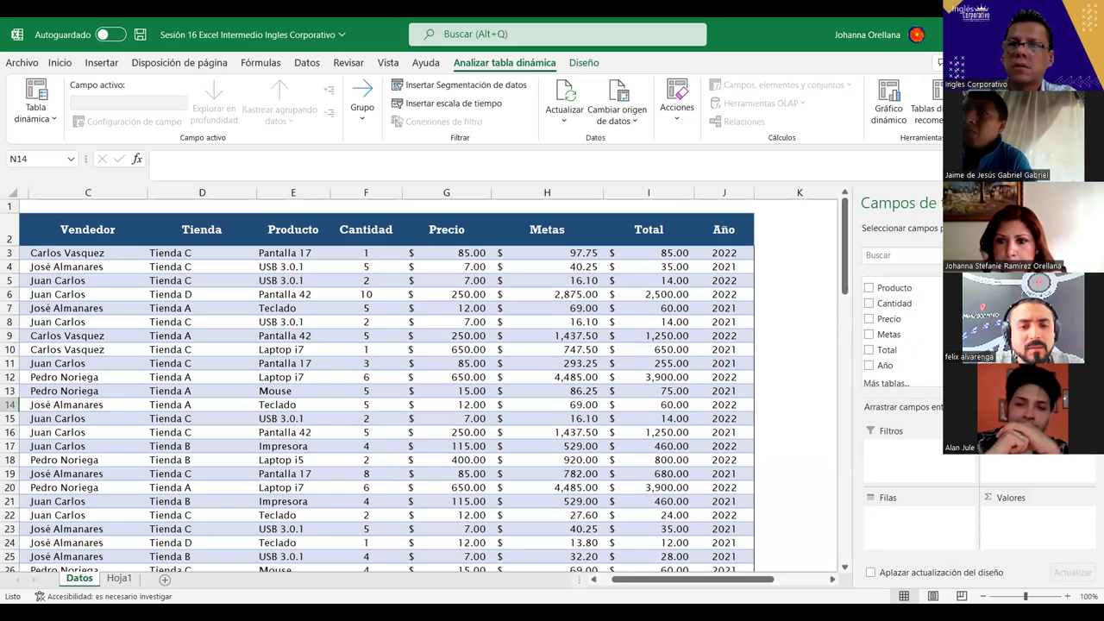
{"action": "scroll", "coordinate": [897, 327], "scroll_direction": "up", "scroll_amount": 1}
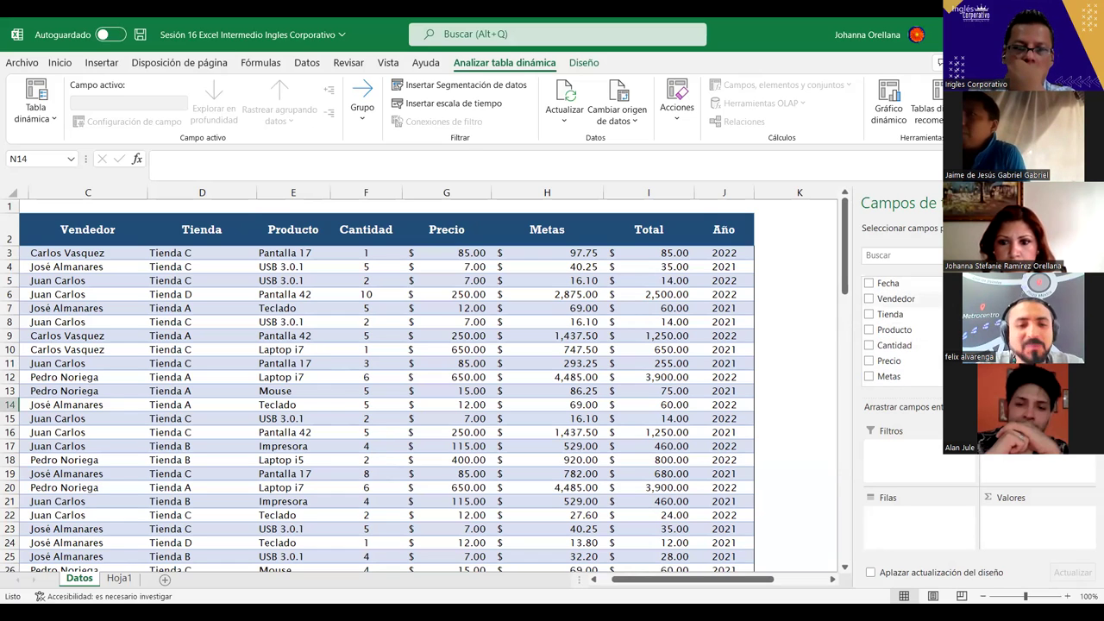
{"action": "scroll", "coordinate": [896, 327], "scroll_direction": "down", "scroll_amount": 1}
{"action": "scroll", "coordinate": [897, 327], "scroll_direction": "down", "scroll_amount": 1}
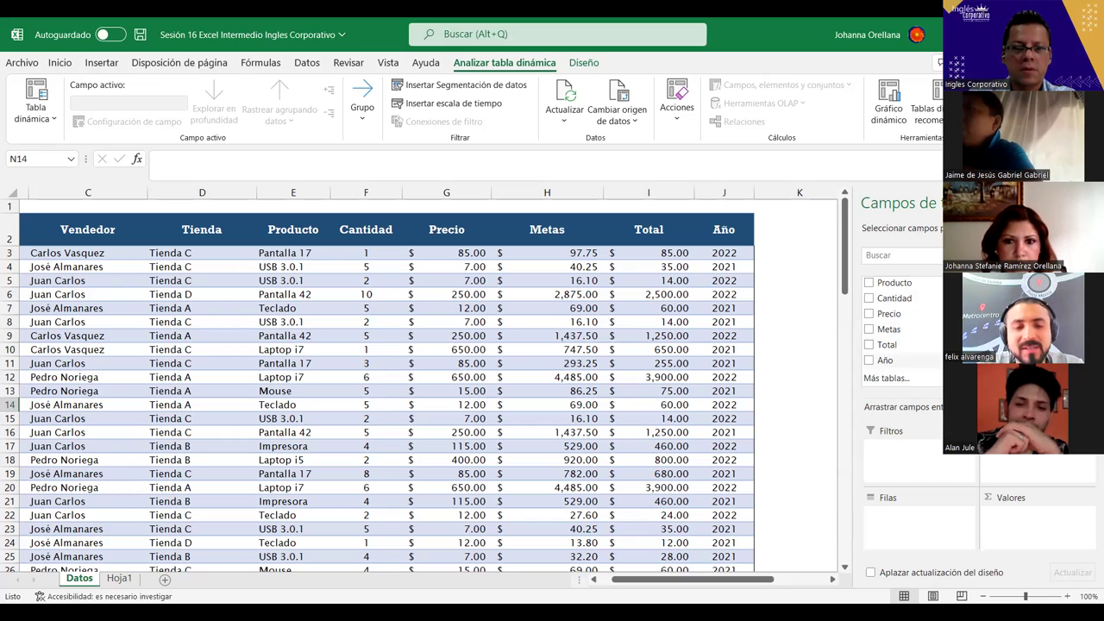
{"action": "left_click_drag", "start_coordinate": [896, 345], "coordinate": [1022, 514]}
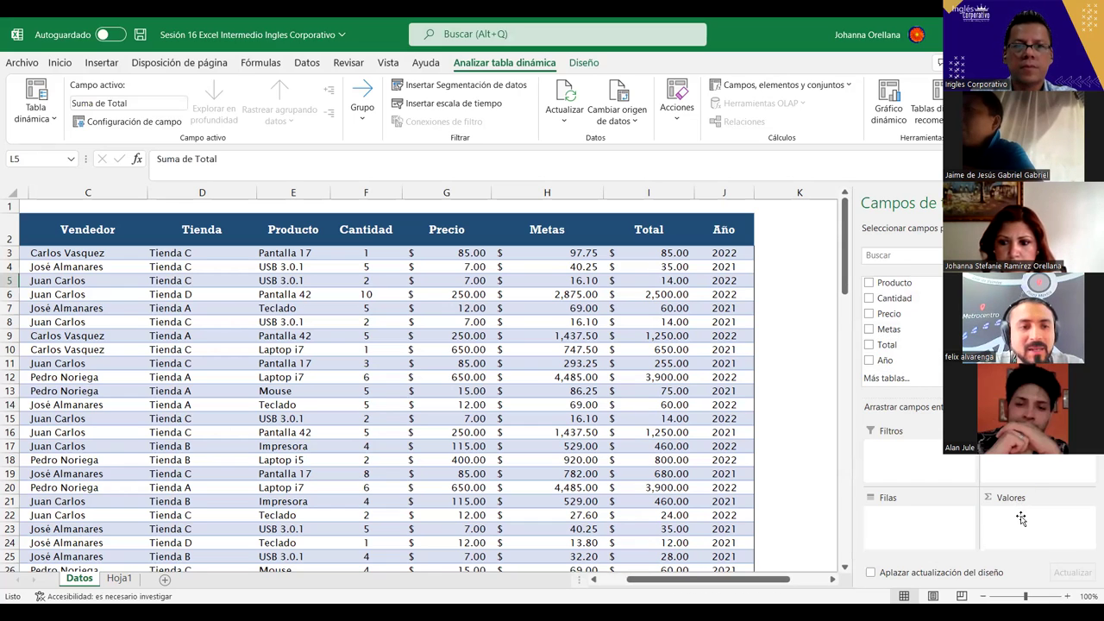
{"action": "left_click_drag", "start_coordinate": [879, 331], "coordinate": [1022, 530]}
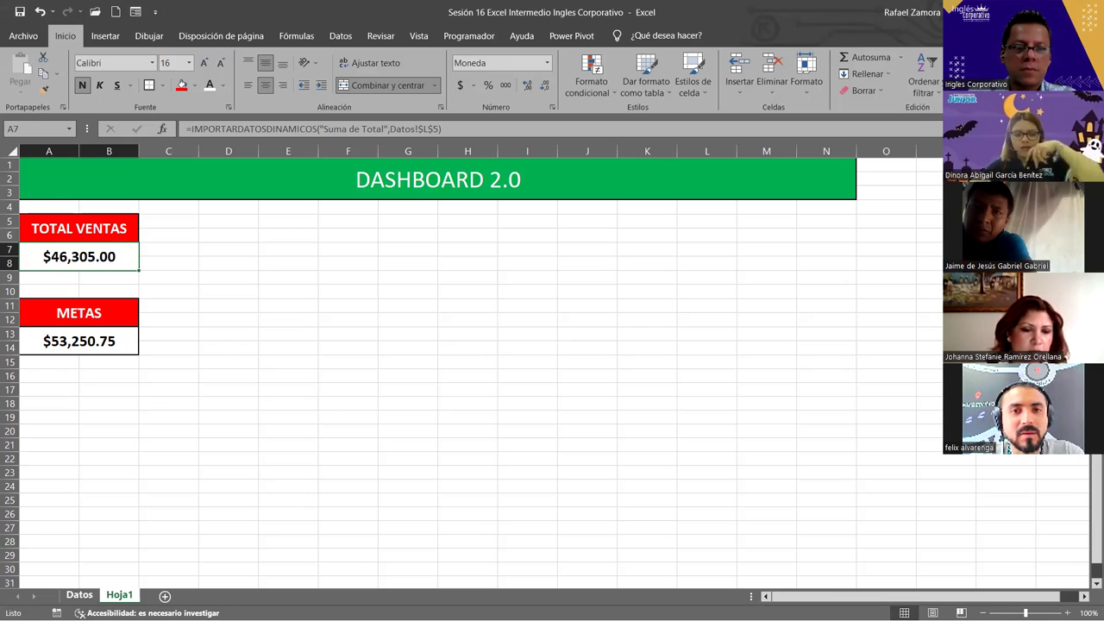
{"action": "left_click", "coordinate": [78, 595]}
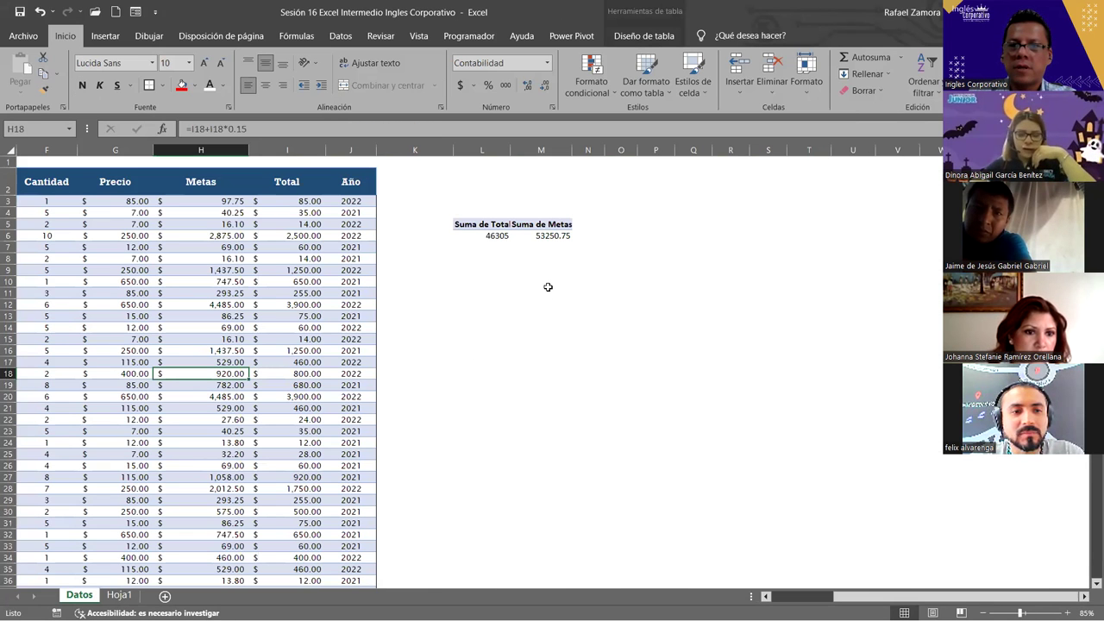
{"action": "left_click", "coordinate": [292, 246]}
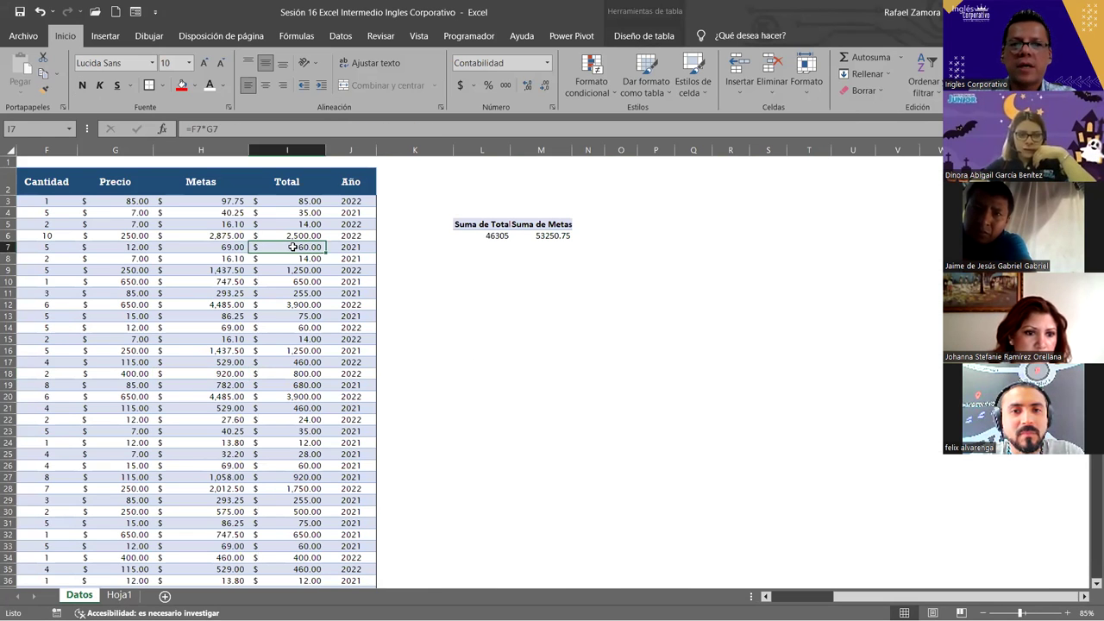
{"action": "left_click", "coordinate": [106, 35]}
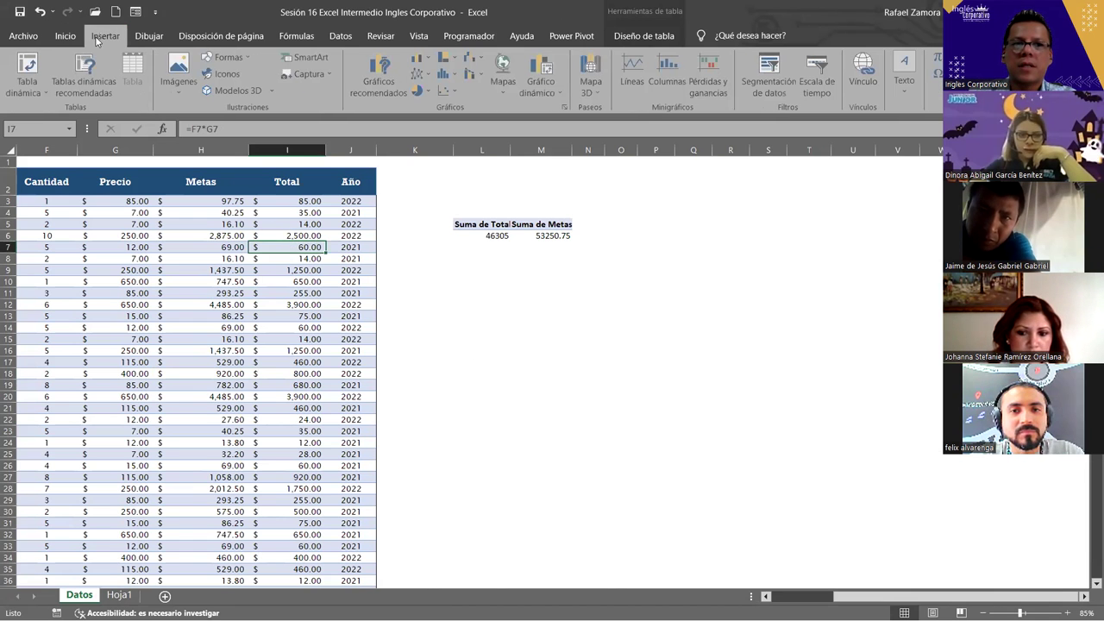
{"action": "left_click", "coordinate": [26, 78]}
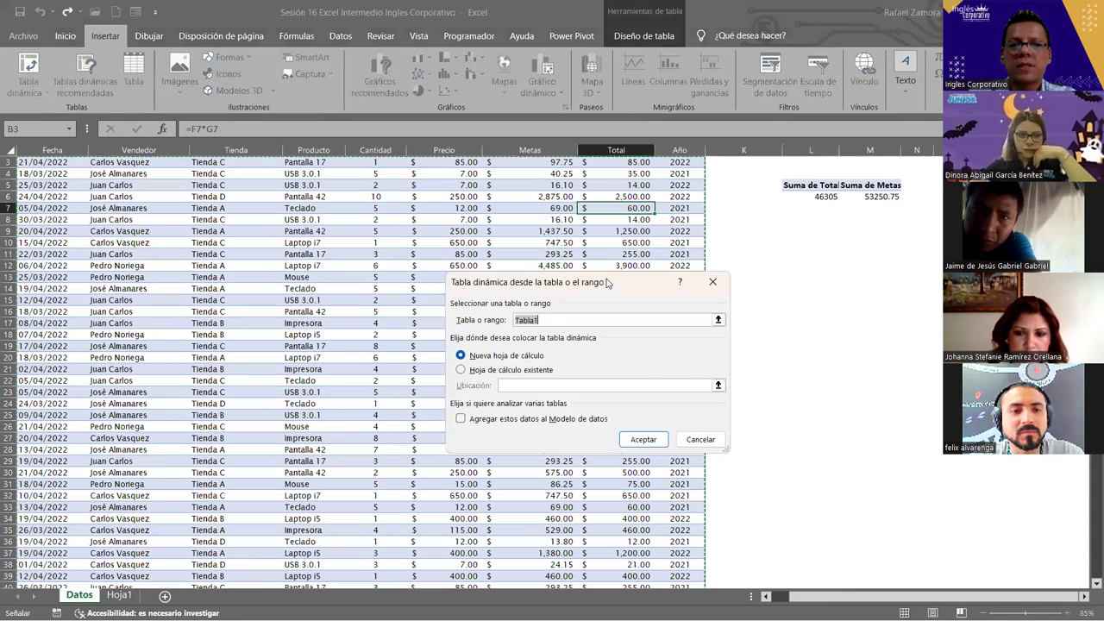
{"action": "left_click", "coordinate": [256, 271]}
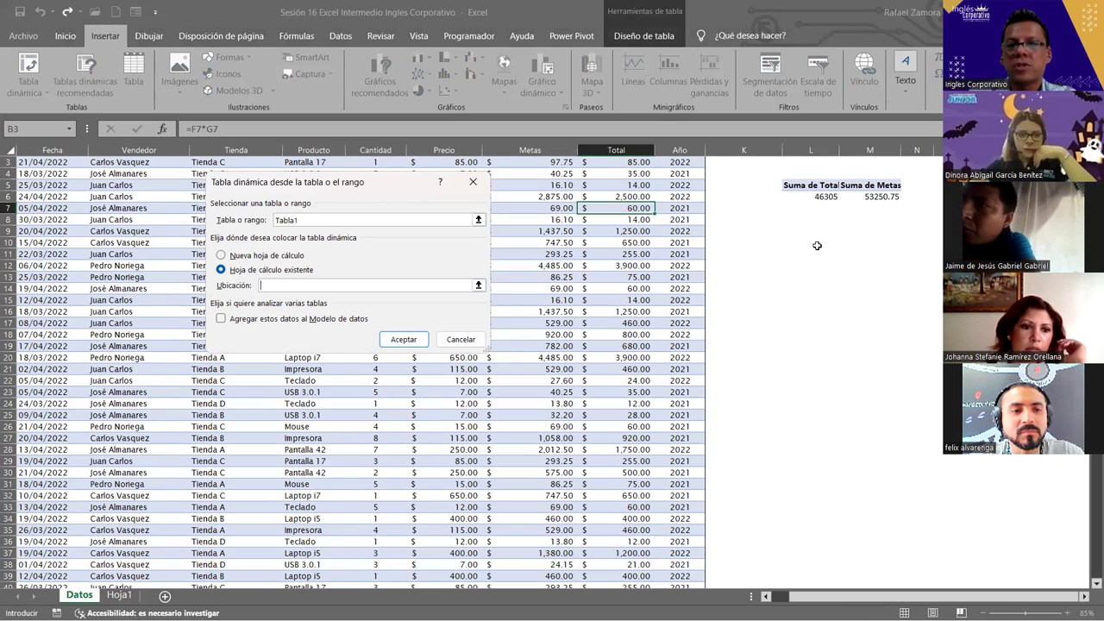
{"action": "left_click", "coordinate": [811, 231]}
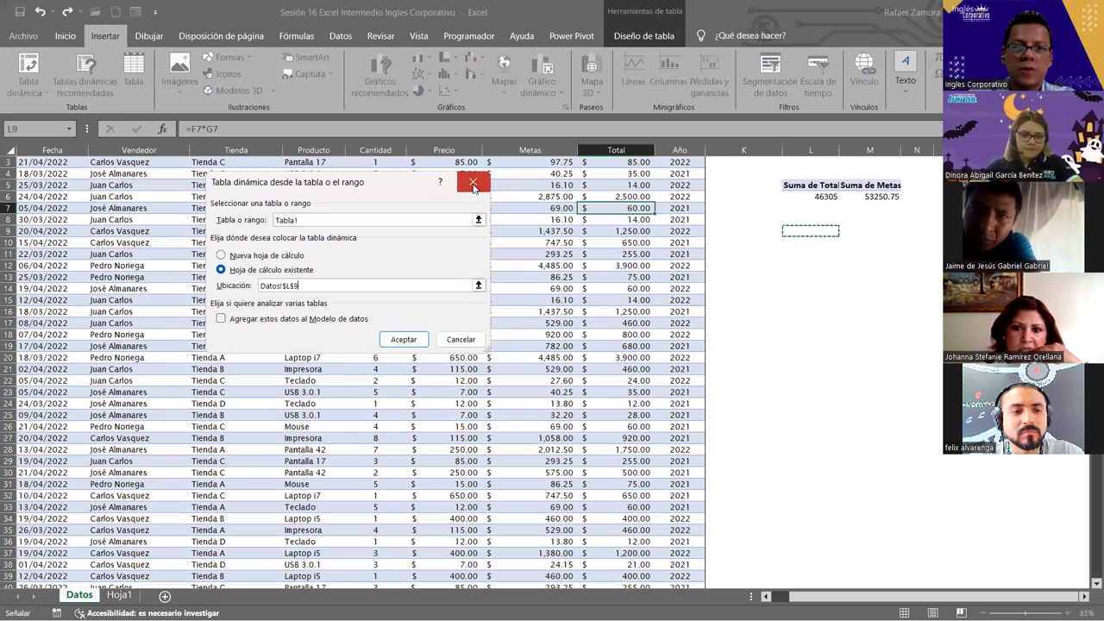
{"action": "left_click", "coordinate": [473, 184]}
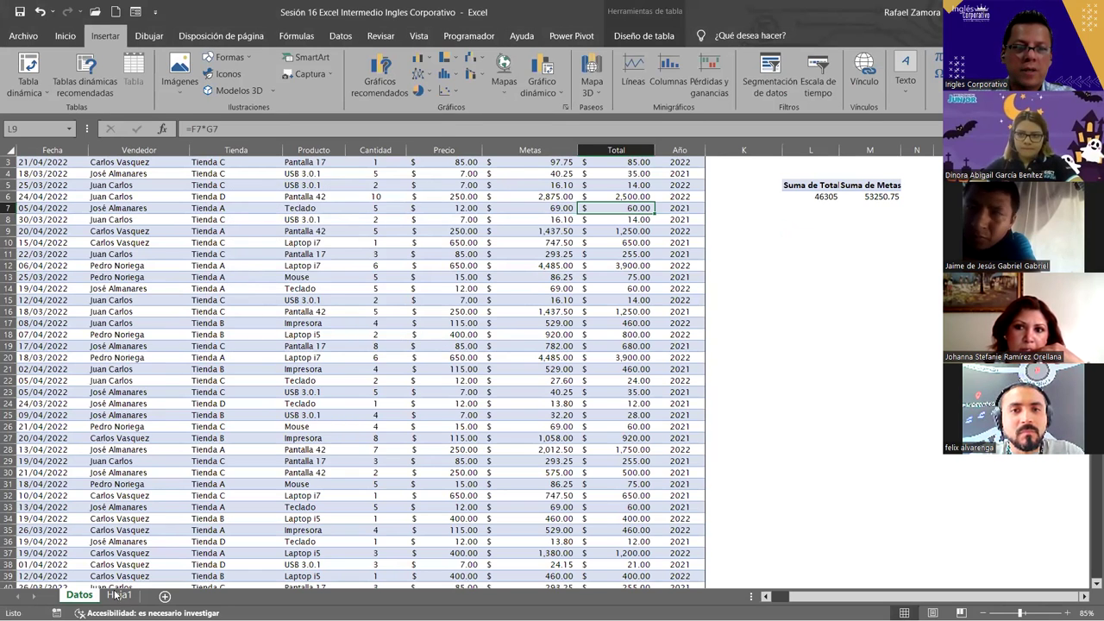
{"action": "left_click", "coordinate": [117, 595]}
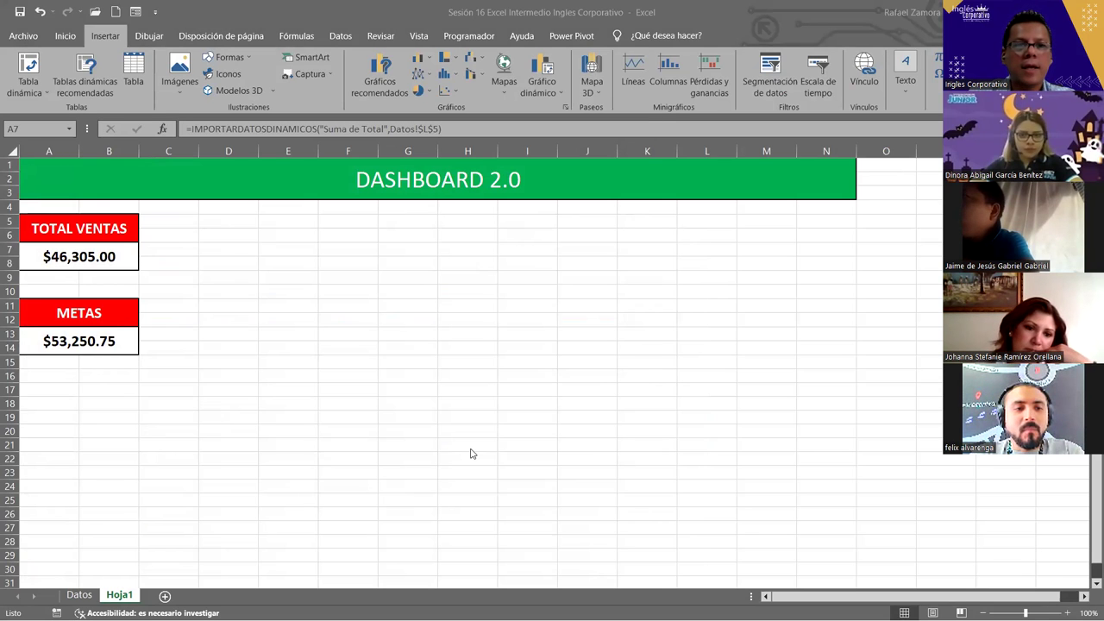
{"action": "left_click", "coordinate": [115, 256]}
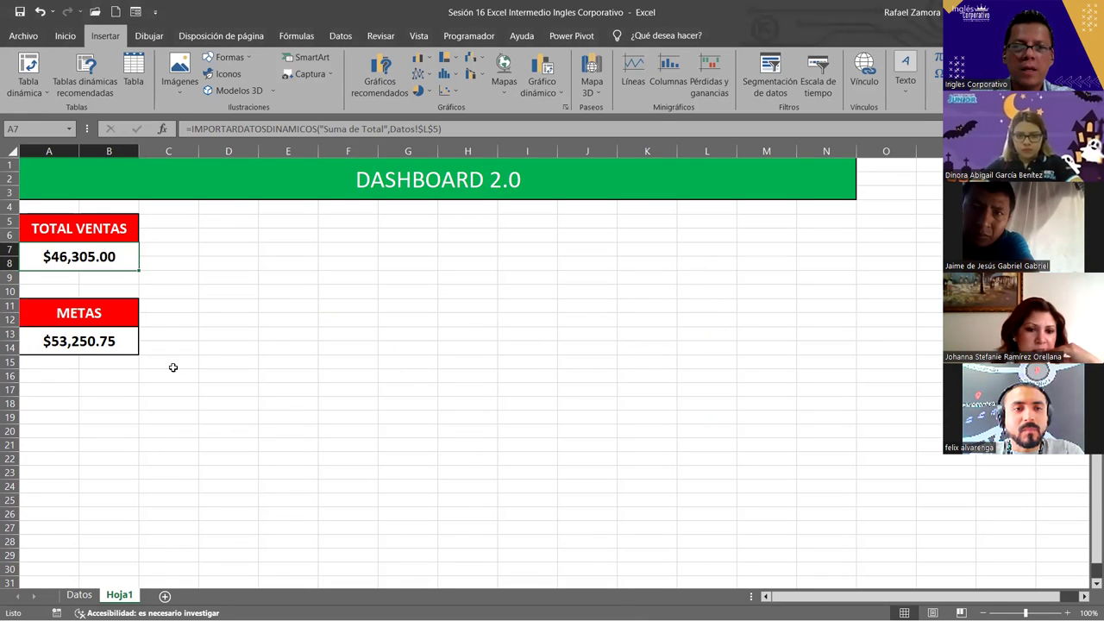
{"action": "left_click", "coordinate": [80, 595]}
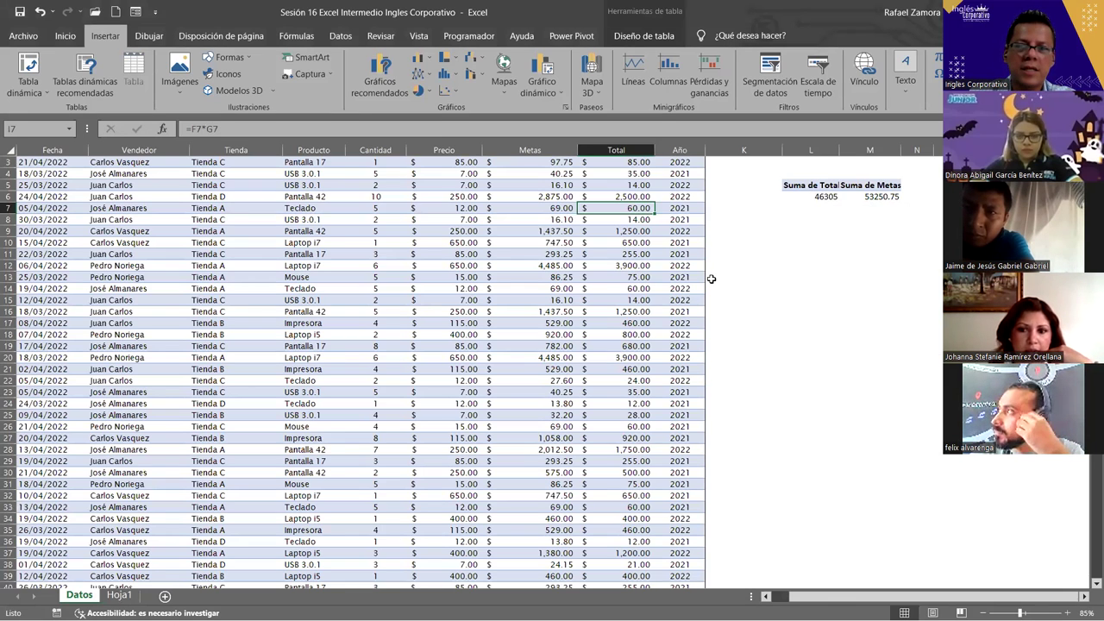
{"action": "left_click", "coordinate": [130, 595]}
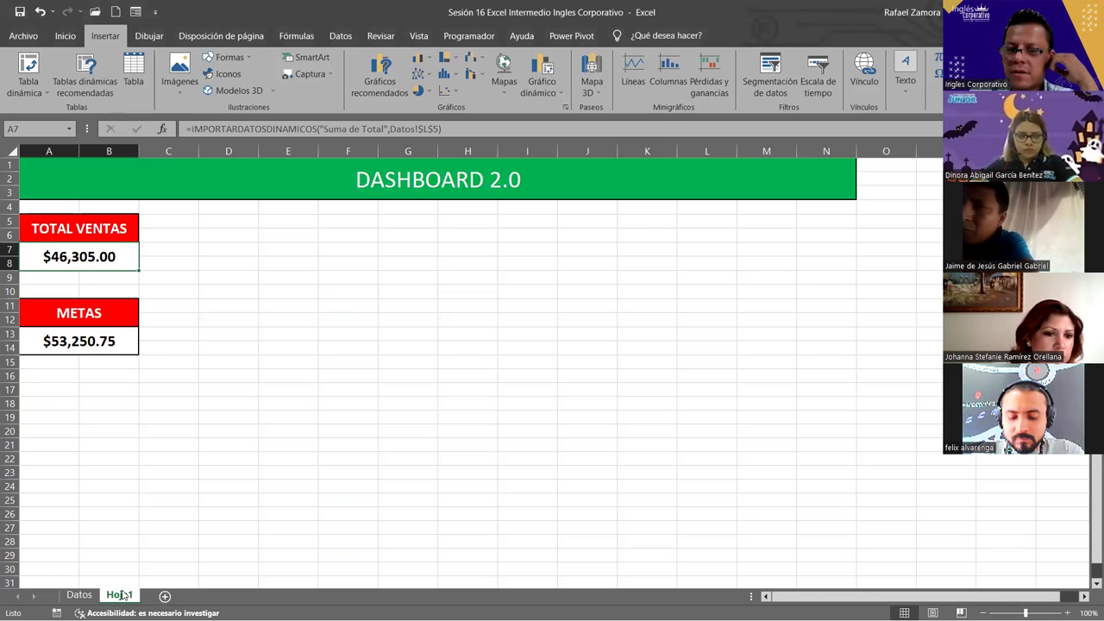
{"action": "left_click", "coordinate": [84, 277]}
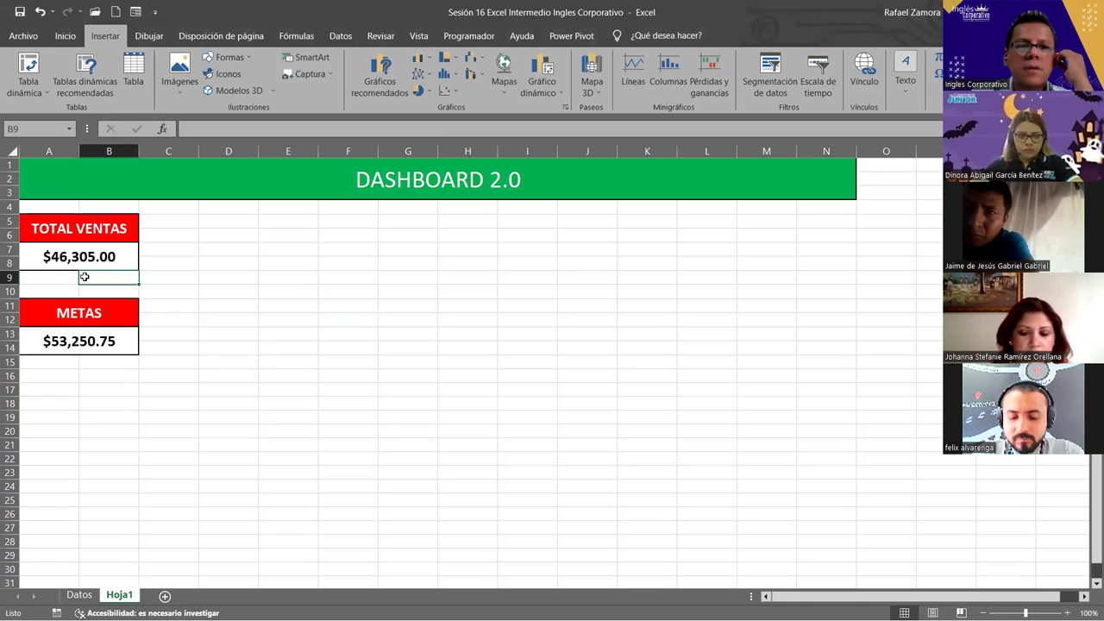
{"action": "left_click", "coordinate": [98, 257]}
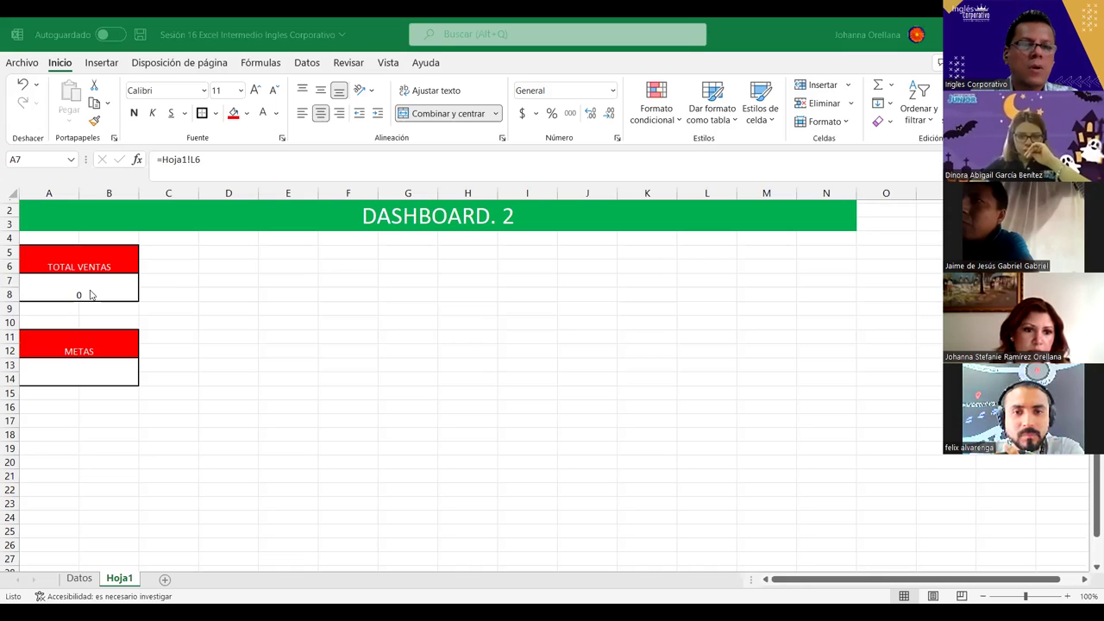
{"action": "left_click", "coordinate": [89, 293]}
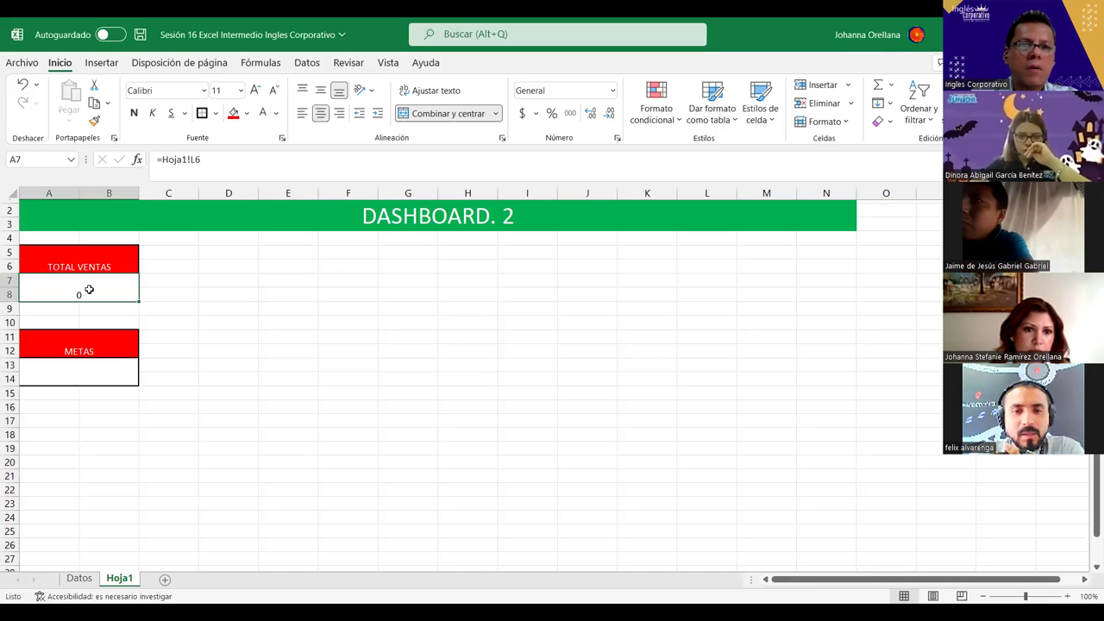
{"action": "double_click", "coordinate": [89, 290]}
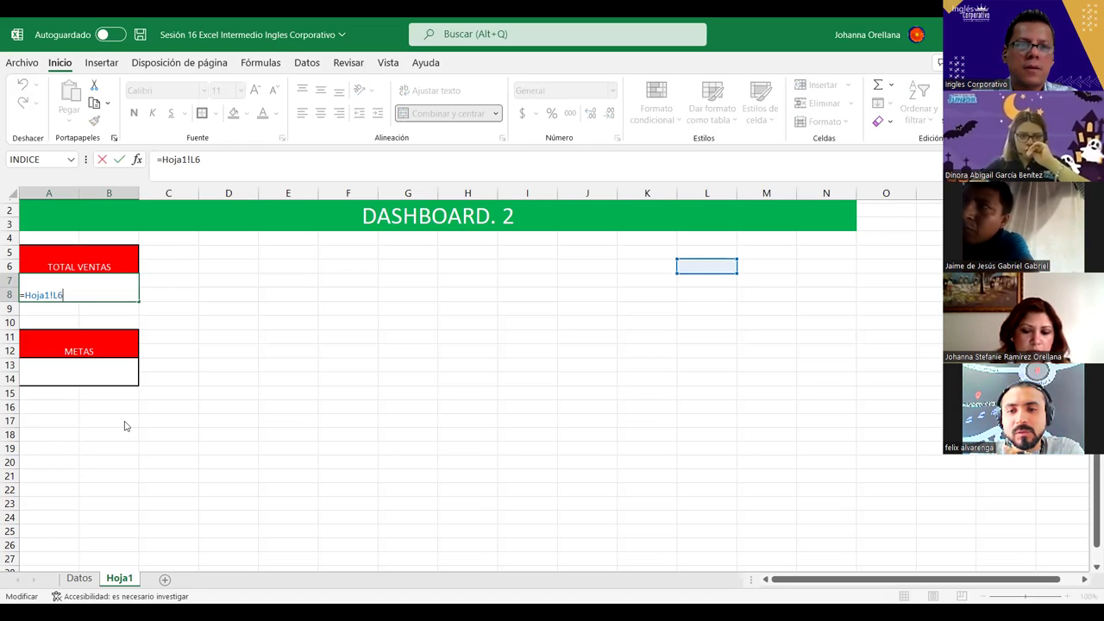
{"action": "key", "text": "BackSpace"}
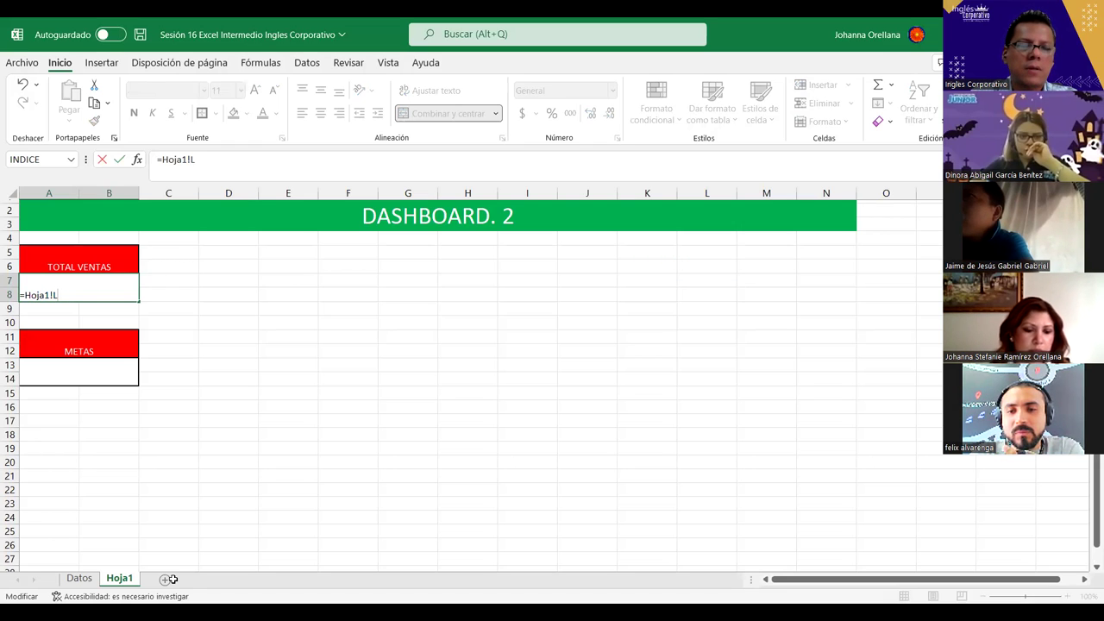
{"action": "key", "text": "Escape"}
{"action": "type", "text": "="}
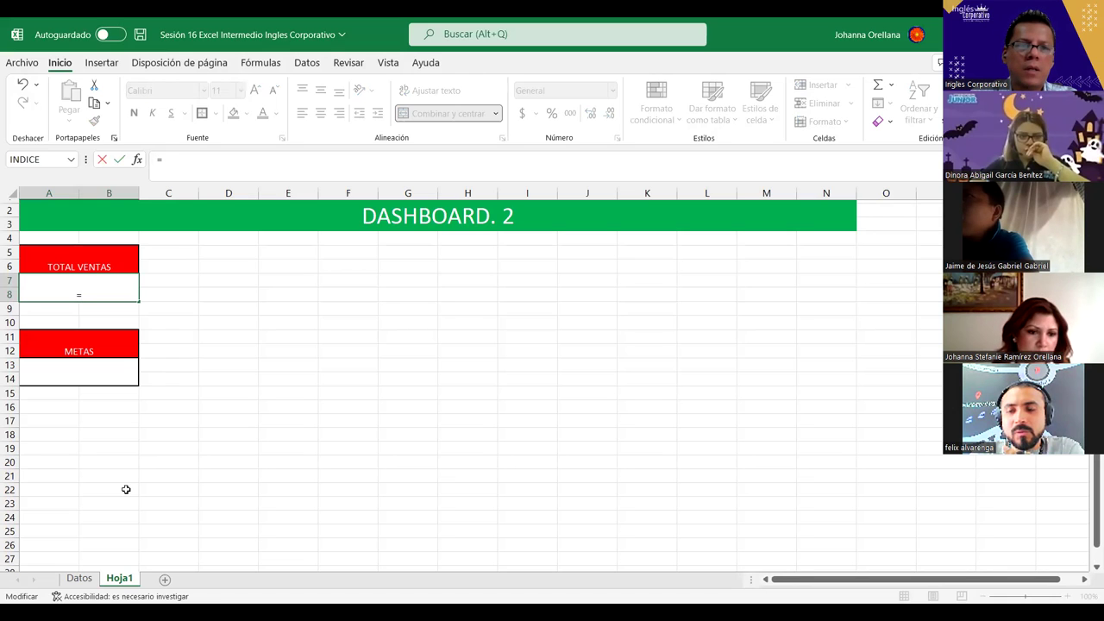
{"action": "left_click", "coordinate": [77, 579]}
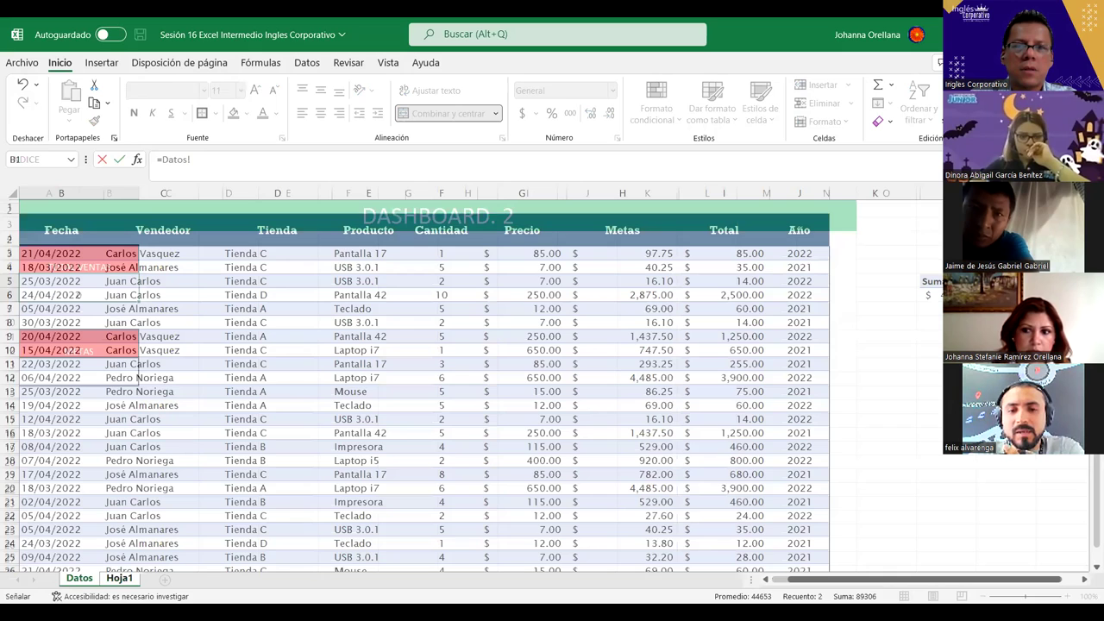
{"action": "left_click", "coordinate": [929, 294]}
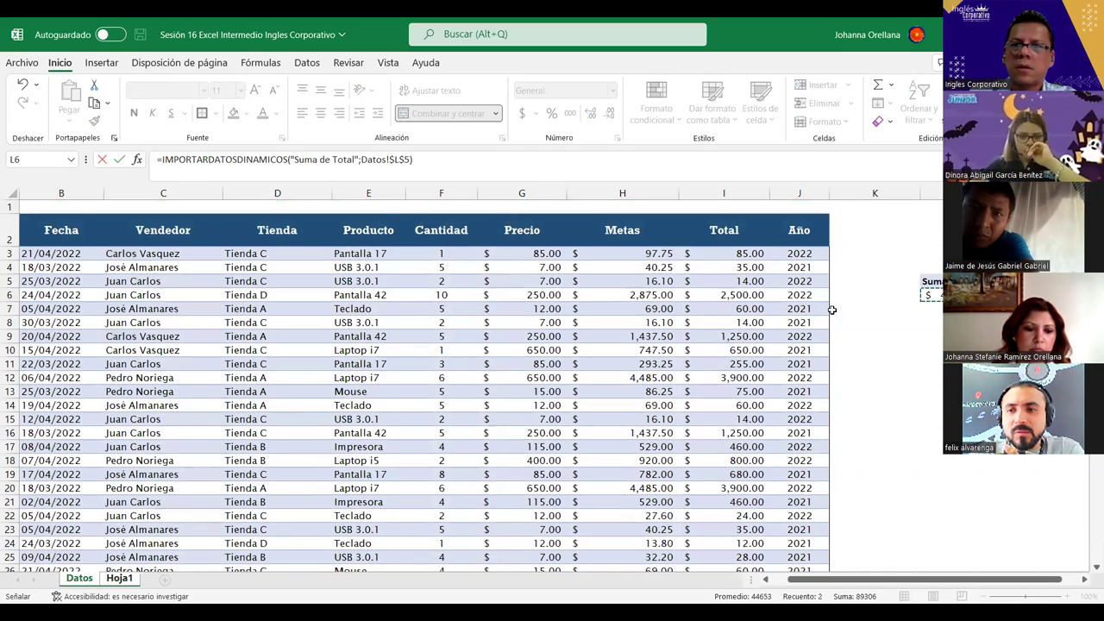
{"action": "left_click", "coordinate": [119, 578]}
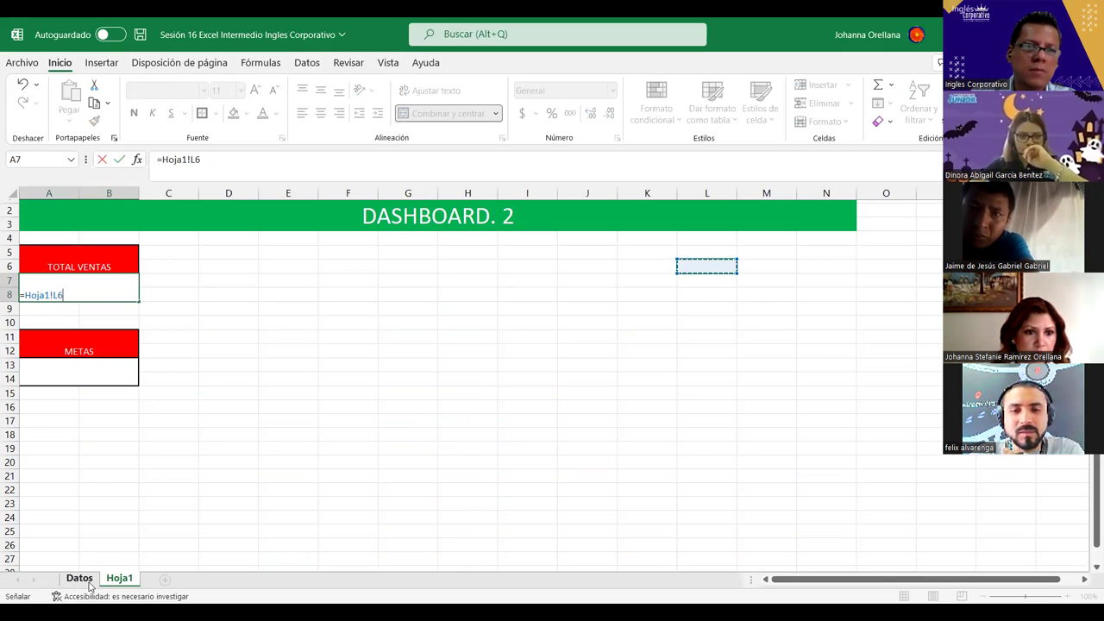
{"action": "key", "text": "BackSpace"}
{"action": "key", "text": "BackSpace"}
{"action": "key", "text": "BackSpace"}
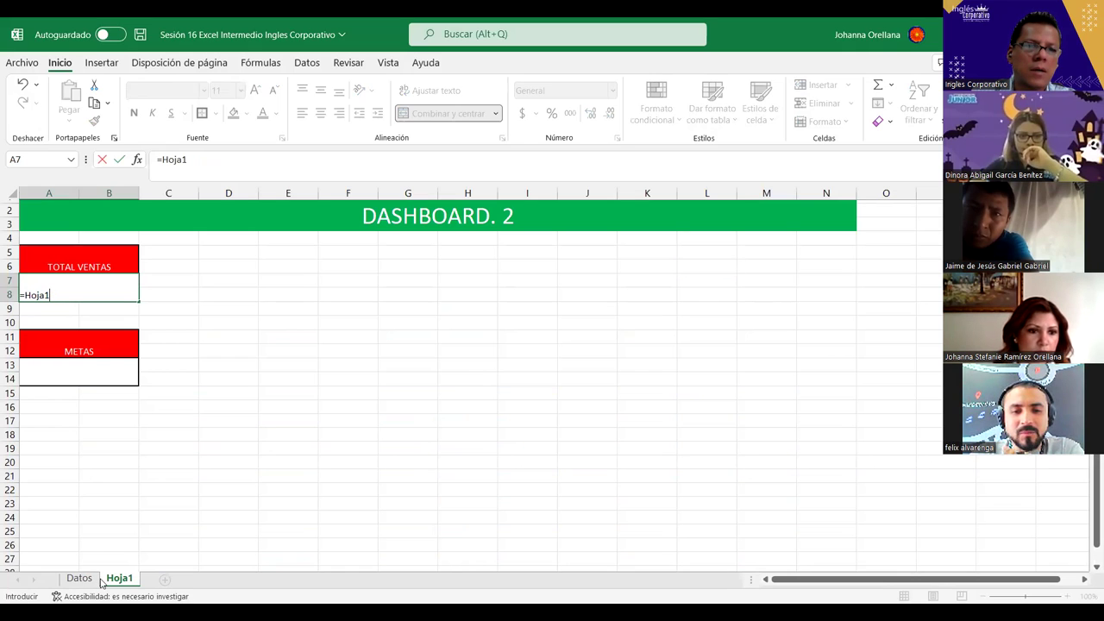
{"action": "key", "text": "BackSpace"}
{"action": "key", "text": "BackSpace"}
{"action": "key", "text": "BackSpace"}
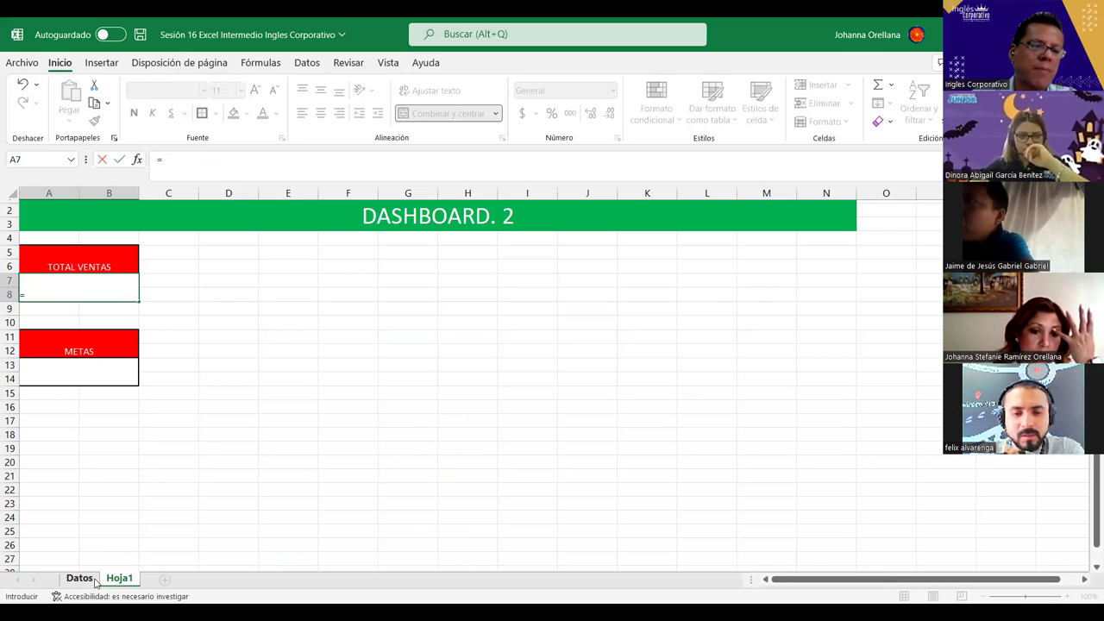
{"action": "left_click", "coordinate": [80, 577]}
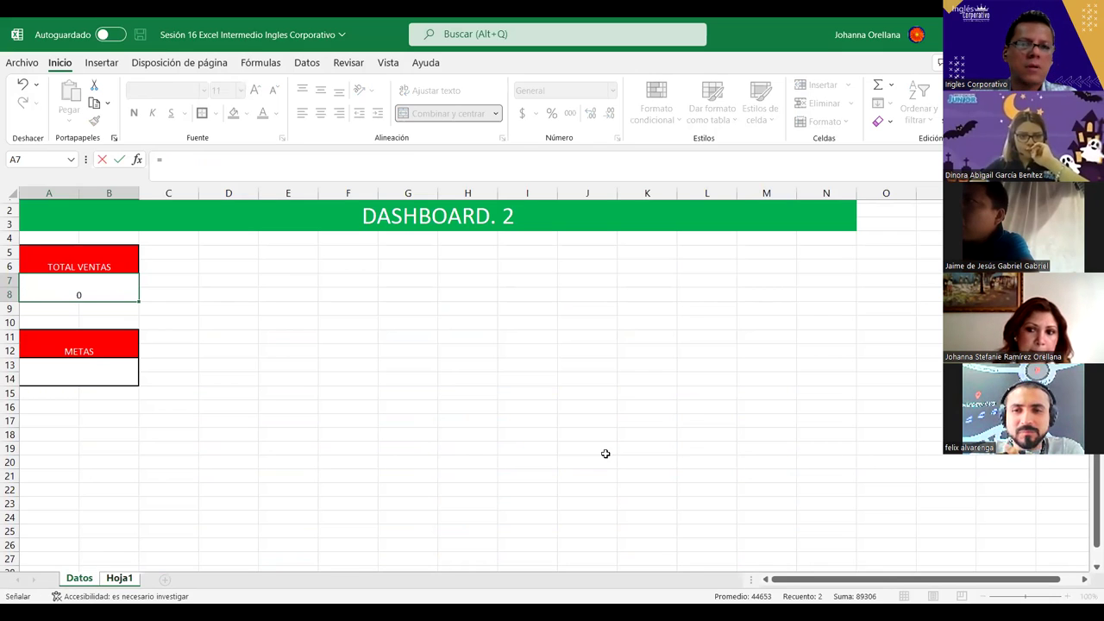
{"action": "left_click", "coordinate": [929, 295]}
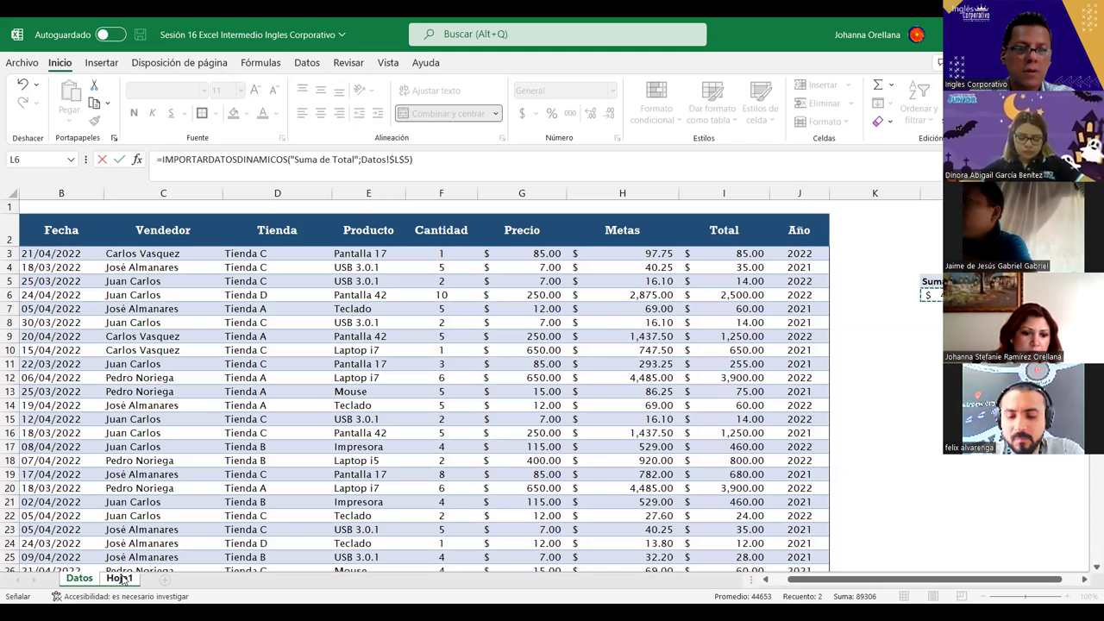
{"action": "left_click", "coordinate": [120, 579]}
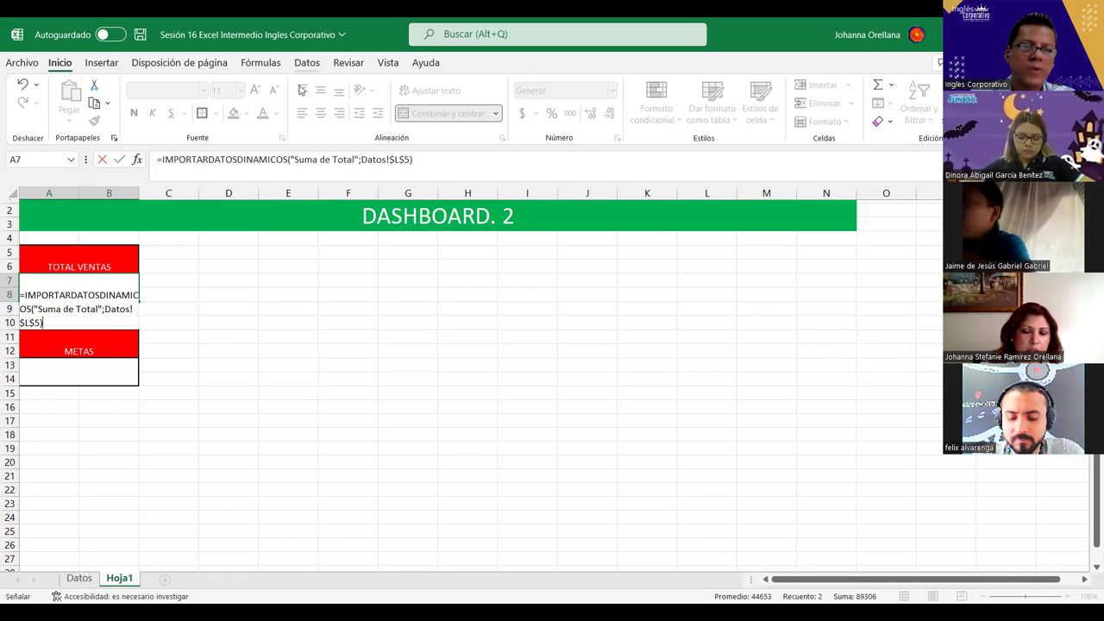
{"action": "scroll", "coordinate": [301, 90], "scroll_direction": "down", "scroll_amount": 4}
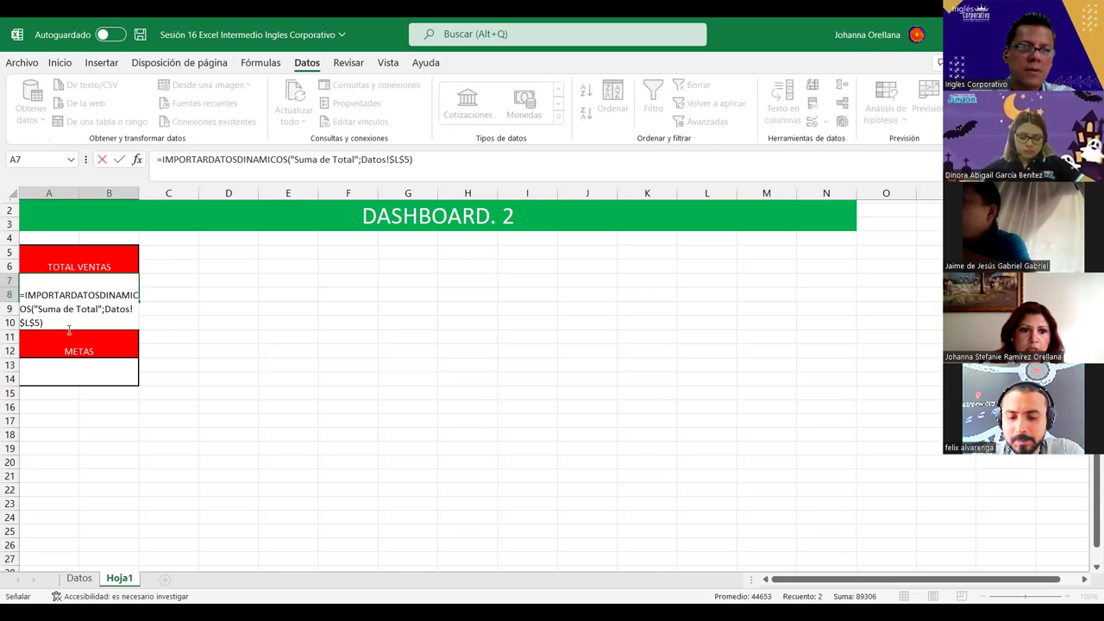
{"action": "left_click", "coordinate": [78, 577]}
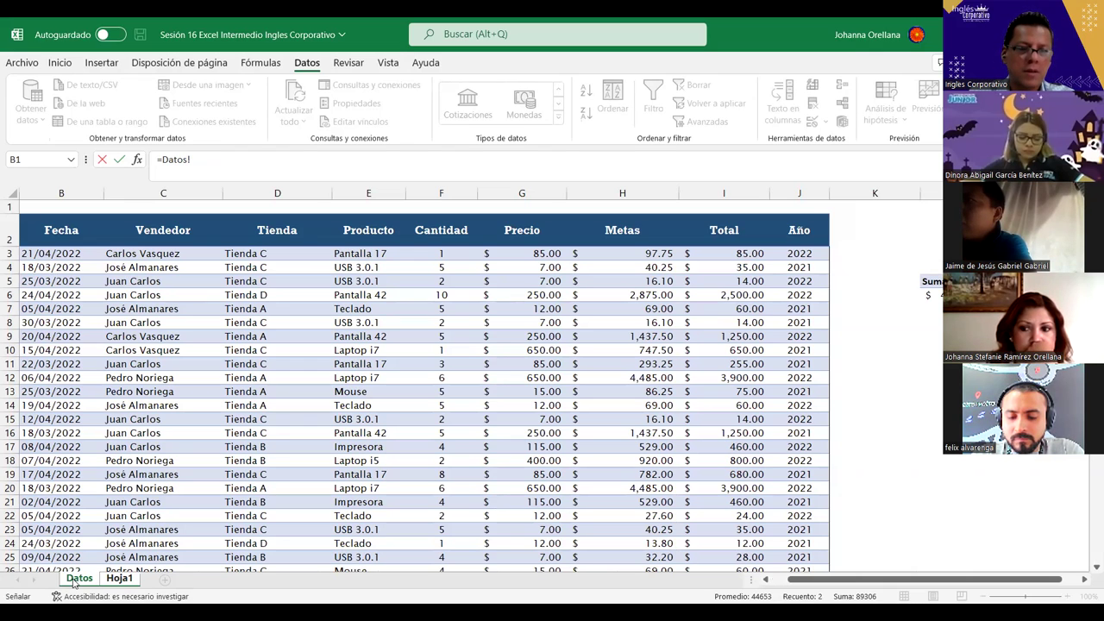
{"action": "left_click", "coordinate": [120, 578]}
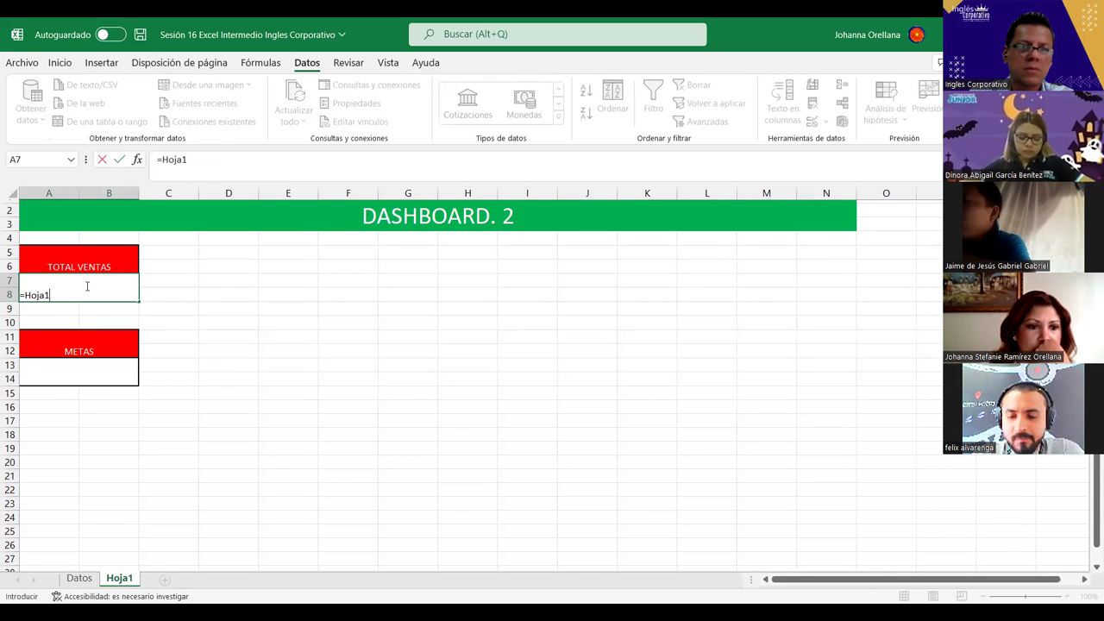
{"action": "key", "text": "BackSpace"}
{"action": "key", "text": "BackSpace"}
{"action": "key", "text": "BackSpace"}
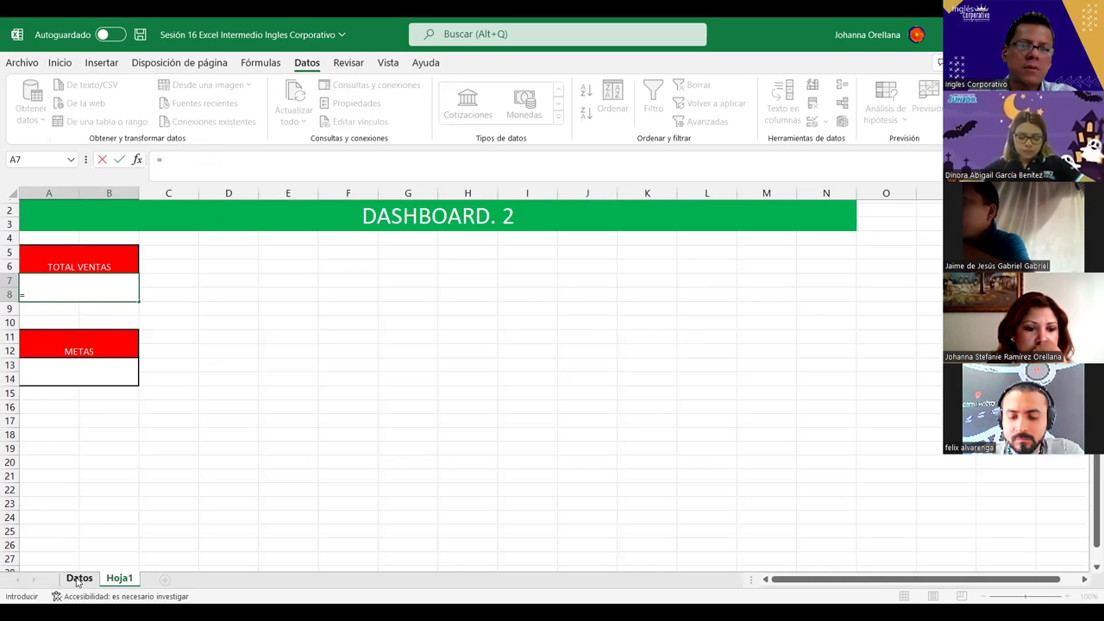
Clear the old content from the TOTAL VENTAS cell A7 and reselect it
{"action": "key", "text": "Escape"}
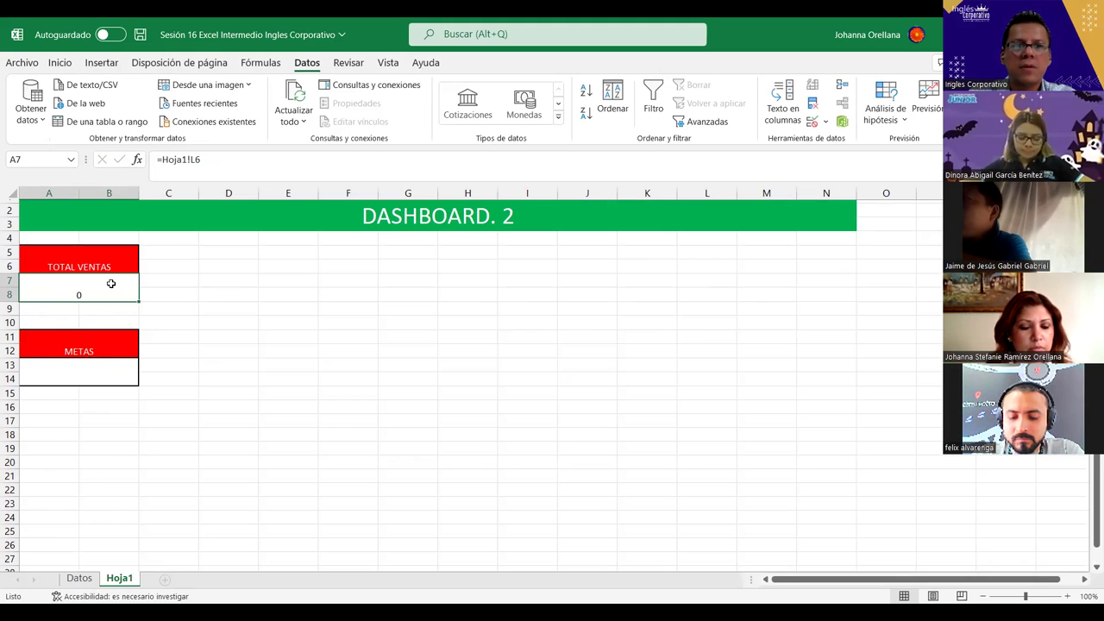
{"action": "key", "text": "Delete"}
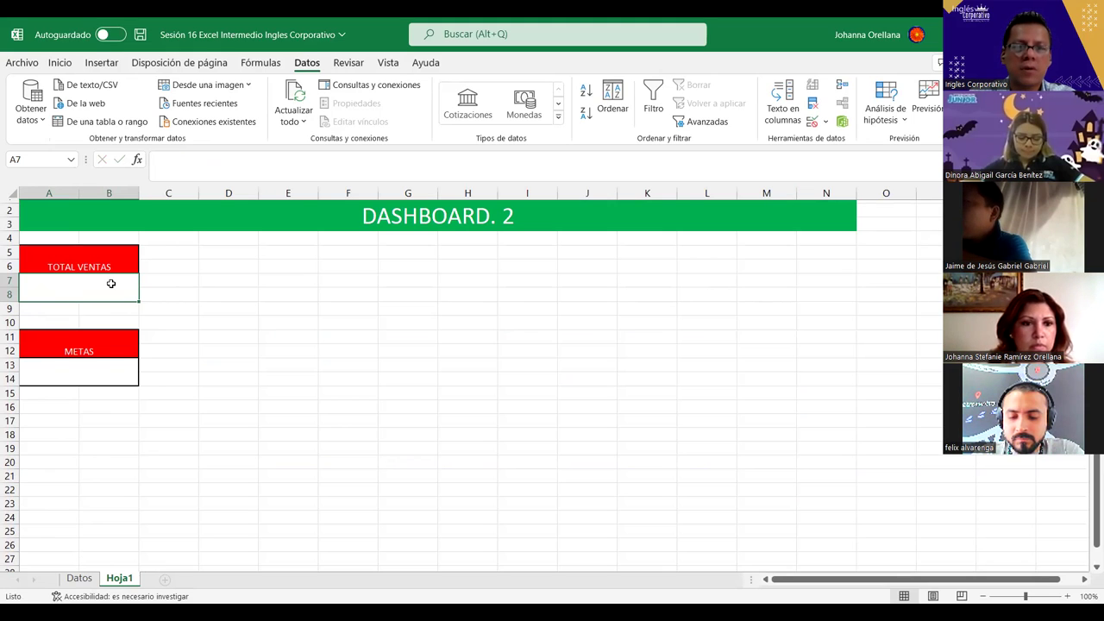
{"action": "left_click", "coordinate": [189, 304]}
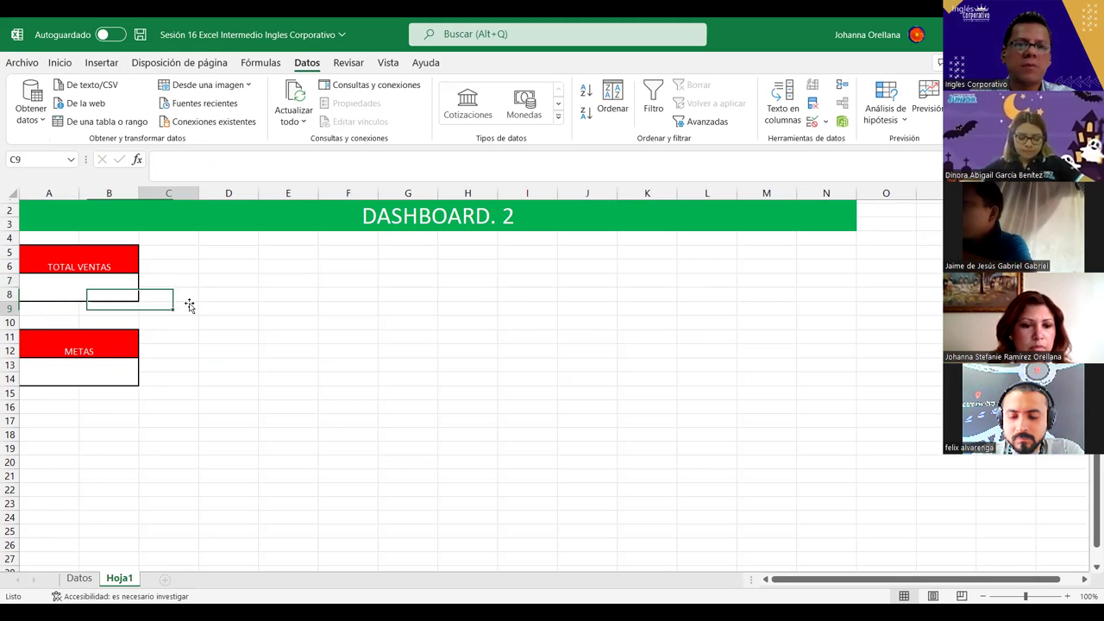
{"action": "left_click", "coordinate": [117, 289]}
Rebuild the A7 formula pointing to the Datos pivot total so it shows 46305
{"action": "type", "text": "="}
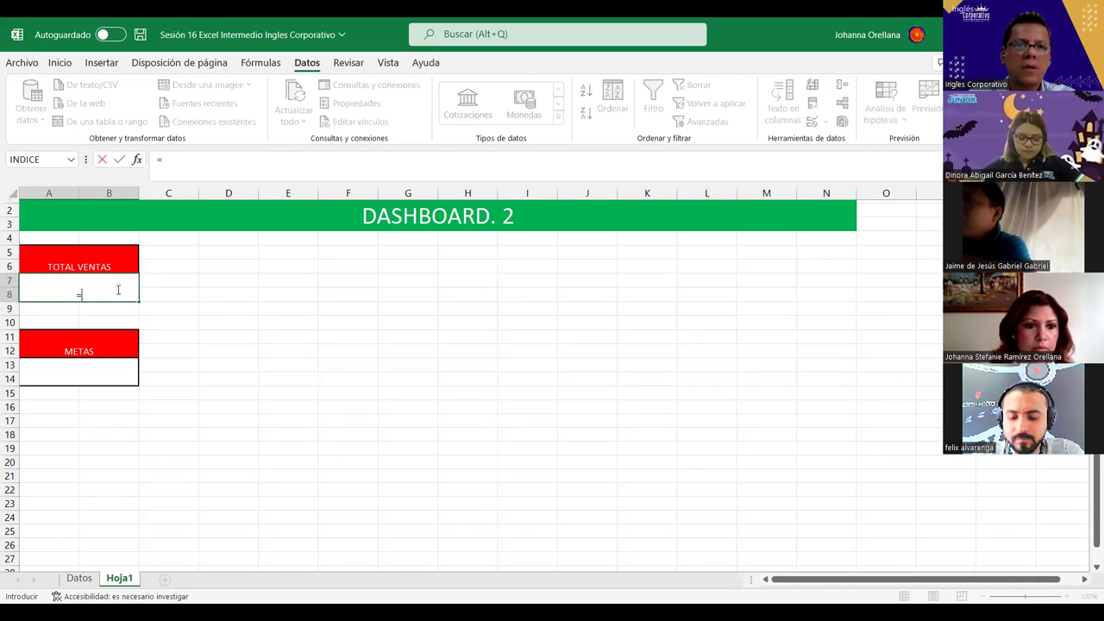
{"action": "scroll", "coordinate": [75, 380], "scroll_direction": "down", "scroll_amount": 2}
{"action": "scroll", "coordinate": [64, 395], "scroll_direction": "up", "scroll_amount": 2}
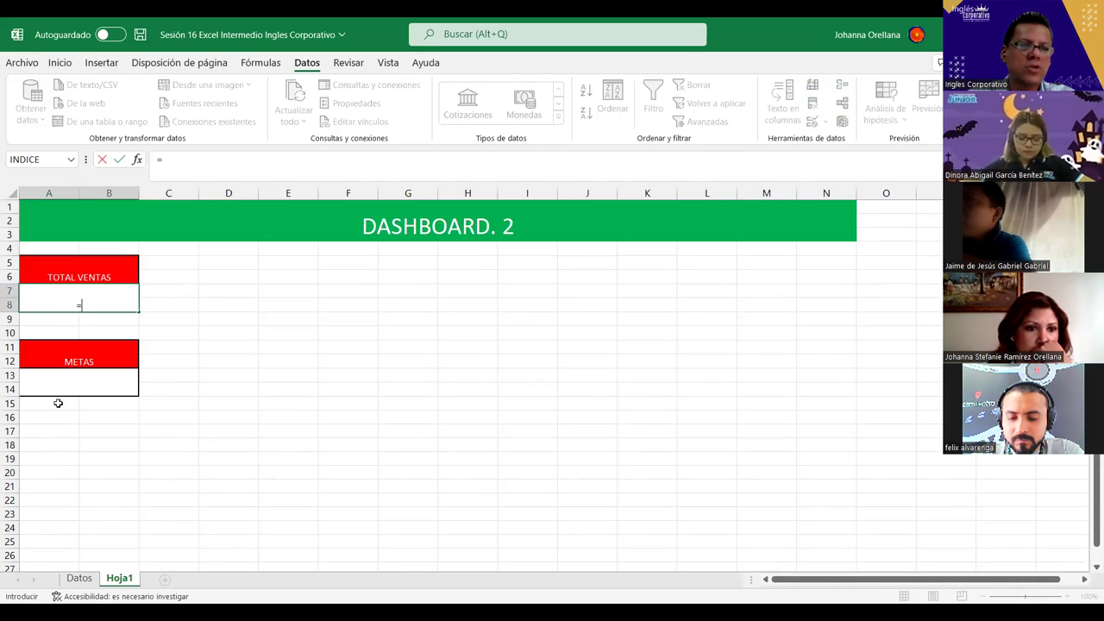
{"action": "left_click", "coordinate": [76, 579]}
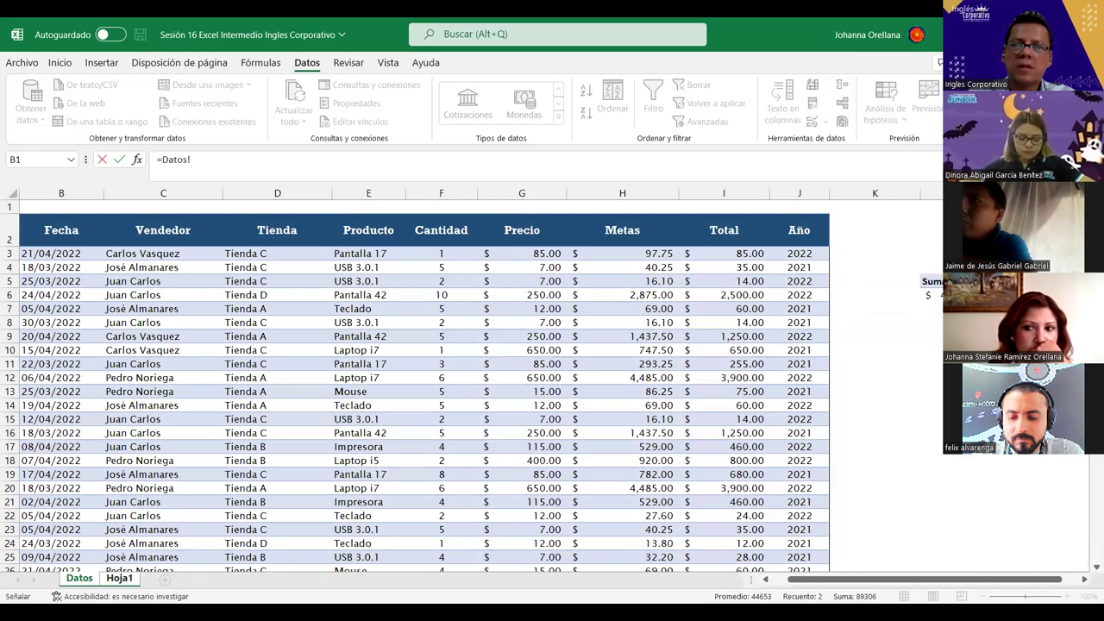
{"action": "left_click", "coordinate": [930, 295]}
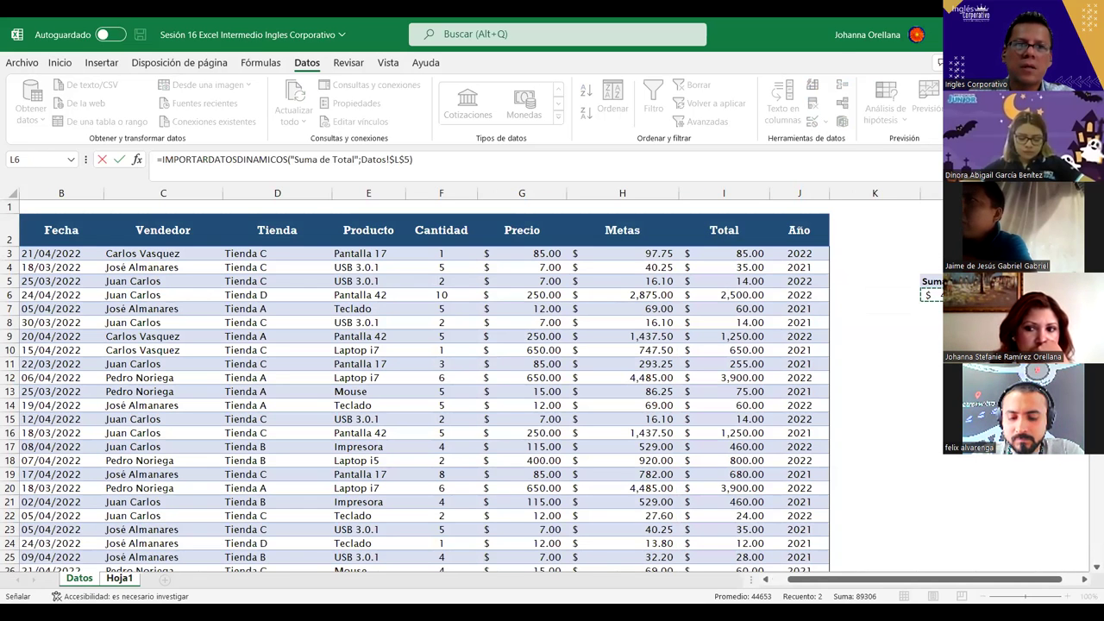
{"action": "key", "text": "Return"}
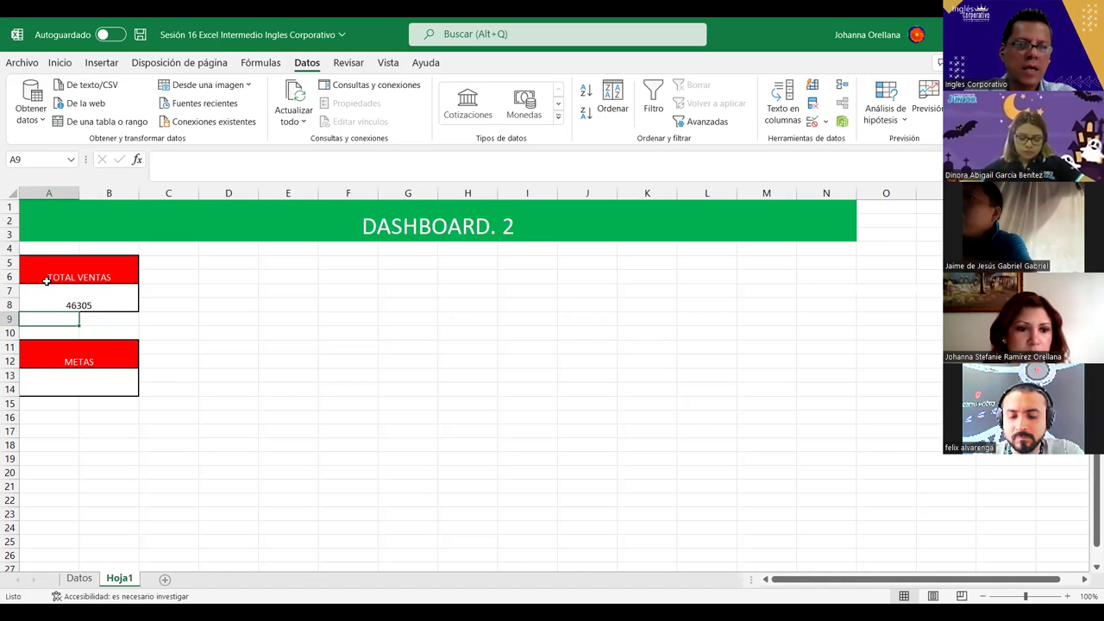
{"action": "left_click", "coordinate": [71, 304]}
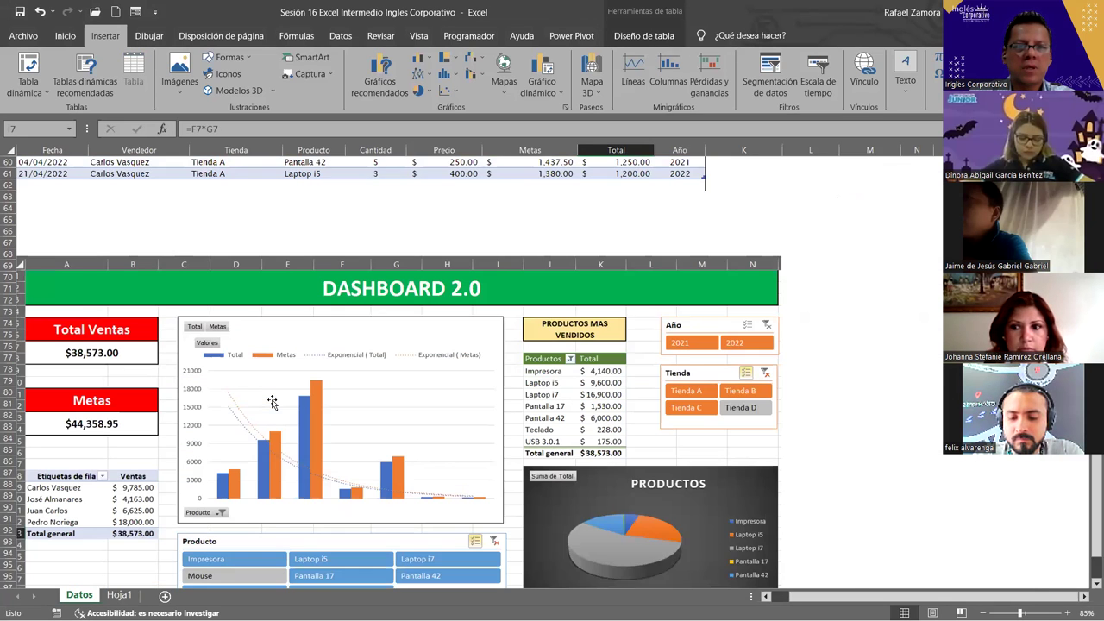
Compare the Hoja1 dashboard with Datos, then select cell F15 in the sales table
{"action": "scroll", "coordinate": [272, 401], "scroll_direction": "down", "scroll_amount": 2}
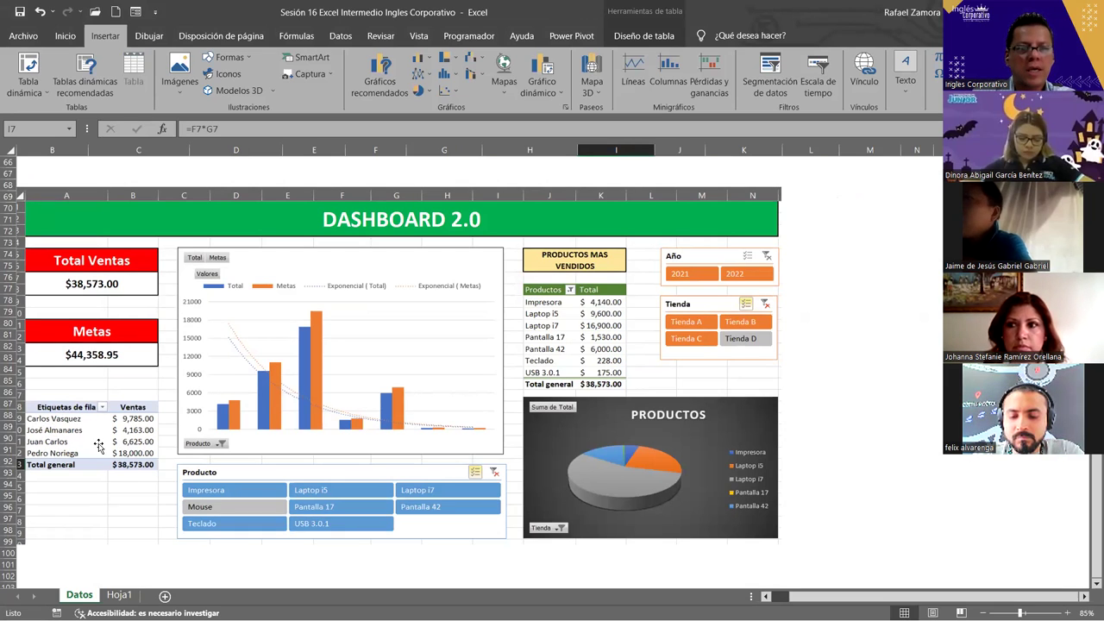
{"action": "left_click", "coordinate": [120, 595]}
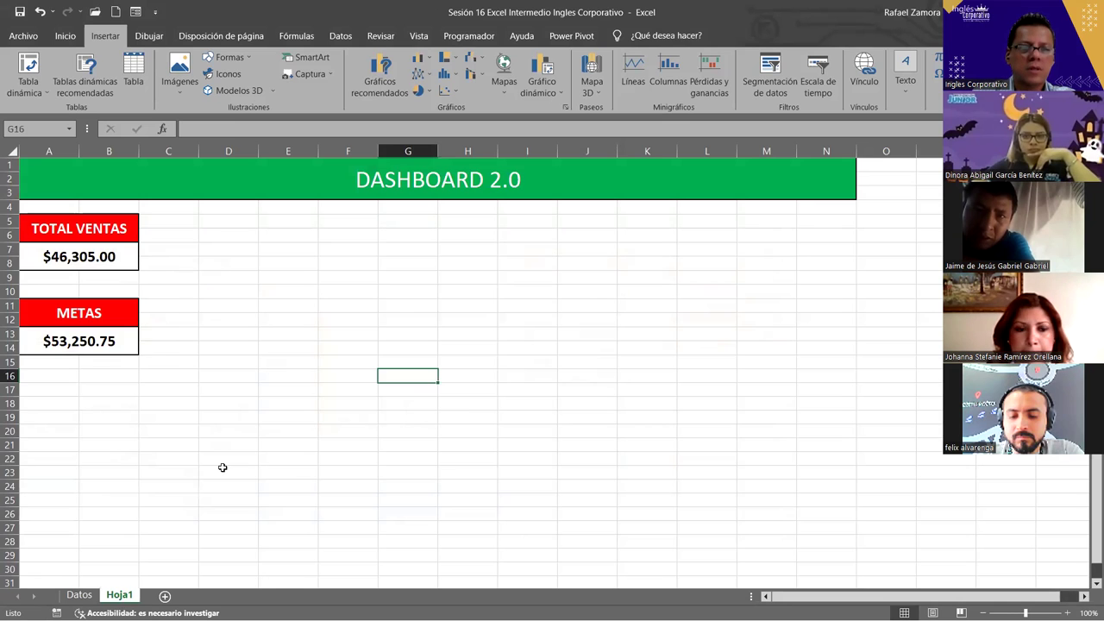
{"action": "left_click", "coordinate": [78, 595]}
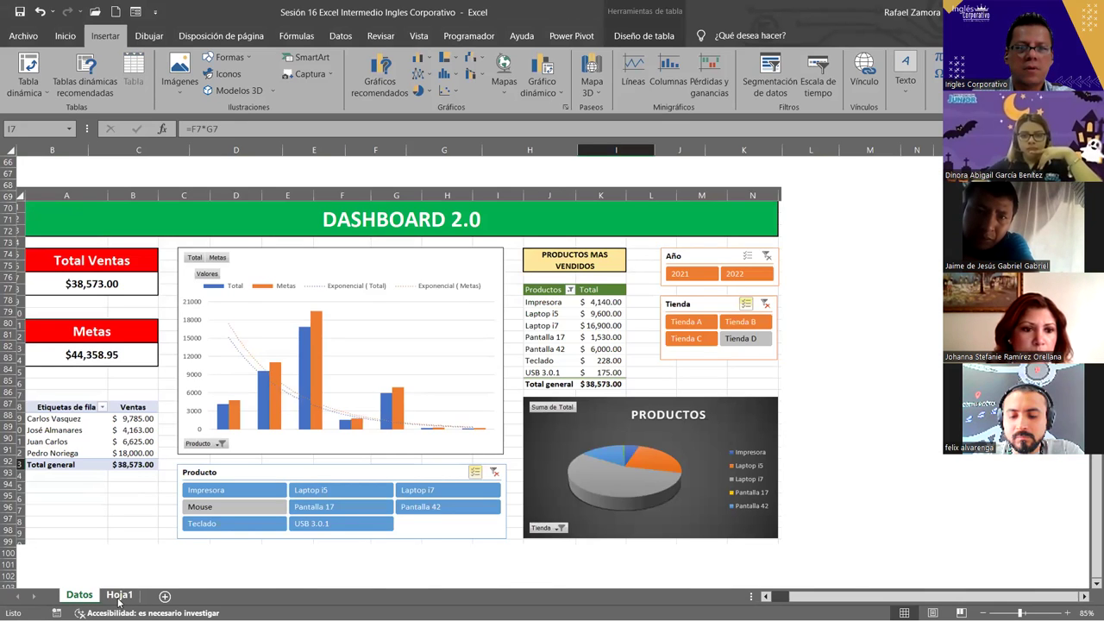
{"action": "left_click", "coordinate": [120, 595]}
{"action": "left_click", "coordinate": [79, 595]}
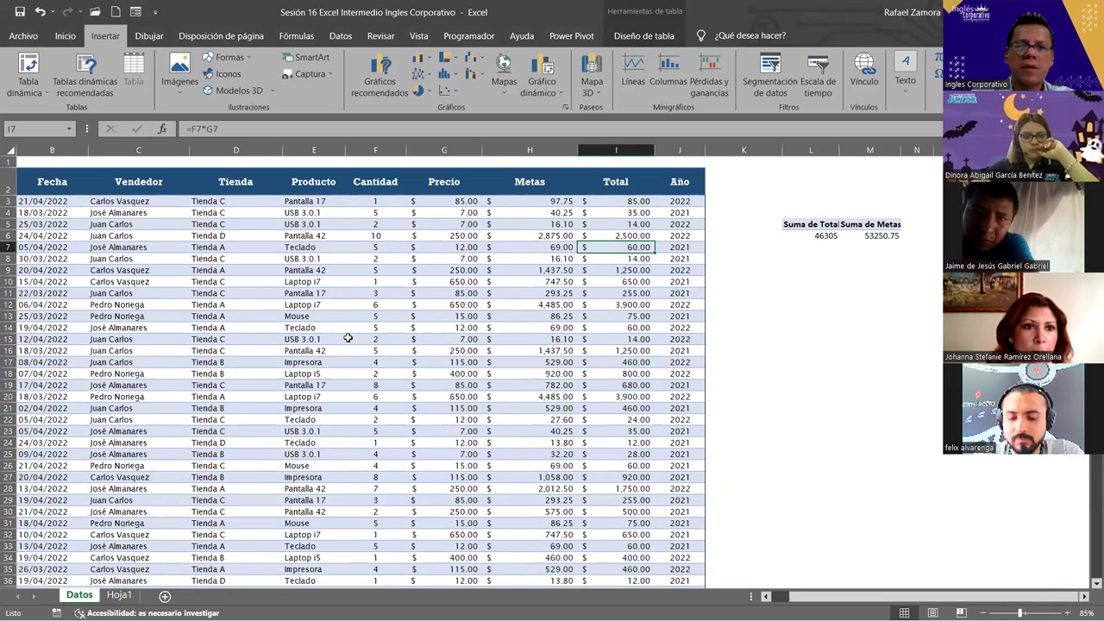
{"action": "left_click", "coordinate": [348, 338]}
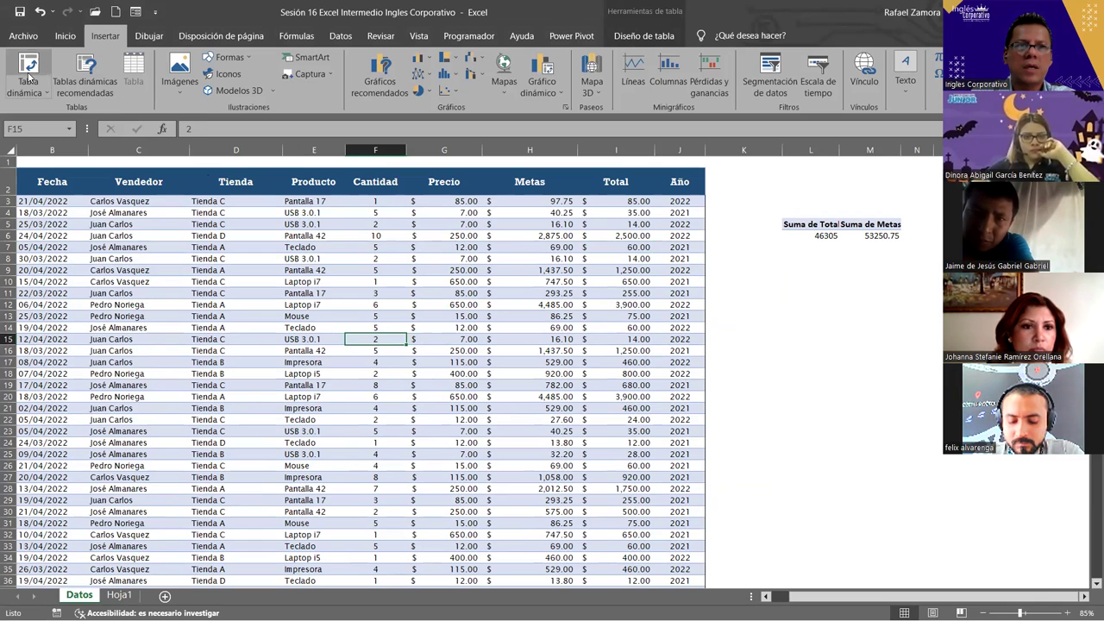
Insert a pivot table from Tabla1 on the existing Hoja1 sheet at cell A18
{"action": "left_click", "coordinate": [29, 78]}
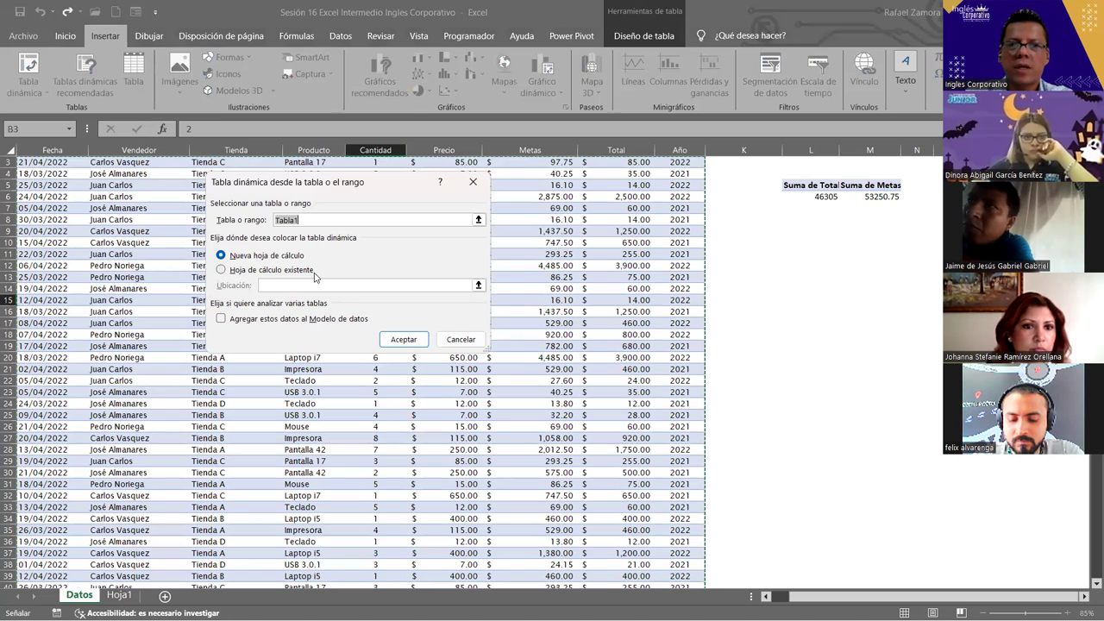
{"action": "left_click", "coordinate": [314, 270]}
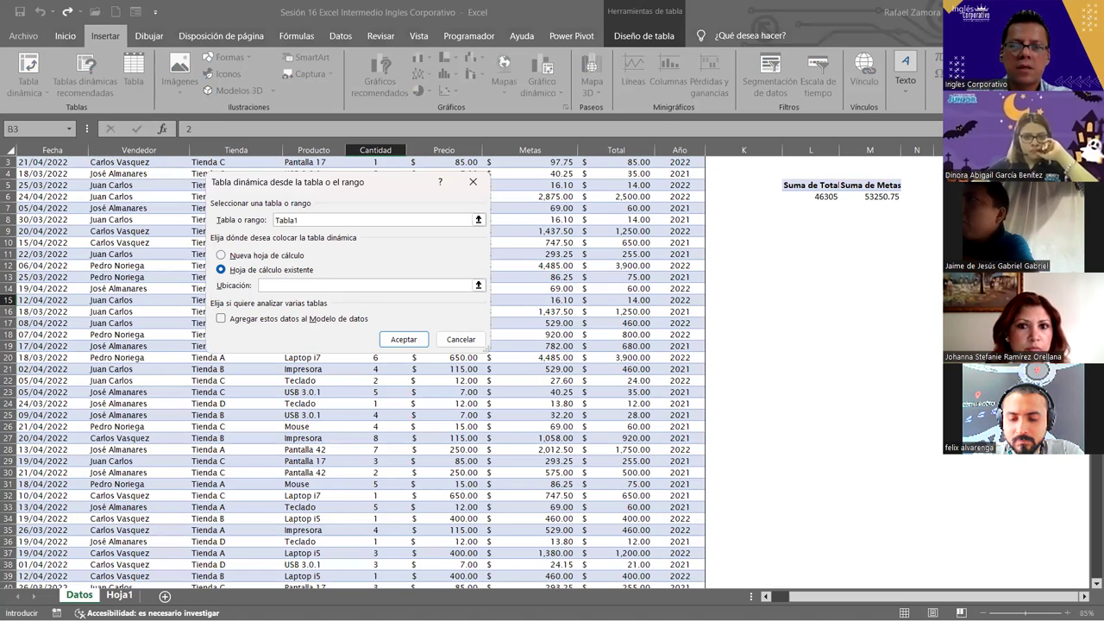
{"action": "left_click", "coordinate": [119, 594]}
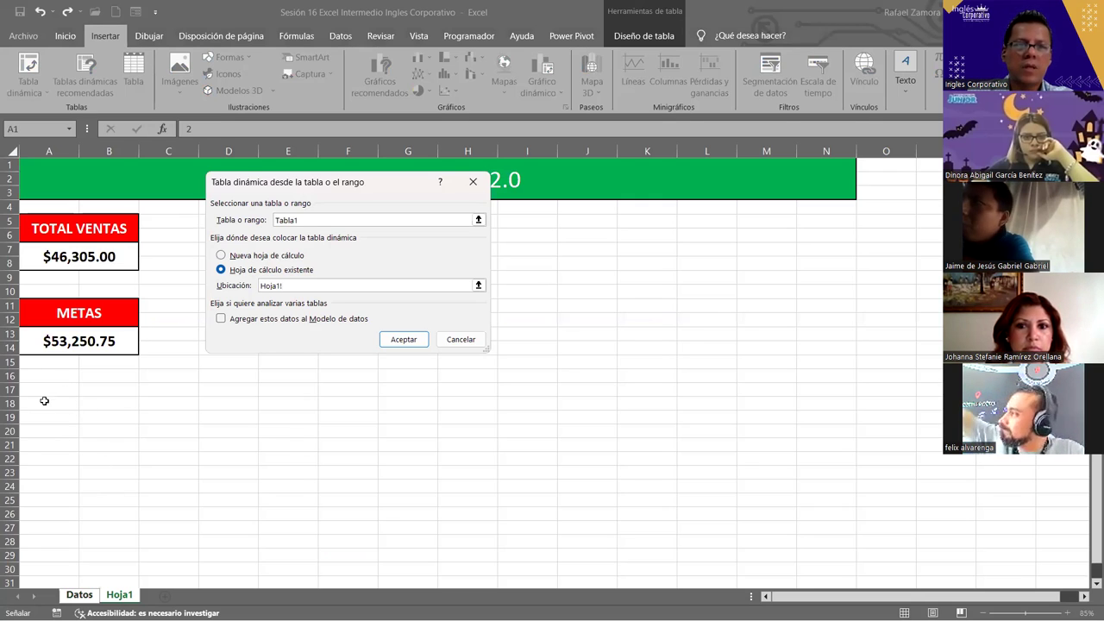
{"action": "left_click", "coordinate": [39, 402]}
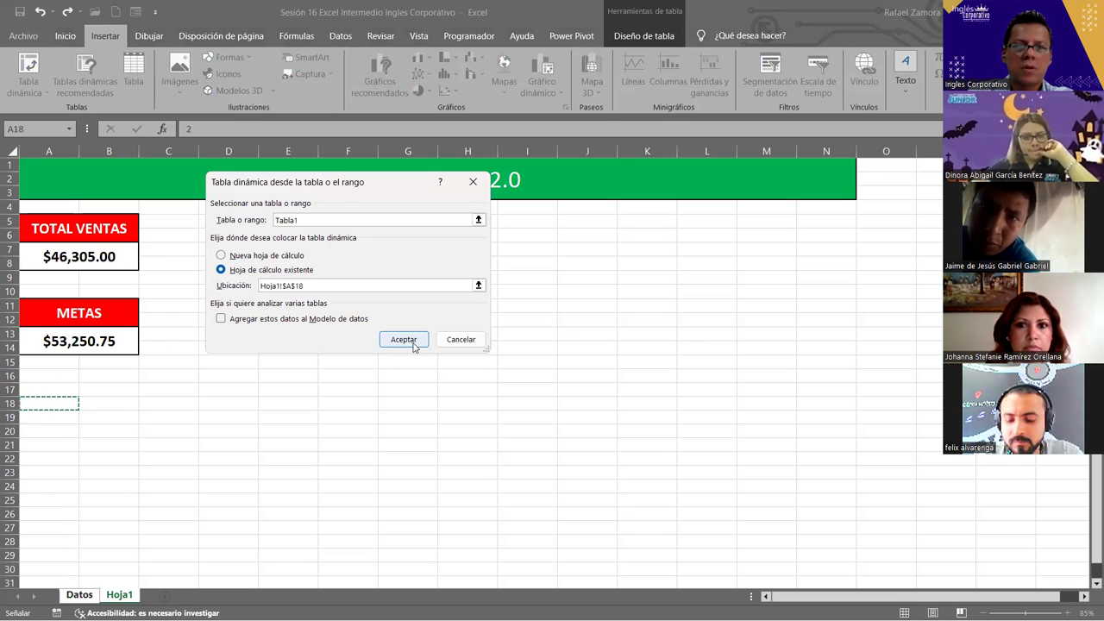
{"action": "left_click", "coordinate": [412, 340]}
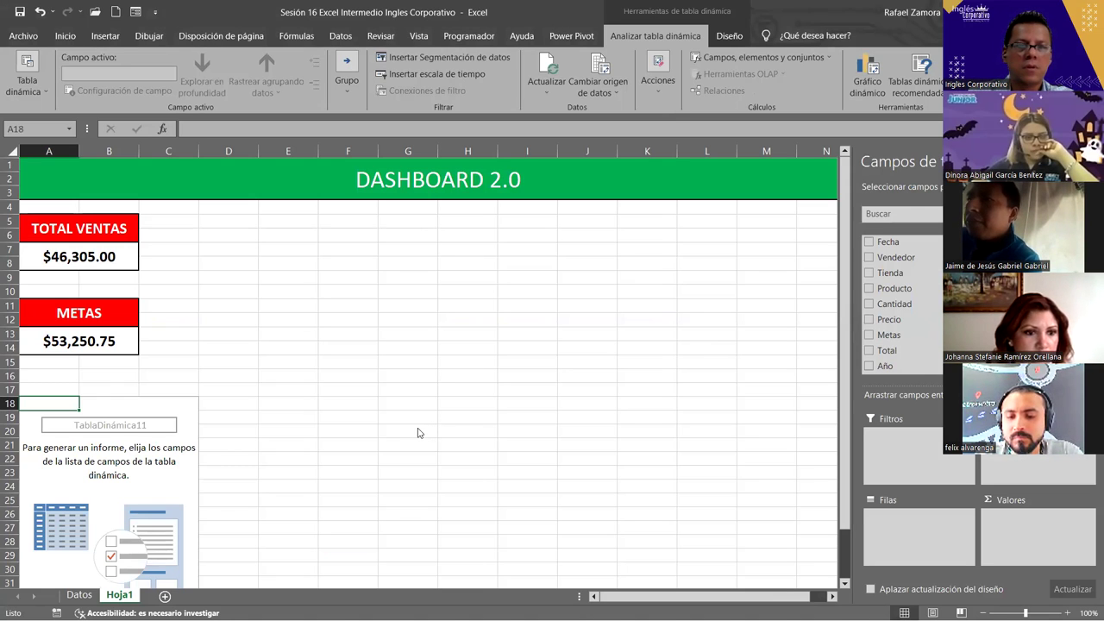
Sum Total in Values and list Vendedor in Rows, giving a 46305 grand total
{"action": "scroll", "coordinate": [364, 417], "scroll_direction": "down", "scroll_amount": 3}
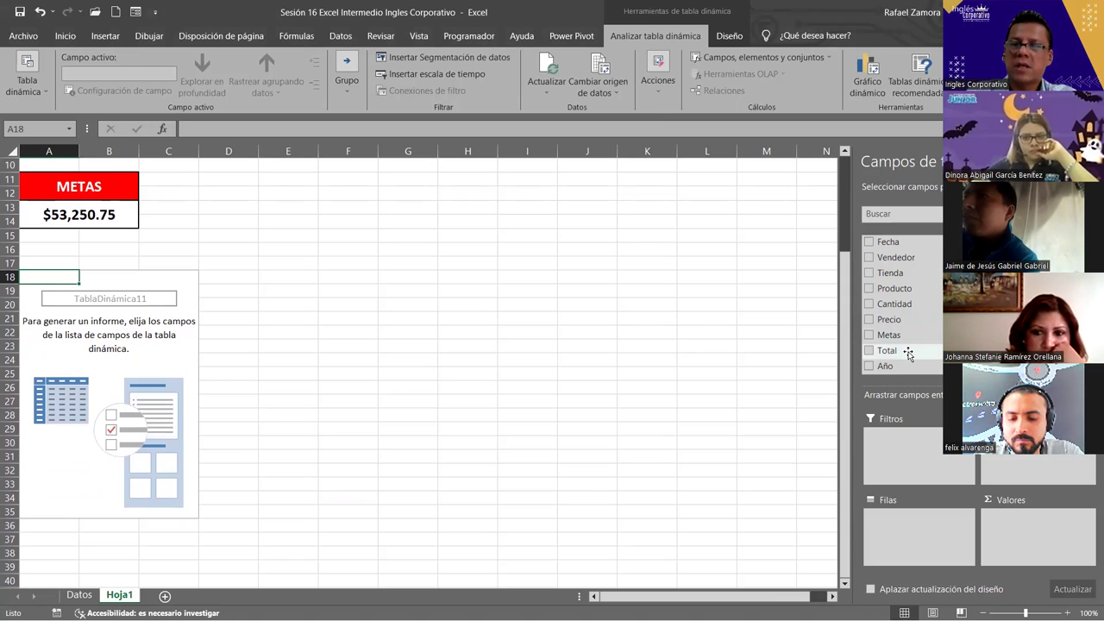
{"action": "left_click_drag", "start_coordinate": [908, 354], "coordinate": [1040, 537]}
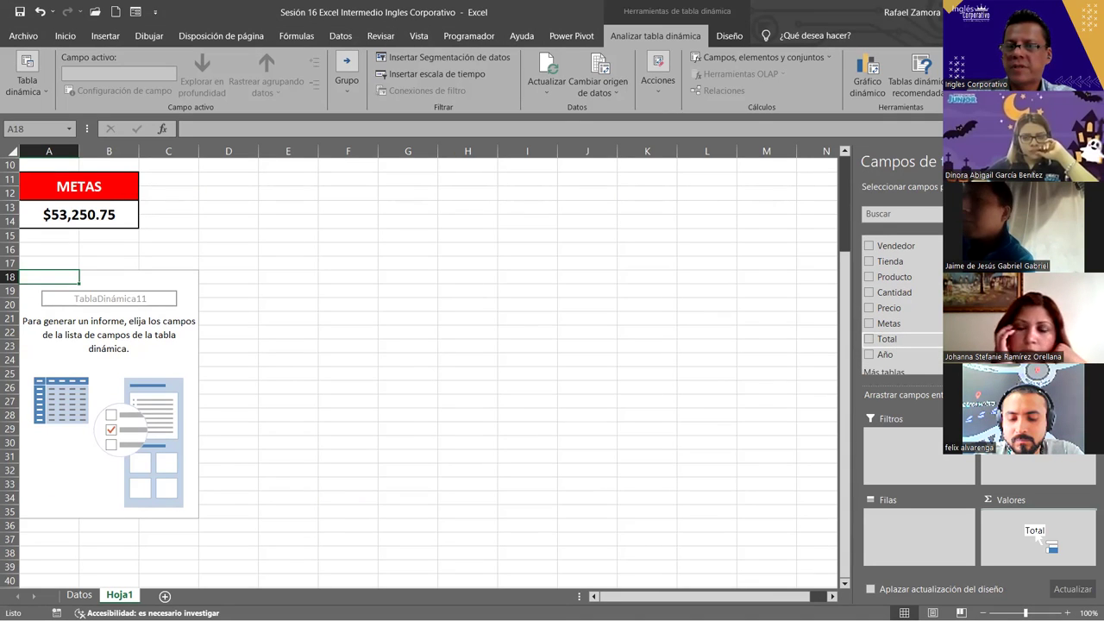
{"action": "left_click_drag", "start_coordinate": [1037, 536], "coordinate": [1034, 527]}
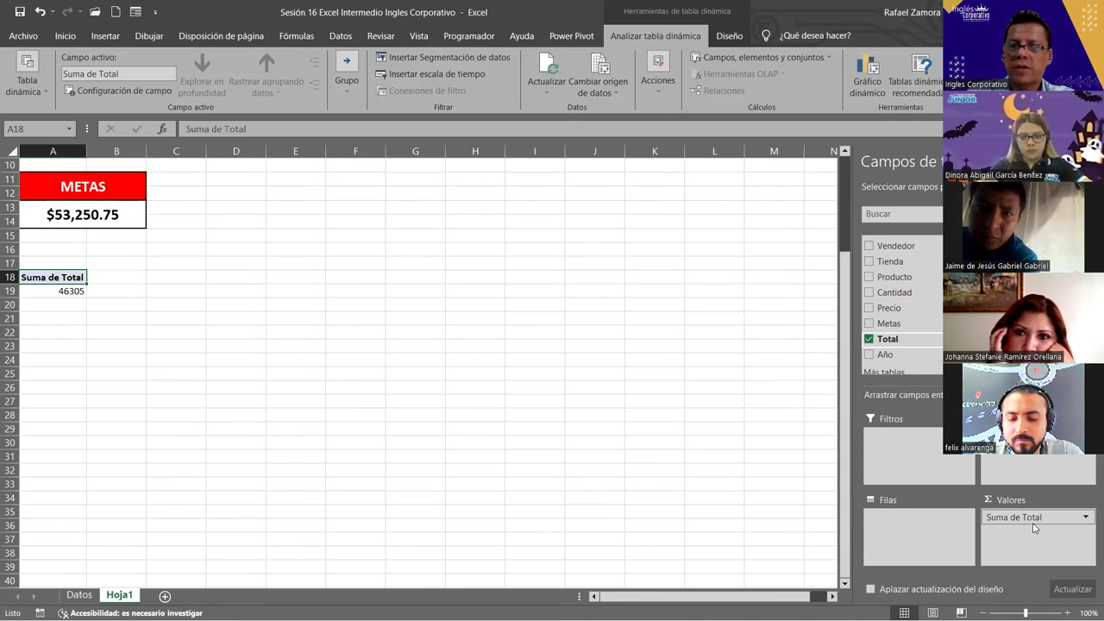
{"action": "mouse_move", "coordinate": [897, 245]}
{"action": "left_mouse_down"}
{"action": "mouse_move", "coordinate": [931, 488]}
{"action": "mouse_move", "coordinate": [921, 533]}
{"action": "left_mouse_up"}
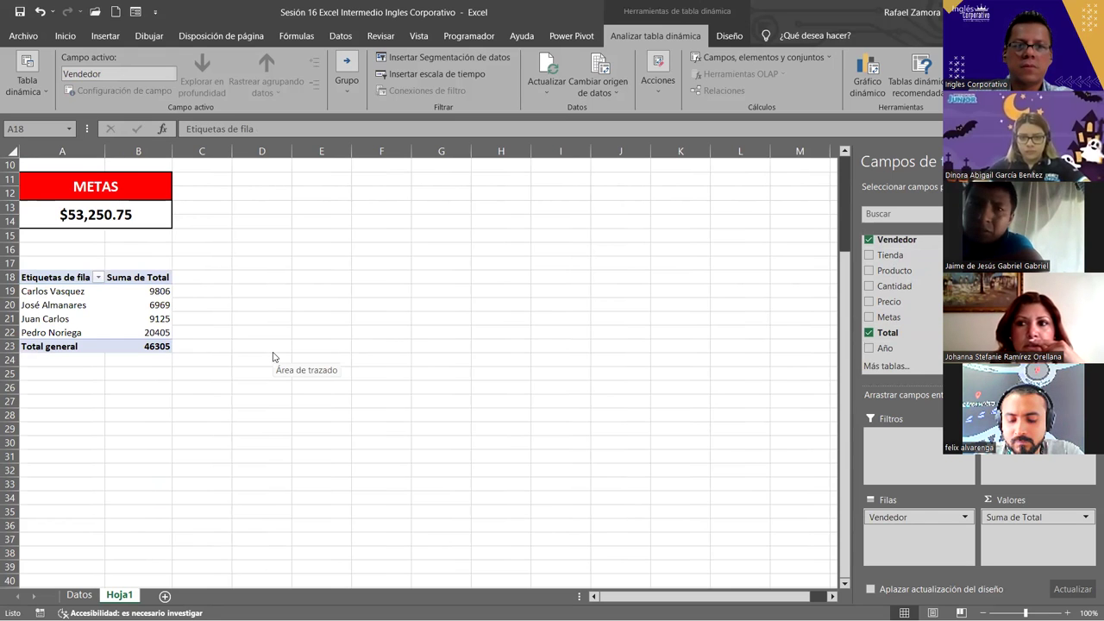
{"action": "left_click", "coordinate": [138, 305]}
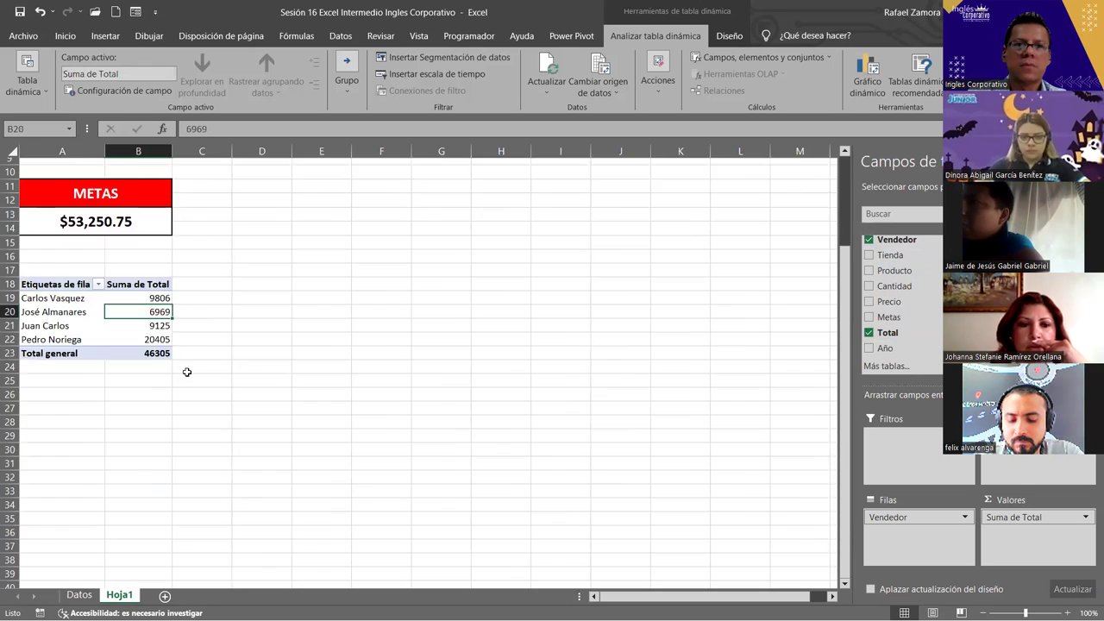
{"action": "scroll", "coordinate": [186, 372], "scroll_direction": "up", "scroll_amount": 3}
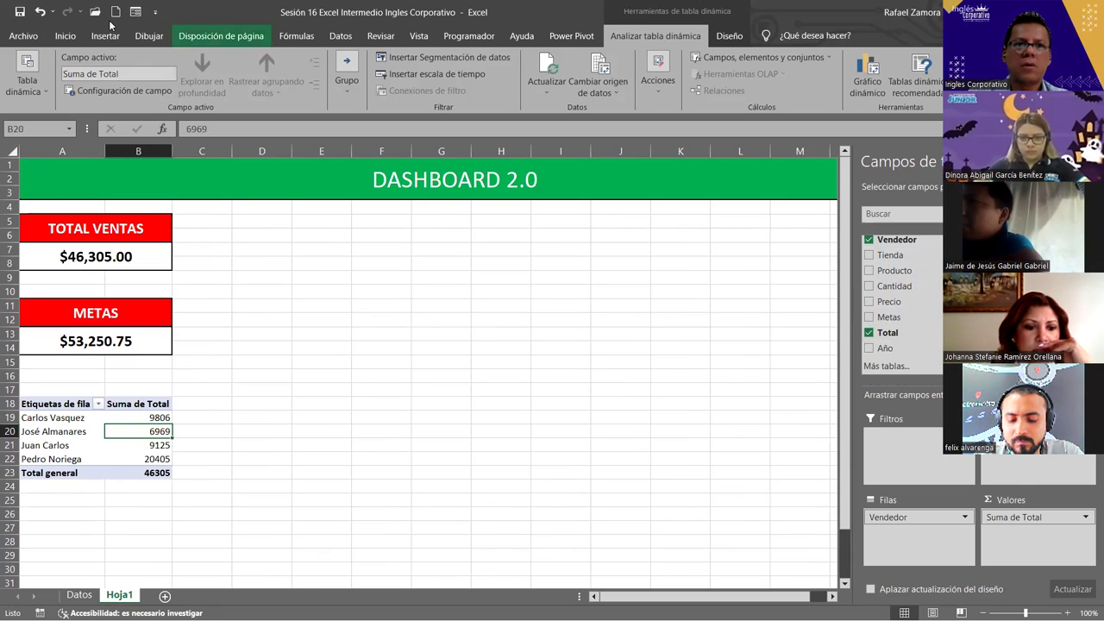
{"action": "left_click", "coordinate": [65, 37]}
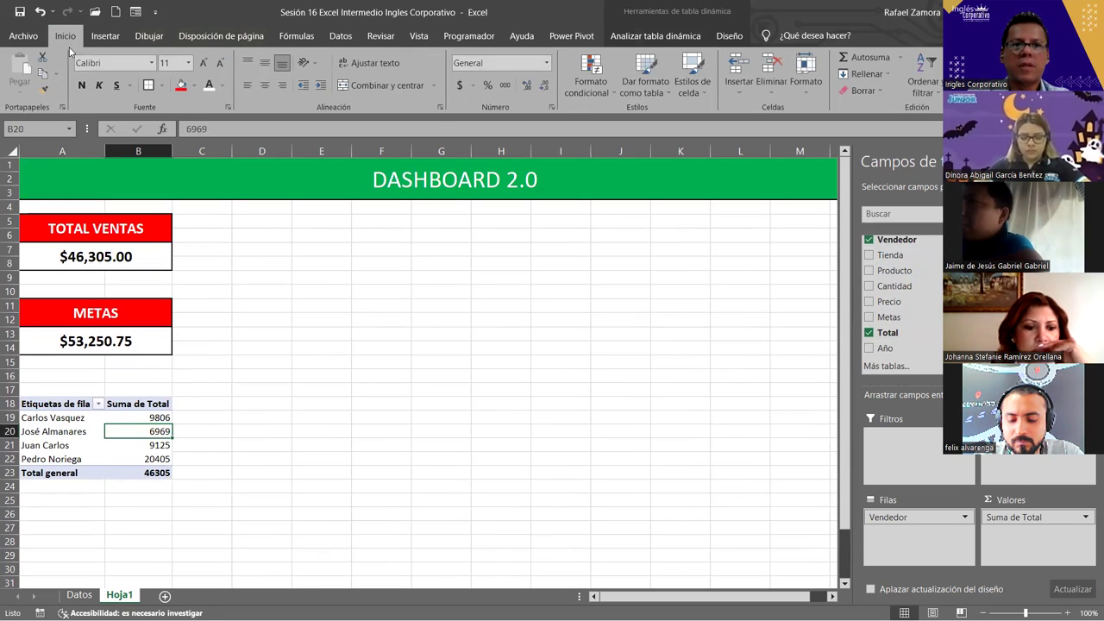
Set the pivot sums' number format to Contabilidad with $ and 2 decimals
{"action": "right_click", "coordinate": [155, 431]}
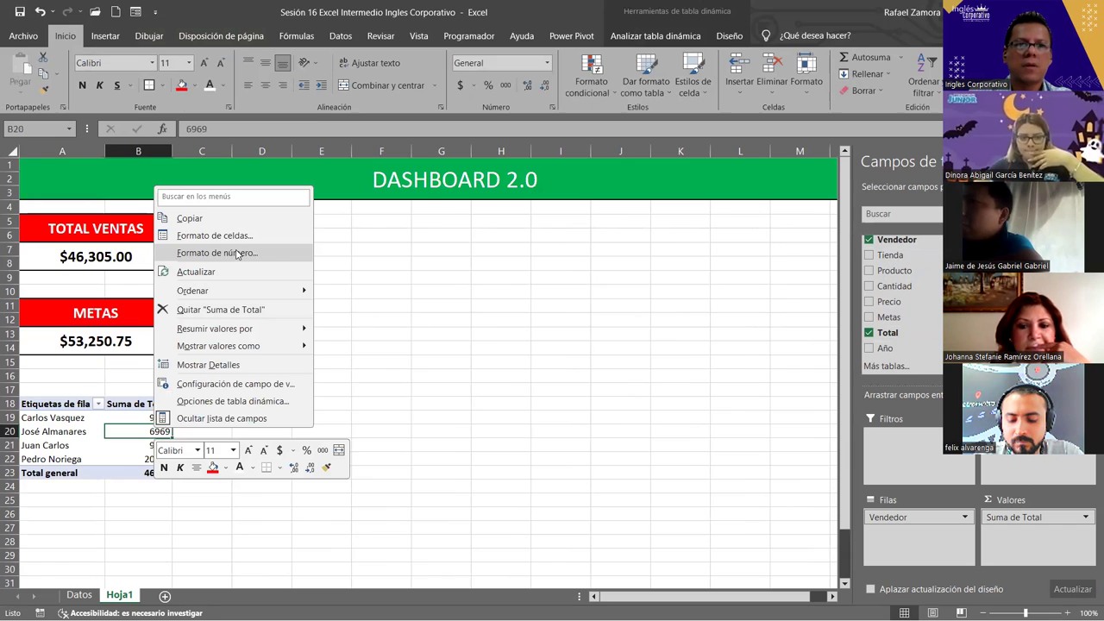
{"action": "left_click", "coordinate": [237, 253]}
{"action": "left_click", "coordinate": [70, 157]}
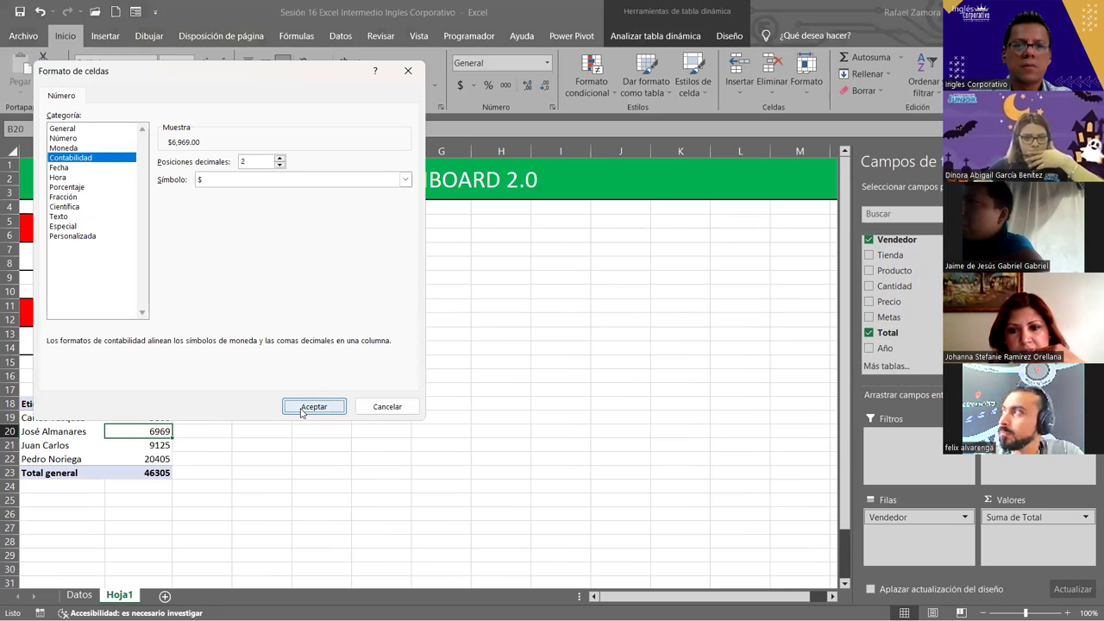
{"action": "left_click", "coordinate": [303, 408]}
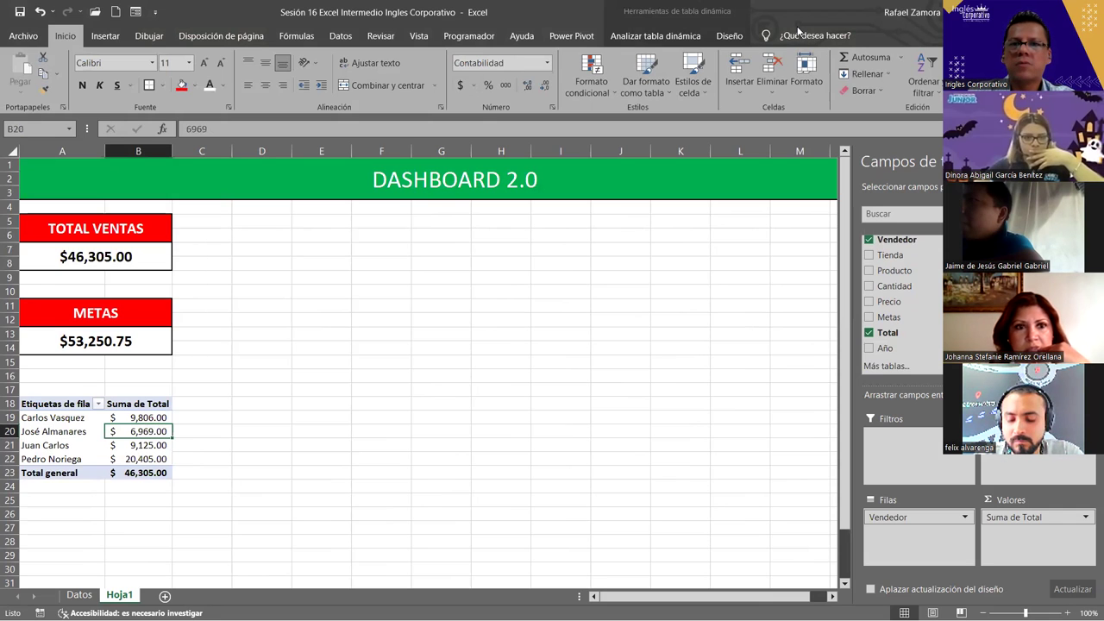
Apply a blue Medio style from the Diseño pivot styles gallery to the pivot table
{"action": "left_click", "coordinate": [747, 43]}
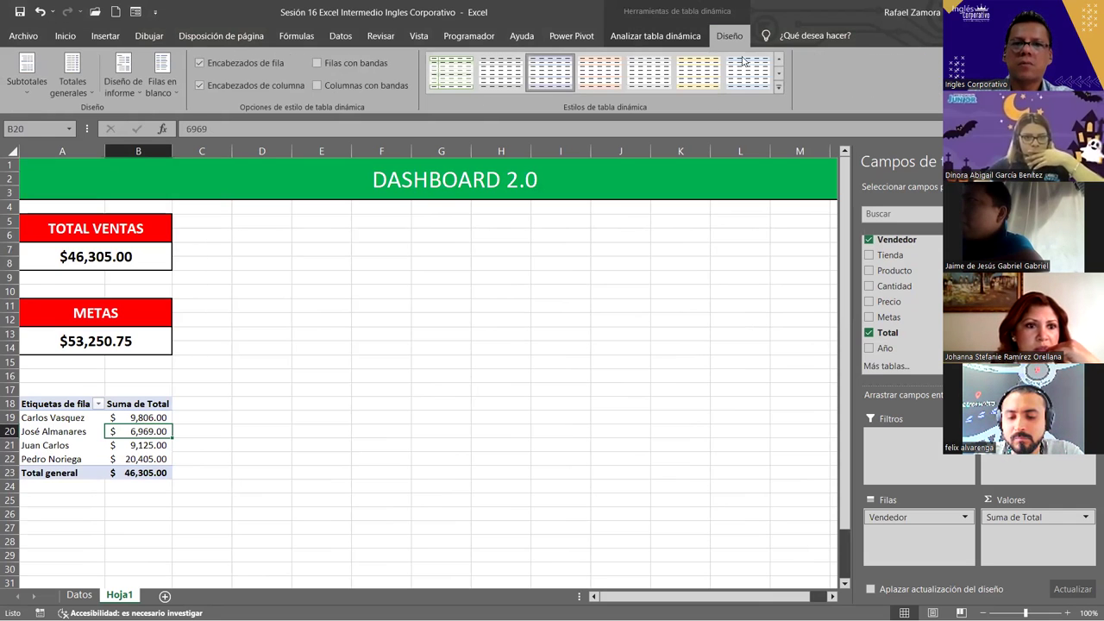
{"action": "left_click", "coordinate": [778, 87]}
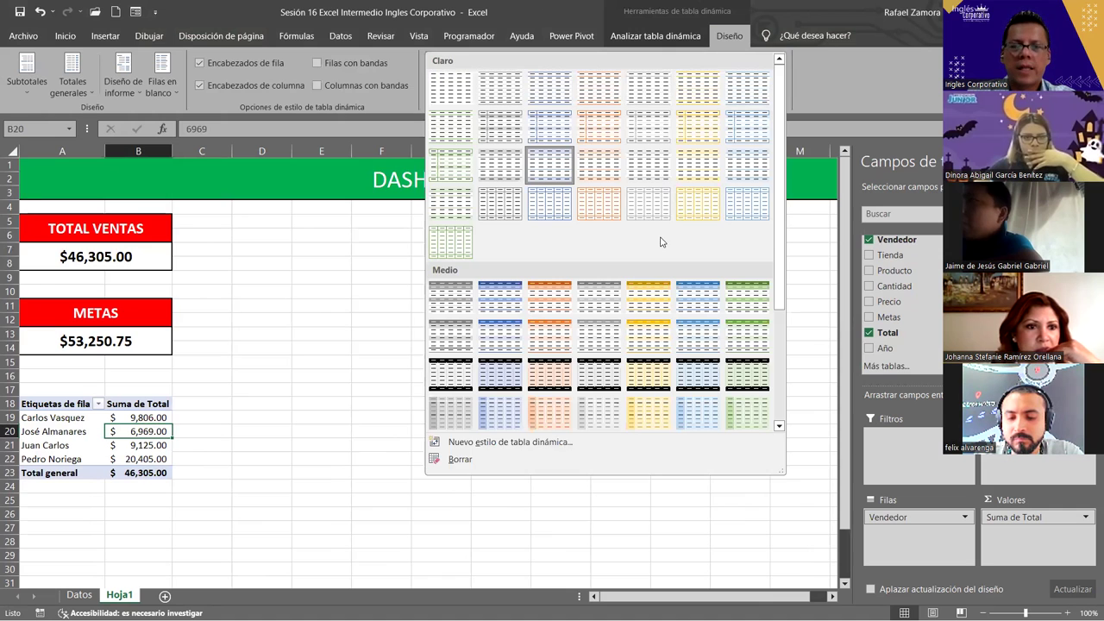
{"action": "left_click", "coordinate": [514, 312]}
{"action": "left_click", "coordinate": [360, 401]}
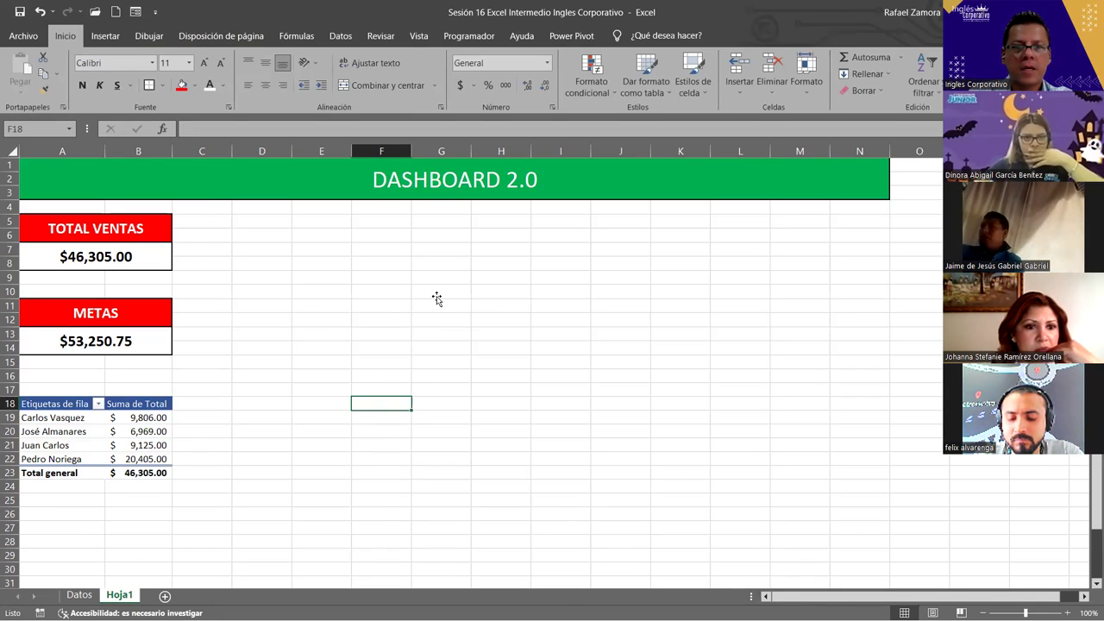
Rename the Suma de Total header in B18 to VENTAS
{"action": "left_click", "coordinate": [138, 406]}
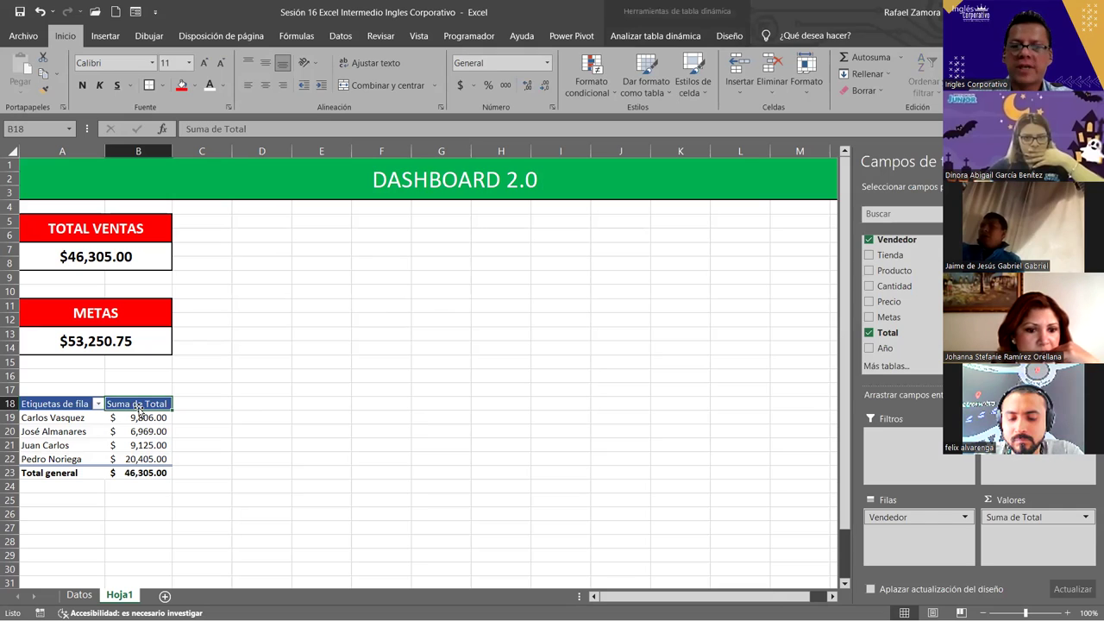
{"action": "left_click_drag", "start_coordinate": [247, 129], "coordinate": [186, 129]}
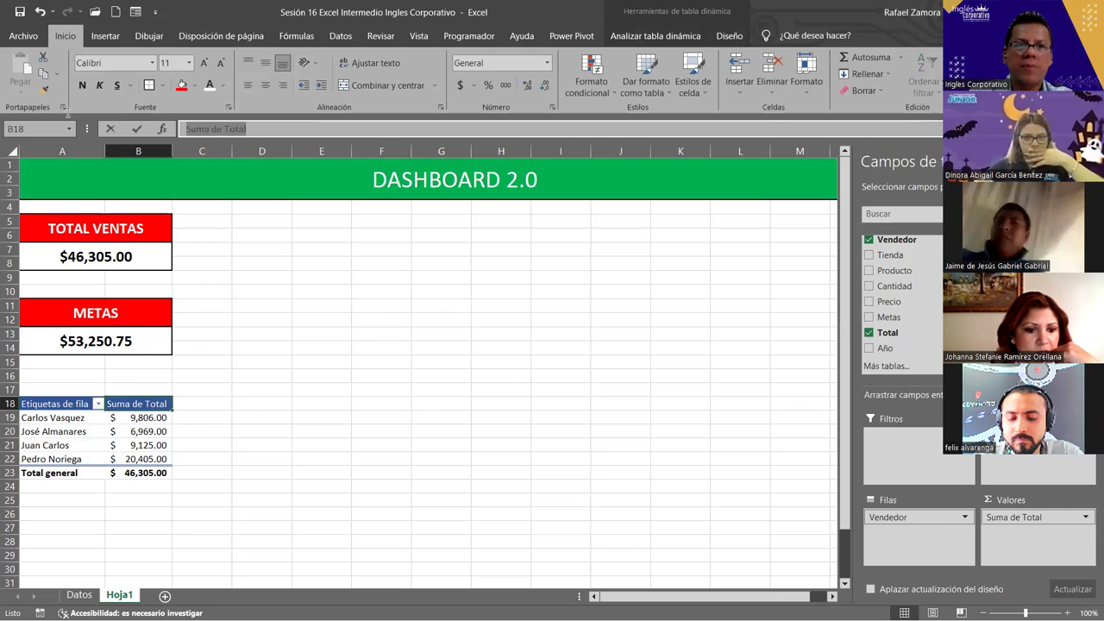
{"action": "type", "text": "vEN"}
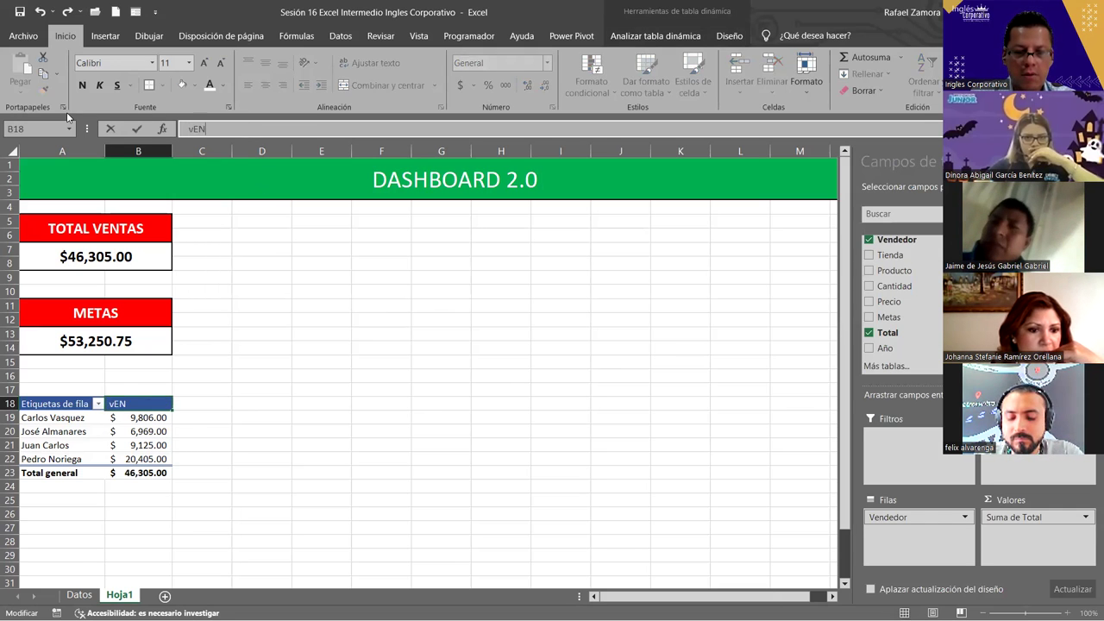
{"action": "type", "text": "TAS"}
{"action": "key", "text": "BackSpace"}
{"action": "key", "text": "BackSpace"}
{"action": "key", "text": "BackSpace"}
{"action": "key", "text": "BackSpace"}
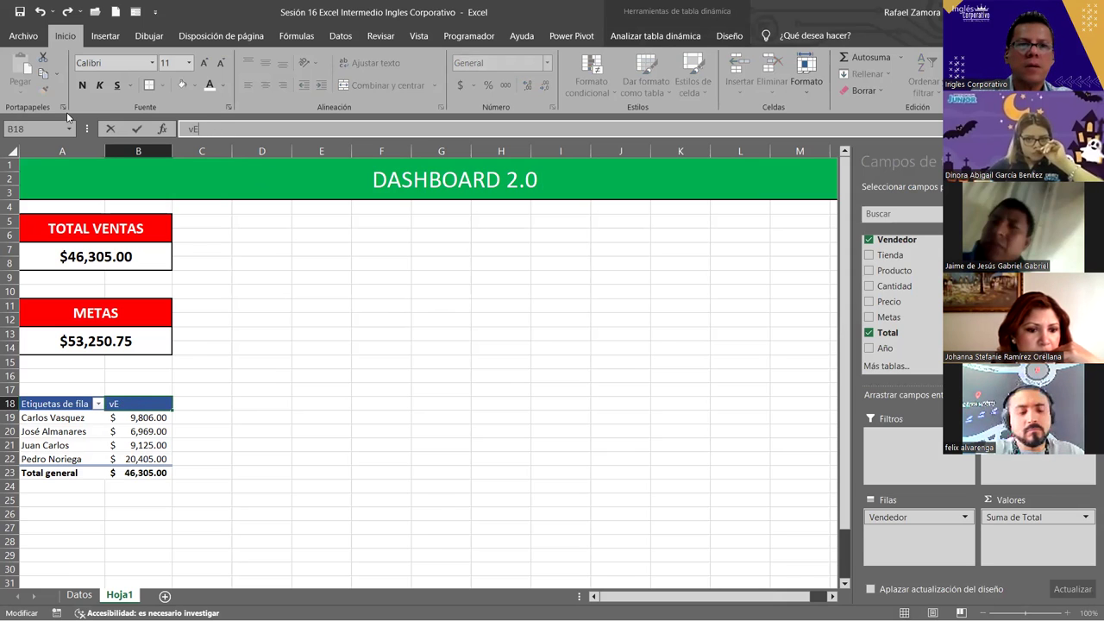
{"action": "key", "text": "BackSpace"}
{"action": "type", "text": "VENTA"}
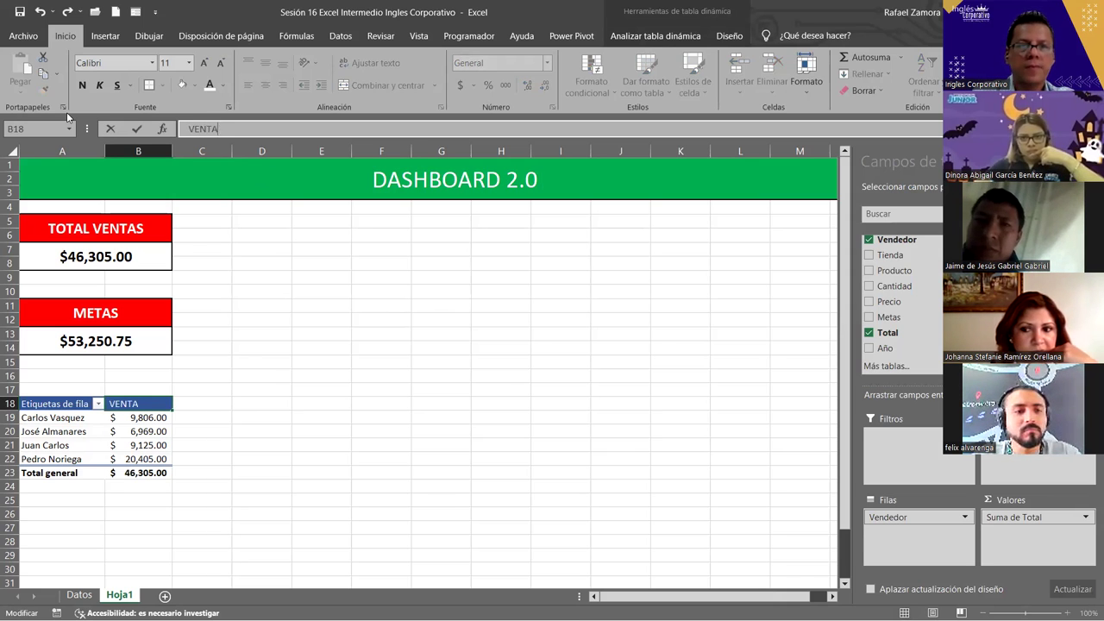
{"action": "type", "text": "S"}
{"action": "key", "text": "Return"}
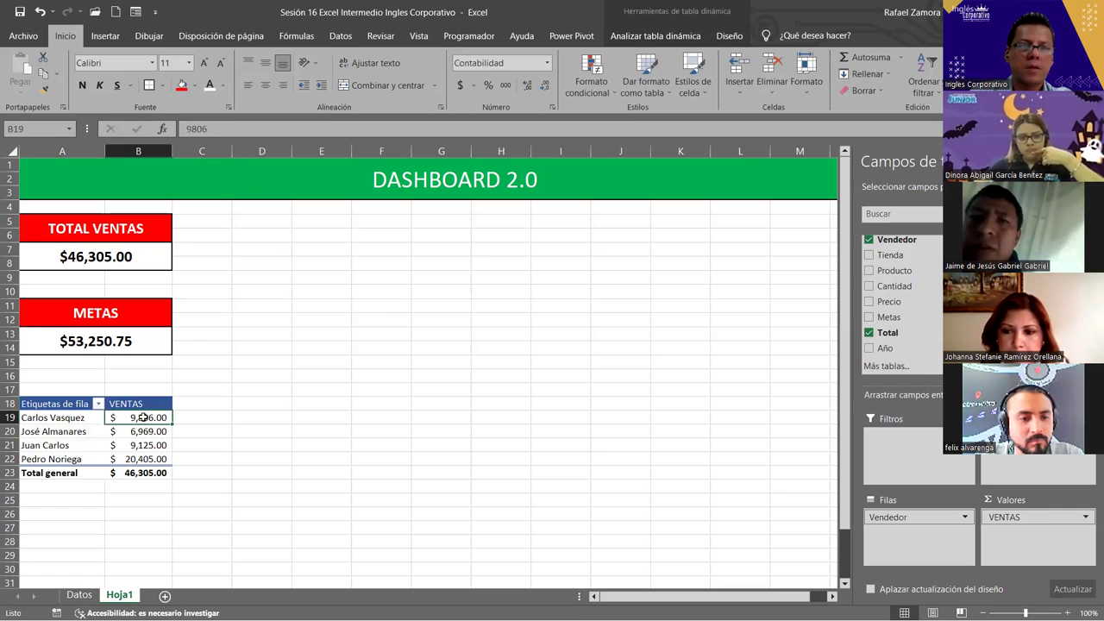
Center the pivot header cells A18:B18
{"action": "left_click", "coordinate": [120, 403]}
{"action": "key", "text": "shift+Left"}
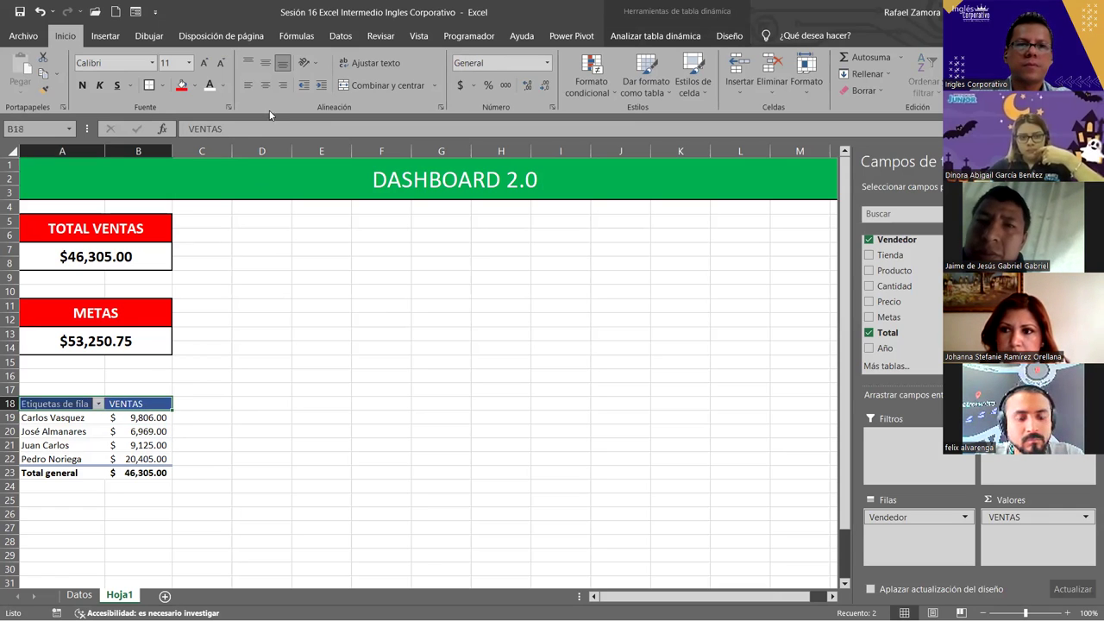
{"action": "left_click", "coordinate": [265, 84]}
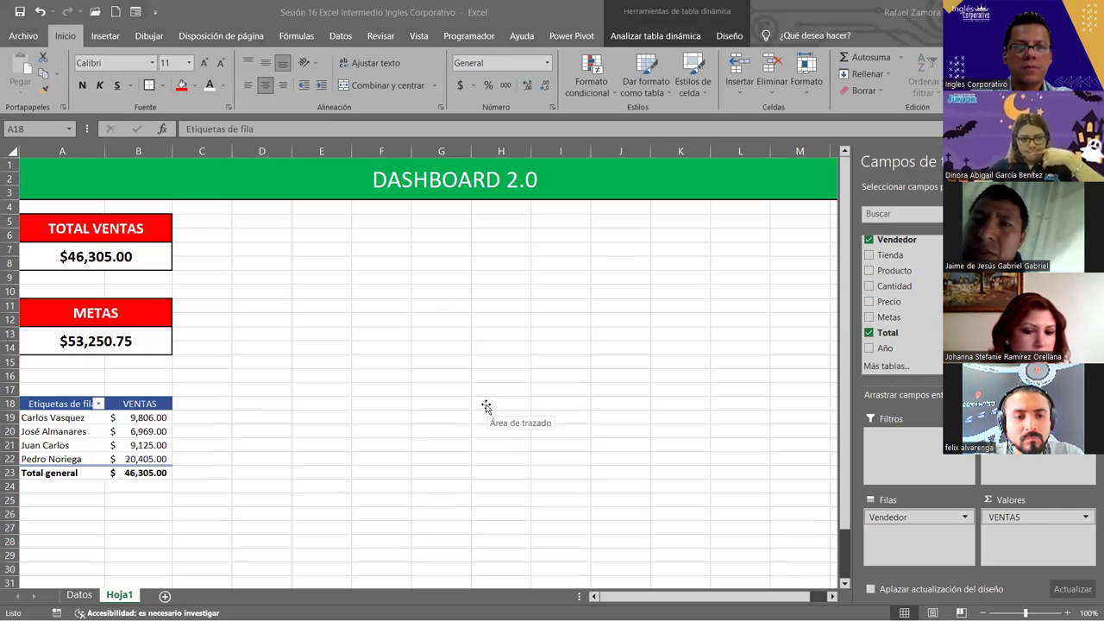
{"action": "left_click", "coordinate": [264, 428]}
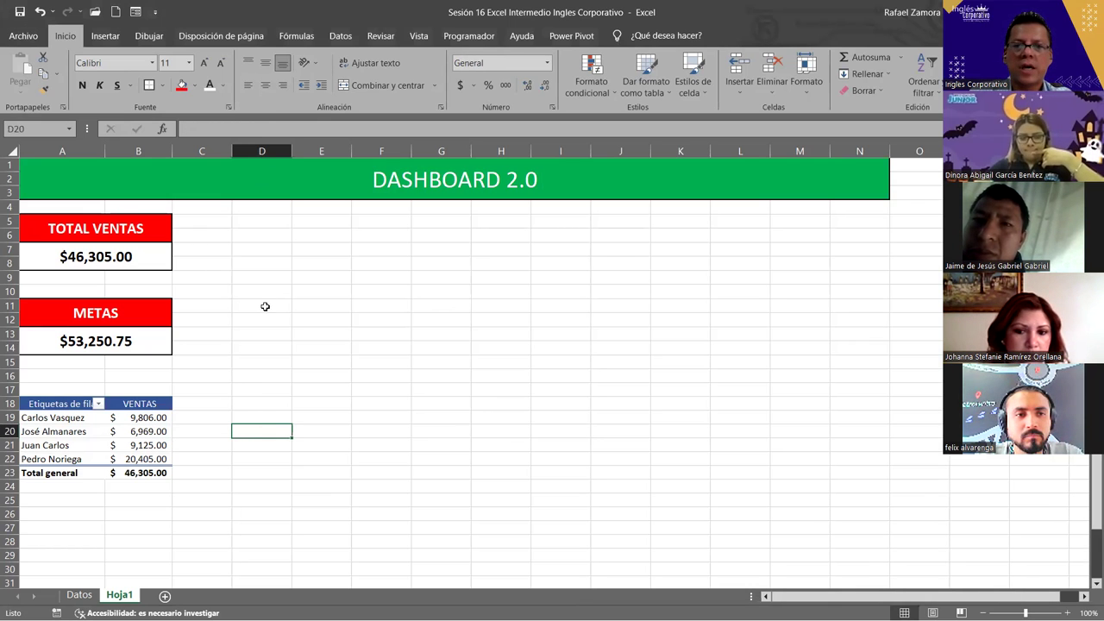
{"action": "left_click", "coordinate": [128, 446]}
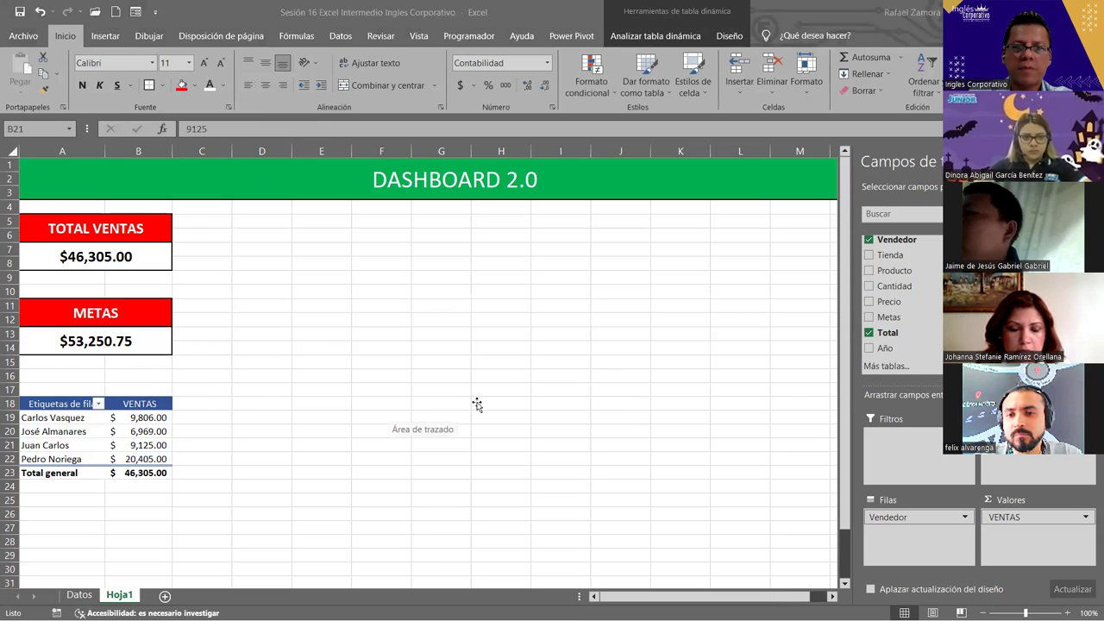
{"action": "left_click", "coordinate": [535, 352]}
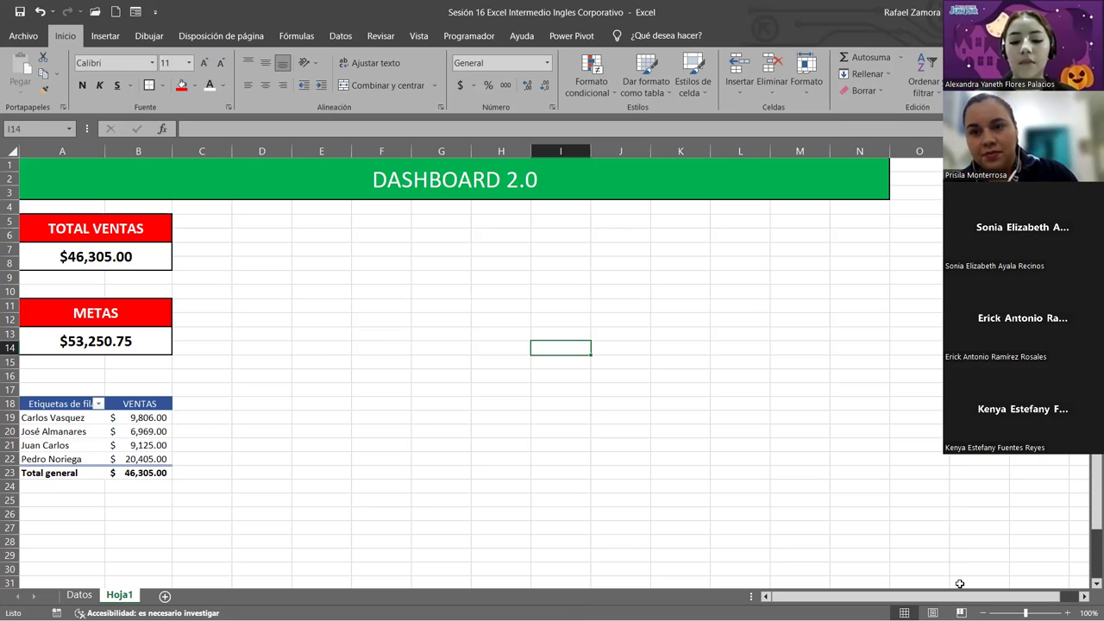
{"action": "left_click", "coordinate": [402, 331]}
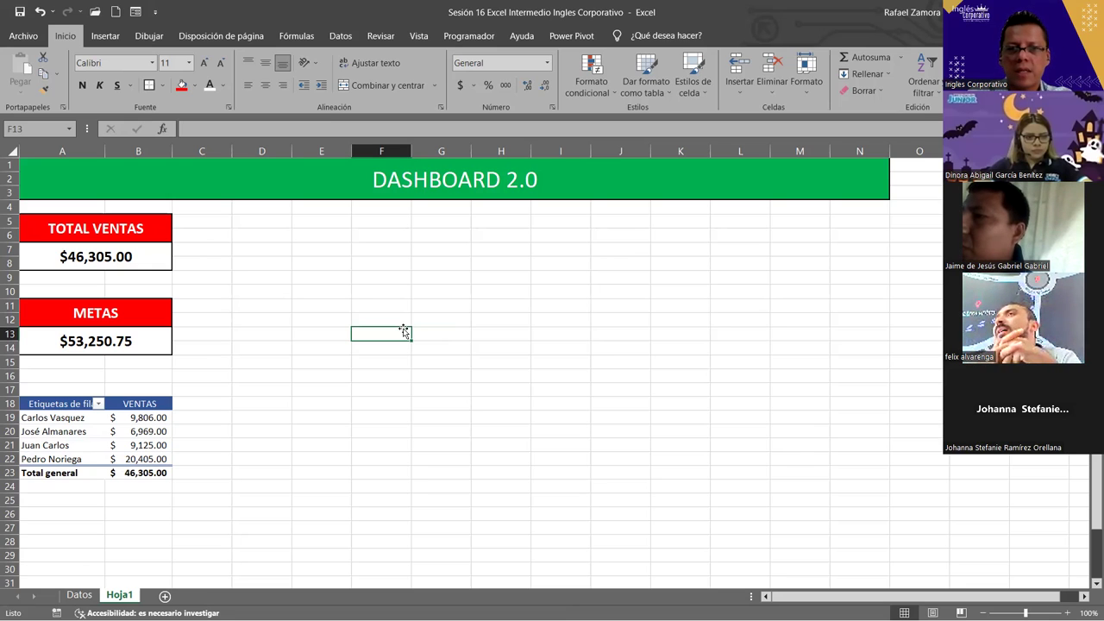
{"action": "left_click", "coordinate": [381, 371]}
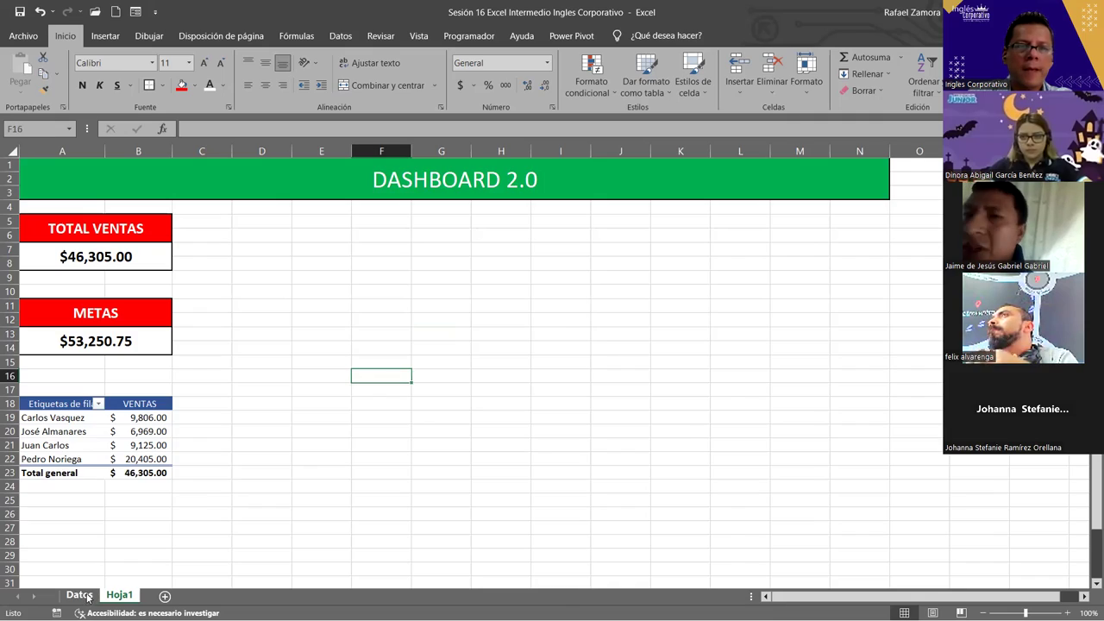
Switch to the Datos sheet and scroll back to the top of the sales table
{"action": "left_click", "coordinate": [79, 595]}
{"action": "scroll", "coordinate": [374, 397], "scroll_direction": "down", "scroll_amount": 13}
{"action": "scroll", "coordinate": [379, 393], "scroll_direction": "down", "scroll_amount": 14}
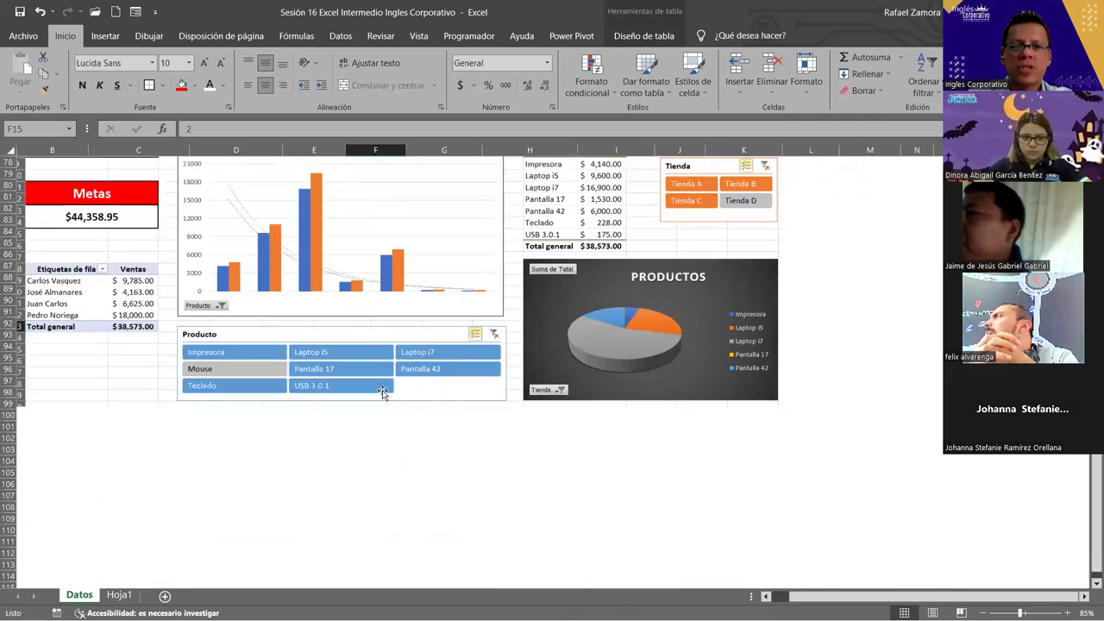
{"action": "scroll", "coordinate": [383, 394], "scroll_direction": "up", "scroll_amount": 8}
{"action": "scroll", "coordinate": [383, 393], "scroll_direction": "up", "scroll_amount": 5}
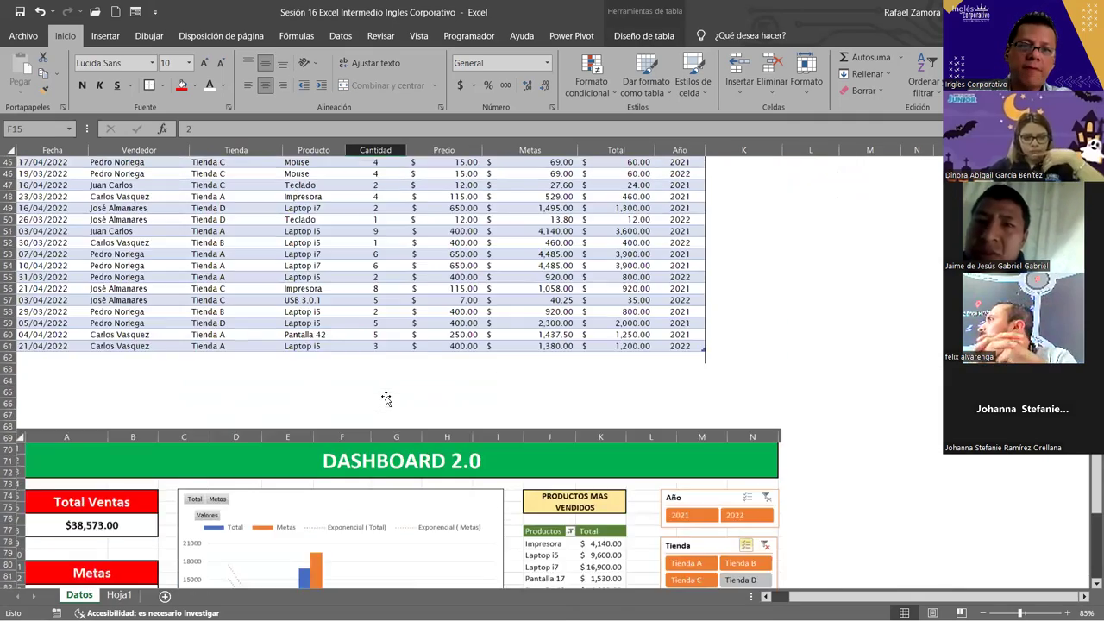
{"action": "scroll", "coordinate": [385, 395], "scroll_direction": "up", "scroll_amount": 14}
{"action": "scroll", "coordinate": [279, 462], "scroll_direction": "up", "scroll_amount": 1}
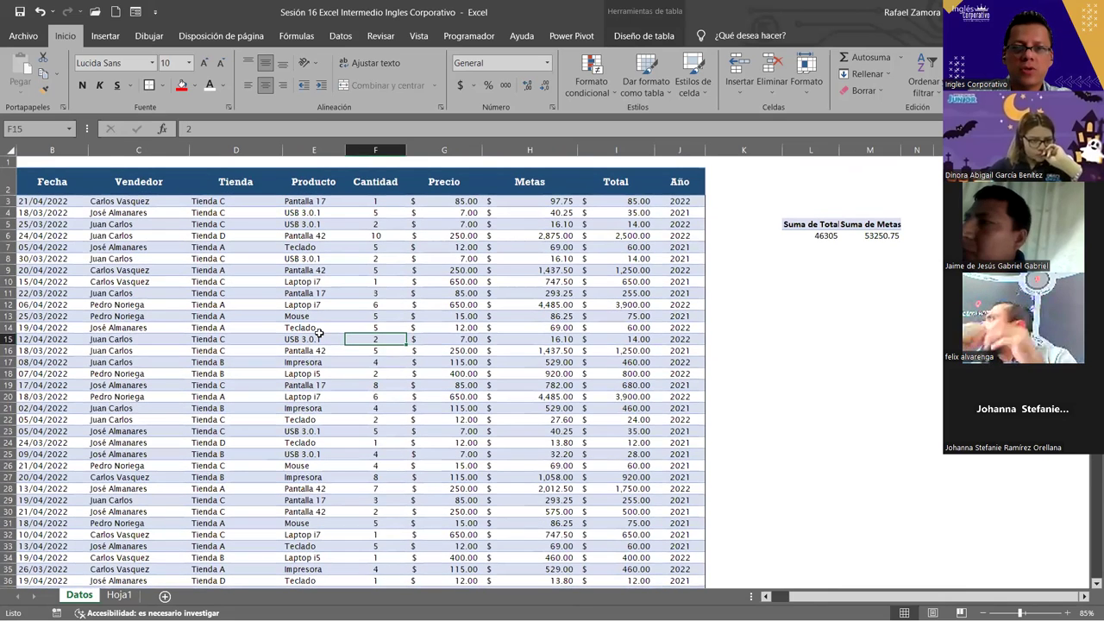
Select a cell inside the sales table and bring up the Insertar ribbon
{"action": "left_click", "coordinate": [319, 332]}
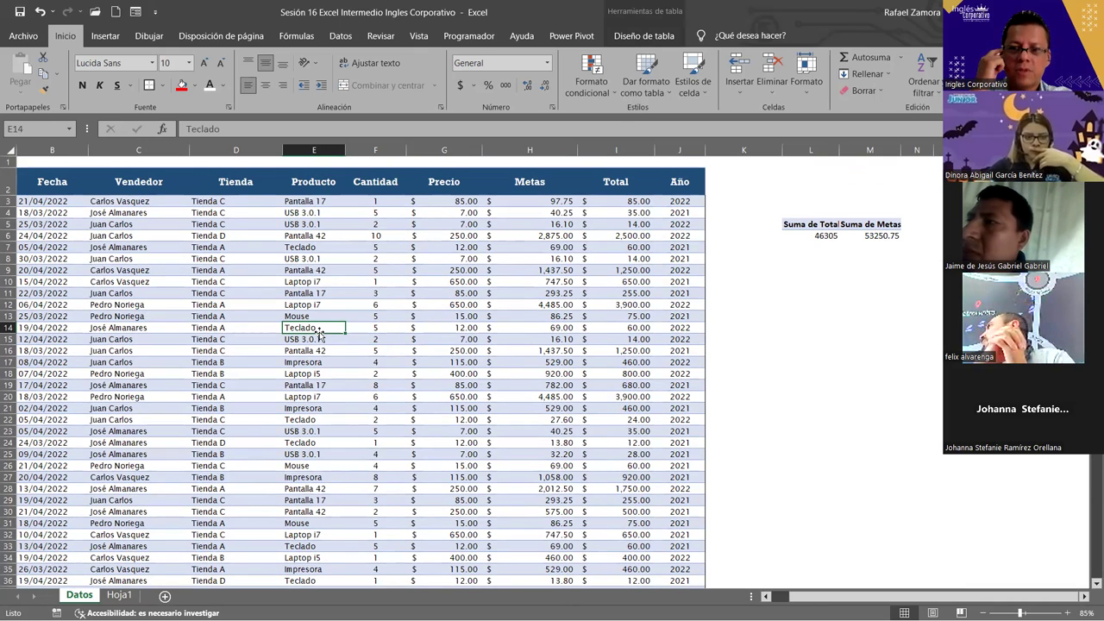
{"action": "scroll", "coordinate": [407, 333], "scroll_direction": "down", "scroll_amount": 3}
{"action": "scroll", "coordinate": [407, 333], "scroll_direction": "up", "scroll_amount": 3}
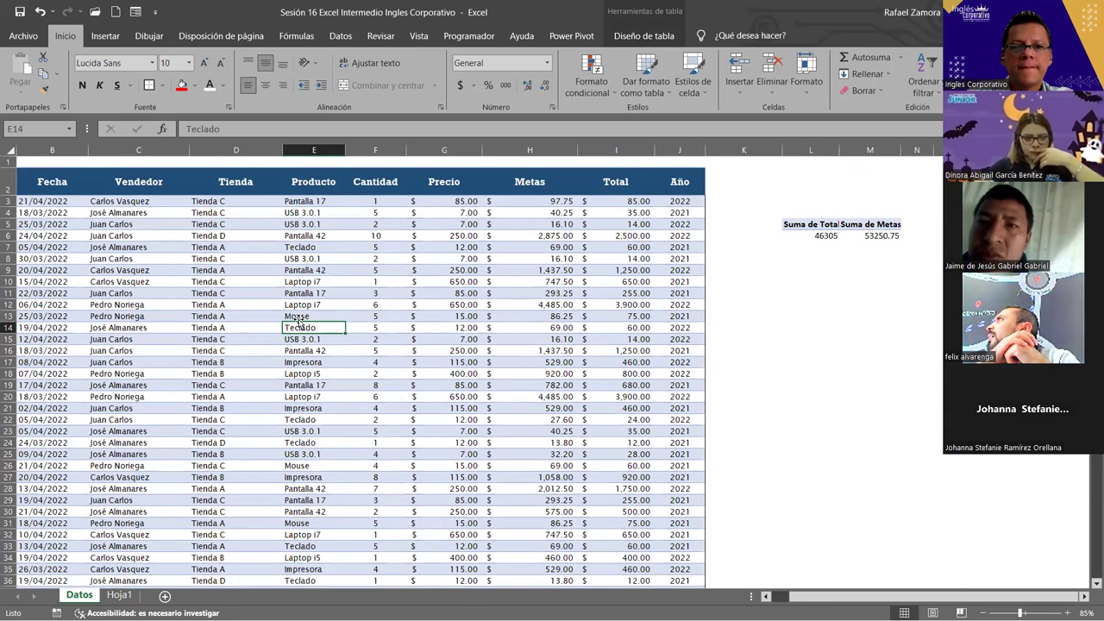
{"action": "left_click", "coordinate": [233, 241]}
{"action": "left_click", "coordinate": [219, 270]}
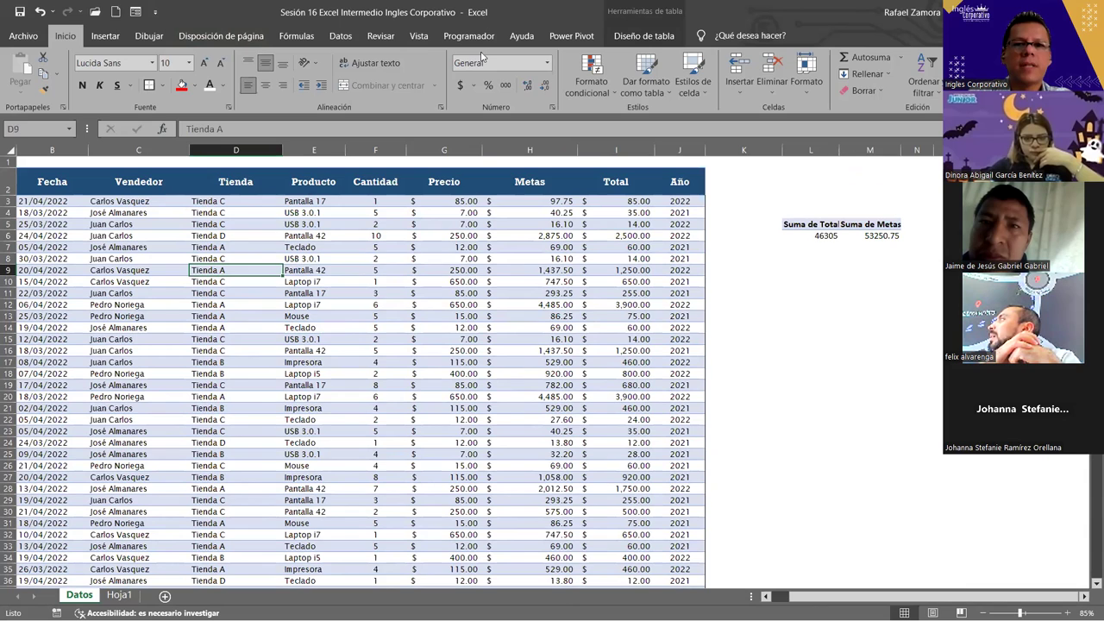
{"action": "left_click", "coordinate": [107, 36]}
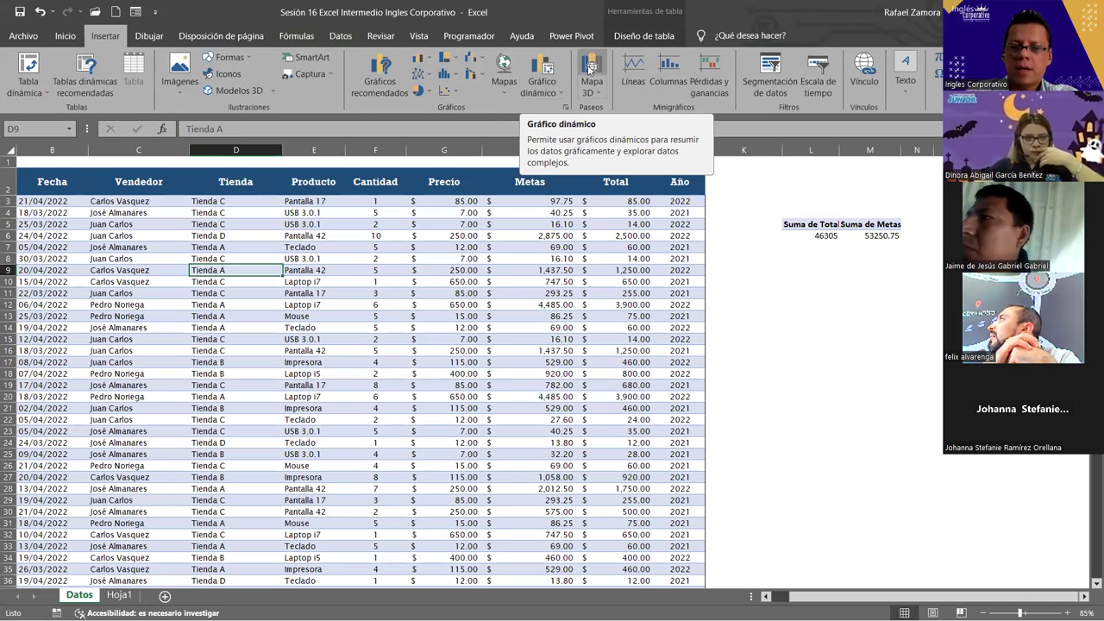
Insert a Gráfico dinámico from Tabla1 on the existing sheet at Hoja1!$D$5
{"action": "left_click", "coordinate": [542, 67]}
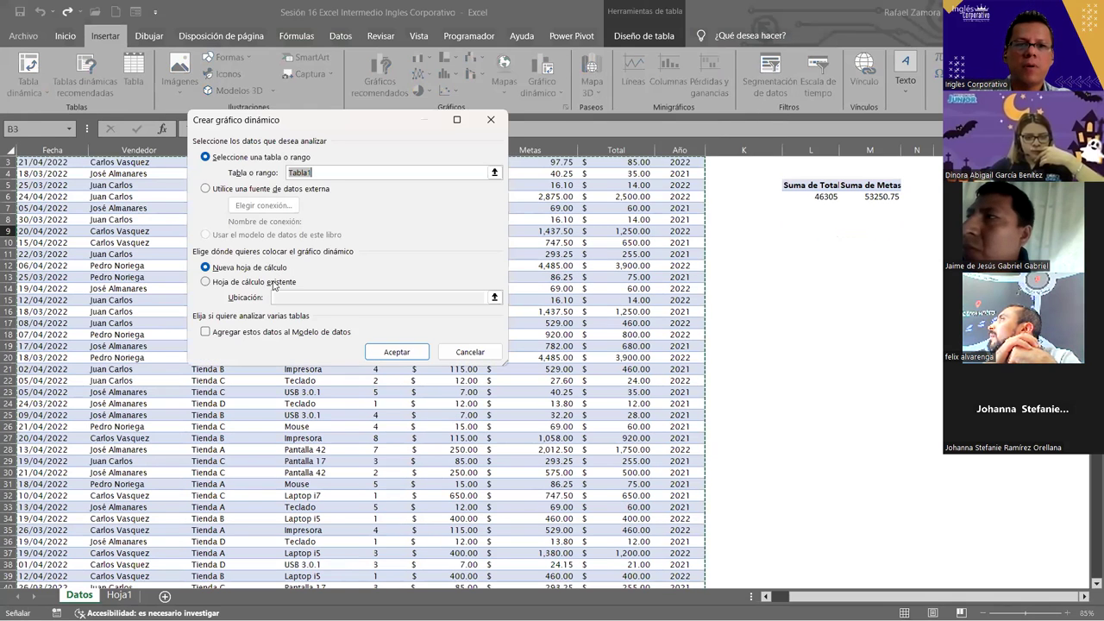
{"action": "left_click", "coordinate": [274, 282]}
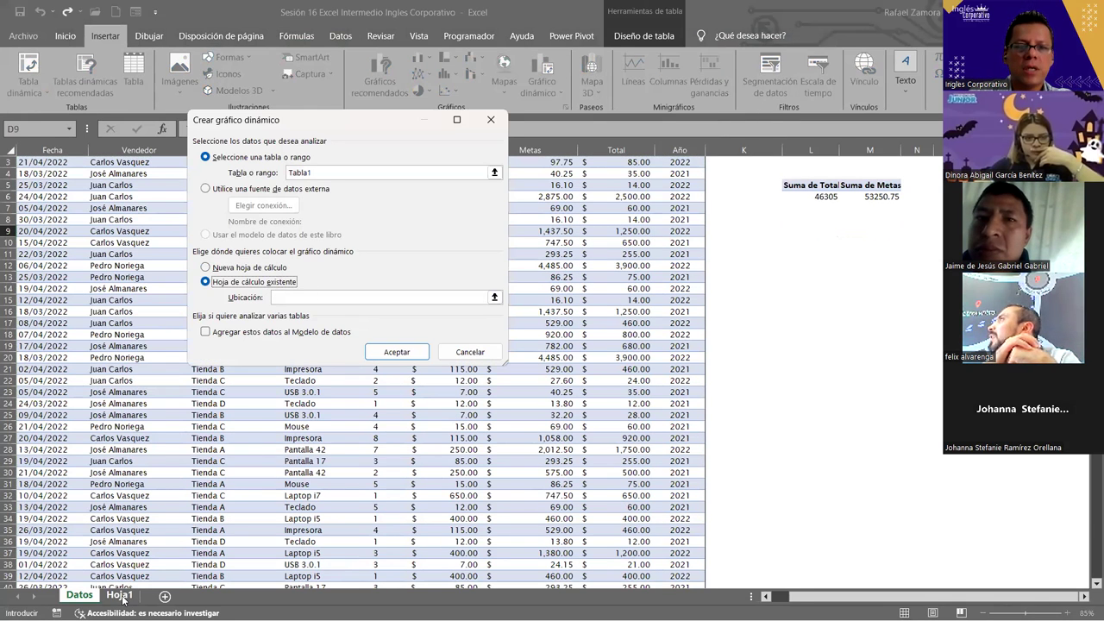
{"action": "left_click", "coordinate": [117, 594]}
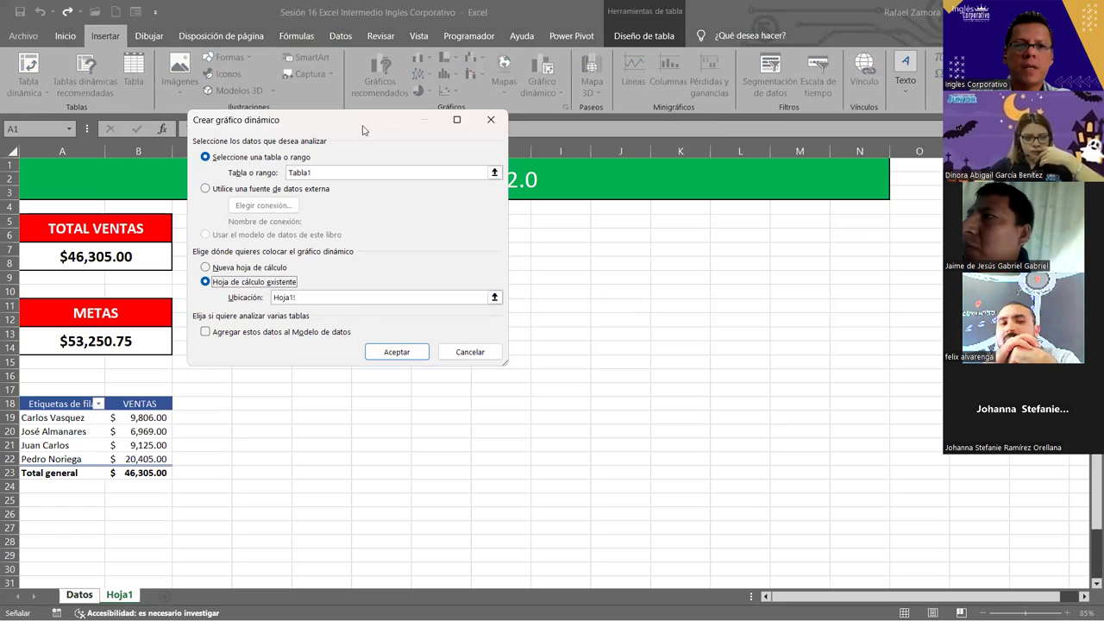
{"action": "left_click_drag", "start_coordinate": [362, 129], "coordinate": [676, 118]}
{"action": "left_click", "coordinate": [248, 222]}
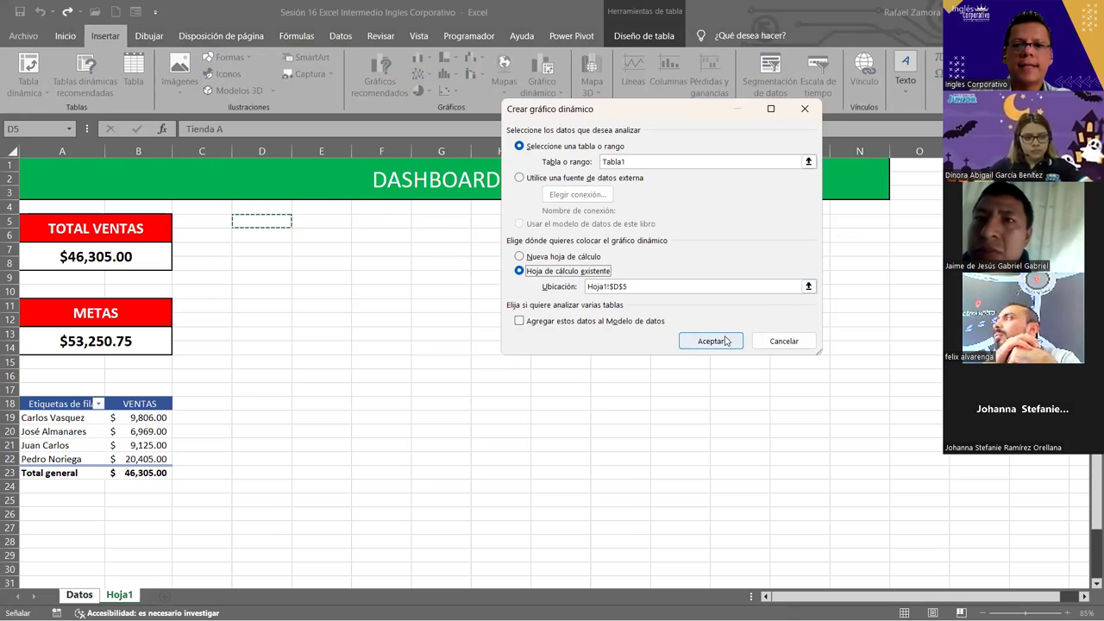
{"action": "left_click", "coordinate": [712, 344]}
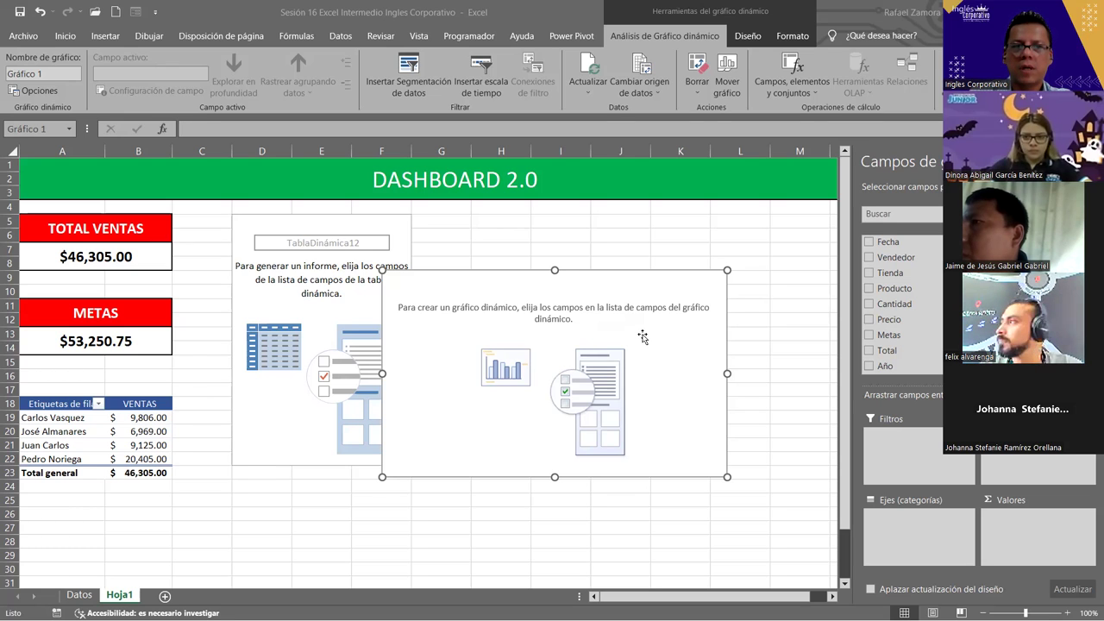
Put Producto in Filas and Total and Metas in Valores of the new pivot
{"action": "left_click", "coordinate": [642, 336]}
{"action": "left_click", "coordinate": [334, 254]}
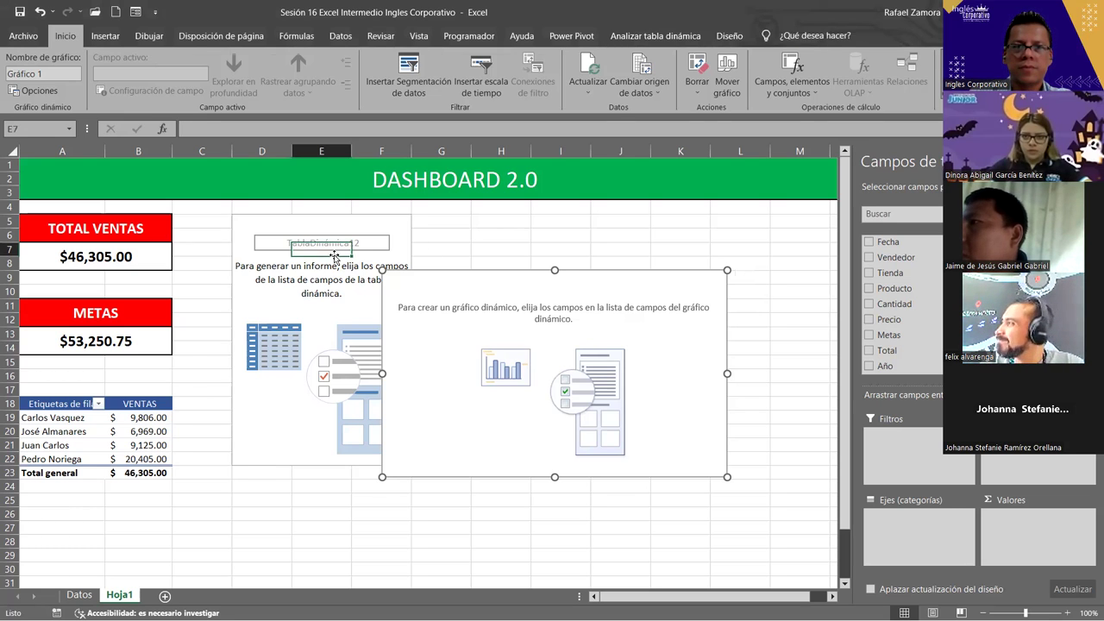
{"action": "left_click", "coordinate": [562, 299]}
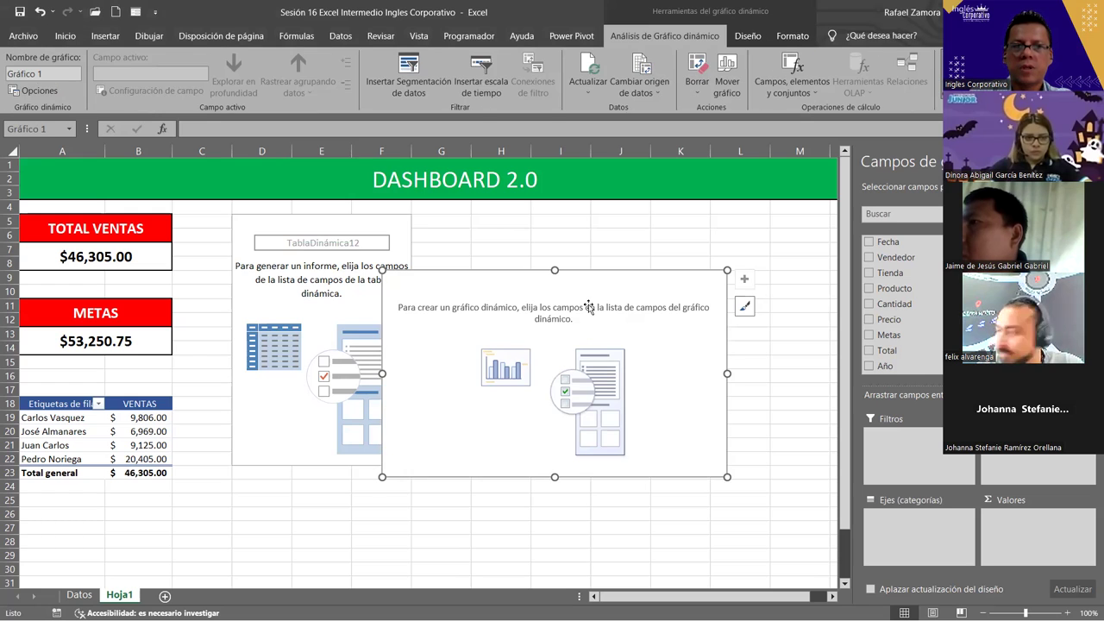
{"action": "left_click", "coordinate": [352, 224]}
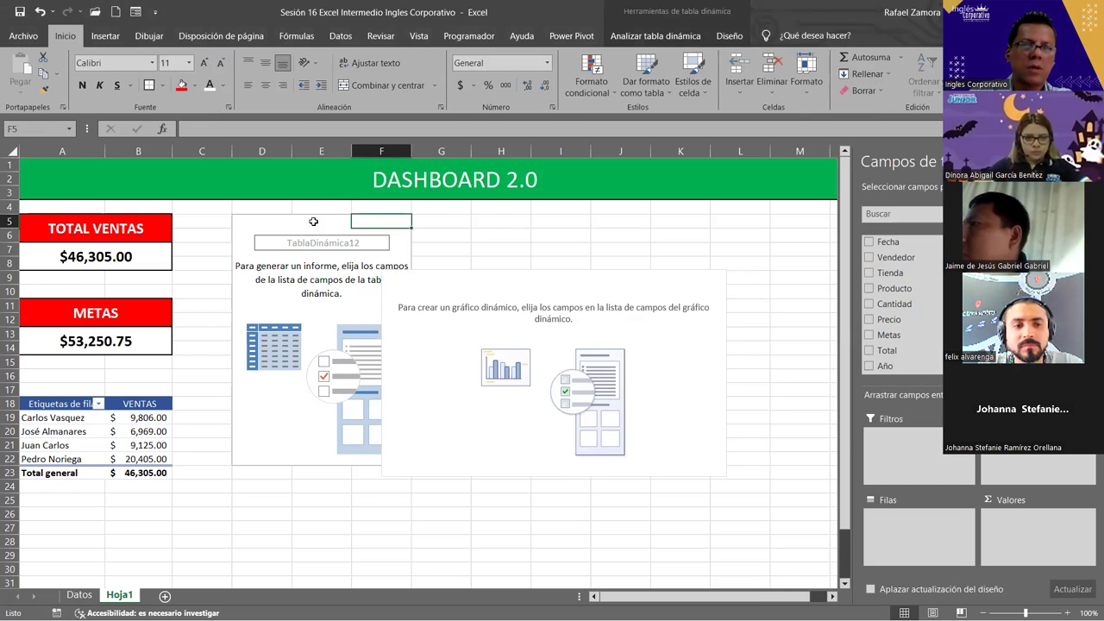
{"action": "left_click", "coordinate": [313, 222]}
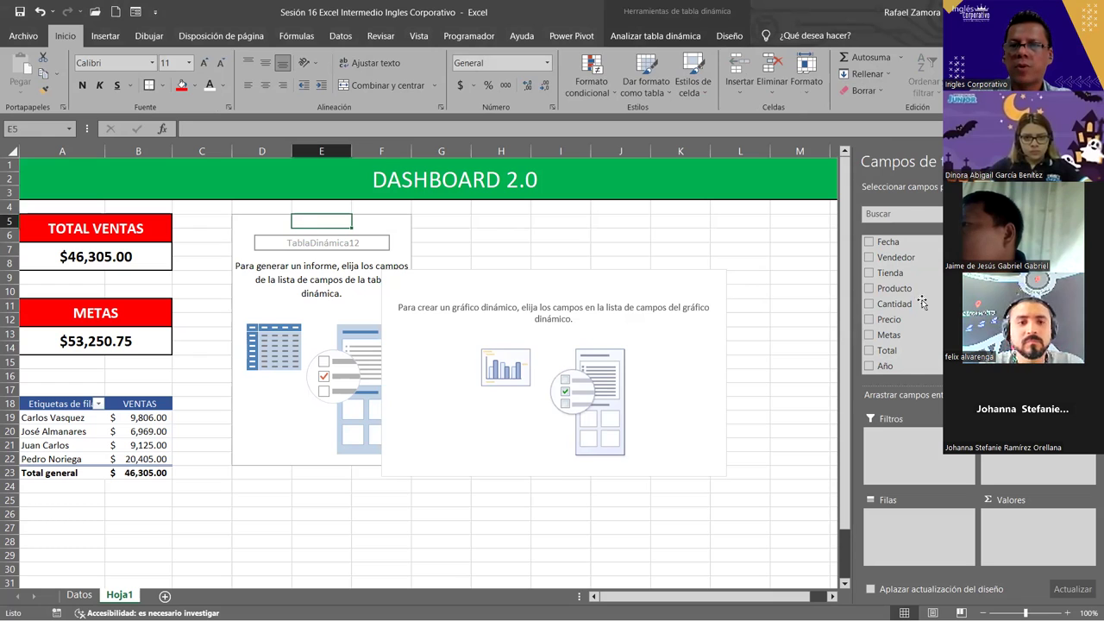
{"action": "left_click_drag", "start_coordinate": [897, 288], "coordinate": [955, 528]}
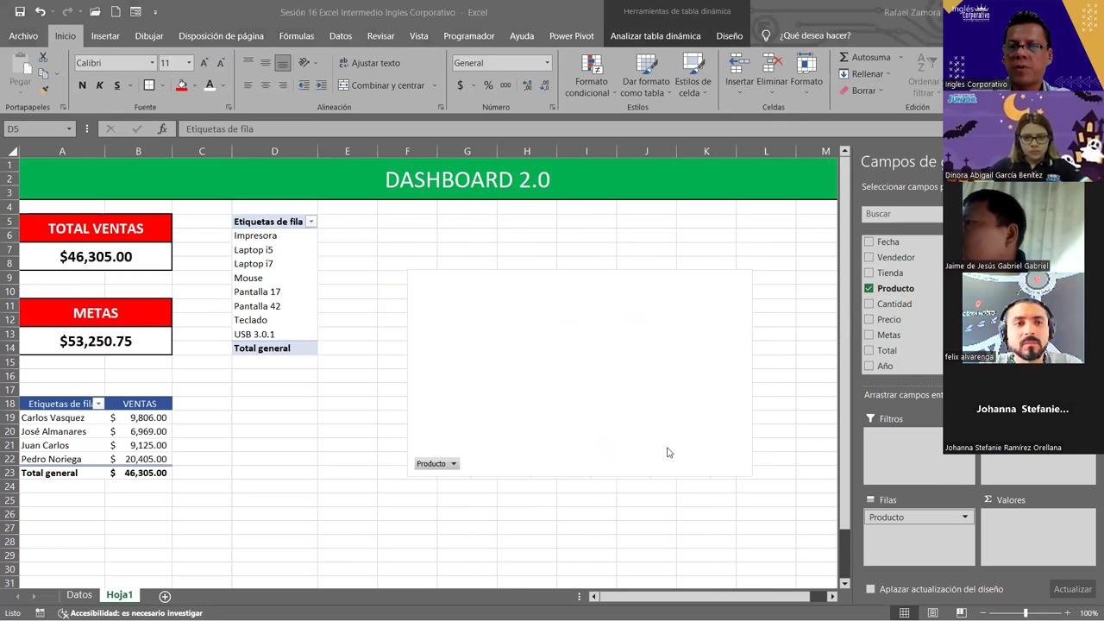
{"action": "left_click_drag", "start_coordinate": [886, 350], "coordinate": [1030, 526]}
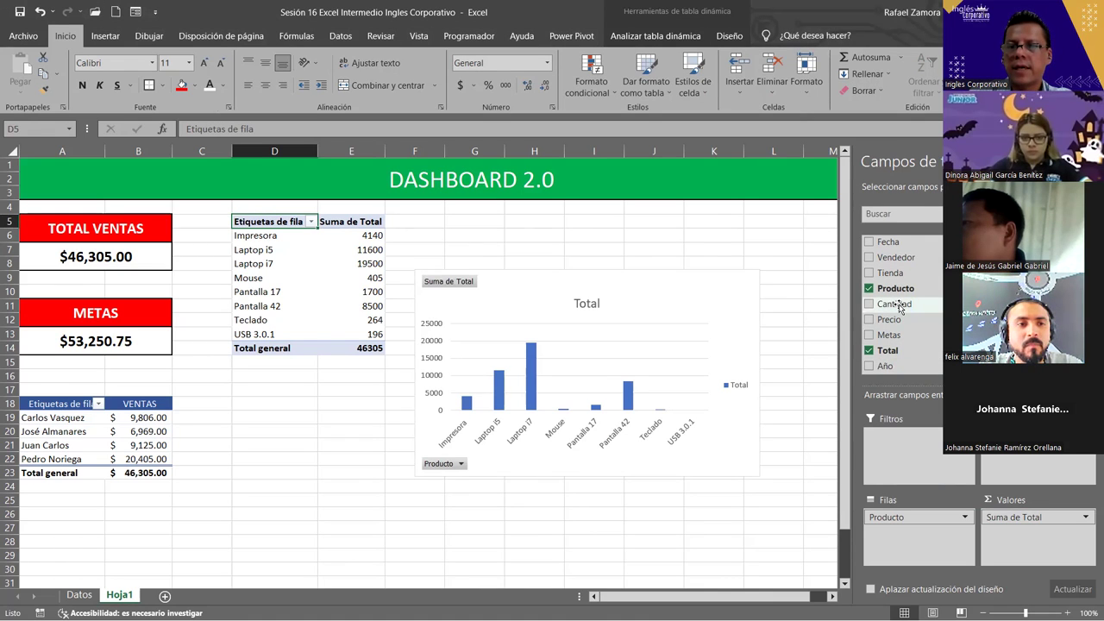
{"action": "left_click_drag", "start_coordinate": [889, 334], "coordinate": [1023, 540]}
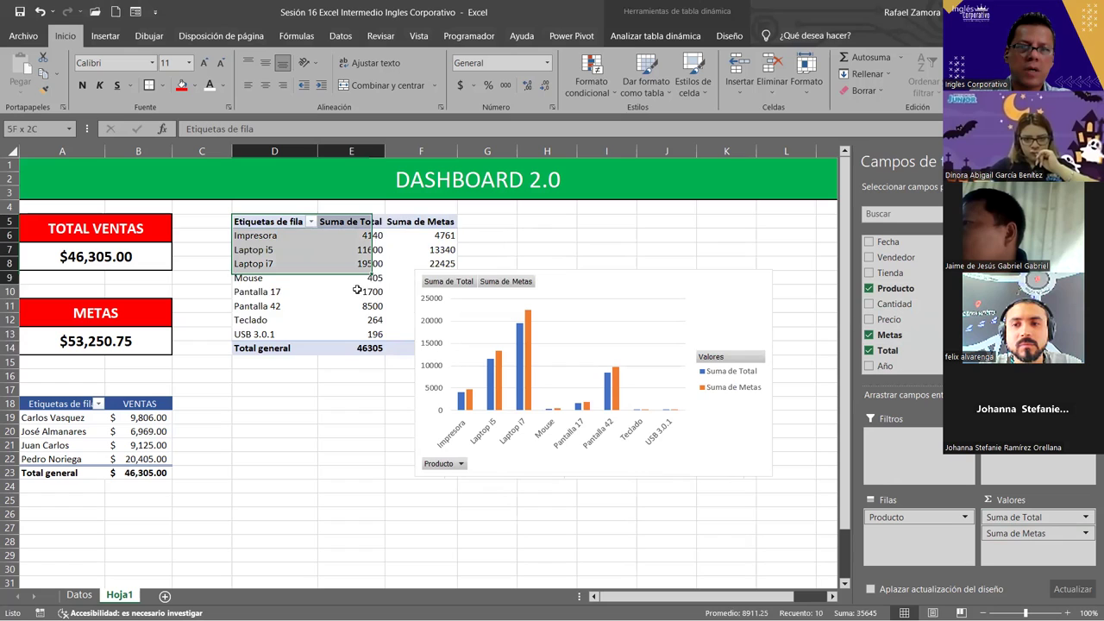
Move the pivot table down so it starts at D29
{"action": "left_click_drag", "start_coordinate": [273, 222], "coordinate": [422, 348]}
{"action": "scroll", "coordinate": [362, 285], "scroll_direction": "down", "scroll_amount": 2}
{"action": "scroll", "coordinate": [345, 258], "scroll_direction": "up", "scroll_amount": 2}
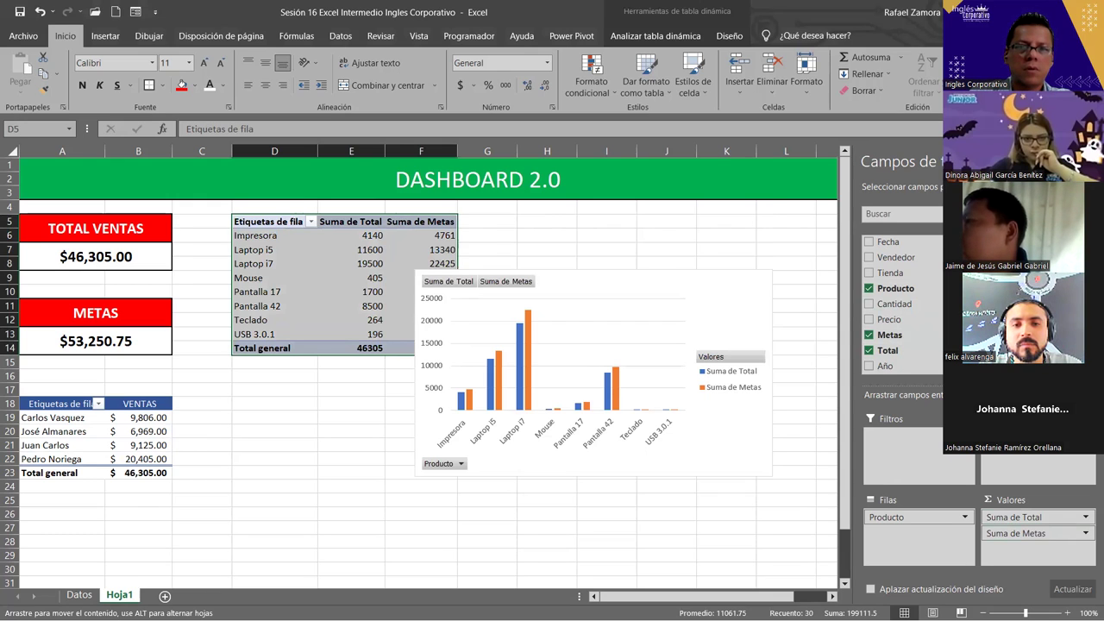
{"action": "left_click_drag", "start_coordinate": [297, 215], "coordinate": [297, 351]}
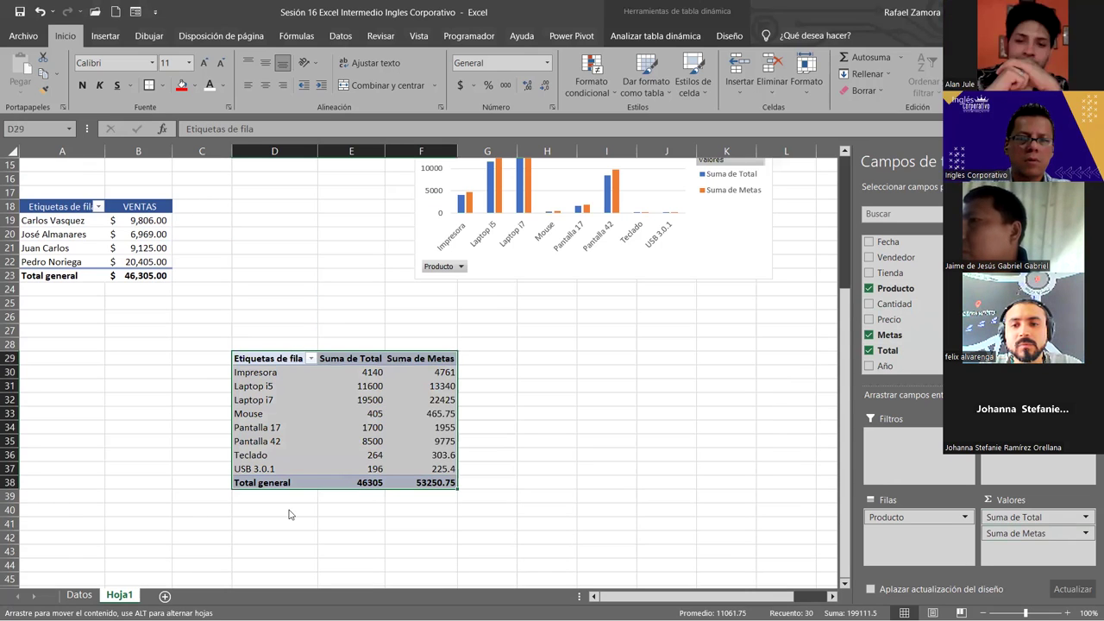
{"action": "left_click", "coordinate": [288, 522]}
Drag the pivot chart up and left beside the sales and goals boxes
{"action": "scroll", "coordinate": [468, 414], "scroll_direction": "up", "scroll_amount": 5}
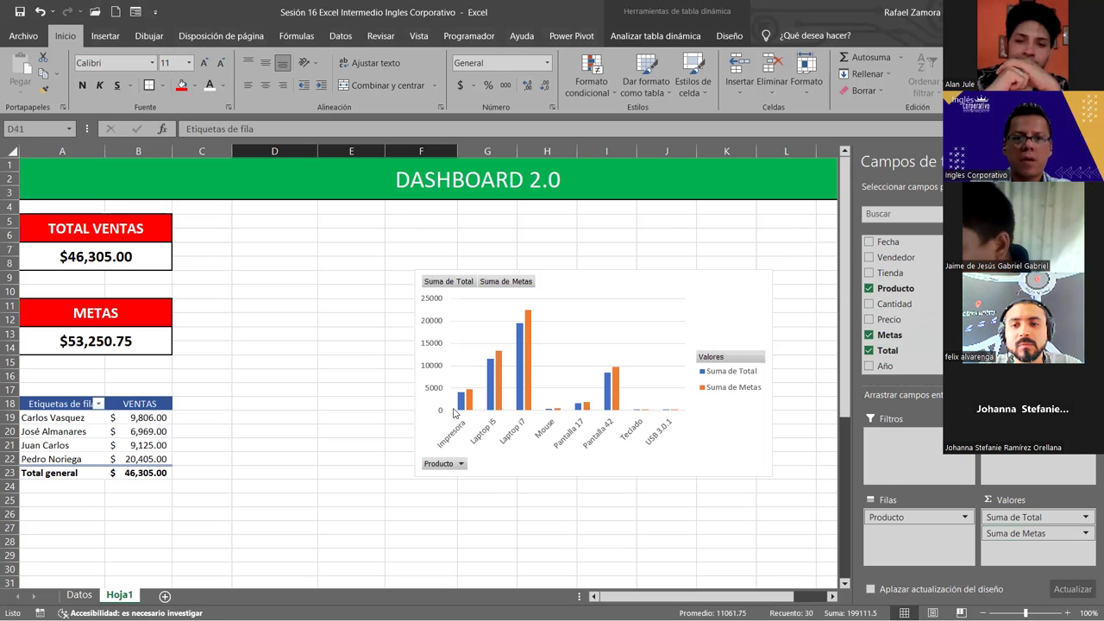
{"action": "left_click", "coordinate": [577, 270]}
{"action": "left_click_drag", "start_coordinate": [577, 270], "coordinate": [384, 219]}
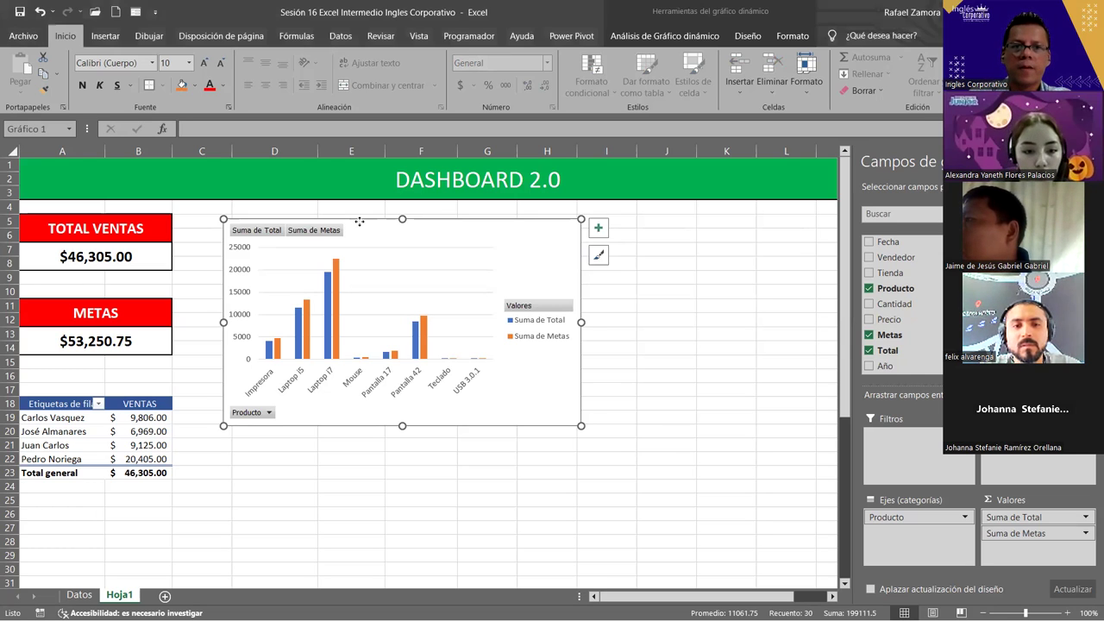
Position the pivot chart beside the value boxes and resize it from its corner
{"action": "left_click_drag", "start_coordinate": [357, 222], "coordinate": [322, 218]}
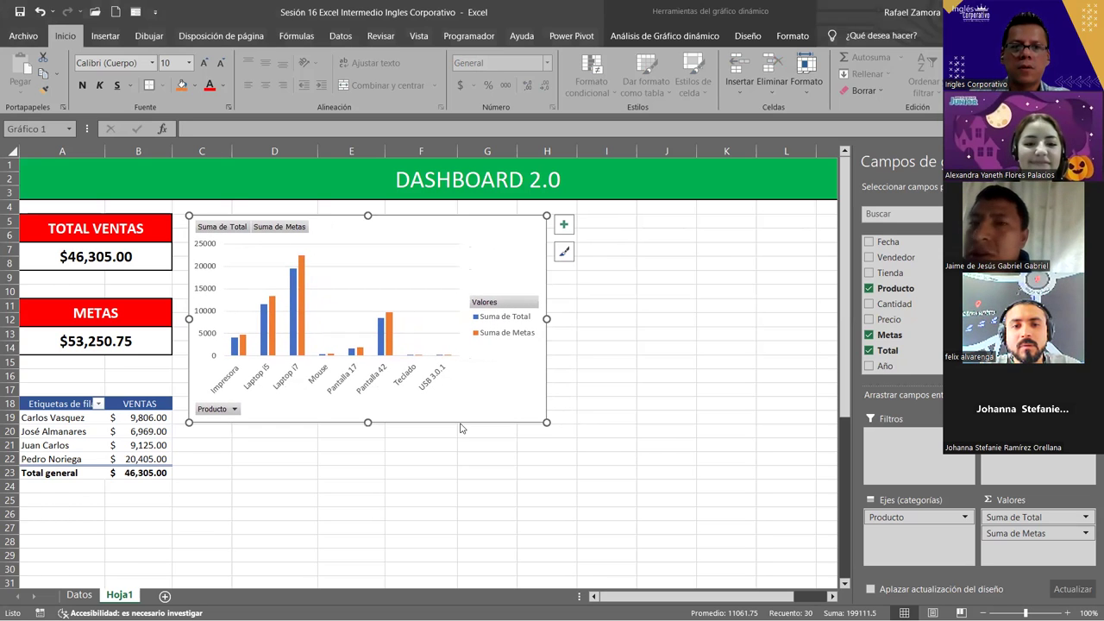
{"action": "left_click_drag", "start_coordinate": [548, 423], "coordinate": [583, 464]}
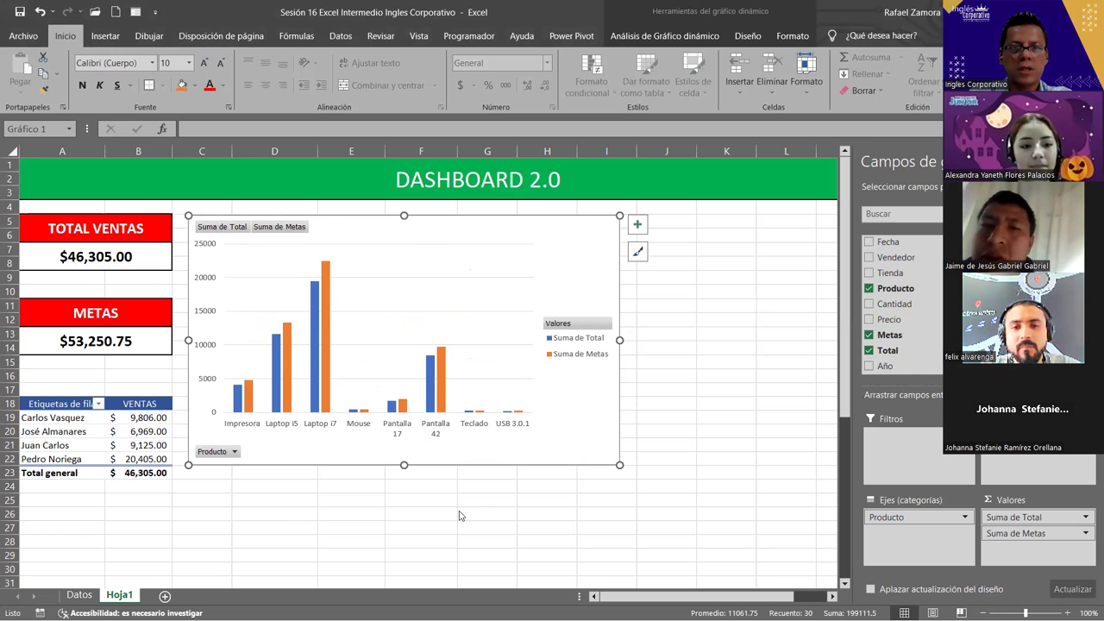
{"action": "left_click", "coordinate": [460, 515]}
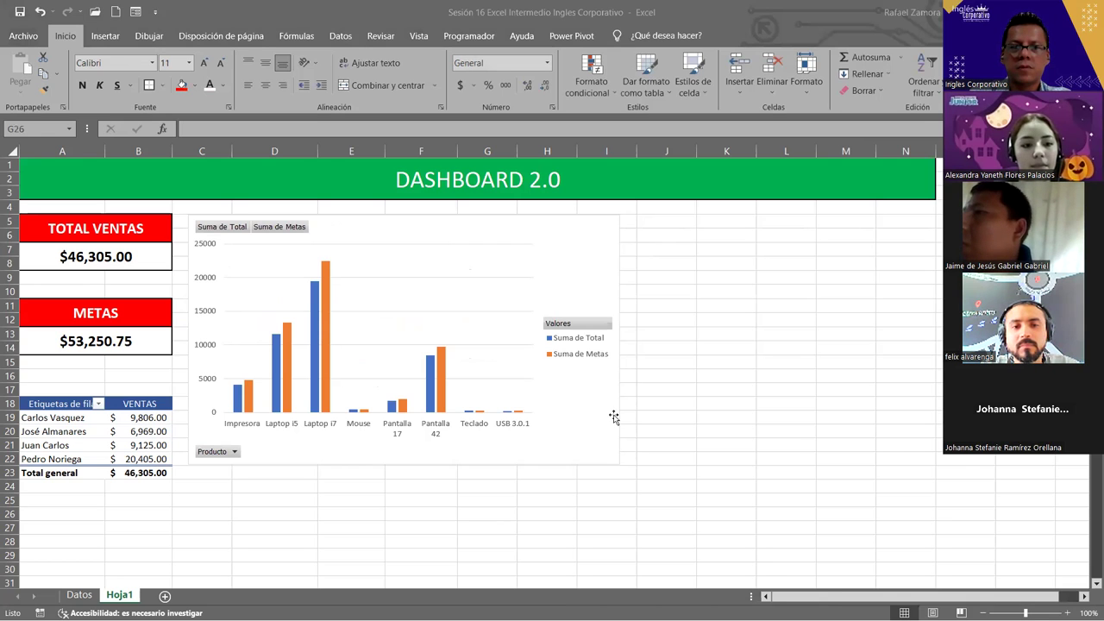
{"action": "left_click", "coordinate": [616, 463]}
{"action": "left_click_drag", "start_coordinate": [619, 464], "coordinate": [597, 451]}
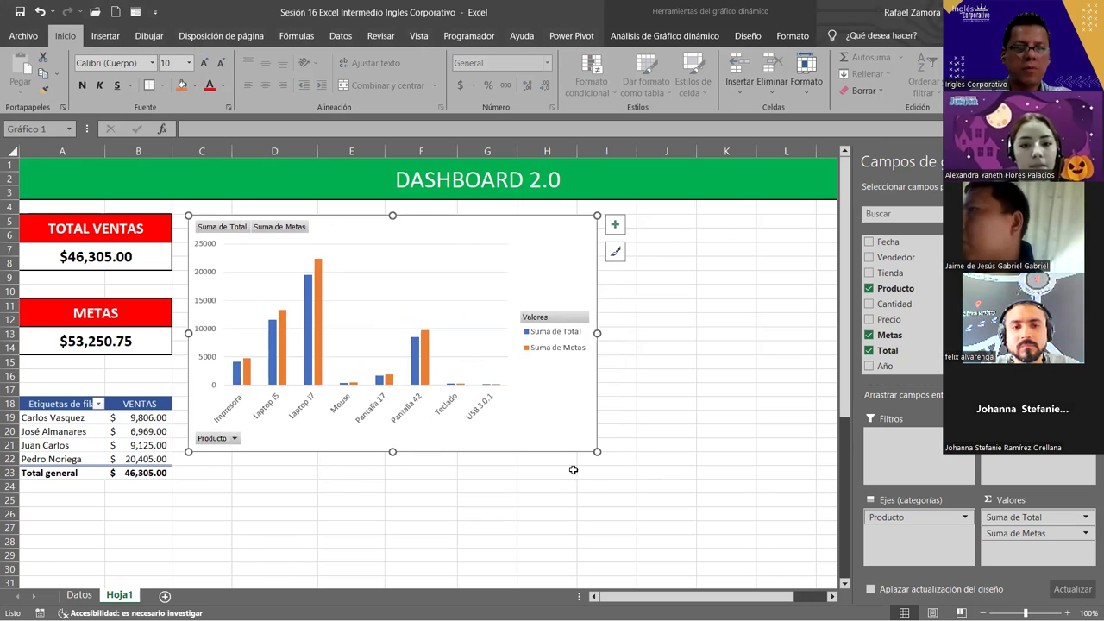
{"action": "left_click", "coordinate": [533, 495]}
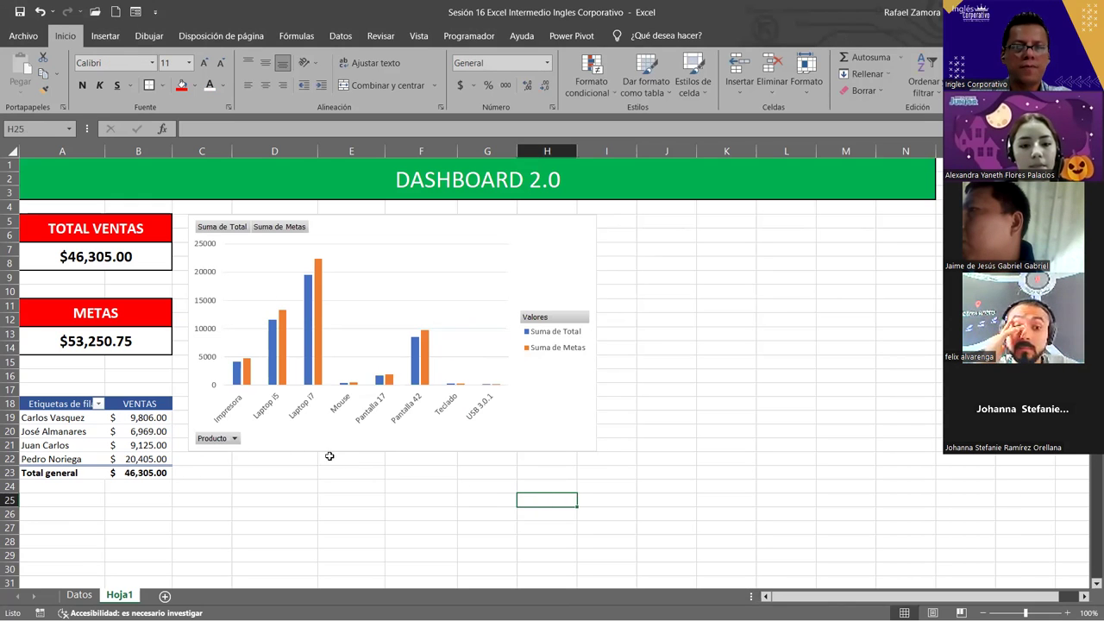
{"action": "left_click", "coordinate": [458, 279]}
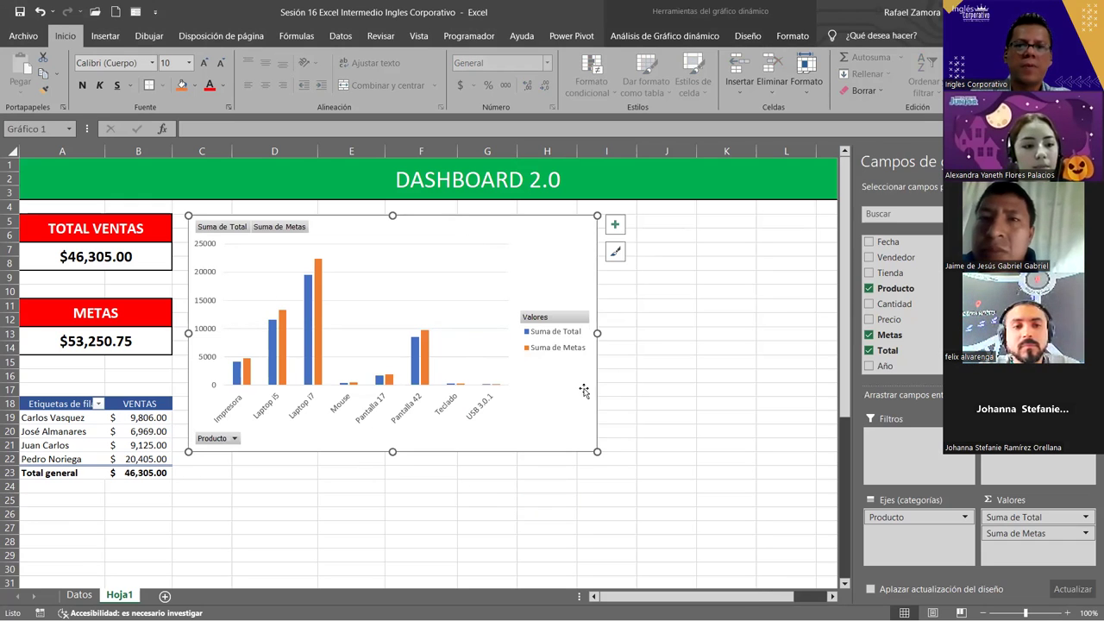
{"action": "left_click", "coordinate": [646, 326]}
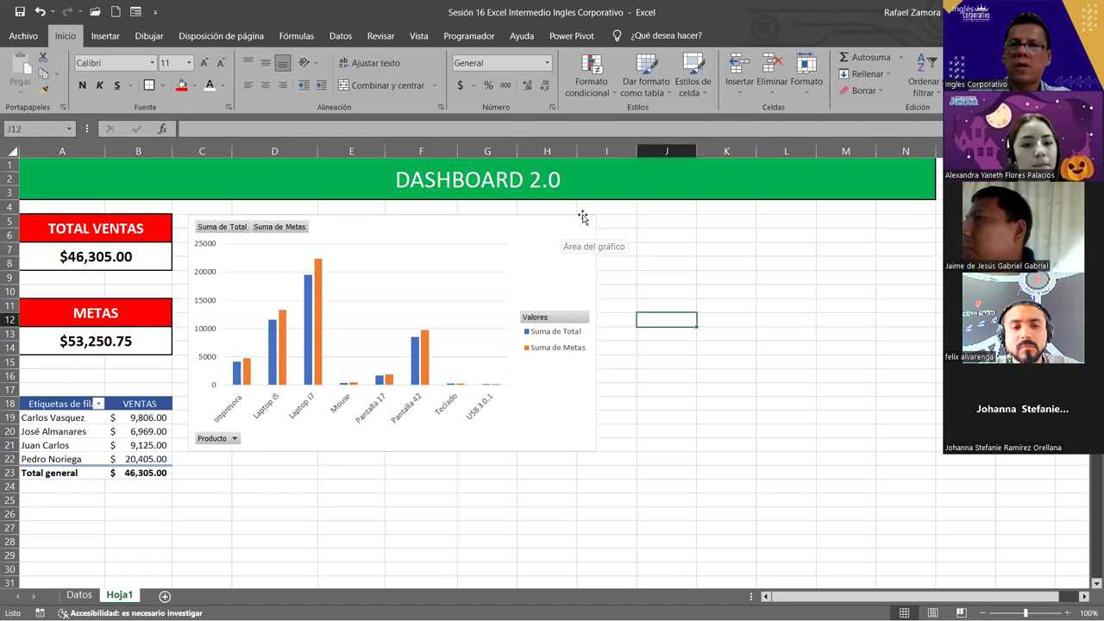
Browse the Diseño chart styles, then bring up the chart's Formato options
{"action": "left_click", "coordinate": [583, 217]}
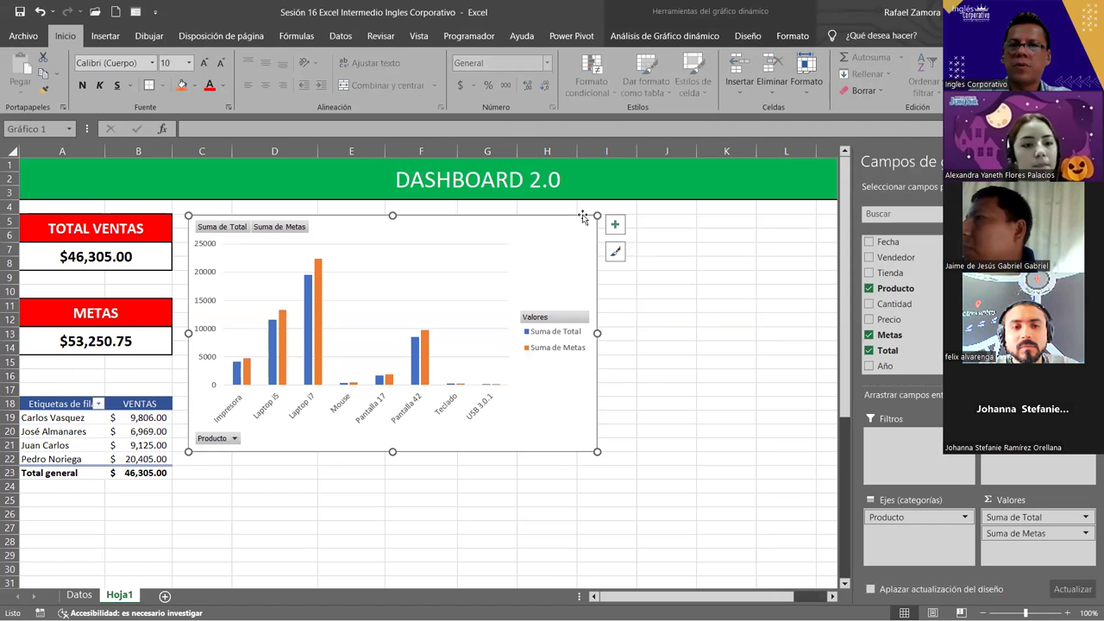
{"action": "left_click", "coordinate": [779, 36]}
{"action": "left_click", "coordinate": [748, 36]}
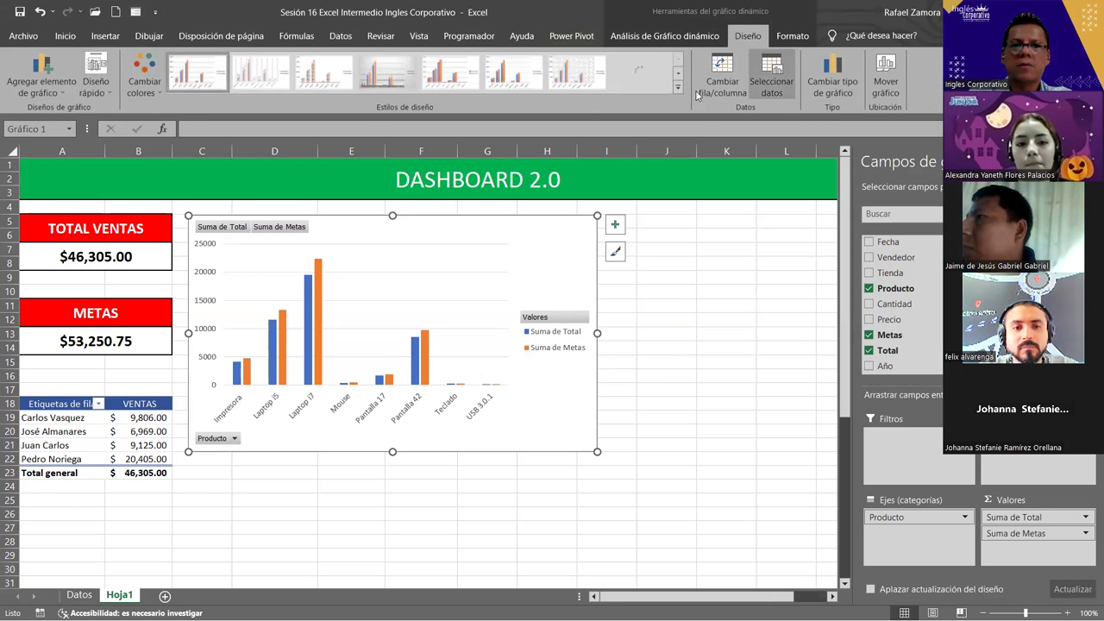
{"action": "left_click", "coordinate": [678, 90]}
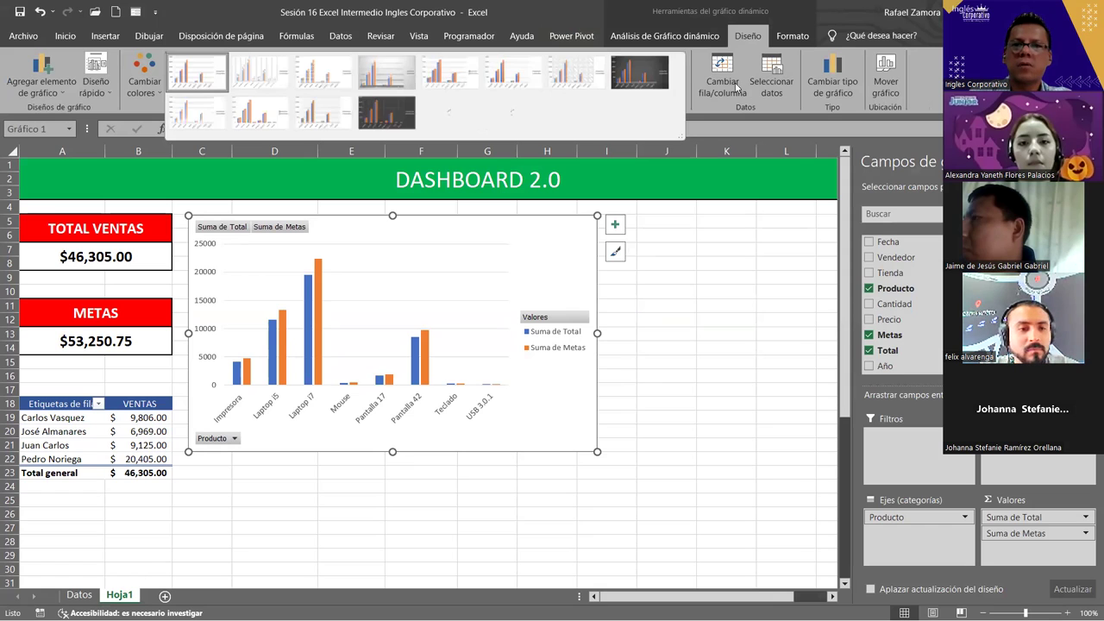
{"action": "left_click", "coordinate": [791, 36]}
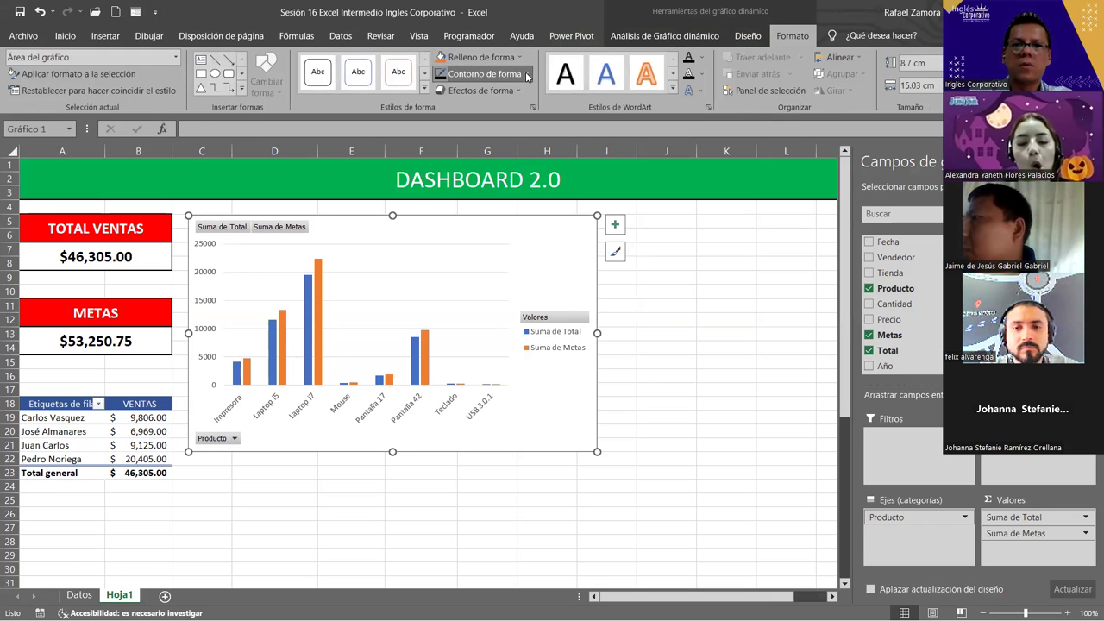
Apply a light cream Relleno de forma theme colour to the pivot chart
{"action": "left_click", "coordinate": [527, 75]}
{"action": "left_click", "coordinate": [521, 55]}
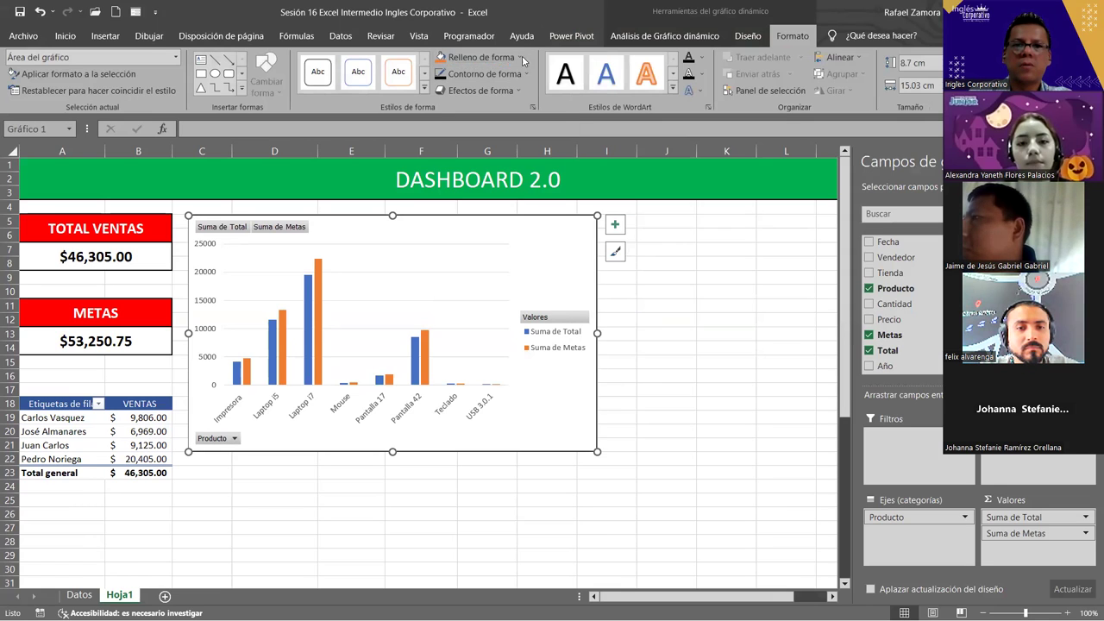
{"action": "left_click", "coordinate": [522, 57]}
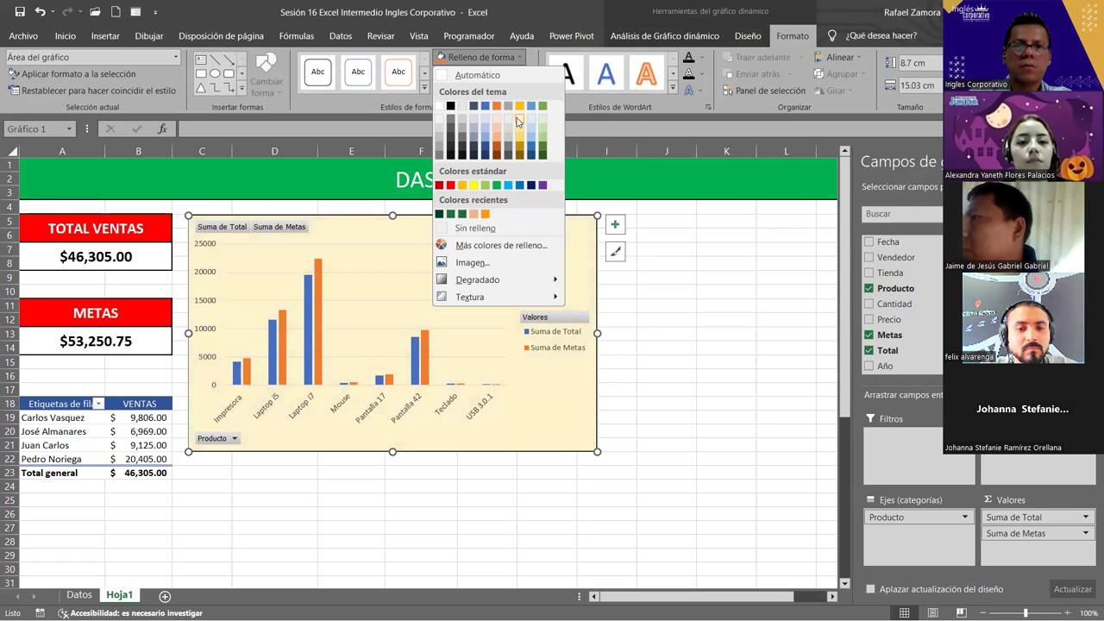
{"action": "left_click", "coordinate": [518, 121]}
{"action": "left_click", "coordinate": [729, 390]}
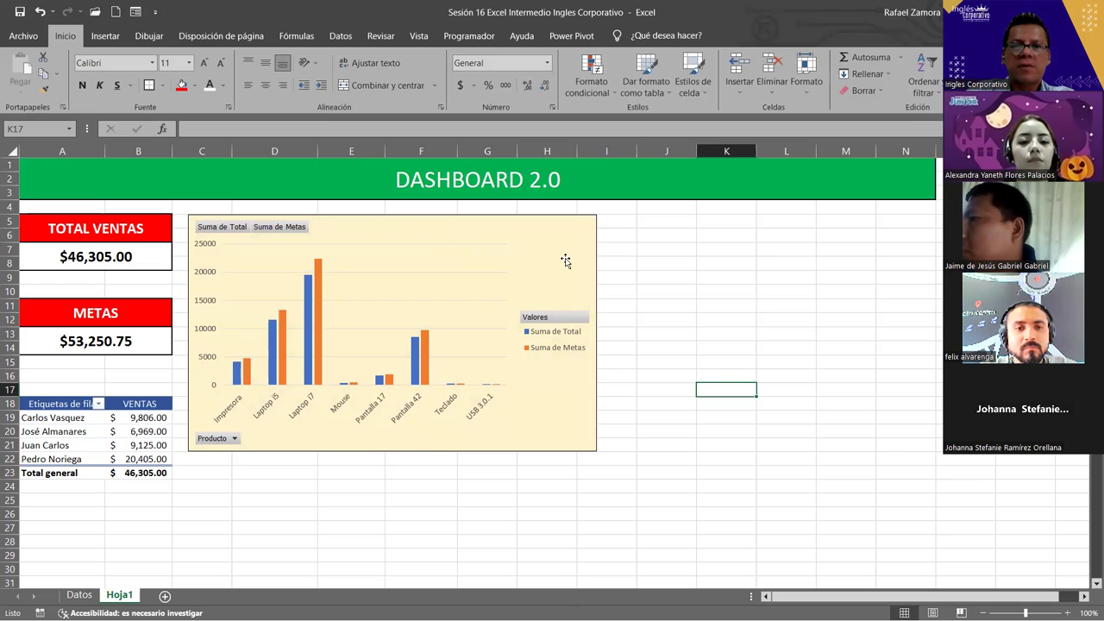
{"action": "right_click", "coordinate": [586, 241]}
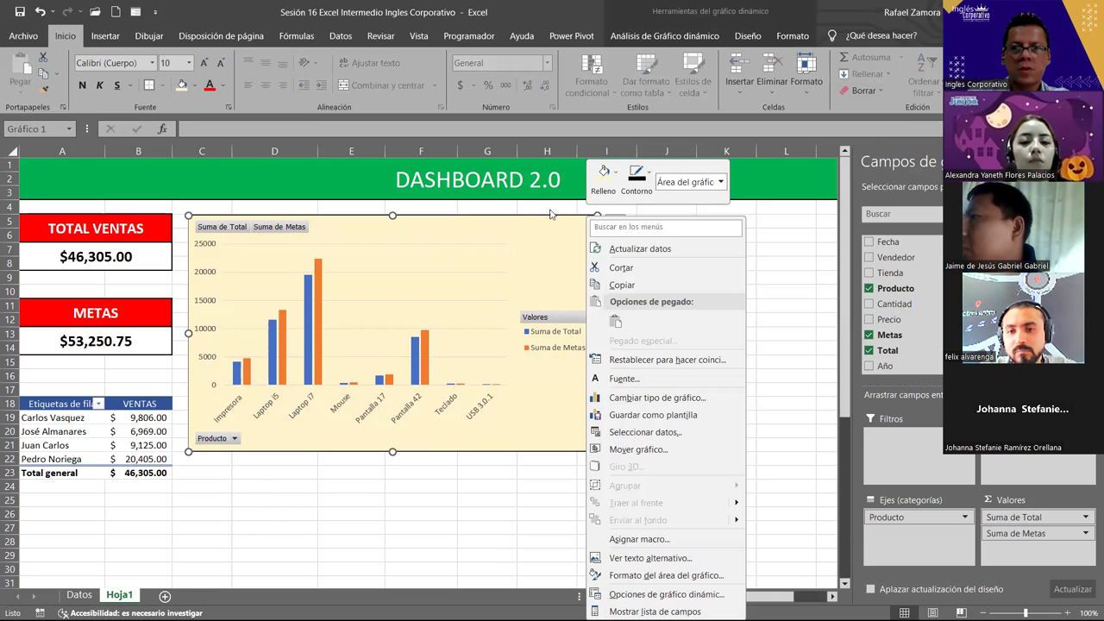
Set the Leyenda position to Arriba through its more-options pane
{"action": "left_click", "coordinate": [615, 224]}
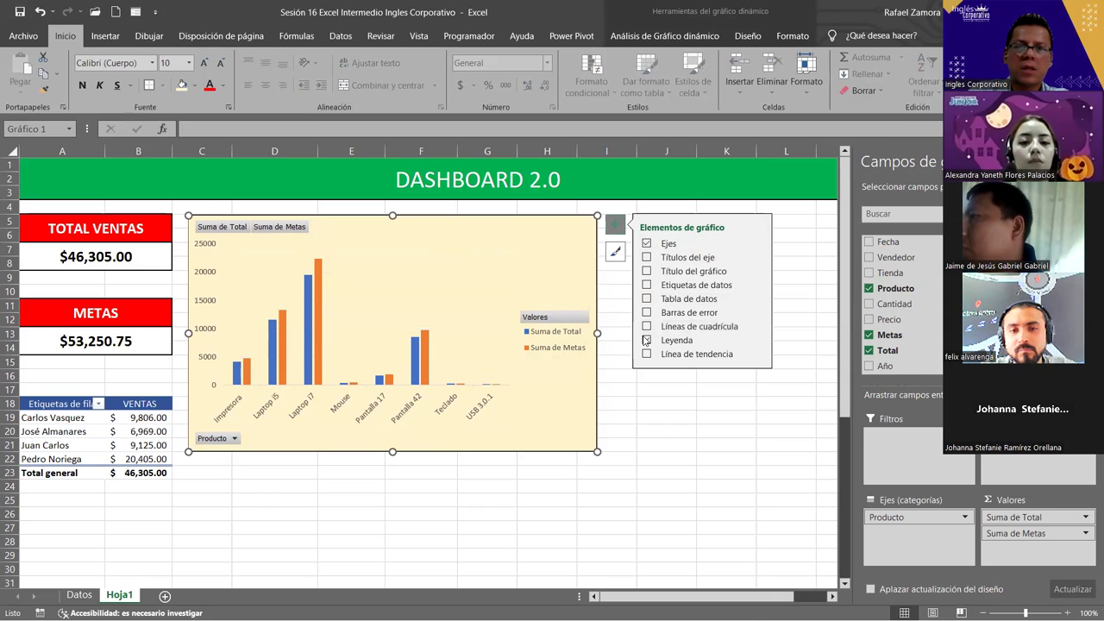
{"action": "left_click", "coordinate": [646, 341]}
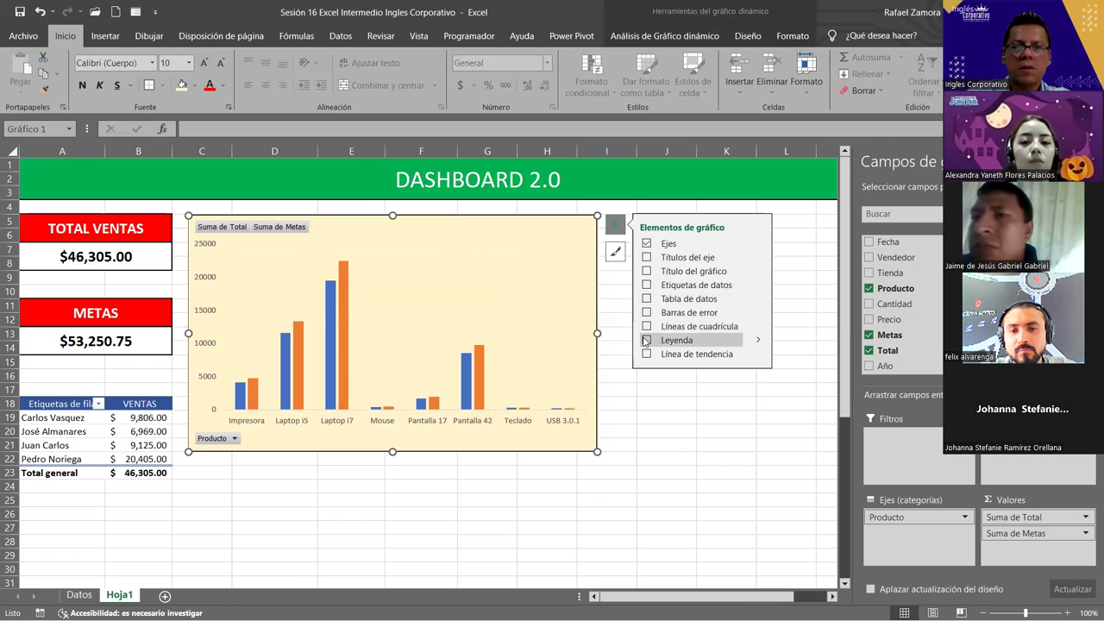
{"action": "left_click", "coordinate": [646, 340]}
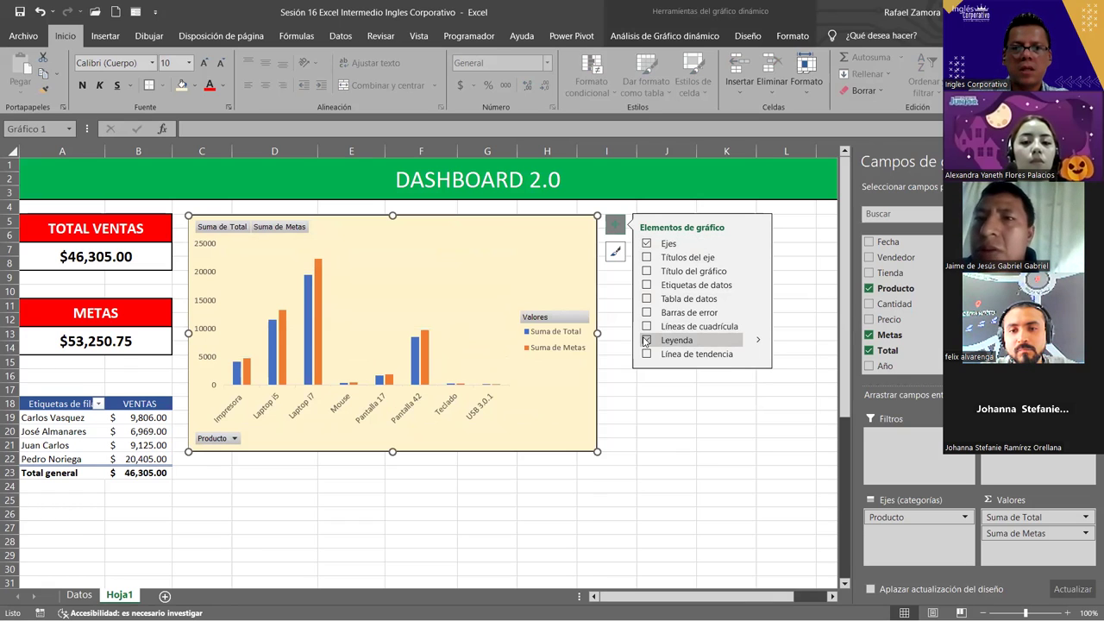
{"action": "left_click", "coordinate": [646, 341]}
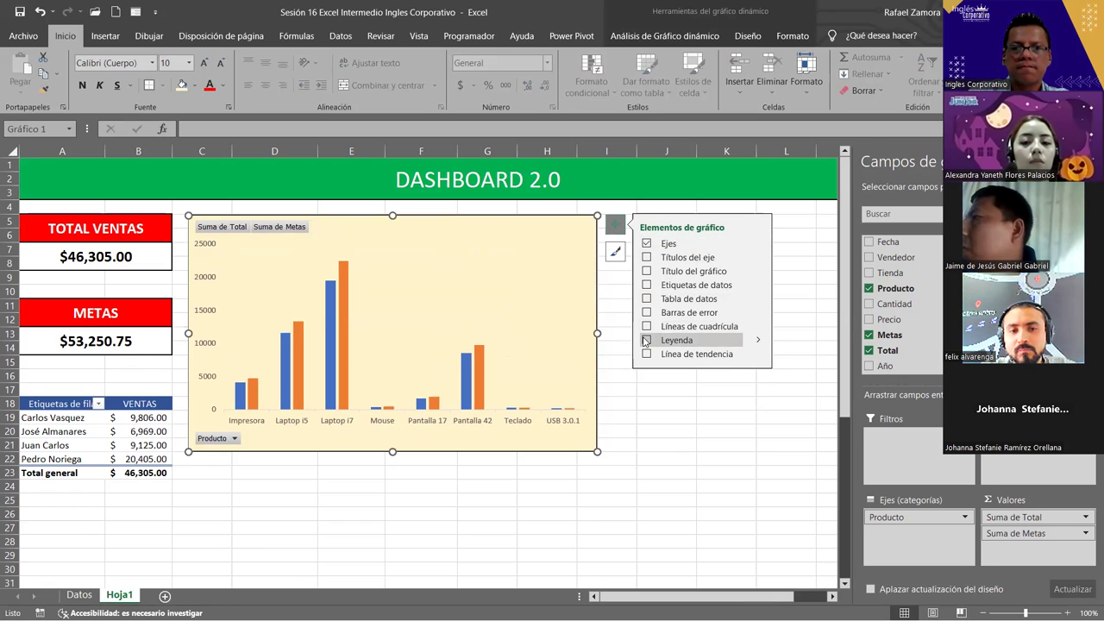
{"action": "left_click", "coordinate": [646, 341]}
{"action": "left_click", "coordinate": [755, 341]}
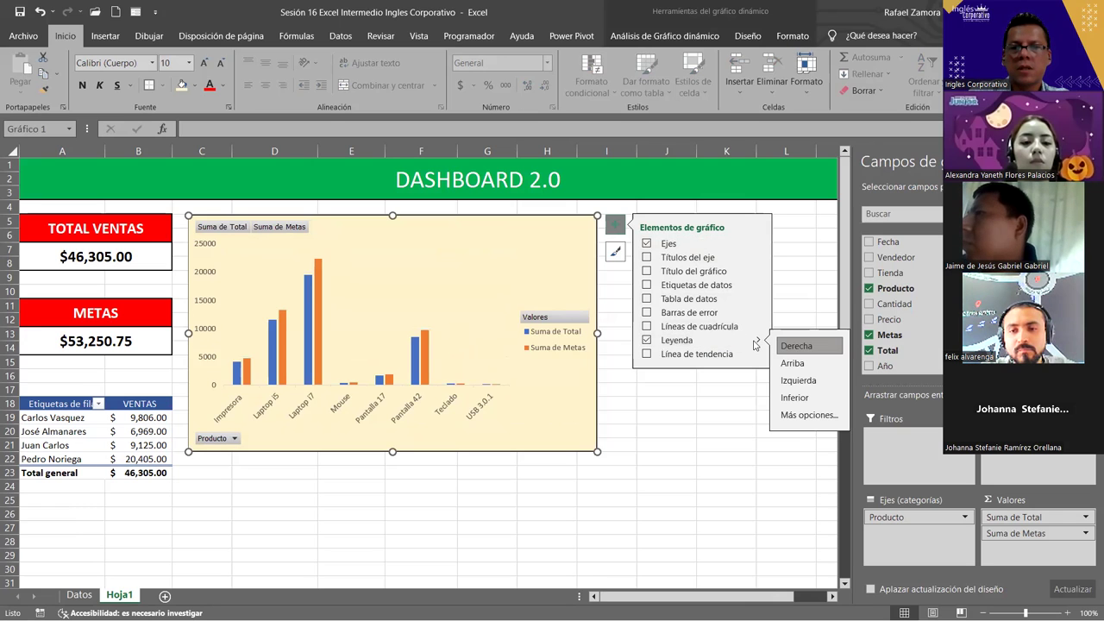
{"action": "left_click", "coordinate": [809, 415]}
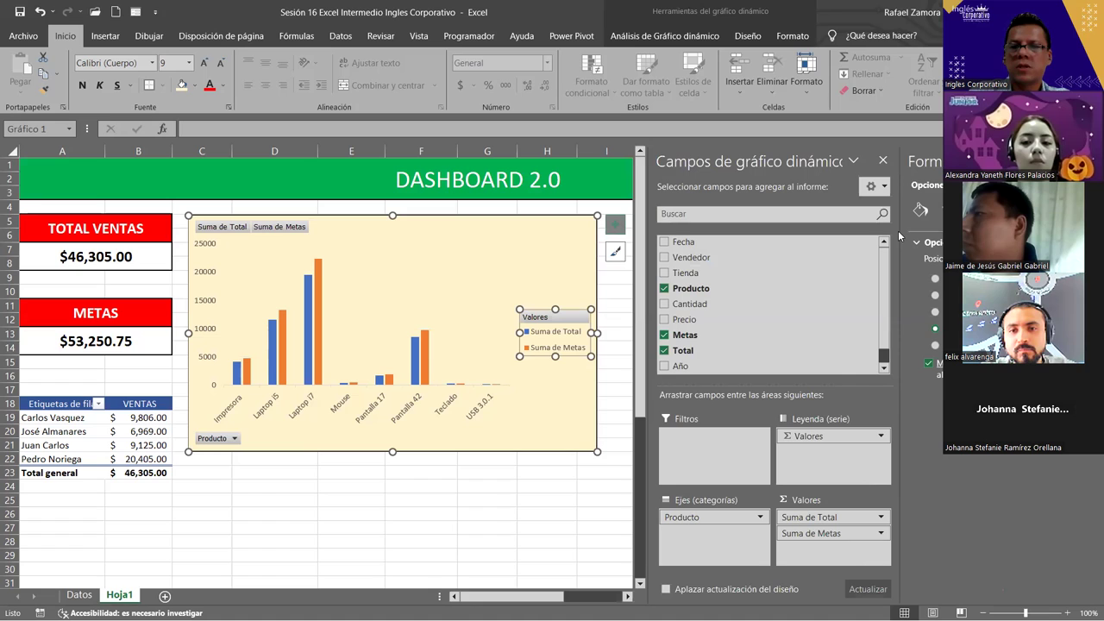
{"action": "left_click", "coordinate": [935, 279]}
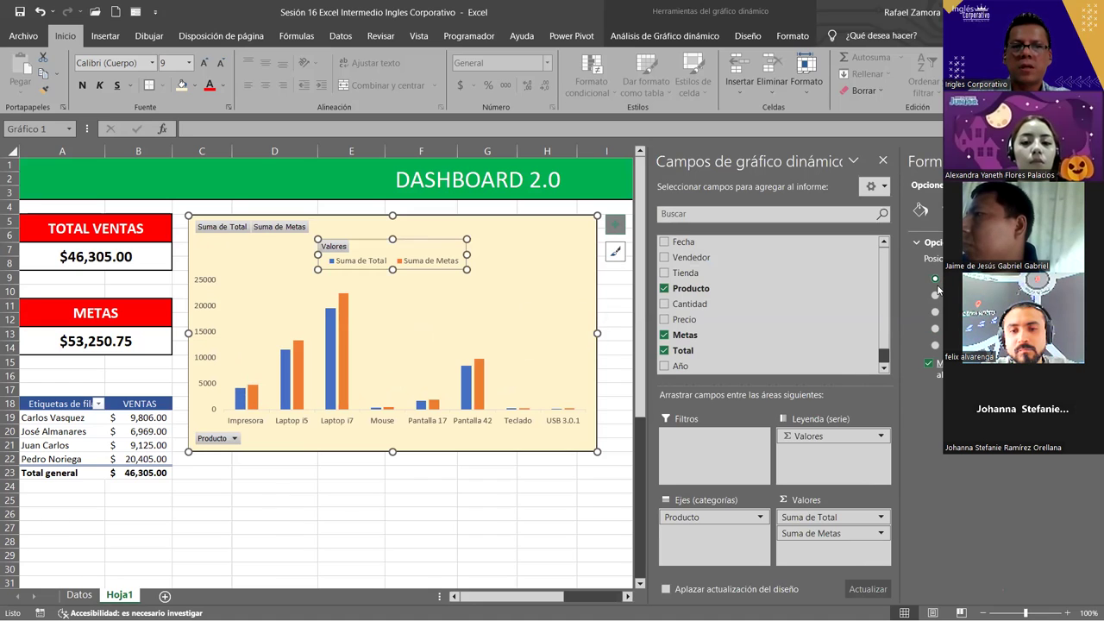
{"action": "left_click", "coordinate": [1088, 161]}
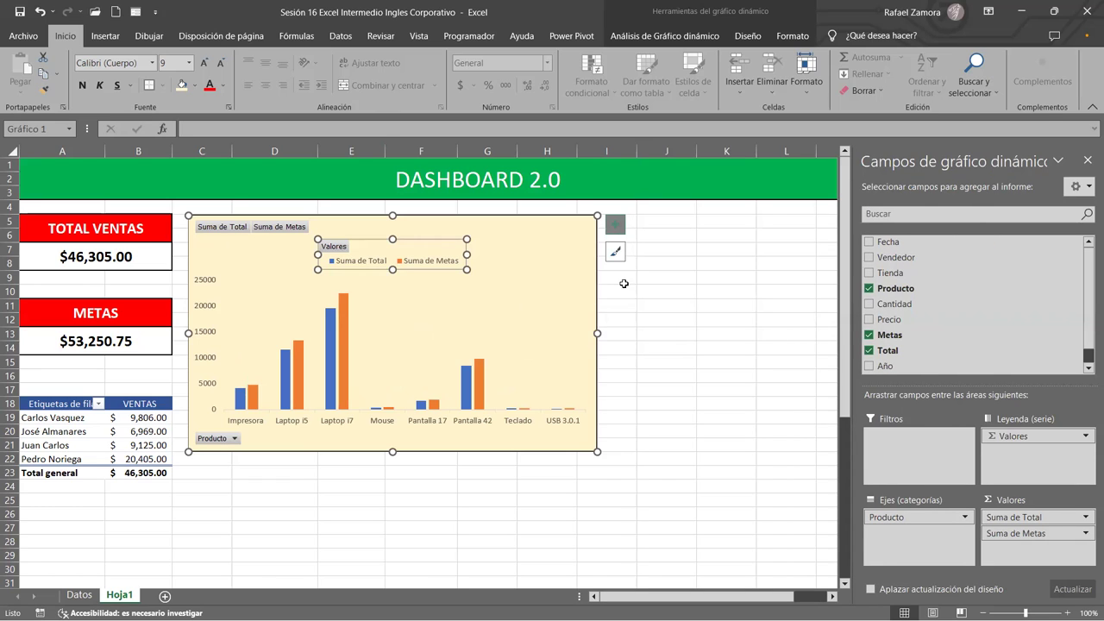
{"action": "left_click", "coordinate": [596, 298]}
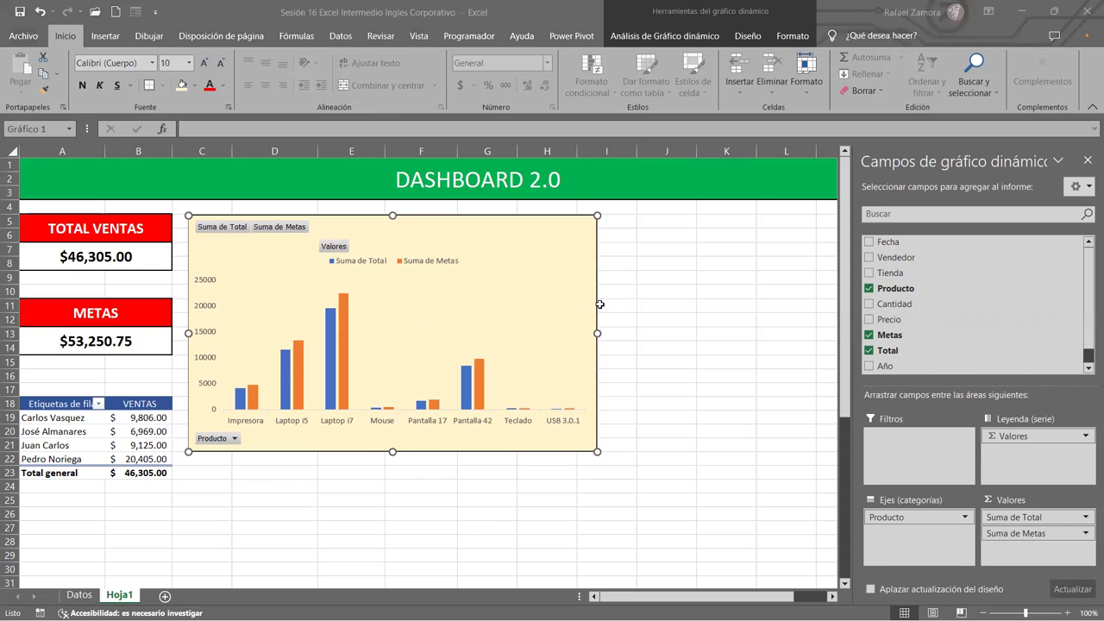
{"action": "left_click", "coordinate": [645, 289]}
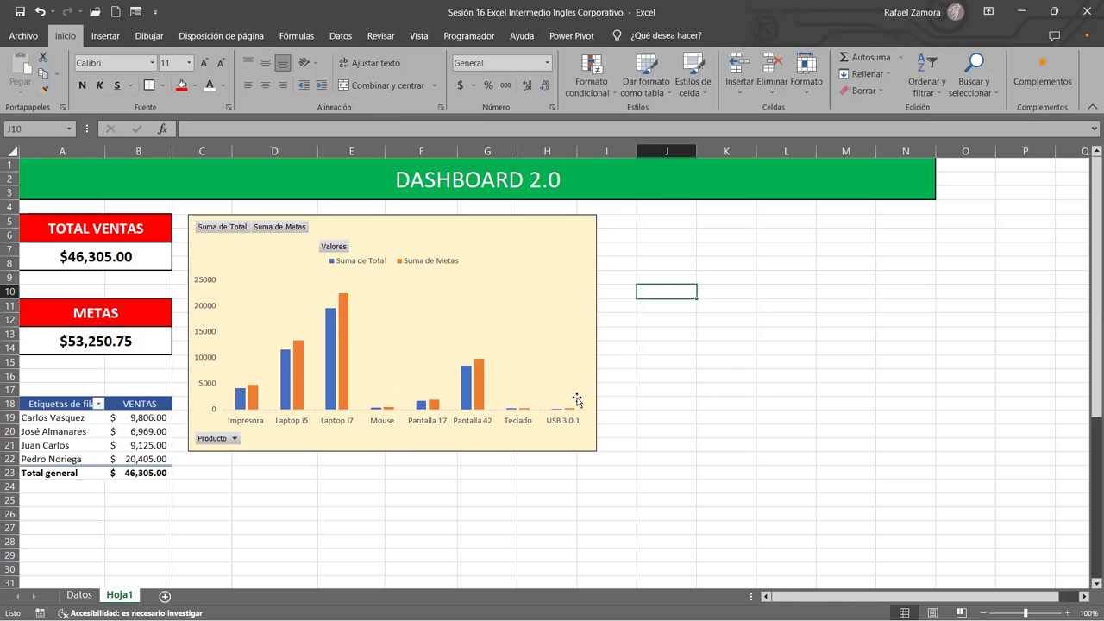
Check the pivot figures in rows 41–50, then reselect the dashboard chart
{"action": "scroll", "coordinate": [571, 400], "scroll_direction": "down", "scroll_amount": 5}
{"action": "scroll", "coordinate": [358, 394], "scroll_direction": "down", "scroll_amount": 3}
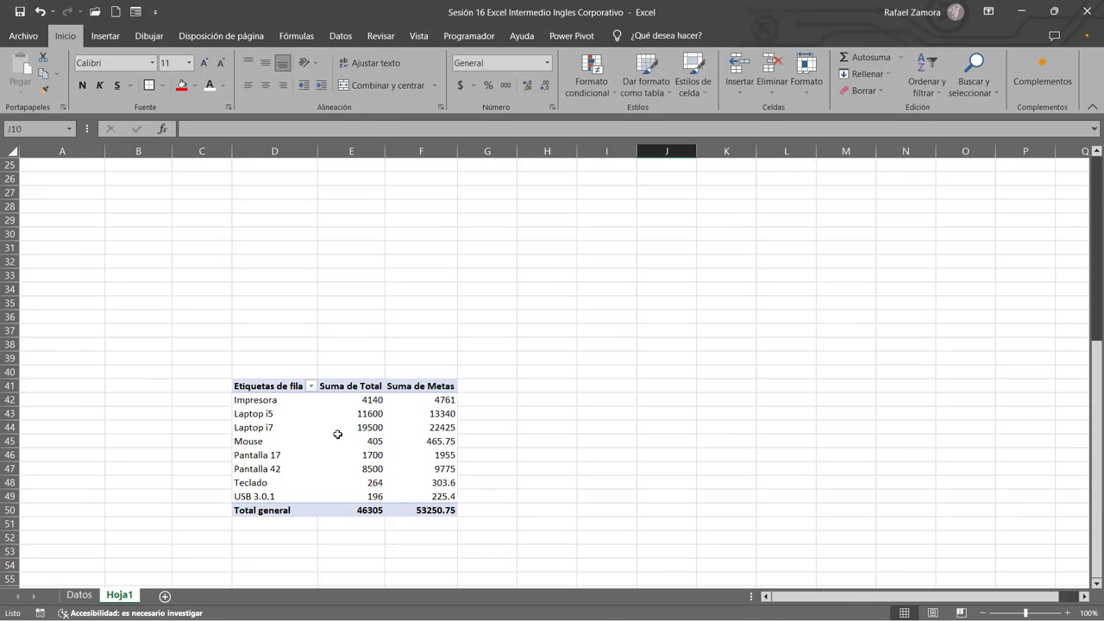
{"action": "scroll", "coordinate": [397, 430], "scroll_direction": "up", "scroll_amount": 4}
{"action": "scroll", "coordinate": [394, 455], "scroll_direction": "up", "scroll_amount": 4}
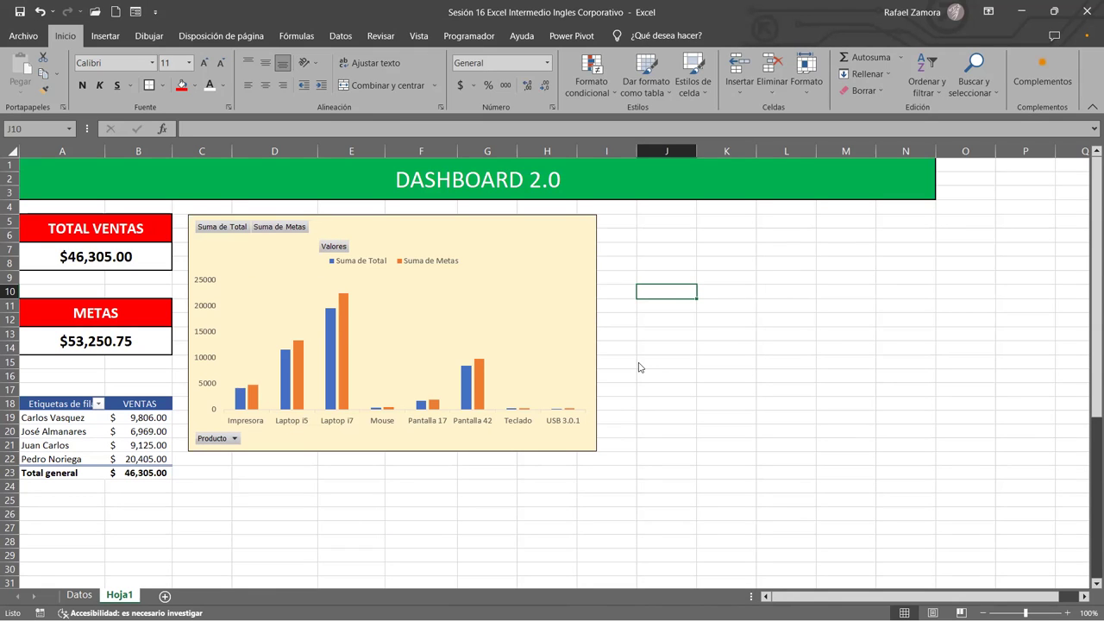
{"action": "left_click", "coordinate": [577, 276]}
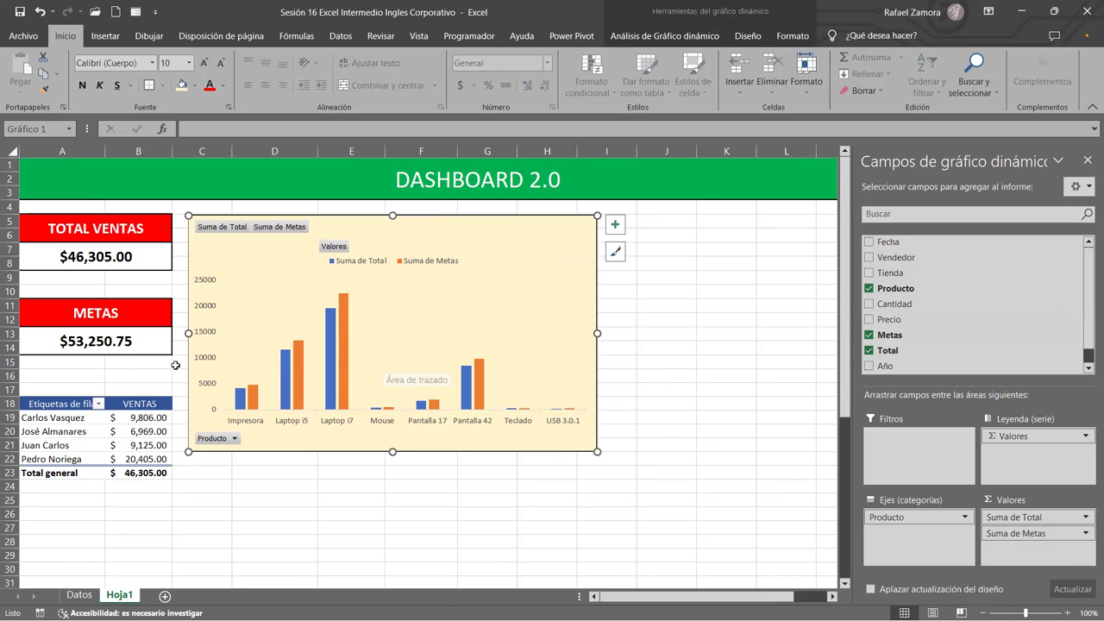
Open Dar formato al eje for the vertical axis and try a 30000 maximum
{"action": "left_click", "coordinate": [212, 312]}
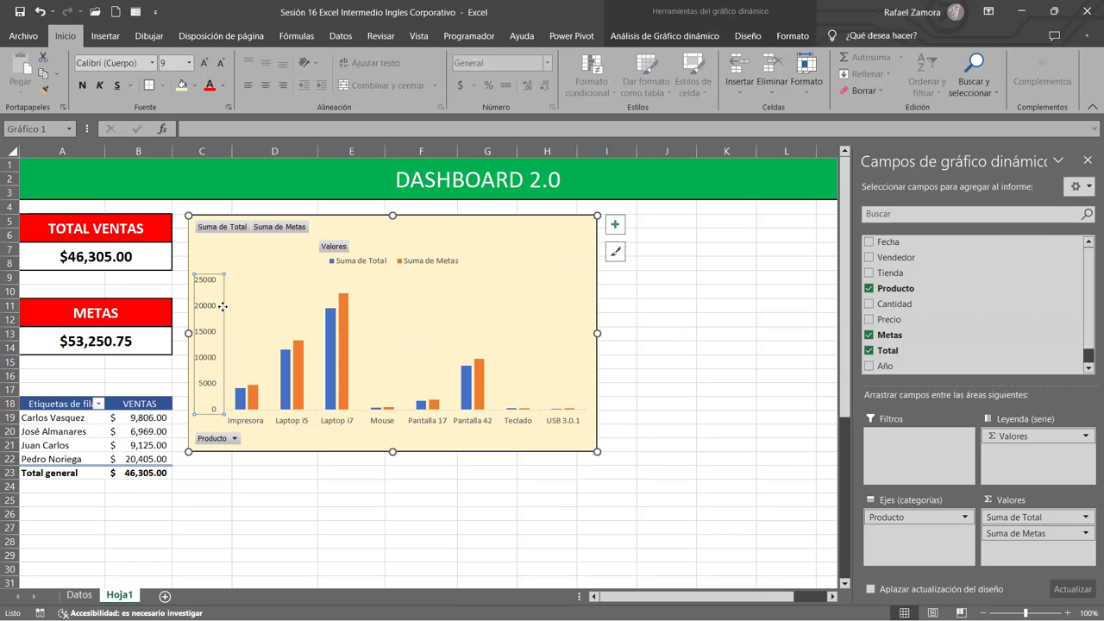
{"action": "right_click", "coordinate": [222, 307]}
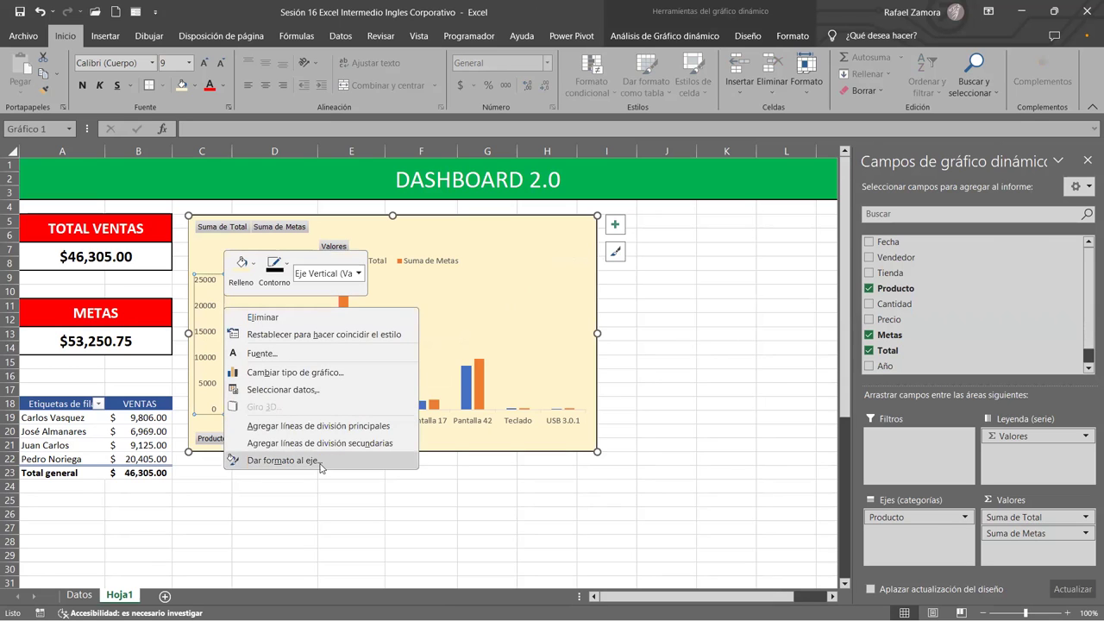
{"action": "left_click", "coordinate": [285, 461]}
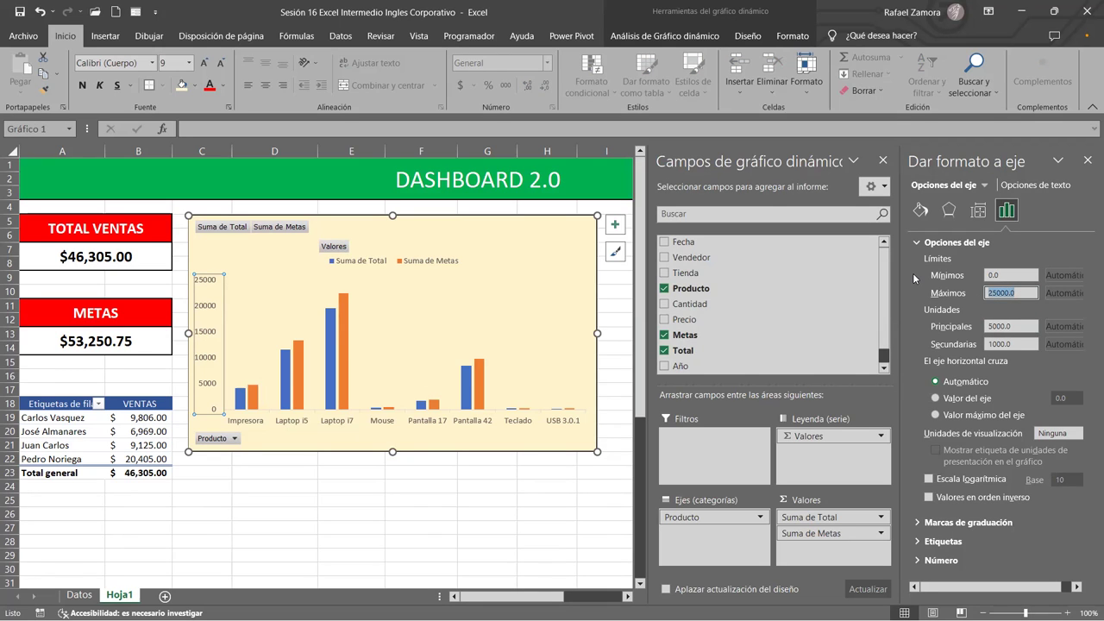
{"action": "type", "text": "3000"}
{"action": "key", "text": "Return"}
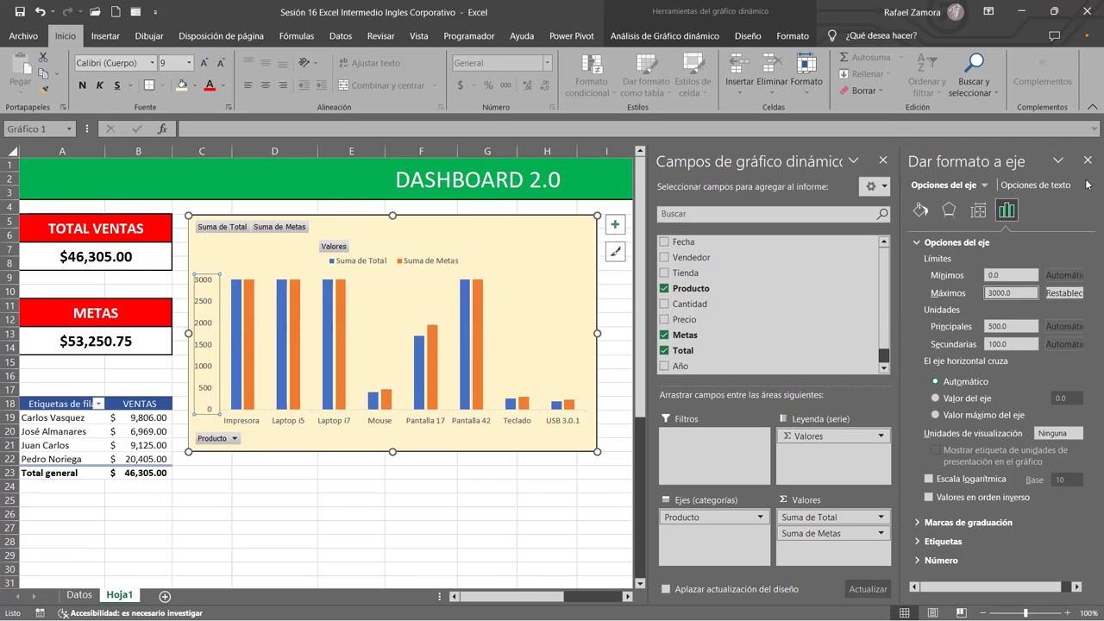
{"action": "double_click", "coordinate": [1026, 294]}
{"action": "type", "text": "30"}
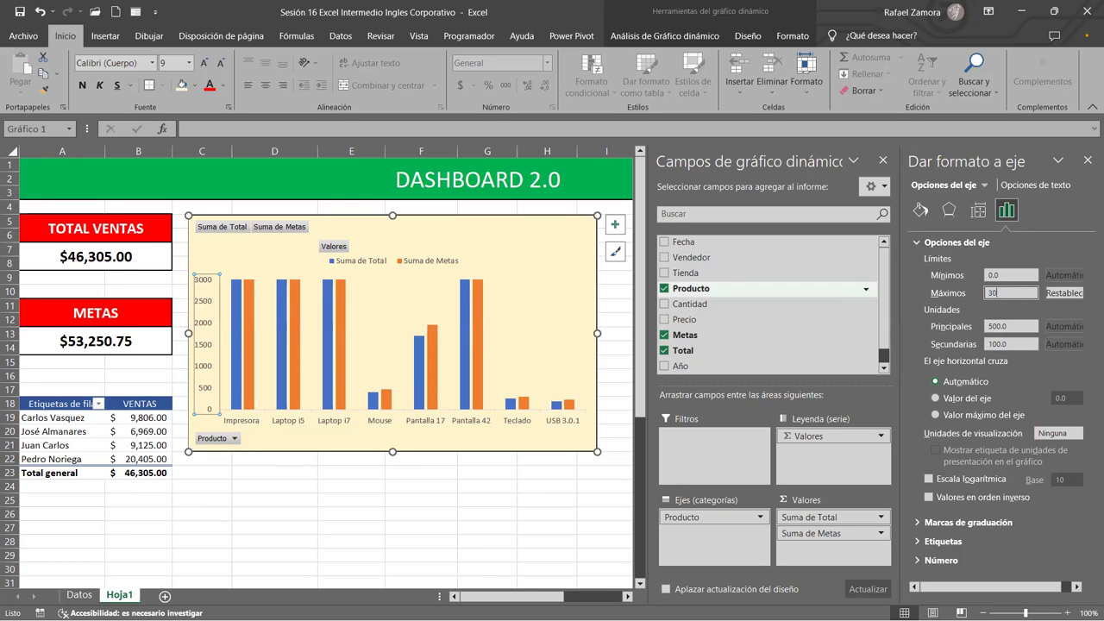
{"action": "key", "text": "Return"}
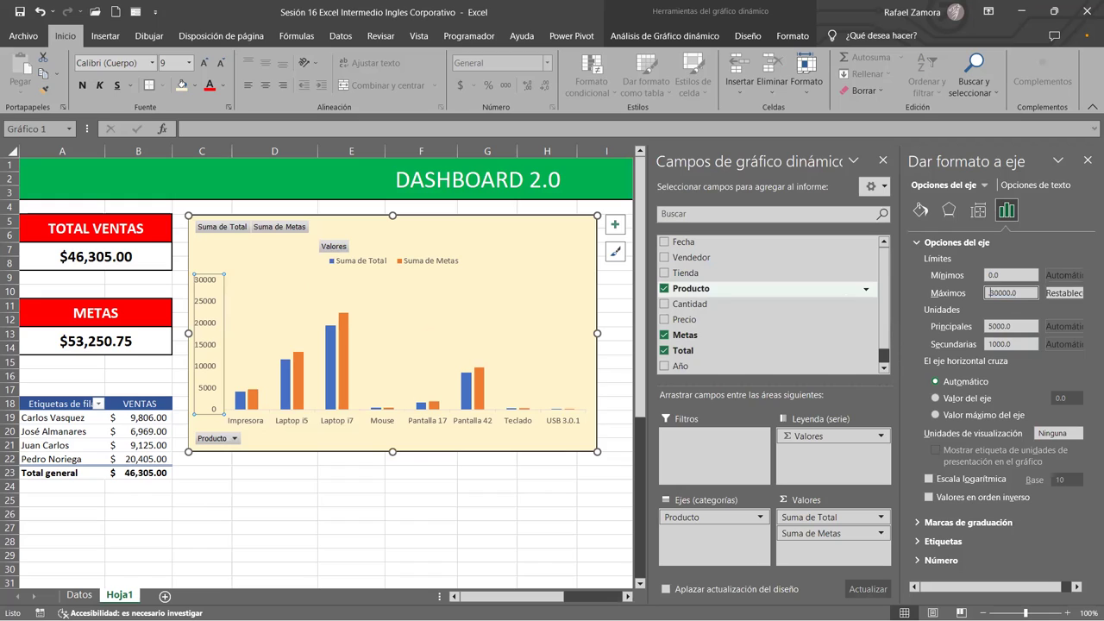
Reset Máximos to Automático and set the Principales unit to 3000
{"action": "left_click", "coordinate": [1017, 329]}
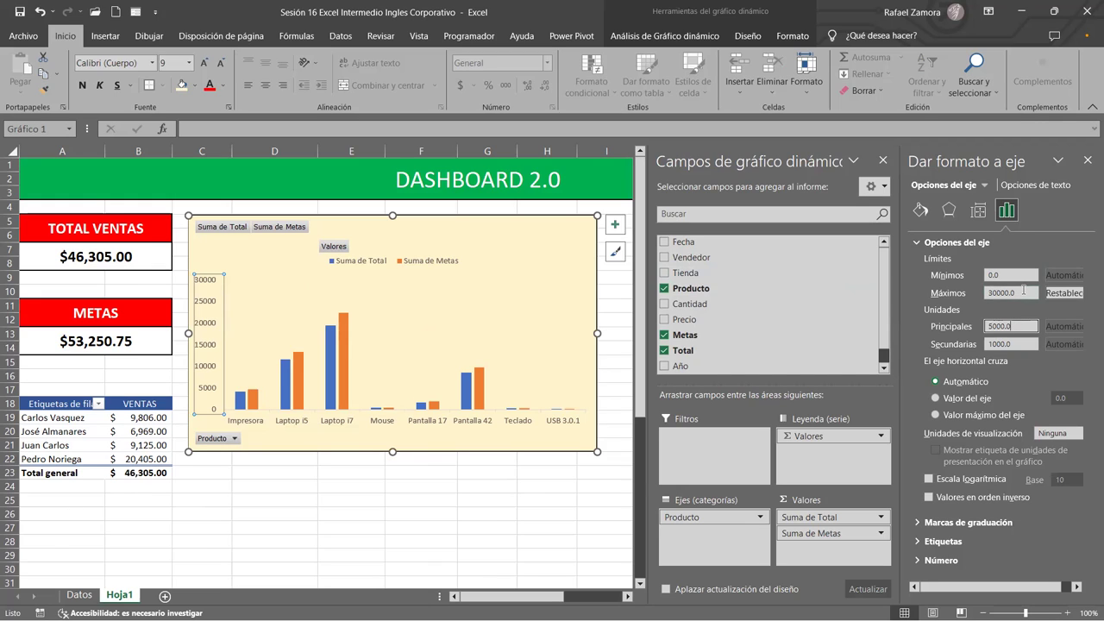
{"action": "left_click", "coordinate": [1024, 291]}
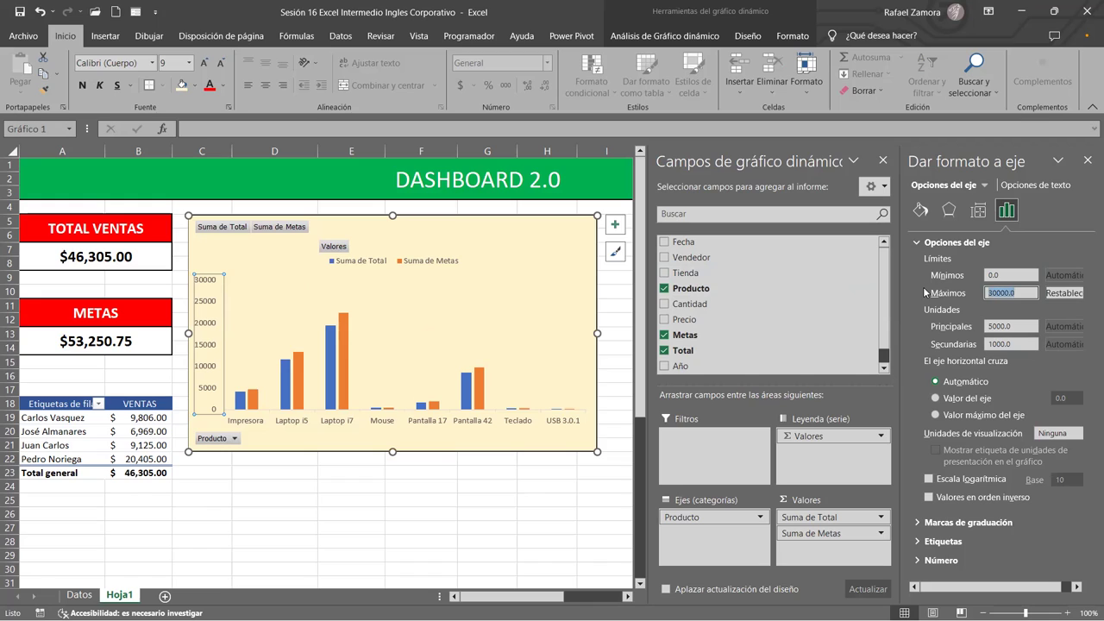
{"action": "type", "text": "60"}
{"action": "left_click", "coordinate": [1064, 293]}
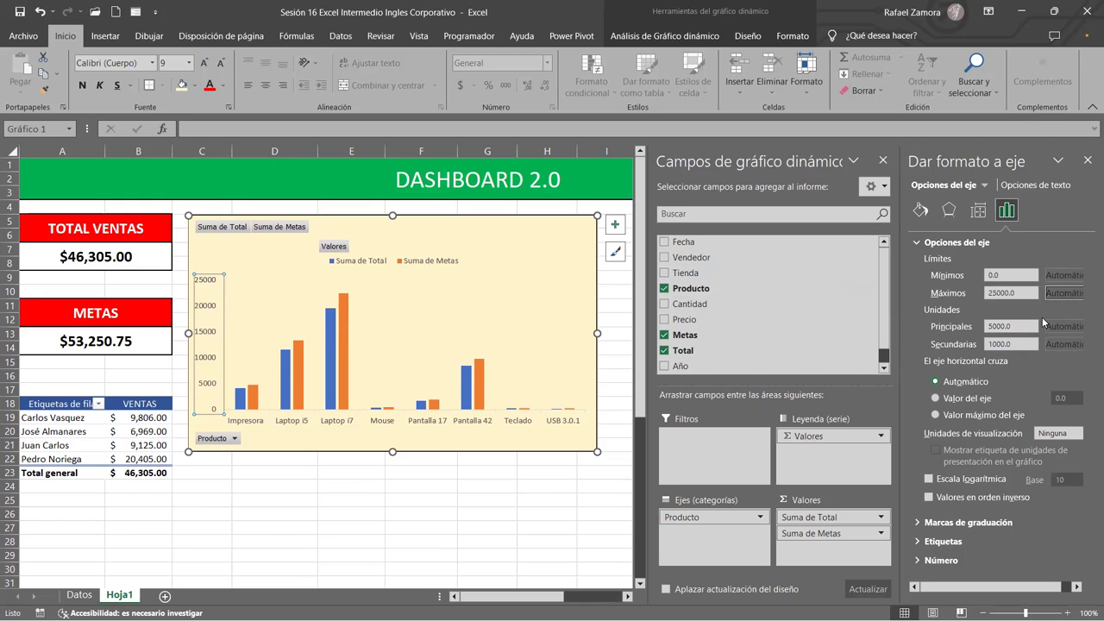
{"action": "left_click", "coordinate": [1023, 325]}
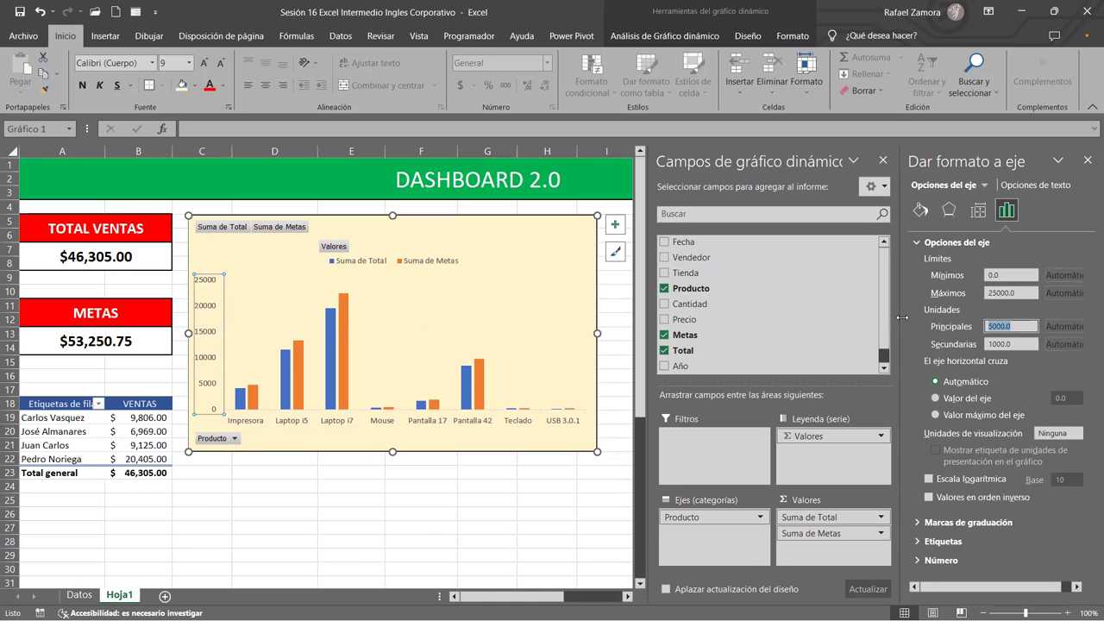
{"action": "type", "text": "30"}
{"action": "key", "text": "Return"}
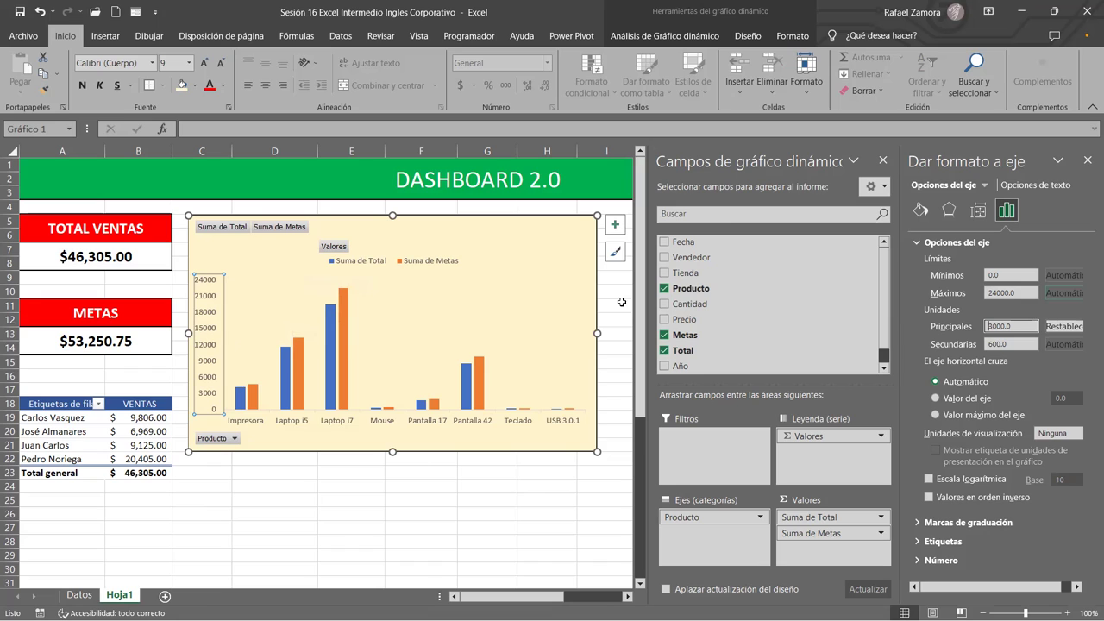
{"action": "left_click", "coordinate": [1086, 161]}
{"action": "left_click", "coordinate": [727, 306]}
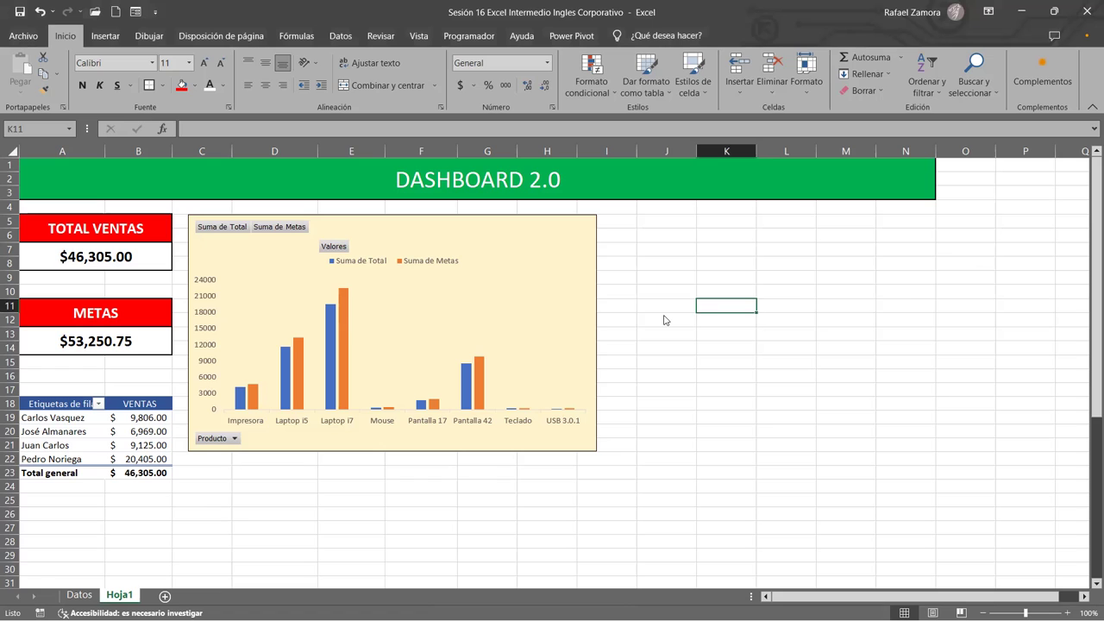
Select the pivot chart and check the Datos sheet's reference dashboard before returning to Hoja1
{"action": "left_click", "coordinate": [595, 275]}
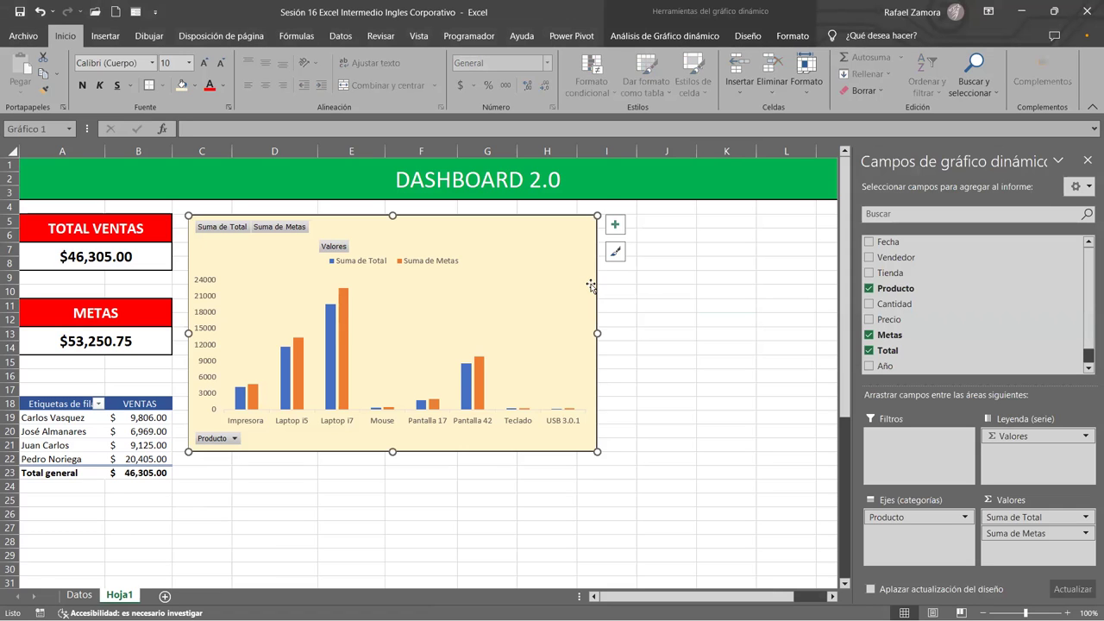
{"action": "left_click", "coordinate": [80, 595]}
{"action": "scroll", "coordinate": [562, 428], "scroll_direction": "down", "scroll_amount": 10}
{"action": "scroll", "coordinate": [561, 428], "scroll_direction": "down", "scroll_amount": 7}
{"action": "scroll", "coordinate": [562, 428], "scroll_direction": "down", "scroll_amount": 5}
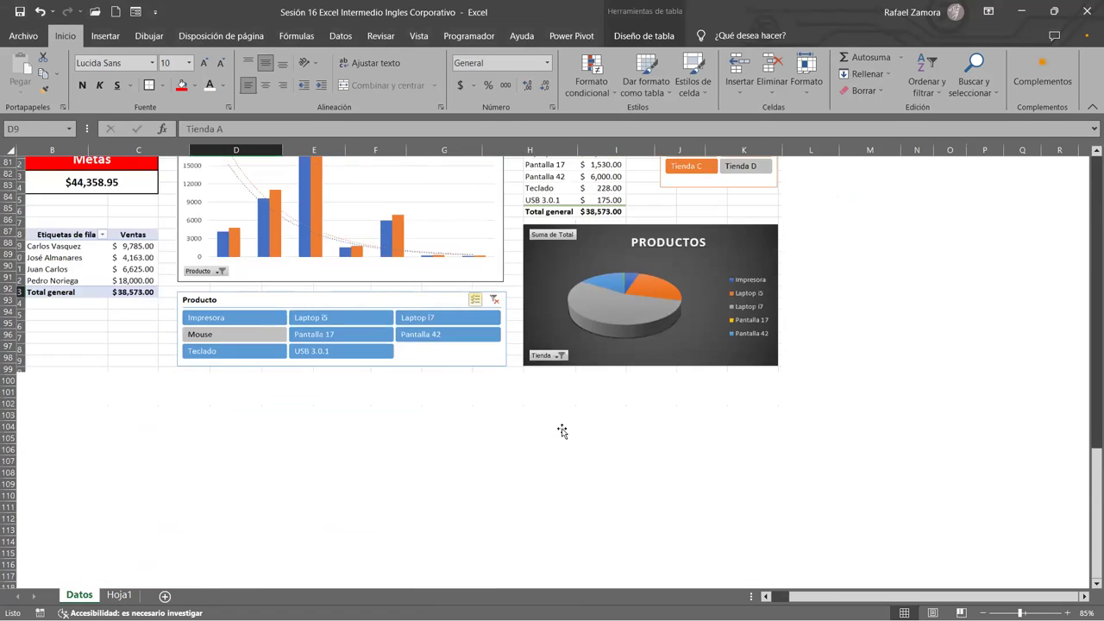
{"action": "scroll", "coordinate": [562, 428], "scroll_direction": "up", "scroll_amount": 4}
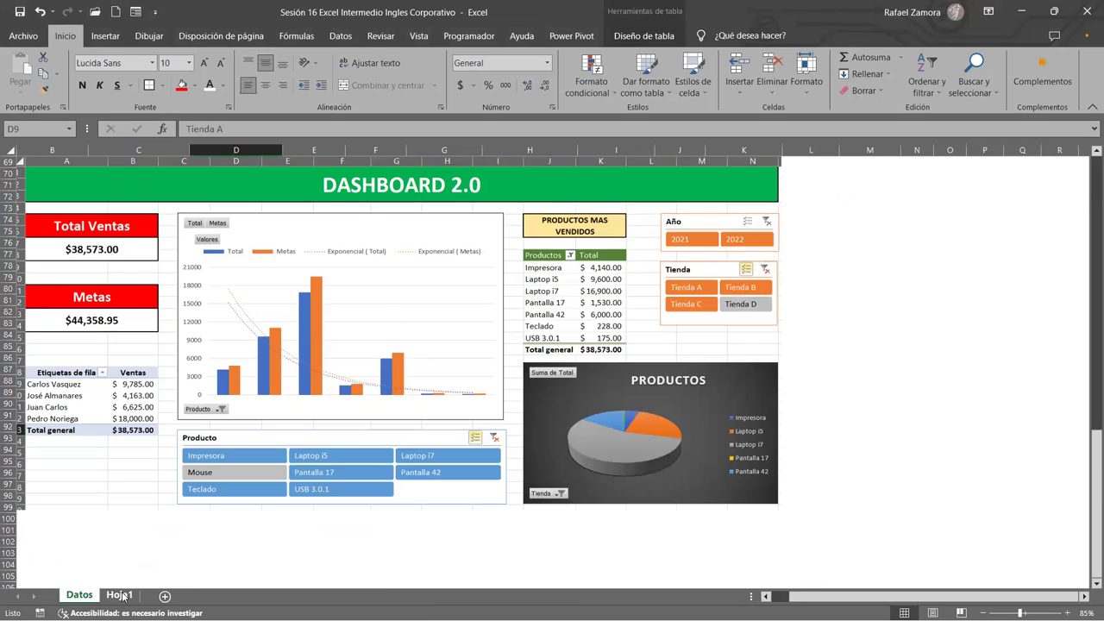
{"action": "left_click", "coordinate": [119, 595]}
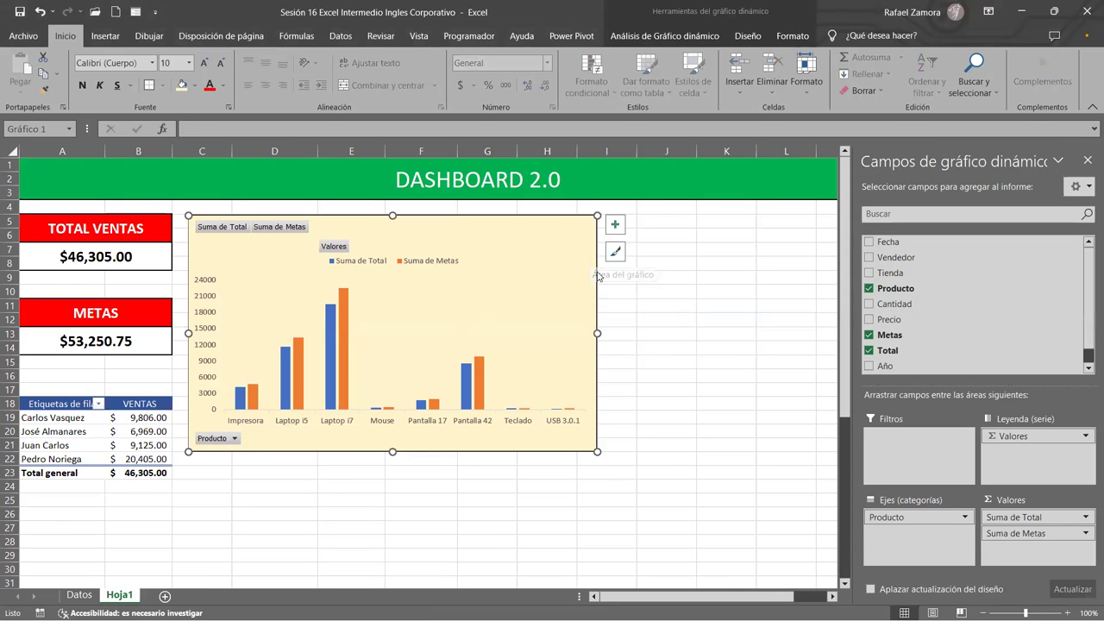
Add a linear trendline for Suma de Total, then another for Suma de Metas
{"action": "left_click", "coordinate": [620, 228]}
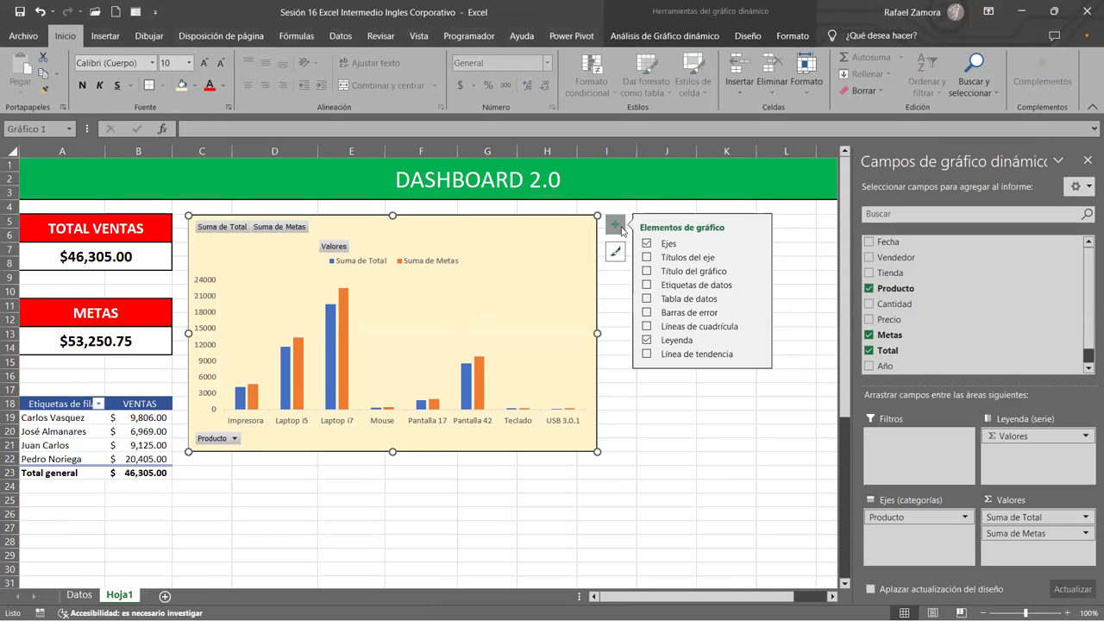
{"action": "left_click", "coordinate": [704, 353]}
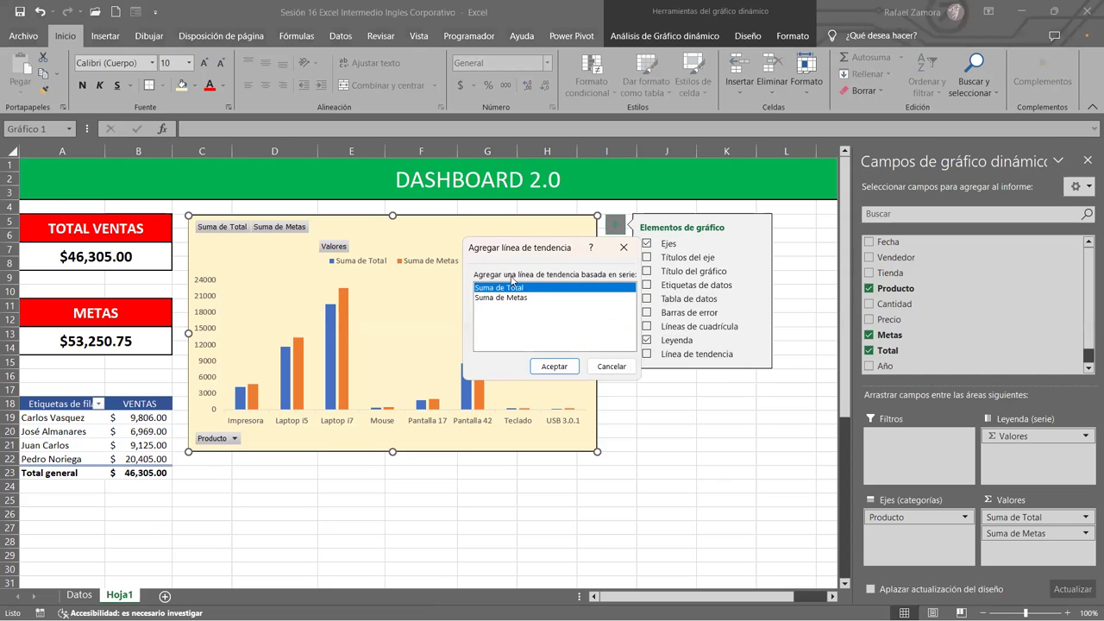
{"action": "left_click", "coordinate": [553, 367]}
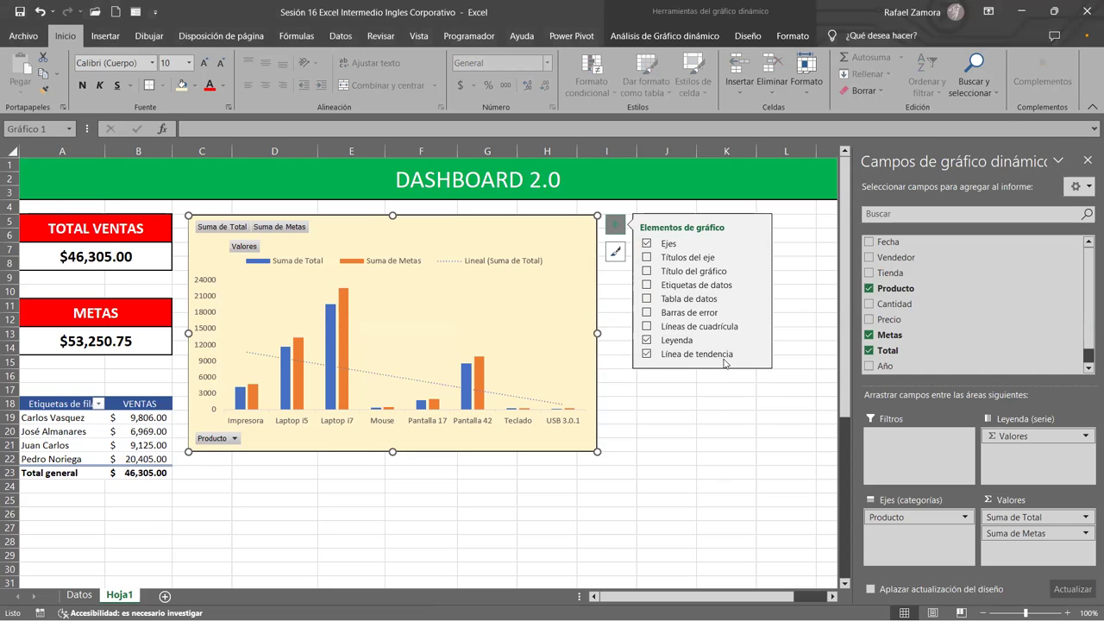
{"action": "left_click", "coordinate": [724, 356]}
{"action": "left_click", "coordinate": [724, 355]}
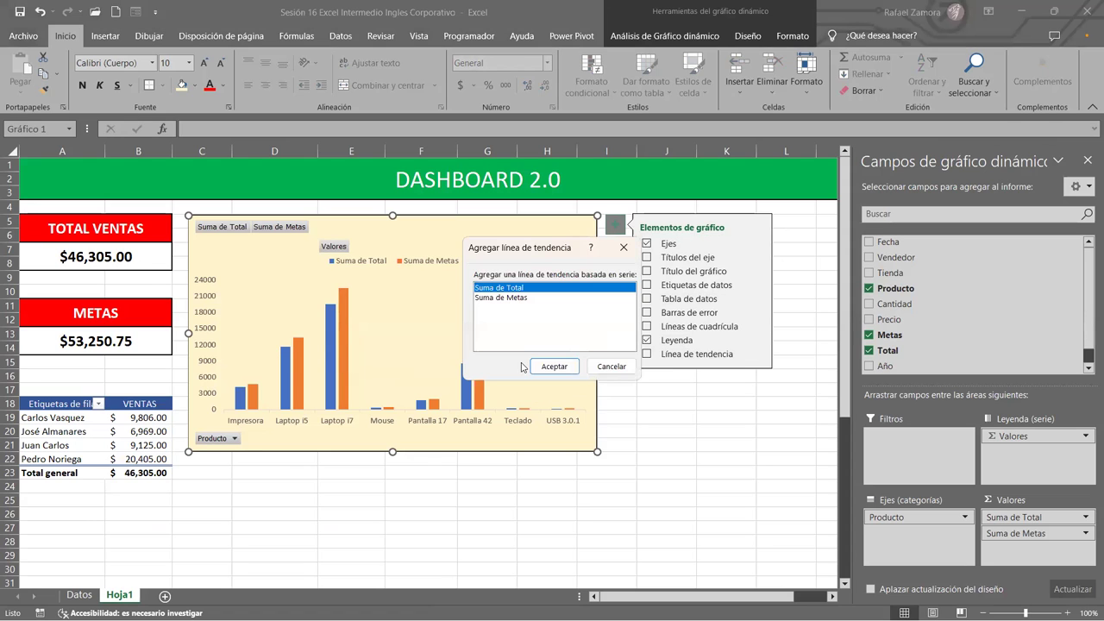
{"action": "left_click", "coordinate": [556, 366]}
{"action": "mouse_move", "coordinate": [759, 355]}
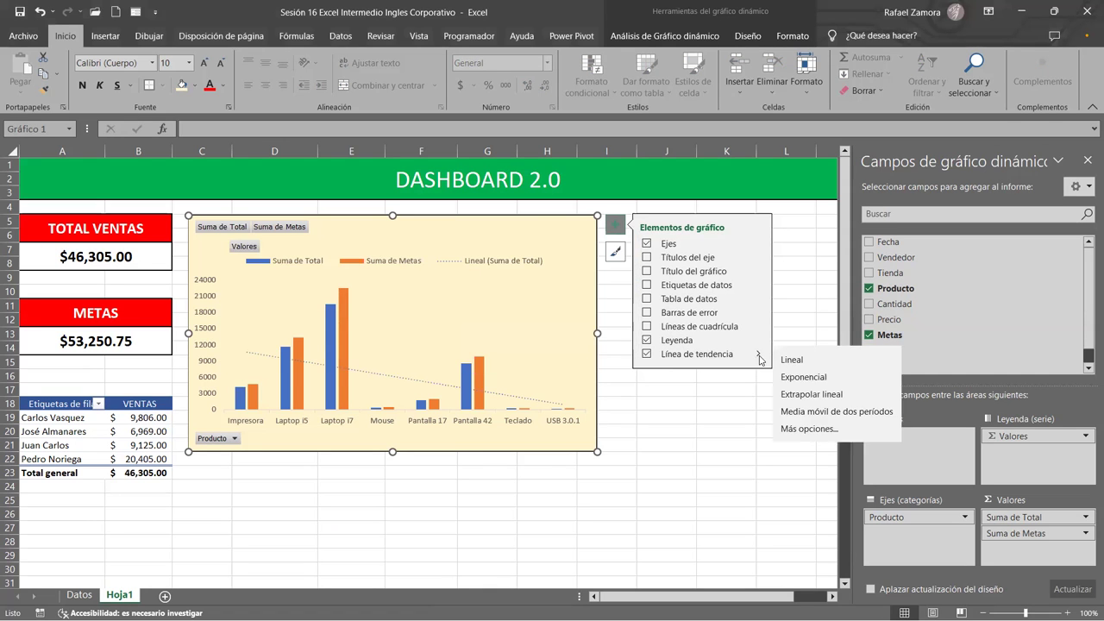
{"action": "left_click", "coordinate": [798, 435]}
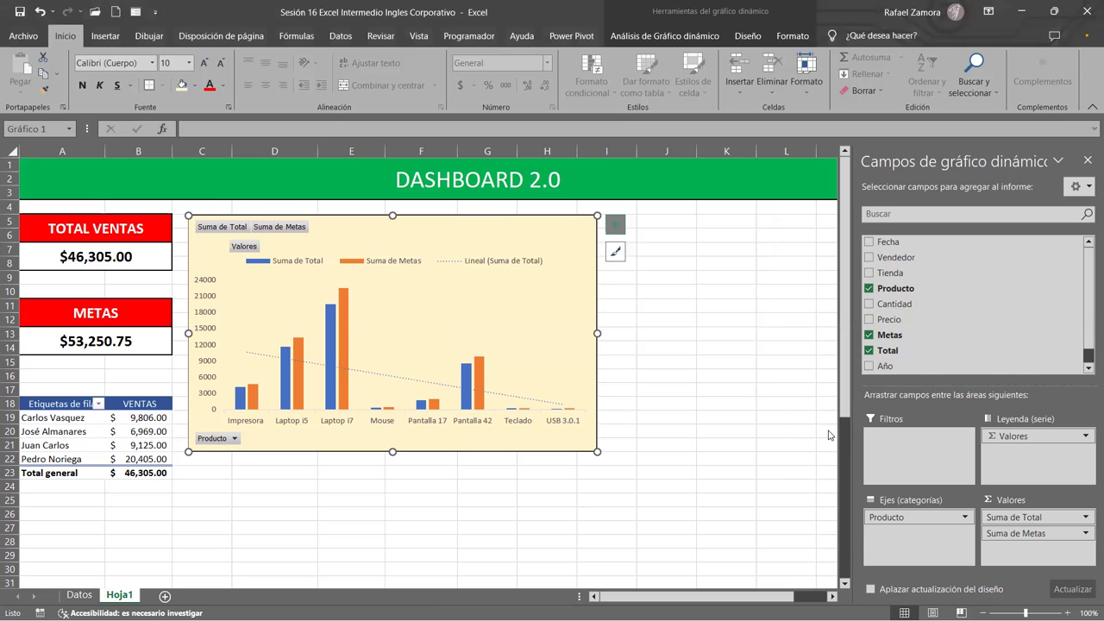
{"action": "left_click", "coordinate": [522, 300]}
{"action": "left_click", "coordinate": [574, 367]}
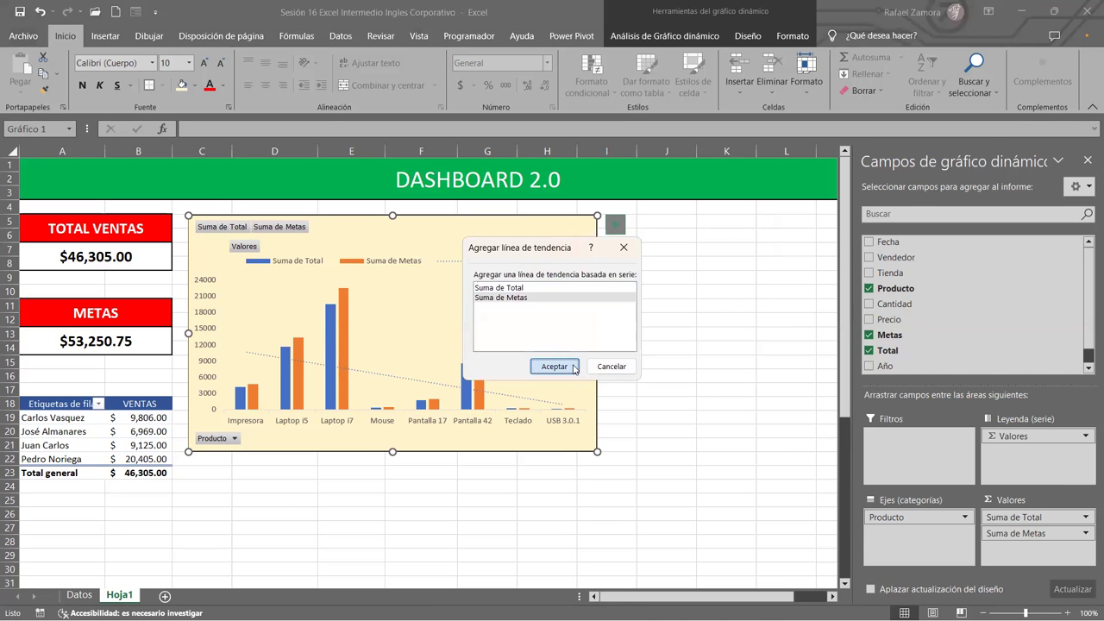
{"action": "left_click", "coordinate": [573, 368]}
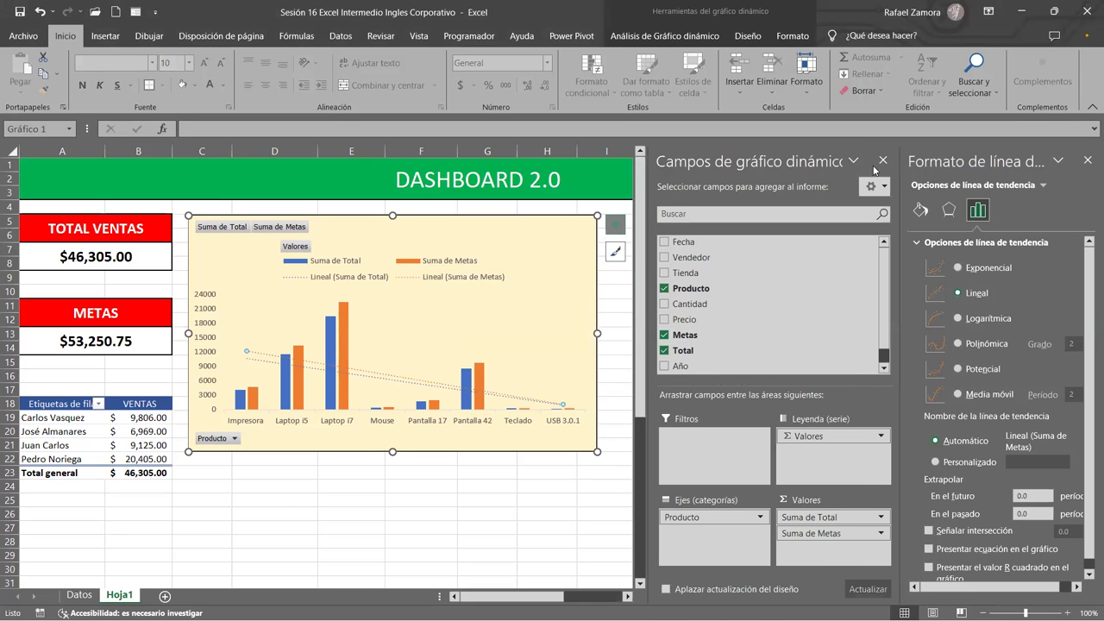
Set the Metas and Total trendlines to Exponencial and close the format pane
{"action": "left_click", "coordinate": [959, 269]}
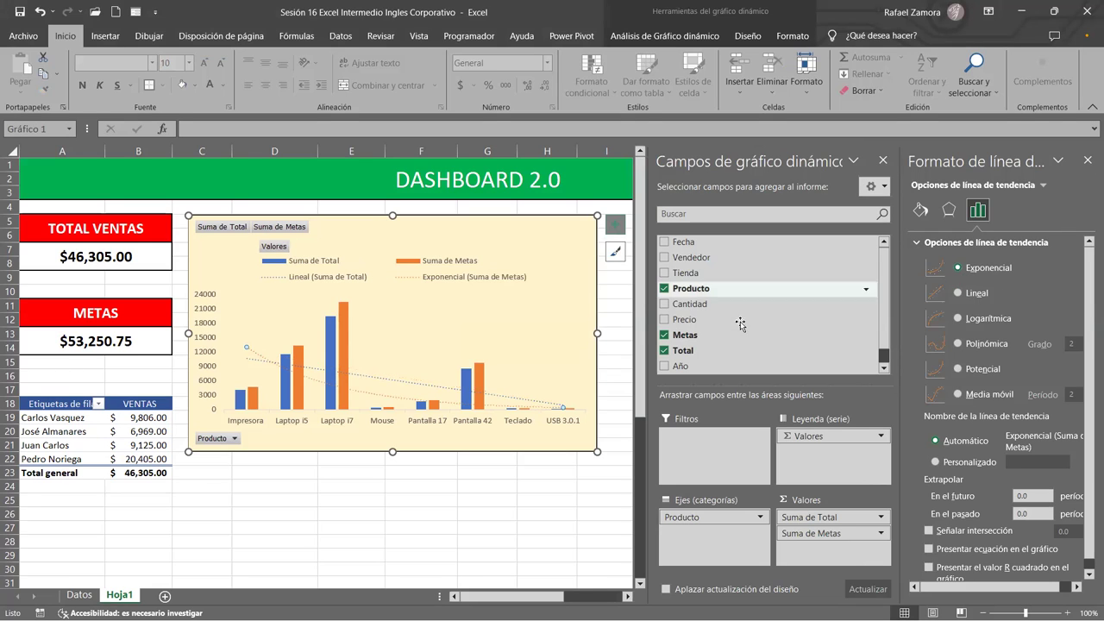
{"action": "left_click", "coordinate": [414, 392]}
{"action": "left_click", "coordinate": [426, 387]}
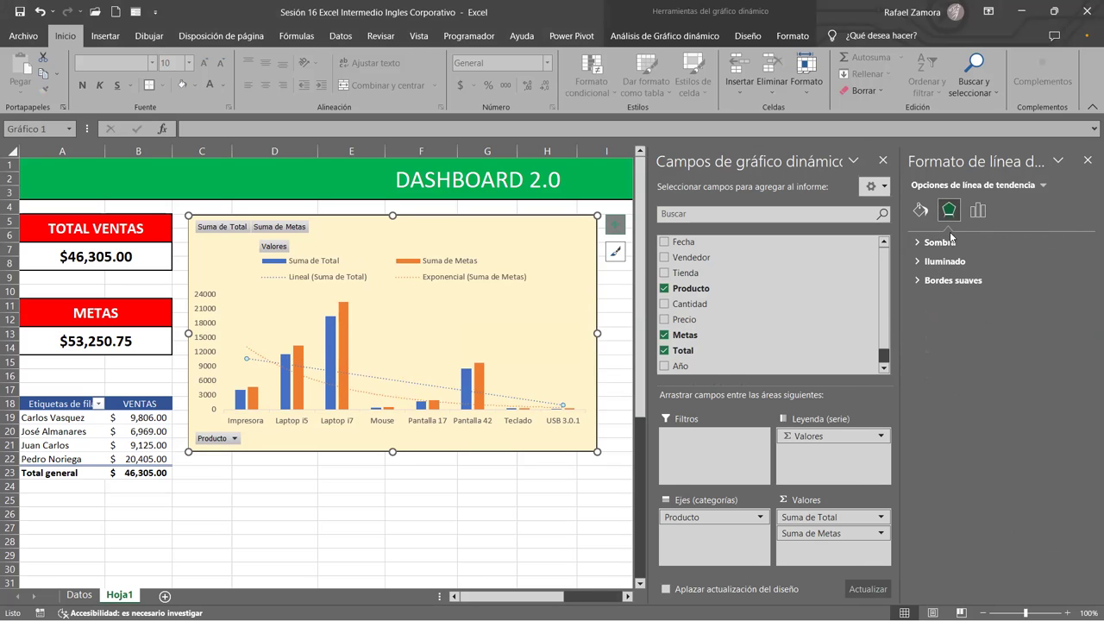
{"action": "left_click", "coordinate": [980, 217]}
{"action": "left_click", "coordinate": [990, 268]}
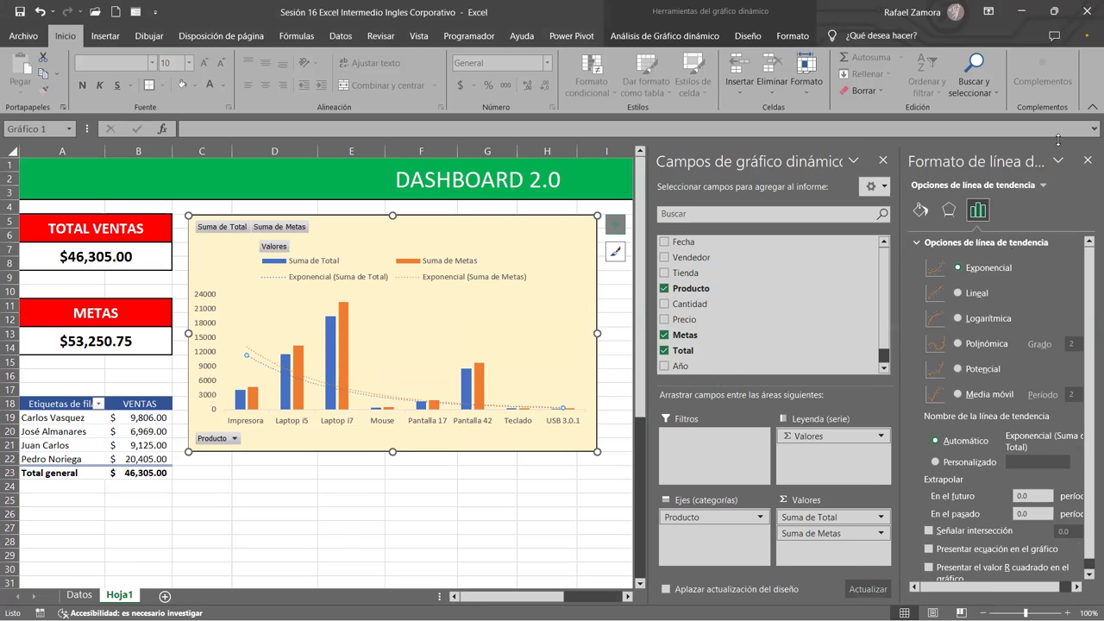
{"action": "left_click", "coordinate": [1087, 160]}
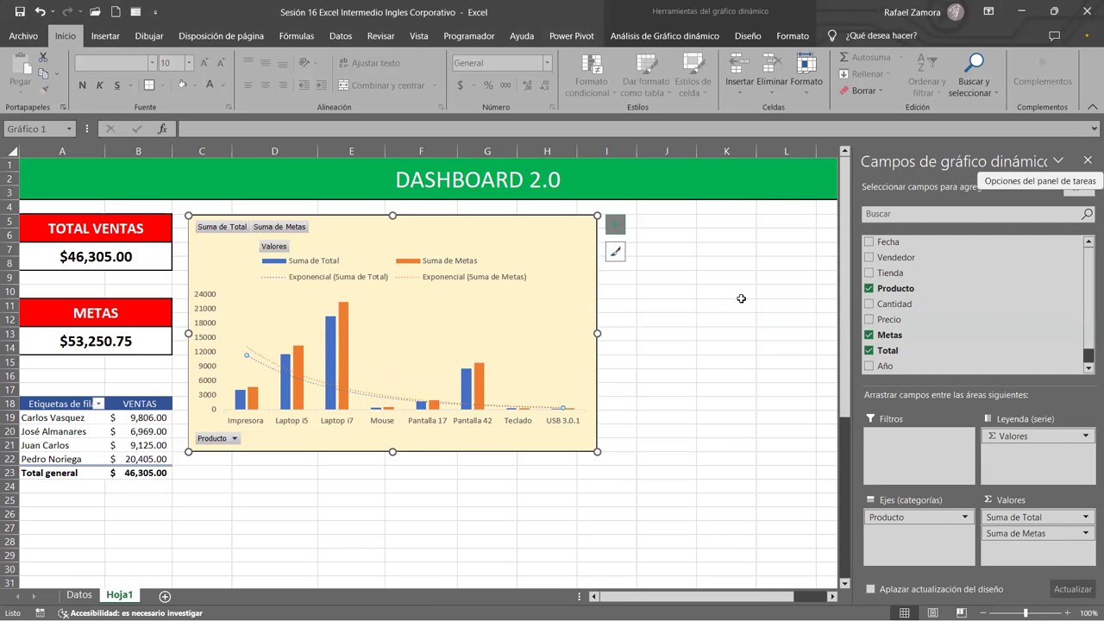
{"action": "left_click", "coordinate": [694, 343]}
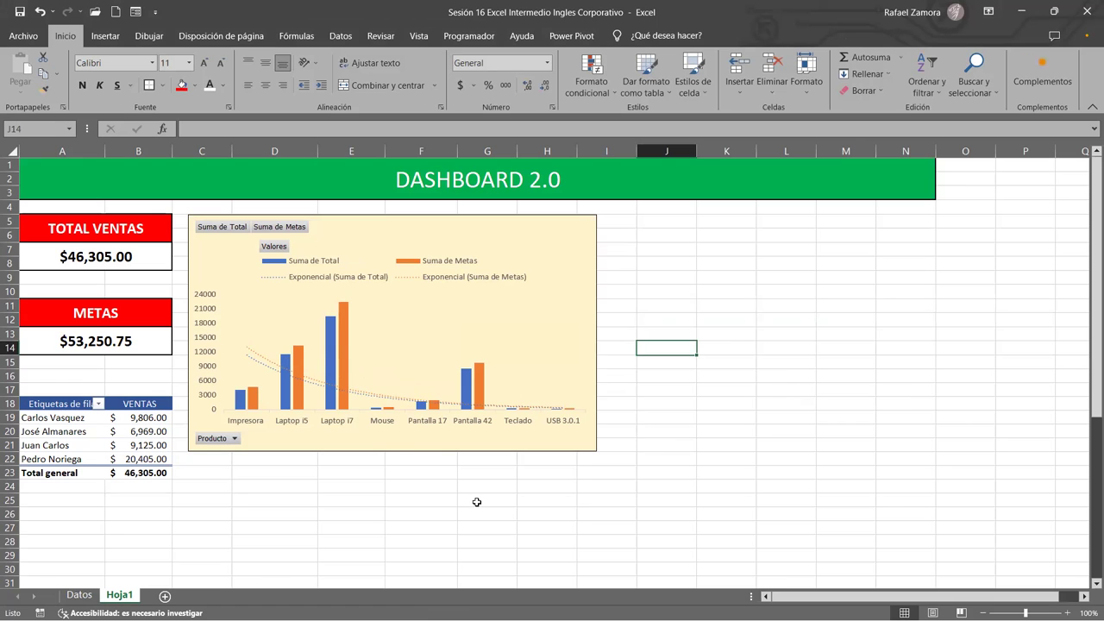
{"action": "left_click", "coordinate": [95, 583]}
{"action": "left_click", "coordinate": [86, 596]}
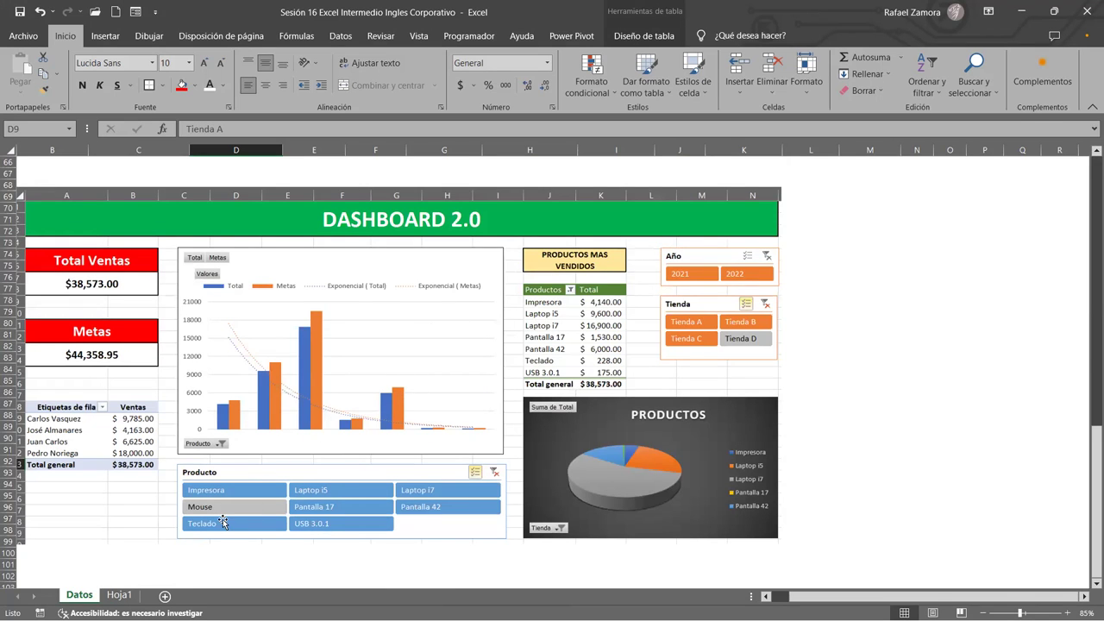
{"action": "scroll", "coordinate": [279, 426], "scroll_direction": "up", "scroll_amount": 20}
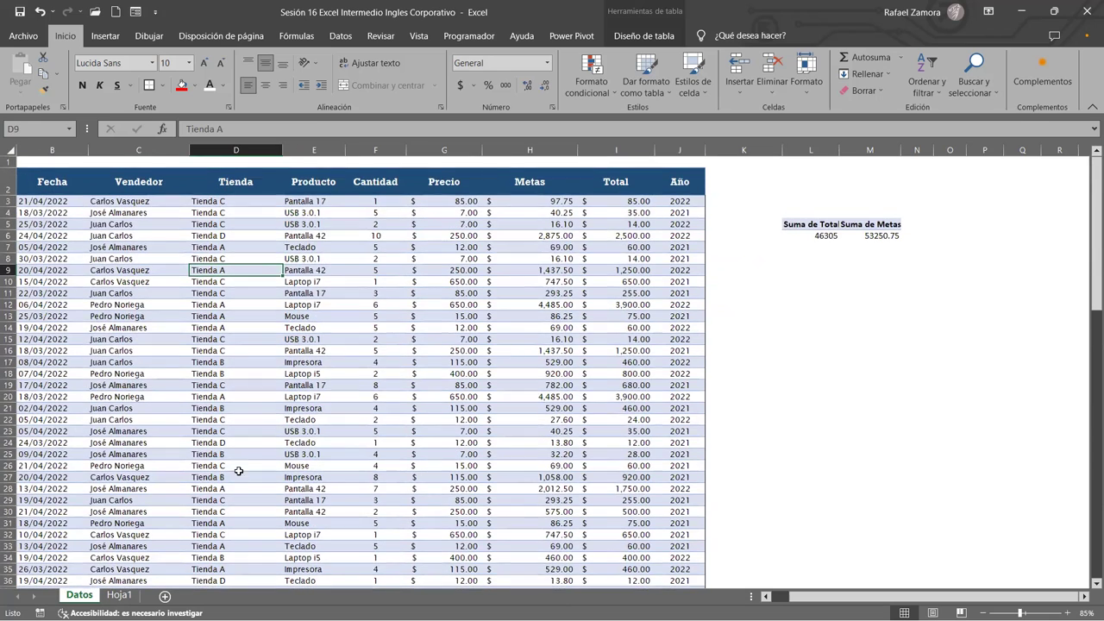
{"action": "left_click", "coordinate": [121, 596]}
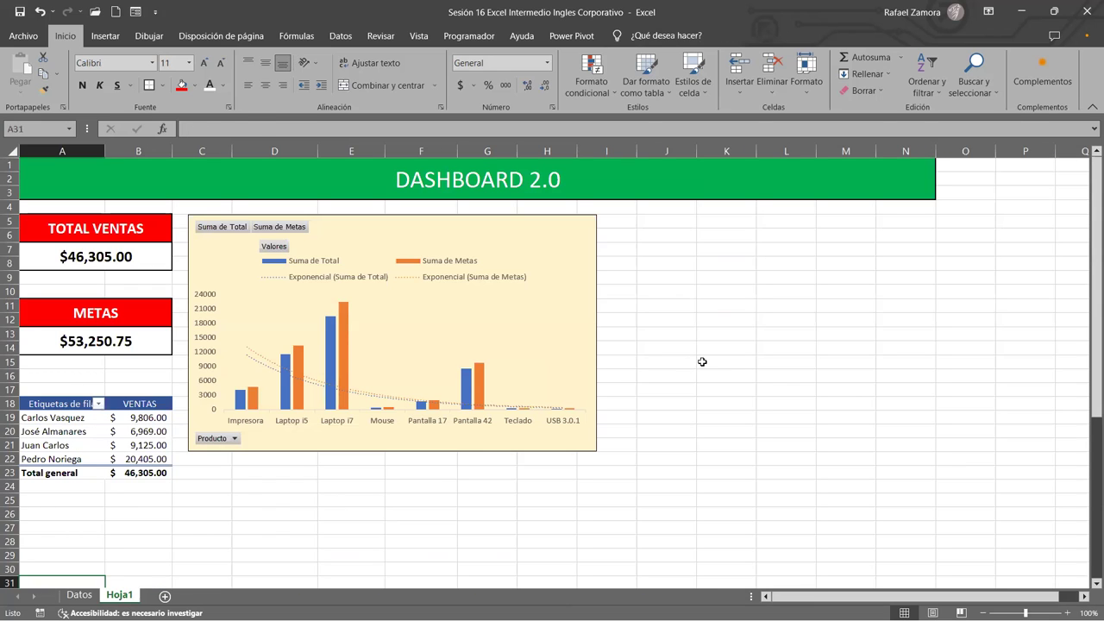
{"action": "left_click", "coordinate": [702, 362]}
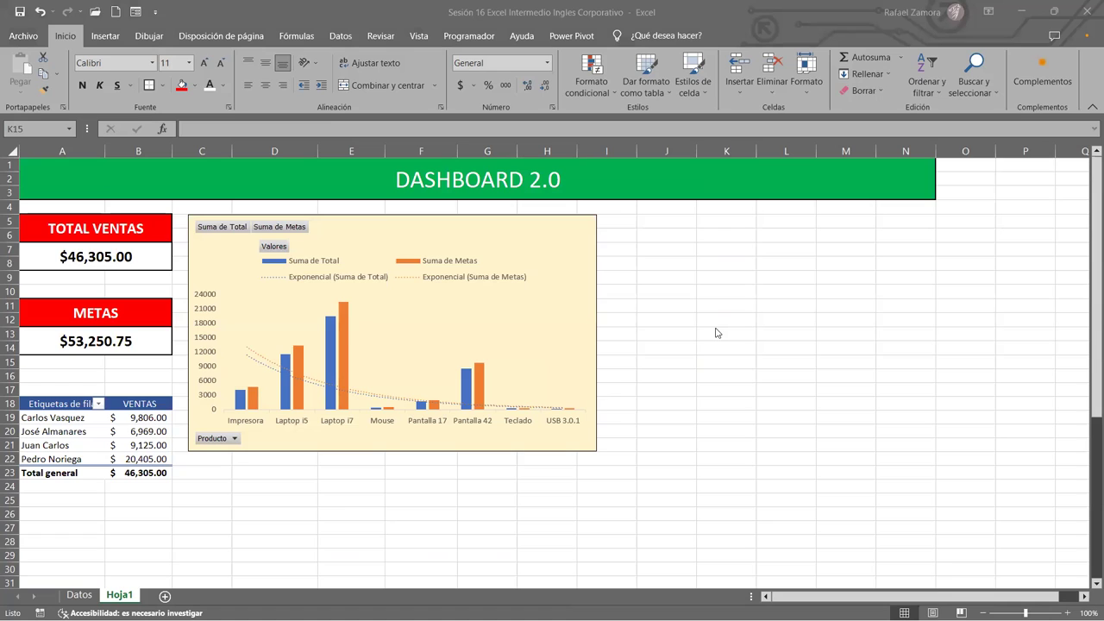
{"action": "left_click", "coordinate": [598, 314]}
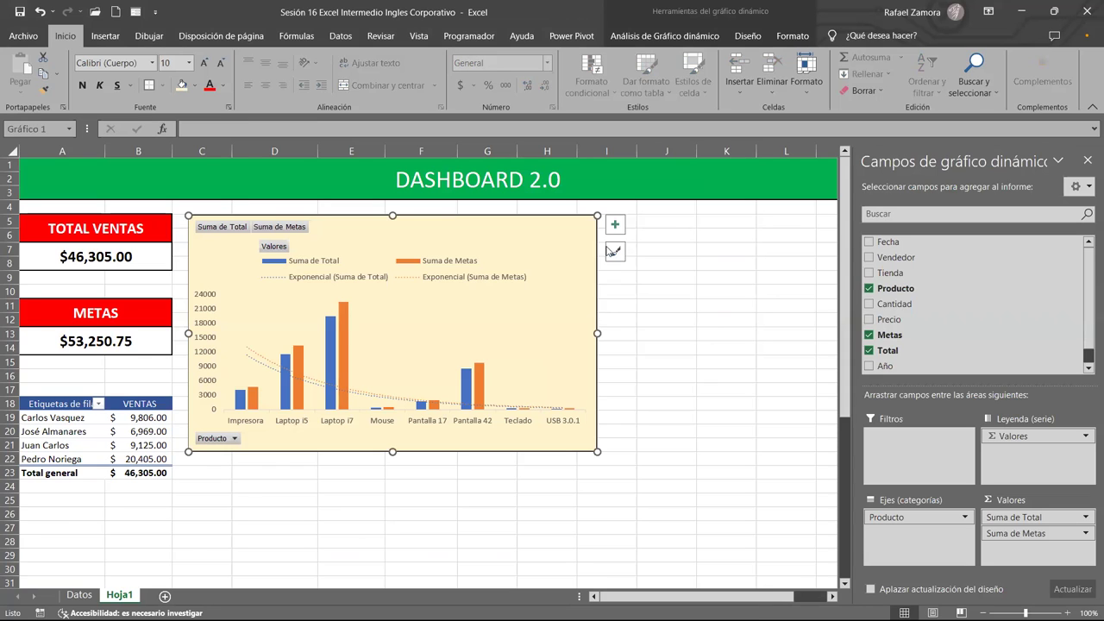
Open Línea de tendencia > Más opciones on the chart to show the series choice dialog
{"action": "right_click", "coordinate": [597, 310]}
{"action": "left_click", "coordinate": [615, 222]}
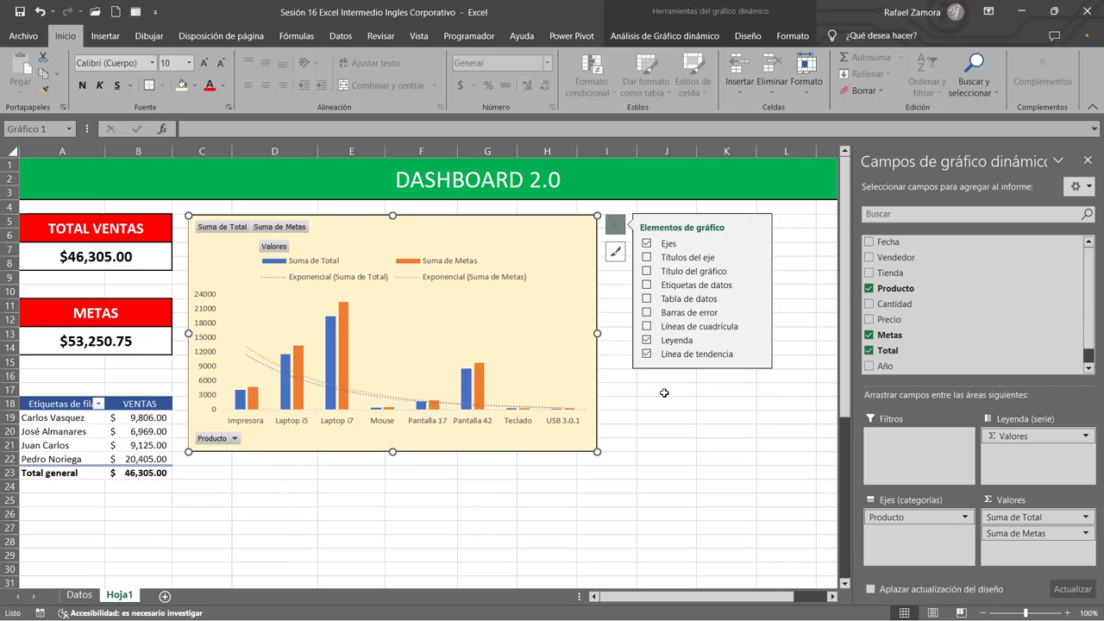
{"action": "left_click", "coordinate": [759, 354]}
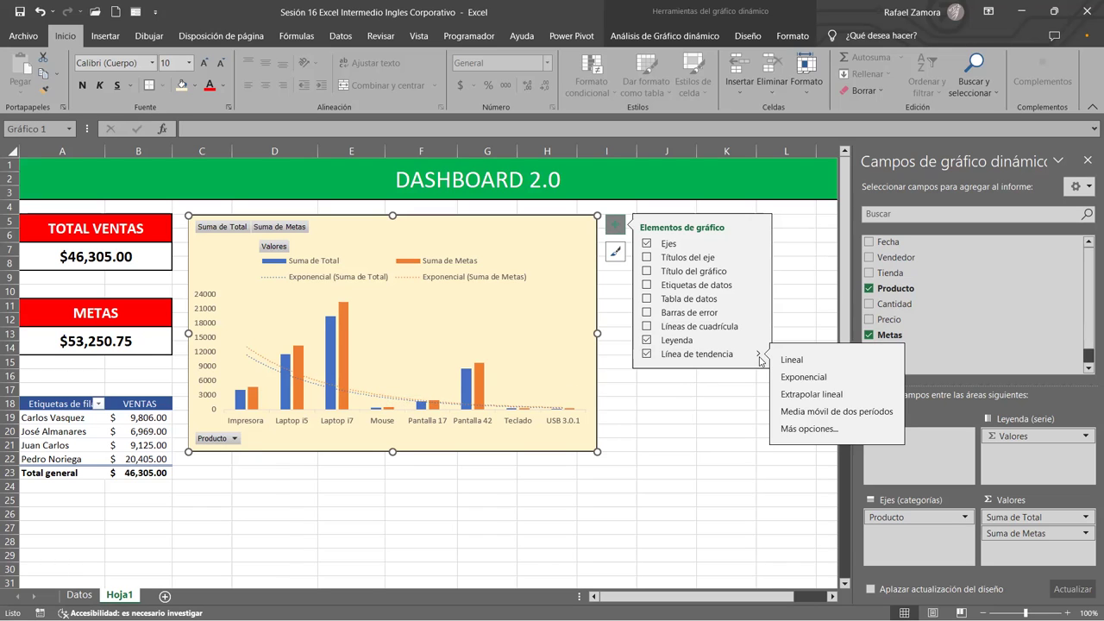
{"action": "left_click", "coordinate": [819, 429]}
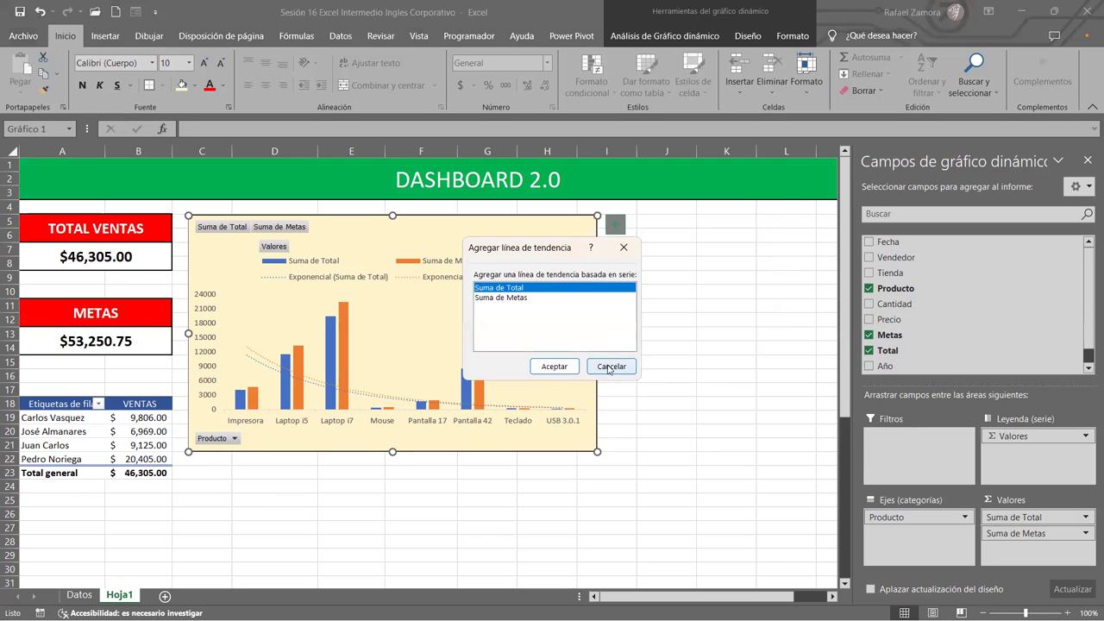
{"action": "left_click", "coordinate": [609, 368]}
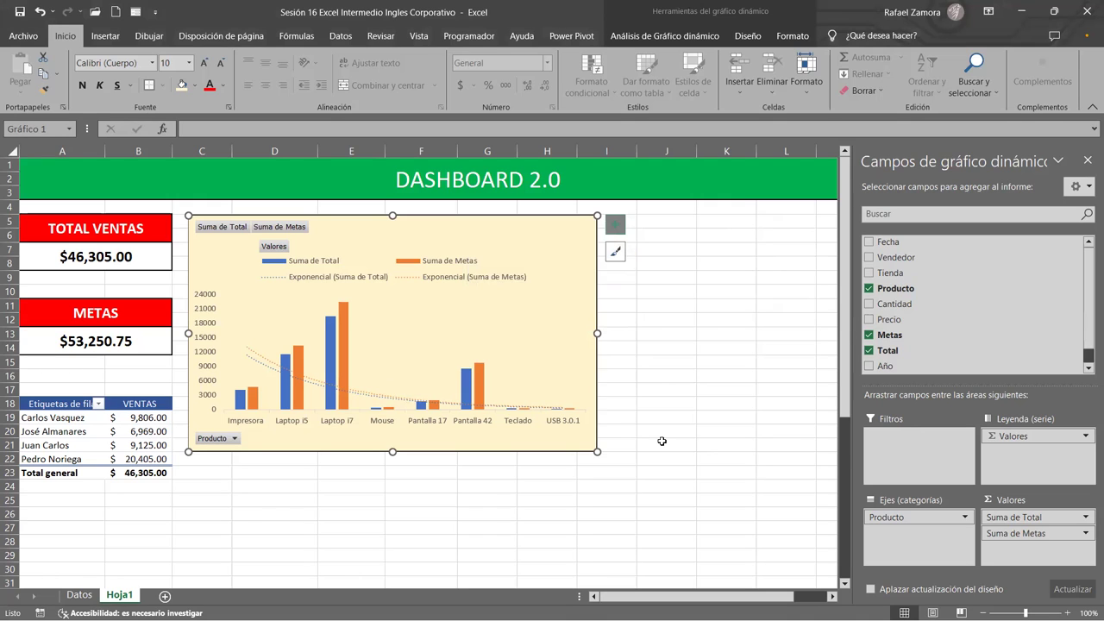
{"action": "left_click", "coordinate": [661, 441]}
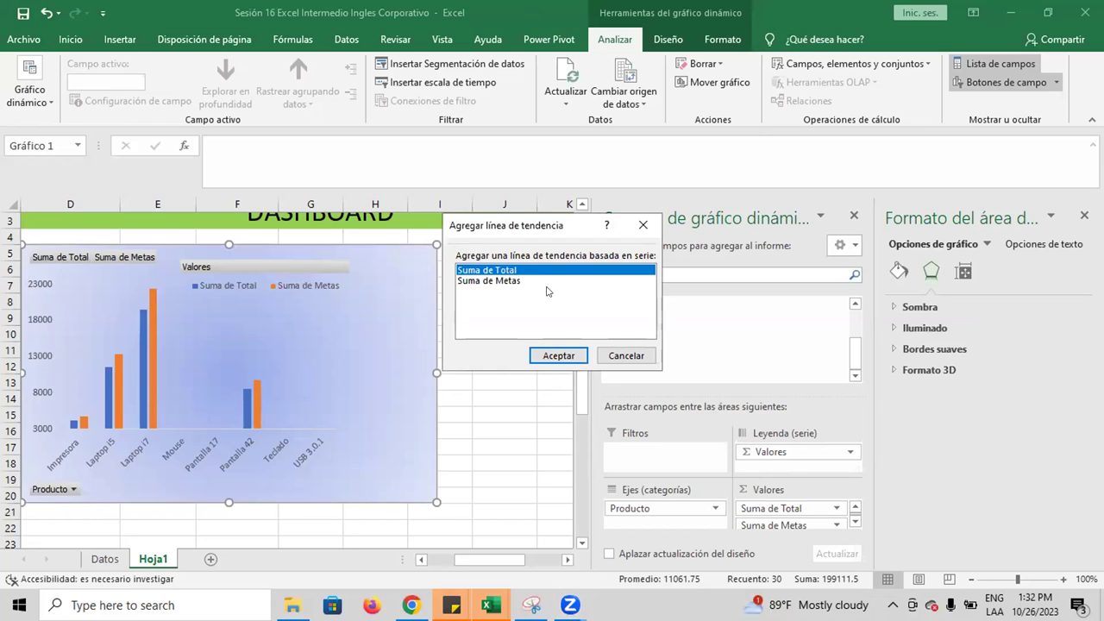
{"action": "left_click", "coordinate": [571, 355]}
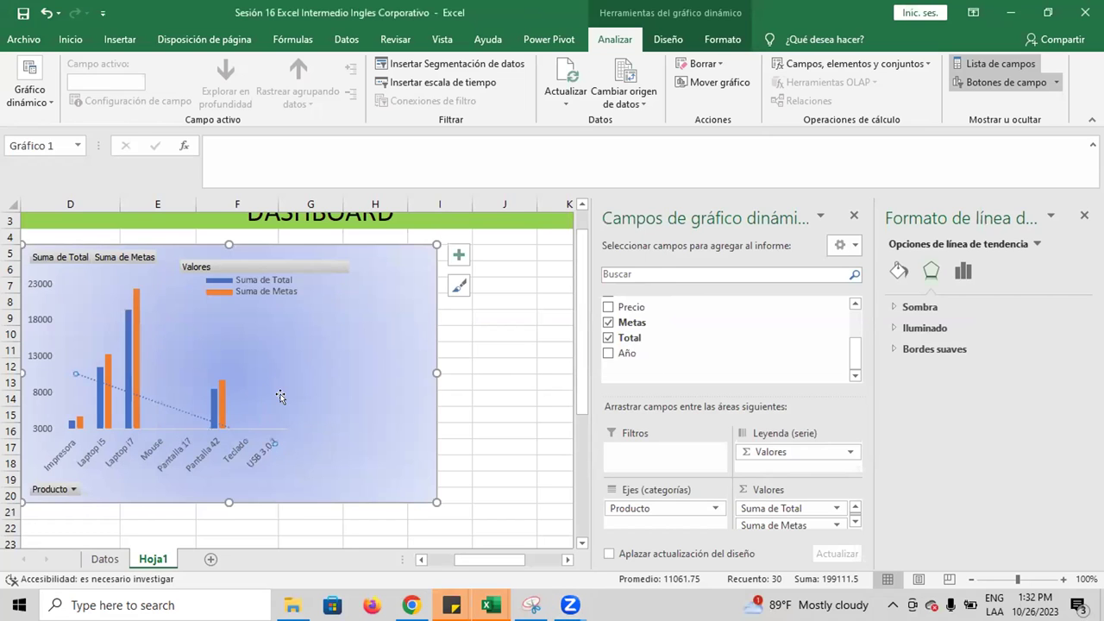
{"action": "left_click", "coordinate": [458, 254]}
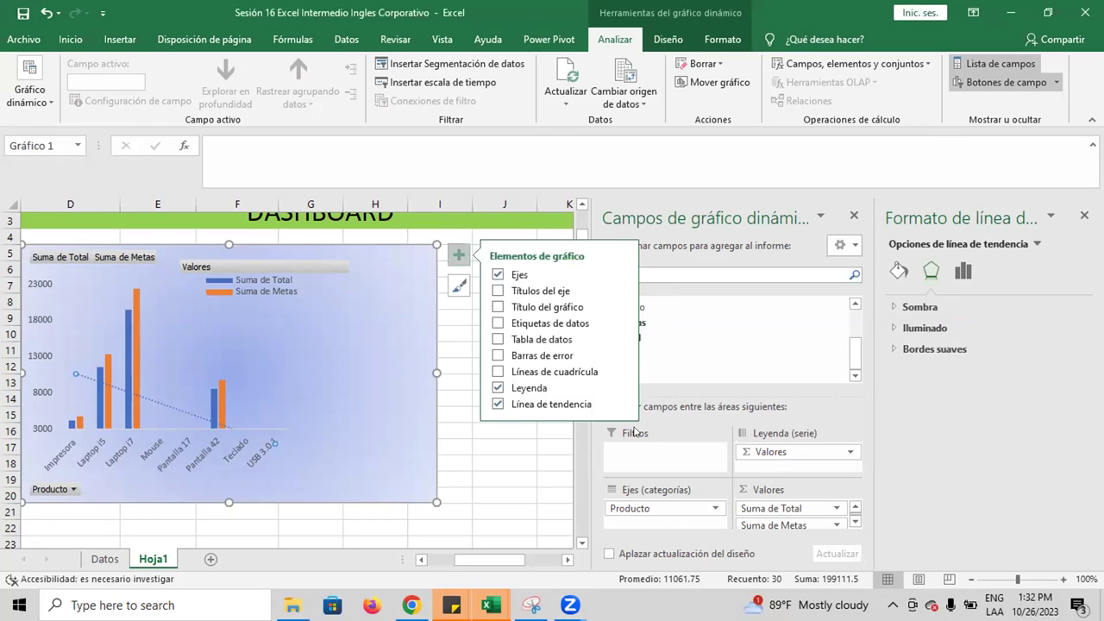
{"action": "left_click", "coordinate": [620, 403]}
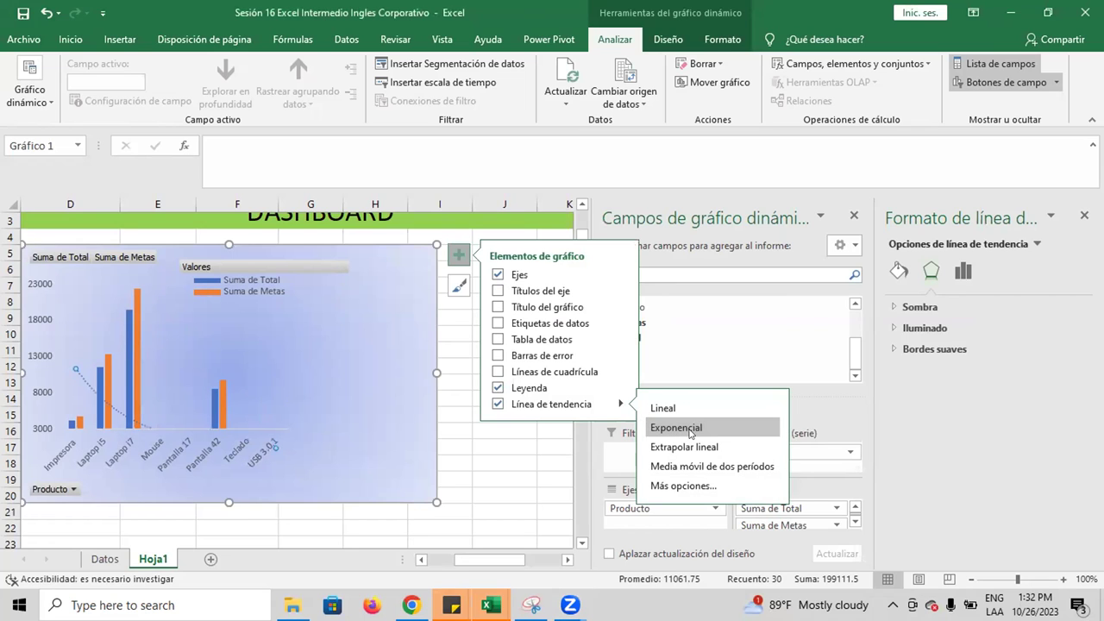
{"action": "left_click", "coordinate": [690, 485]}
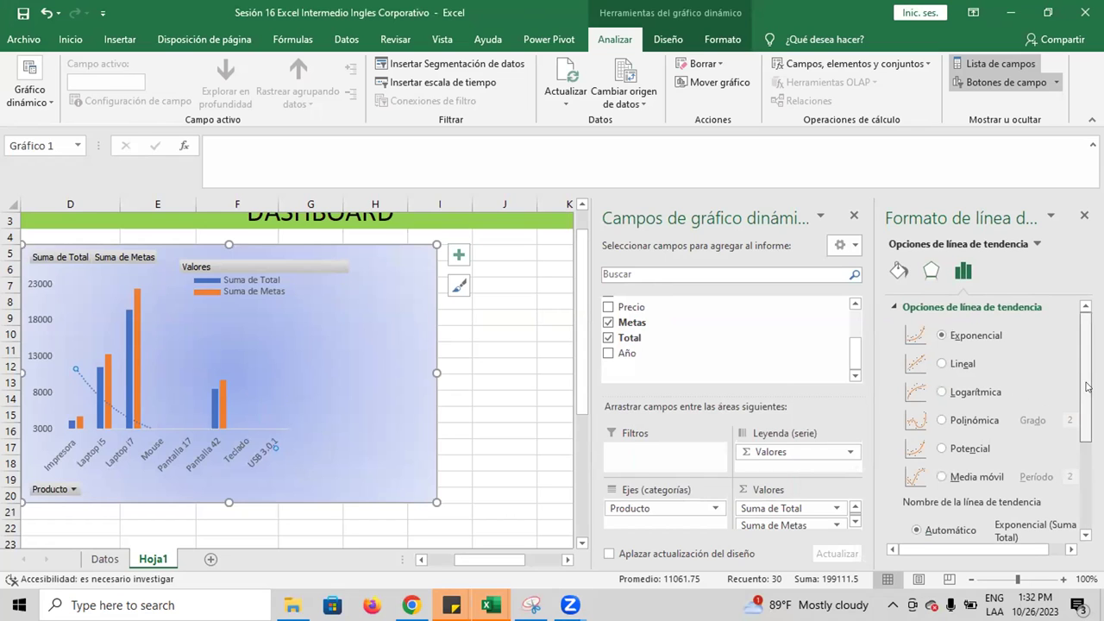
{"action": "scroll", "coordinate": [1078, 379], "scroll_direction": "down", "scroll_amount": 2}
{"action": "scroll", "coordinate": [1078, 380], "scroll_direction": "down", "scroll_amount": 2}
{"action": "scroll", "coordinate": [1078, 379], "scroll_direction": "down", "scroll_amount": 2}
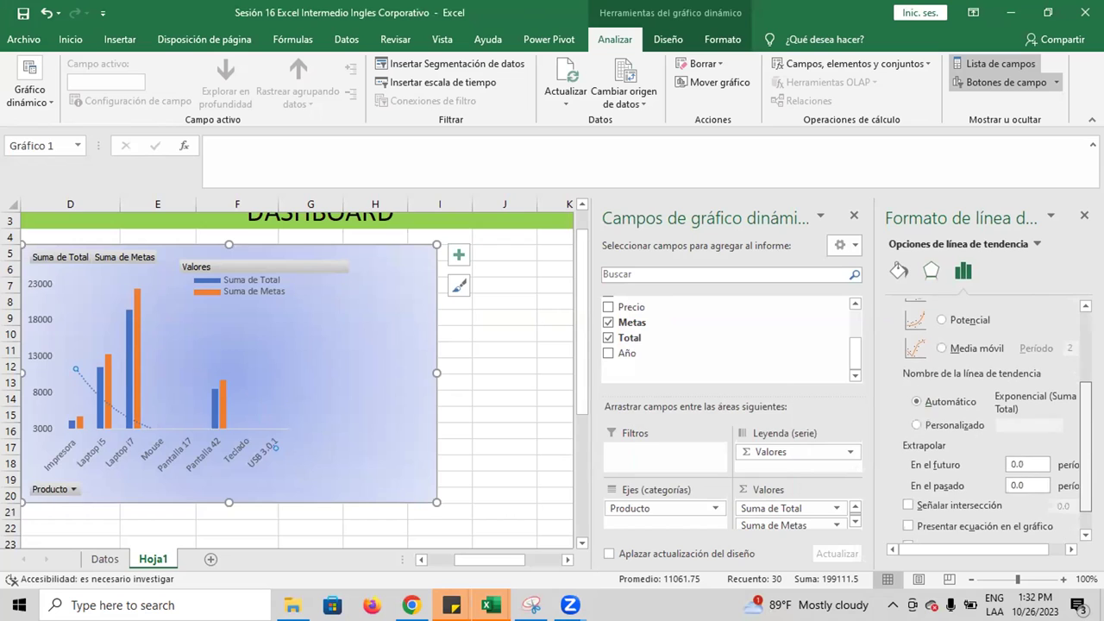
{"action": "scroll", "coordinate": [983, 413], "scroll_direction": "up", "scroll_amount": 2}
{"action": "scroll", "coordinate": [983, 414], "scroll_direction": "up", "scroll_amount": 2}
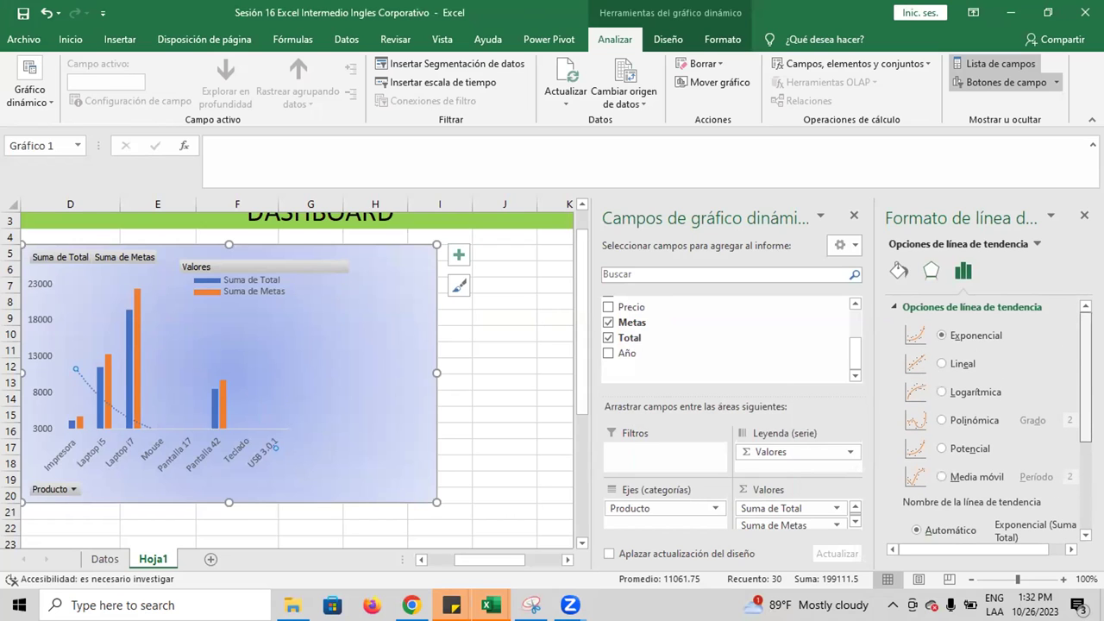
Reset the value axis minimum and maximum to automatic (0–24000) and set the major unit to 3000
{"action": "left_click", "coordinate": [36, 339]}
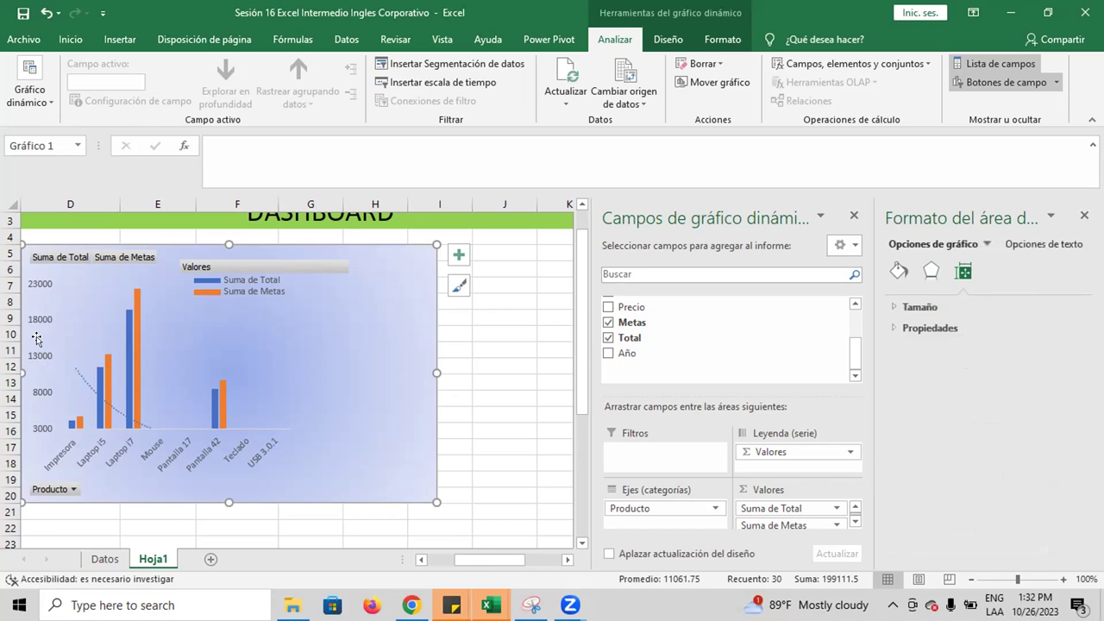
{"action": "left_click", "coordinate": [39, 291]}
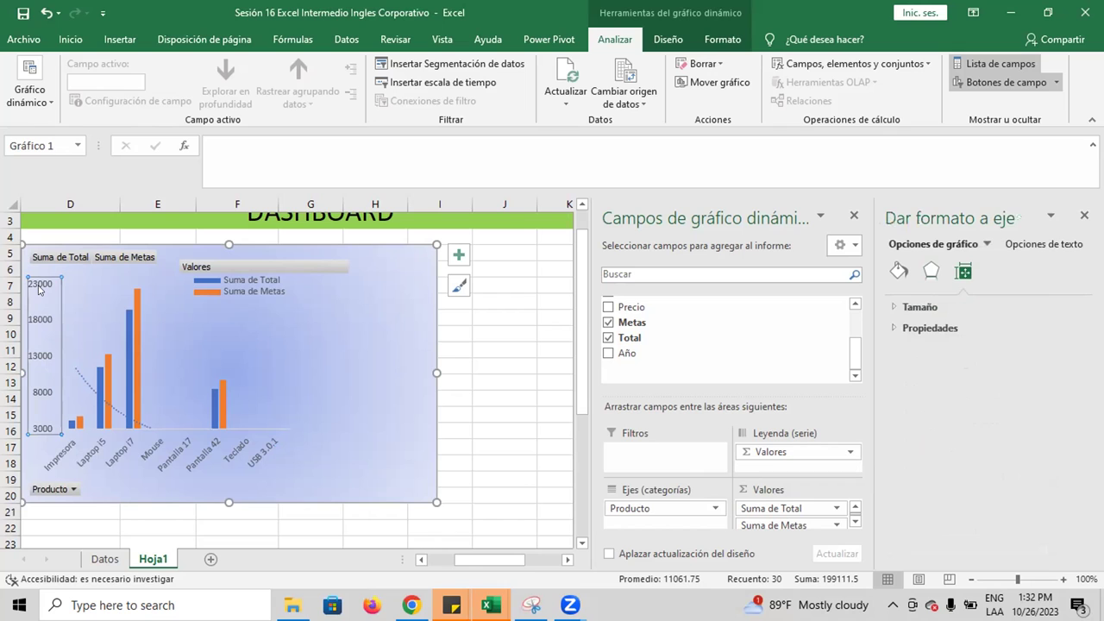
{"action": "left_click", "coordinate": [996, 271]}
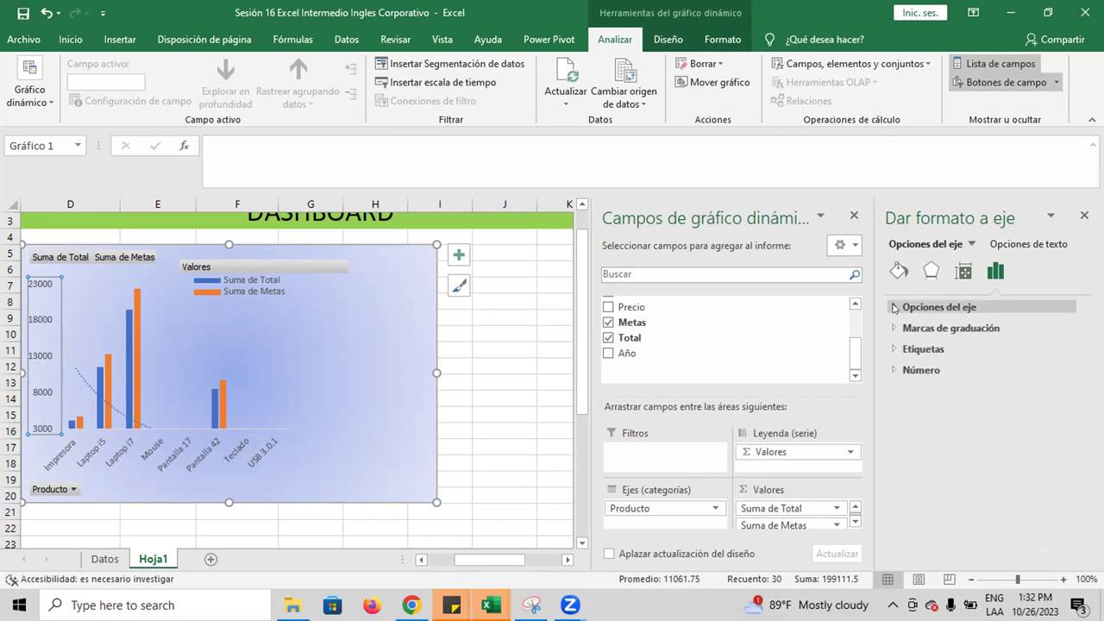
{"action": "left_click", "coordinate": [895, 307]}
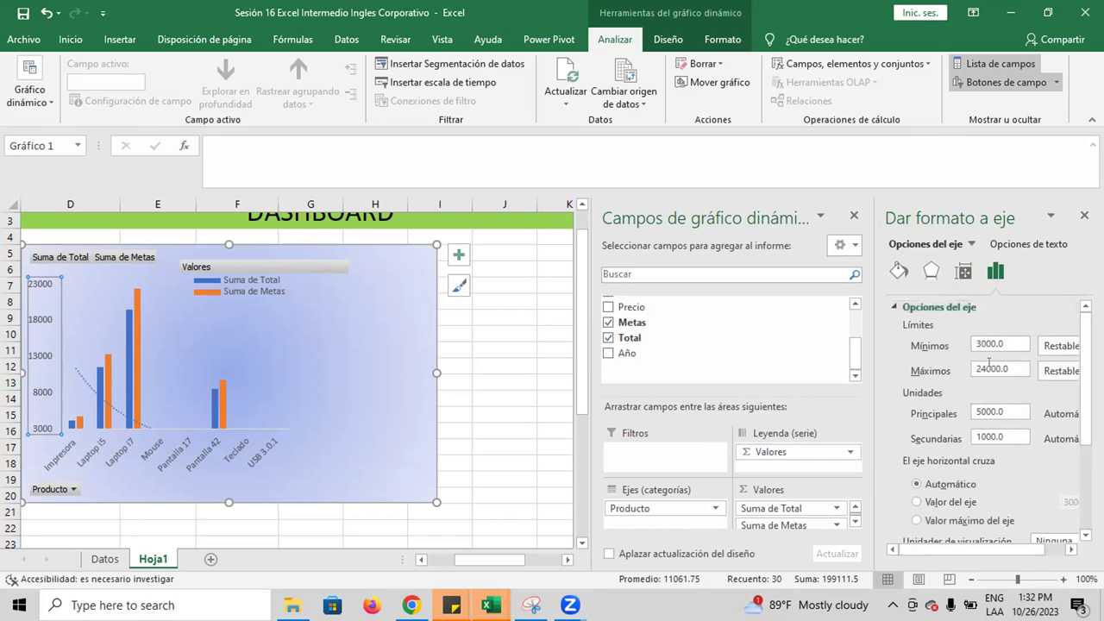
{"action": "left_click", "coordinate": [990, 368]}
{"action": "left_click", "coordinate": [1048, 352]}
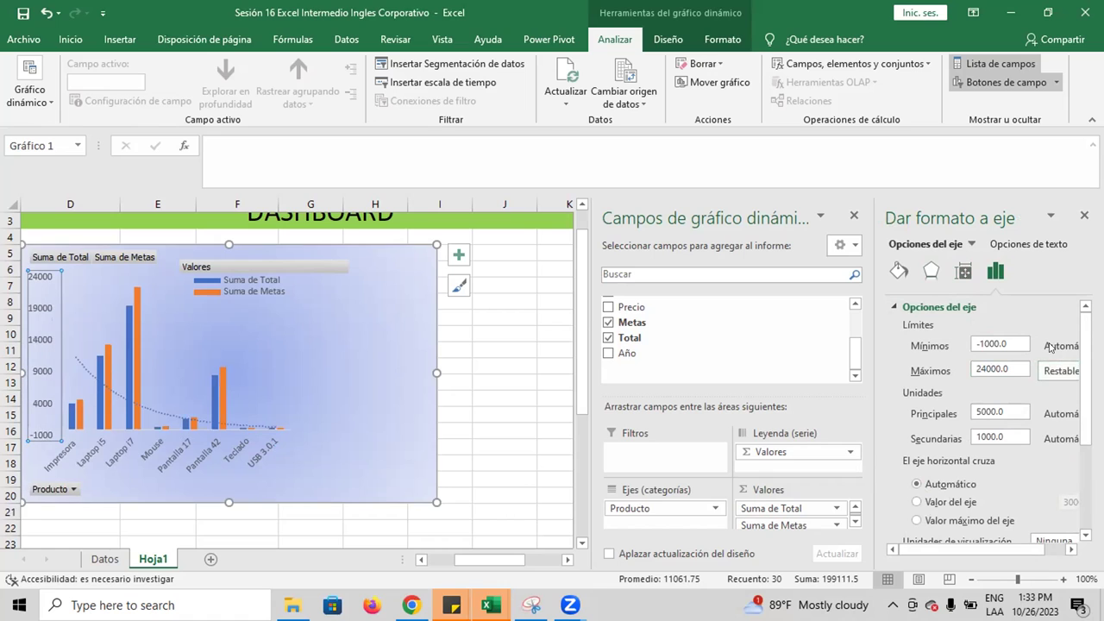
{"action": "left_click", "coordinate": [1054, 369]}
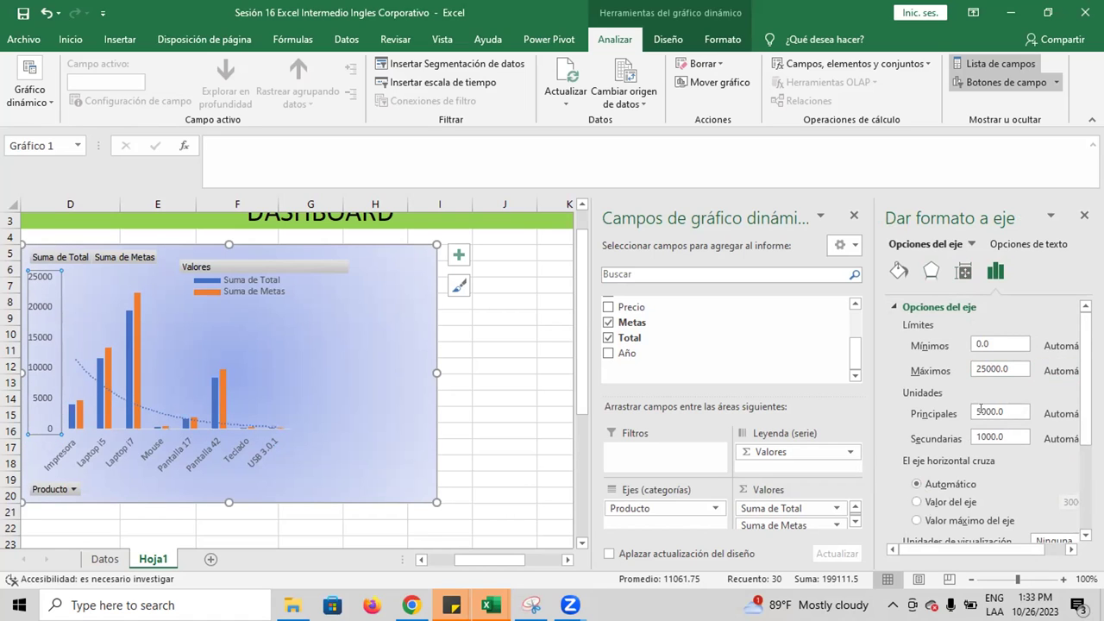
{"action": "key", "text": "BackSpace"}
{"action": "type", "text": "3"}
{"action": "left_click", "coordinate": [982, 436]}
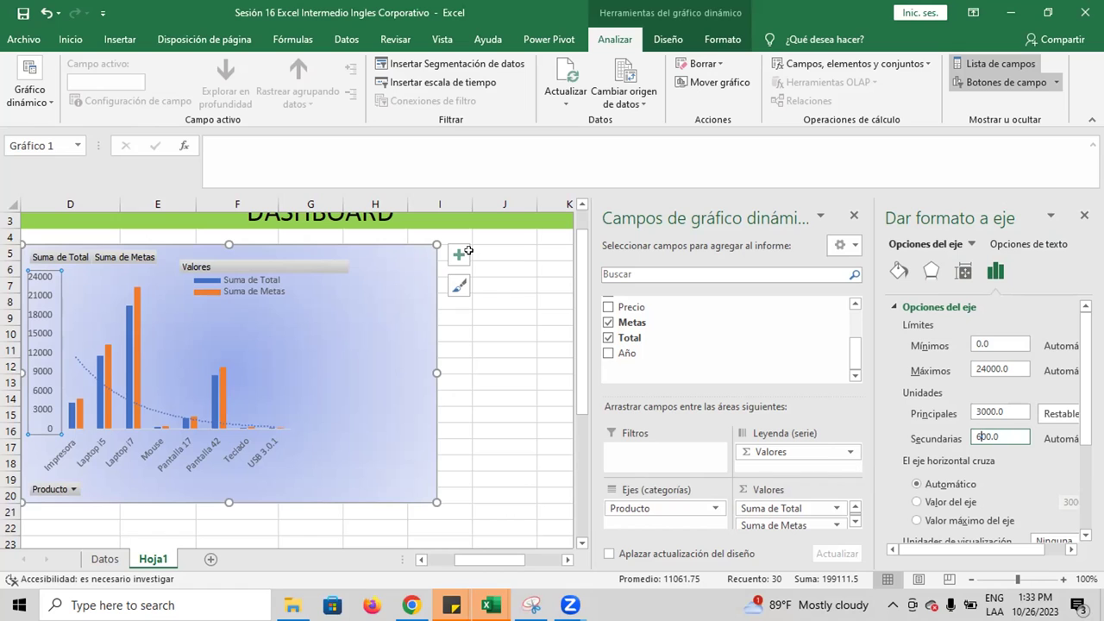
{"action": "left_click", "coordinate": [536, 311]}
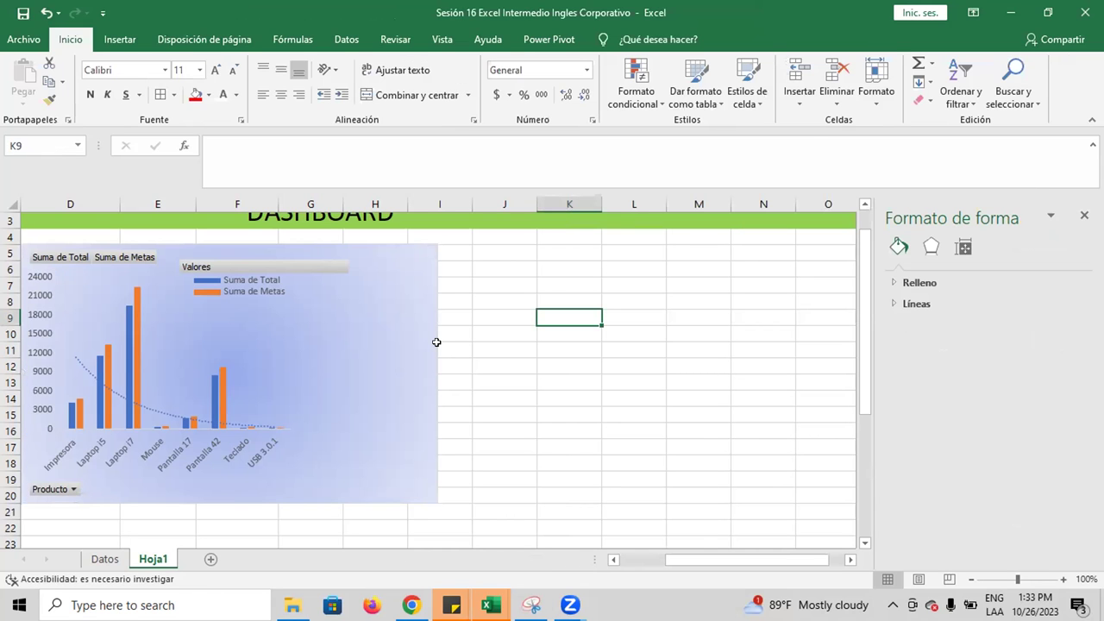
{"action": "left_click", "coordinate": [420, 266]}
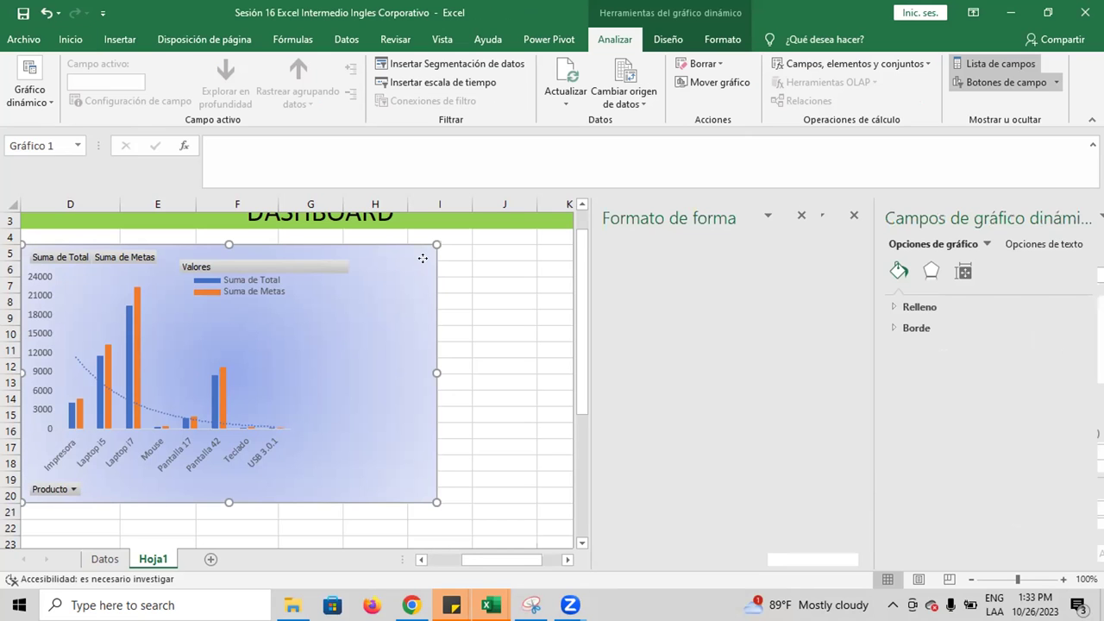
Add an exponential trendline to the Suma de Metas series from the chart elements menu
{"action": "left_click", "coordinate": [458, 254]}
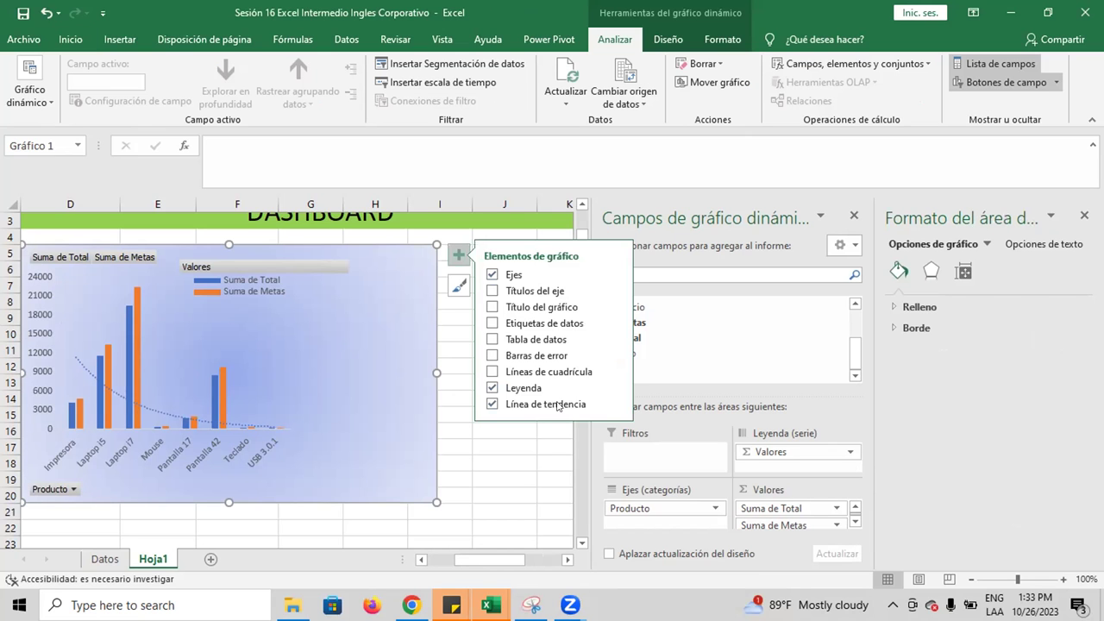
{"action": "left_click", "coordinate": [621, 404]}
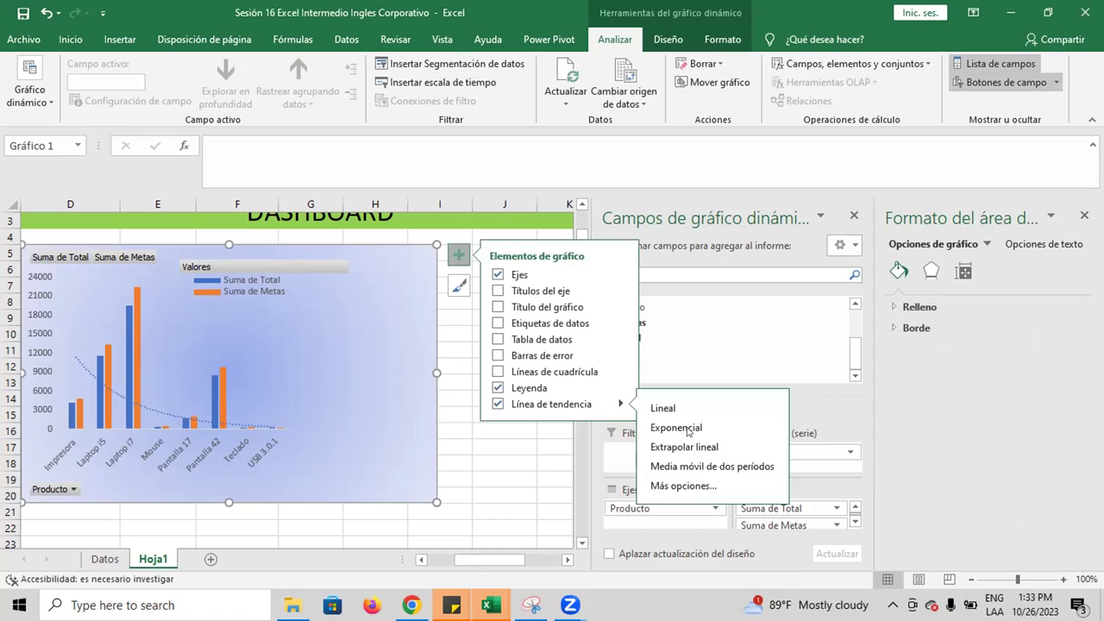
{"action": "left_click", "coordinate": [688, 428]}
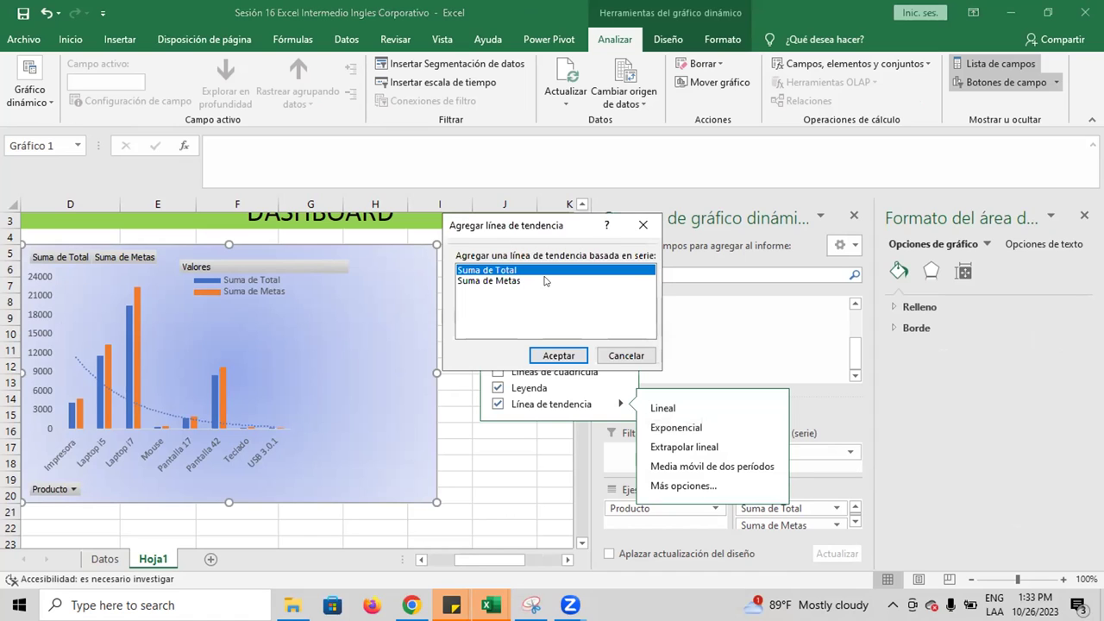
{"action": "left_click", "coordinate": [526, 281]}
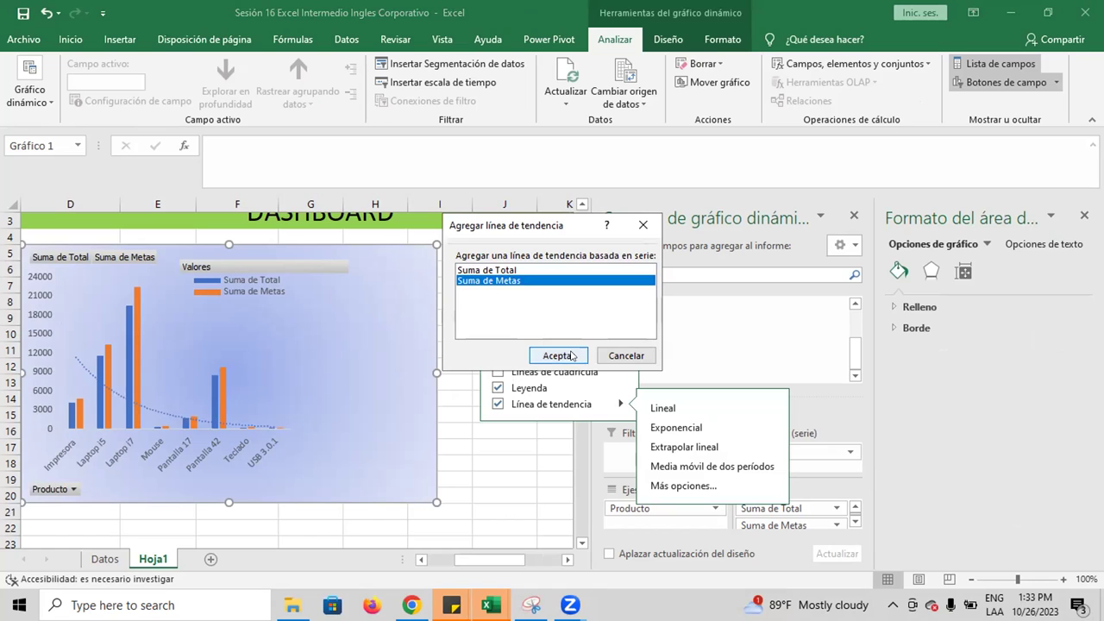
{"action": "left_click", "coordinate": [556, 356]}
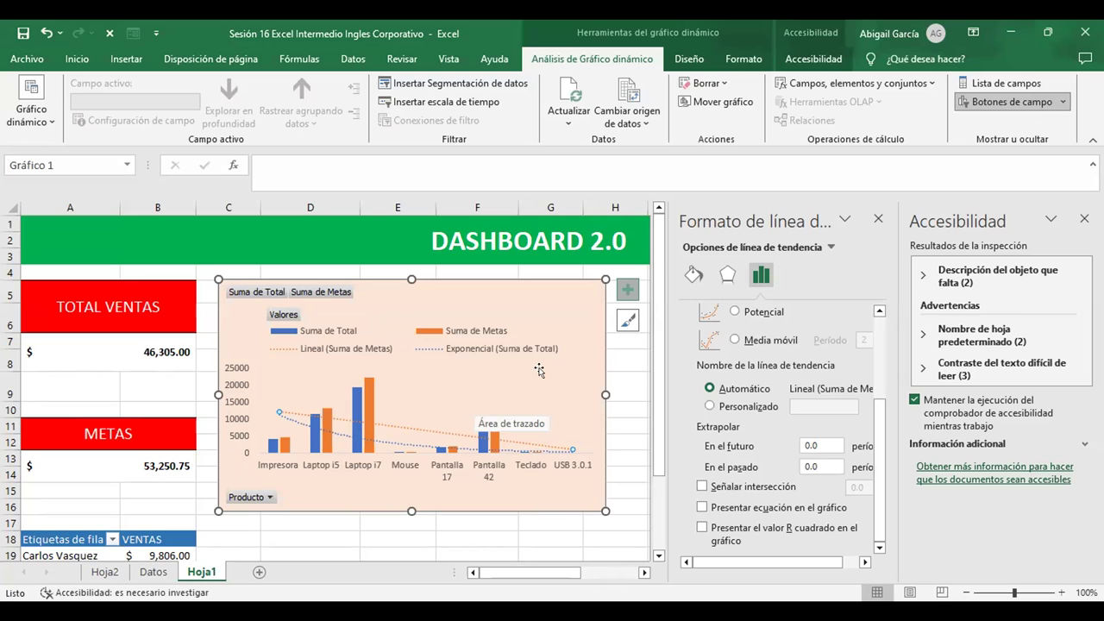
Reselect the pivot chart and close the Accesibilidad pane
{"action": "left_click", "coordinate": [539, 372]}
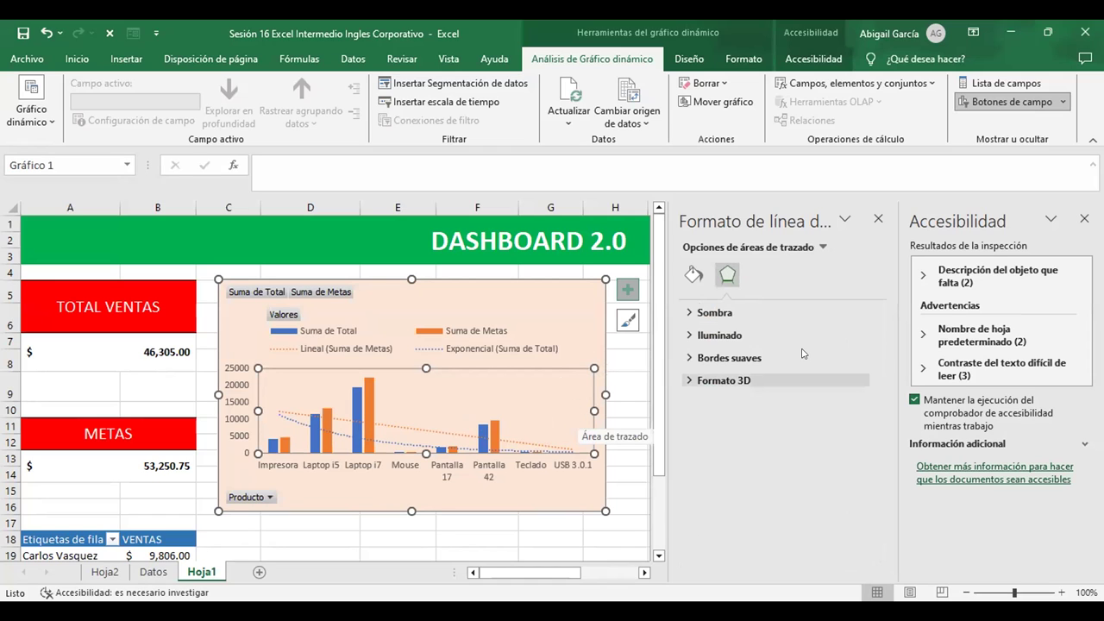
{"action": "left_click", "coordinate": [625, 466]}
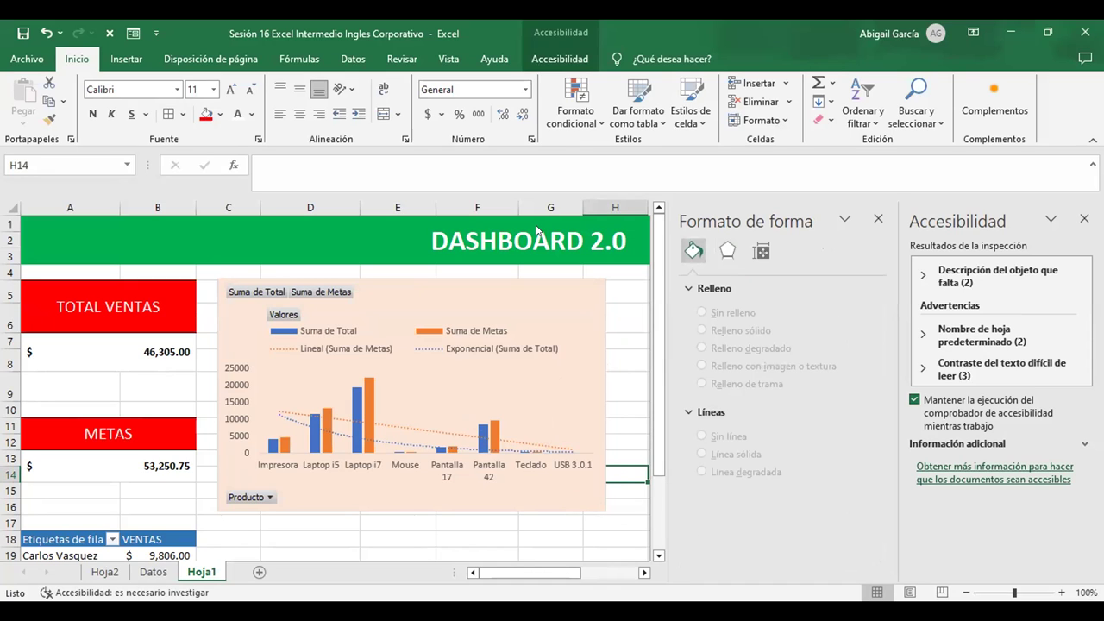
{"action": "left_click", "coordinate": [603, 503]}
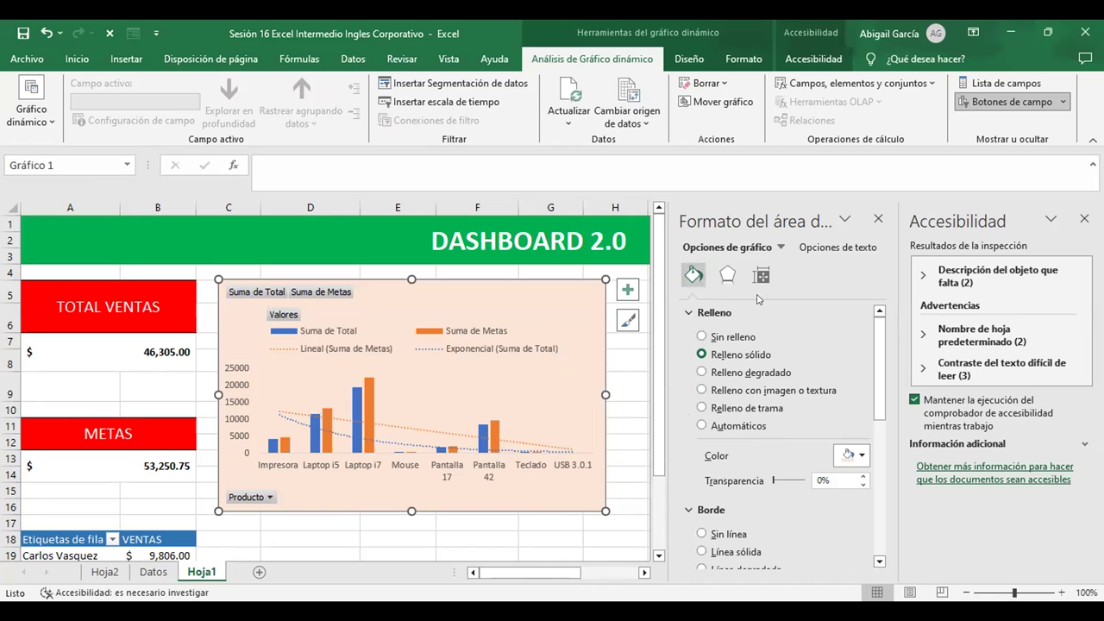
{"action": "left_click", "coordinate": [1084, 218]}
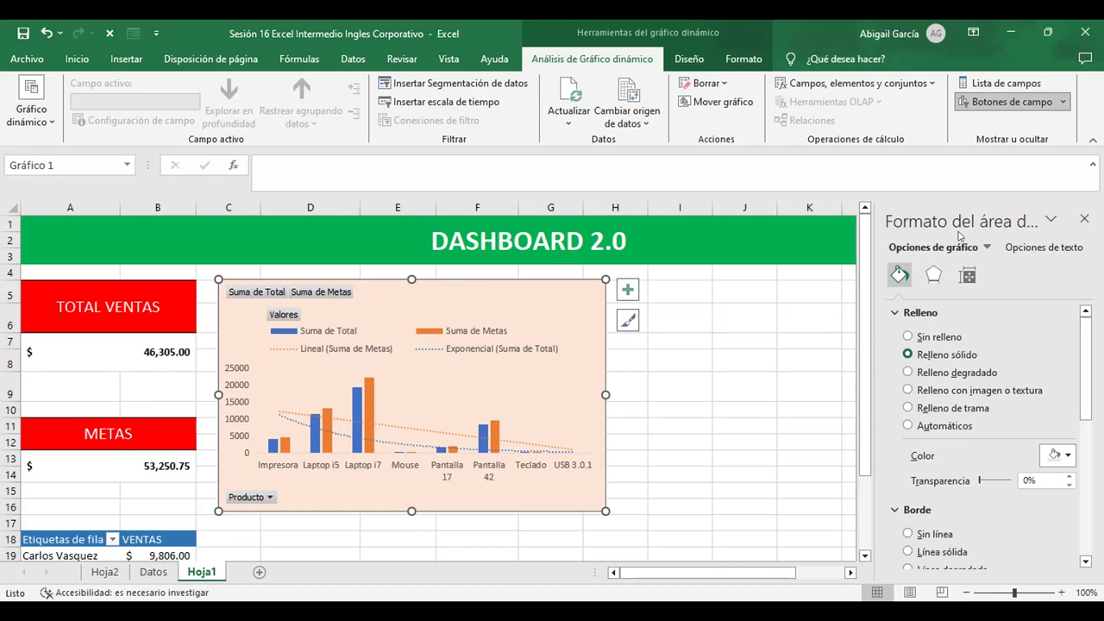
{"action": "left_click", "coordinate": [627, 290]}
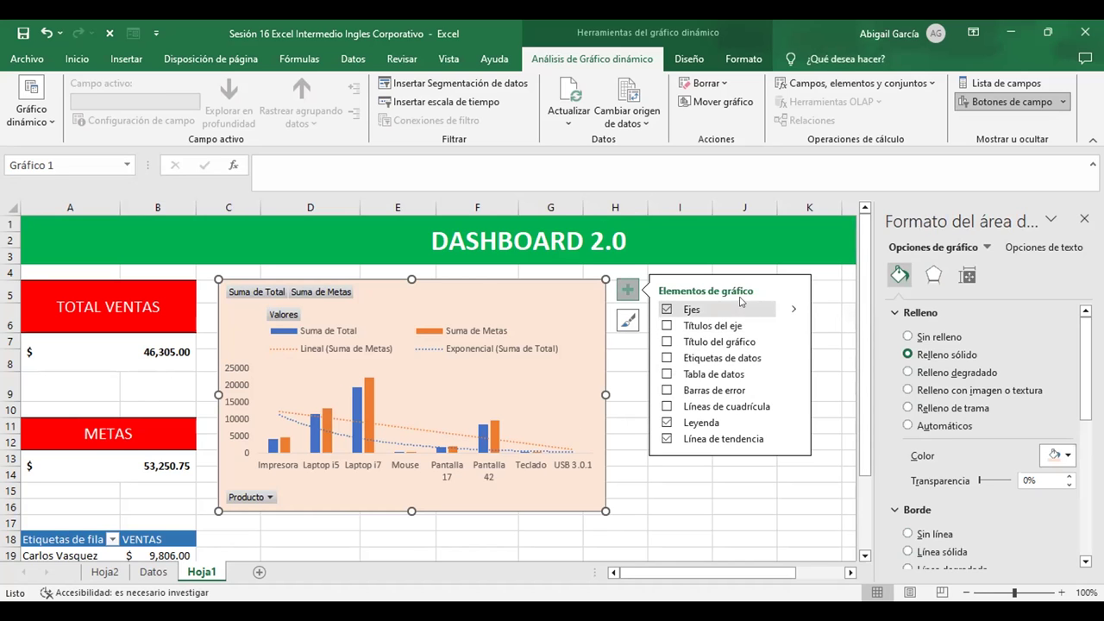
Add a second Suma de Total trendline through Más opciones and set its type to Exponencial
{"action": "left_click", "coordinate": [794, 440]}
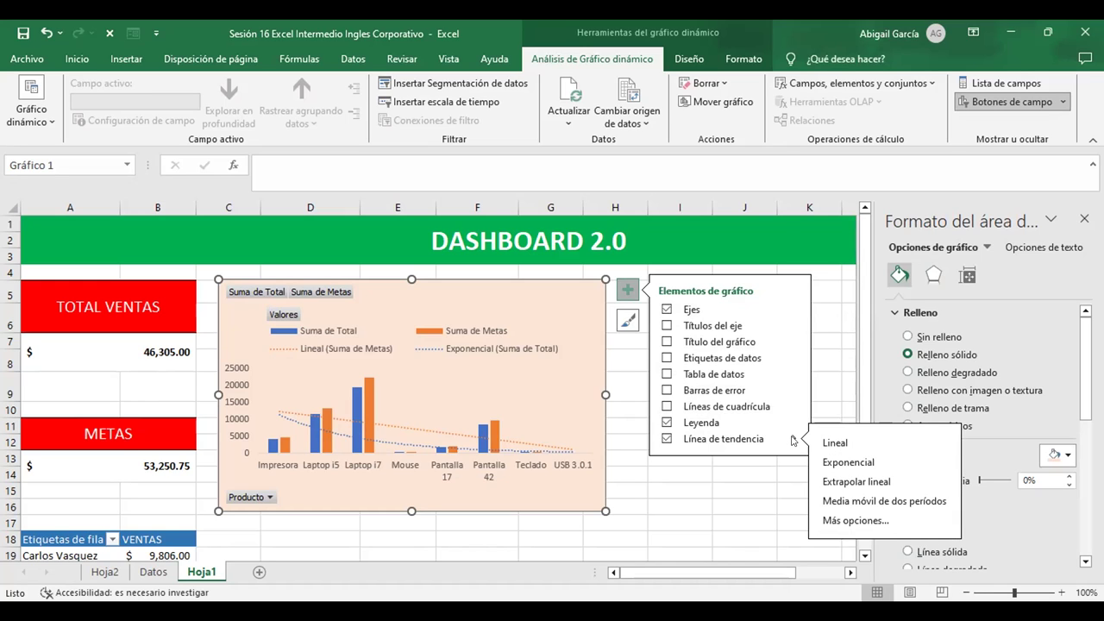
{"action": "left_click", "coordinate": [854, 520]}
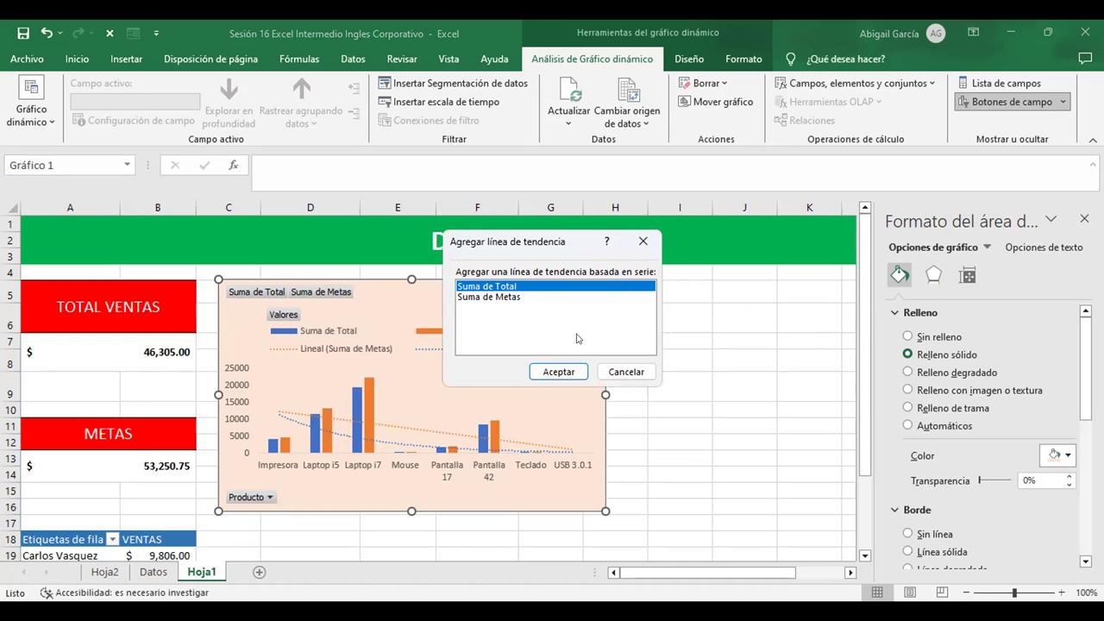
{"action": "left_click", "coordinate": [547, 368]}
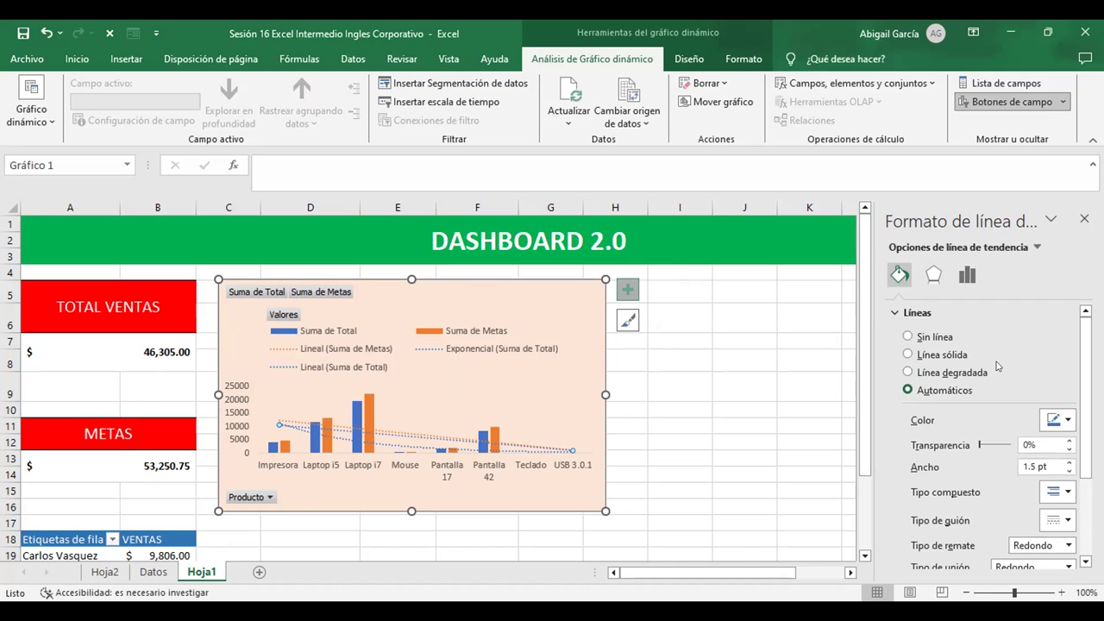
{"action": "scroll", "coordinate": [997, 366], "scroll_direction": "down", "scroll_amount": 2}
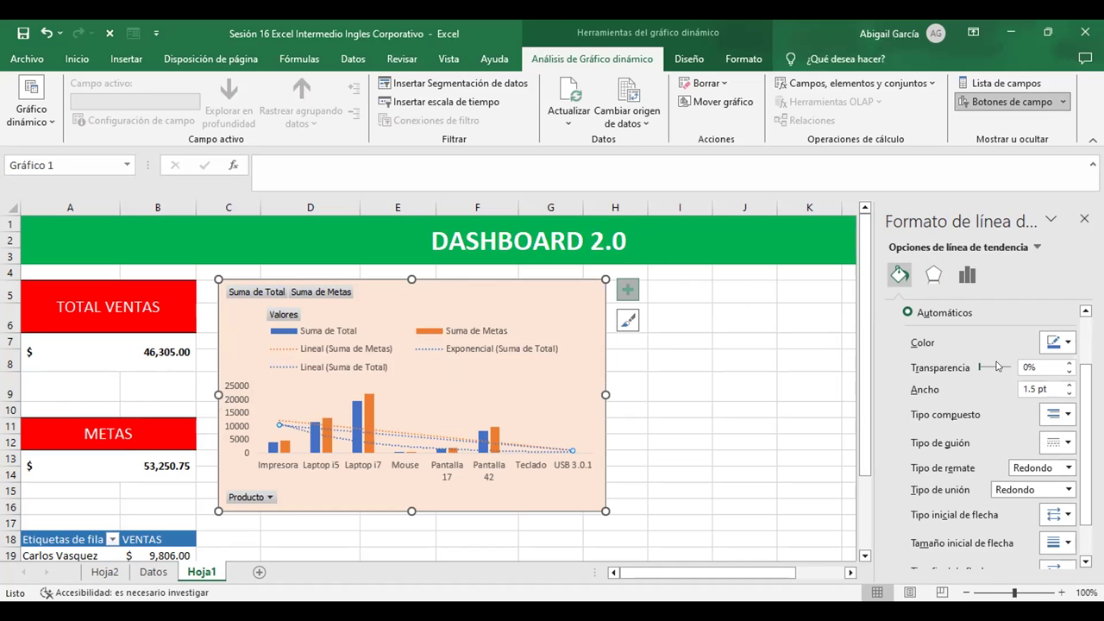
{"action": "left_click", "coordinate": [997, 366]}
{"action": "left_click", "coordinate": [956, 282]}
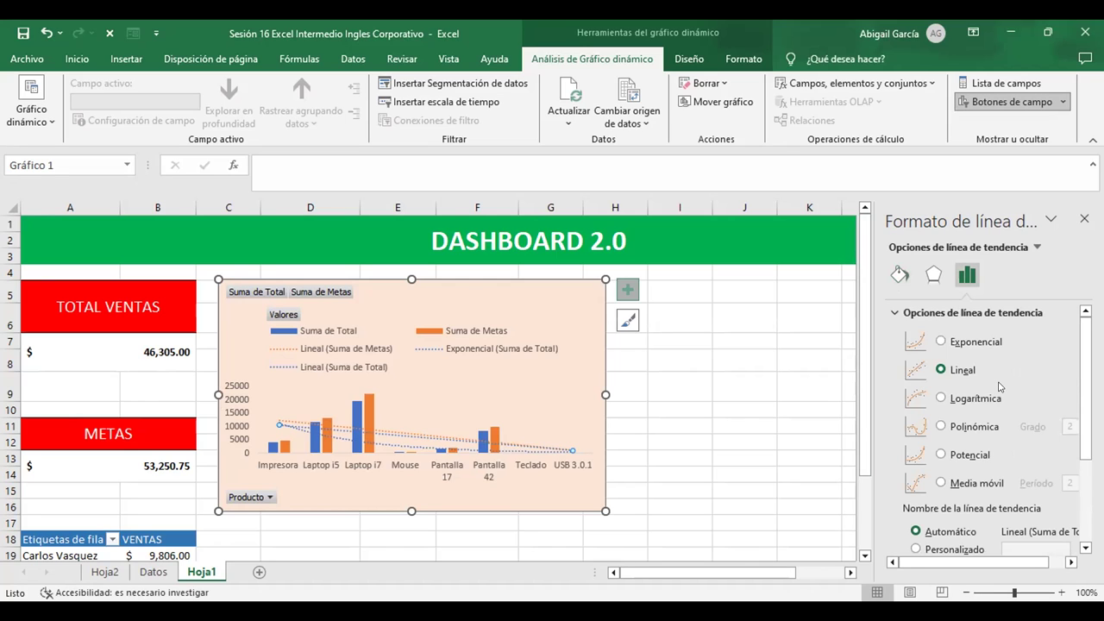
{"action": "left_click", "coordinate": [962, 342]}
{"action": "scroll", "coordinate": [1004, 377], "scroll_direction": "down", "scroll_amount": 2}
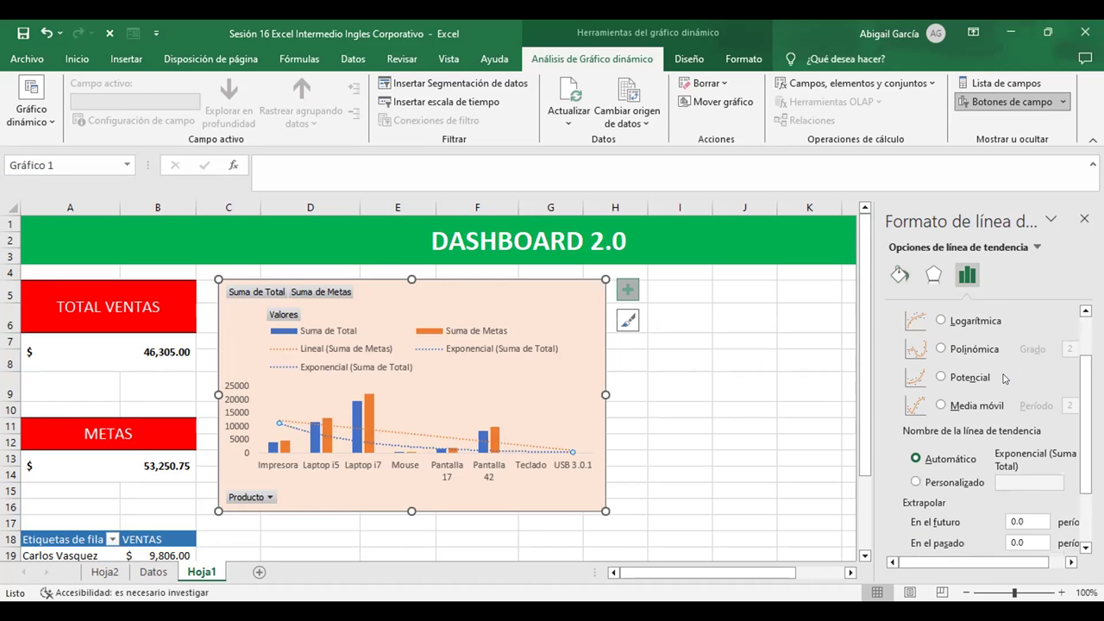
{"action": "scroll", "coordinate": [1003, 377], "scroll_direction": "down", "scroll_amount": 1}
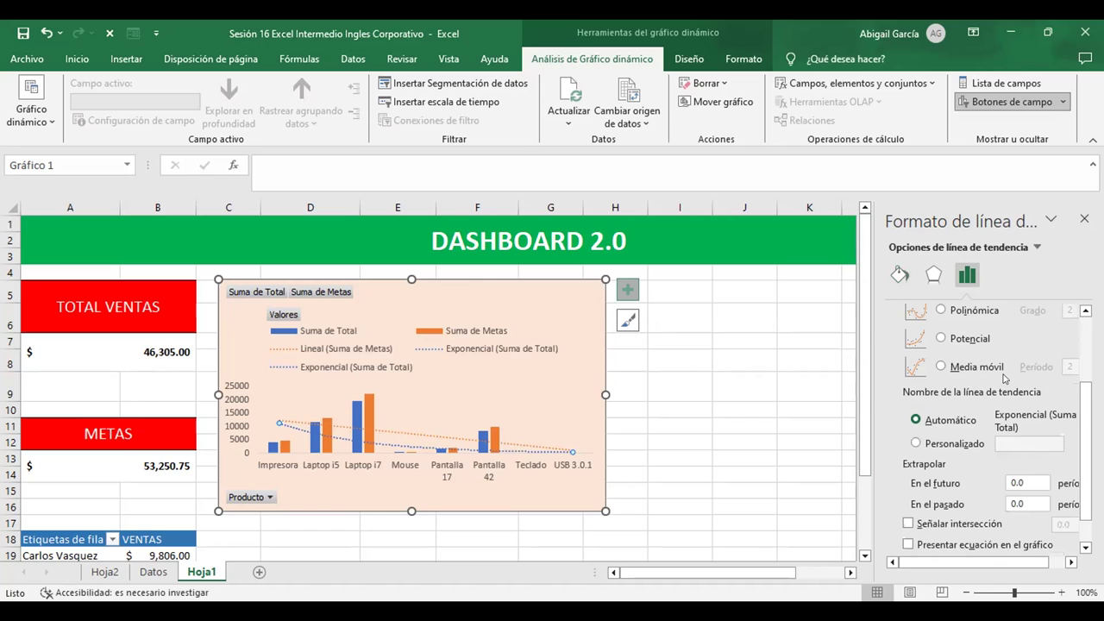
{"action": "scroll", "coordinate": [1004, 377], "scroll_direction": "down", "scroll_amount": 1}
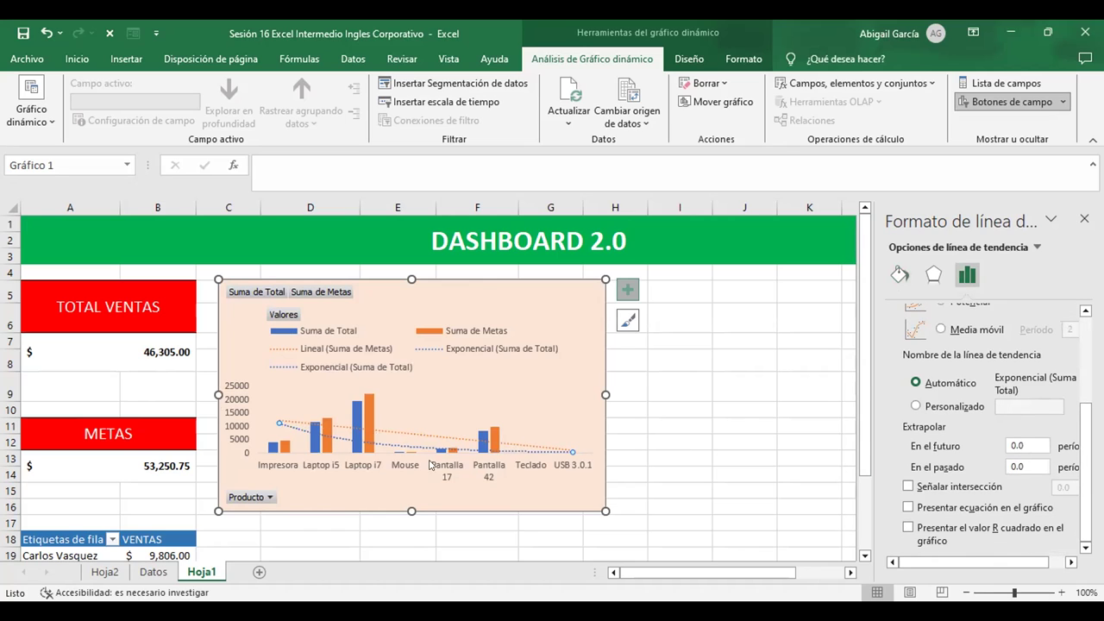
Select the Suma de Metas trendline and switch its type from linear to Exponencial
{"action": "left_click", "coordinate": [414, 431]}
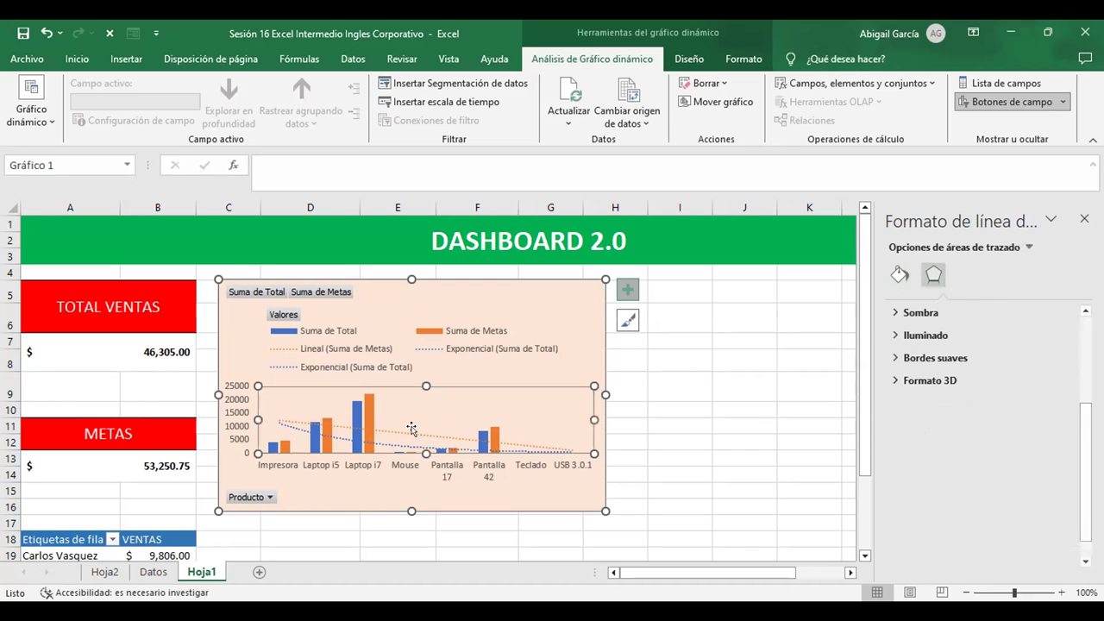
{"action": "left_click", "coordinate": [419, 433]}
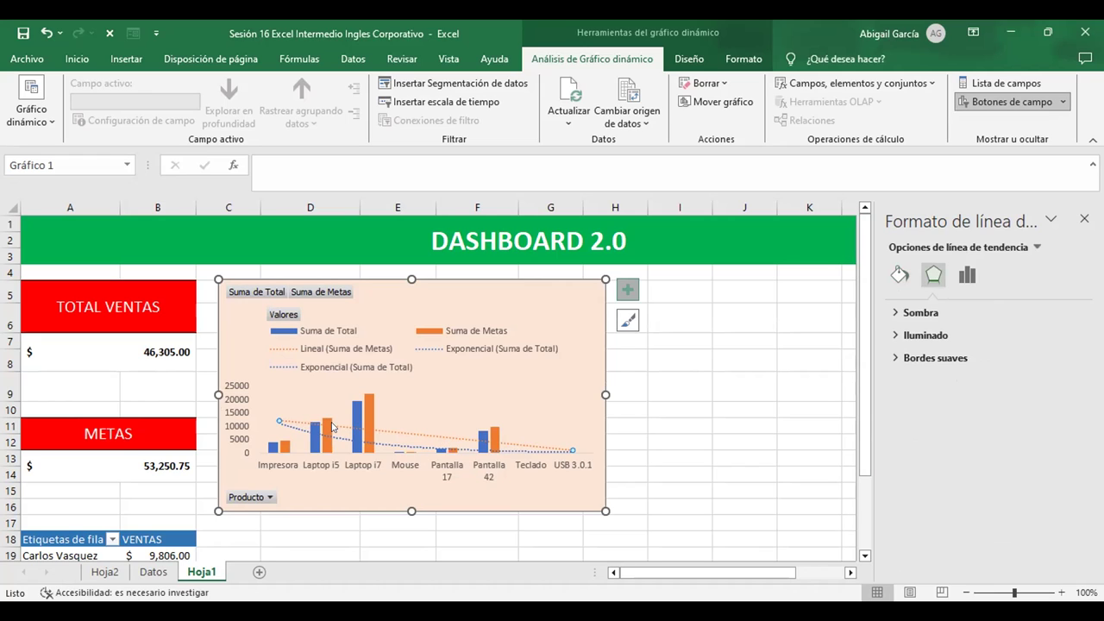
{"action": "left_click", "coordinate": [966, 274]}
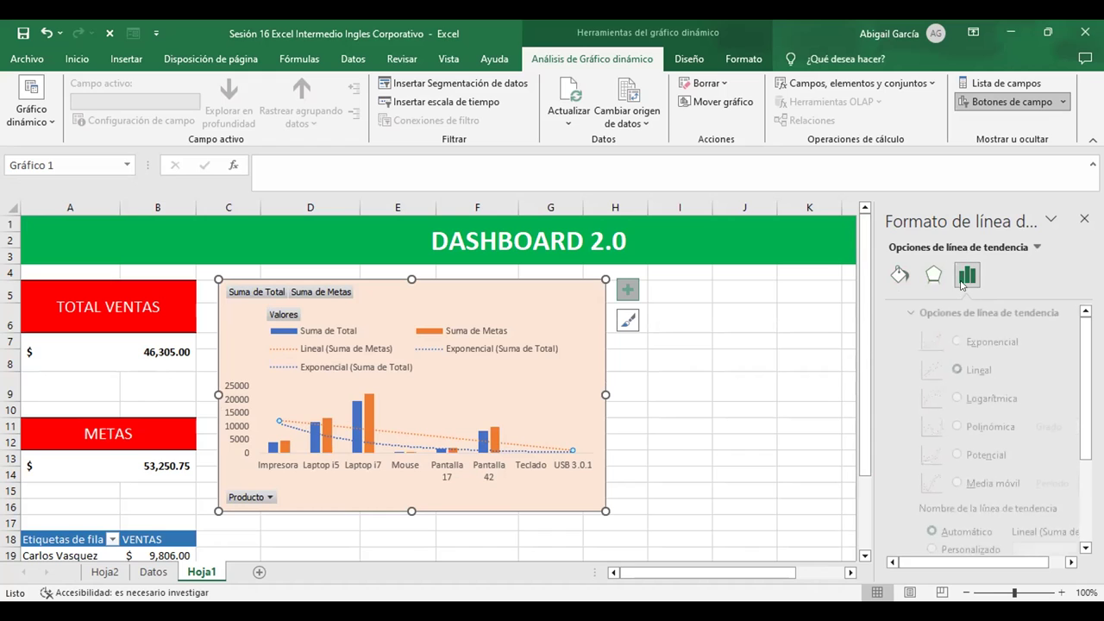
{"action": "left_click", "coordinate": [941, 341]}
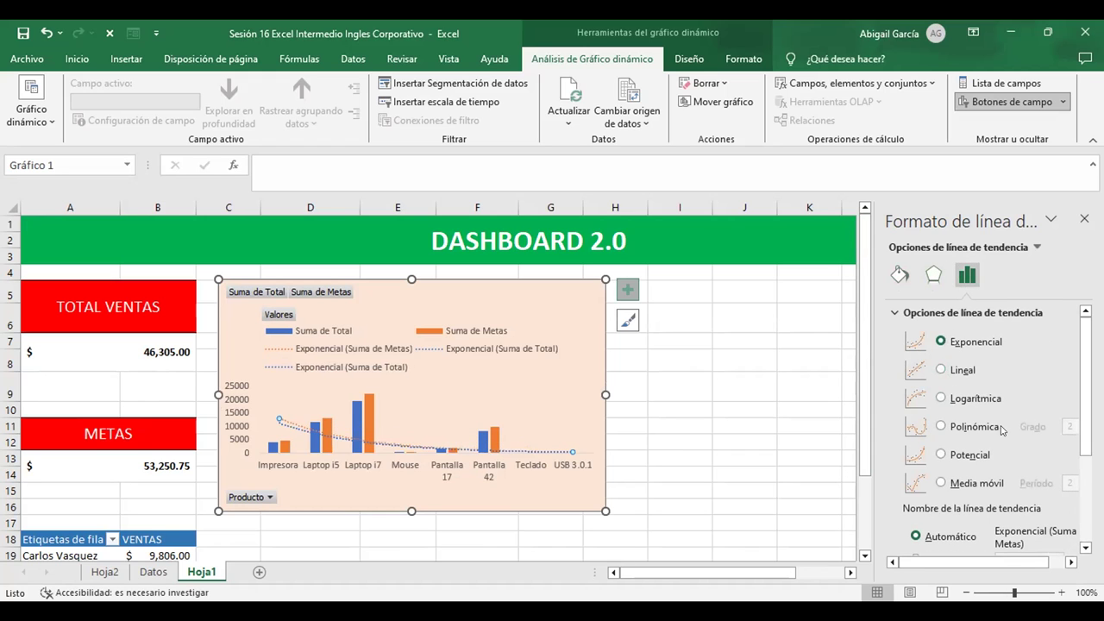
{"action": "scroll", "coordinate": [1001, 433], "scroll_direction": "down", "scroll_amount": 1}
{"action": "scroll", "coordinate": [1001, 436], "scroll_direction": "down", "scroll_amount": 2}
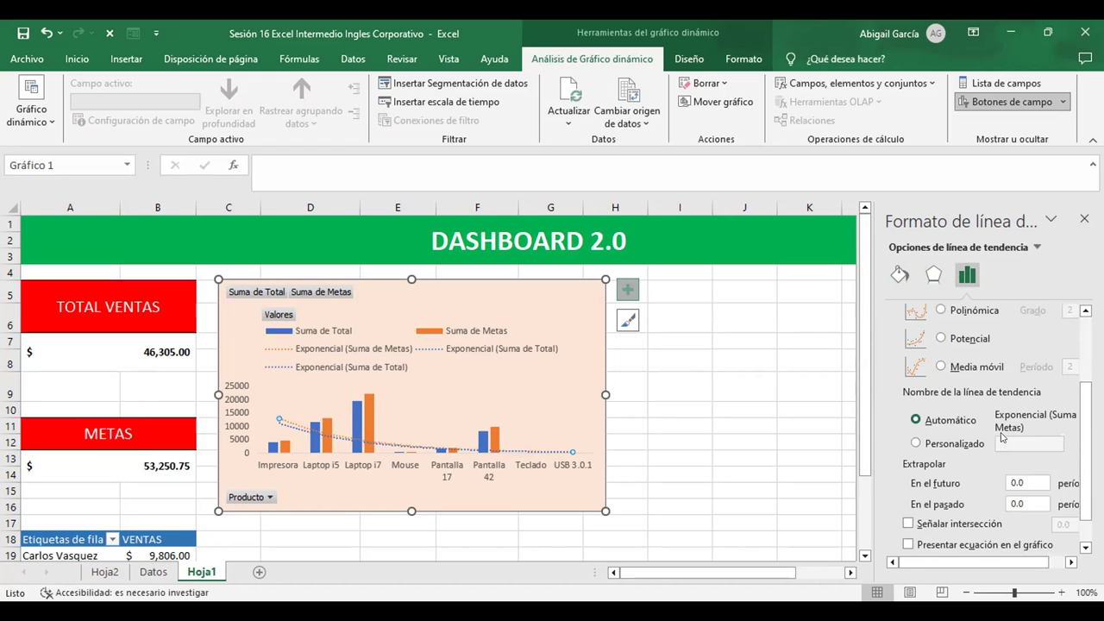
{"action": "scroll", "coordinate": [1001, 438], "scroll_direction": "down", "scroll_amount": 1}
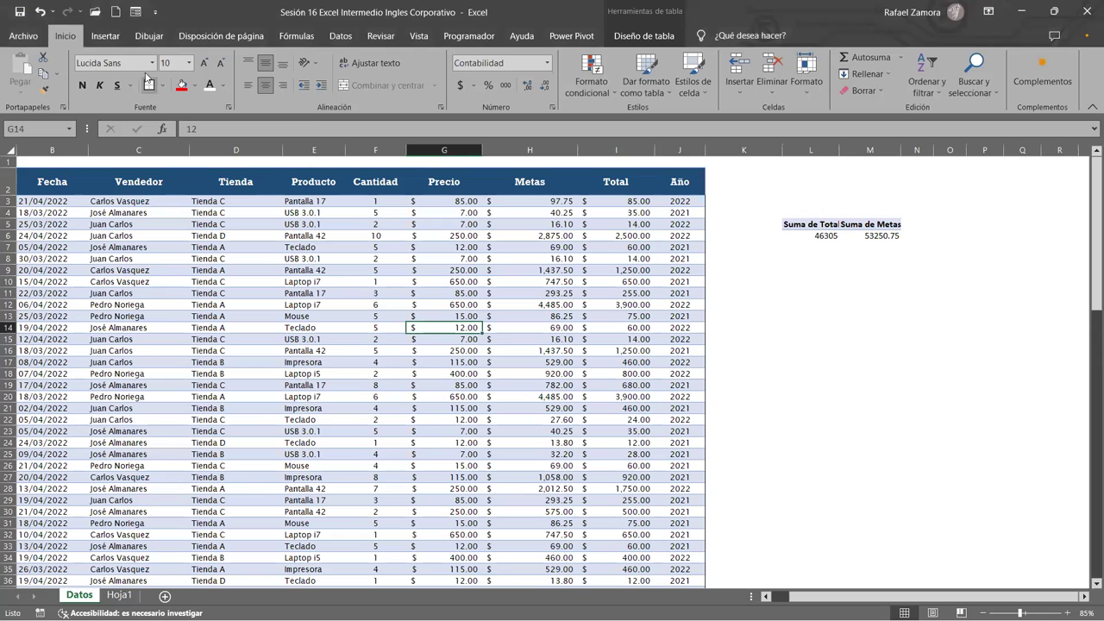
{"action": "left_click", "coordinate": [106, 35]}
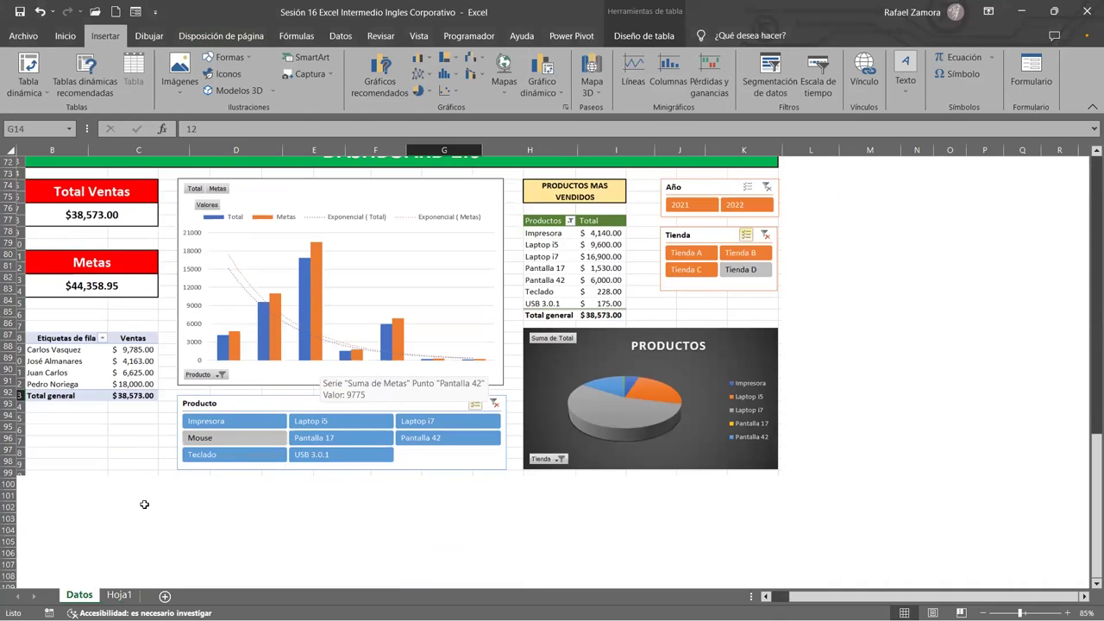
{"action": "left_click", "coordinate": [119, 595]}
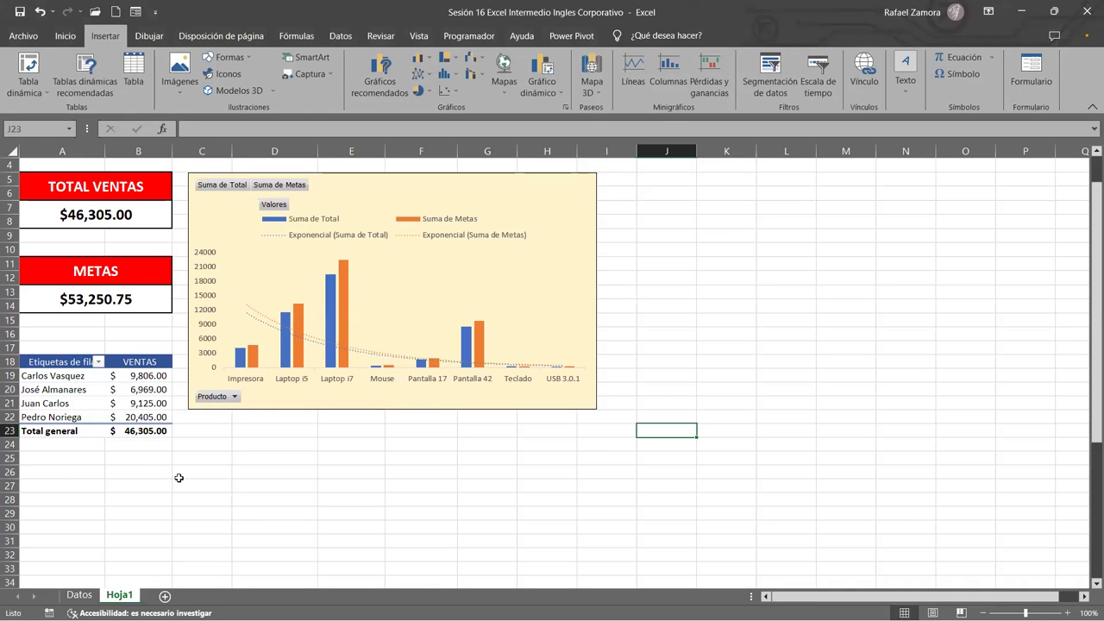
{"action": "key", "text": "ctrl+Page_Up"}
{"action": "scroll", "coordinate": [346, 444], "scroll_direction": "up", "scroll_amount": 7}
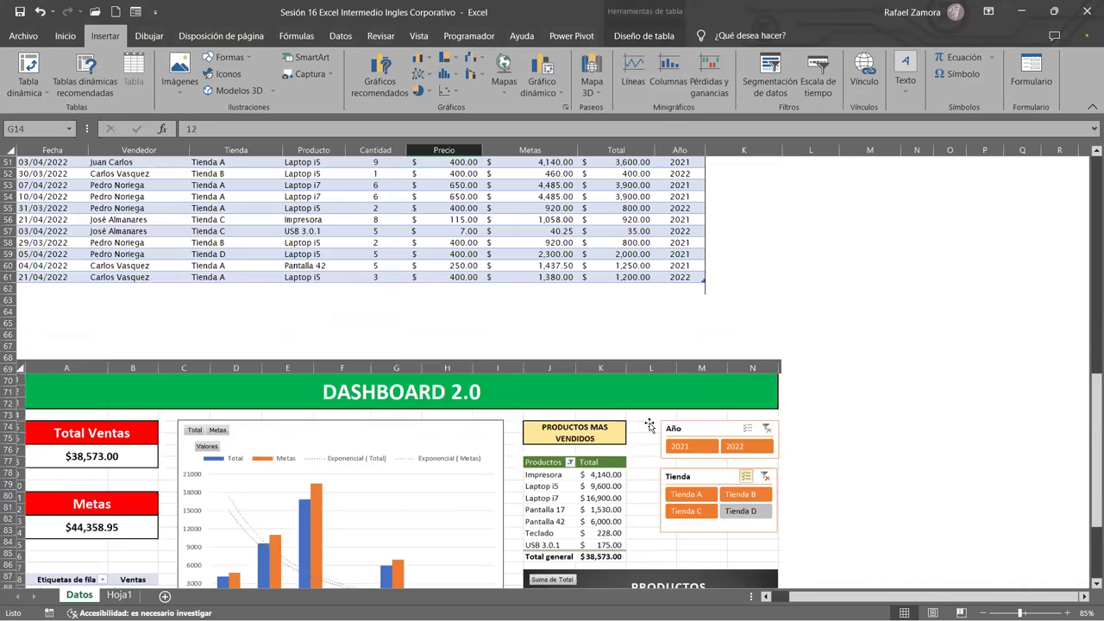
{"action": "scroll", "coordinate": [346, 444], "scroll_direction": "up", "scroll_amount": 9}
{"action": "scroll", "coordinate": [784, 284], "scroll_direction": "up", "scroll_amount": 8}
{"action": "left_click", "coordinate": [785, 267]}
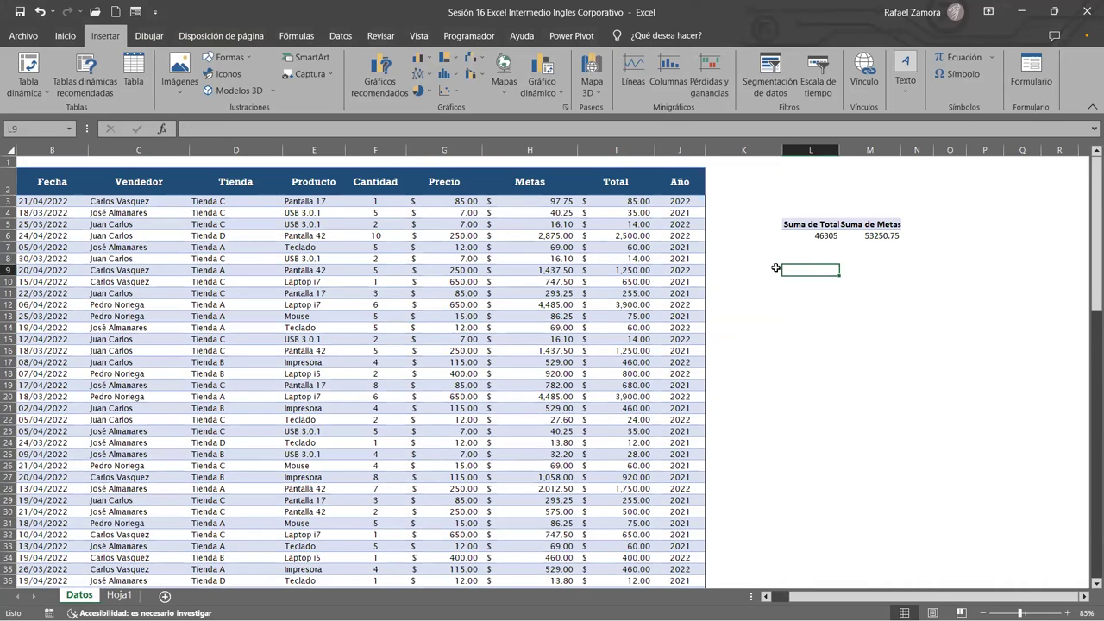
{"action": "left_click", "coordinate": [287, 293]}
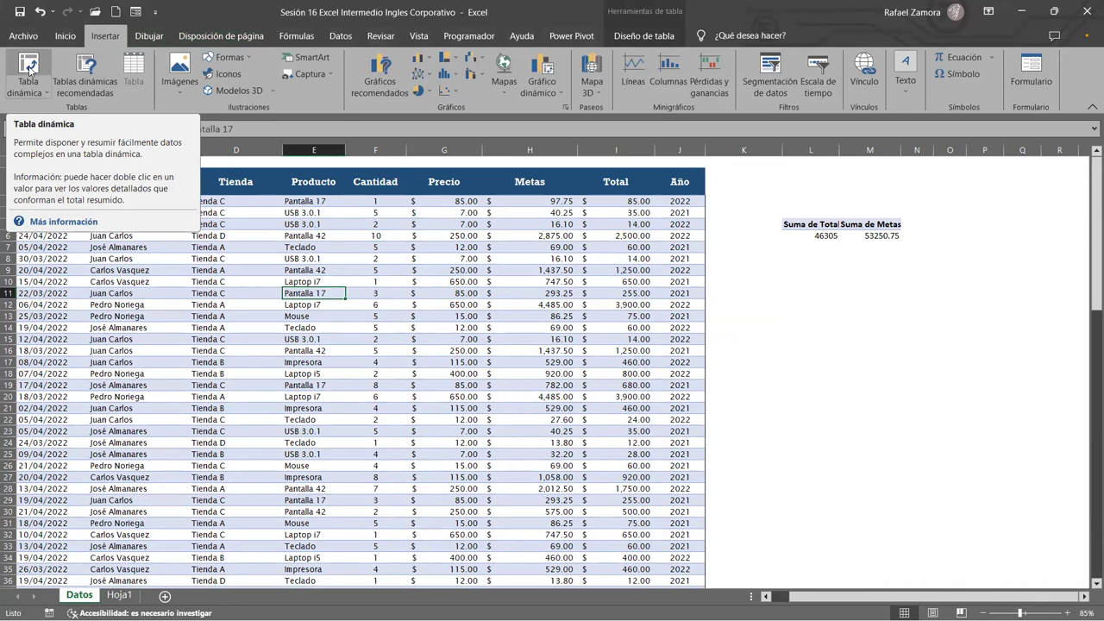
Insert a pivot table from the sales table on the existing Datos sheet at L10
{"action": "left_click", "coordinate": [29, 67]}
{"action": "left_click", "coordinate": [579, 259]}
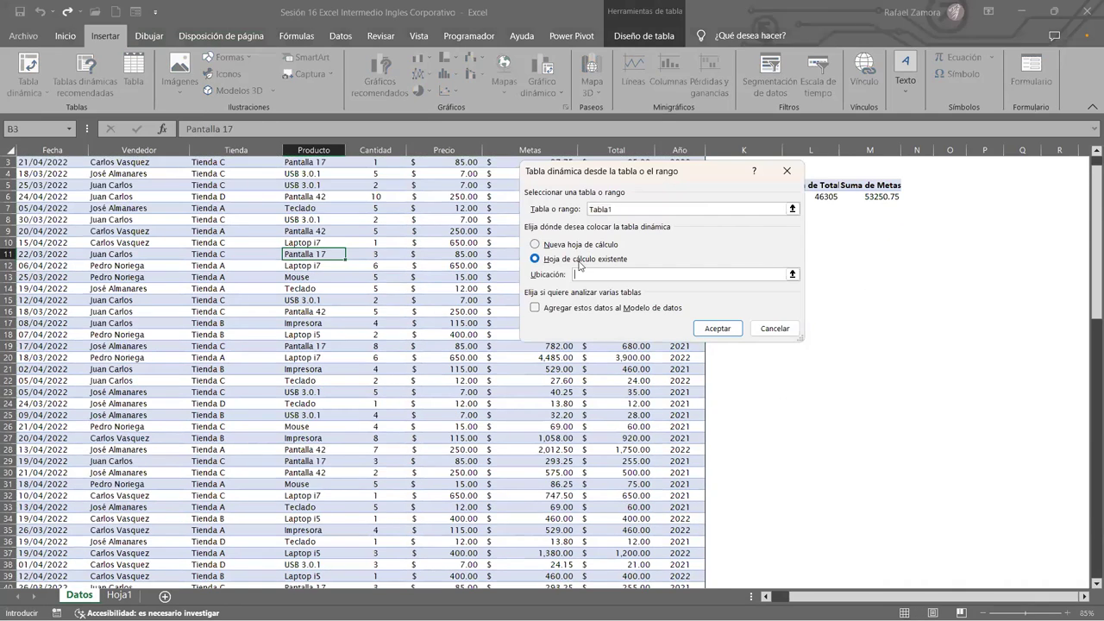
{"action": "left_click_drag", "start_coordinate": [703, 176], "coordinate": [487, 159]}
{"action": "left_click", "coordinate": [800, 241]}
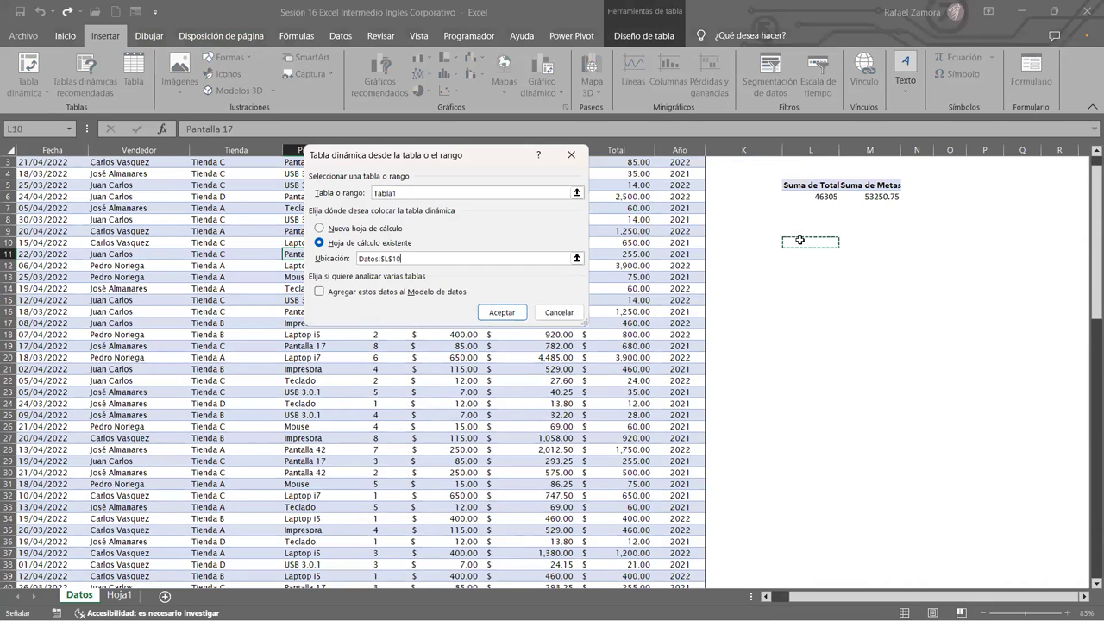
{"action": "left_click", "coordinate": [518, 314]}
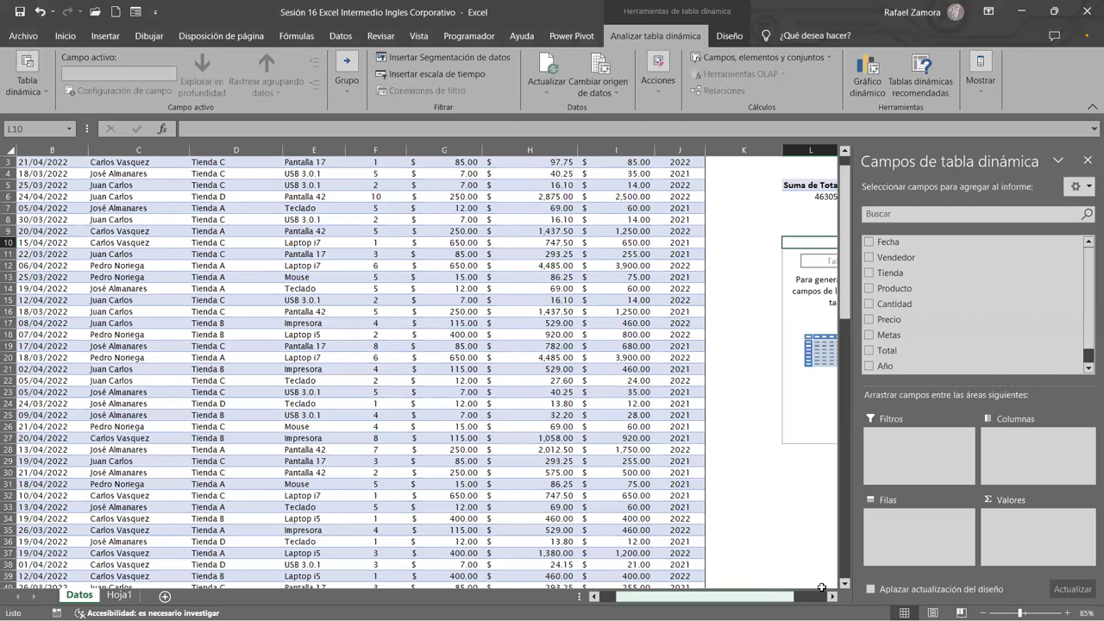
{"action": "scroll", "coordinate": [822, 587], "scroll_direction": "right", "scroll_amount": 2}
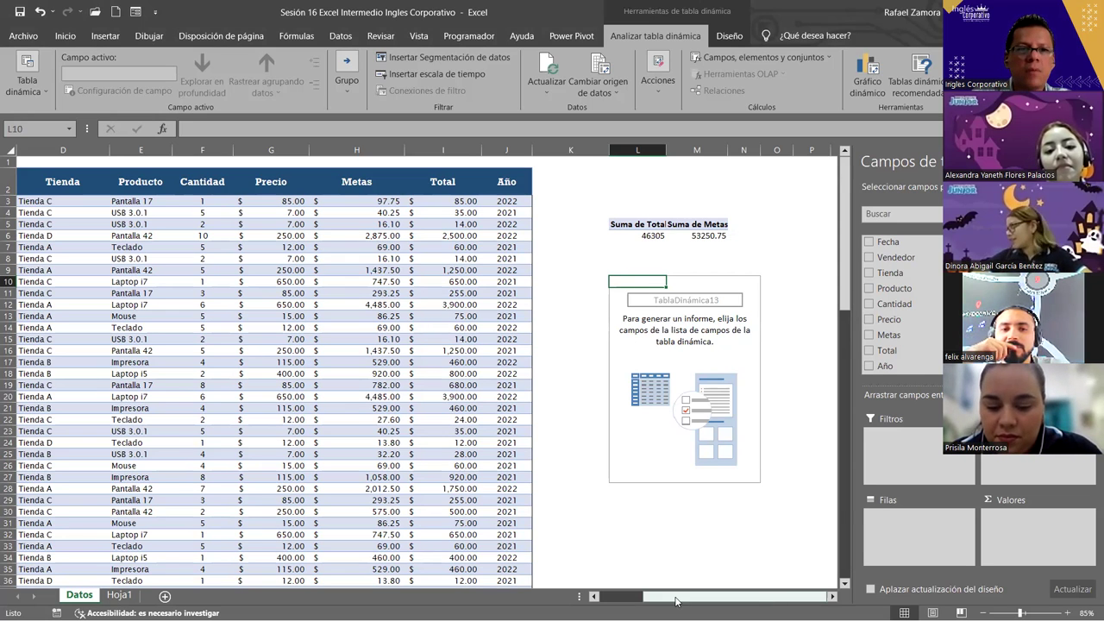
{"action": "left_click_drag", "start_coordinate": [765, 601], "coordinate": [722, 601]}
Put Producto and Fecha in Filas and Metas in Valores, removing the trial Cantidad field
{"action": "left_click", "coordinate": [286, 304]}
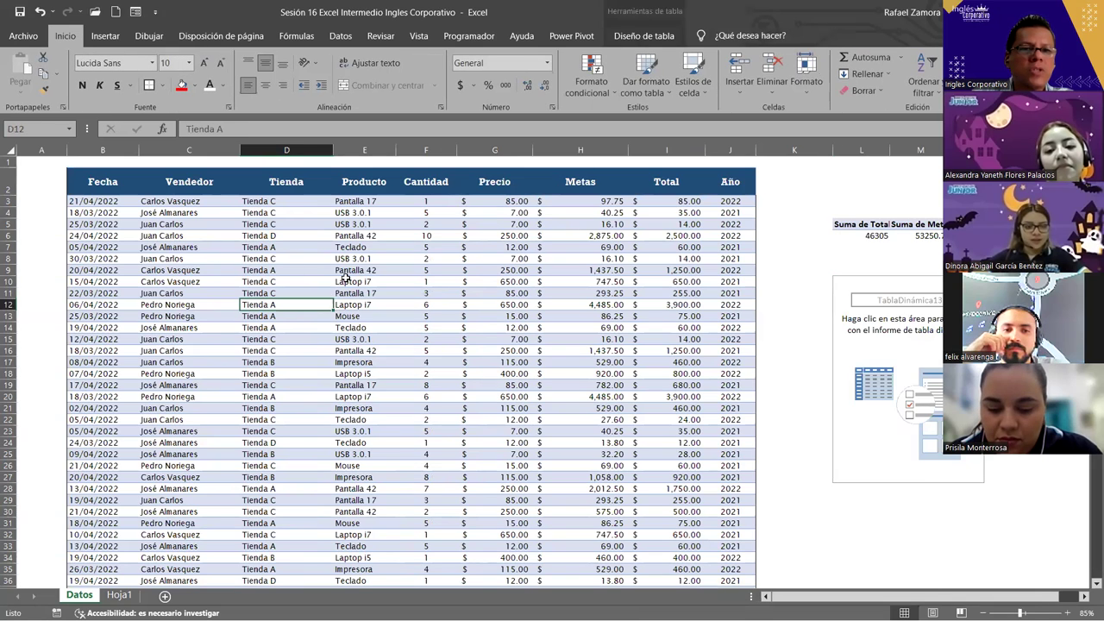
{"action": "left_click", "coordinate": [274, 281]}
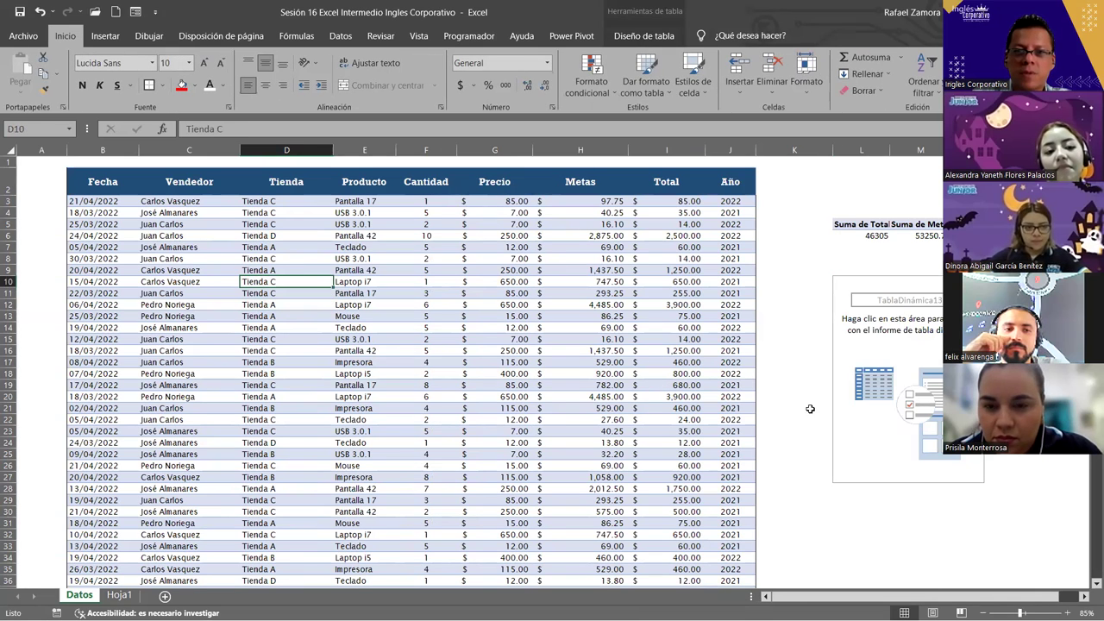
{"action": "scroll", "coordinate": [484, 345], "scroll_direction": "right", "scroll_amount": 6}
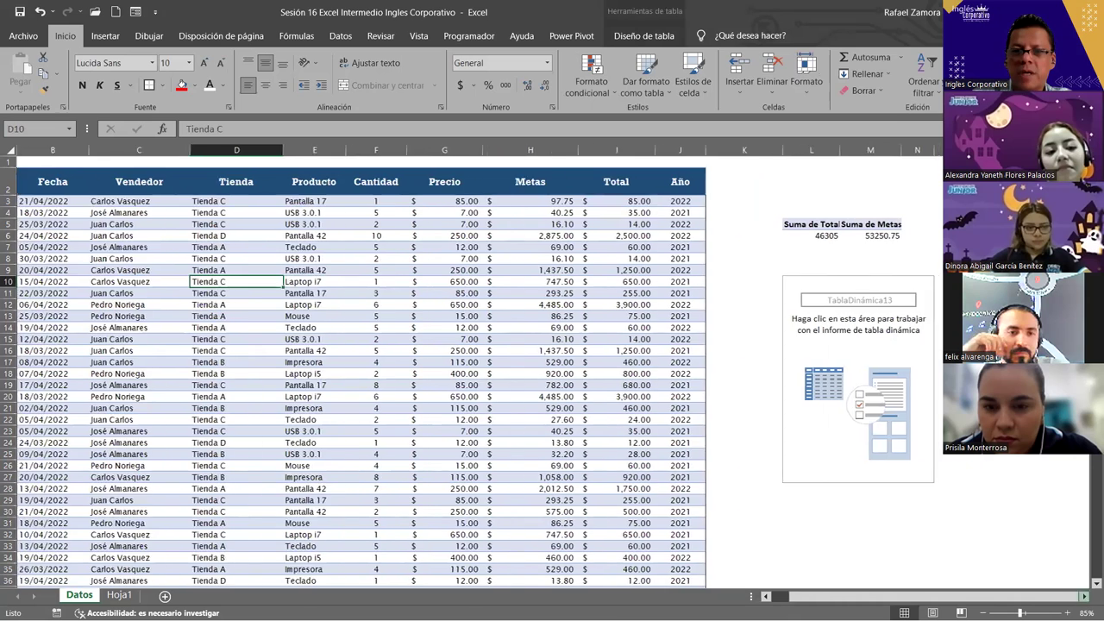
{"action": "left_click", "coordinate": [484, 342]}
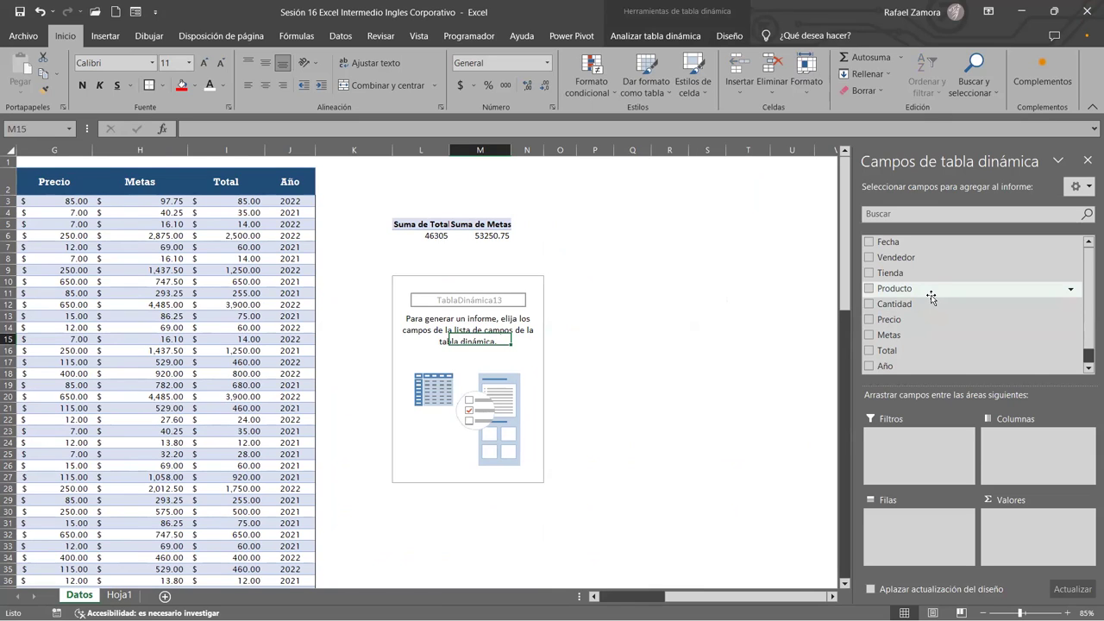
{"action": "left_click_drag", "start_coordinate": [931, 299], "coordinate": [953, 513]}
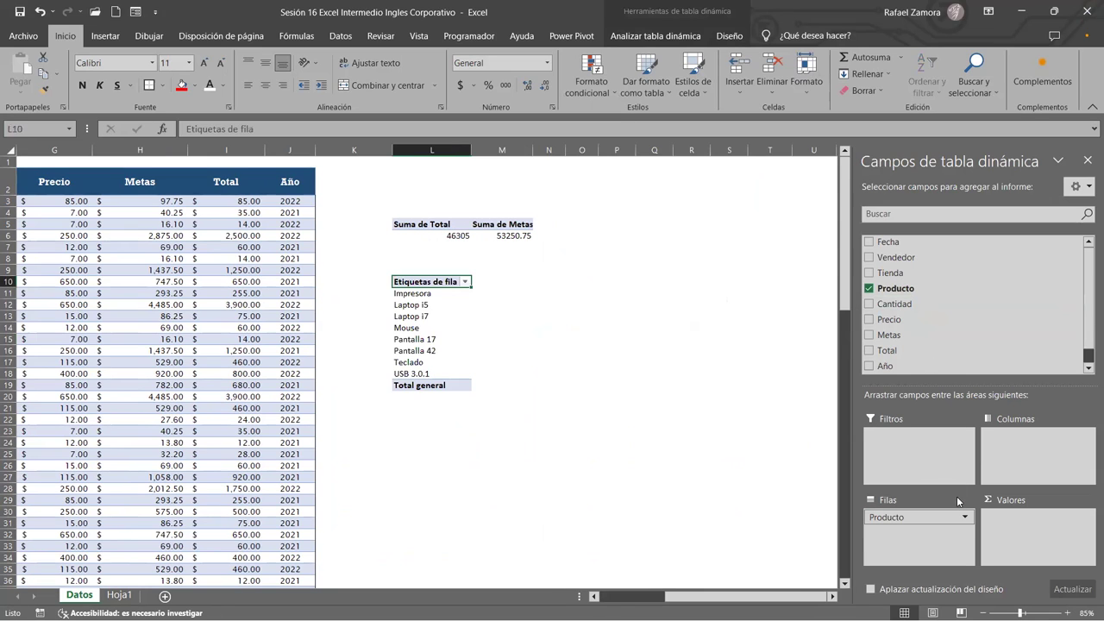
{"action": "left_click_drag", "start_coordinate": [914, 337], "coordinate": [1058, 535]}
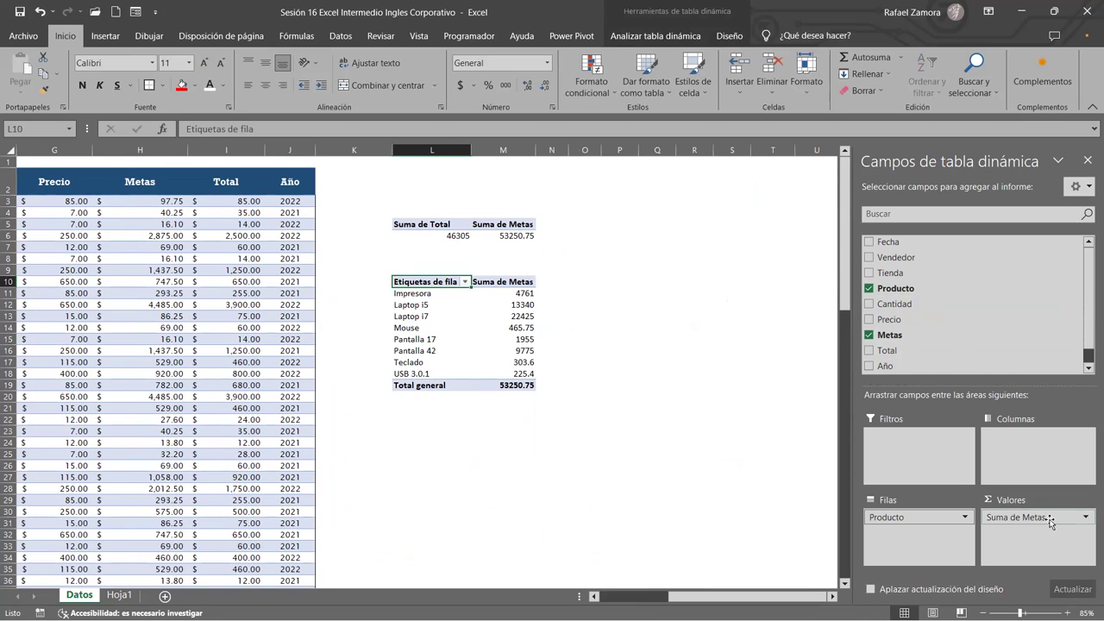
{"action": "mouse_move", "coordinate": [897, 304]}
{"action": "left_mouse_down"}
{"action": "mouse_move", "coordinate": [964, 514]}
{"action": "mouse_move", "coordinate": [940, 528]}
{"action": "left_mouse_up"}
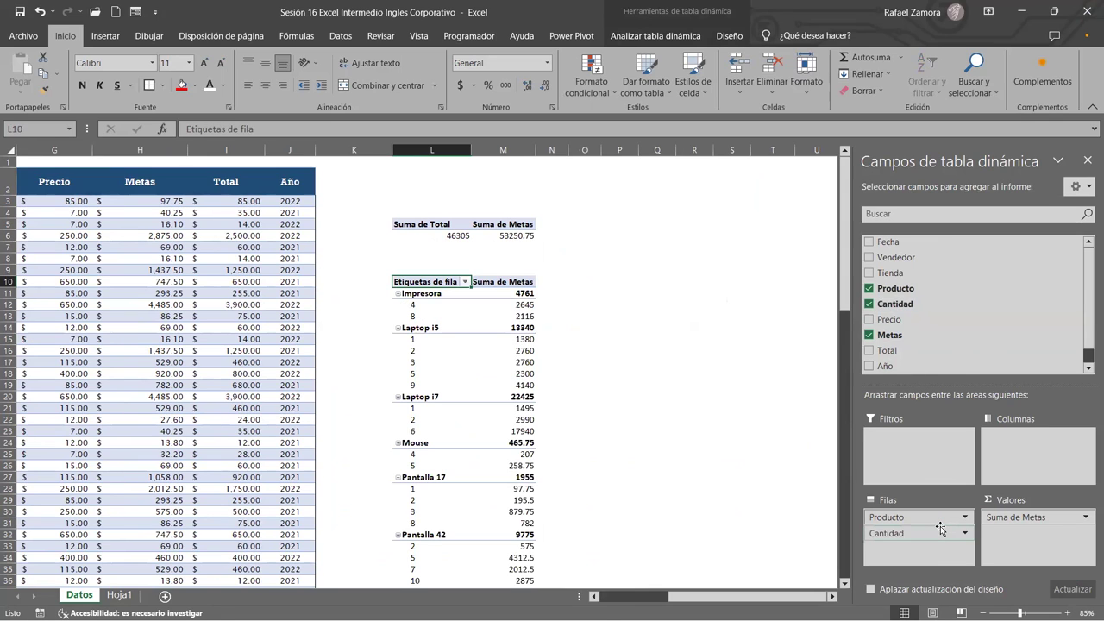
{"action": "left_click_drag", "start_coordinate": [940, 532], "coordinate": [966, 331]}
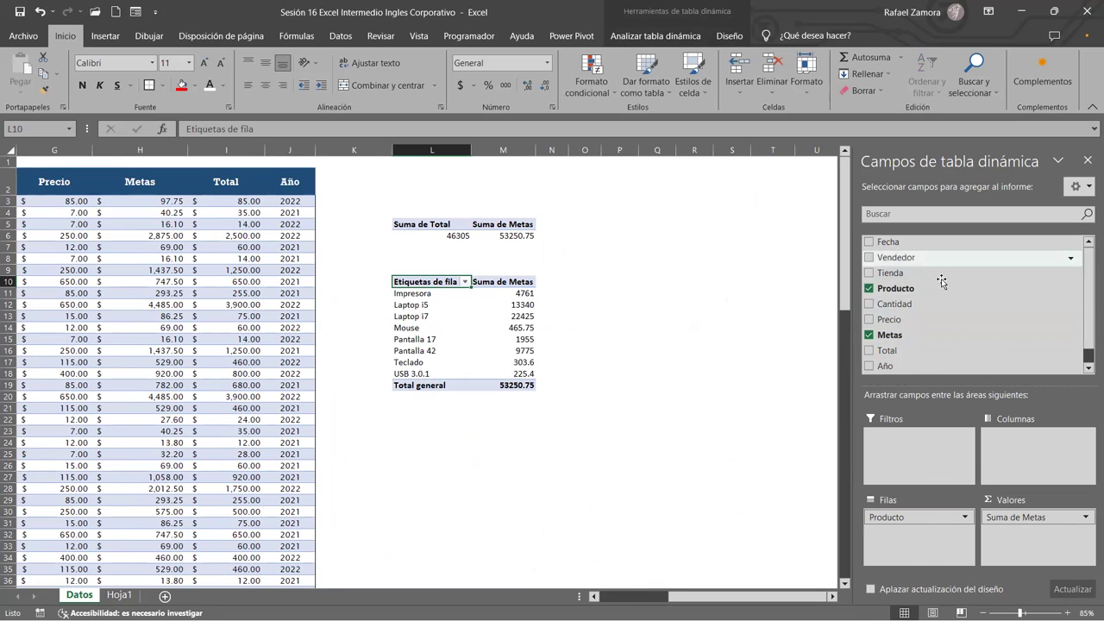
{"action": "mouse_move", "coordinate": [905, 241]}
{"action": "left_mouse_down"}
{"action": "mouse_move", "coordinate": [942, 422]}
{"action": "mouse_move", "coordinate": [938, 533]}
{"action": "left_mouse_up"}
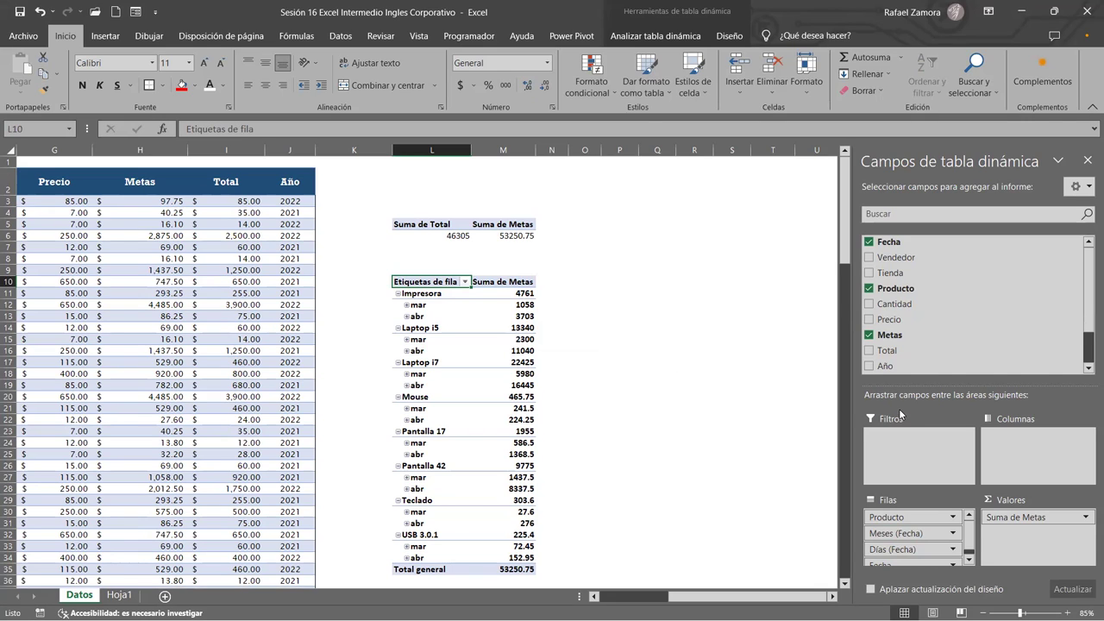
Filter the pivot rows to Impresora only and move Meses (Fecha) into the Columnas area
{"action": "left_click", "coordinate": [465, 281]}
{"action": "left_click", "coordinate": [317, 459]}
{"action": "left_click", "coordinate": [318, 472]}
{"action": "left_click", "coordinate": [388, 592]}
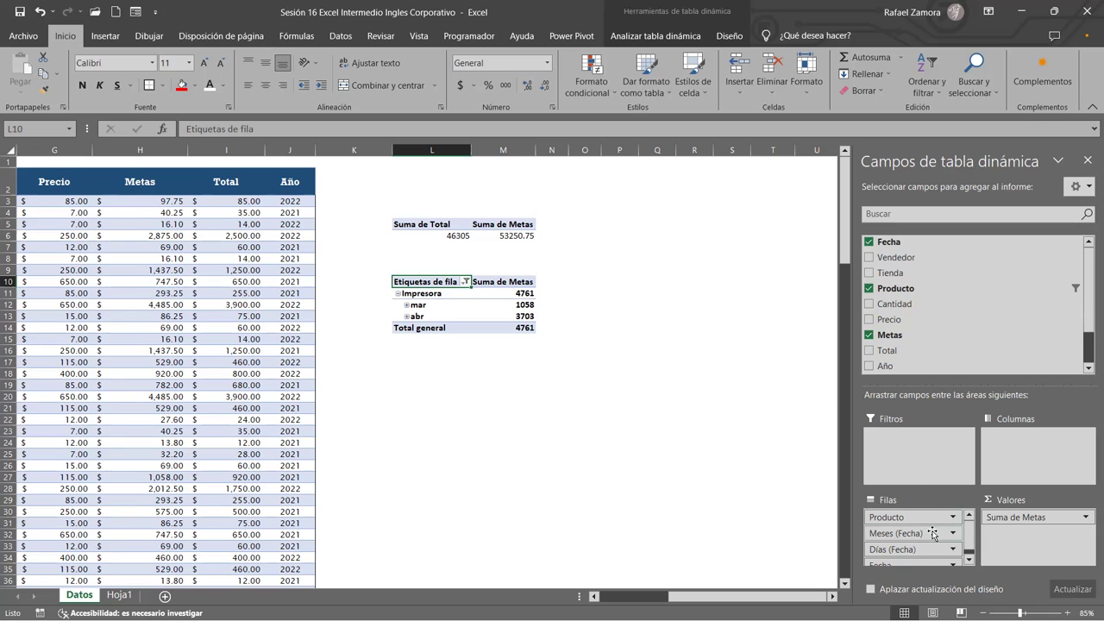
{"action": "left_click_drag", "start_coordinate": [893, 534], "coordinate": [1039, 444]}
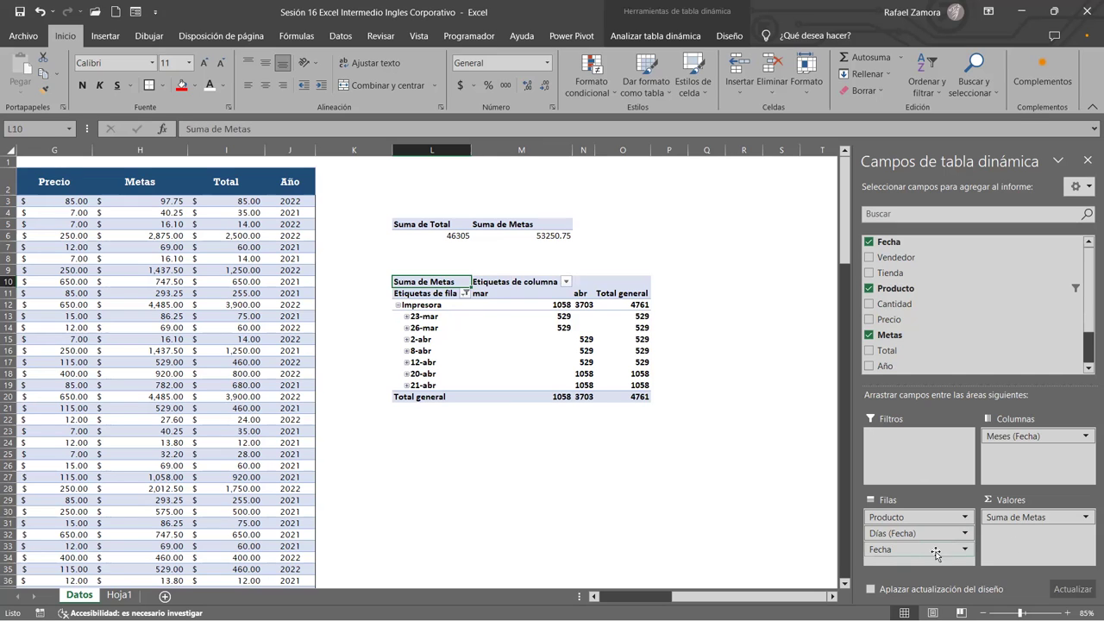
Drag Fecha and Días (Fecha) out of Filas, leaving Impresora's Suma de Metas of 4761
{"action": "left_click_drag", "start_coordinate": [906, 549], "coordinate": [957, 306]}
{"action": "left_click_drag", "start_coordinate": [902, 533], "coordinate": [953, 340]}
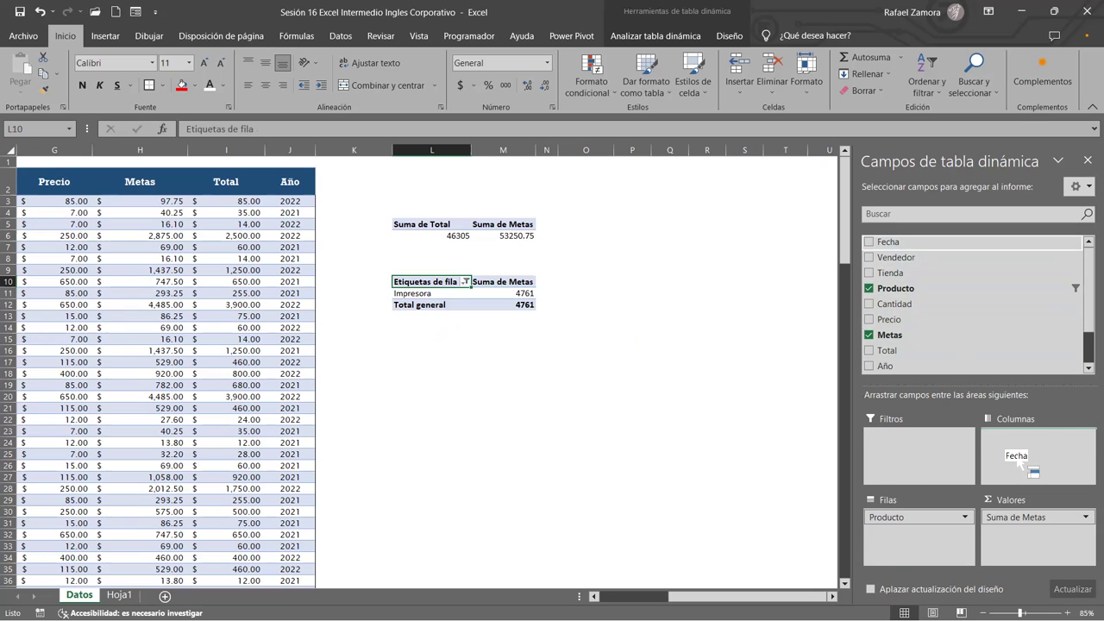
Put Fecha in Columnas so Impresora's metas split into mar 1058 and abr 3703
{"action": "left_click_drag", "start_coordinate": [922, 243], "coordinate": [1016, 456]}
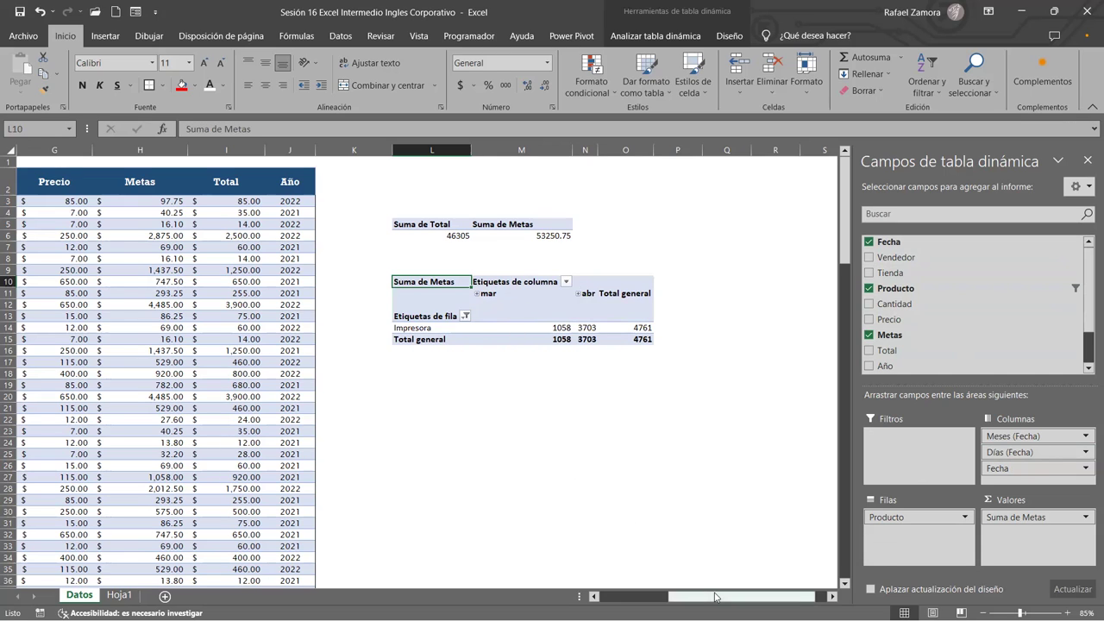
{"action": "left_click_drag", "start_coordinate": [714, 596], "coordinate": [688, 593]}
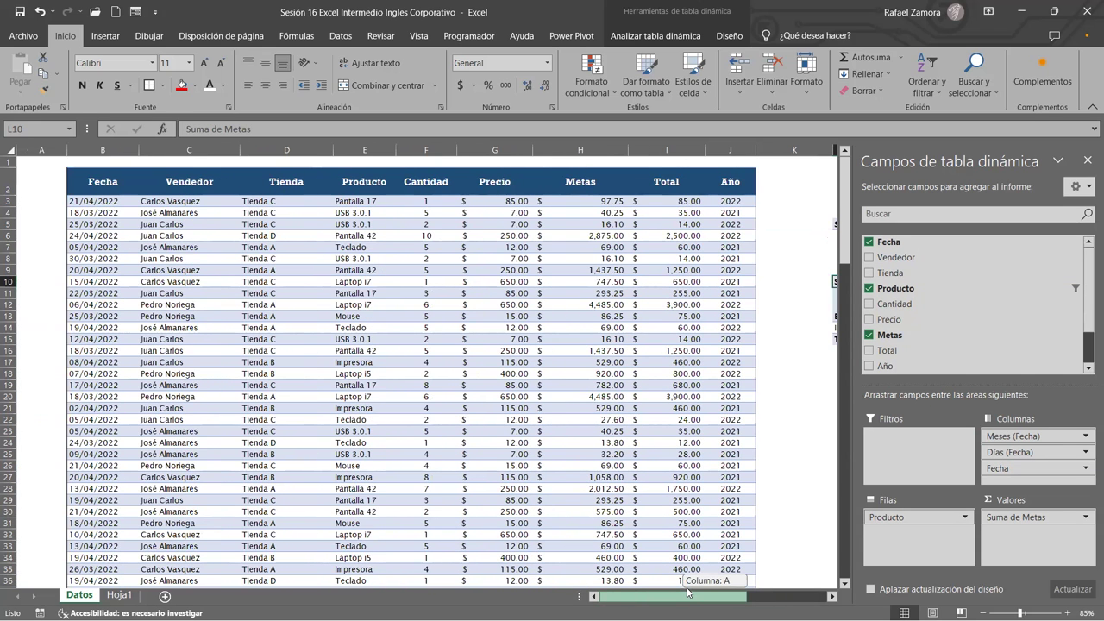
{"action": "scroll", "coordinate": [388, 432], "scroll_direction": "down", "scroll_amount": 5}
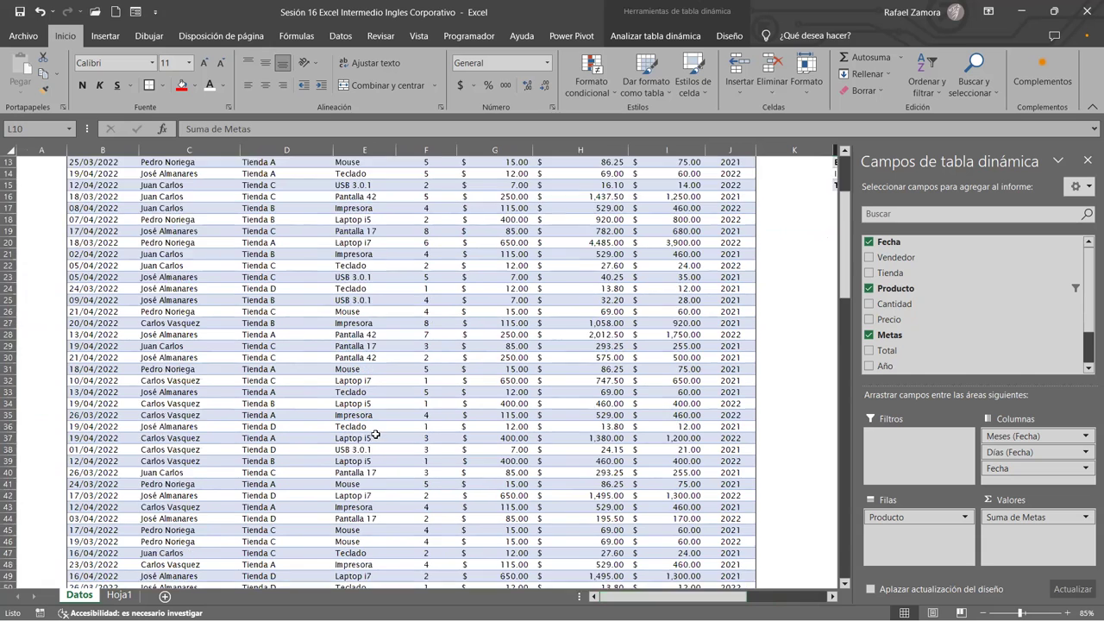
{"action": "scroll", "coordinate": [388, 431], "scroll_direction": "down", "scroll_amount": 4}
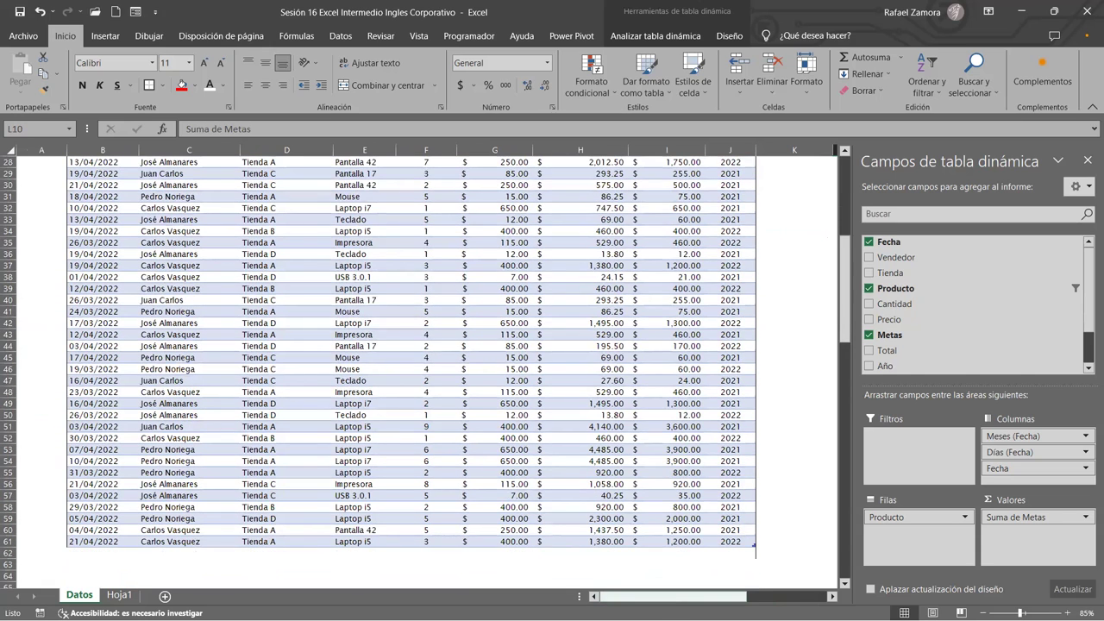
Jump back to the pivot table and select its value cells
{"action": "key", "text": "ctrl+BackSpace"}
{"action": "scroll", "coordinate": [630, 388], "scroll_direction": "up", "scroll_amount": 3}
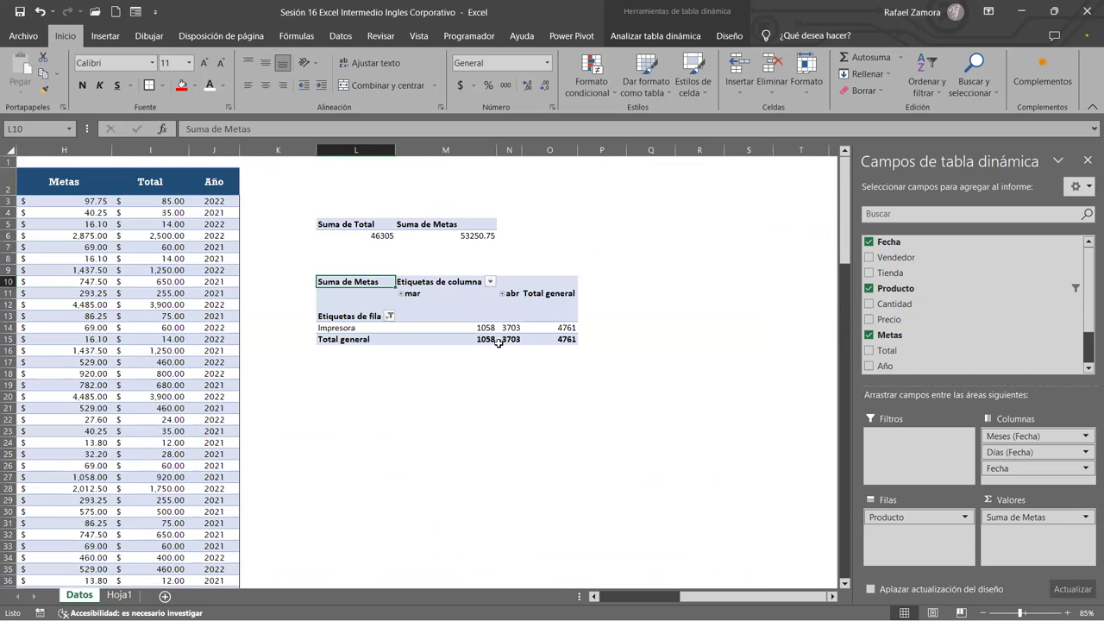
{"action": "left_click", "coordinate": [435, 309]}
{"action": "left_click", "coordinate": [440, 336]}
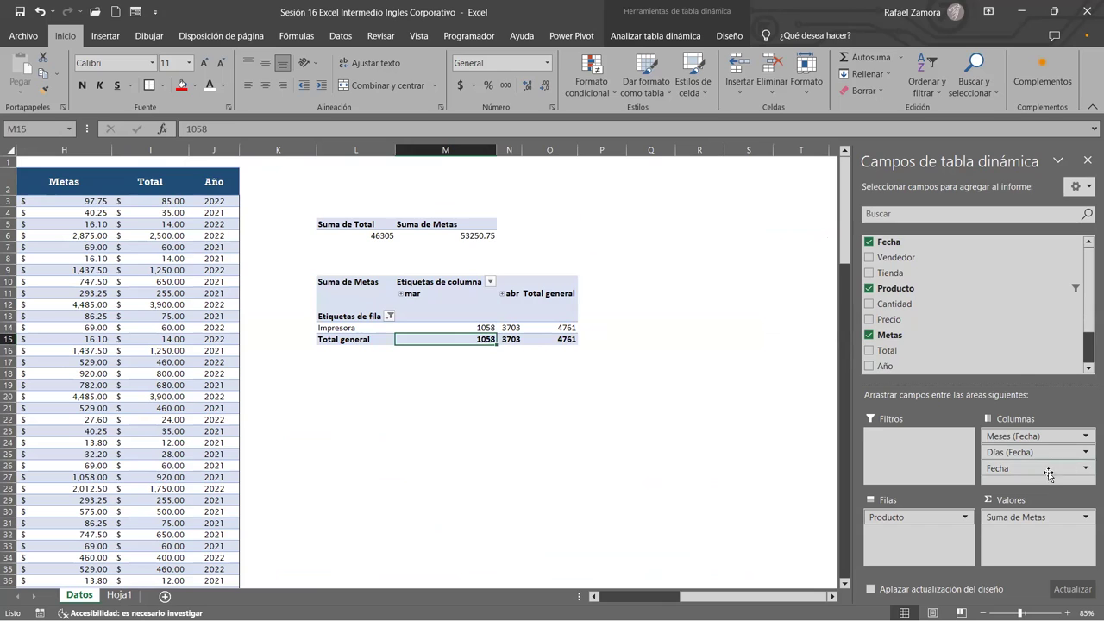
Move Días (Fecha) above Meses (Fecha) in Columnas, listing dates 23-mar through 21-abr
{"action": "left_click", "coordinate": [1085, 454]}
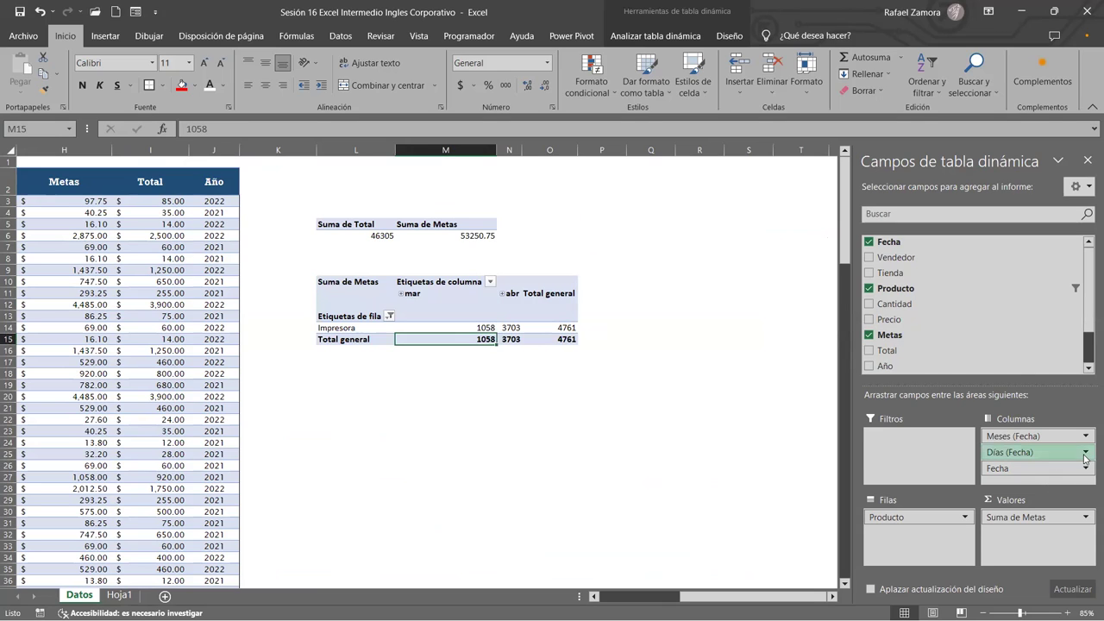
{"action": "left_click", "coordinate": [1085, 465]}
{"action": "left_click", "coordinate": [1086, 466]}
{"action": "left_click", "coordinate": [1053, 479]}
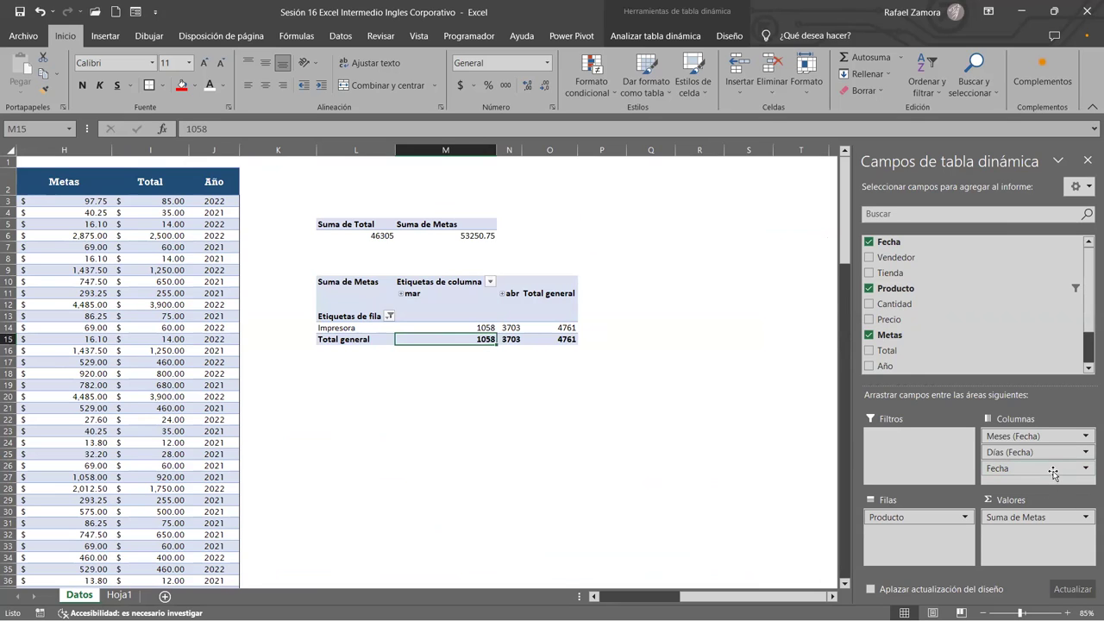
{"action": "left_click", "coordinate": [1065, 455]}
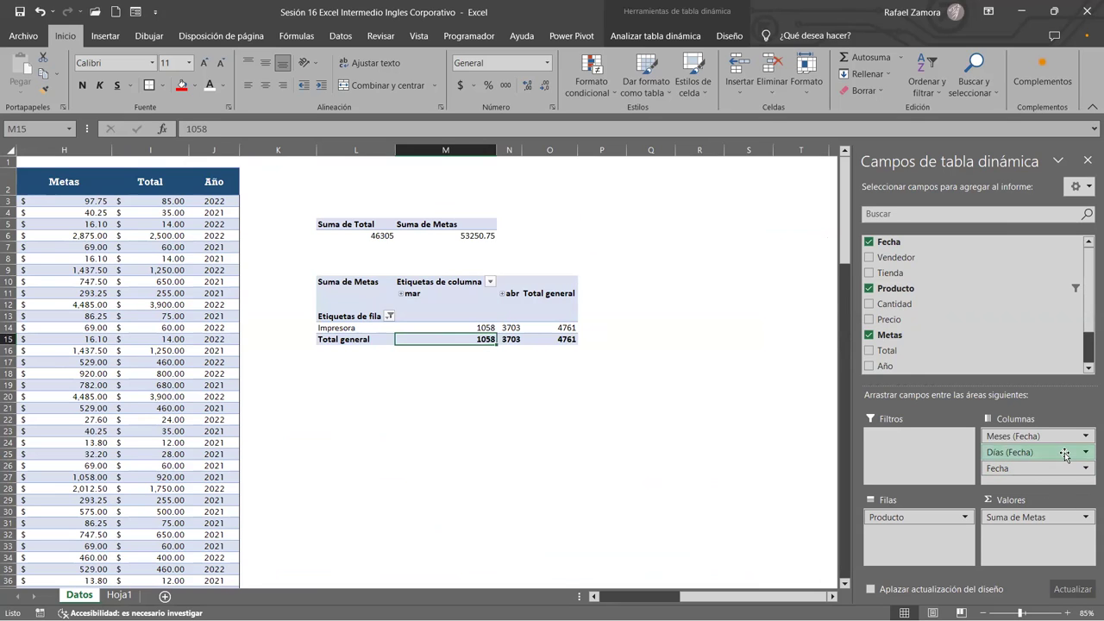
{"action": "left_click_drag", "start_coordinate": [1065, 455], "coordinate": [1067, 437]}
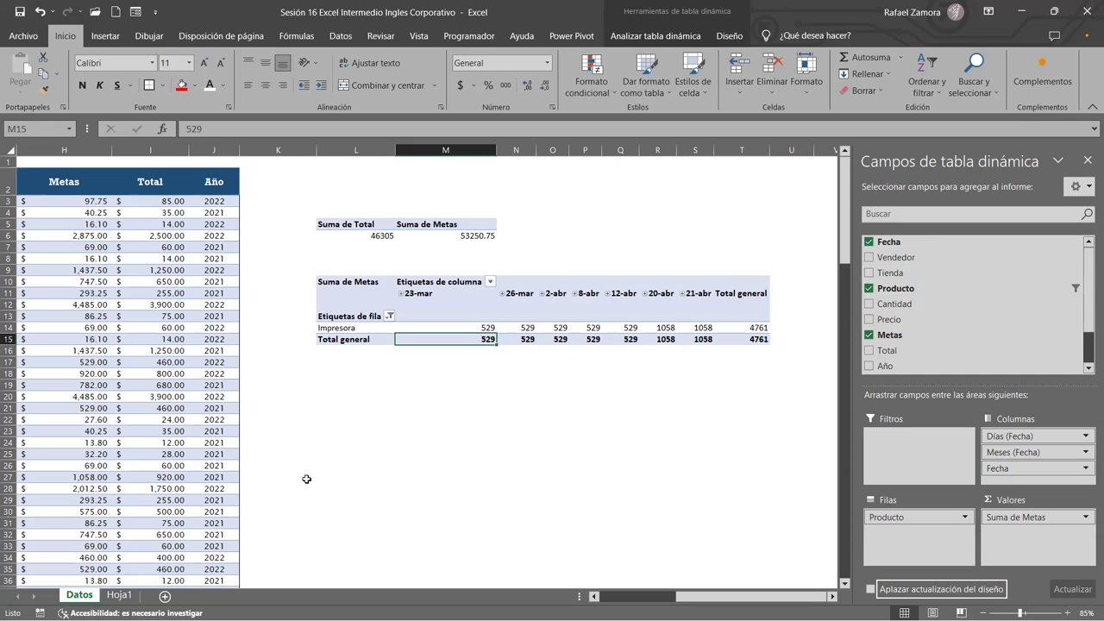
Insert a new blank worksheet, Hoja3
{"action": "left_click", "coordinate": [164, 596]}
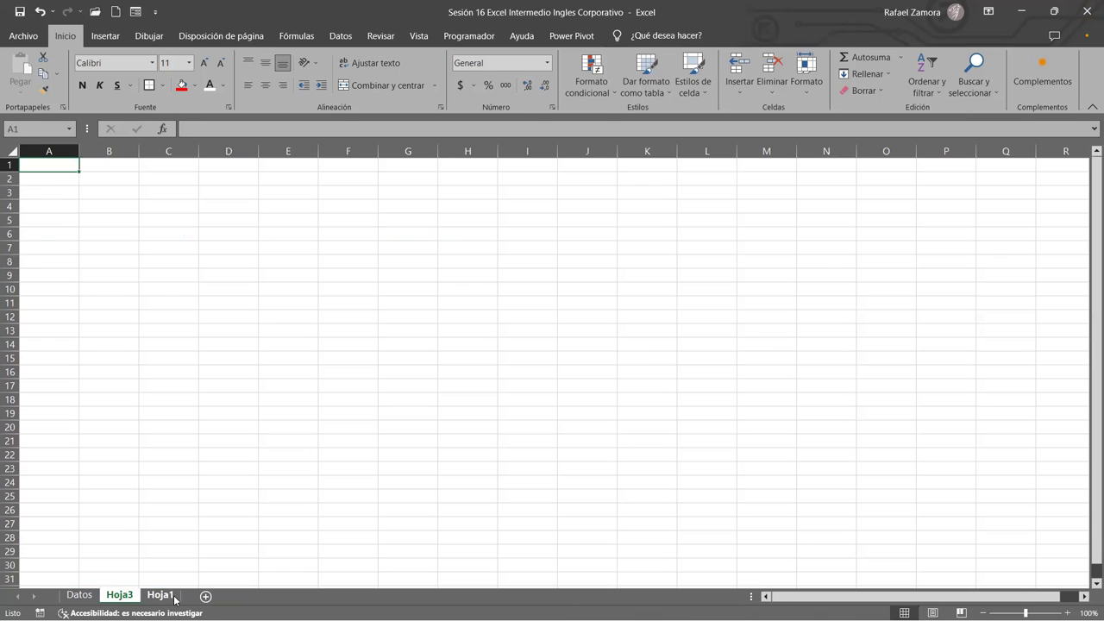
{"action": "left_click", "coordinate": [186, 274]}
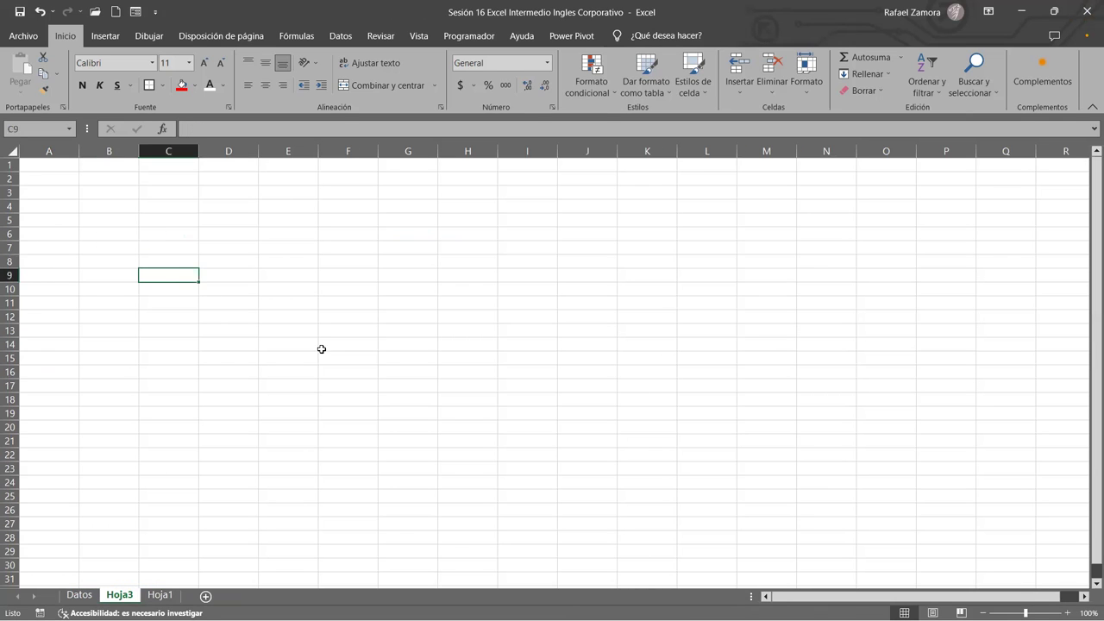
{"action": "scroll", "coordinate": [194, 279], "scroll_direction": "up", "scroll_amount": 2, "text": "ctrl"}
{"action": "scroll", "coordinate": [215, 251], "scroll_direction": "up", "scroll_amount": 1, "text": "ctrl"}
Enter 12-8-23 in C3 and fill the daily dates down to C9 (18/8/2023)
{"action": "left_click", "coordinate": [212, 216]}
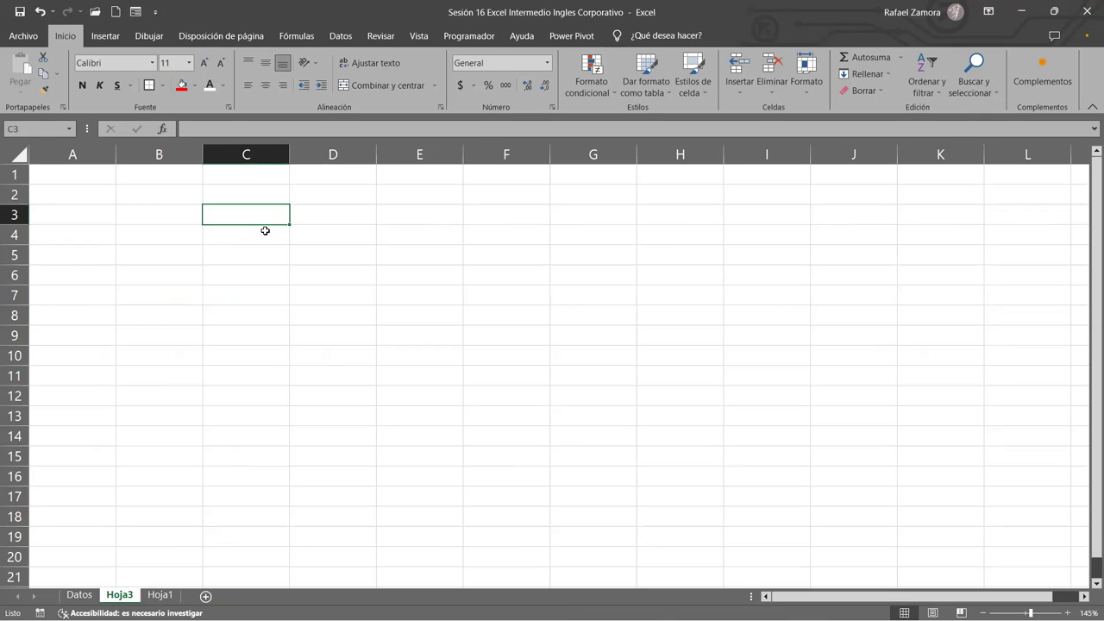
{"action": "type", "text": "12-8-23"}
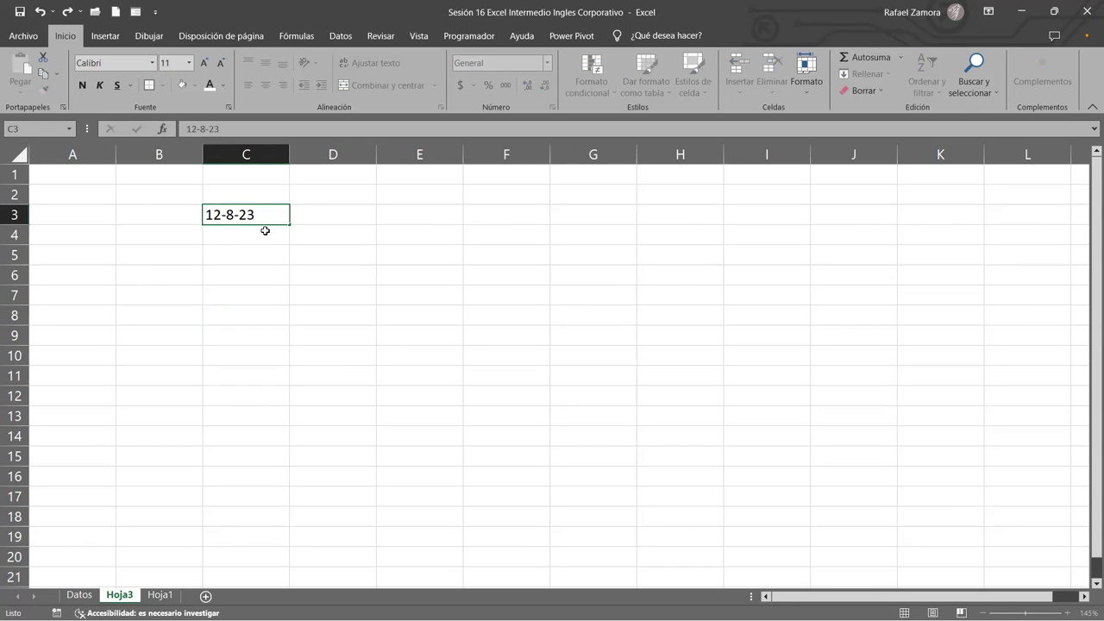
{"action": "key", "text": "Return"}
{"action": "left_click", "coordinate": [272, 216]}
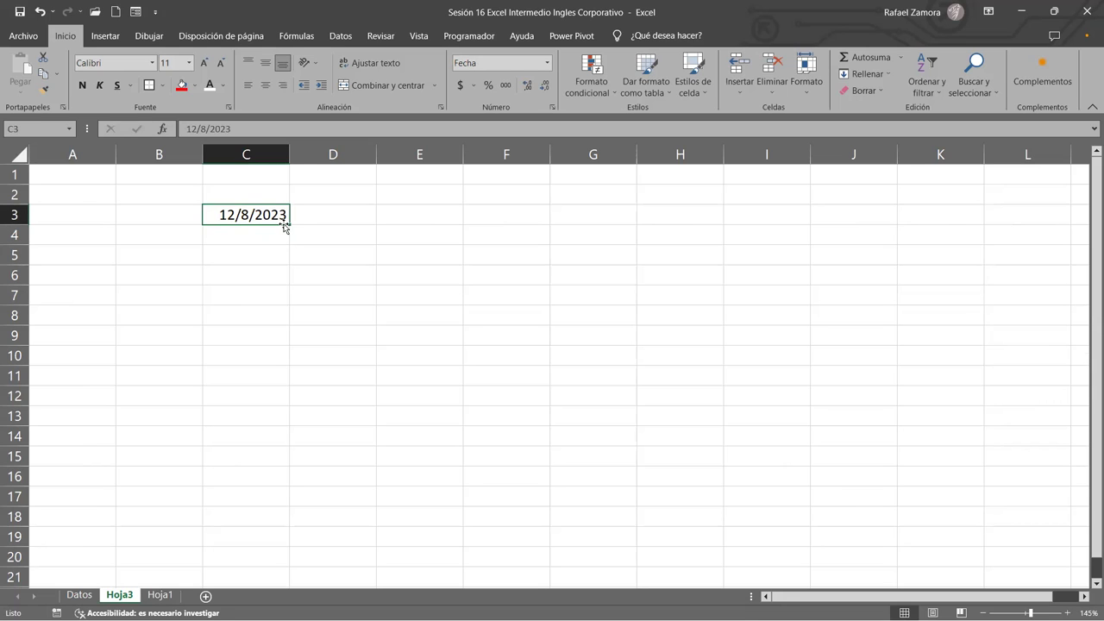
{"action": "left_click_drag", "start_coordinate": [290, 226], "coordinate": [259, 342]}
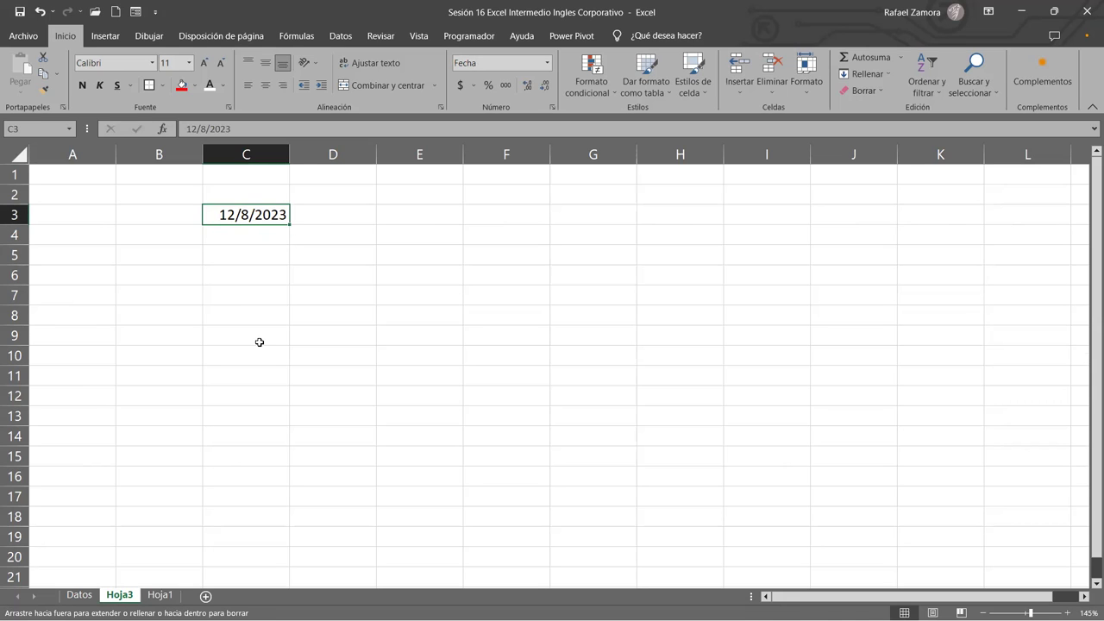
{"action": "left_click", "coordinate": [380, 336]}
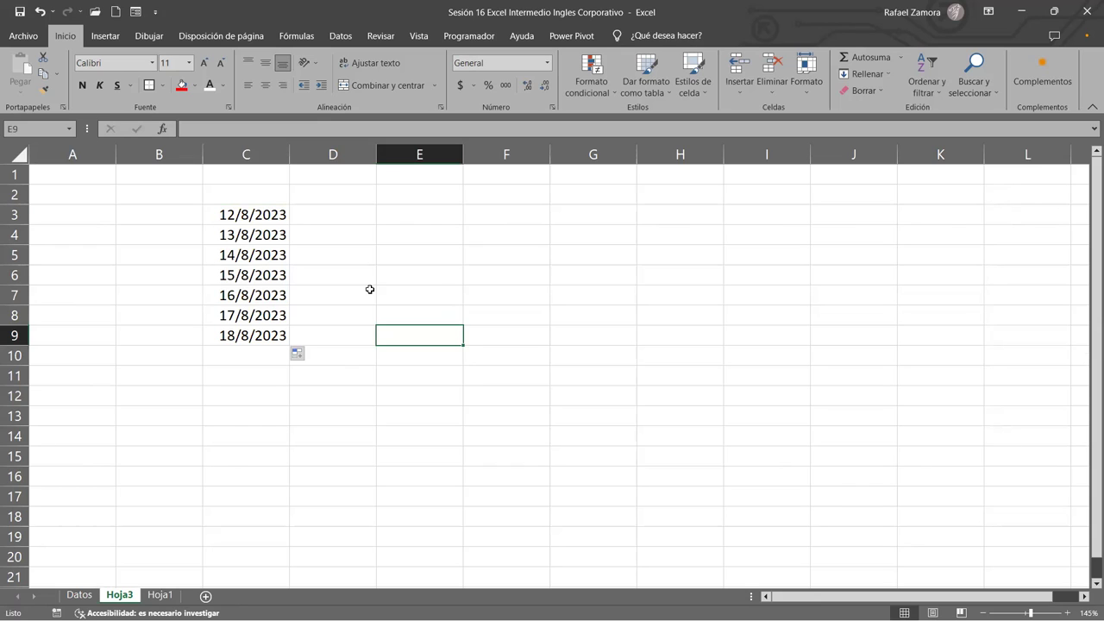
{"action": "left_click", "coordinate": [271, 219]}
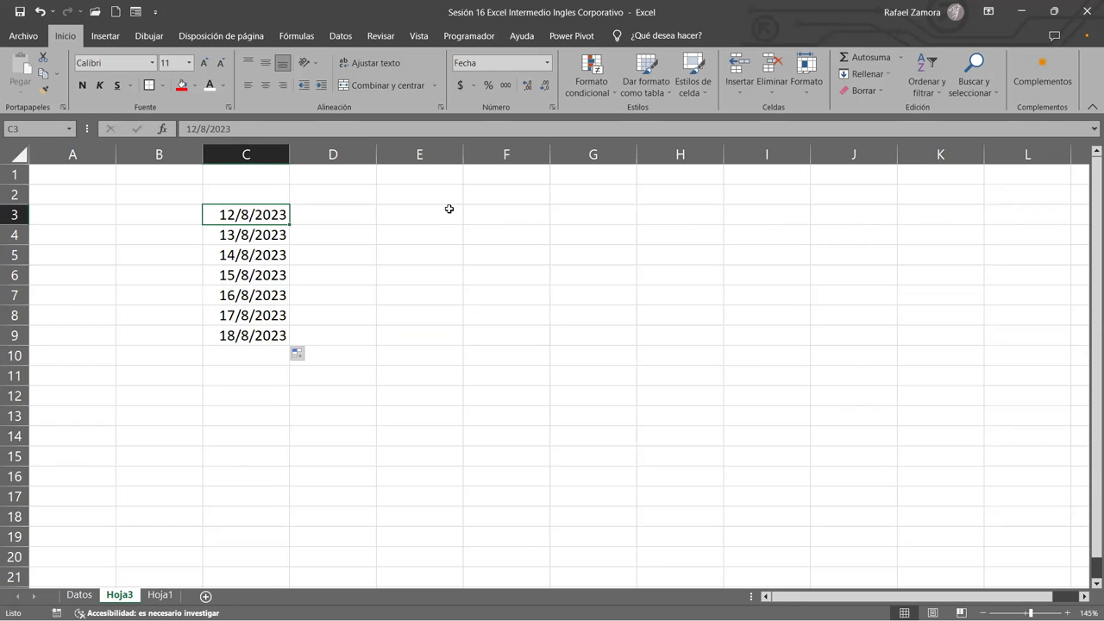
Enter =TEXTO(C3,"DD") in E3 so it returns the day number 12
{"action": "left_click", "coordinate": [449, 209]}
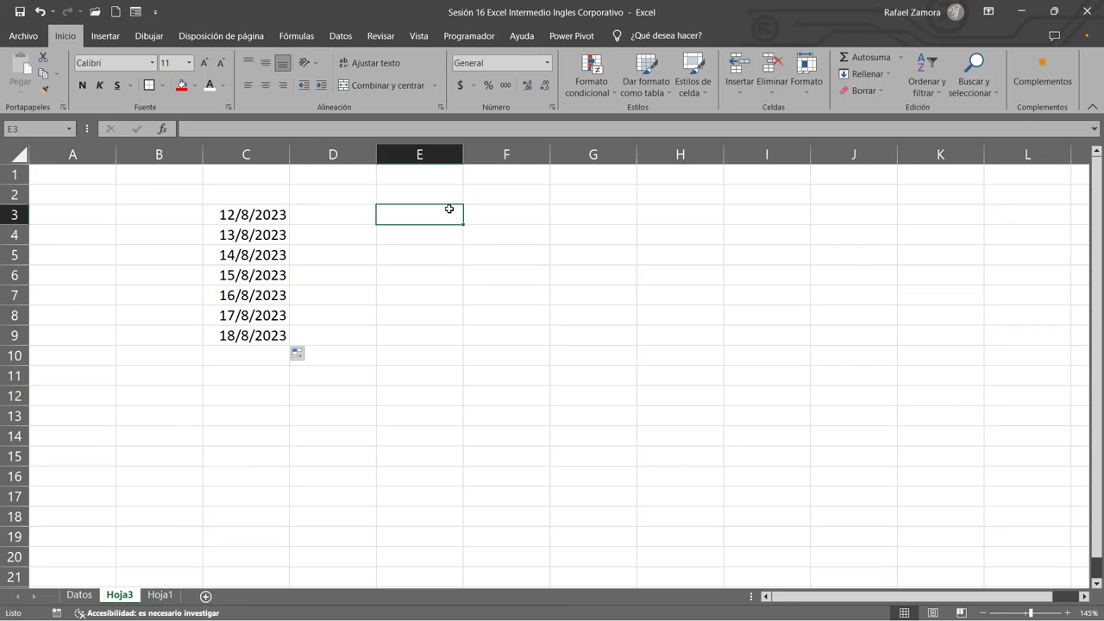
{"action": "type", "text": "="}
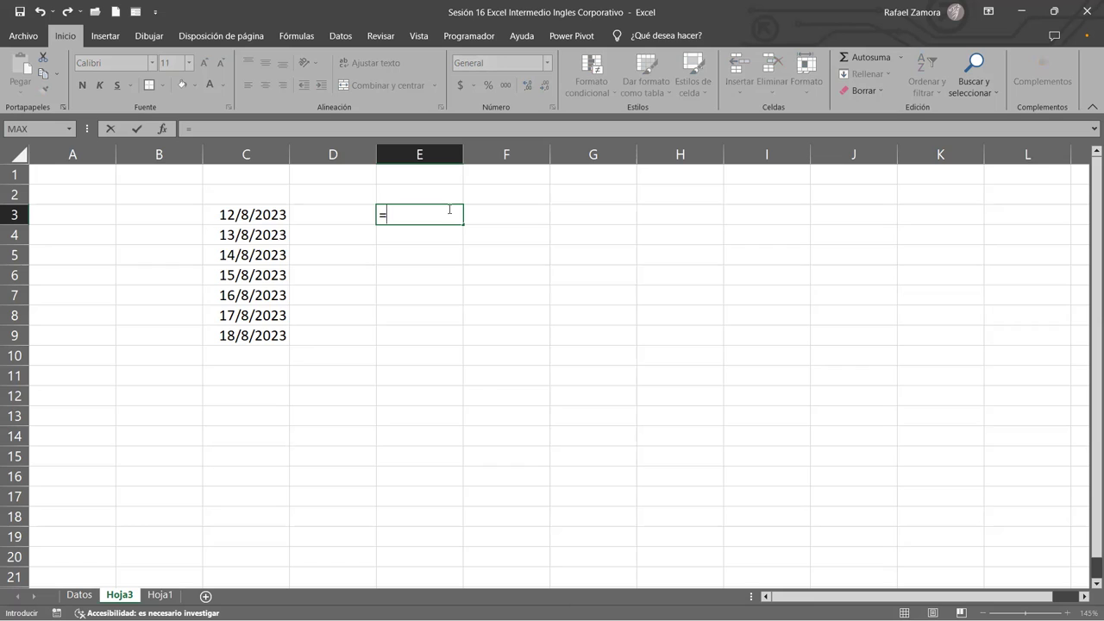
{"action": "key", "text": "Escape"}
{"action": "type", "text": "TEXTO"}
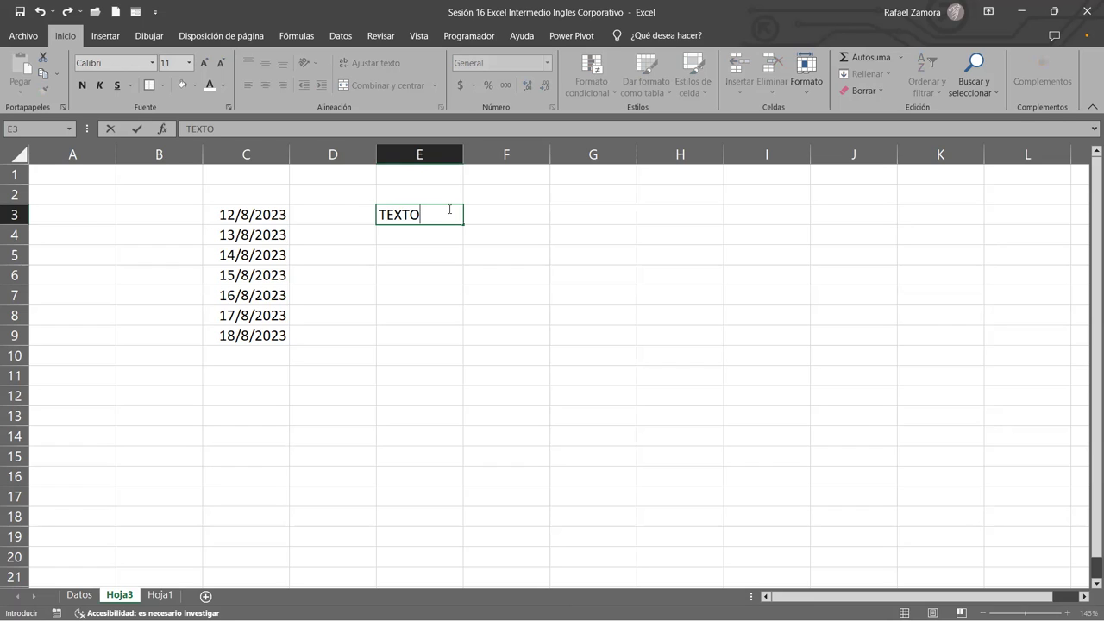
{"action": "key", "text": "BackSpace"}
{"action": "key", "text": "BackSpace"}
{"action": "key", "text": "BackSpace"}
{"action": "key", "text": "BackSpace"}
{"action": "type", "text": "?"}
{"action": "key", "text": "BackSpace"}
{"action": "type", "text": "¿"}
{"action": "key", "text": "BackSpace"}
{"action": "type", "text": "=TEXTO"}
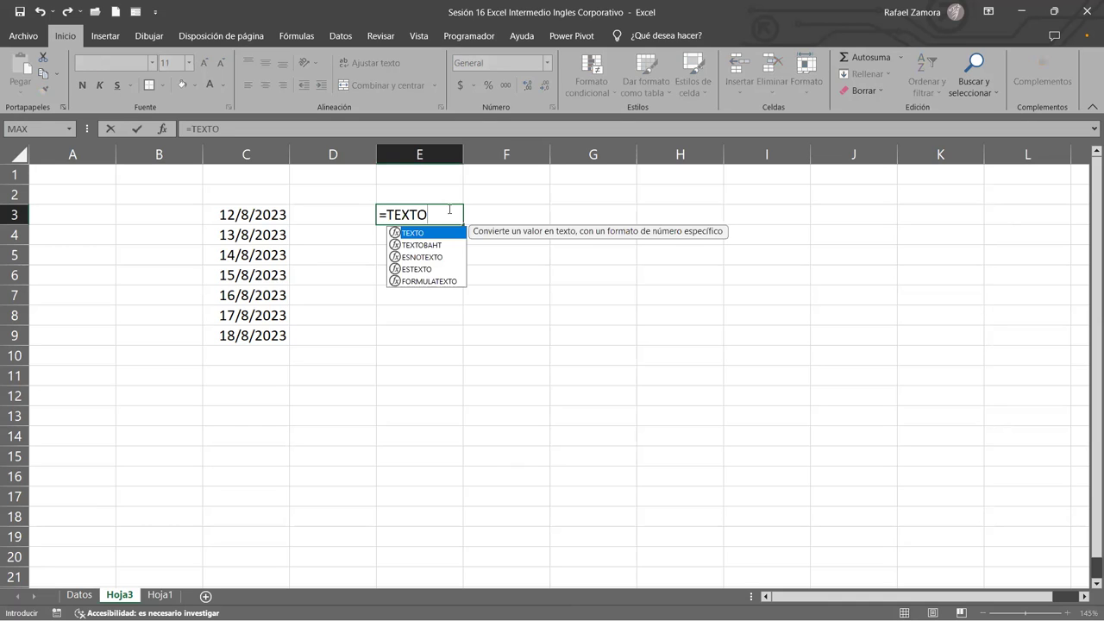
{"action": "type", "text": "("}
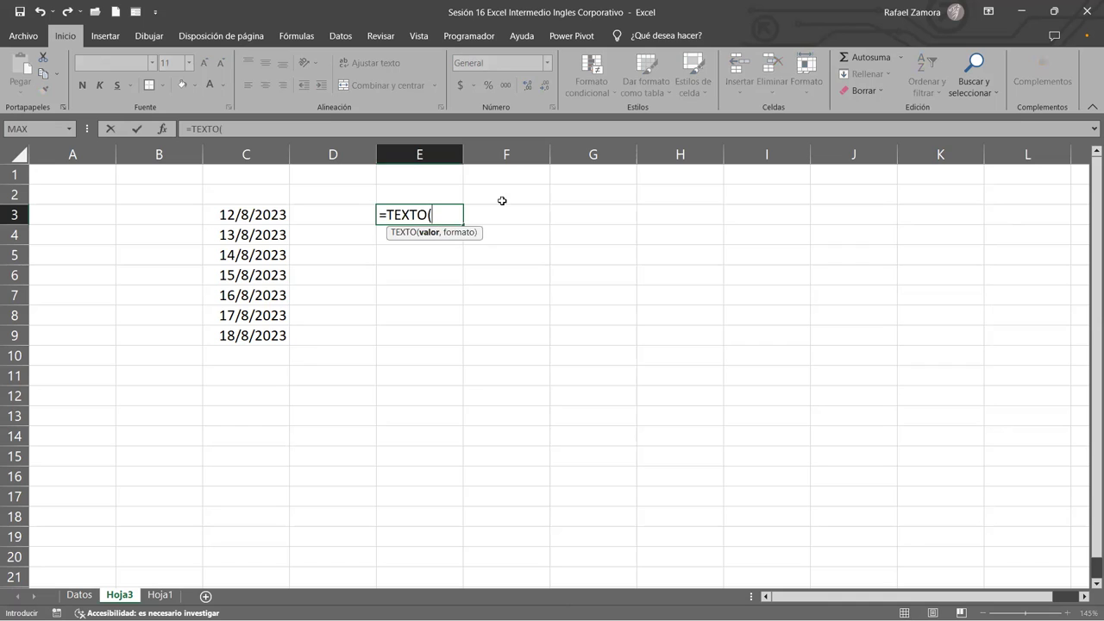
{"action": "left_click", "coordinate": [268, 215]}
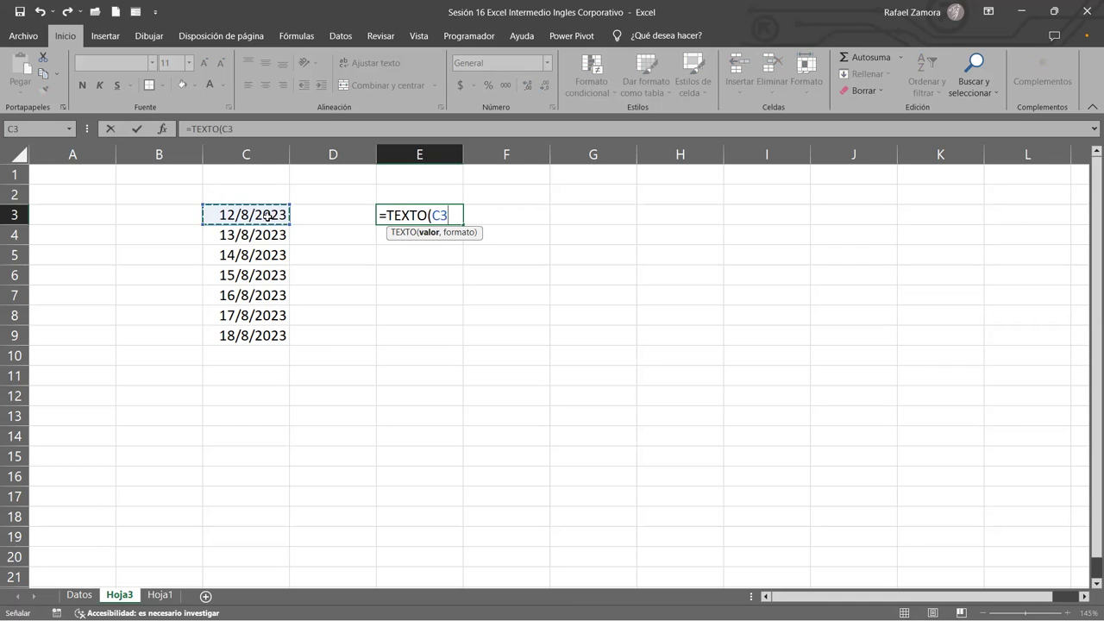
{"action": "type", "text": ","}
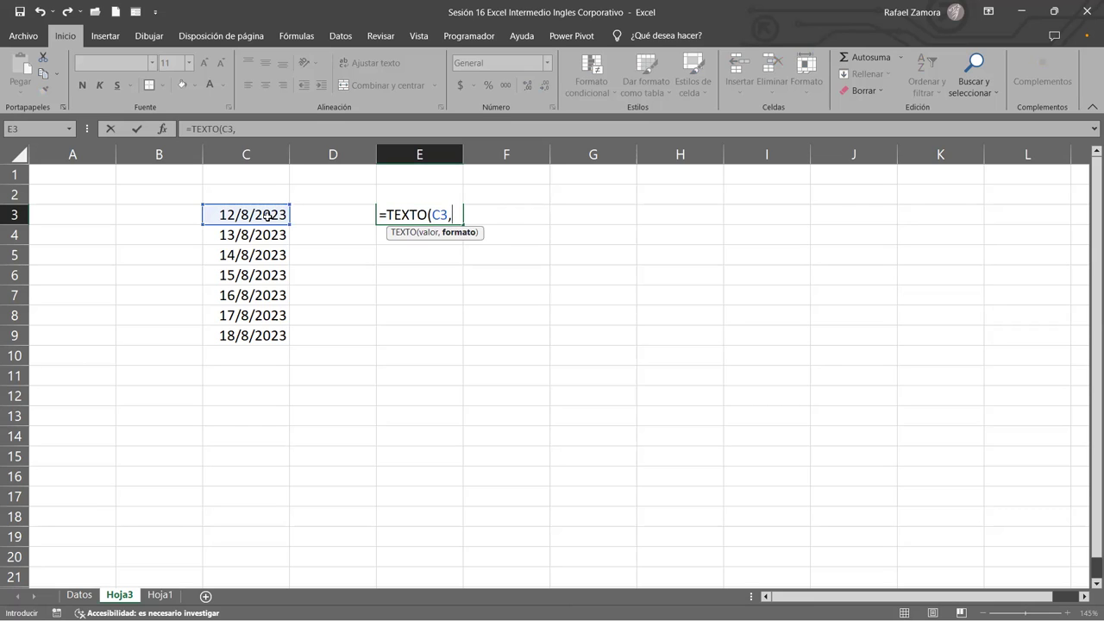
{"action": "type", "text": "\"DD"}
{"action": "type", "text": "\""}
{"action": "key", "text": "Return"}
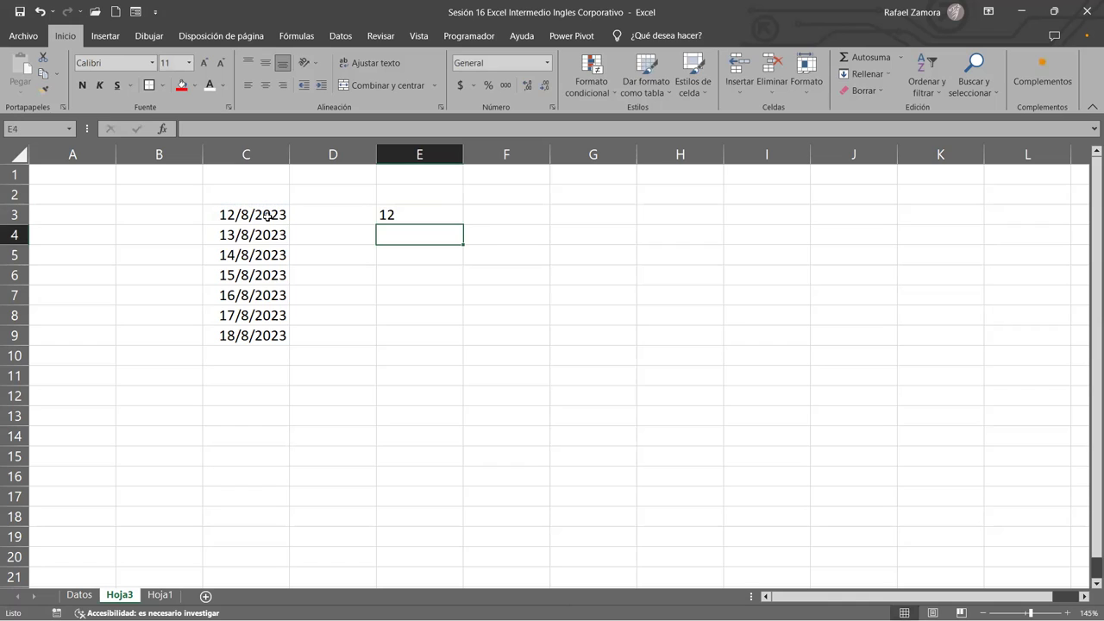
Fill the day formula down E3:E9 (12 to 18) and copy it into column F
{"action": "left_click", "coordinate": [441, 214]}
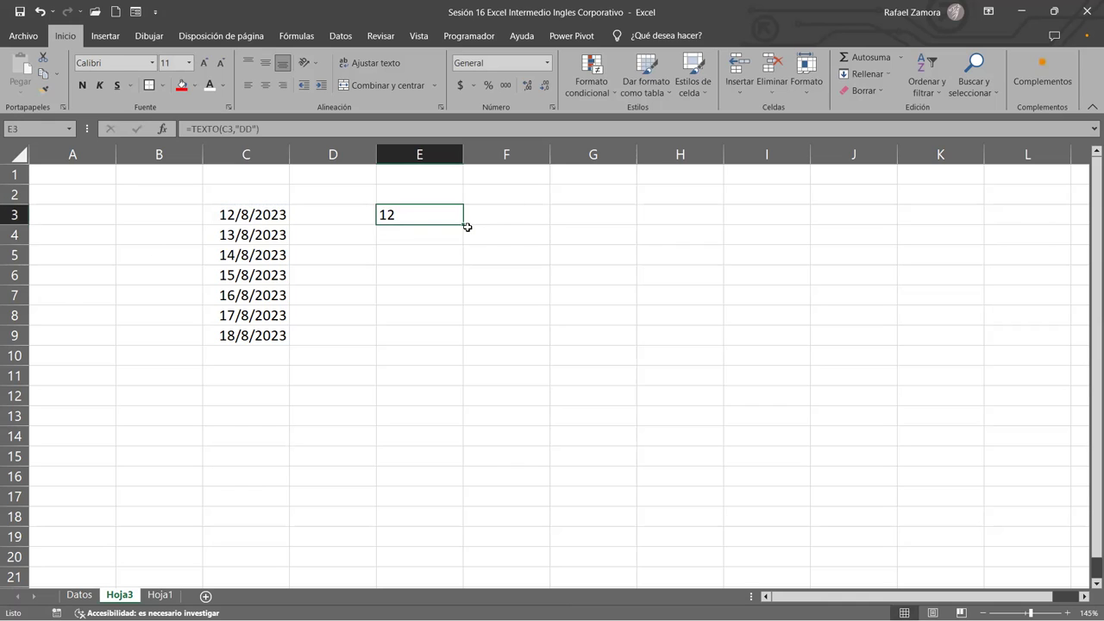
{"action": "left_click_drag", "start_coordinate": [463, 224], "coordinate": [463, 343]}
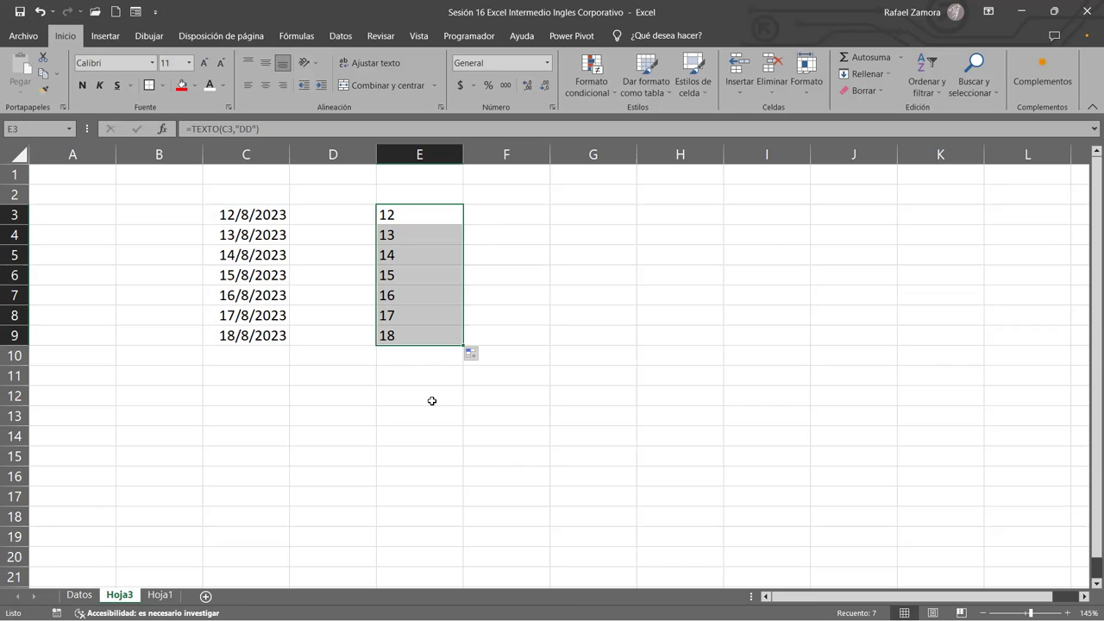
{"action": "left_click_drag", "start_coordinate": [463, 344], "coordinate": [510, 345]}
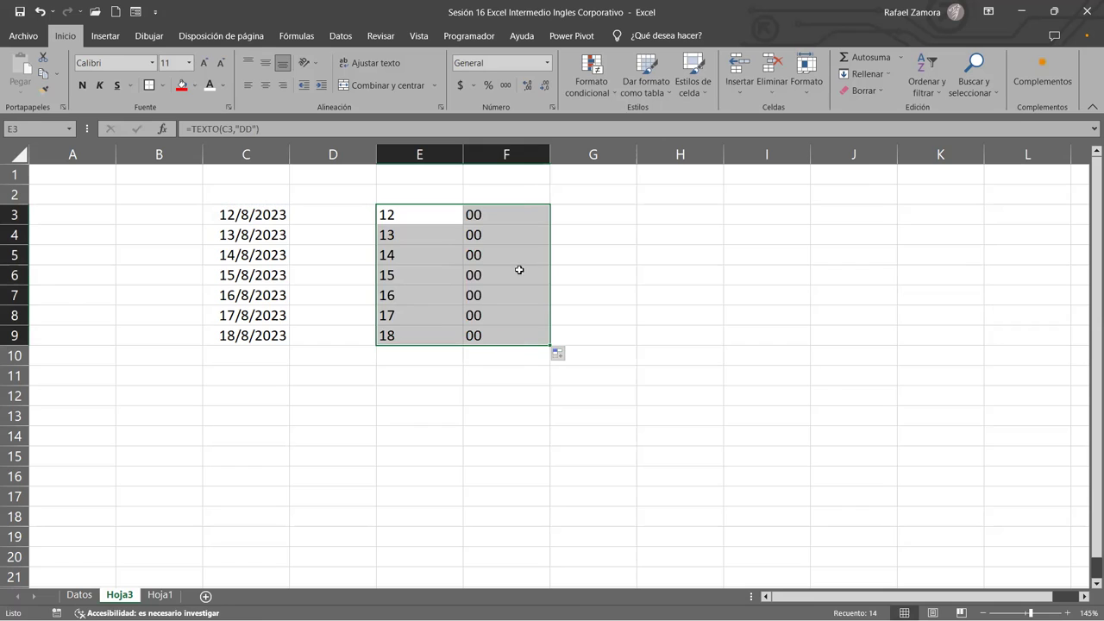
{"action": "double_click", "coordinate": [504, 211]}
Change F3 to =TEXTO(C3,"DDD") and fill it to F9, showing weekdays sáb through vie
{"action": "left_click_drag", "start_coordinate": [353, 207], "coordinate": [269, 214]}
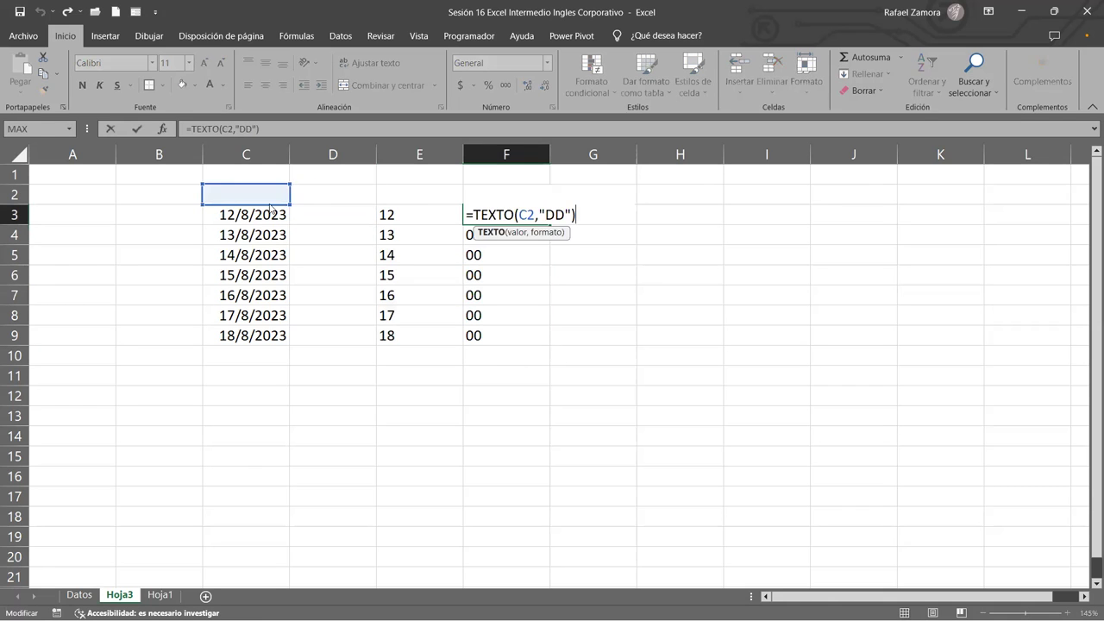
{"action": "left_click", "coordinate": [533, 213]}
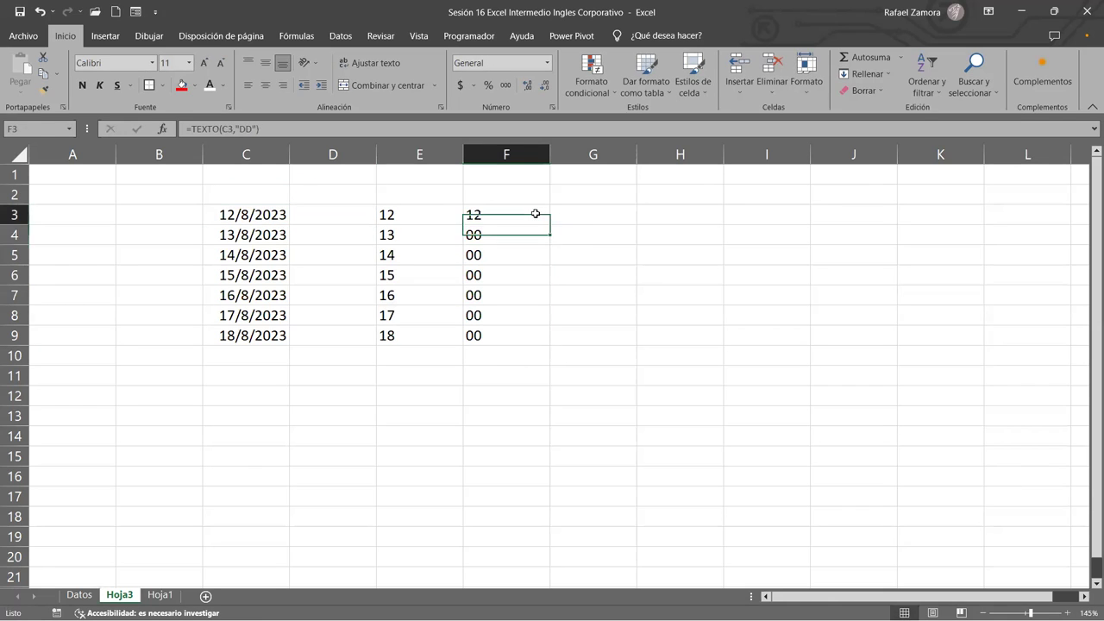
{"action": "double_click", "coordinate": [549, 224]}
{"action": "left_click", "coordinate": [533, 214]}
{"action": "double_click", "coordinate": [564, 215]}
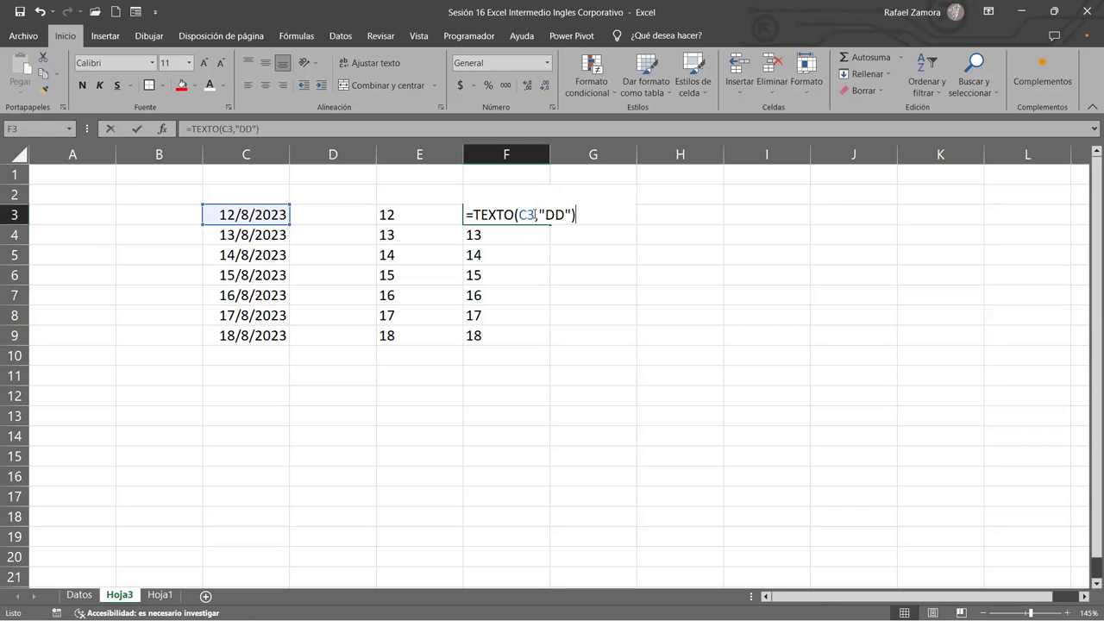
{"action": "type", "text": "D"}
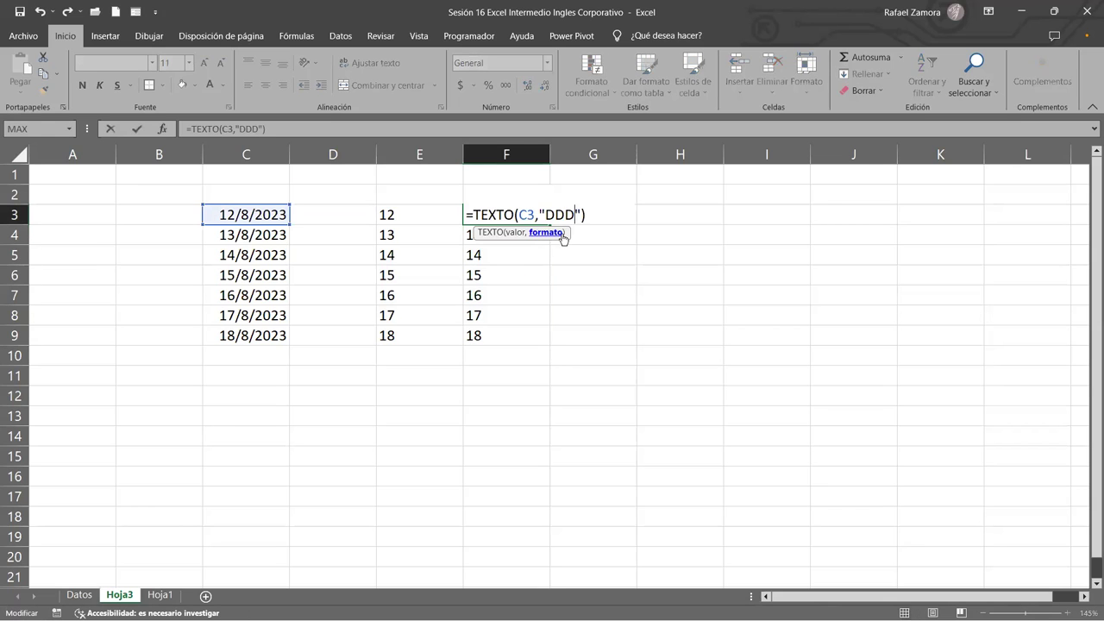
{"action": "key", "text": "Return"}
{"action": "left_click", "coordinate": [527, 214]}
{"action": "double_click", "coordinate": [549, 223]}
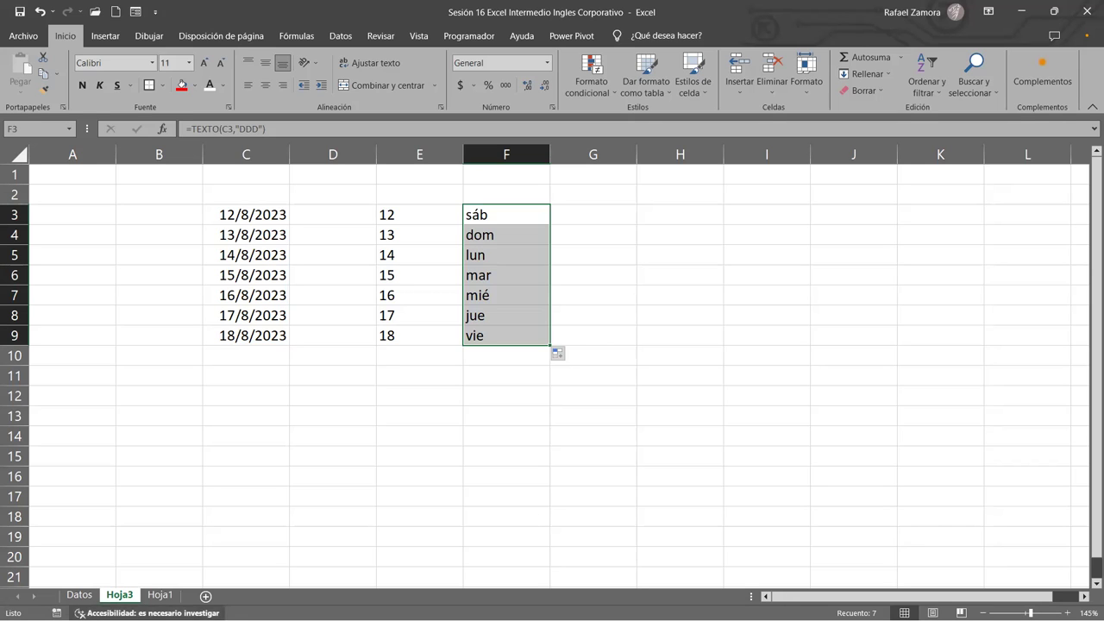
Look over the lower pivot on Datos and flip between the Hoja3 and Hoja1 sheets
{"action": "left_click", "coordinate": [82, 597]}
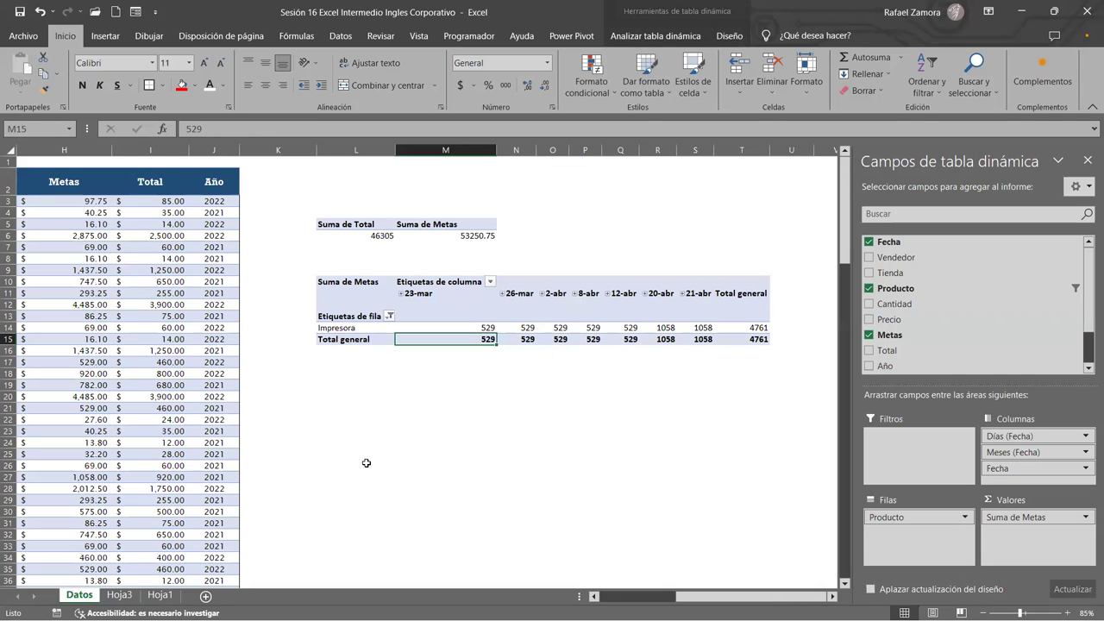
{"action": "left_click_drag", "start_coordinate": [315, 261], "coordinate": [764, 418]}
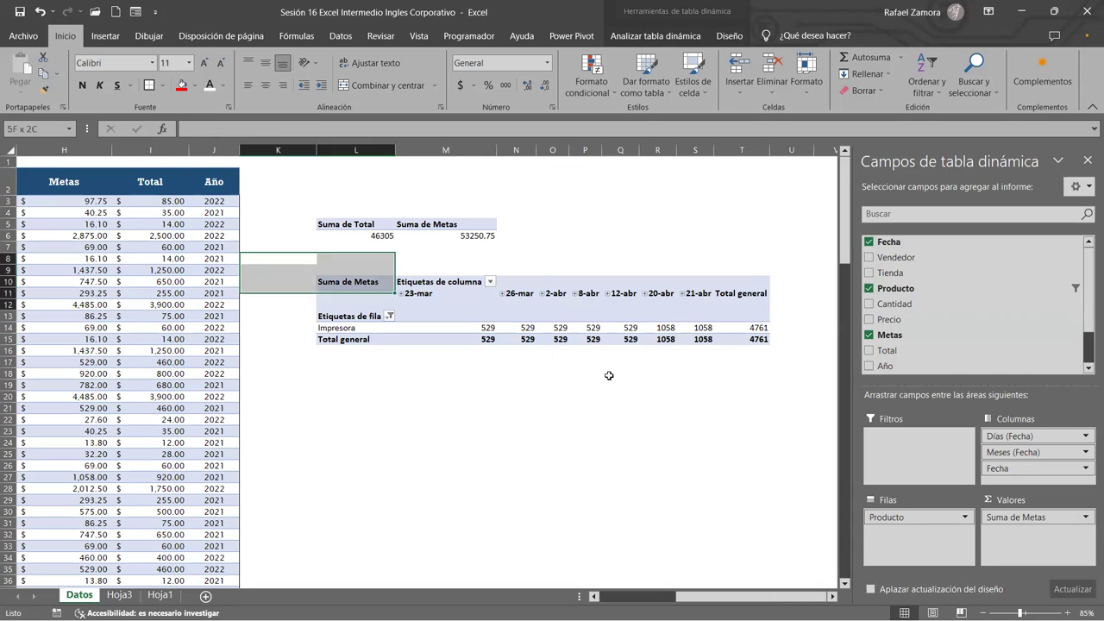
{"action": "left_click", "coordinate": [499, 330]}
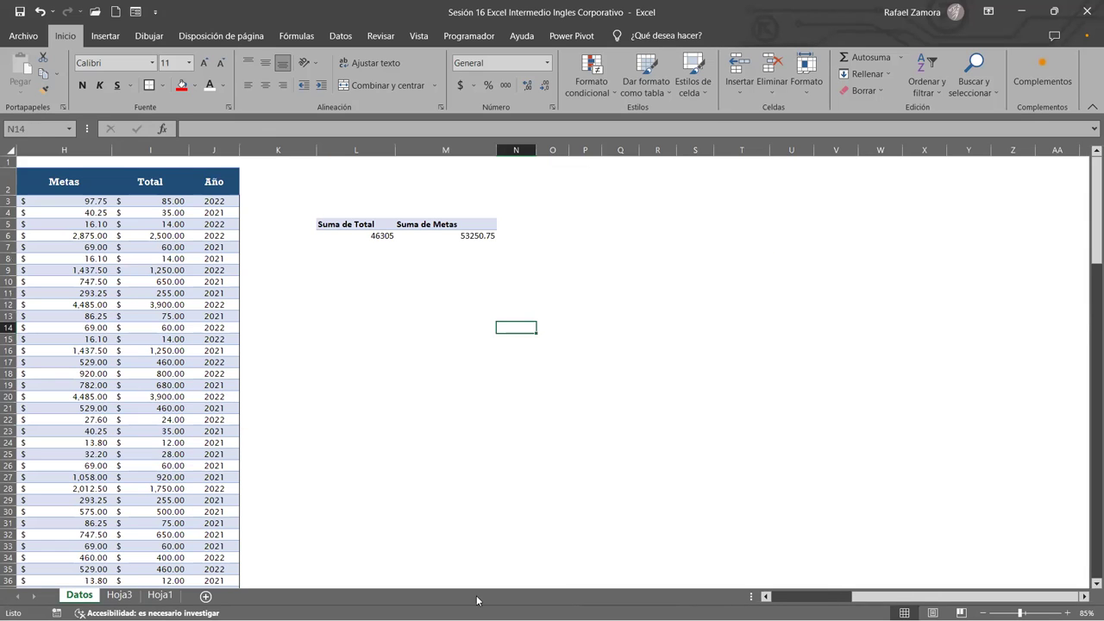
{"action": "left_click", "coordinate": [119, 595]}
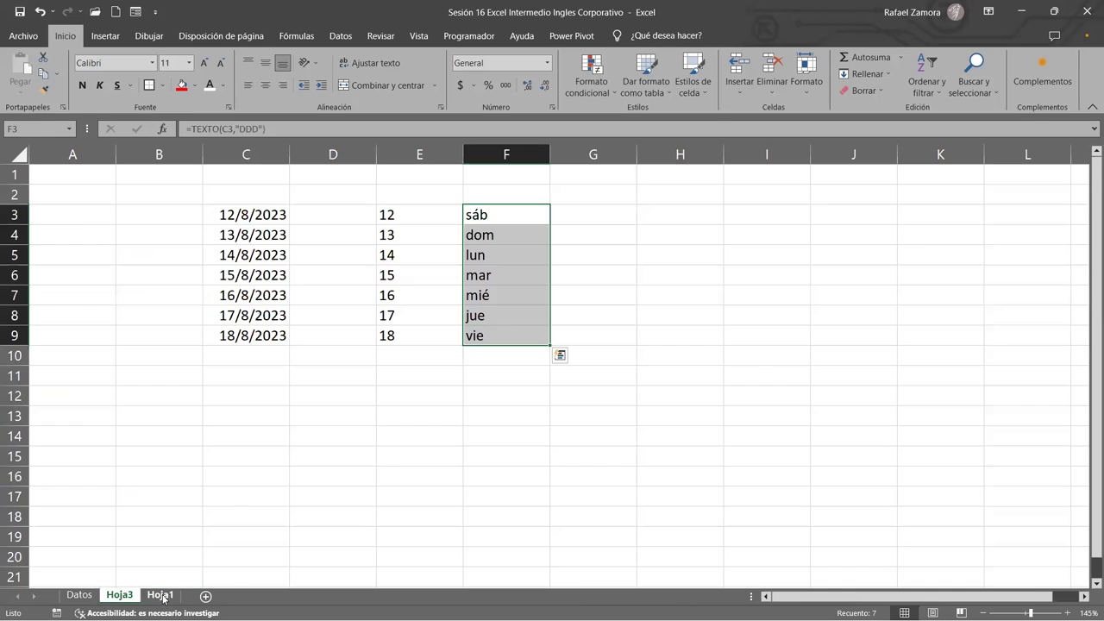
{"action": "left_click", "coordinate": [160, 595]}
{"action": "left_click", "coordinate": [121, 596]}
{"action": "left_click", "coordinate": [86, 596]}
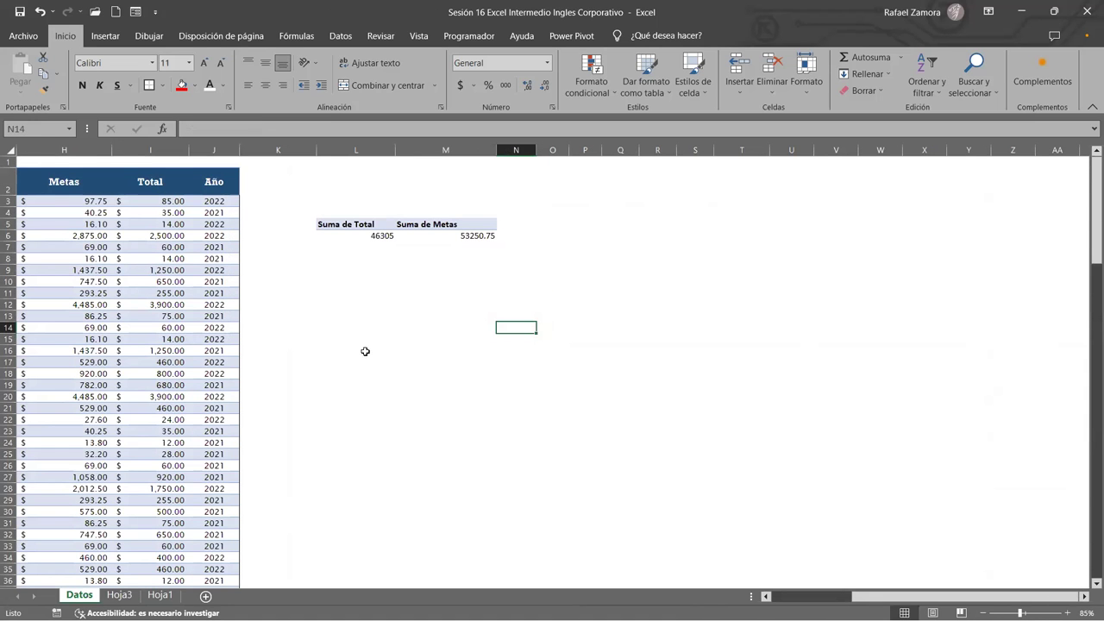
Return to Datos and scroll to the DASHBOARD 2.0 area with its chart and slicers
{"action": "left_click", "coordinate": [120, 595]}
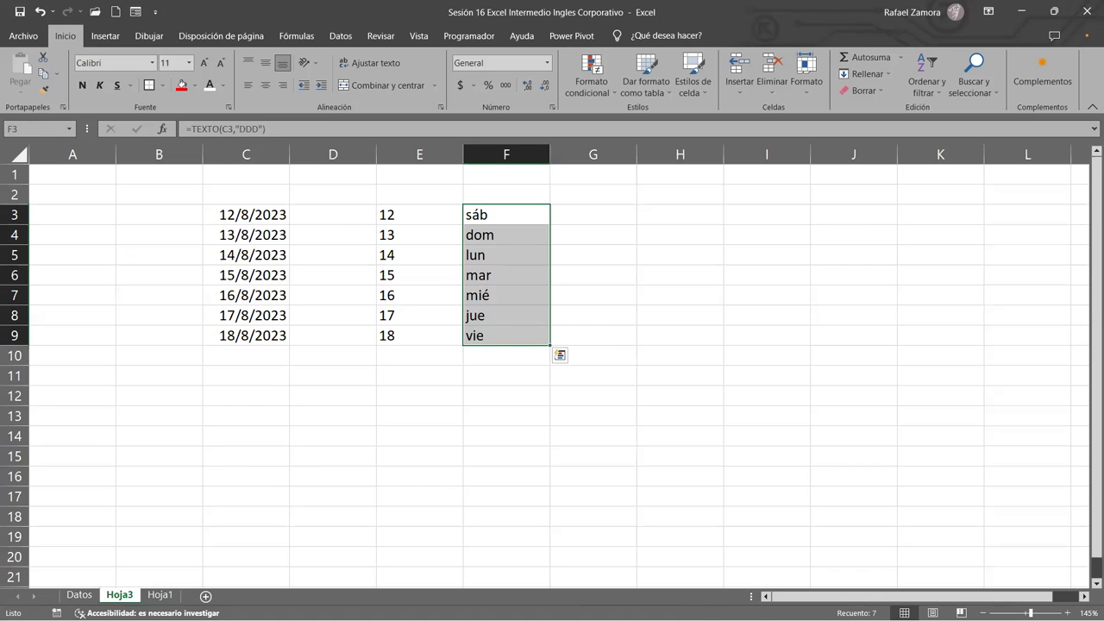
{"action": "key", "text": "ctrl+Page_Up"}
{"action": "scroll", "coordinate": [422, 380], "scroll_direction": "down", "scroll_amount": 10}
{"action": "scroll", "coordinate": [458, 365], "scroll_direction": "down", "scroll_amount": 10}
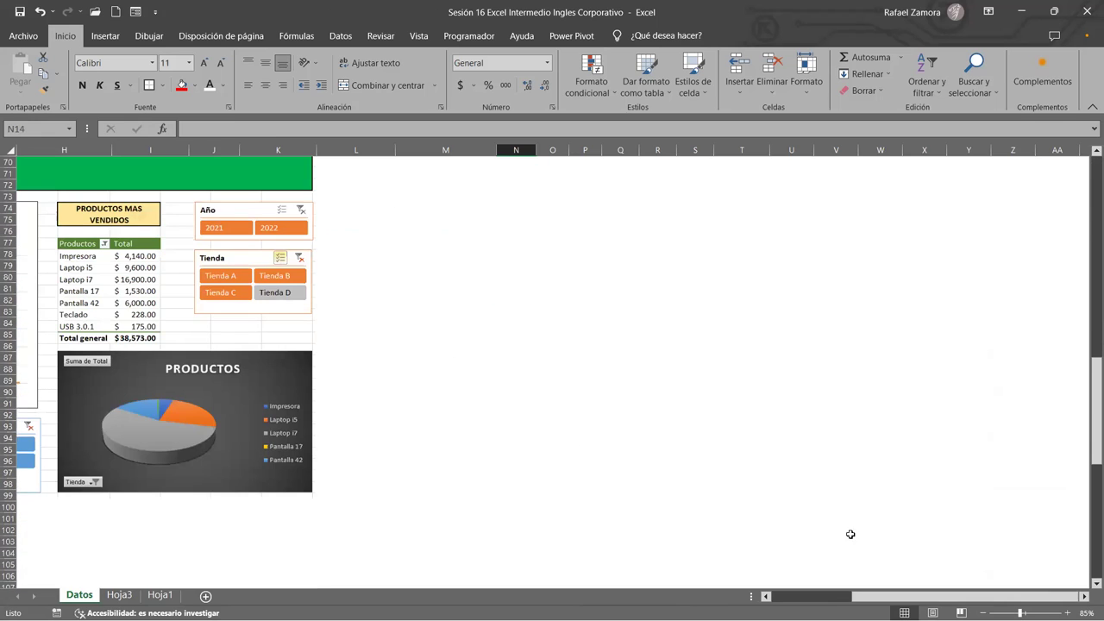
{"action": "left_click_drag", "start_coordinate": [835, 600], "coordinate": [736, 595]}
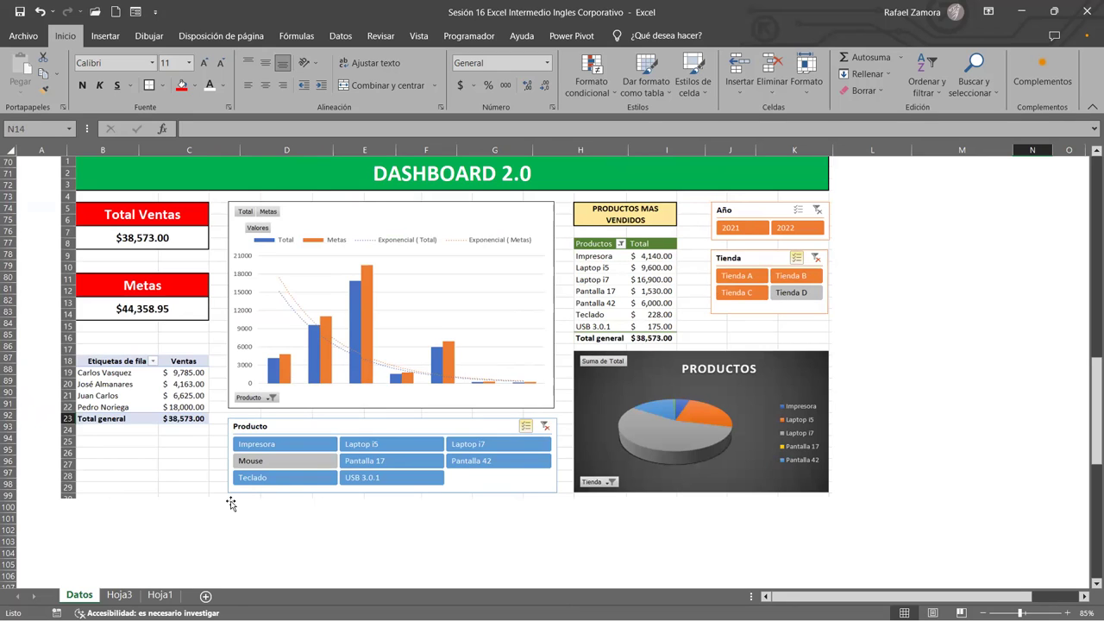
Delete the Hoja3 sheet from the workbook and confirm the deletion warning
{"action": "left_click", "coordinate": [120, 595]}
{"action": "key", "text": "ctrl+Page_Down"}
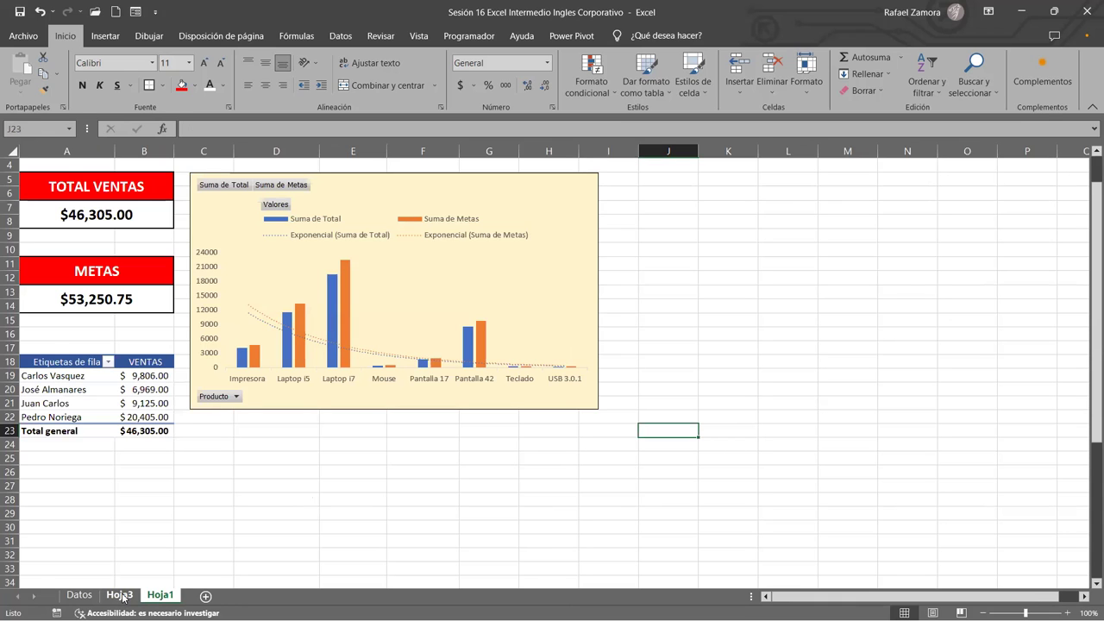
{"action": "left_click", "coordinate": [120, 595]}
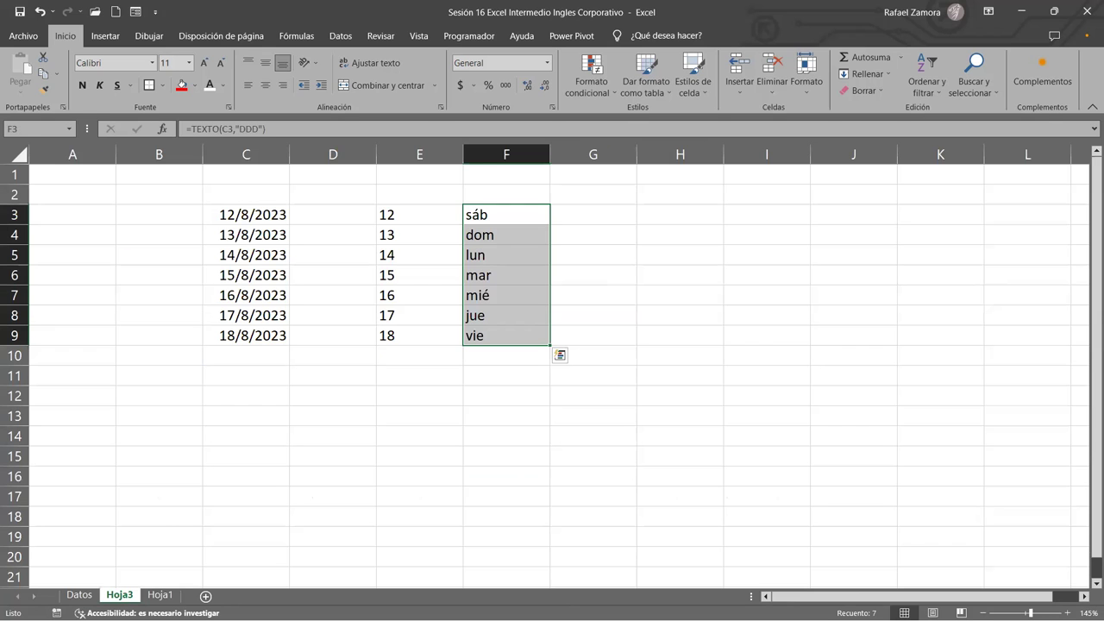
{"action": "right_click", "coordinate": [125, 595]}
{"action": "left_click", "coordinate": [220, 451]}
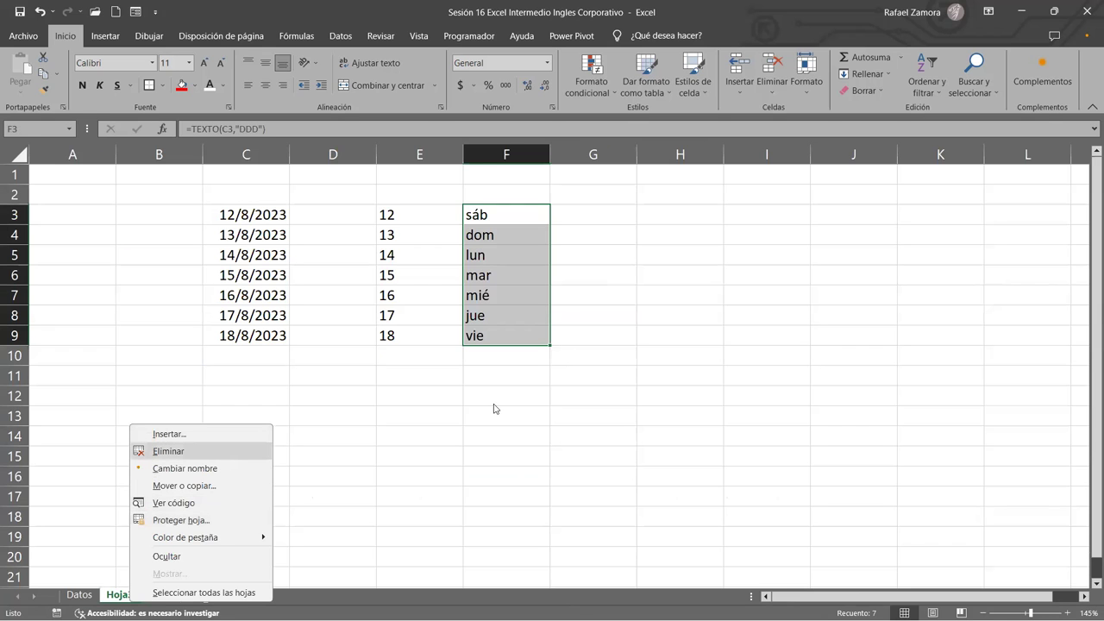
{"action": "left_click", "coordinate": [580, 346]}
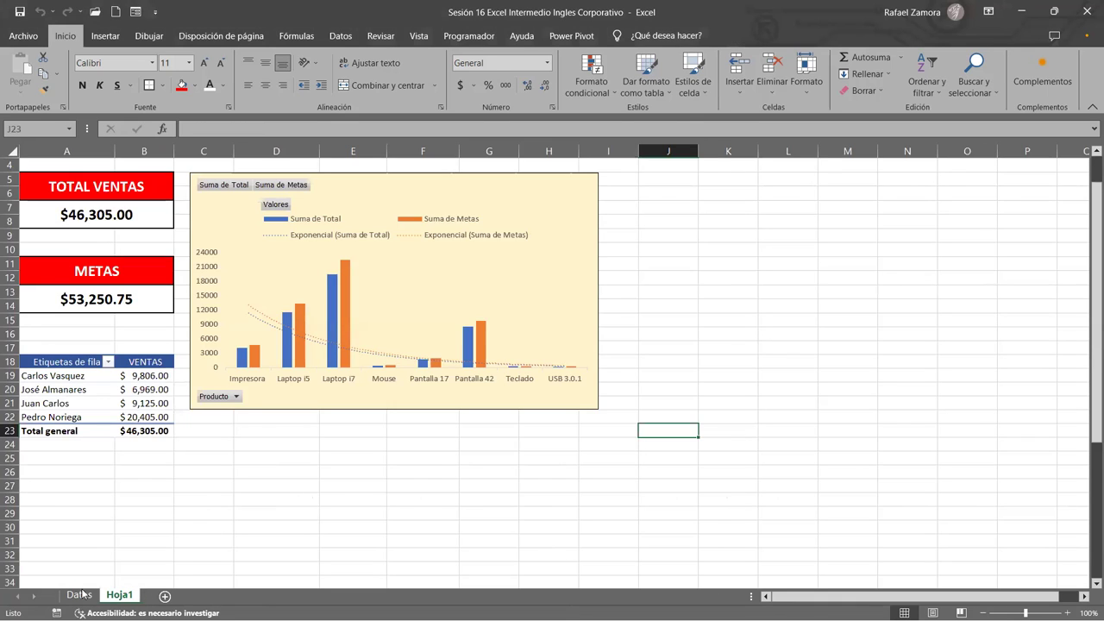
Flip between Hoja1 and Datos, ending on Datos scrolled to the top of the sales table
{"action": "left_click", "coordinate": [80, 595]}
{"action": "left_click", "coordinate": [121, 595]}
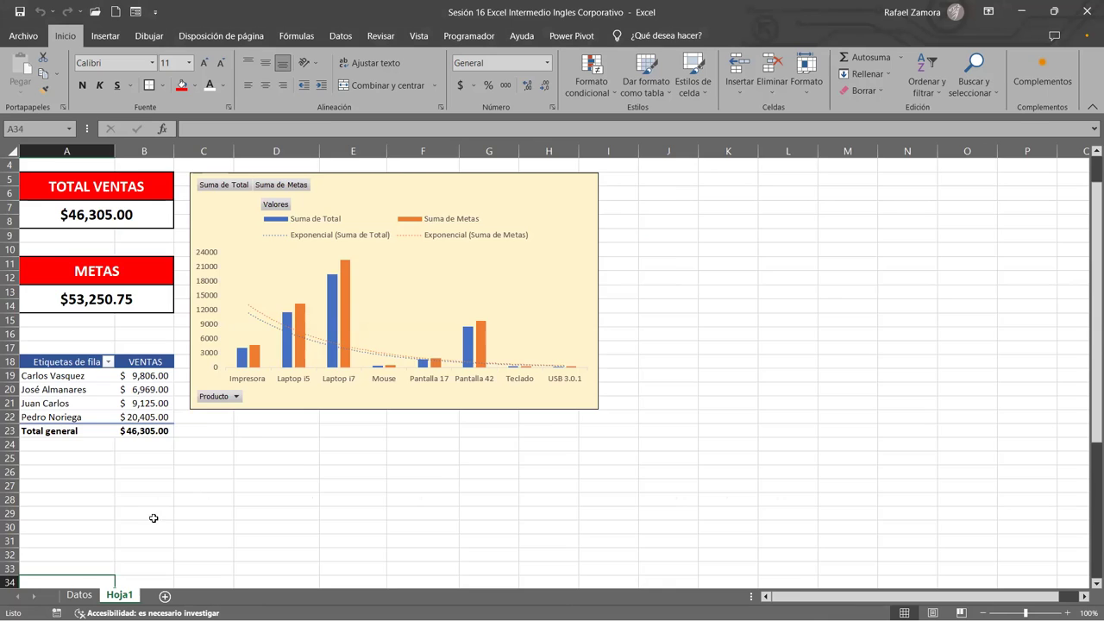
{"action": "left_click", "coordinate": [79, 595]}
{"action": "scroll", "coordinate": [378, 329], "scroll_direction": "up", "scroll_amount": 5}
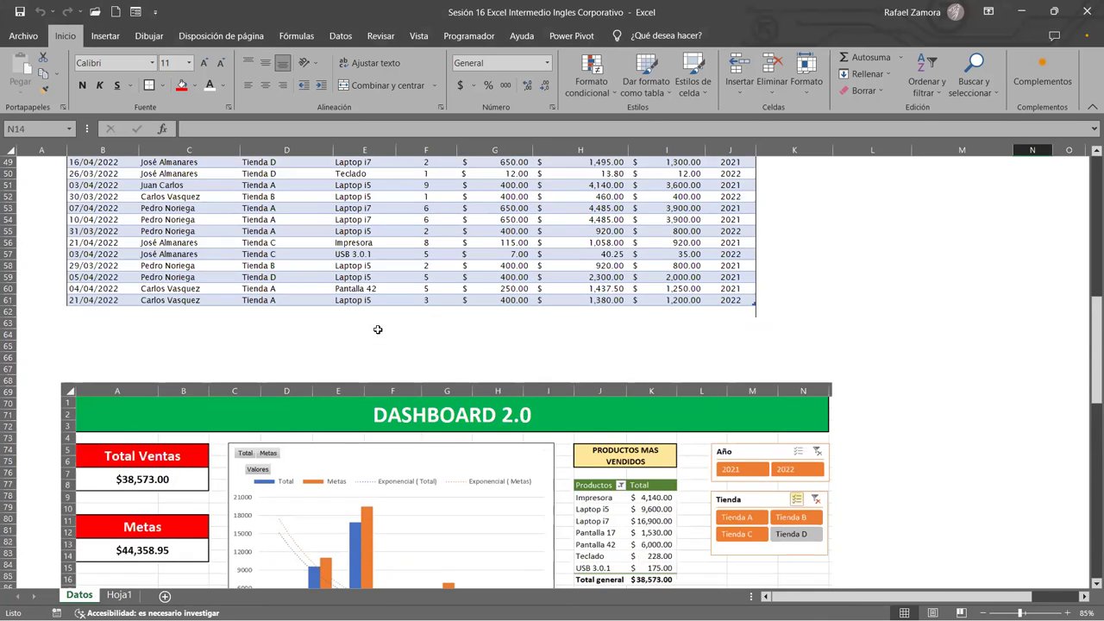
{"action": "scroll", "coordinate": [378, 330], "scroll_direction": "down", "scroll_amount": 4}
{"action": "scroll", "coordinate": [379, 332], "scroll_direction": "down", "scroll_amount": 1}
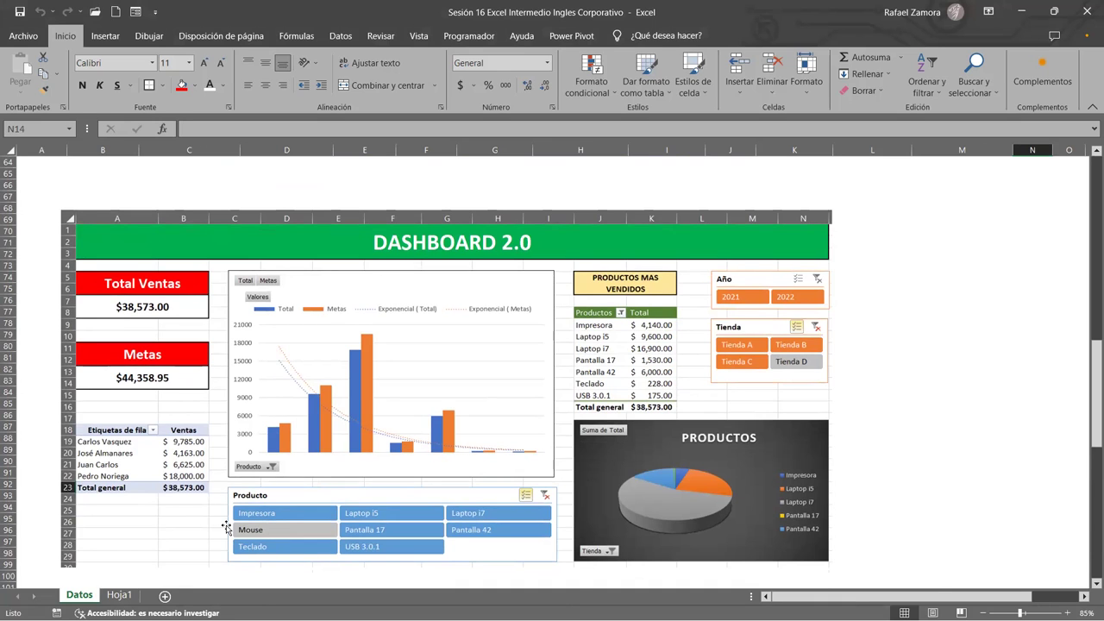
{"action": "left_click", "coordinate": [119, 595]}
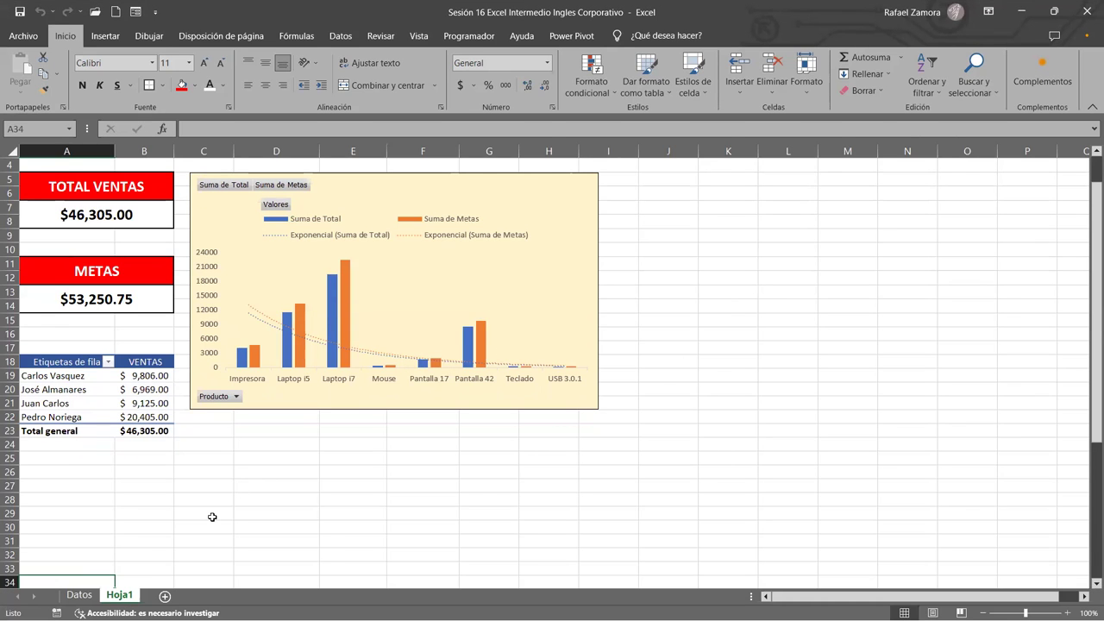
{"action": "left_click", "coordinate": [80, 595]}
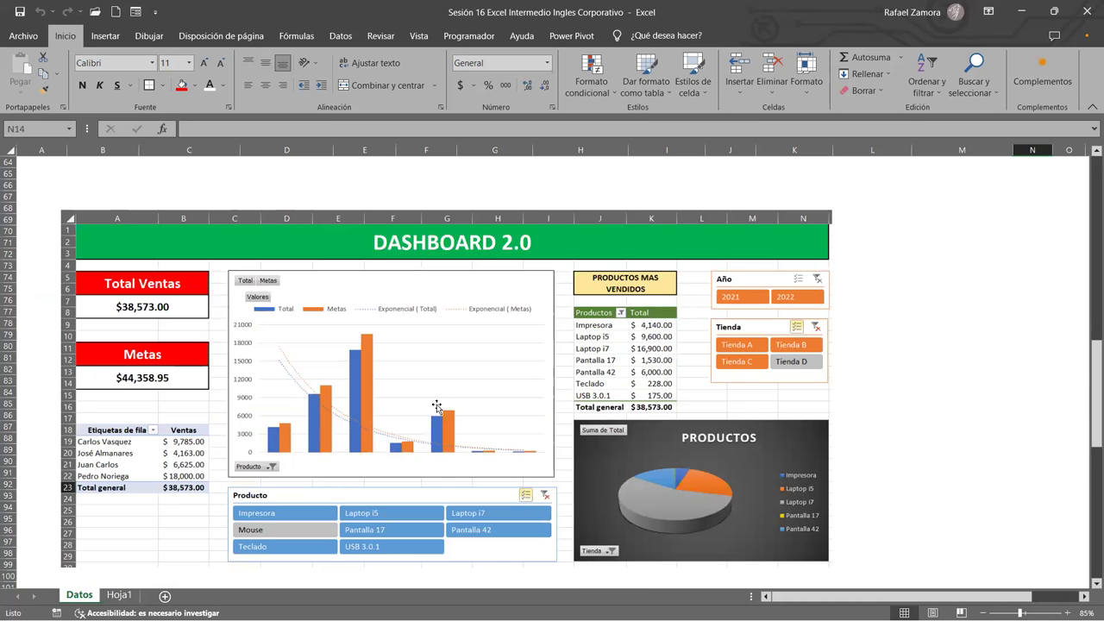
{"action": "scroll", "coordinate": [634, 278], "scroll_direction": "up", "scroll_amount": 1}
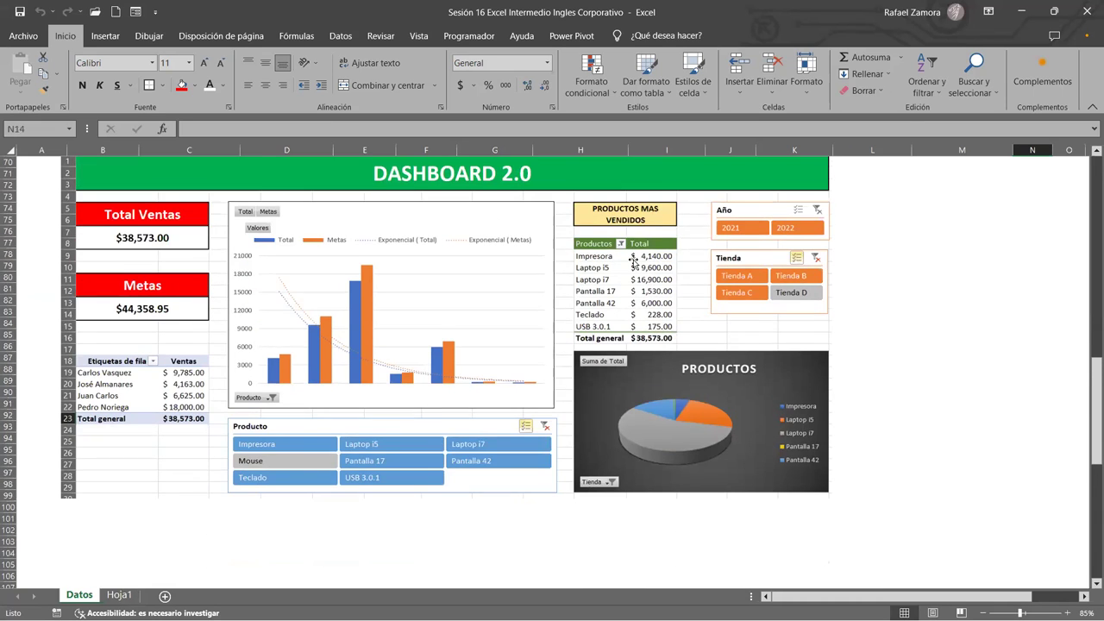
{"action": "scroll", "coordinate": [634, 278], "scroll_direction": "up", "scroll_amount": 1}
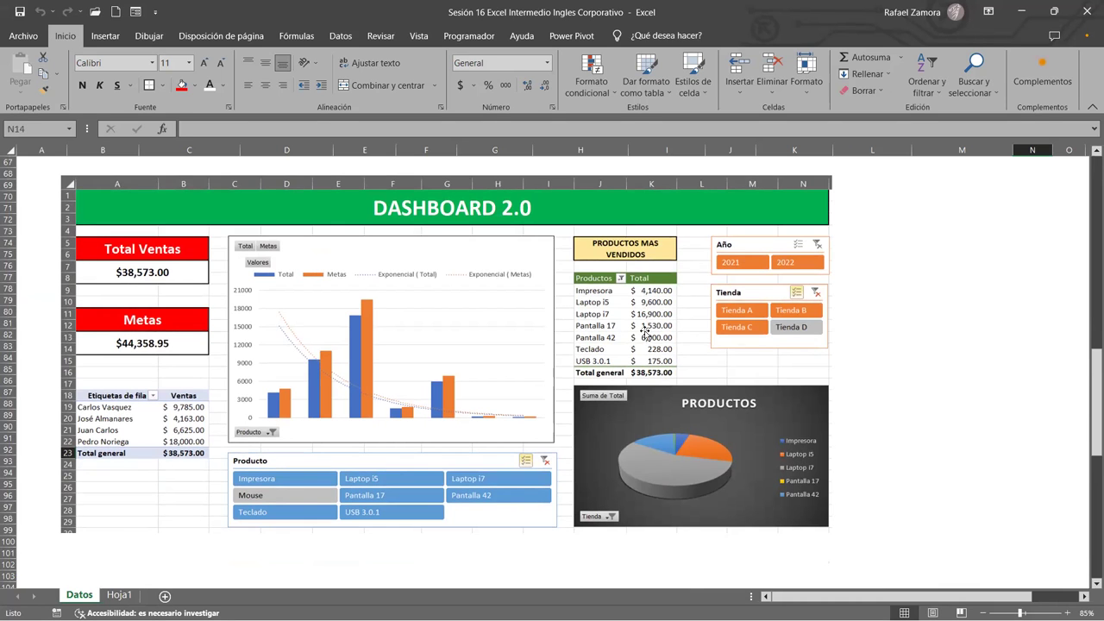
{"action": "left_click", "coordinate": [119, 595]}
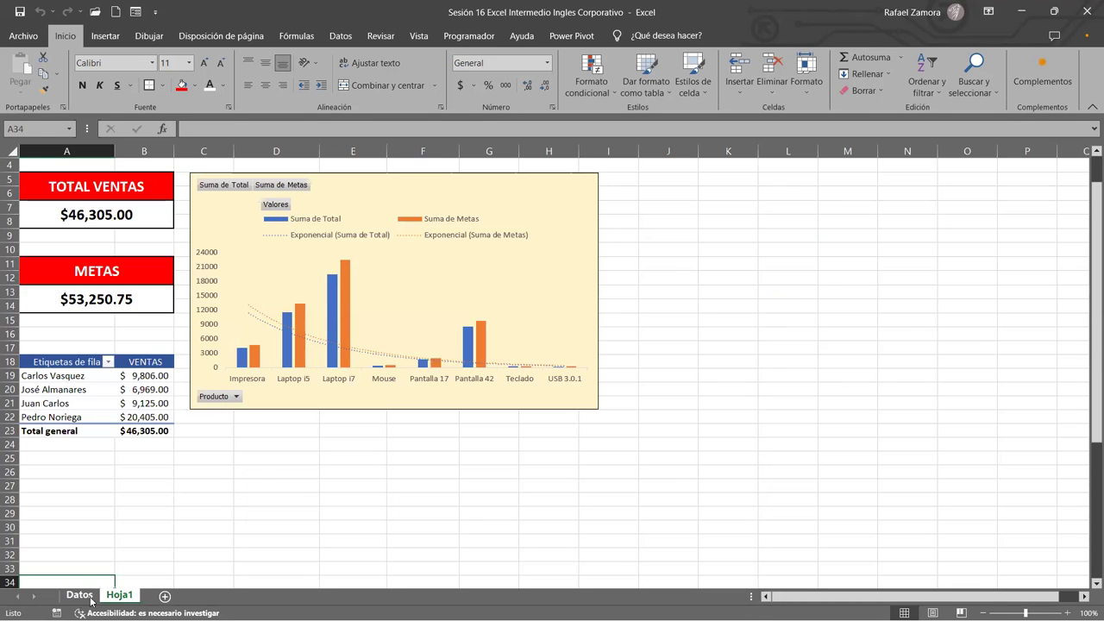
{"action": "left_click", "coordinate": [79, 595]}
{"action": "scroll", "coordinate": [208, 515], "scroll_direction": "up", "scroll_amount": 7}
{"action": "scroll", "coordinate": [208, 515], "scroll_direction": "up", "scroll_amount": 14}
Insert a pivot table from the sales data at Hoja1!J7 with Producto rows and Suma de Total values
{"action": "left_click", "coordinate": [660, 284]}
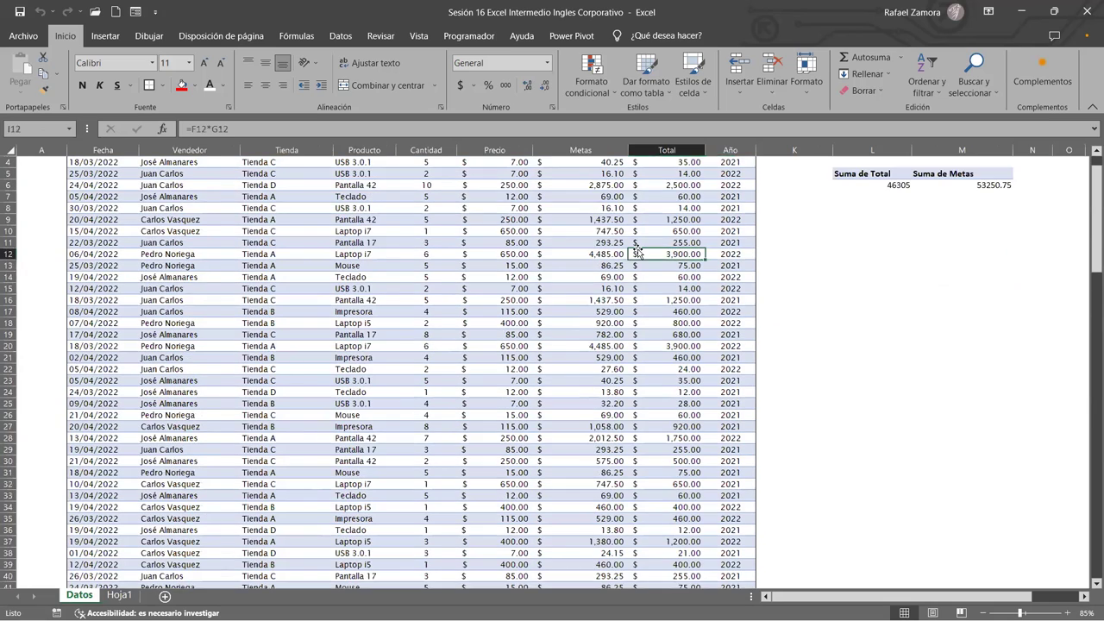
{"action": "scroll", "coordinate": [445, 348], "scroll_direction": "up", "scroll_amount": 1}
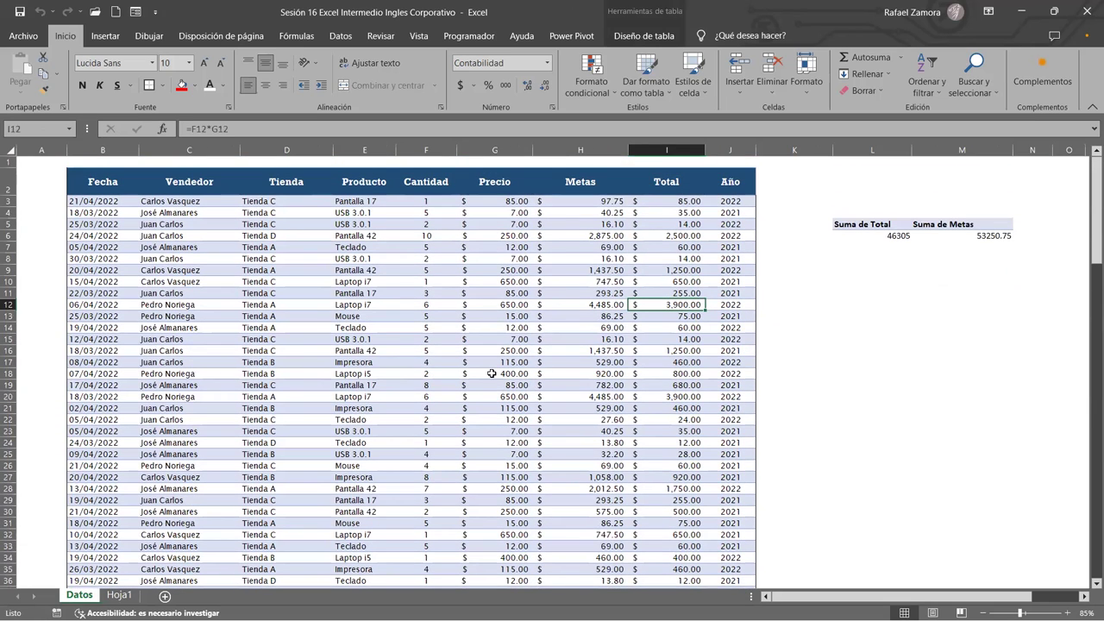
{"action": "left_click", "coordinate": [105, 35]}
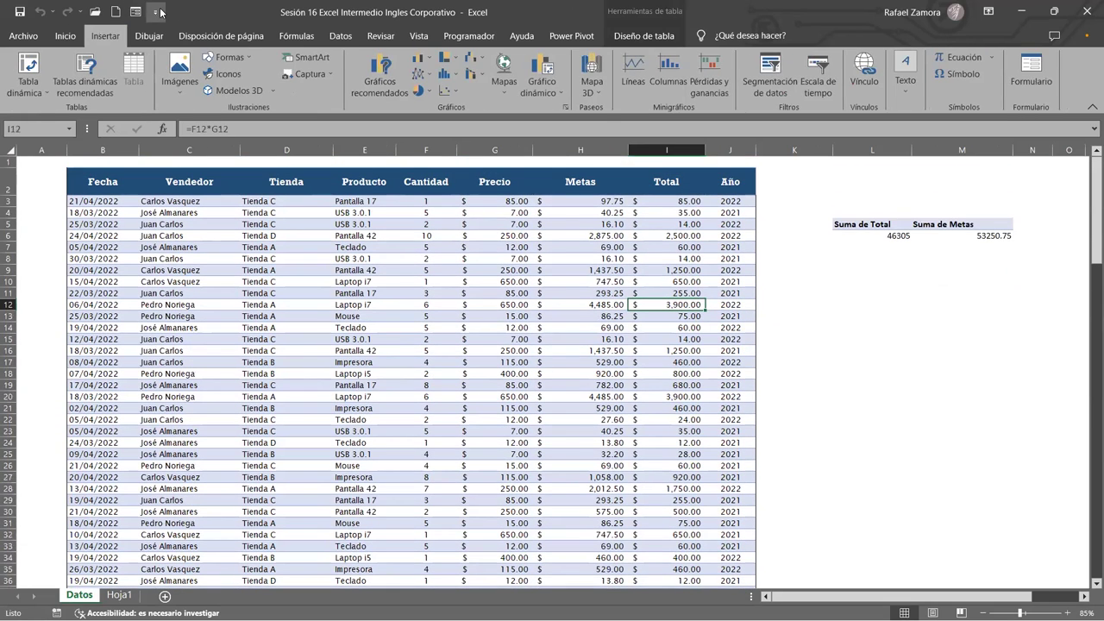
{"action": "left_click", "coordinate": [28, 69]}
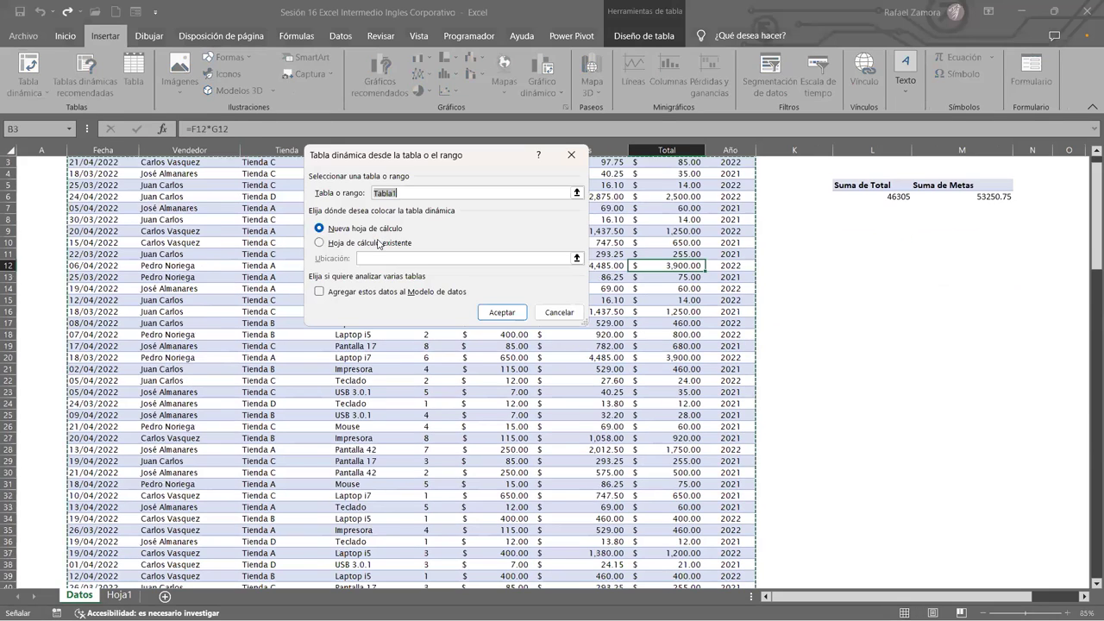
{"action": "left_click", "coordinate": [380, 245]}
{"action": "left_click", "coordinate": [120, 595]}
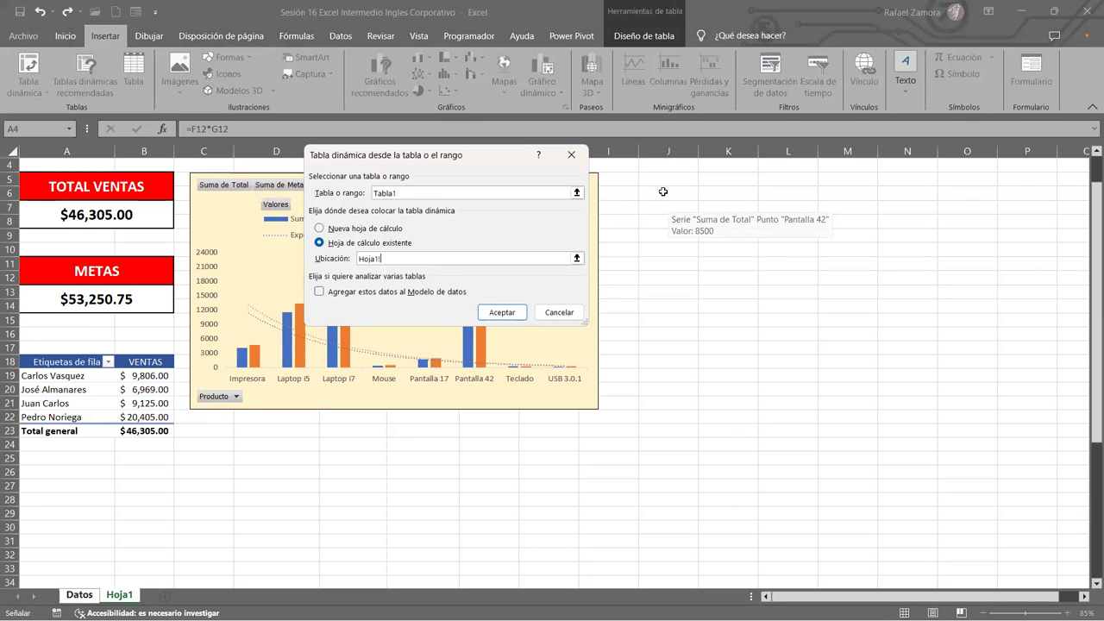
{"action": "left_click", "coordinate": [657, 213]}
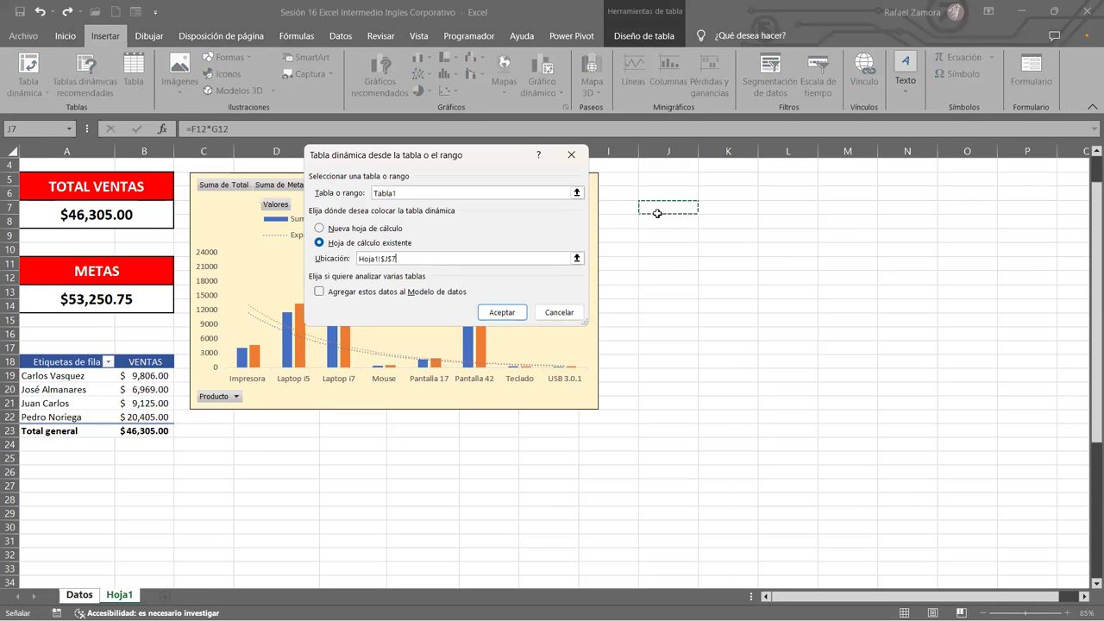
{"action": "left_click", "coordinate": [517, 316]}
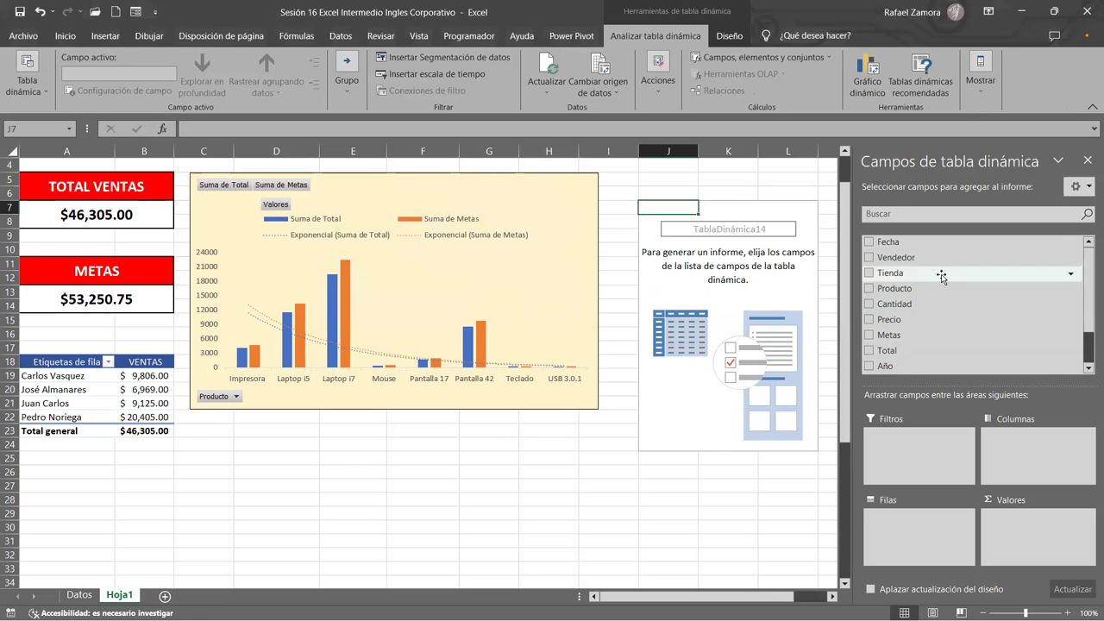
{"action": "left_click_drag", "start_coordinate": [928, 292], "coordinate": [914, 516]}
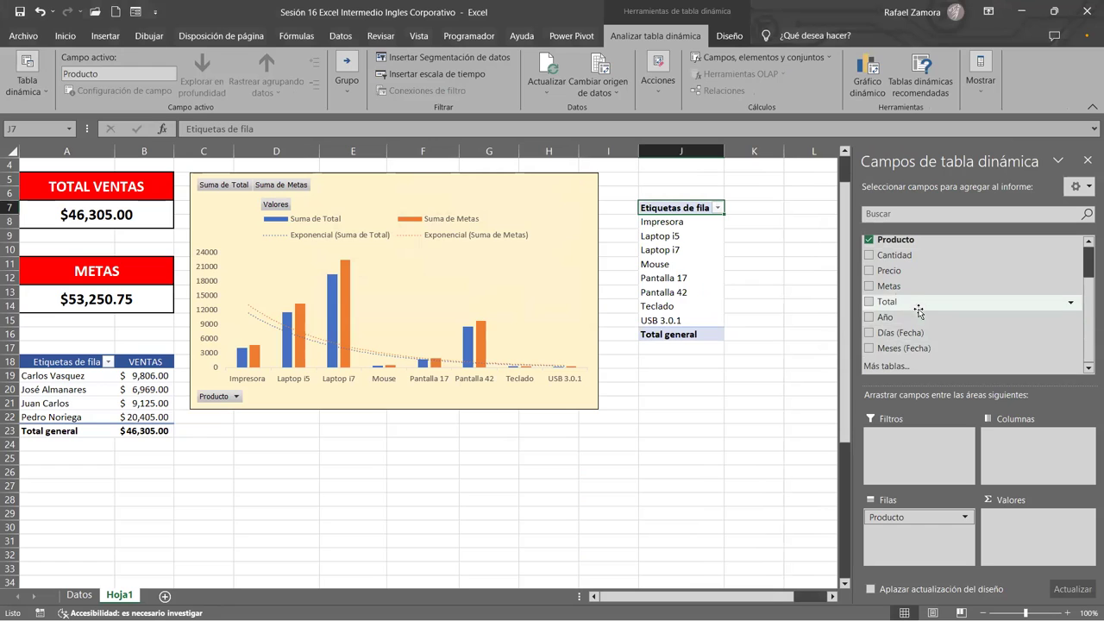
{"action": "left_click_drag", "start_coordinate": [916, 301], "coordinate": [1020, 536]}
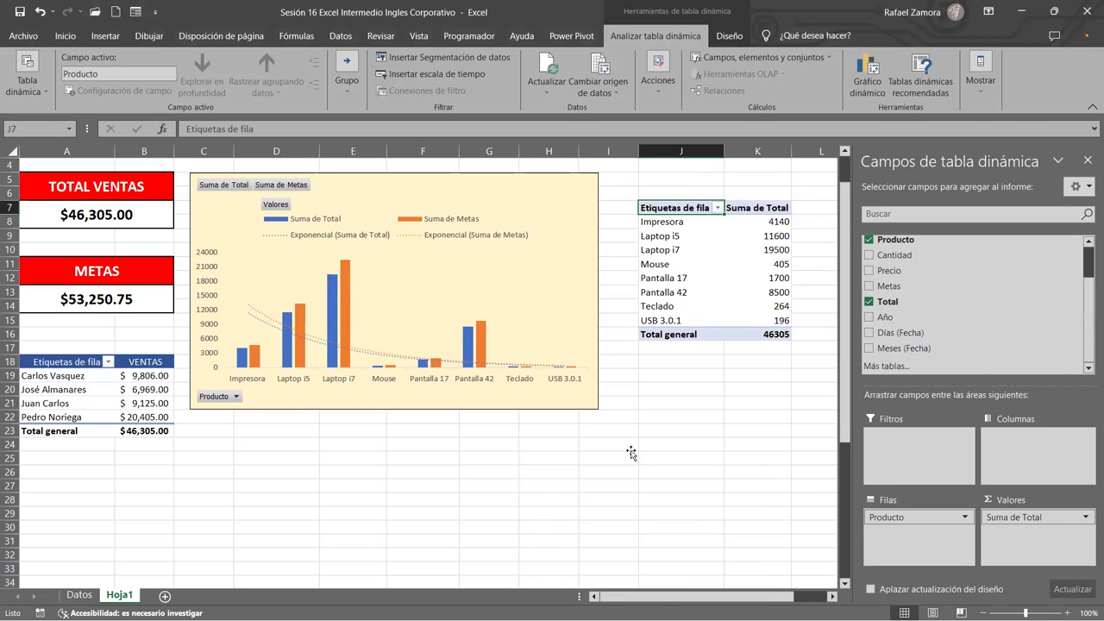
Drag the Producto/Suma de Total pivot table down one row so it starts at J8
{"action": "left_click", "coordinate": [78, 595]}
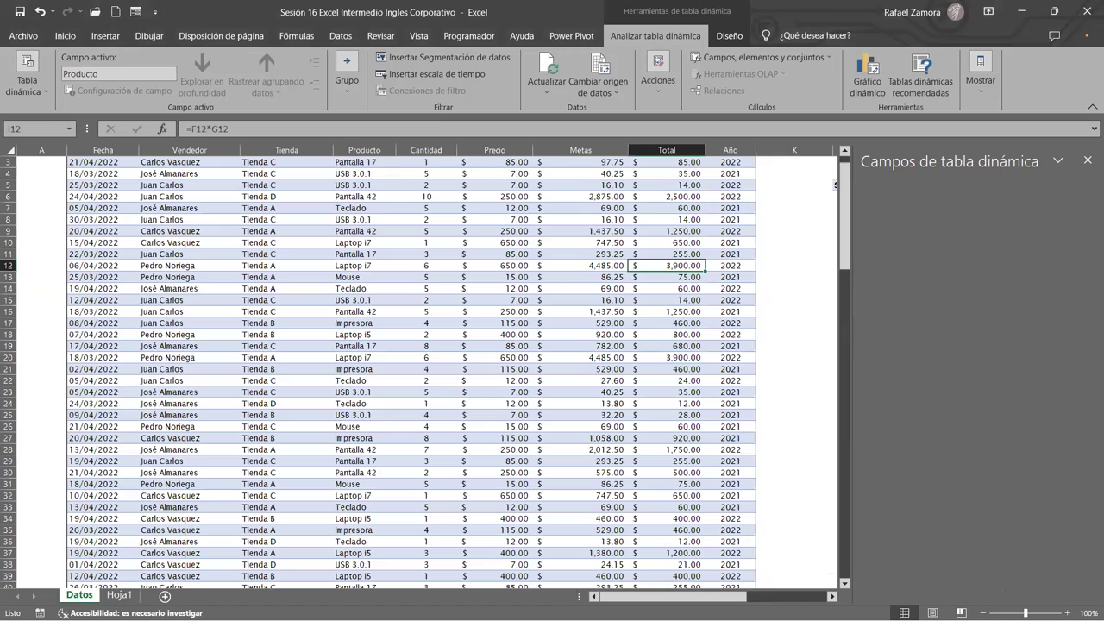
{"action": "scroll", "coordinate": [445, 377], "scroll_direction": "down", "scroll_amount": 11}
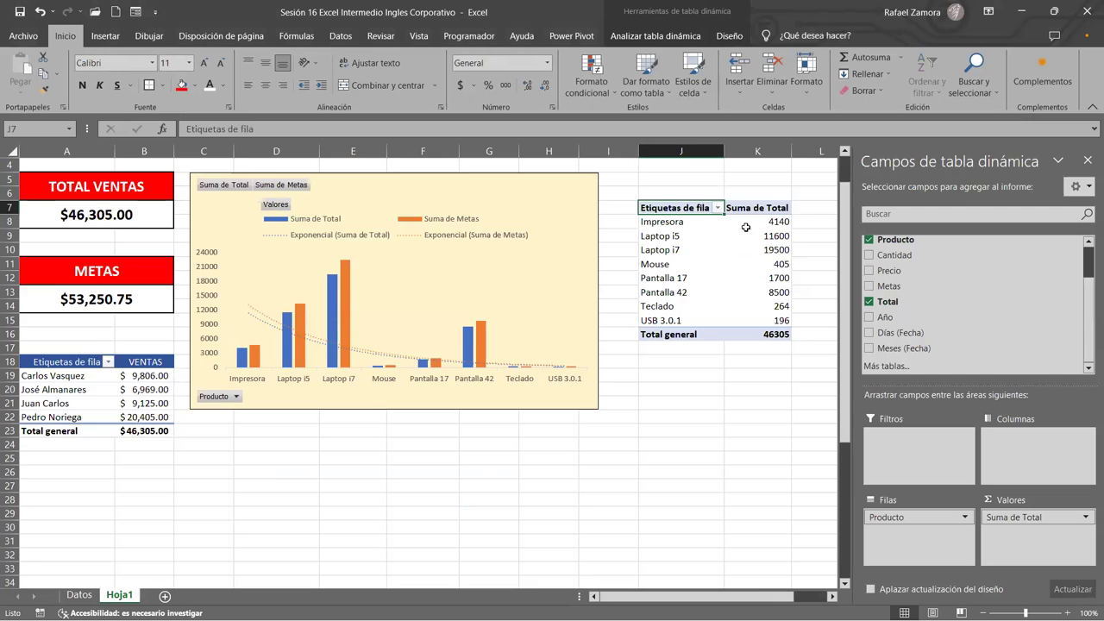
{"action": "scroll", "coordinate": [679, 279], "scroll_direction": "up", "scroll_amount": 1}
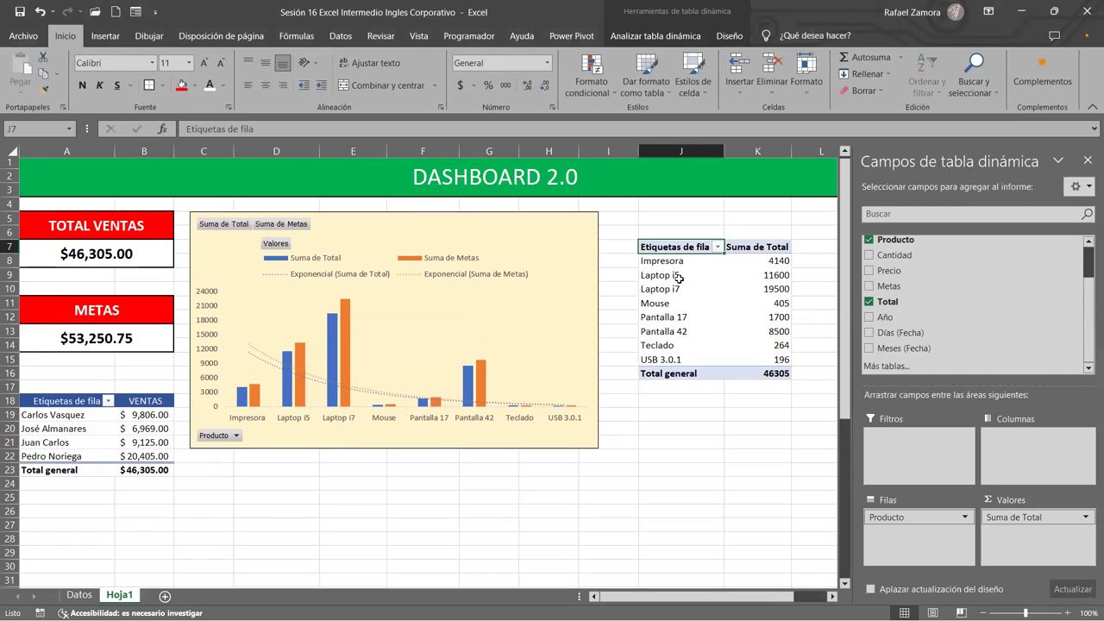
{"action": "left_click_drag", "start_coordinate": [672, 251], "coordinate": [746, 373]}
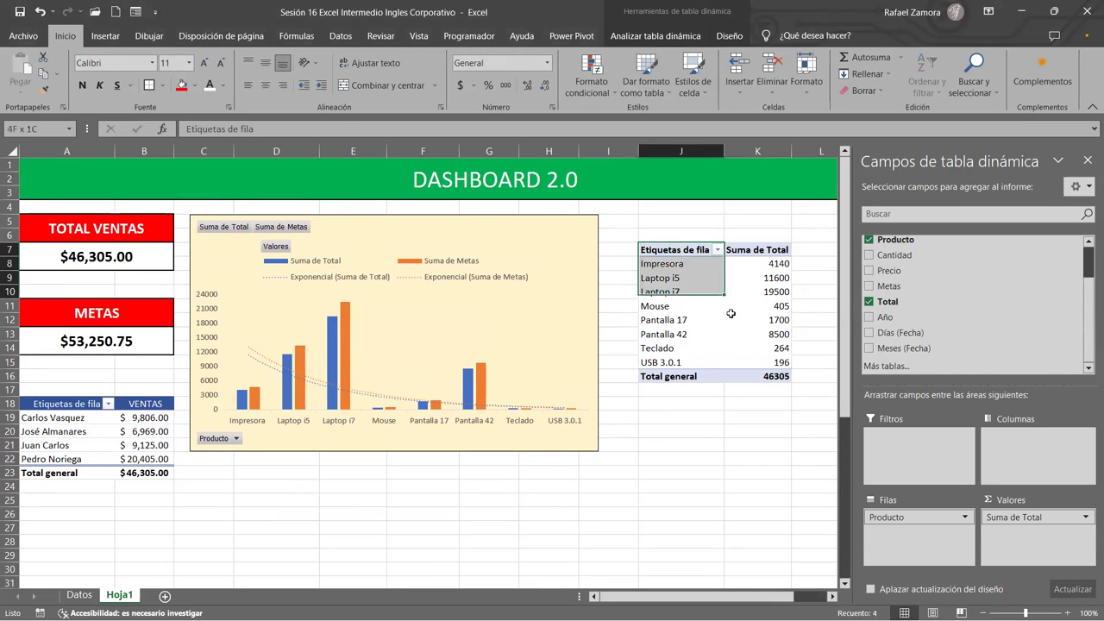
{"action": "left_click", "coordinate": [680, 447]}
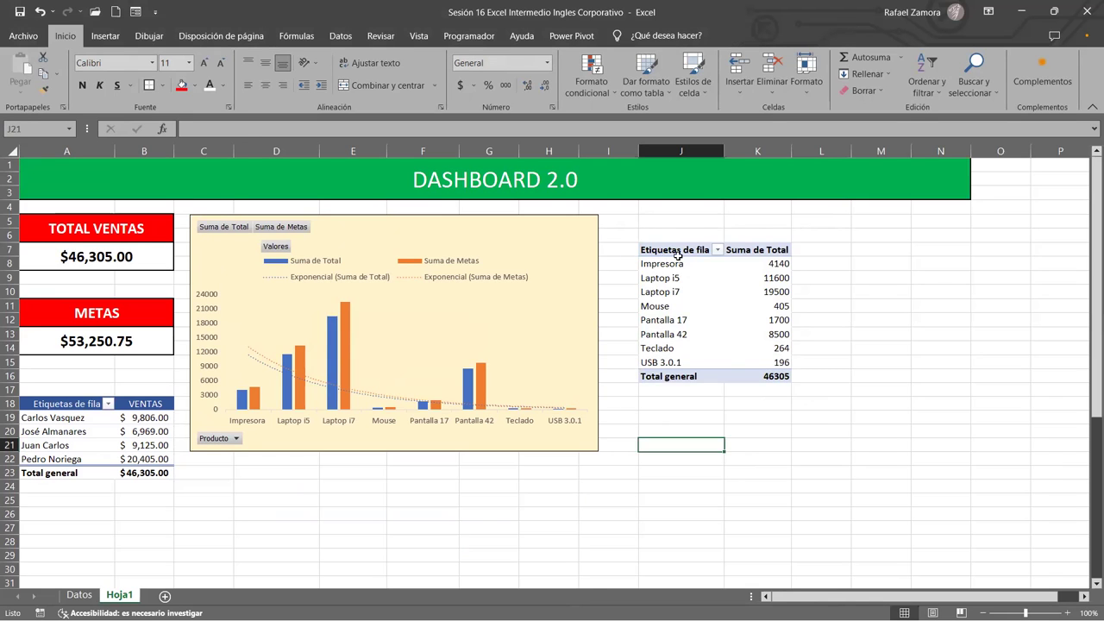
{"action": "left_click_drag", "start_coordinate": [673, 252], "coordinate": [777, 376]}
{"action": "left_click_drag", "start_coordinate": [671, 245], "coordinate": [671, 264]}
{"action": "left_click_drag", "start_coordinate": [672, 221], "coordinate": [753, 238]}
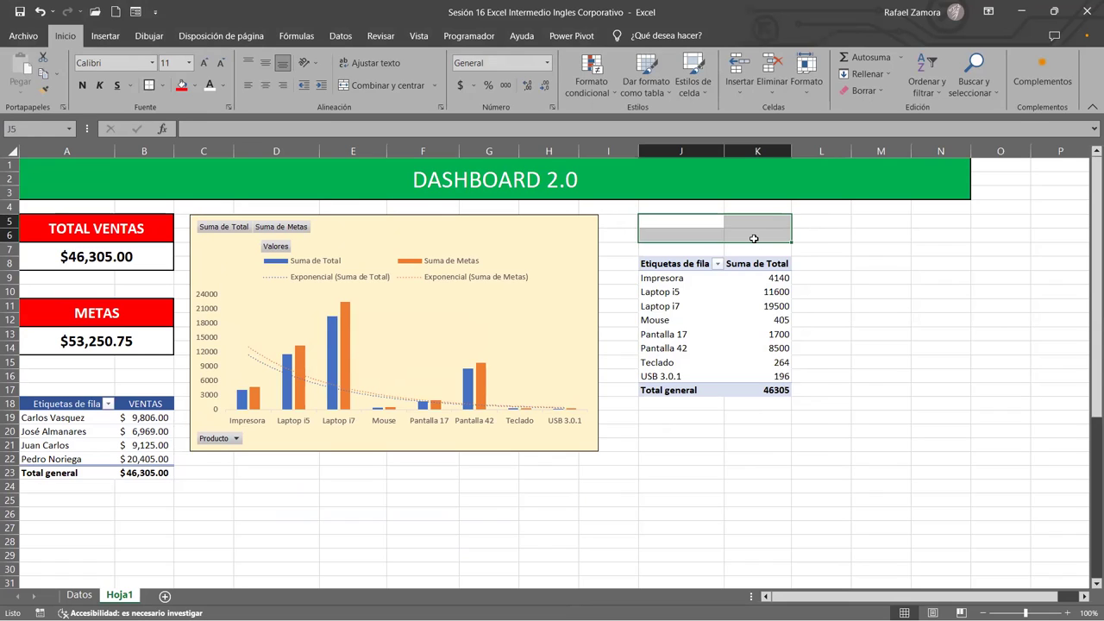
Merge J5:K6 and enter the title 'PRODUCTOS MAS VENDIDOS'
{"action": "left_click", "coordinate": [387, 83]}
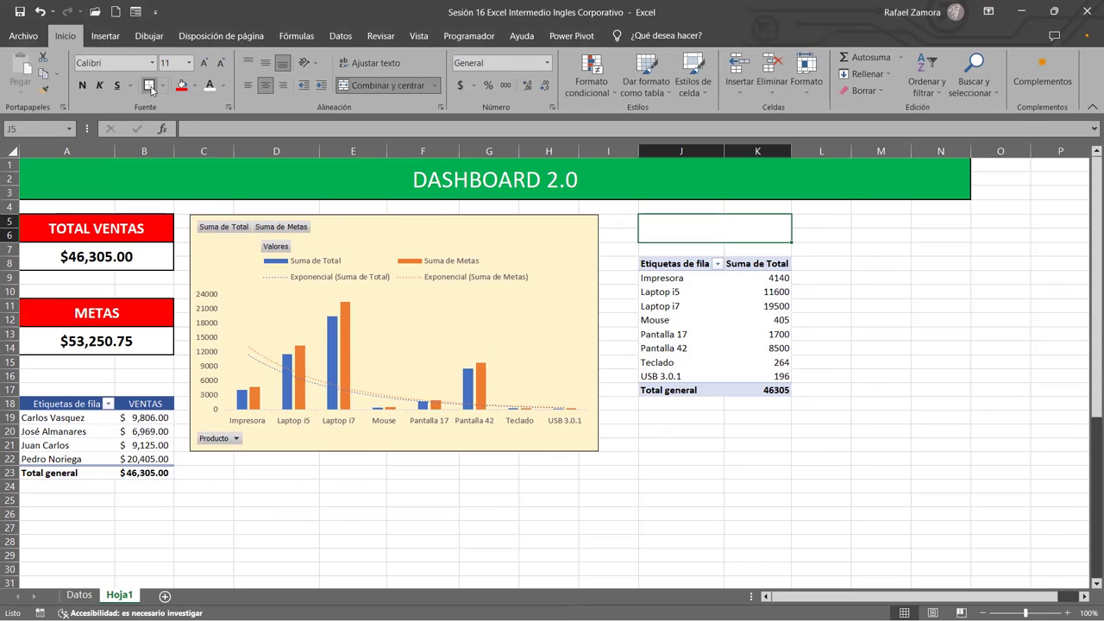
{"action": "type", "text": "PRODUCTOA"}
{"action": "key", "text": "BackSpace"}
{"action": "type", "text": "S "}
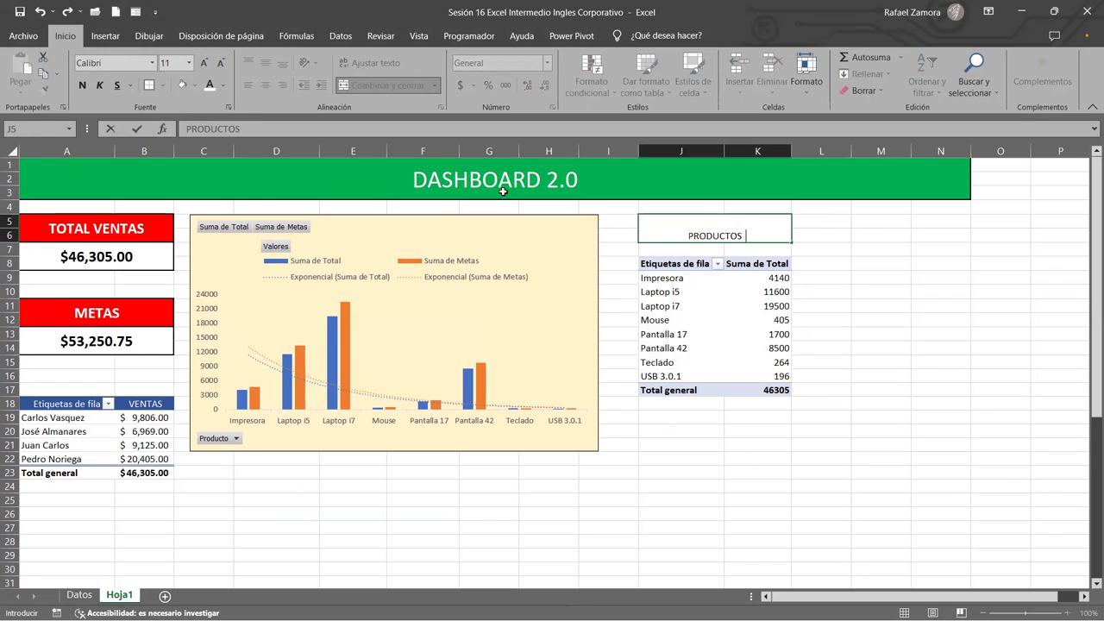
{"action": "type", "text": "MAS VENDIDOS"}
{"action": "left_click", "coordinate": [785, 249]}
{"action": "left_click", "coordinate": [761, 233]}
Format the title middle-aligned, bold, size 12 with a yellow fill
{"action": "left_click", "coordinate": [265, 63]}
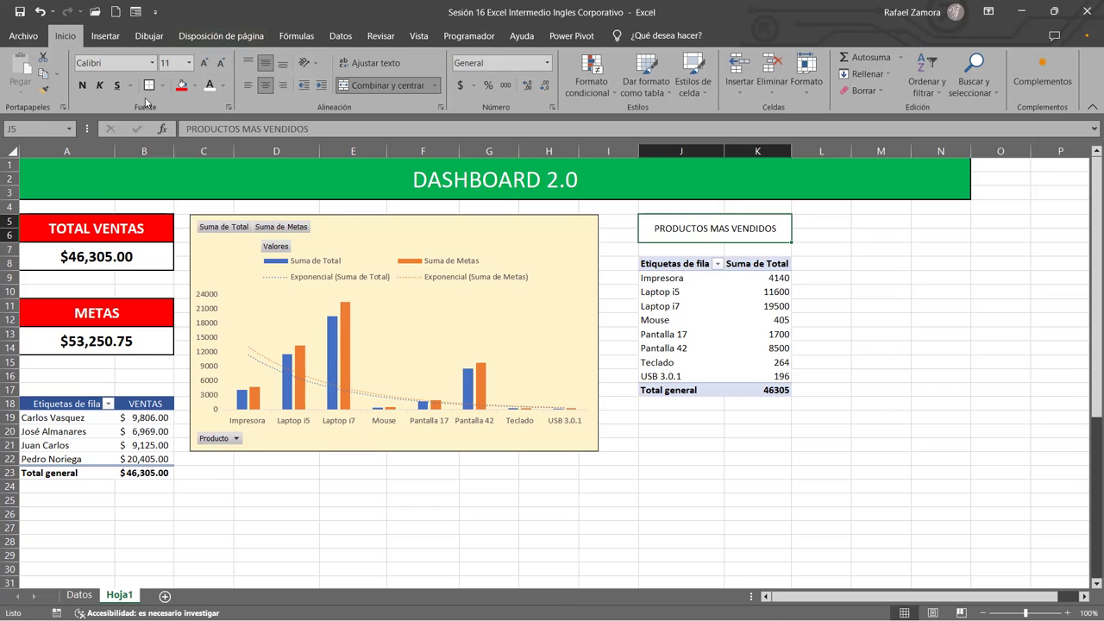
{"action": "left_click", "coordinate": [83, 85]}
{"action": "left_click", "coordinate": [203, 63]}
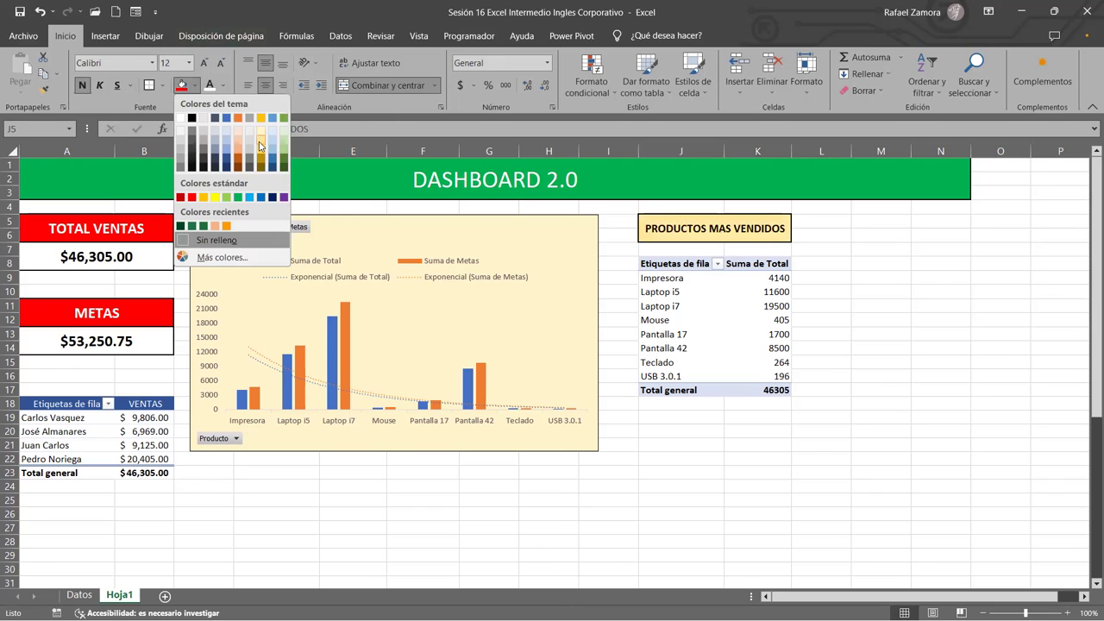
{"action": "left_click", "coordinate": [1017, 444]}
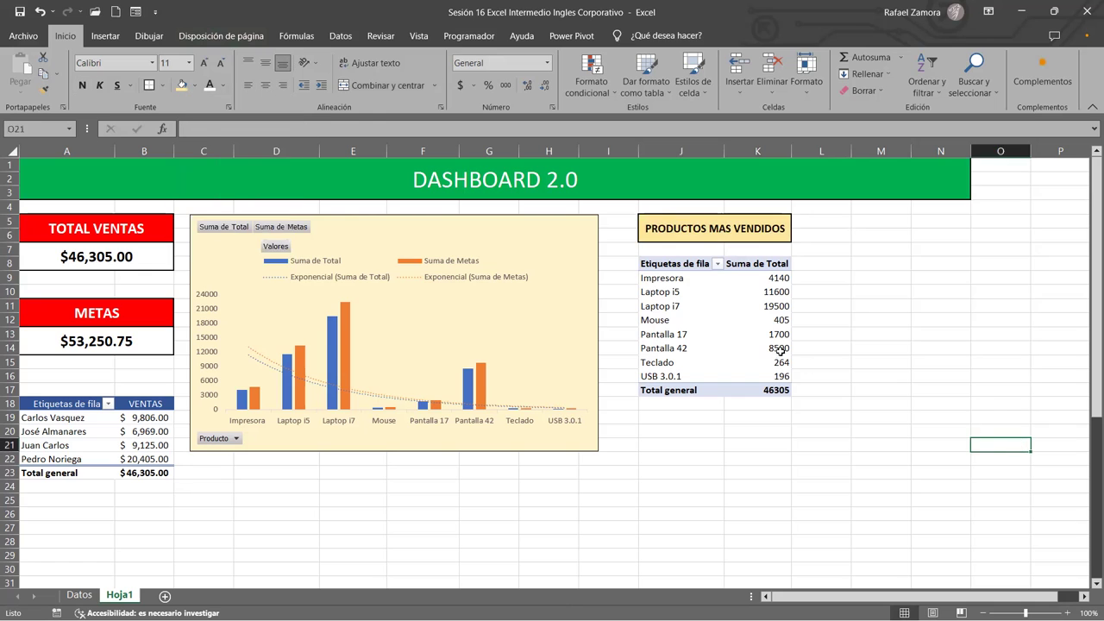
{"action": "left_click", "coordinate": [776, 347]}
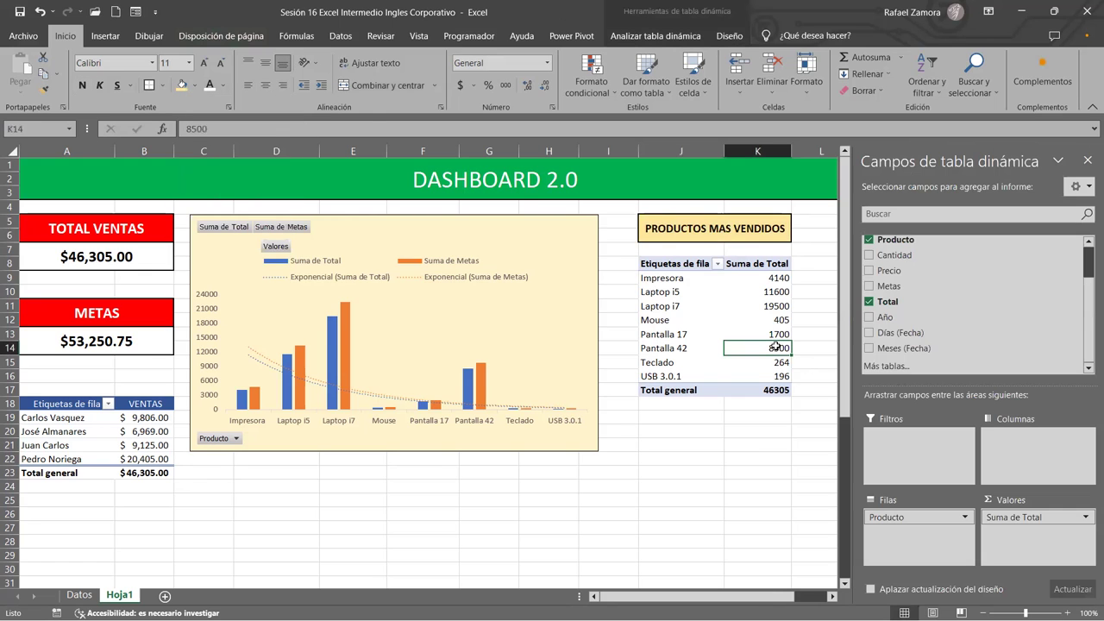
Apply a green PivotTable style to the product pivot table
{"action": "left_click", "coordinate": [729, 35]}
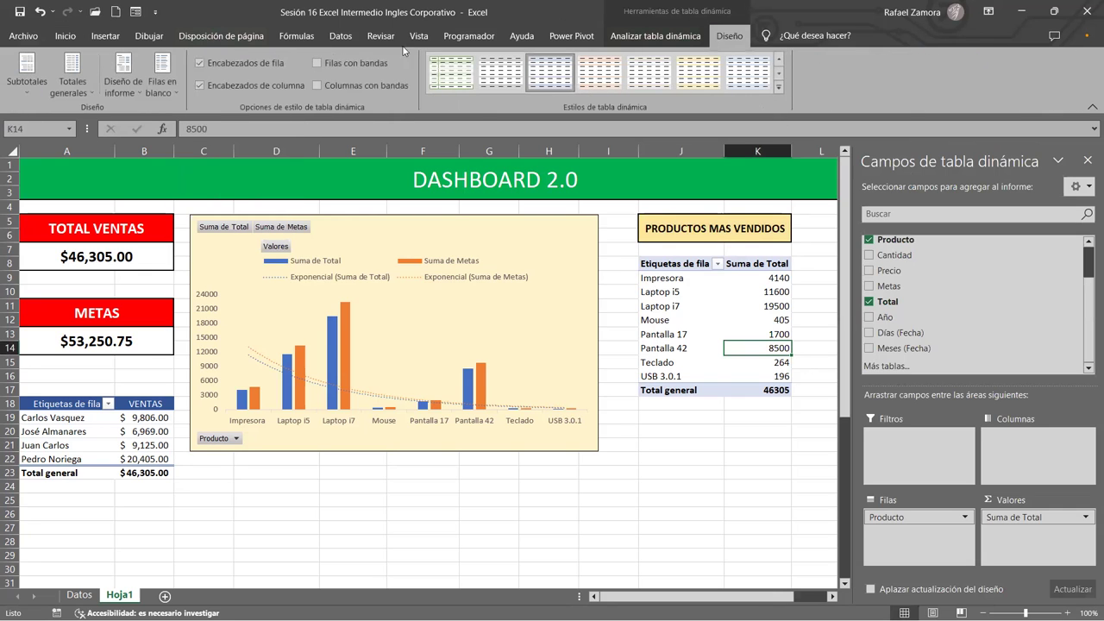
{"action": "left_click", "coordinate": [783, 88]}
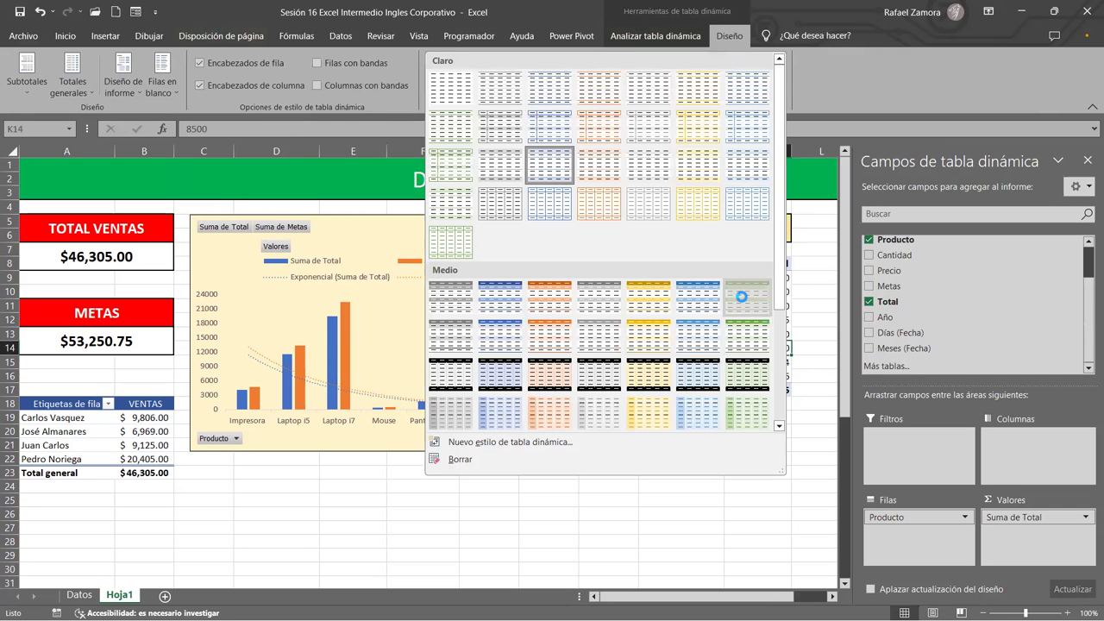
{"action": "left_click", "coordinate": [742, 297]}
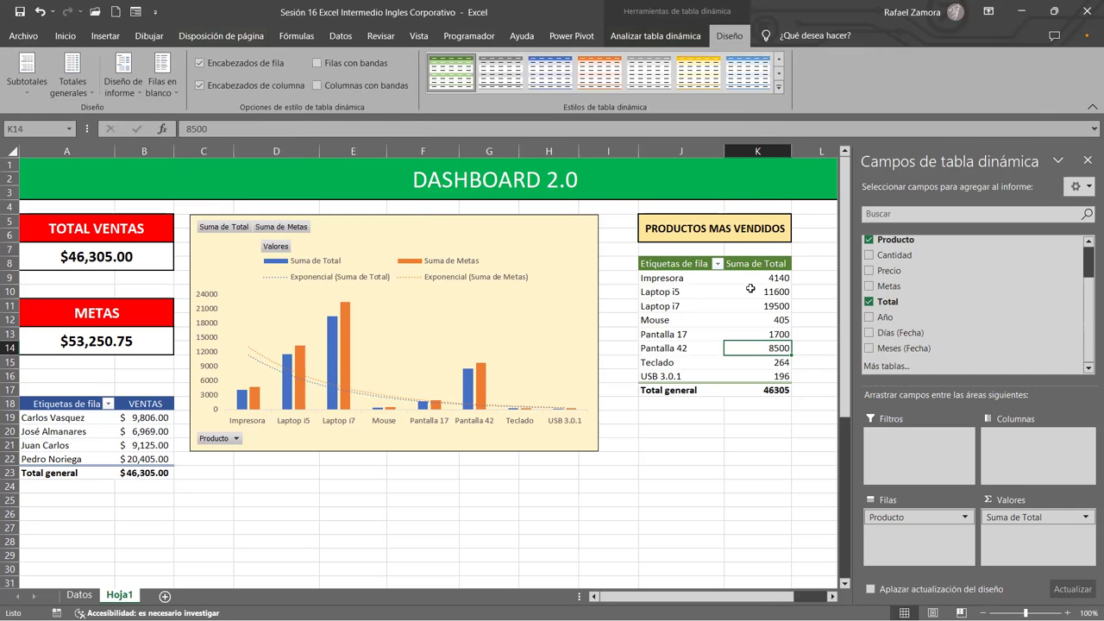
Format the pivot table's Total values as Contabilidad (accounting)
{"action": "right_click", "coordinate": [763, 291]}
{"action": "left_click", "coordinate": [803, 364]}
{"action": "left_click", "coordinate": [681, 266]}
{"action": "left_click", "coordinate": [893, 513]}
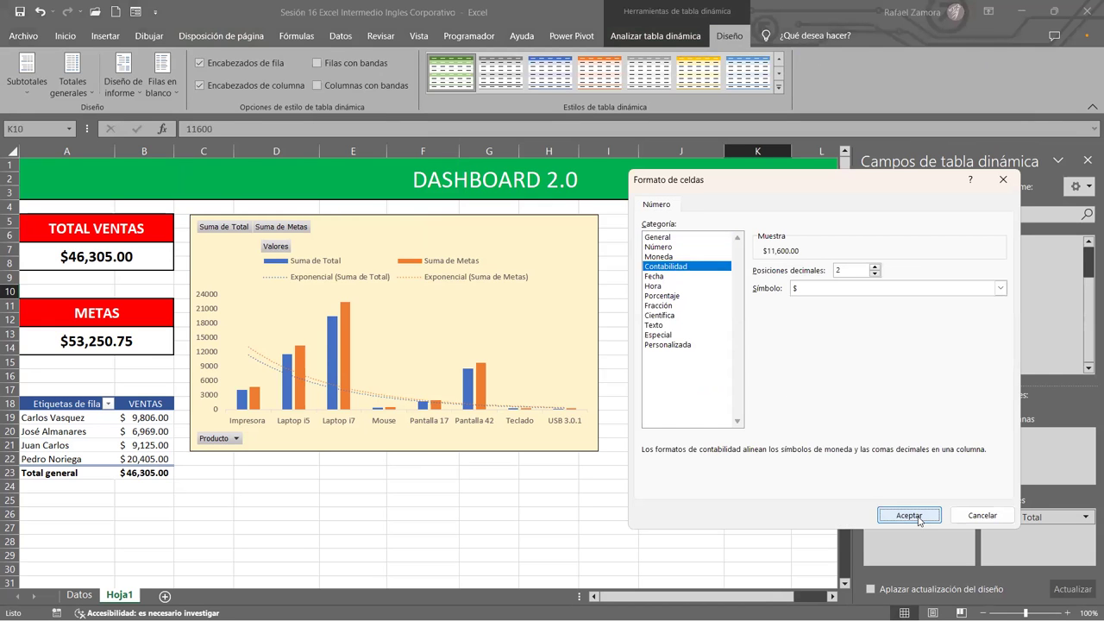
{"action": "left_click", "coordinate": [776, 499]}
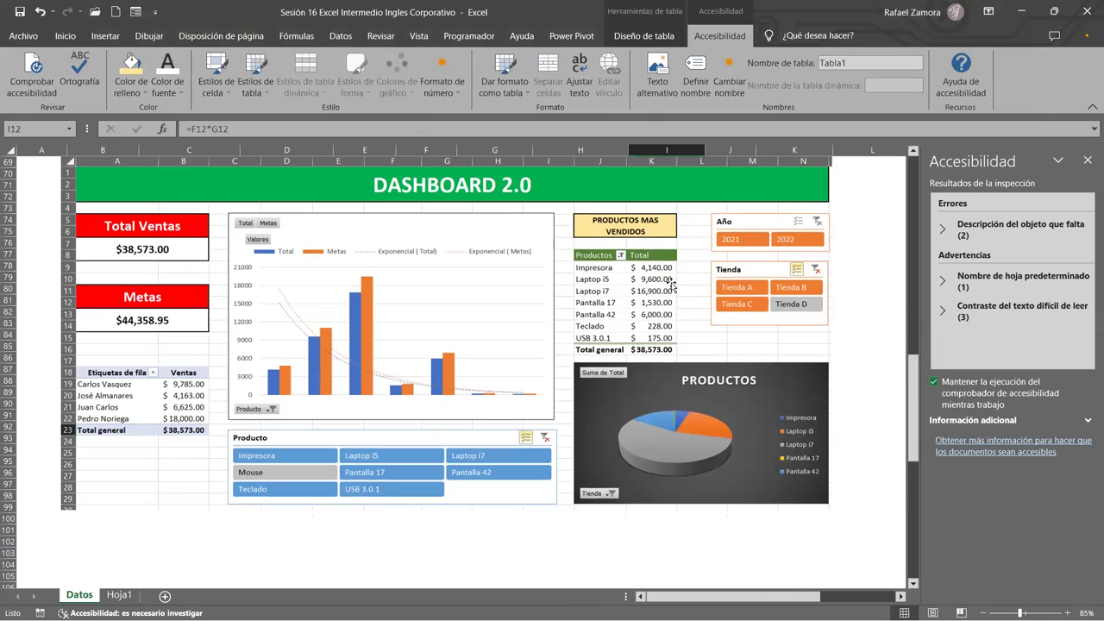
Close the accessibility results, glance at Datos, and return to the Hoja1 dashboard
{"action": "left_click", "coordinate": [880, 297]}
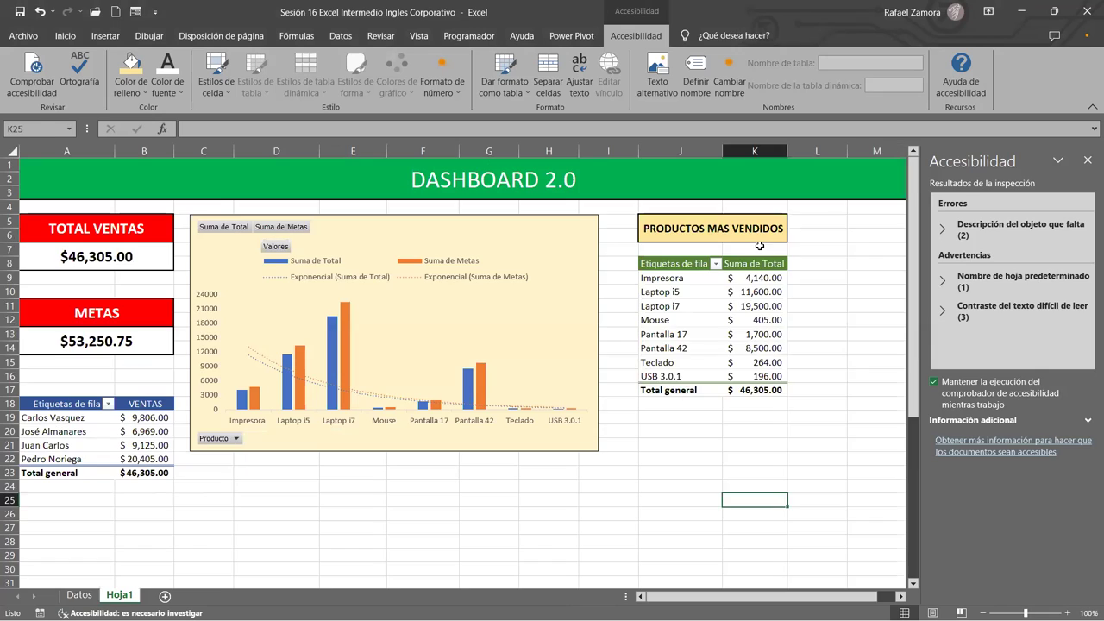
{"action": "left_click", "coordinate": [1088, 161]}
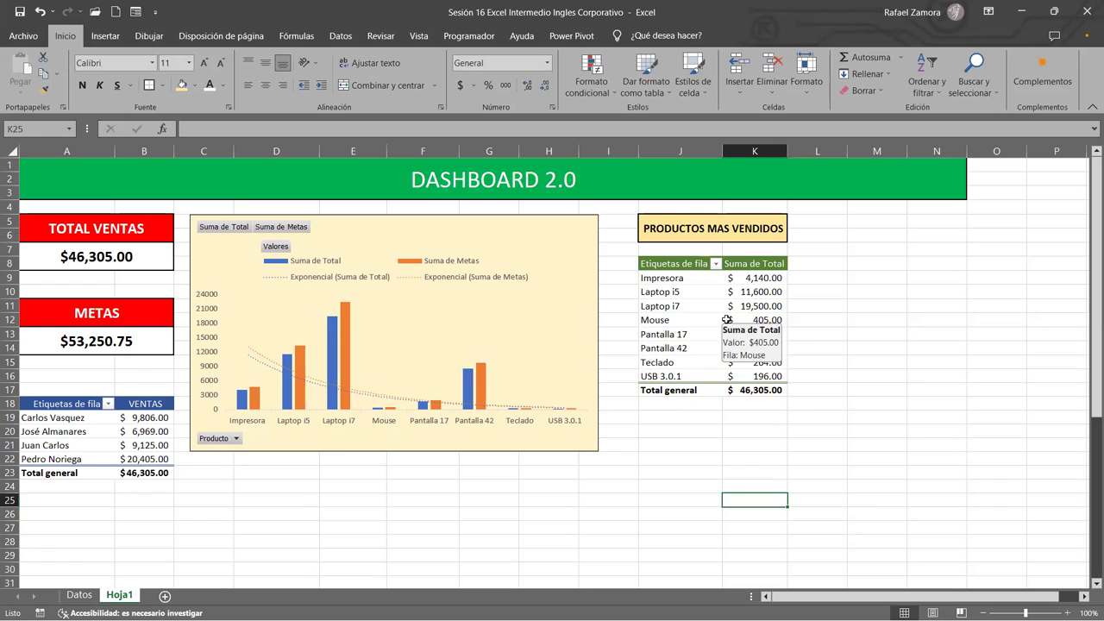
{"action": "mouse_move", "coordinate": [726, 348]}
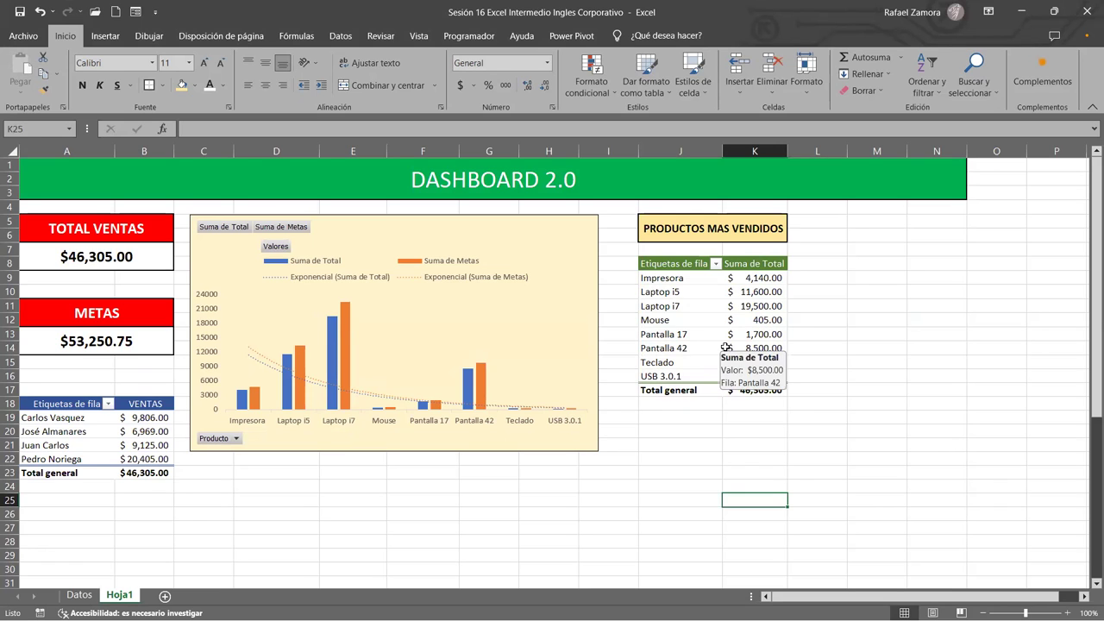
{"action": "left_click", "coordinate": [81, 595]}
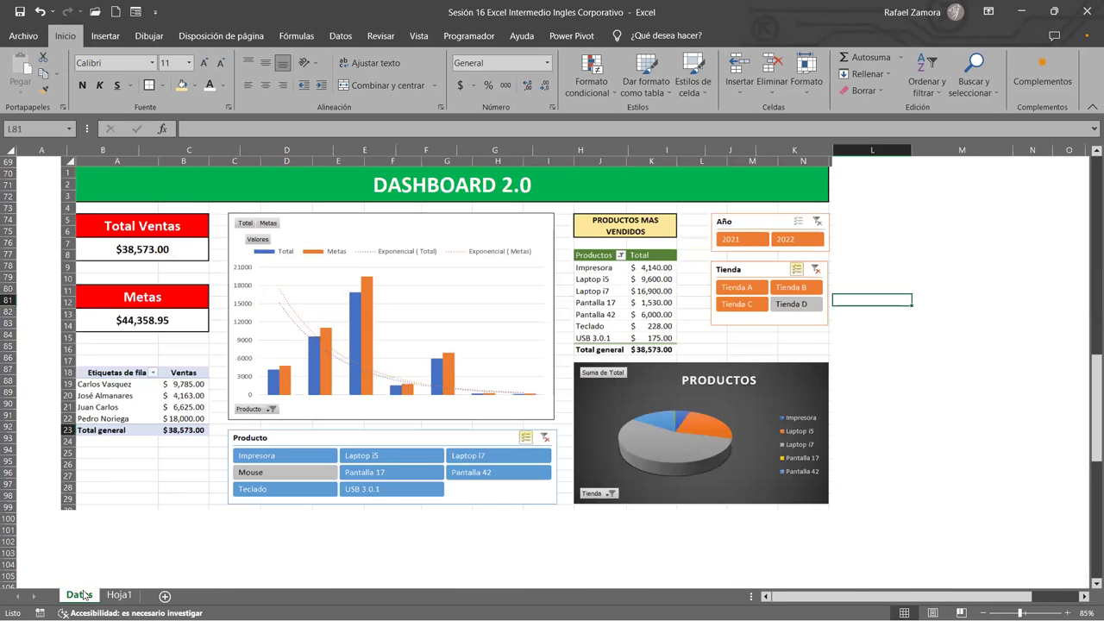
{"action": "left_click", "coordinate": [126, 598]}
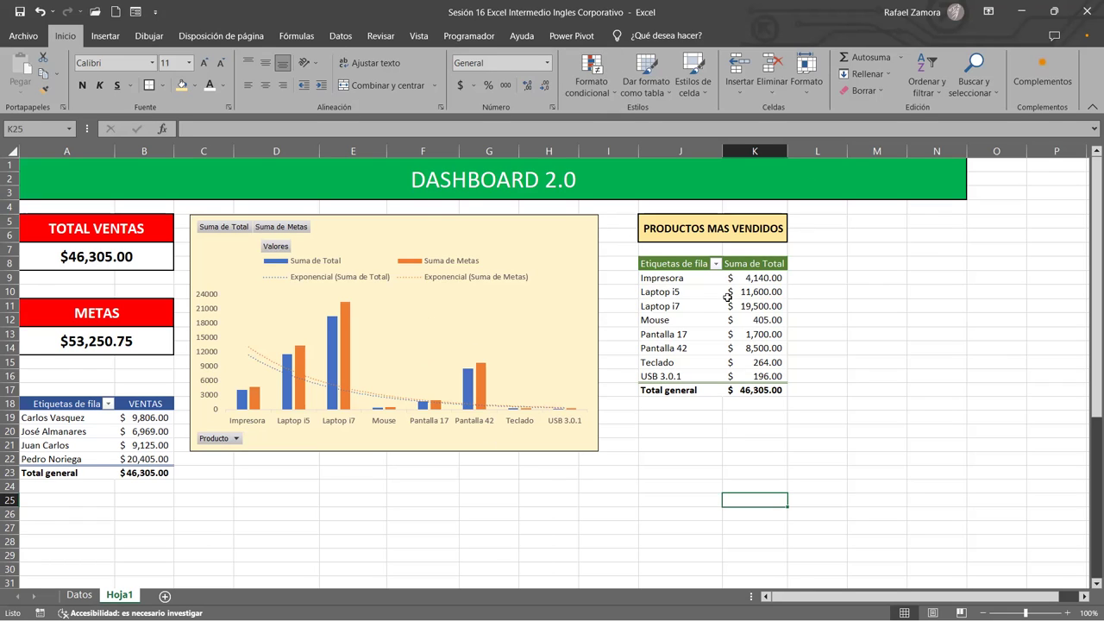
{"action": "mouse_move", "coordinate": [754, 291]}
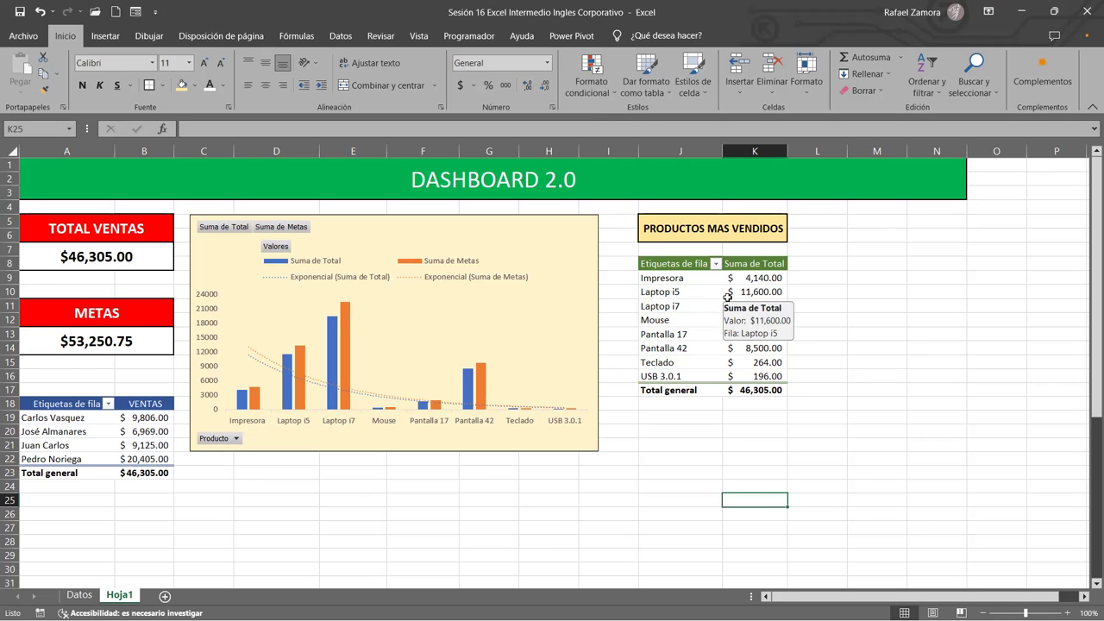
{"action": "left_click", "coordinate": [897, 416]}
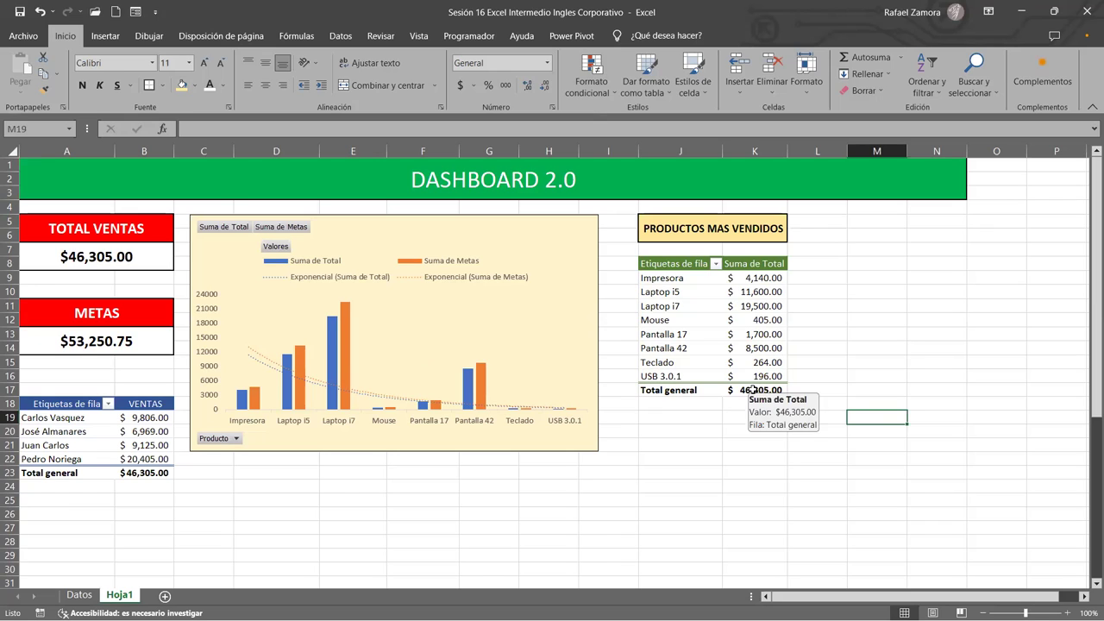
Insert slicers for the Año and Tienda fields on the product pivot table
{"action": "left_click", "coordinate": [721, 294]}
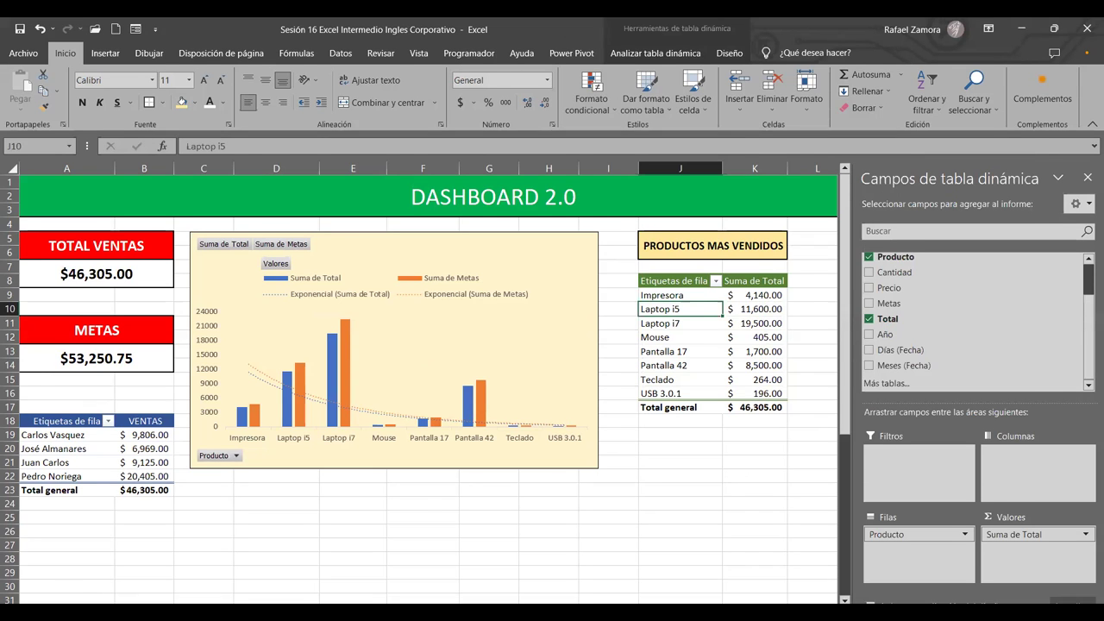
{"action": "scroll", "coordinate": [309, 193], "scroll_direction": "right", "scroll_amount": 3}
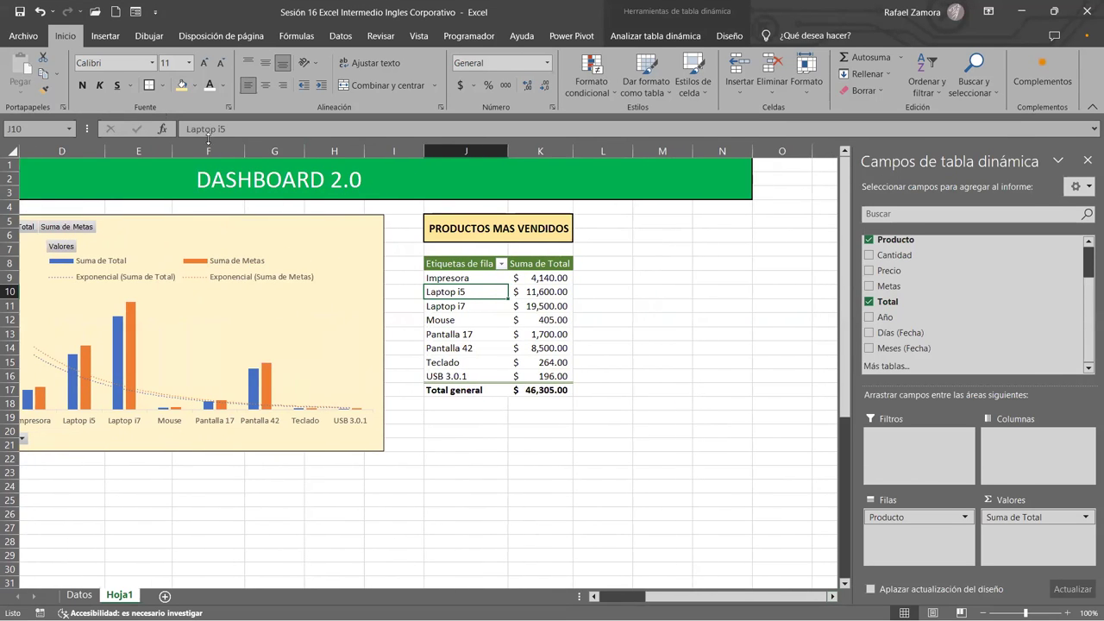
{"action": "left_click", "coordinate": [687, 38]}
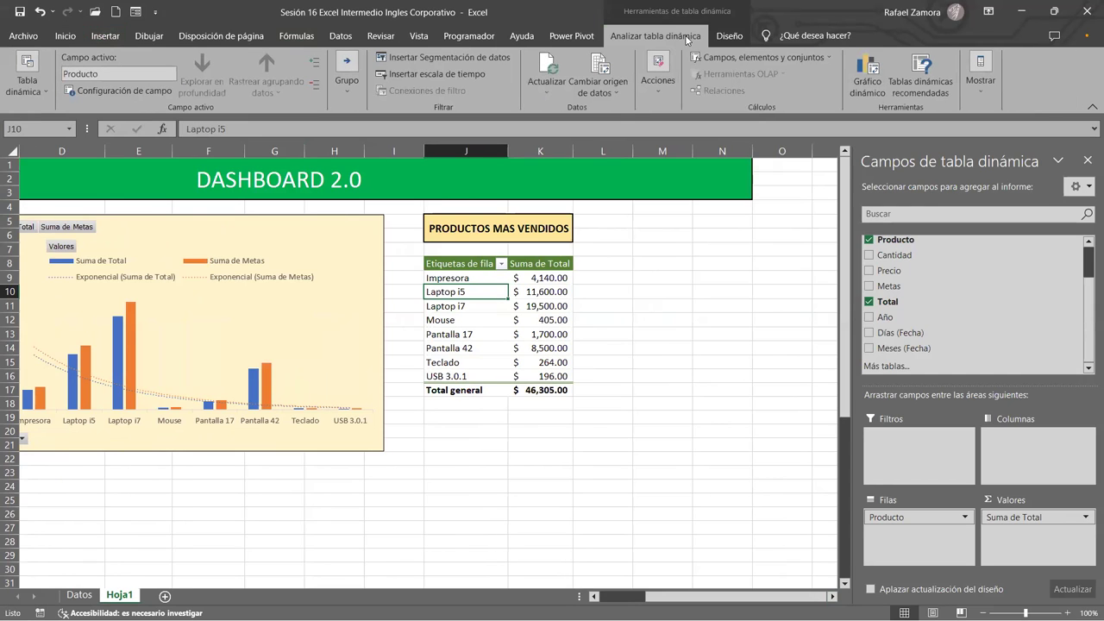
{"action": "left_click", "coordinate": [481, 62]}
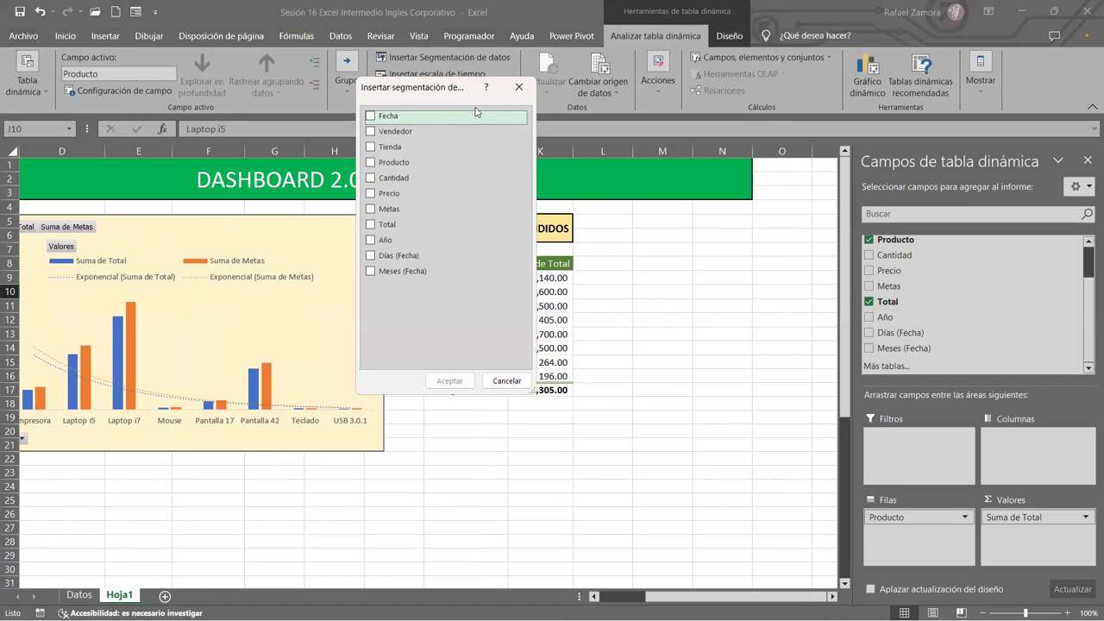
{"action": "left_click", "coordinate": [371, 241]}
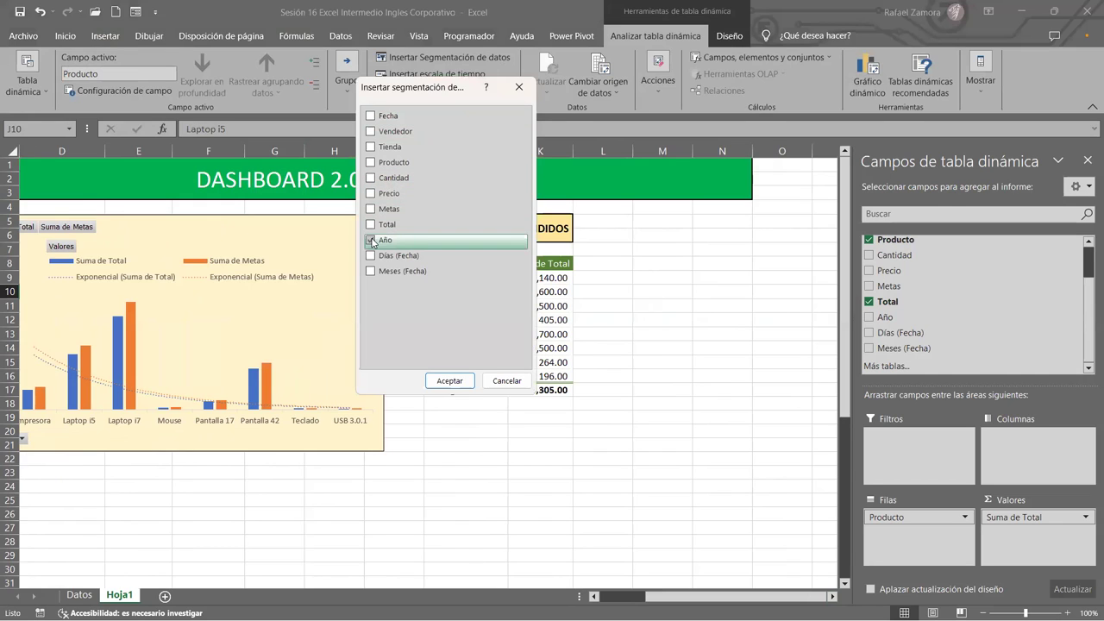
{"action": "left_click", "coordinate": [371, 146]}
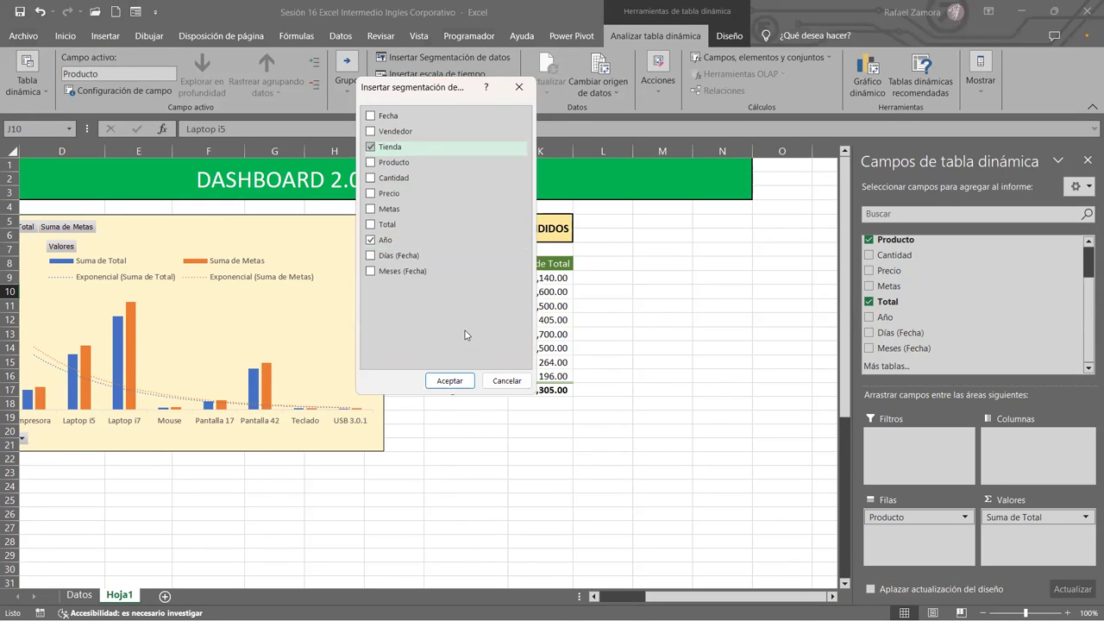
{"action": "left_click", "coordinate": [454, 385]}
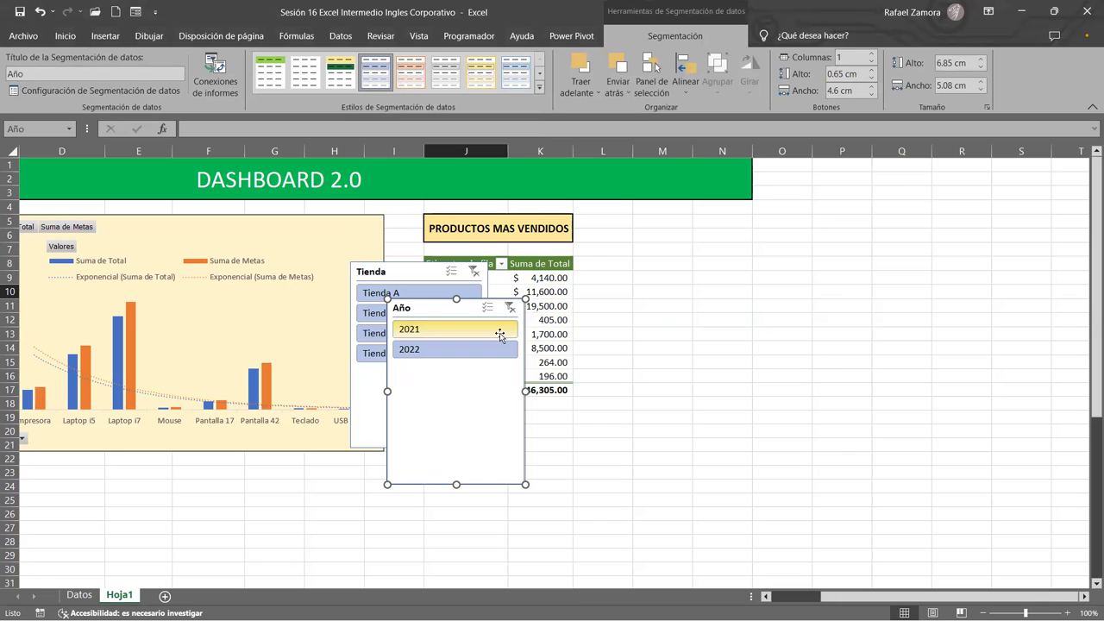
Move the Tienda slicer beside the pivot table and the Año slicer out toward columns P–R
{"action": "left_click_drag", "start_coordinate": [499, 334], "coordinate": [799, 370]}
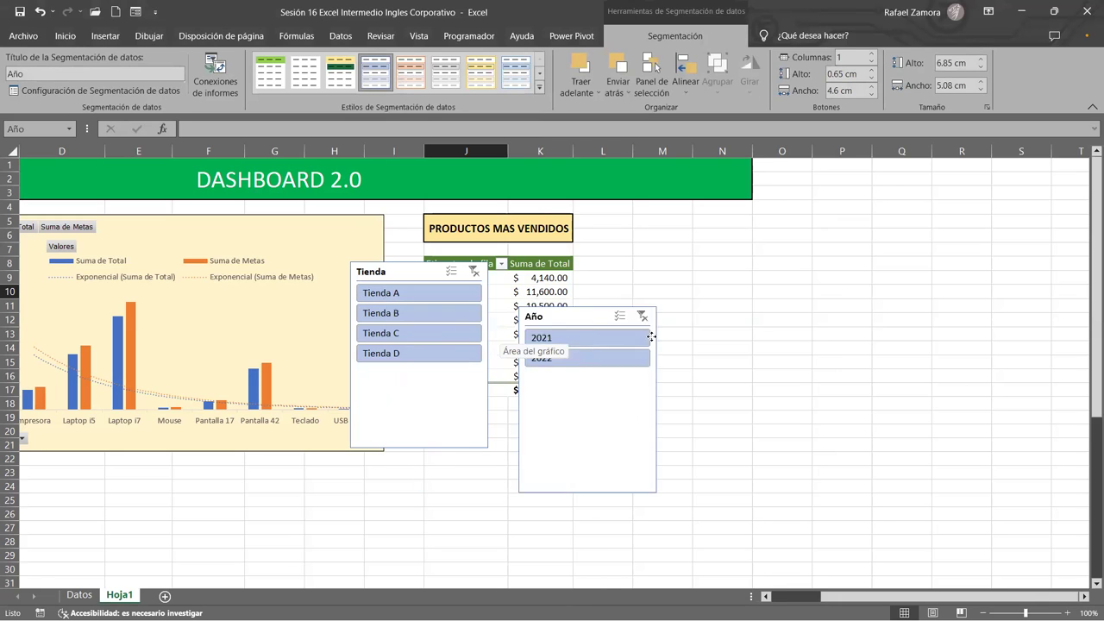
{"action": "left_click_drag", "start_coordinate": [417, 272], "coordinate": [683, 223]}
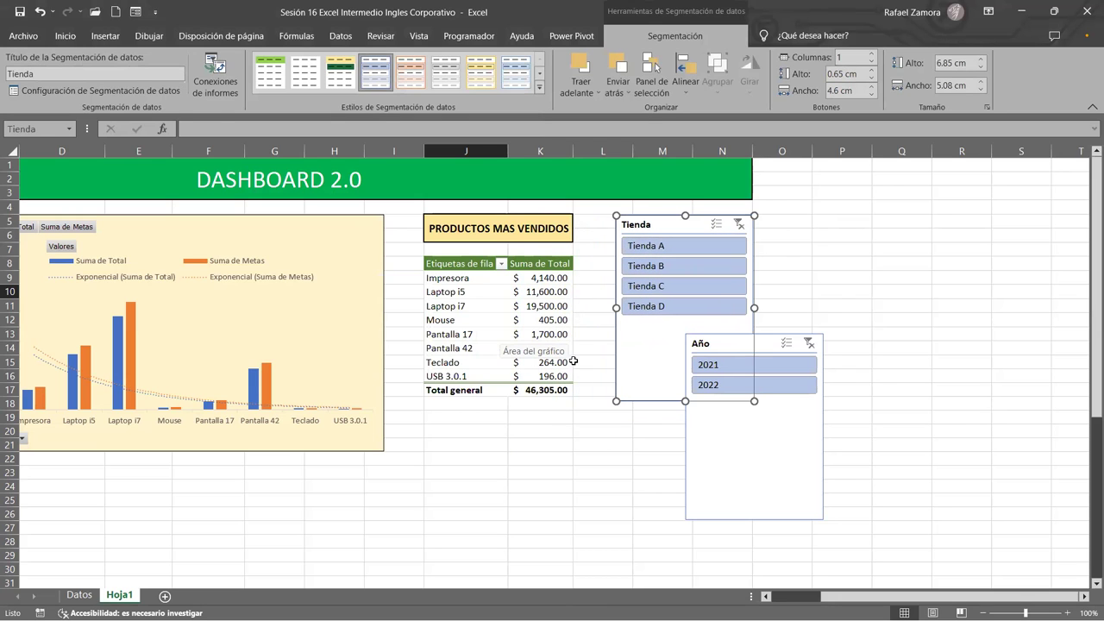
{"action": "left_click", "coordinate": [575, 436]}
{"action": "scroll", "coordinate": [574, 438], "scroll_direction": "down", "scroll_amount": 4}
{"action": "scroll", "coordinate": [569, 423], "scroll_direction": "up", "scroll_amount": 2}
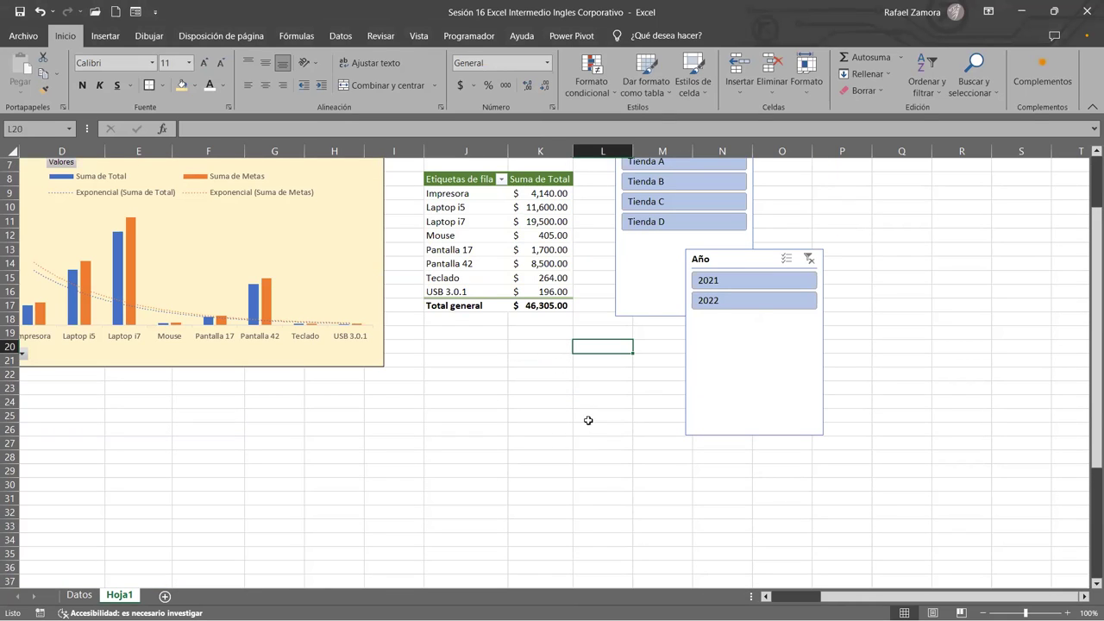
{"action": "left_click", "coordinate": [644, 297]}
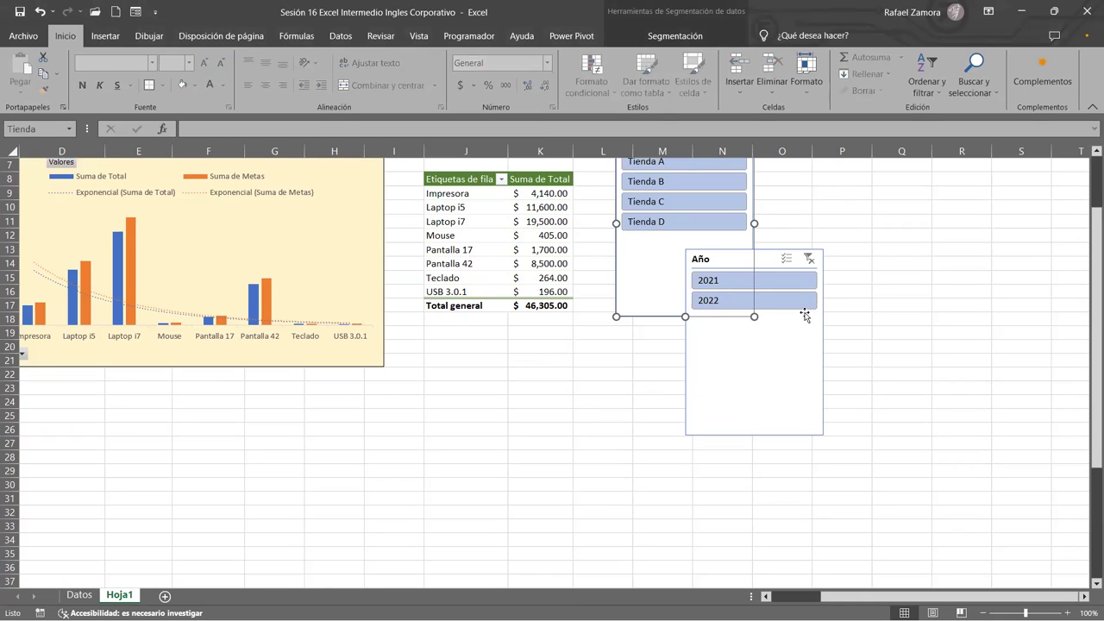
{"action": "left_click", "coordinate": [903, 307]}
{"action": "scroll", "coordinate": [903, 304], "scroll_direction": "up", "scroll_amount": 2}
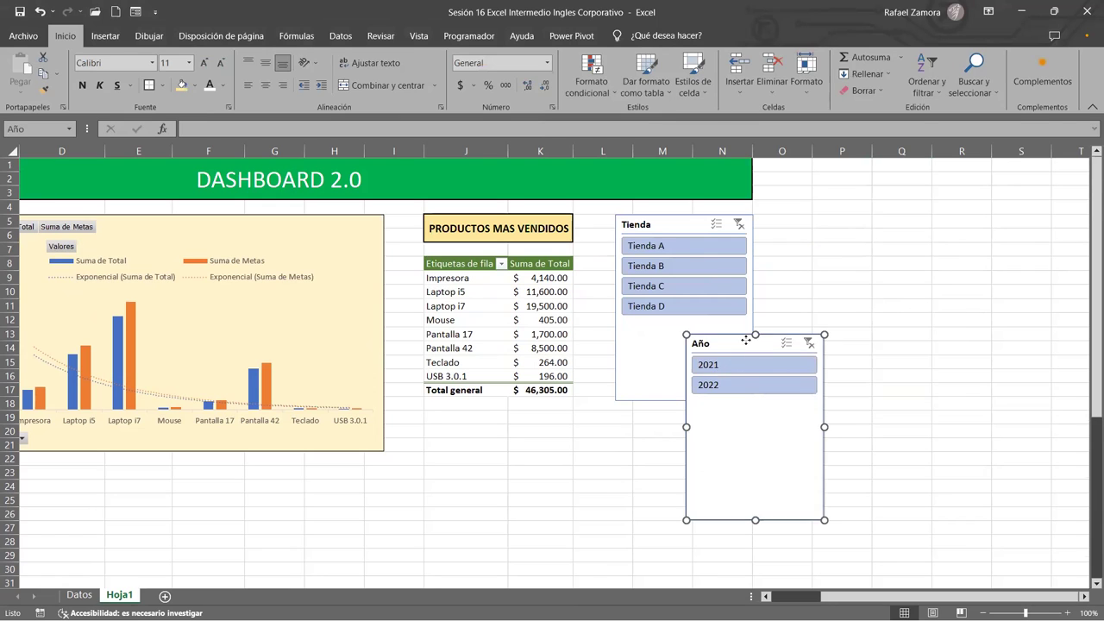
{"action": "left_click_drag", "start_coordinate": [742, 343], "coordinate": [910, 317]}
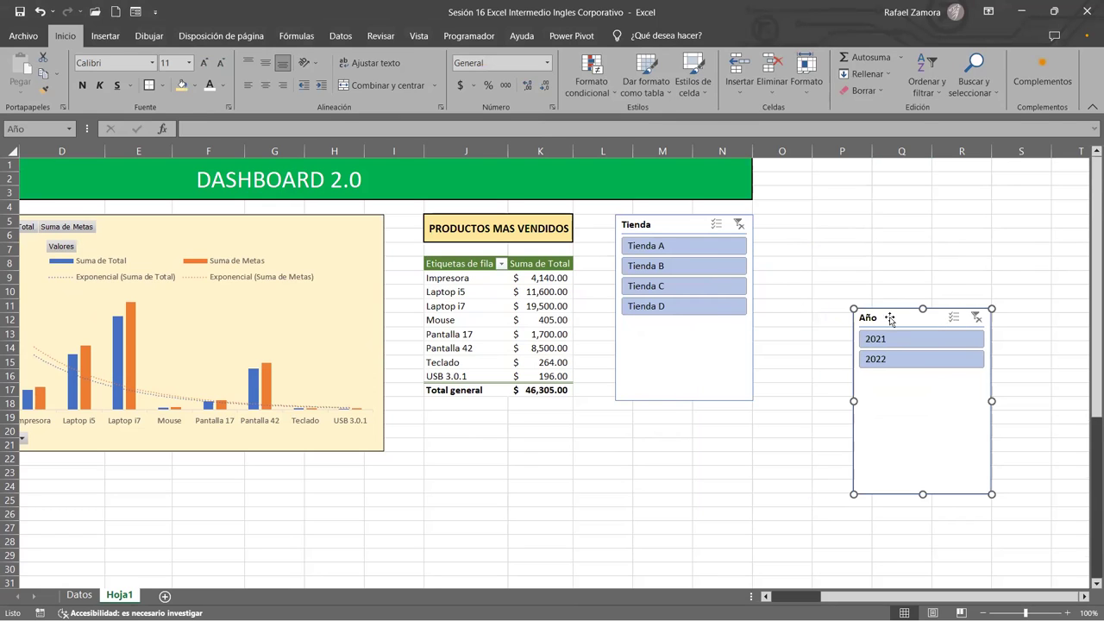
{"action": "left_click", "coordinate": [502, 324]}
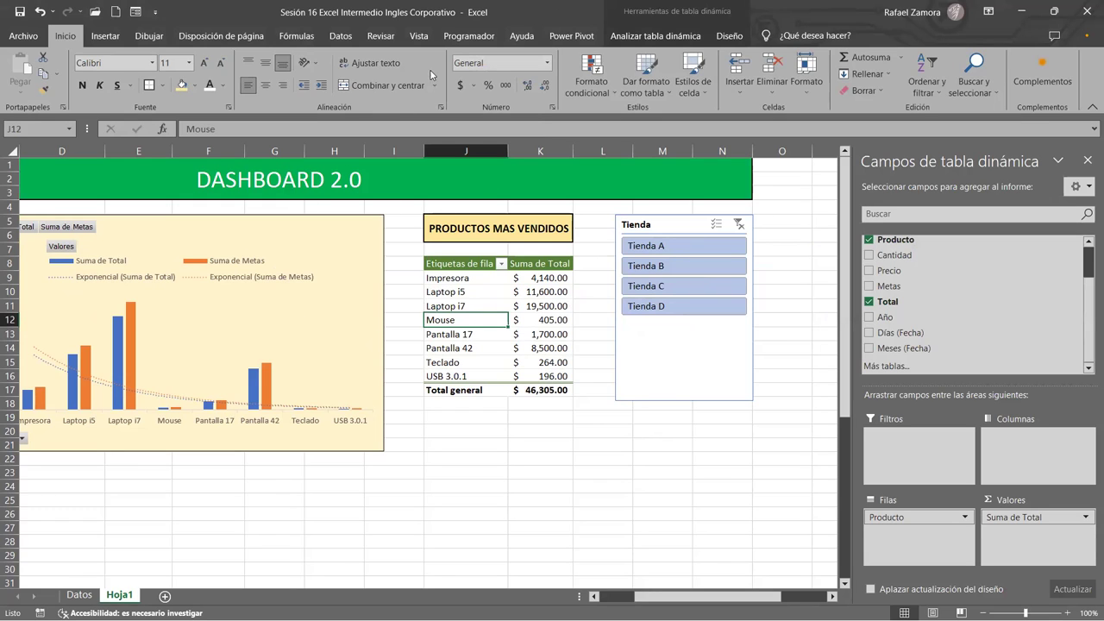
Open the slicer field list for the pivot table and dismiss it without adding a slicer
{"action": "left_click", "coordinate": [655, 36]}
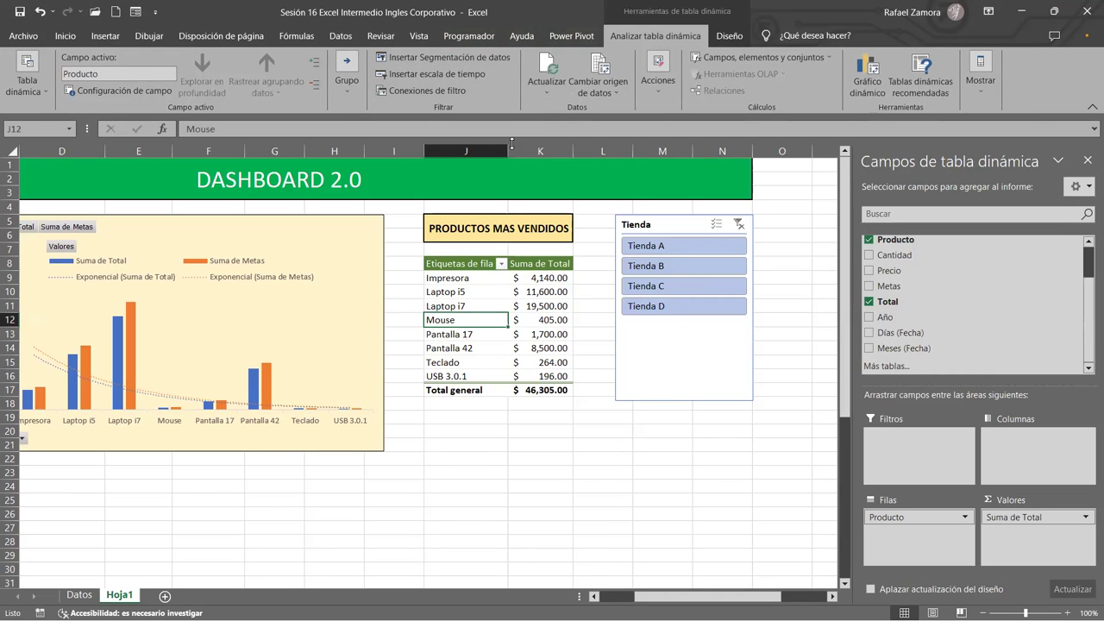
{"action": "left_click", "coordinate": [444, 57]}
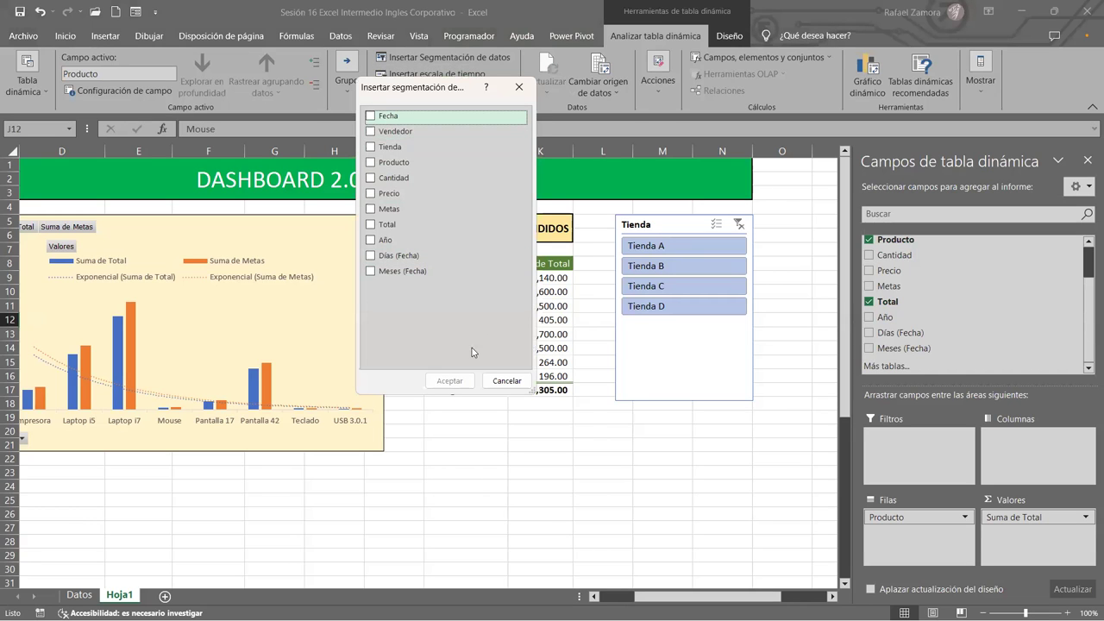
{"action": "left_click", "coordinate": [504, 381]}
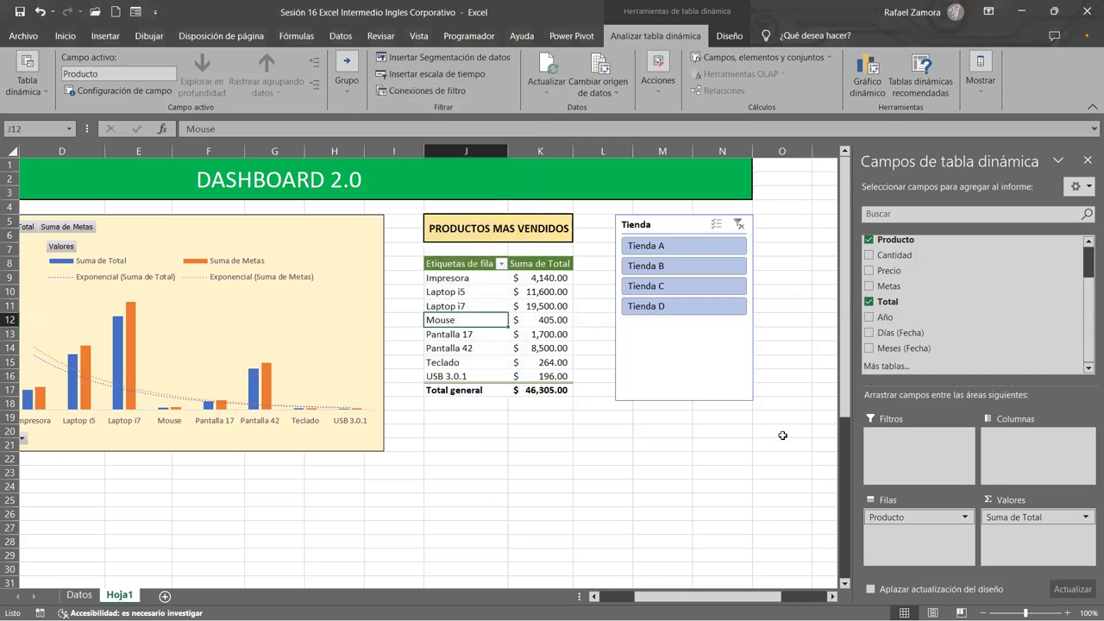
{"action": "left_click", "coordinate": [740, 486]}
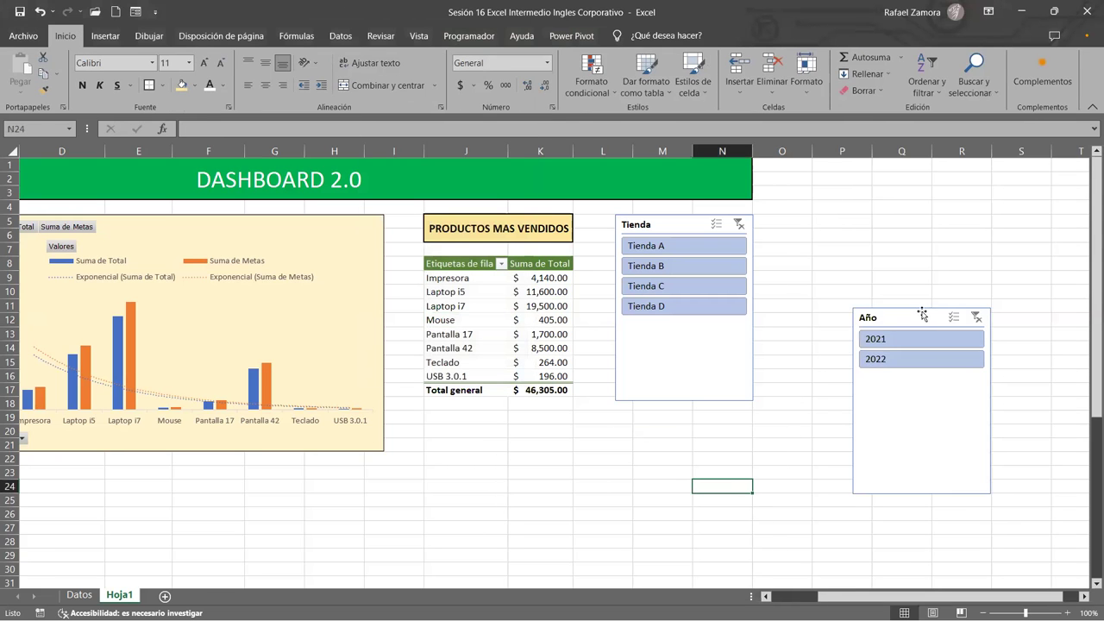
Move the Año slicer under Tienda and shorten both slicers to fit their items
{"action": "left_click_drag", "start_coordinate": [922, 313], "coordinate": [825, 387]}
{"action": "left_click", "coordinate": [693, 385]}
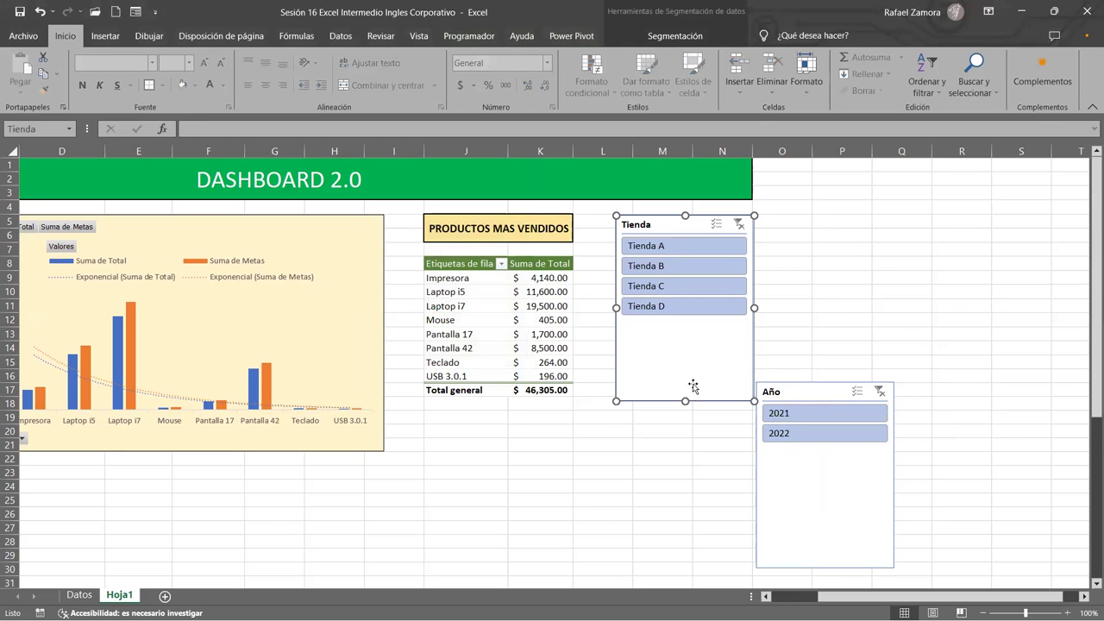
{"action": "left_click_drag", "start_coordinate": [682, 401], "coordinate": [678, 320]}
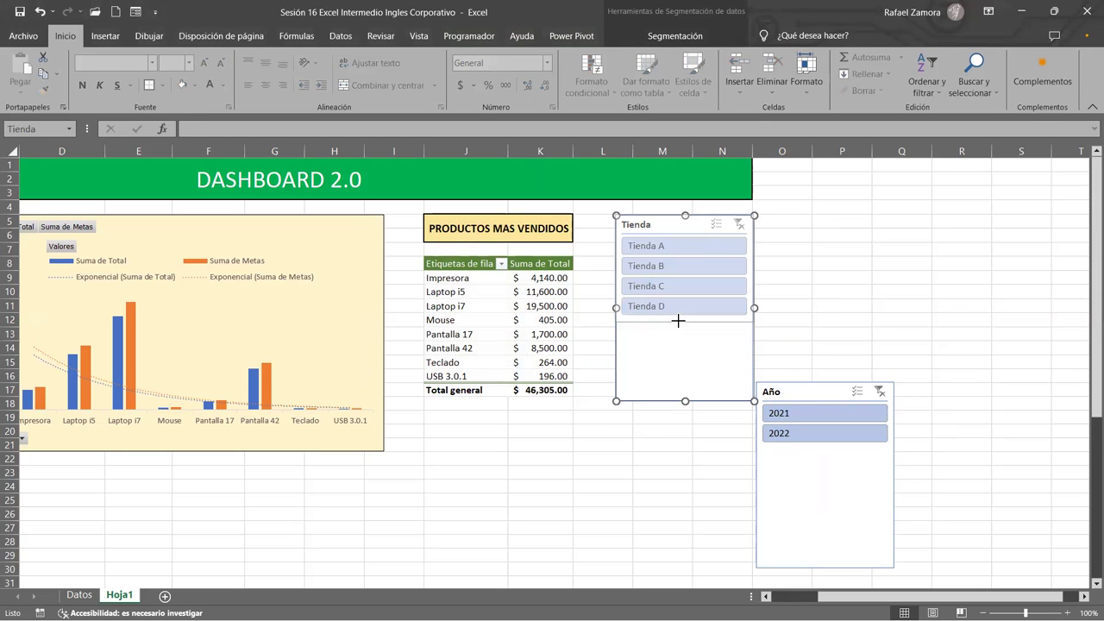
{"action": "left_click_drag", "start_coordinate": [798, 393], "coordinate": [653, 339]}
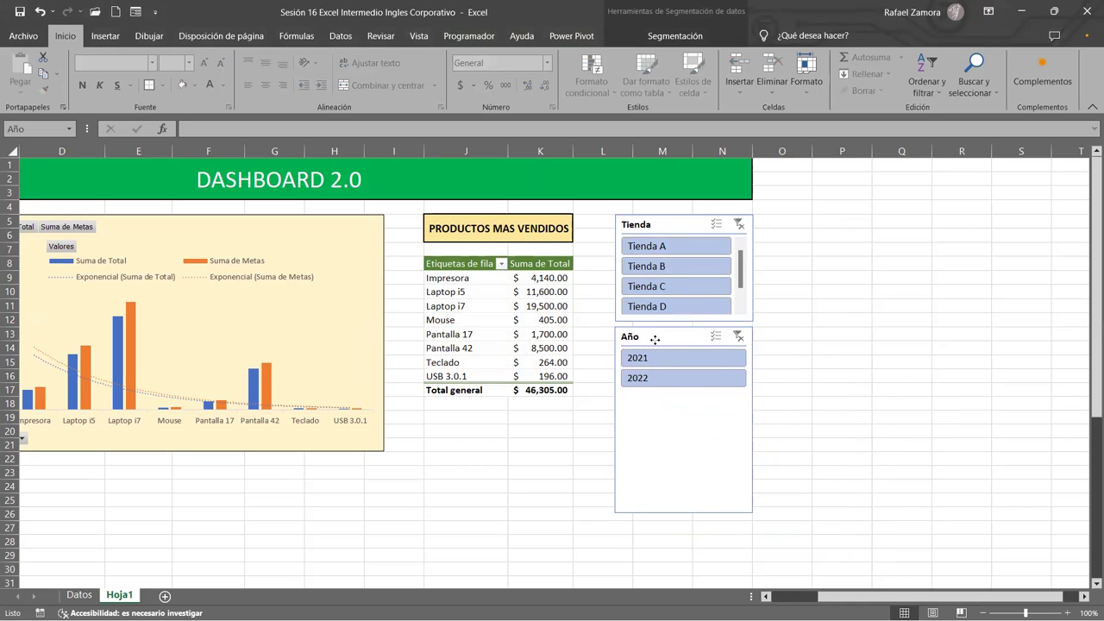
{"action": "left_click_drag", "start_coordinate": [685, 513], "coordinate": [697, 395]}
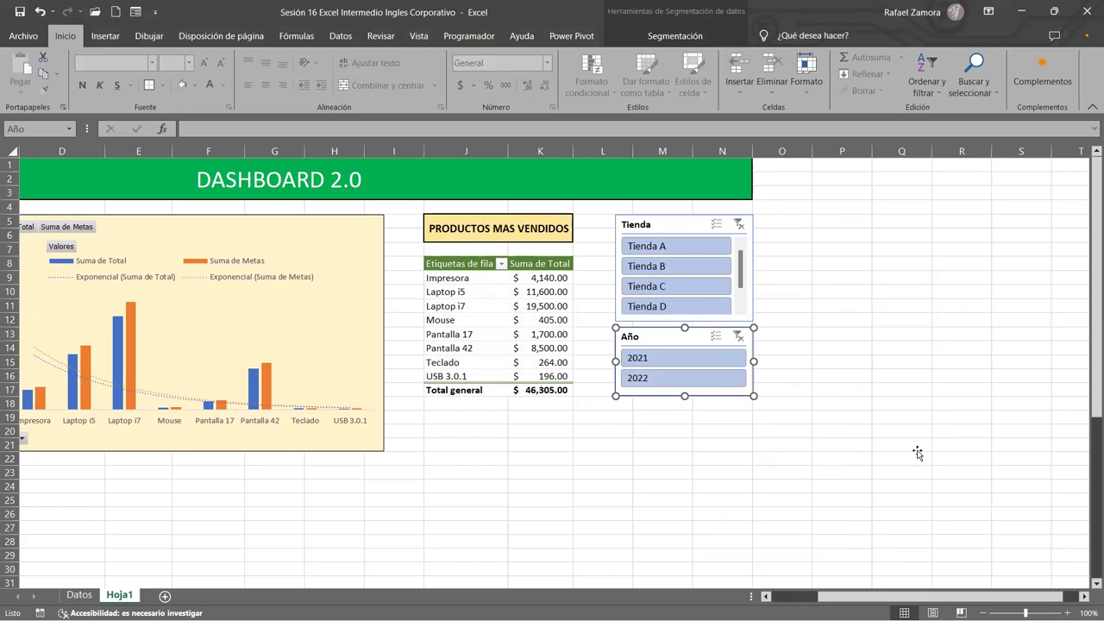
{"action": "left_click", "coordinate": [917, 446]}
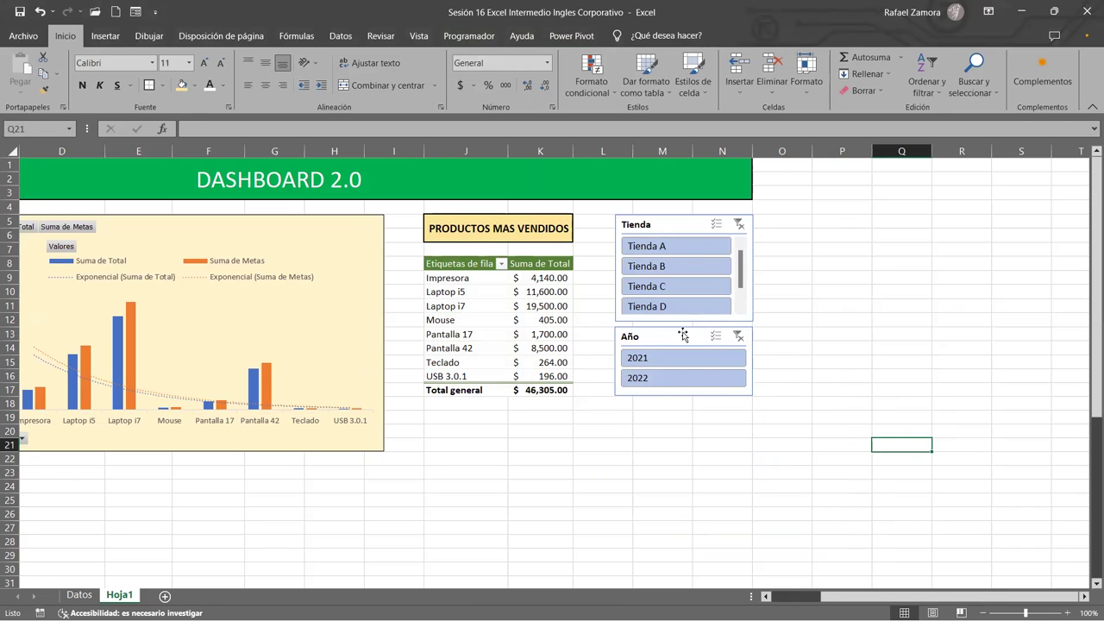
Nudge the Tienda and Año slicers so they stack aligned beside the pivot table
{"action": "left_click_drag", "start_coordinate": [683, 334], "coordinate": [683, 338]}
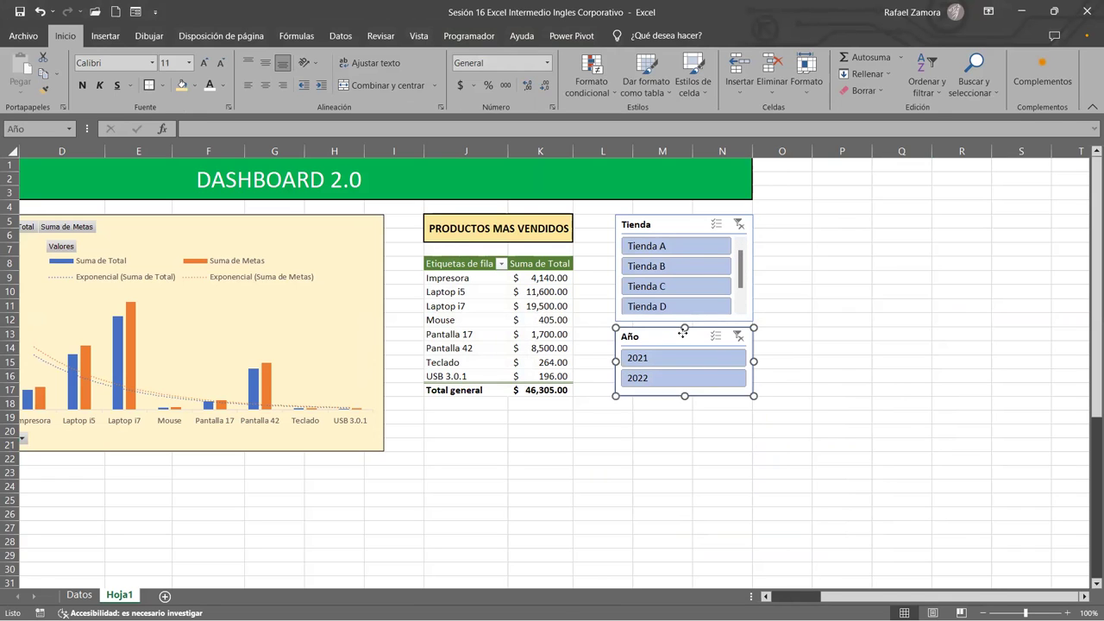
{"action": "left_click", "coordinate": [747, 318]}
{"action": "left_click_drag", "start_coordinate": [684, 322], "coordinate": [684, 331]}
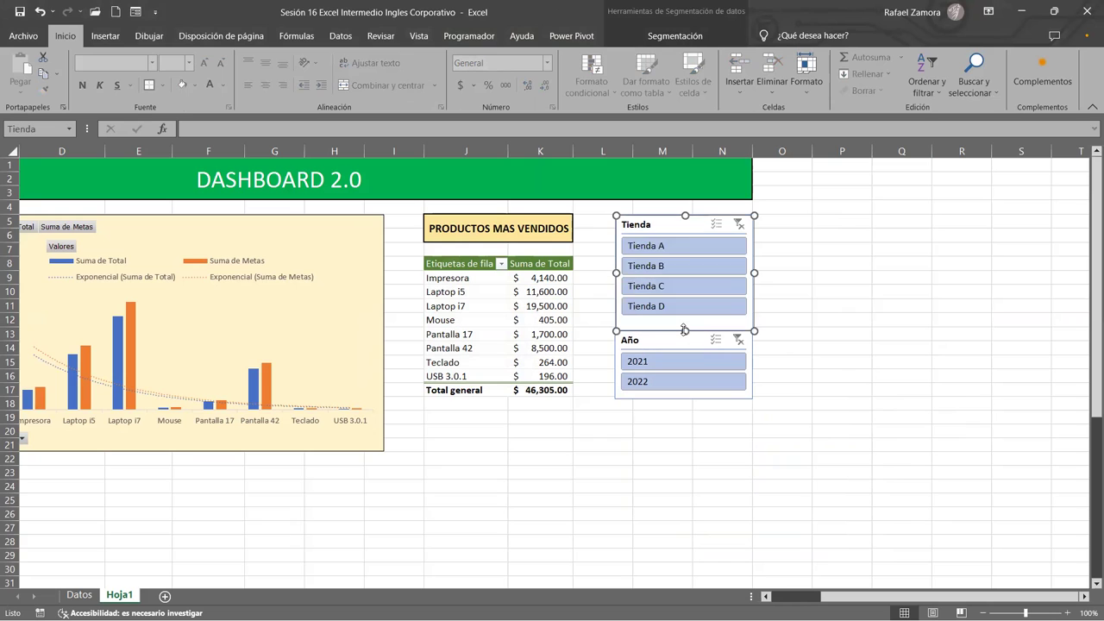
{"action": "left_click_drag", "start_coordinate": [659, 223], "coordinate": [657, 223]}
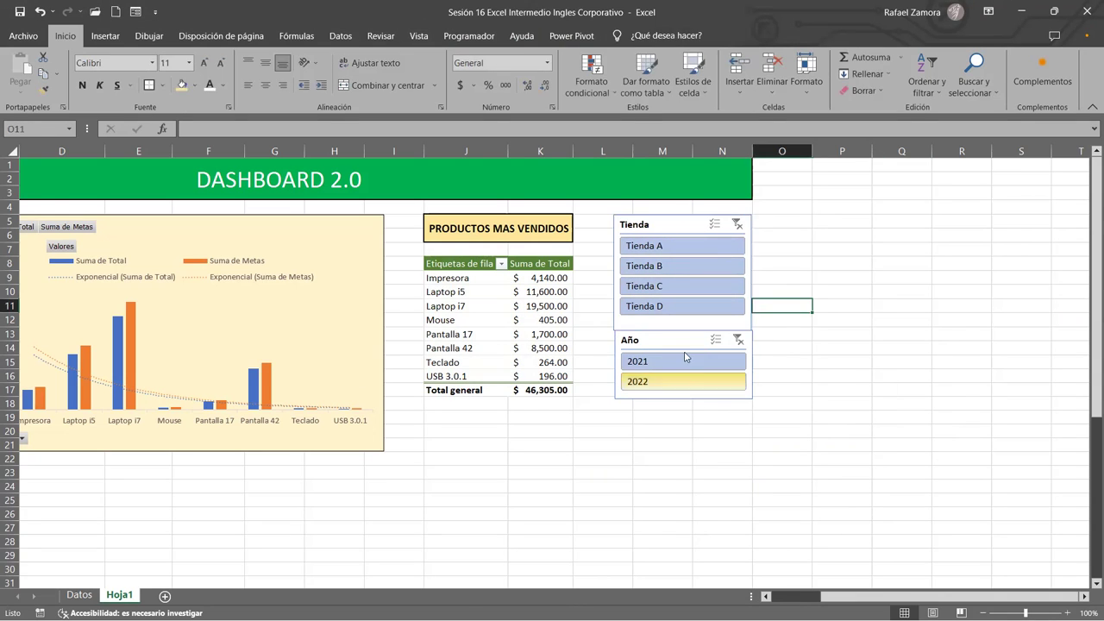
{"action": "left_click_drag", "start_coordinate": [675, 339], "coordinate": [677, 343]}
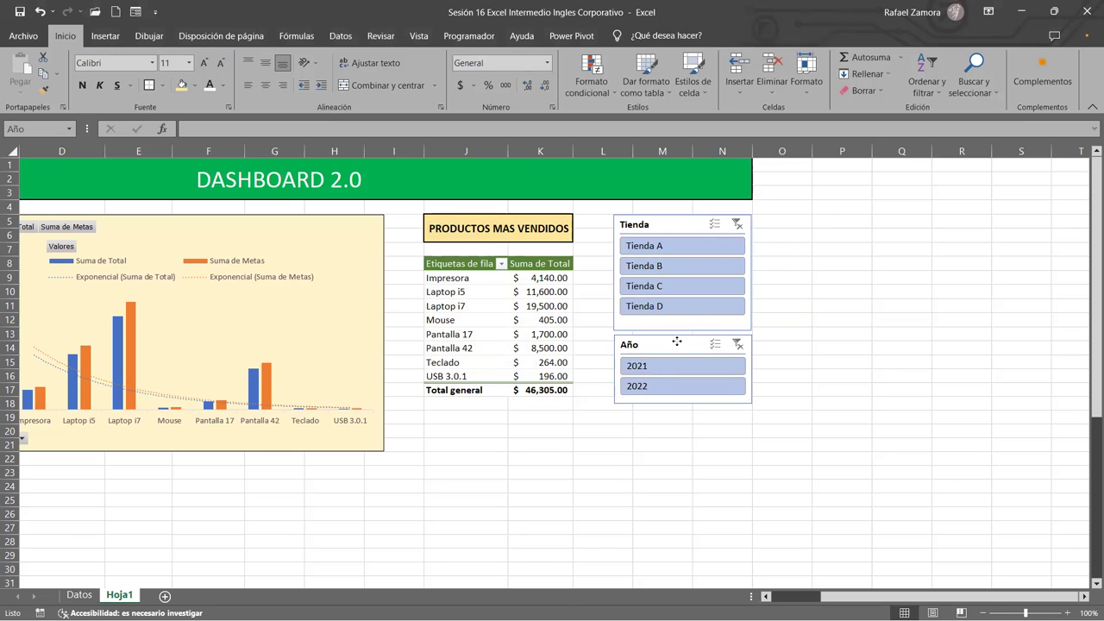
{"action": "left_click", "coordinate": [802, 433]}
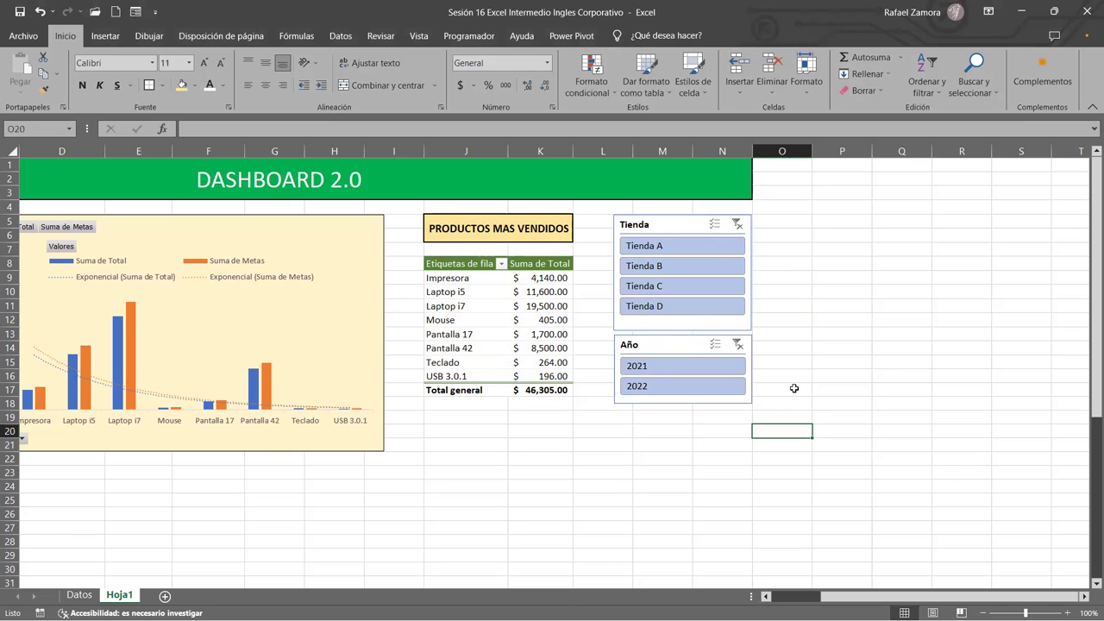
{"action": "left_click", "coordinate": [680, 229]}
Apply the dark yellow slicer style to the Tienda slicer
{"action": "left_click", "coordinate": [674, 36]}
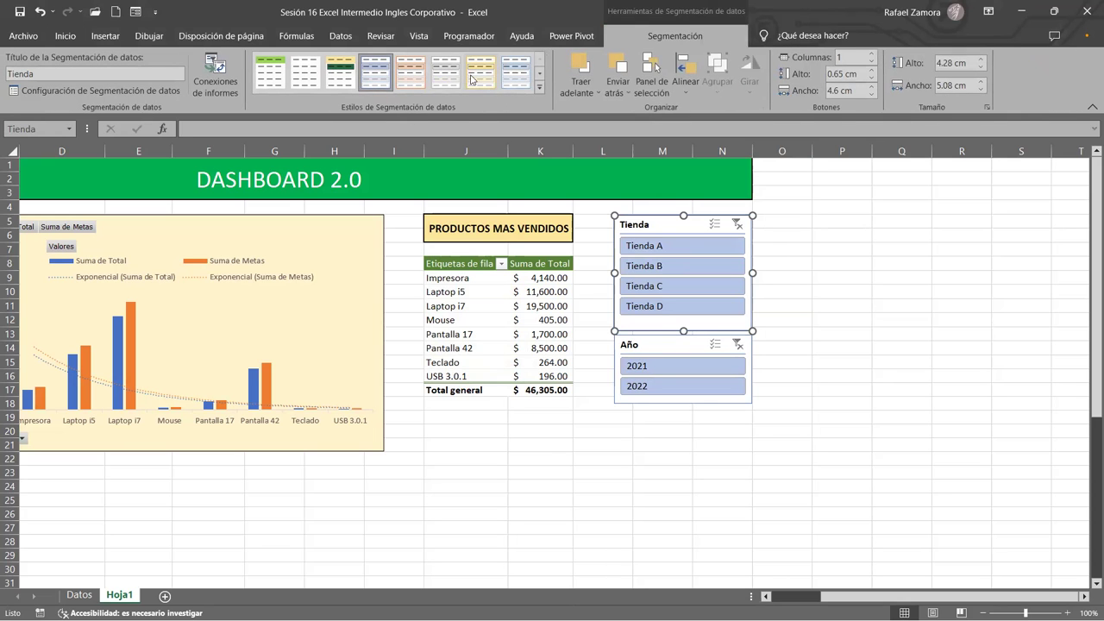
{"action": "left_click", "coordinate": [538, 90]}
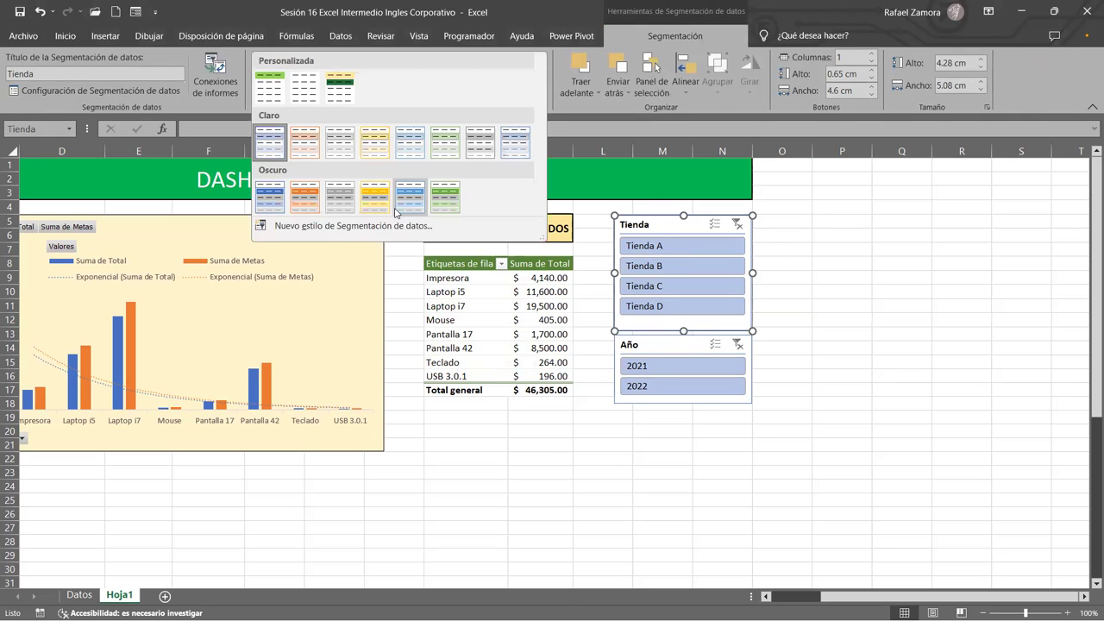
{"action": "left_click", "coordinate": [370, 201]}
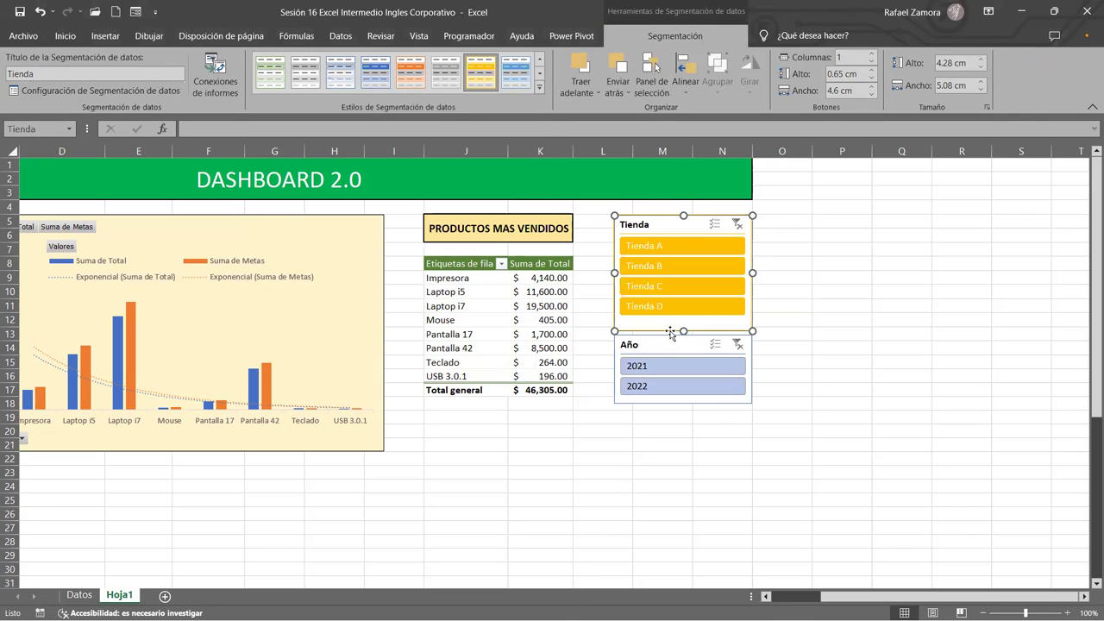
Give the Año slicer the same dark yellow style, then click an empty cell
{"action": "left_click", "coordinate": [673, 351]}
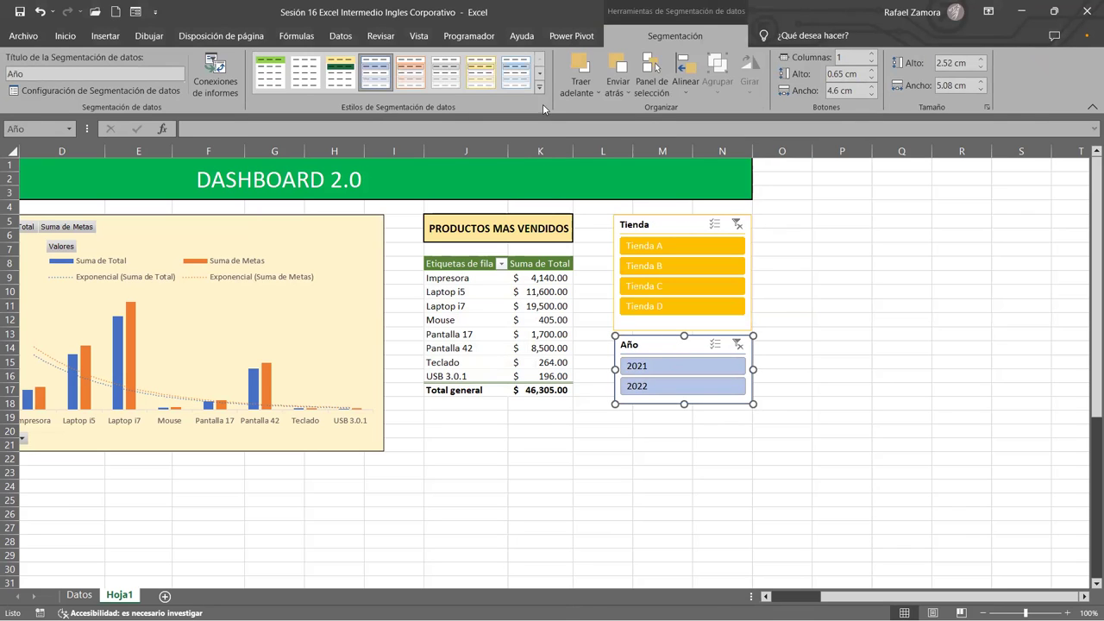
{"action": "left_click", "coordinate": [445, 182]}
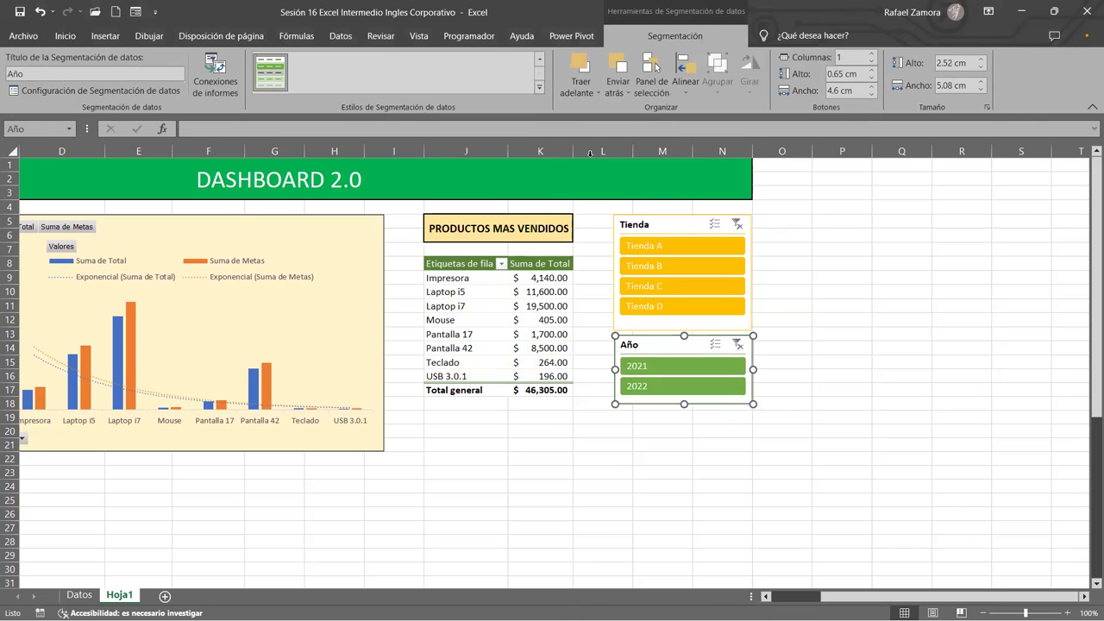
{"action": "left_click", "coordinate": [539, 87]}
{"action": "left_click", "coordinate": [371, 197]}
{"action": "left_click", "coordinate": [862, 498]}
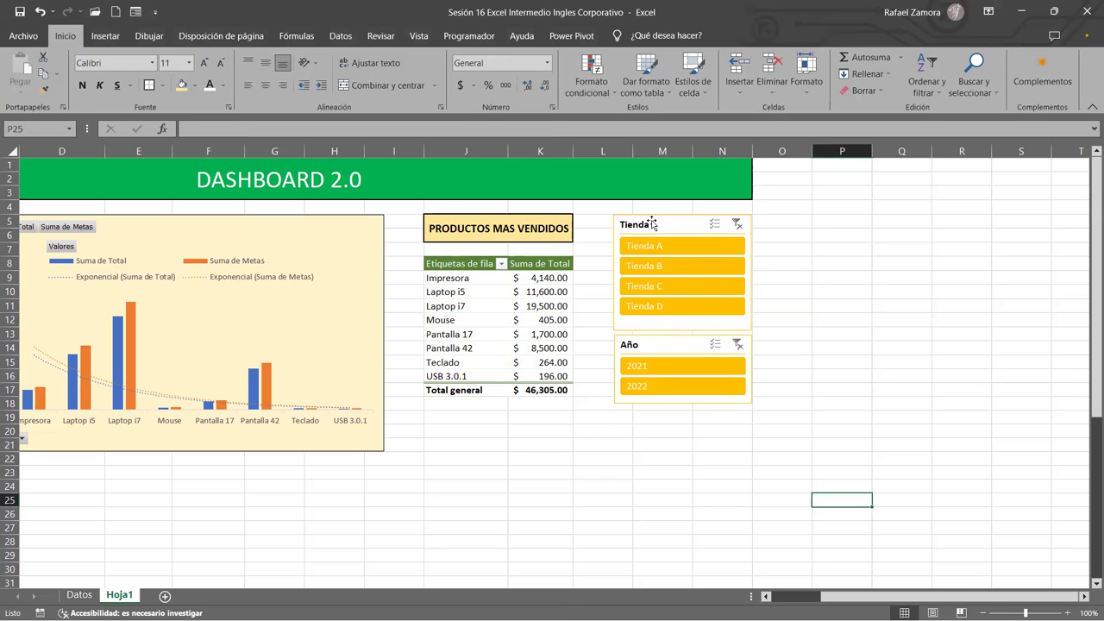
{"action": "left_click", "coordinate": [797, 602]}
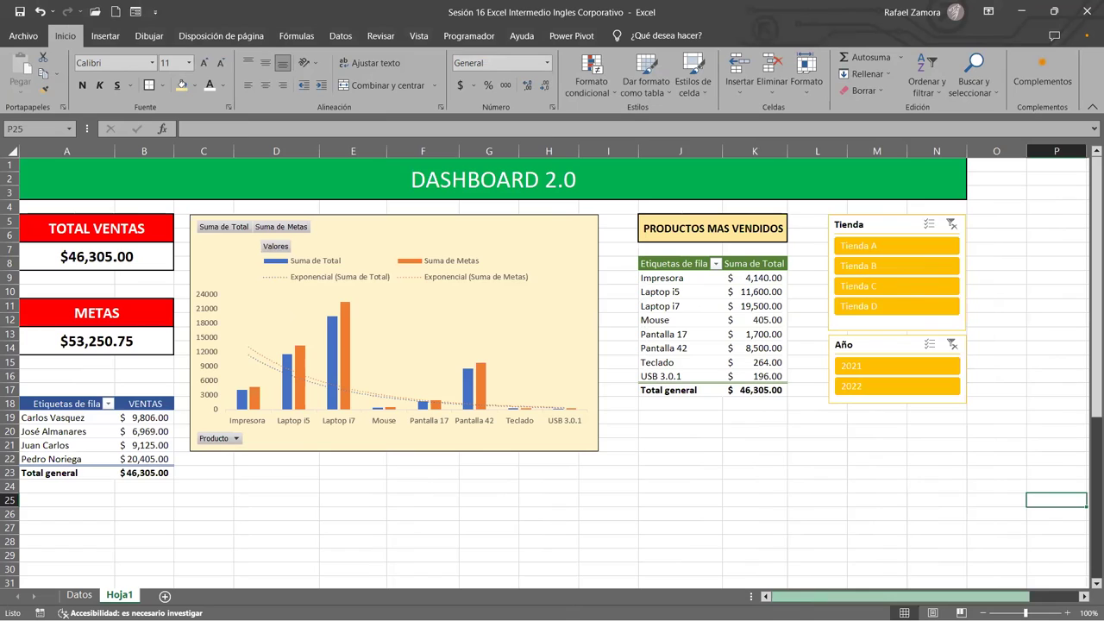
{"action": "left_click", "coordinate": [915, 249]}
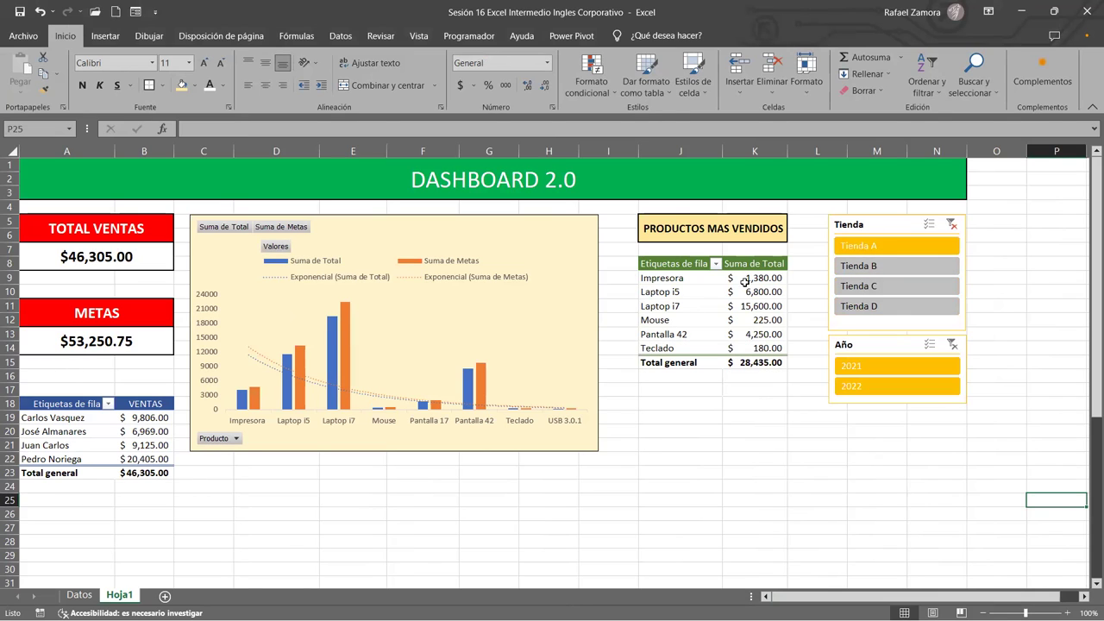
{"action": "left_click", "coordinate": [900, 270]}
{"action": "left_click", "coordinate": [903, 289]}
{"action": "left_click", "coordinate": [902, 306]}
{"action": "left_click", "coordinate": [912, 266]}
{"action": "left_click", "coordinate": [914, 246]}
{"action": "left_click", "coordinate": [918, 367]}
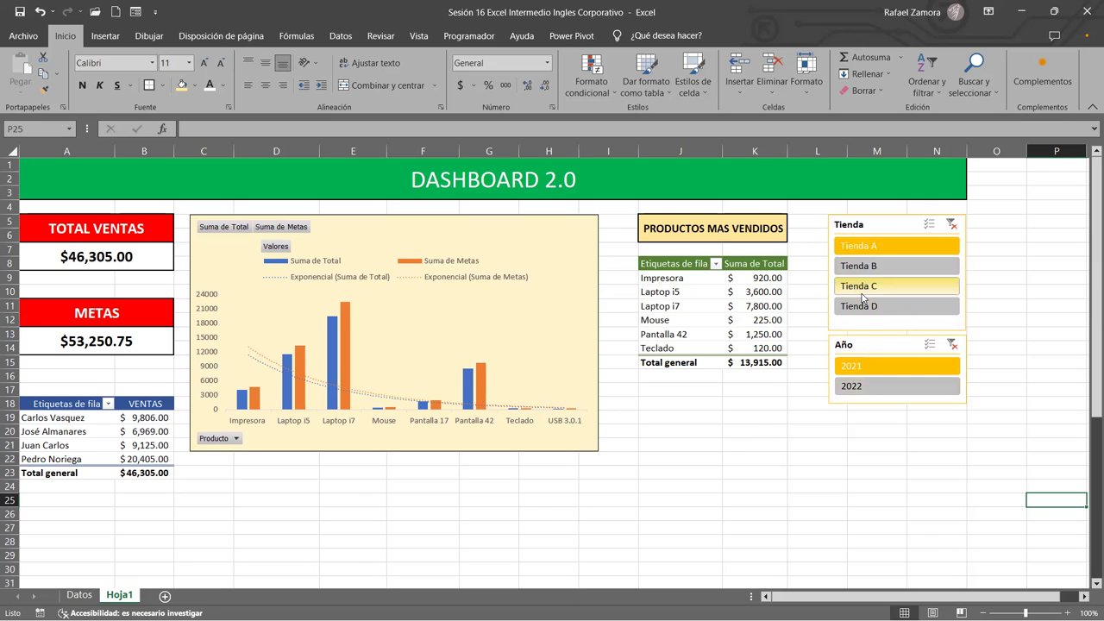
{"action": "left_click", "coordinate": [897, 267]}
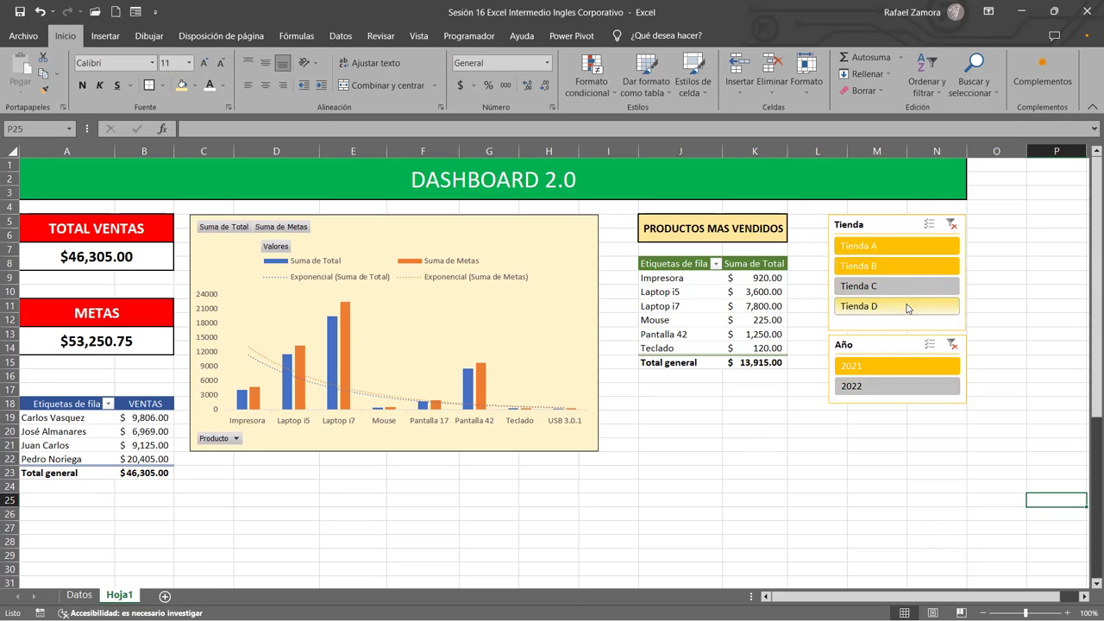
{"action": "left_click", "coordinate": [907, 307]}
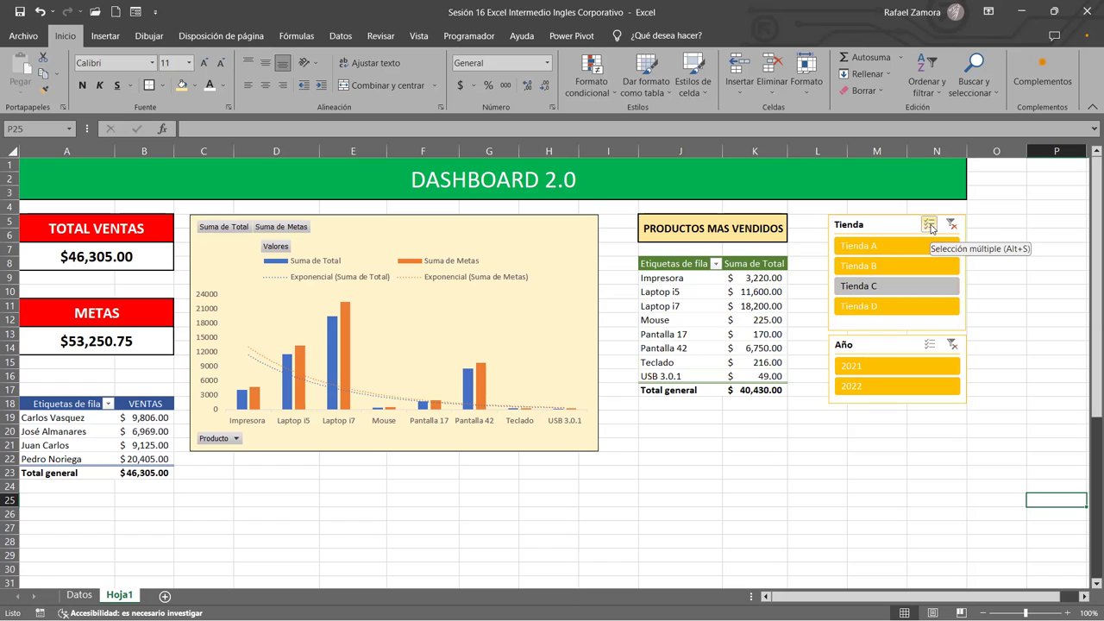
{"action": "left_click", "coordinate": [913, 287]}
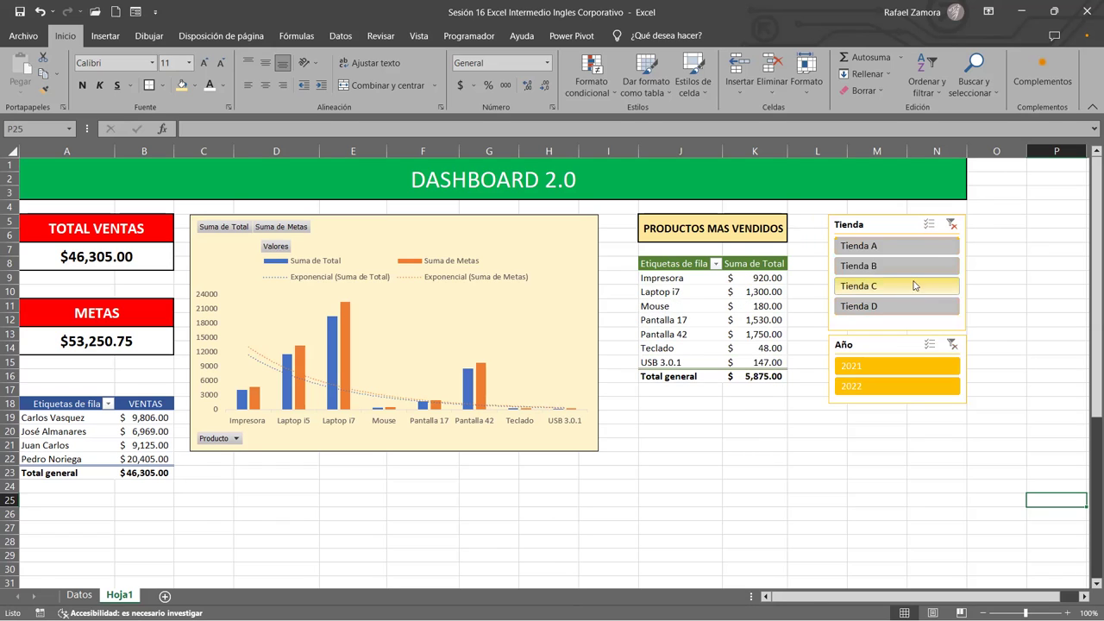
{"action": "left_click", "coordinate": [933, 247]}
{"action": "left_click", "coordinate": [924, 267]}
{"action": "left_click", "coordinate": [927, 306]}
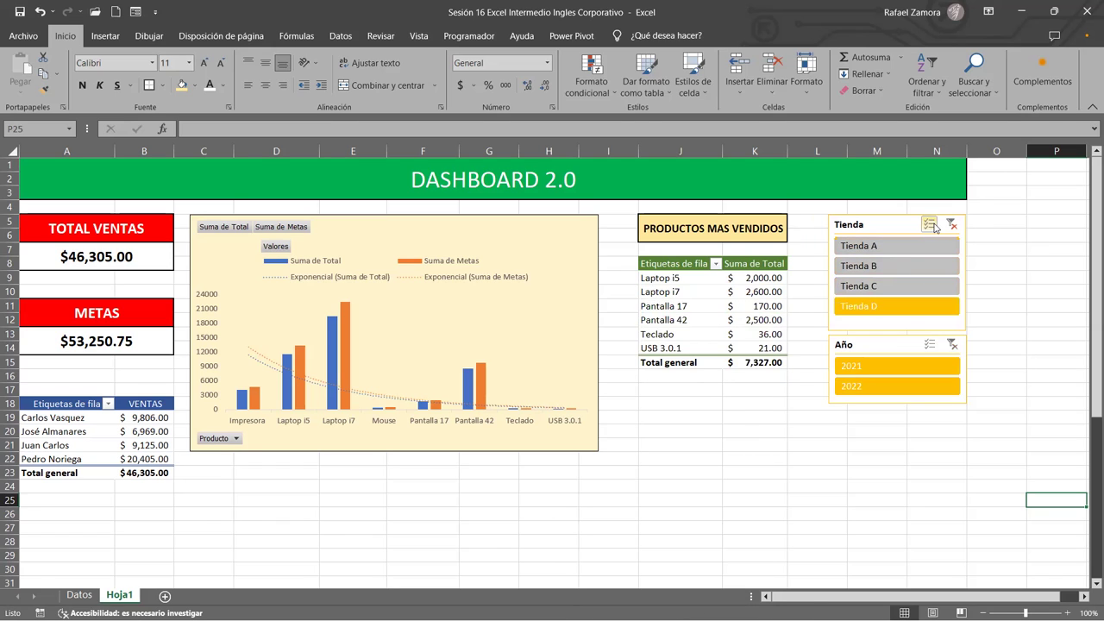
{"action": "left_click", "coordinate": [928, 223]}
{"action": "left_click", "coordinate": [906, 263]}
{"action": "left_click", "coordinate": [901, 246]}
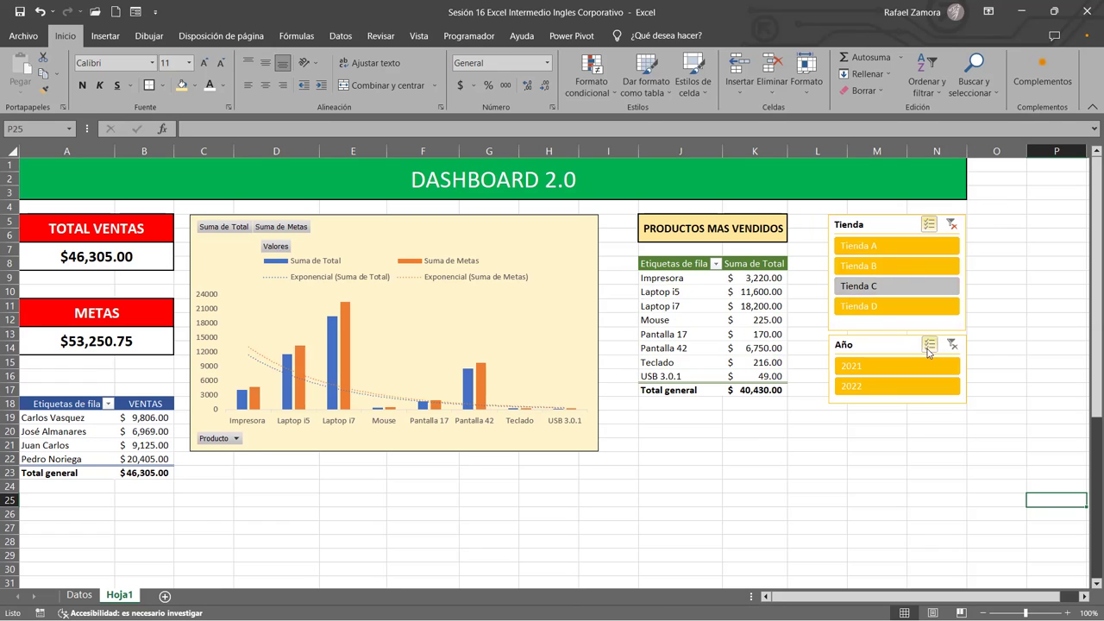
{"action": "left_click", "coordinate": [951, 229]}
{"action": "left_click", "coordinate": [912, 474]}
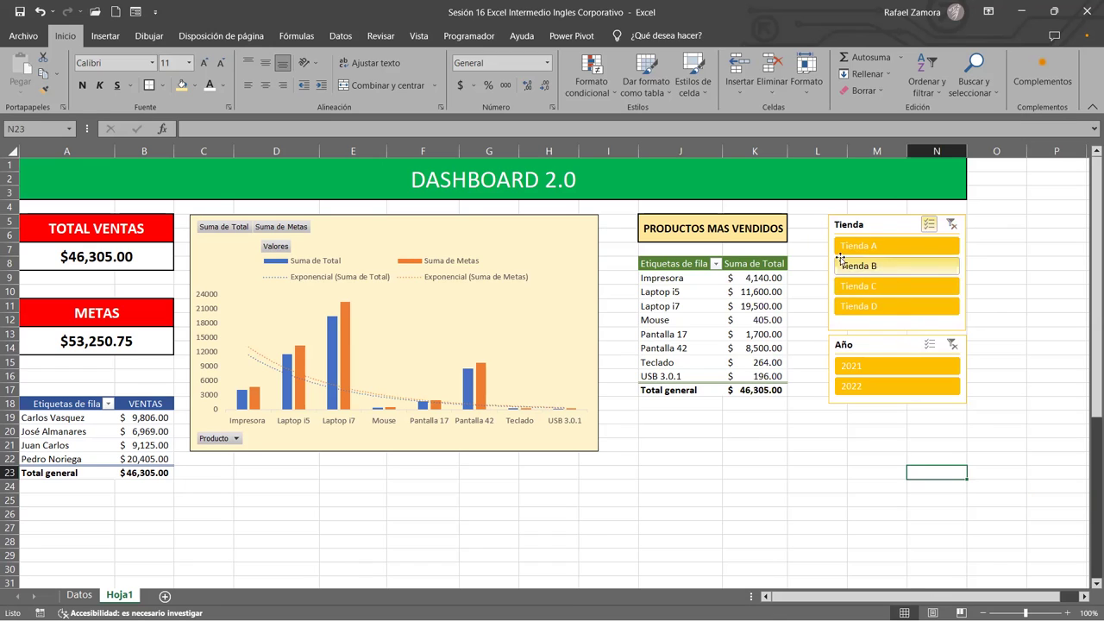
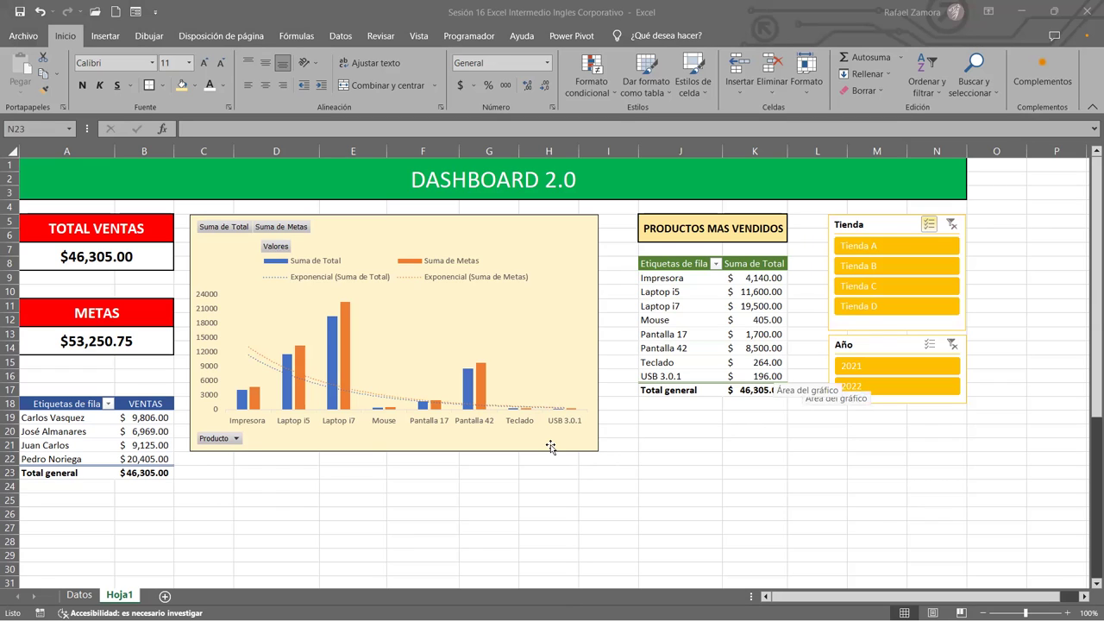
Insert a Producto slicer for the best-selling products pivot table
{"action": "left_click", "coordinate": [691, 322]}
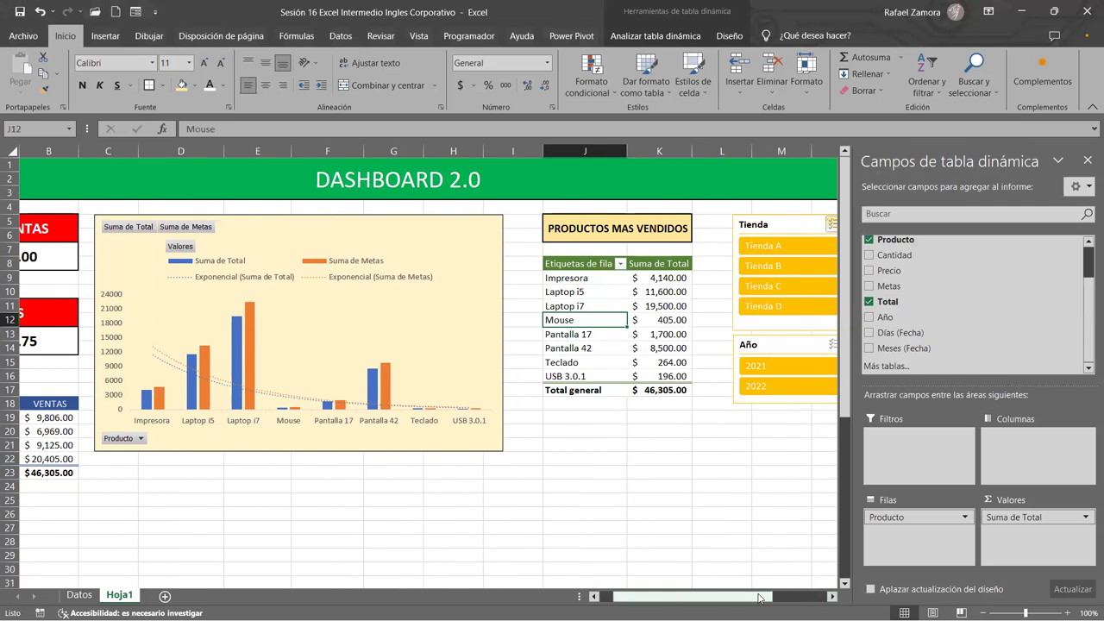
{"action": "scroll", "coordinate": [741, 345], "scroll_direction": "left", "scroll_amount": 1}
{"action": "left_click", "coordinate": [748, 293]}
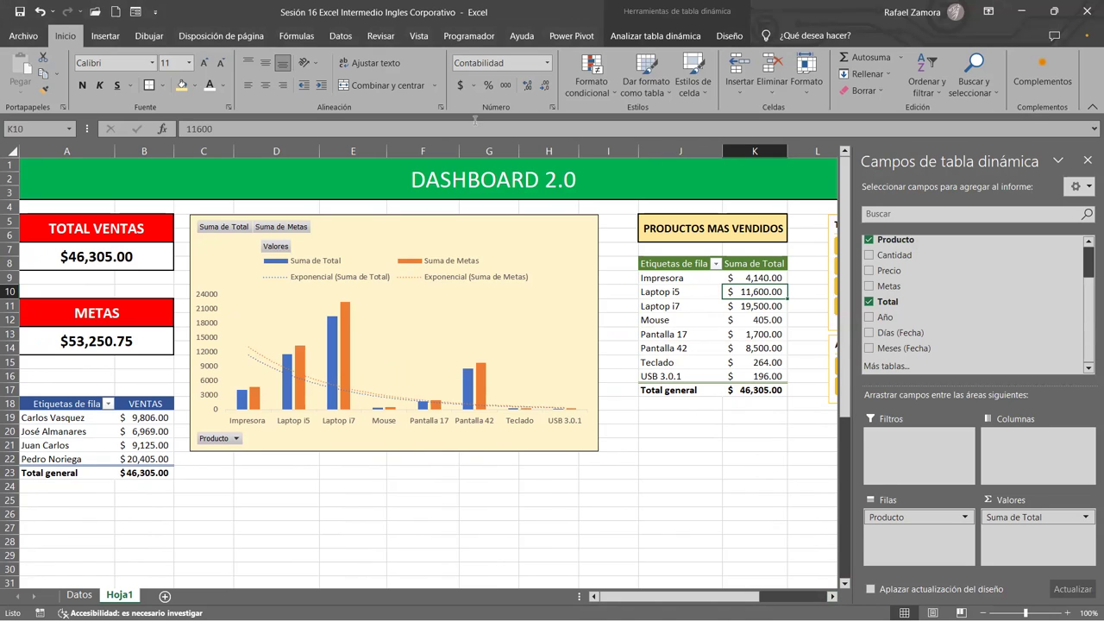
{"action": "left_click", "coordinate": [642, 36]}
{"action": "left_click", "coordinate": [438, 57]}
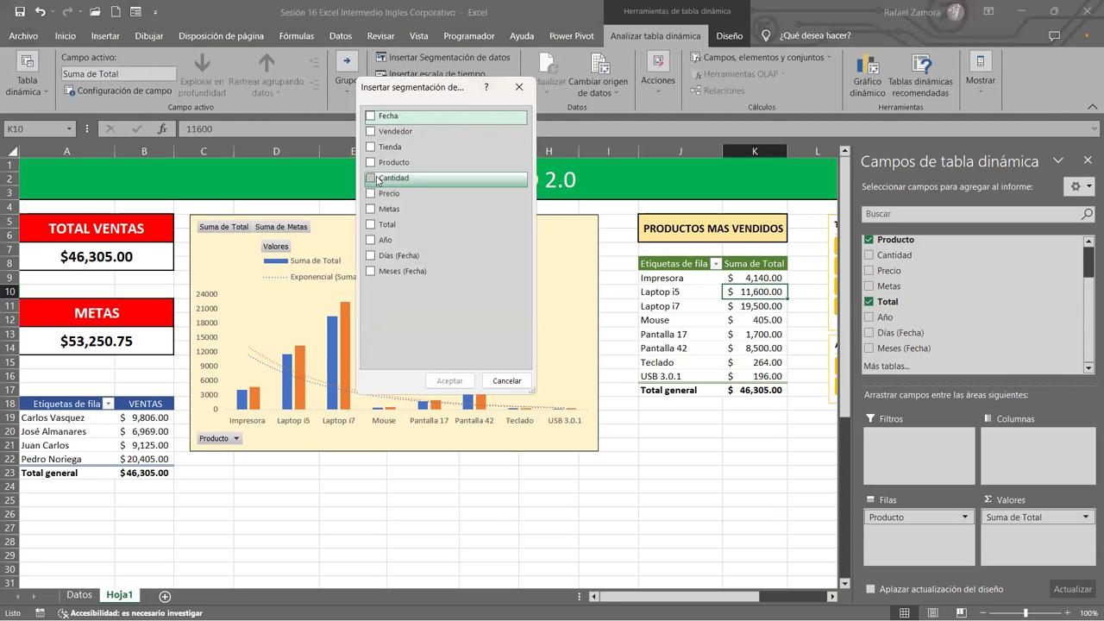
{"action": "left_click", "coordinate": [371, 162]}
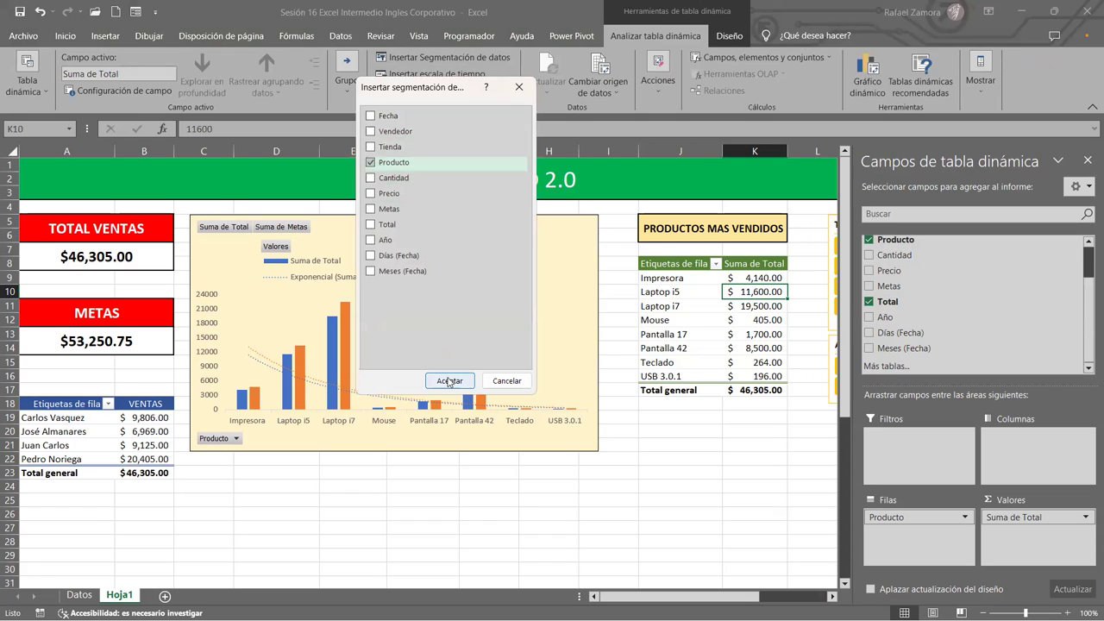
{"action": "left_click", "coordinate": [448, 382]}
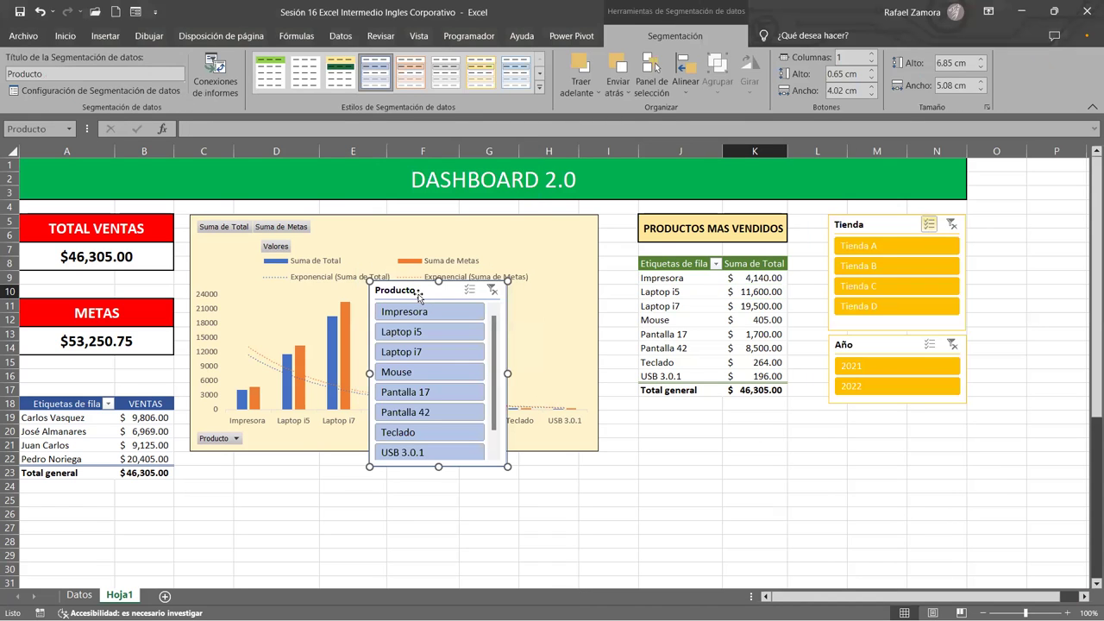
Move the Producto slicer below the chart and widen it to the chart's width
{"action": "scroll", "coordinate": [419, 294], "scroll_direction": "down", "scroll_amount": 1}
{"action": "mouse_move", "coordinate": [419, 286]}
{"action": "left_mouse_down"}
{"action": "mouse_move", "coordinate": [345, 342]}
{"action": "mouse_move", "coordinate": [419, 286]}
{"action": "left_mouse_up"}
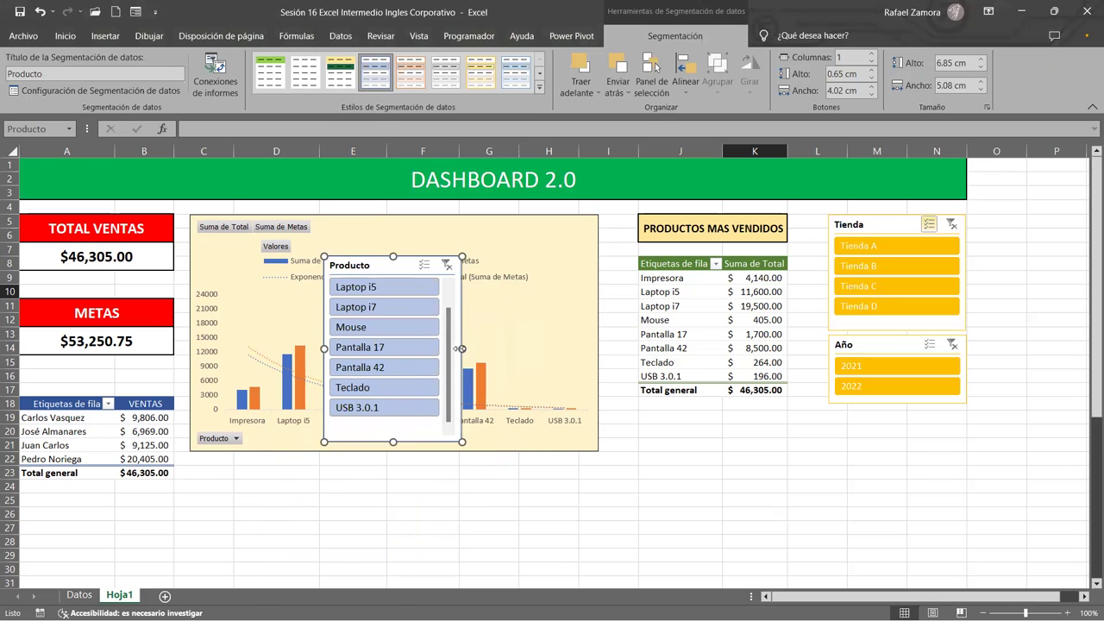
{"action": "left_click_drag", "start_coordinate": [459, 348], "coordinate": [692, 347]}
{"action": "left_click_drag", "start_coordinate": [363, 312], "coordinate": [298, 386]}
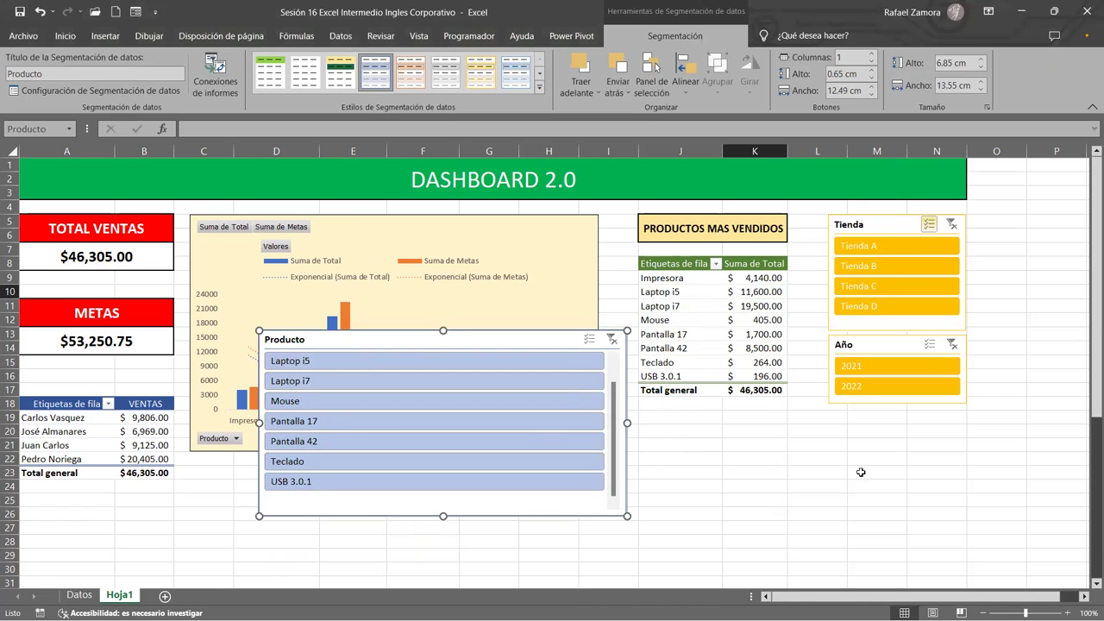
{"action": "left_click", "coordinate": [908, 476]}
{"action": "scroll", "coordinate": [908, 476], "scroll_direction": "down", "scroll_amount": 2}
{"action": "left_click_drag", "start_coordinate": [423, 250], "coordinate": [353, 375]}
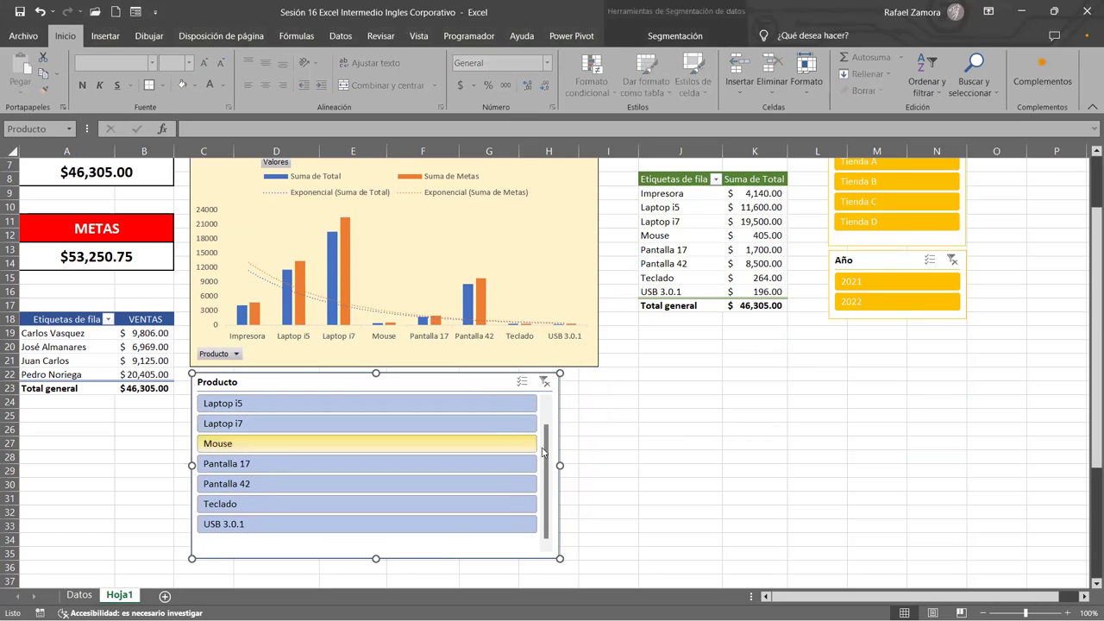
{"action": "left_click_drag", "start_coordinate": [560, 466], "coordinate": [602, 462]}
{"action": "left_click", "coordinate": [757, 402]}
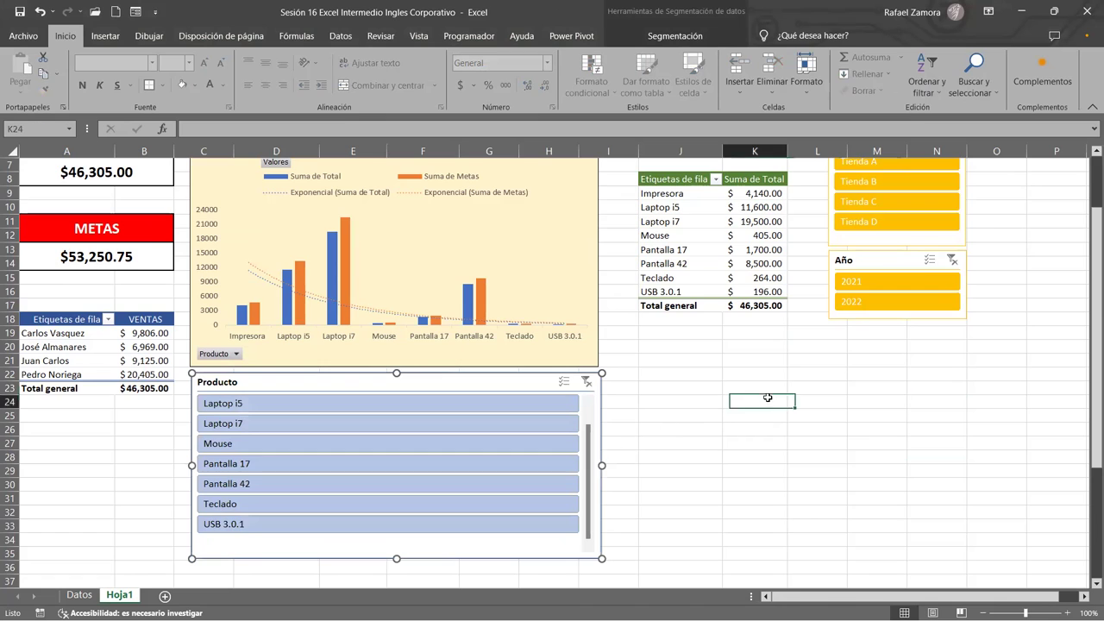
{"action": "scroll", "coordinate": [655, 423], "scroll_direction": "down", "scroll_amount": 3}
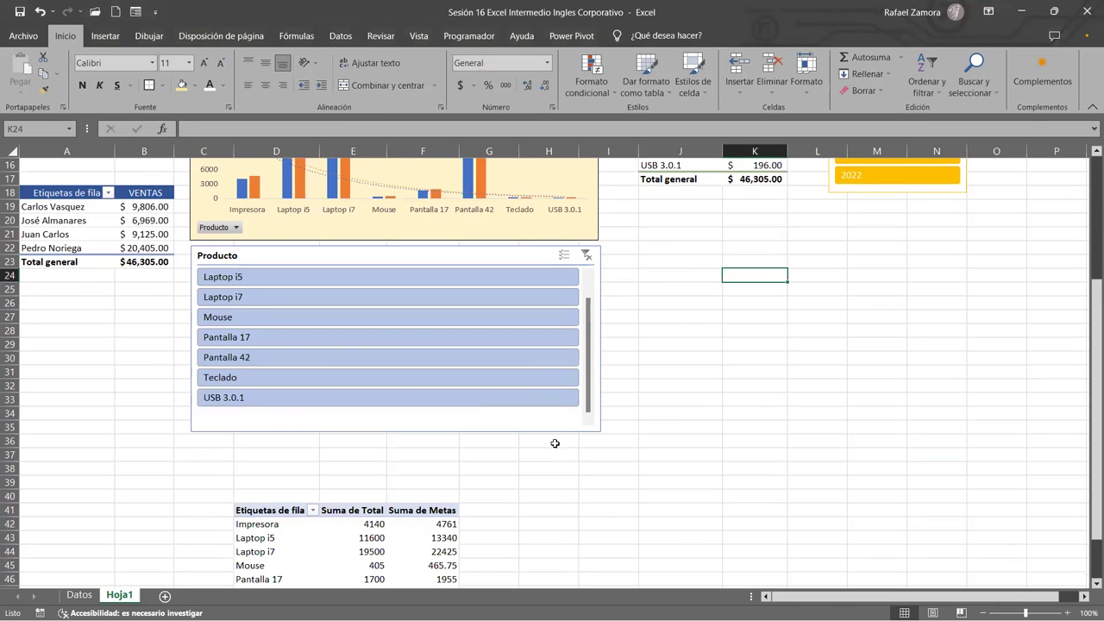
{"action": "left_click", "coordinate": [407, 429]}
{"action": "left_click_drag", "start_coordinate": [459, 268], "coordinate": [462, 259]}
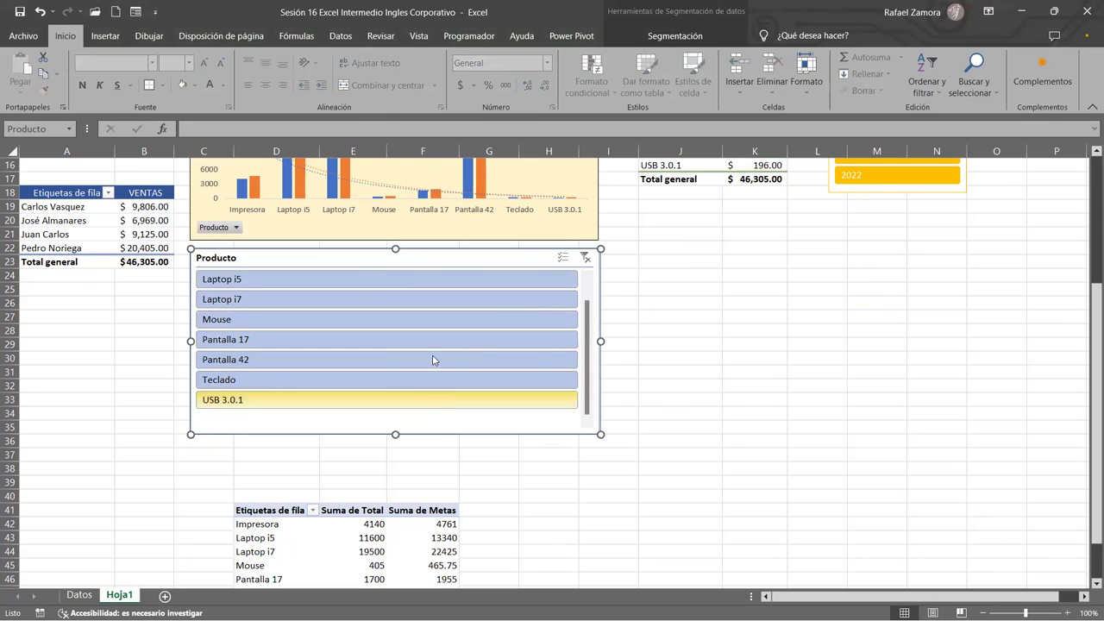
Set the slicer to 4 columns and trim its height to two rows (2.63 cm)
{"action": "left_click", "coordinate": [676, 36]}
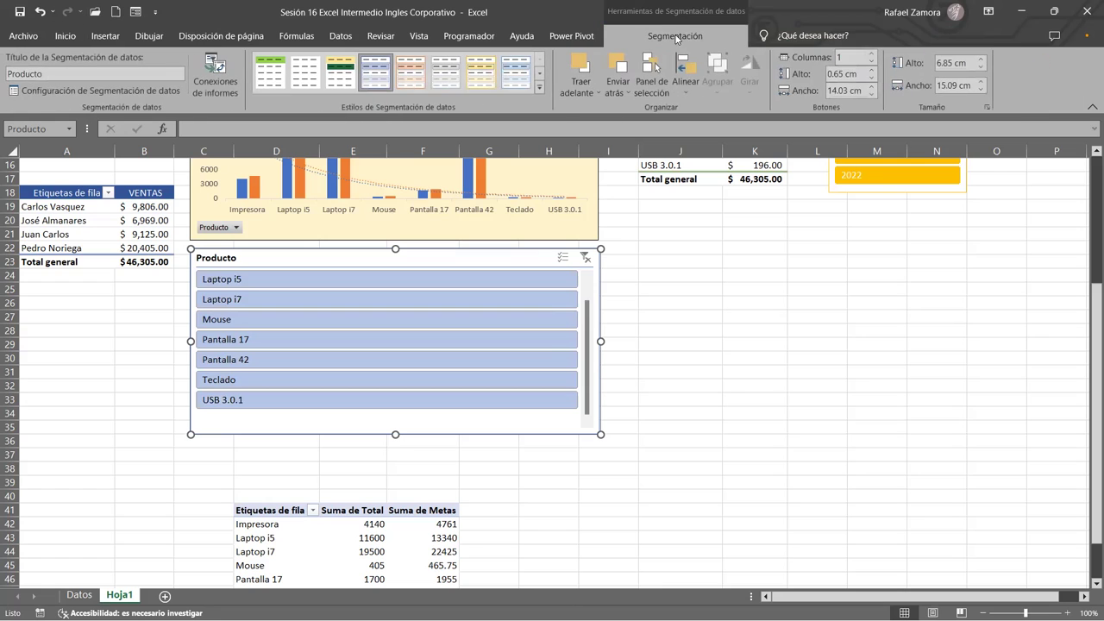
{"action": "left_click", "coordinate": [870, 54]}
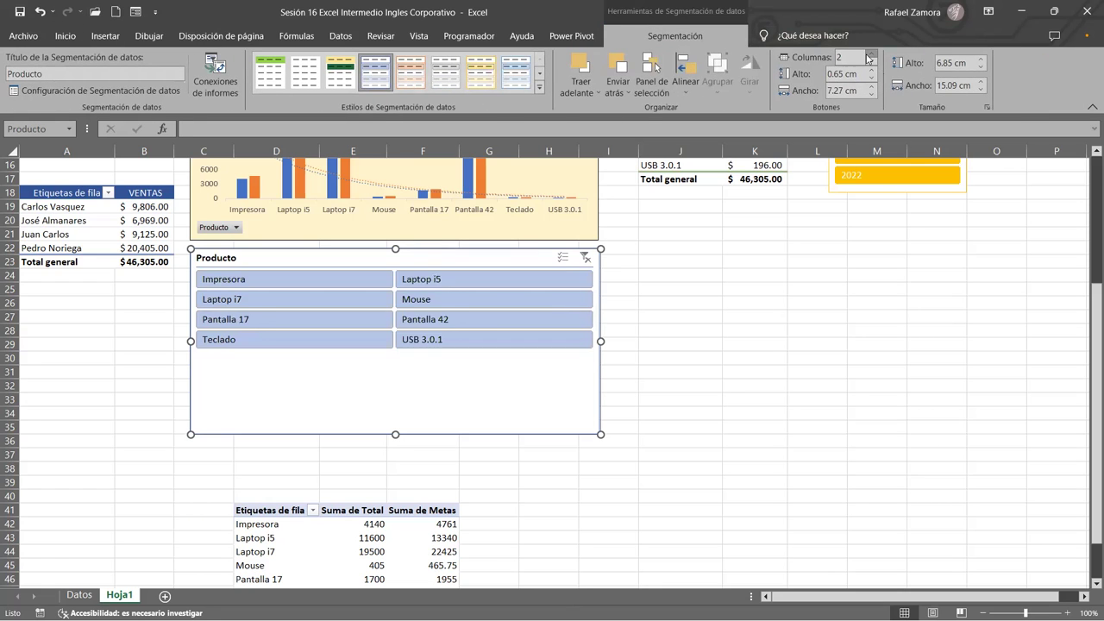
{"action": "left_click", "coordinate": [869, 54]}
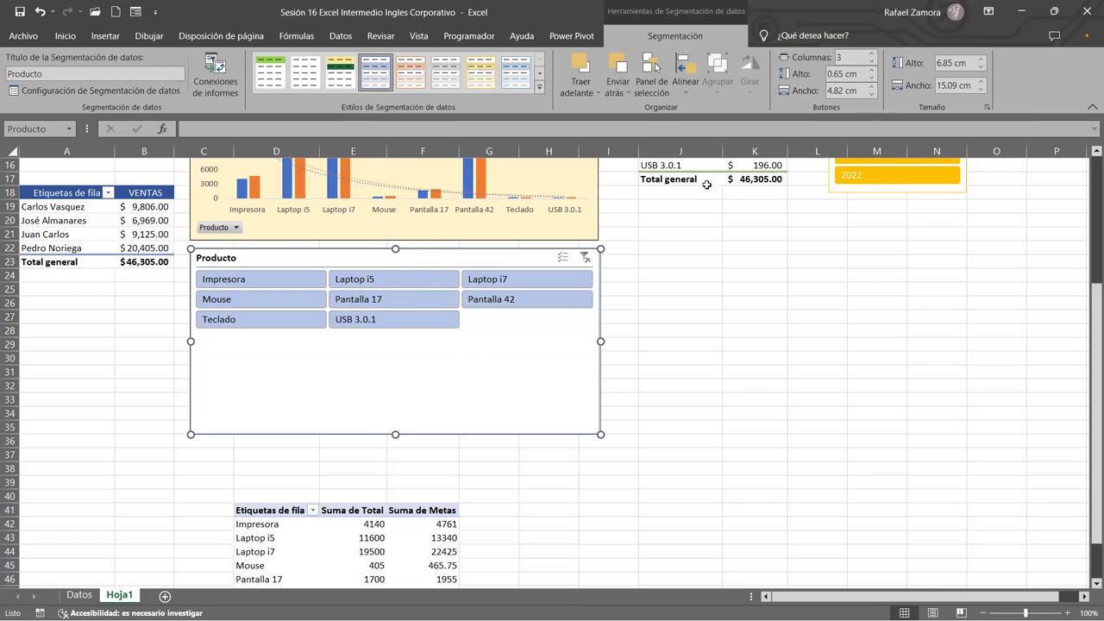
{"action": "left_click", "coordinate": [872, 54]}
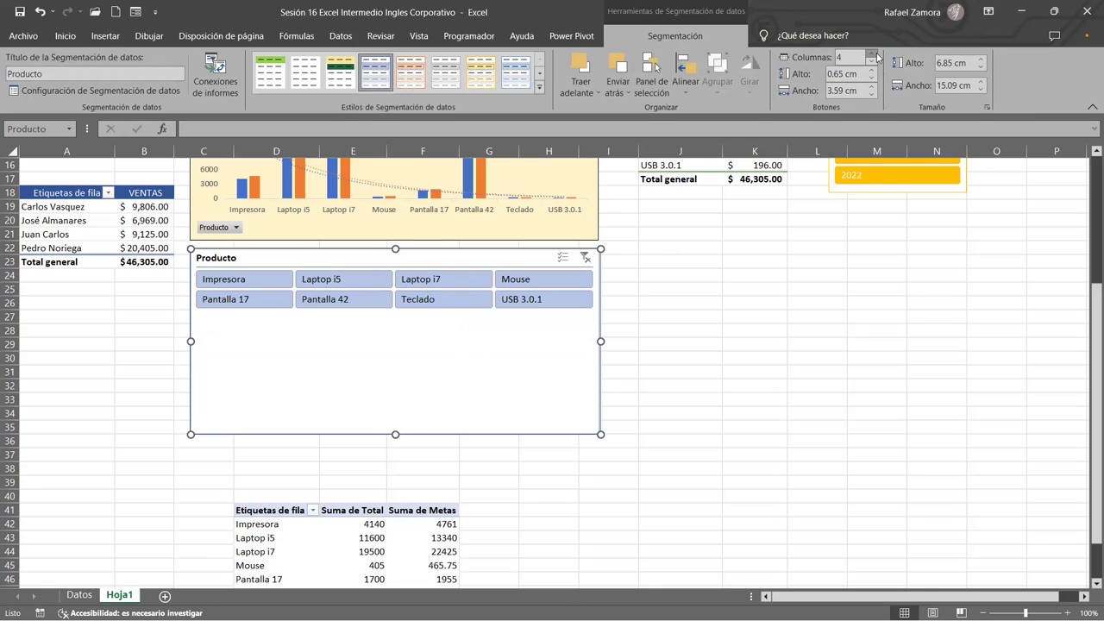
{"action": "left_click", "coordinate": [713, 291]}
{"action": "left_click", "coordinate": [513, 340]}
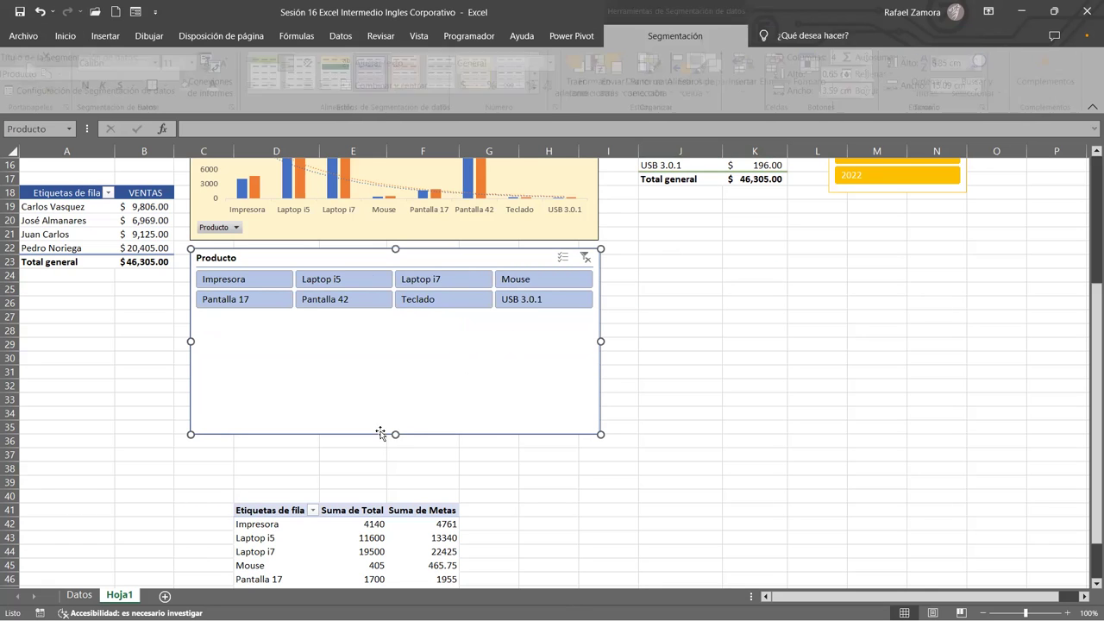
{"action": "left_click_drag", "start_coordinate": [394, 434], "coordinate": [394, 319]}
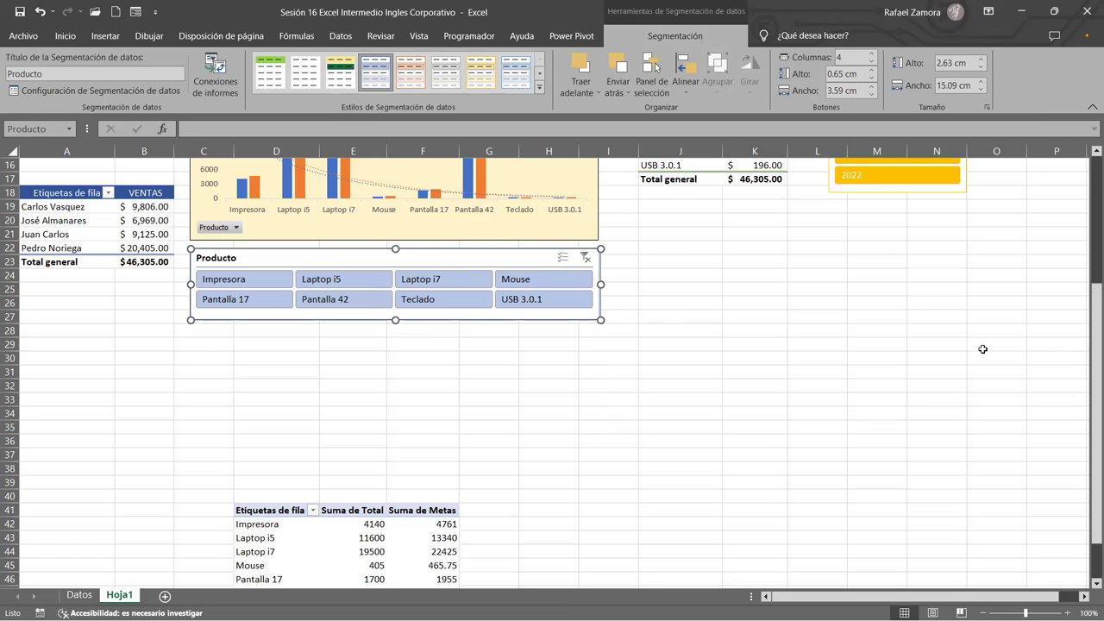
{"action": "scroll", "coordinate": [1087, 351], "scroll_direction": "up", "scroll_amount": 5}
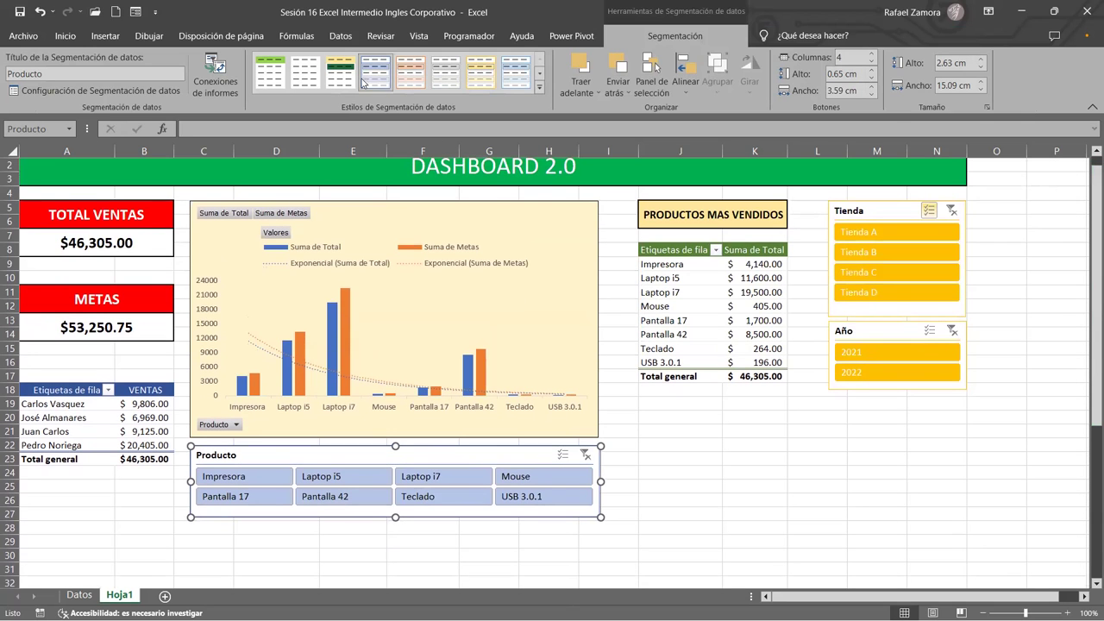
Apply a darker blue slicer style to the Producto slicer
{"action": "left_click", "coordinate": [540, 90]}
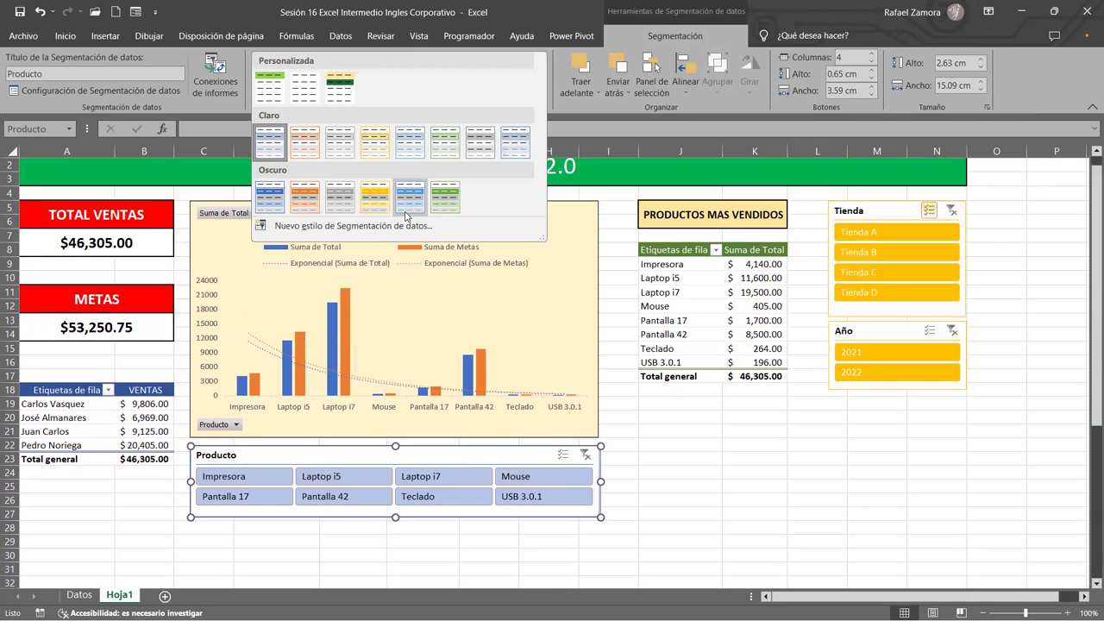
{"action": "left_click", "coordinate": [405, 211]}
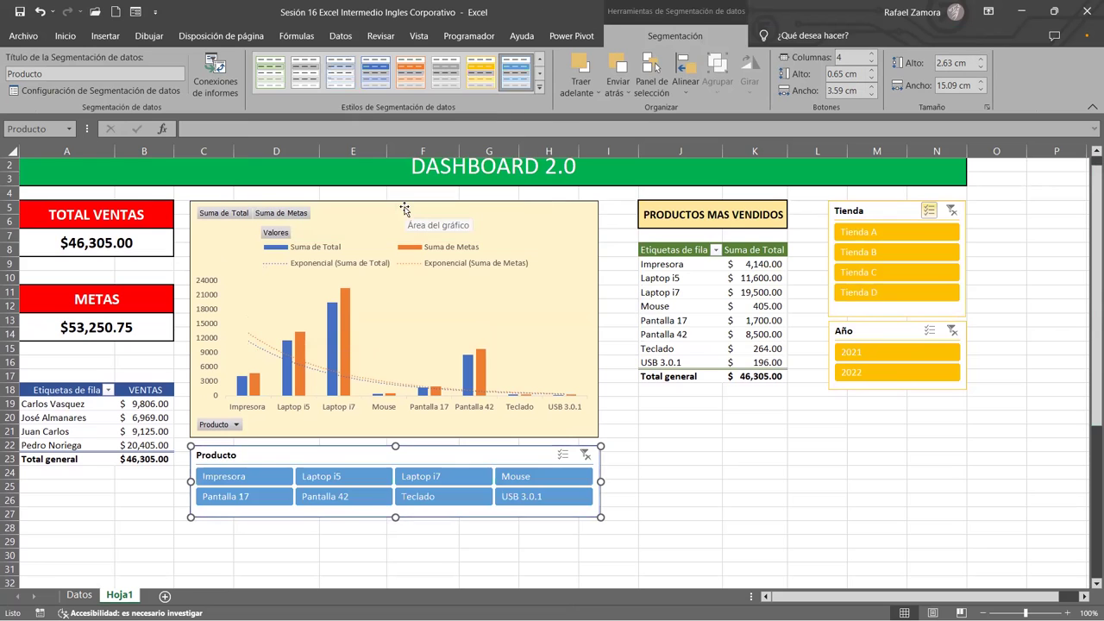
{"action": "left_click", "coordinate": [754, 539]}
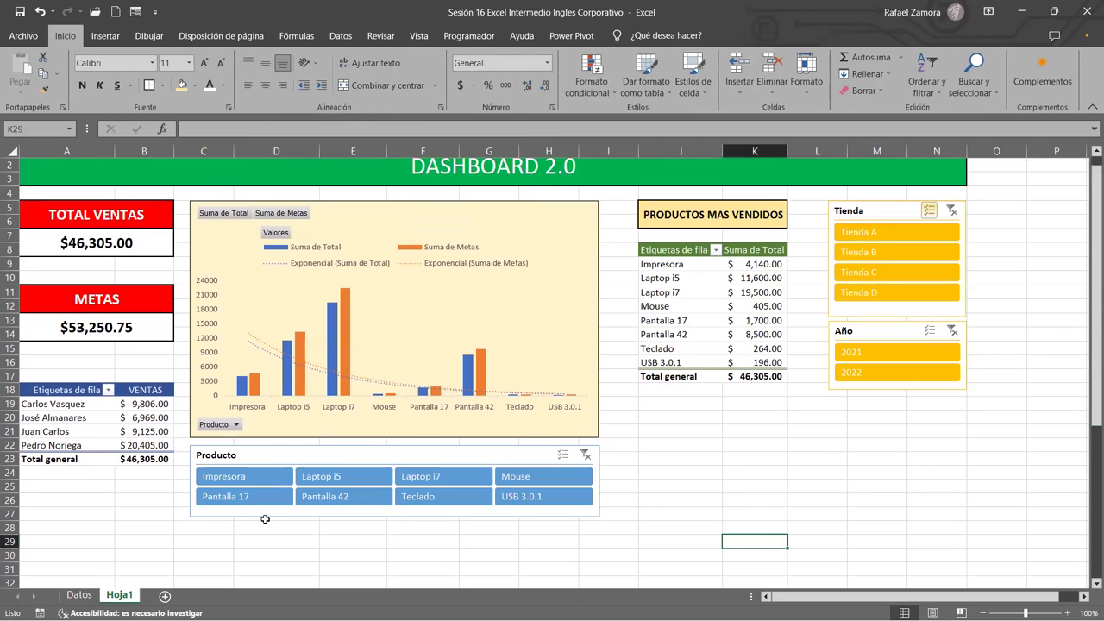
Glance at the Datos sheet, return to Hoja1, and select the Año slicer
{"action": "left_click", "coordinate": [79, 594]}
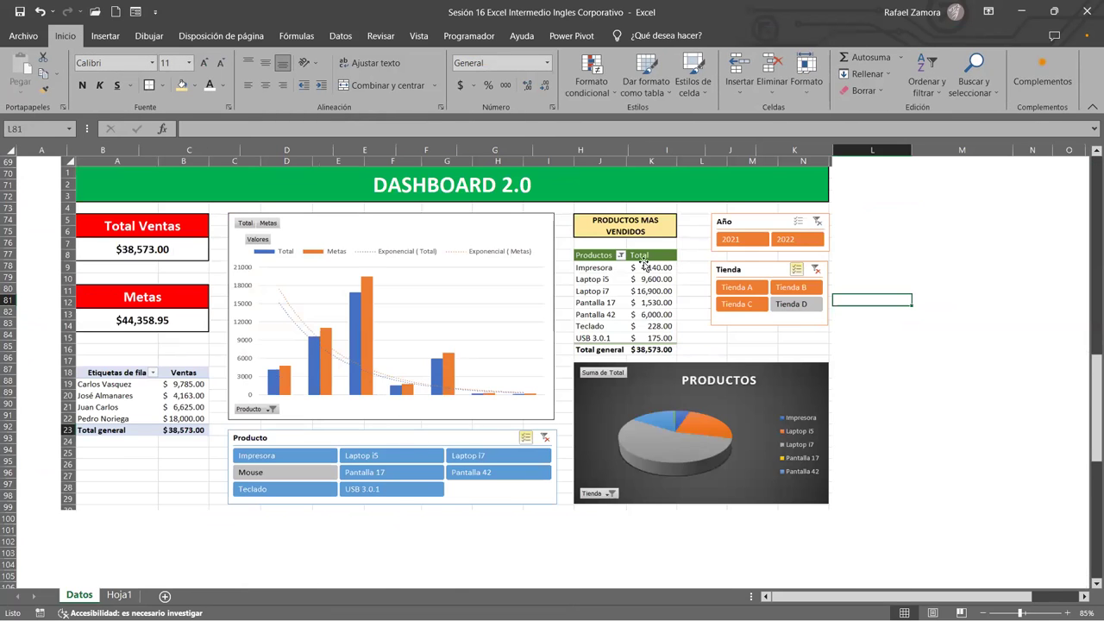
{"action": "left_click", "coordinate": [120, 595]}
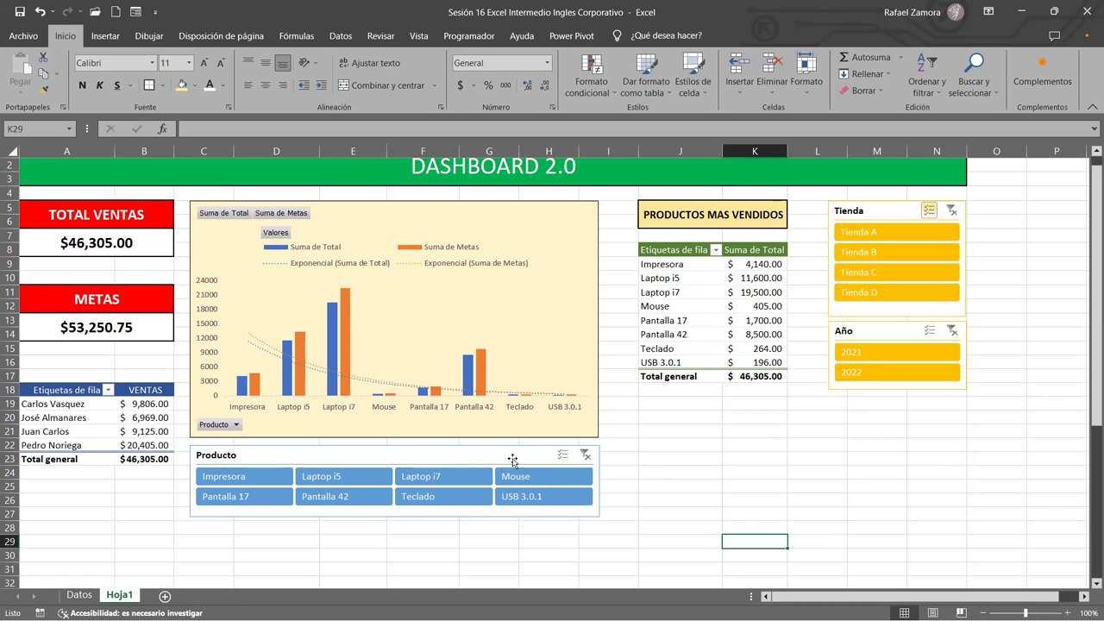
{"action": "left_click", "coordinate": [515, 460]}
{"action": "left_click", "coordinate": [866, 497]}
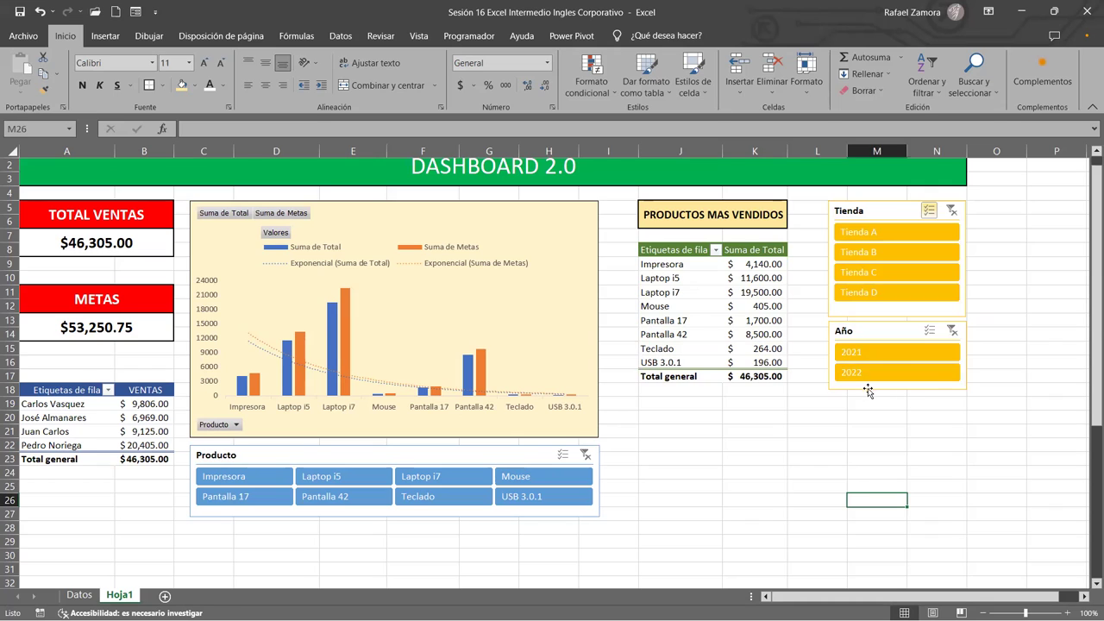
{"action": "left_click", "coordinate": [901, 387]}
{"action": "left_click_drag", "start_coordinate": [900, 384], "coordinate": [900, 382]}
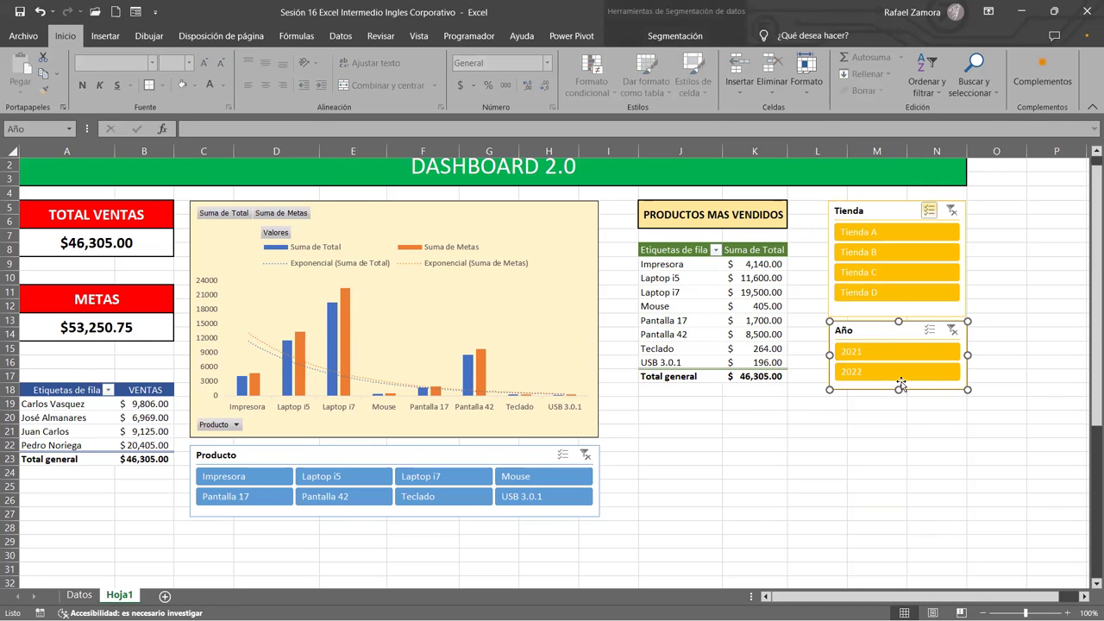
{"action": "left_click", "coordinate": [892, 468]}
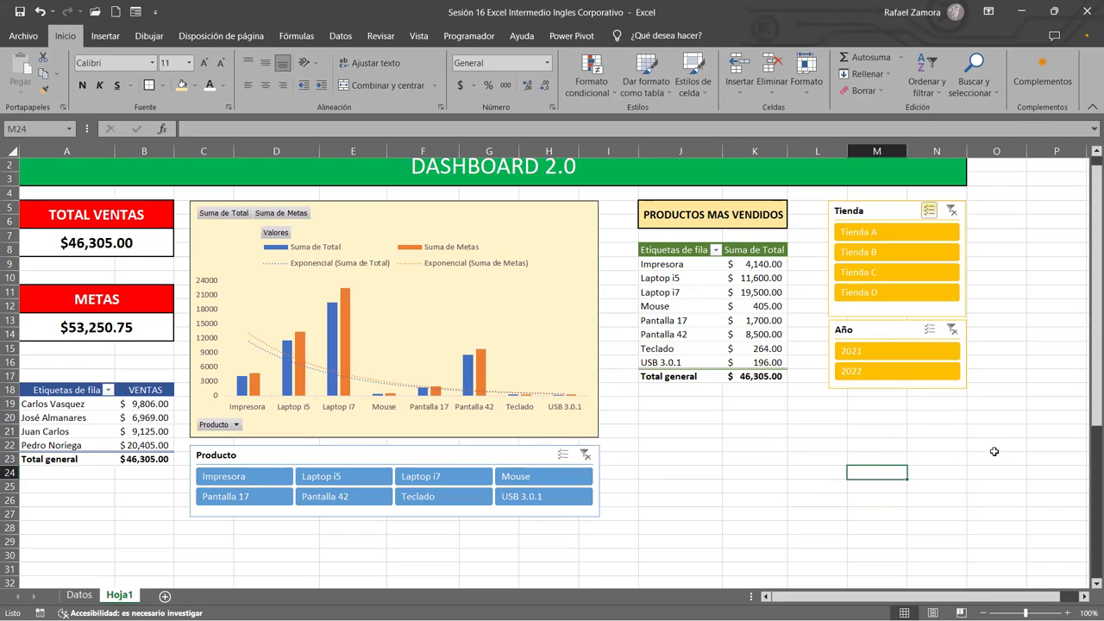
{"action": "left_click", "coordinate": [849, 513]}
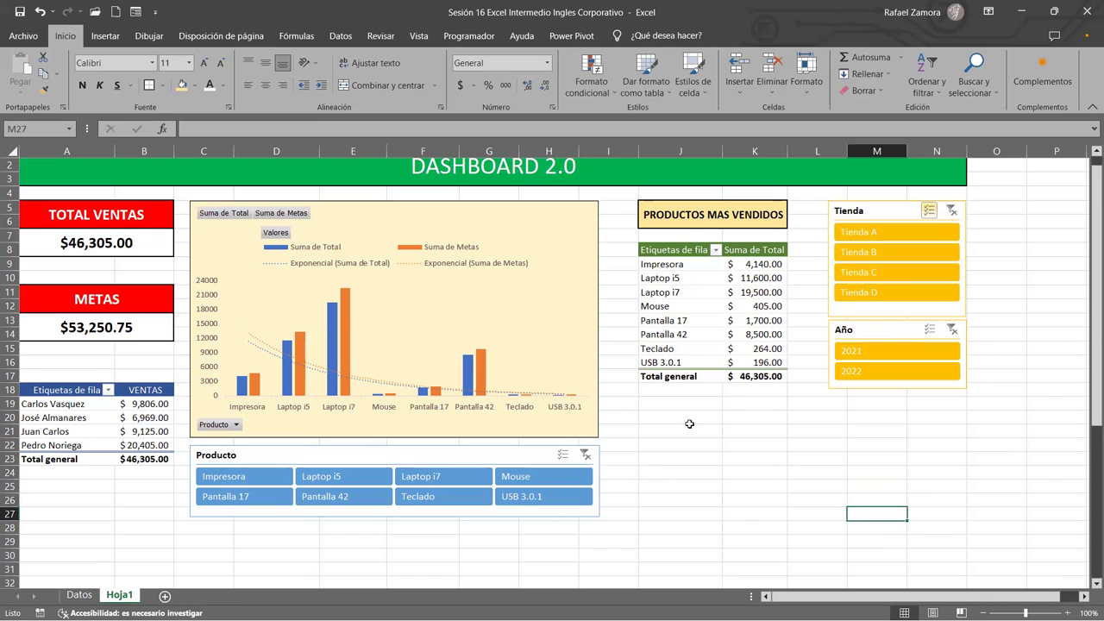
{"action": "scroll", "coordinate": [927, 475], "scroll_direction": "up", "scroll_amount": 1}
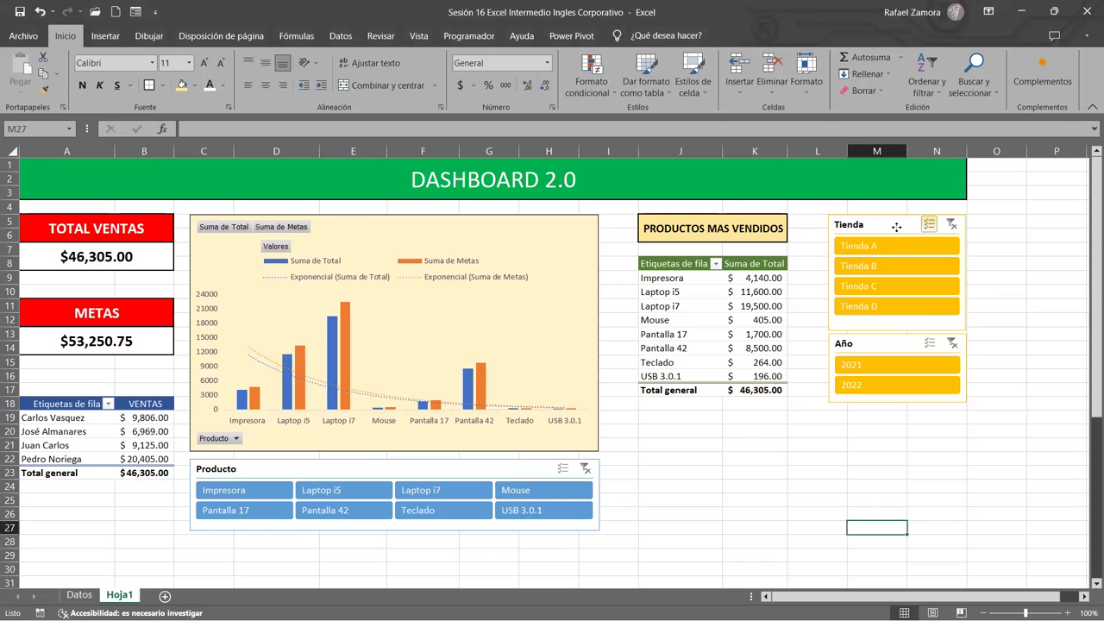
Inspect the Tienda and Año slicers on the Hoja1 dashboard
{"action": "left_click", "coordinate": [897, 229]}
{"action": "left_click_drag", "start_coordinate": [896, 229], "coordinate": [897, 229]}
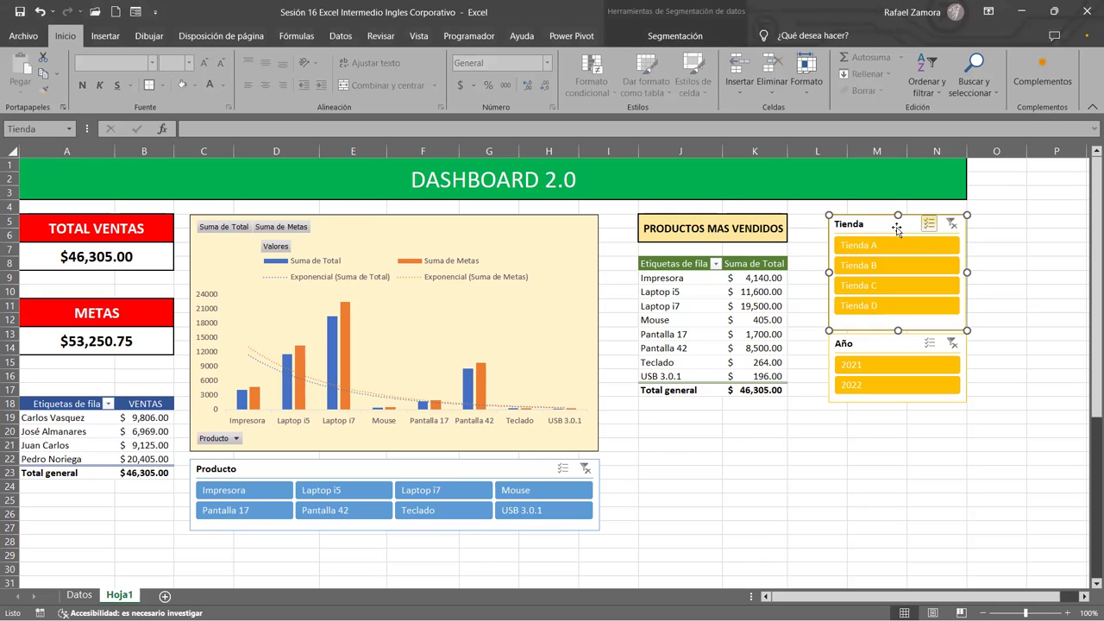
{"action": "left_click", "coordinate": [999, 333]}
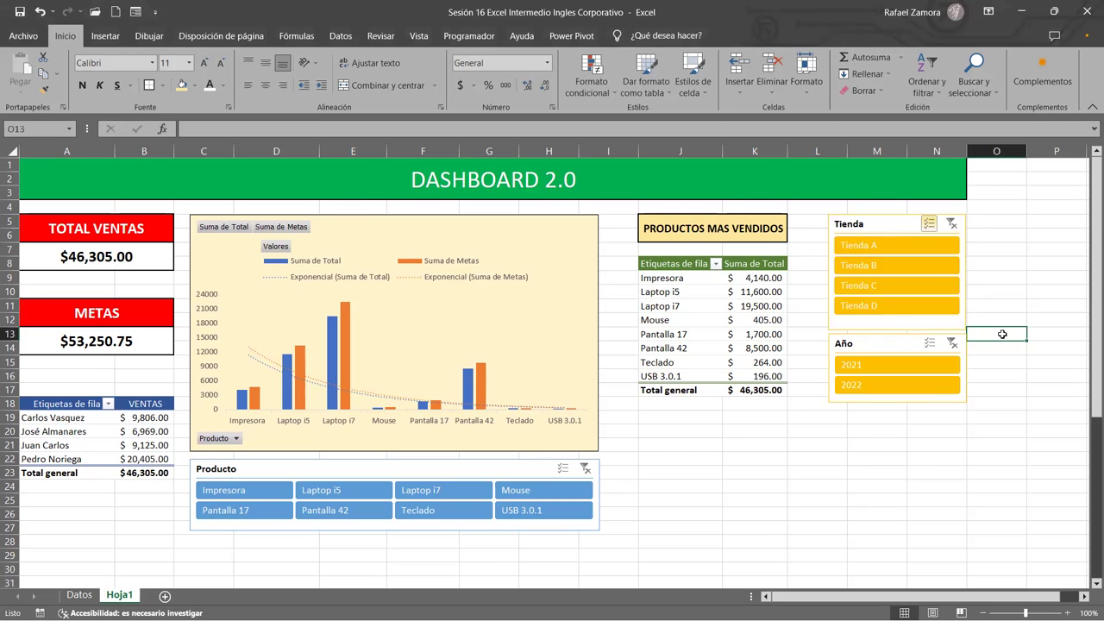
{"action": "left_click", "coordinate": [877, 221]}
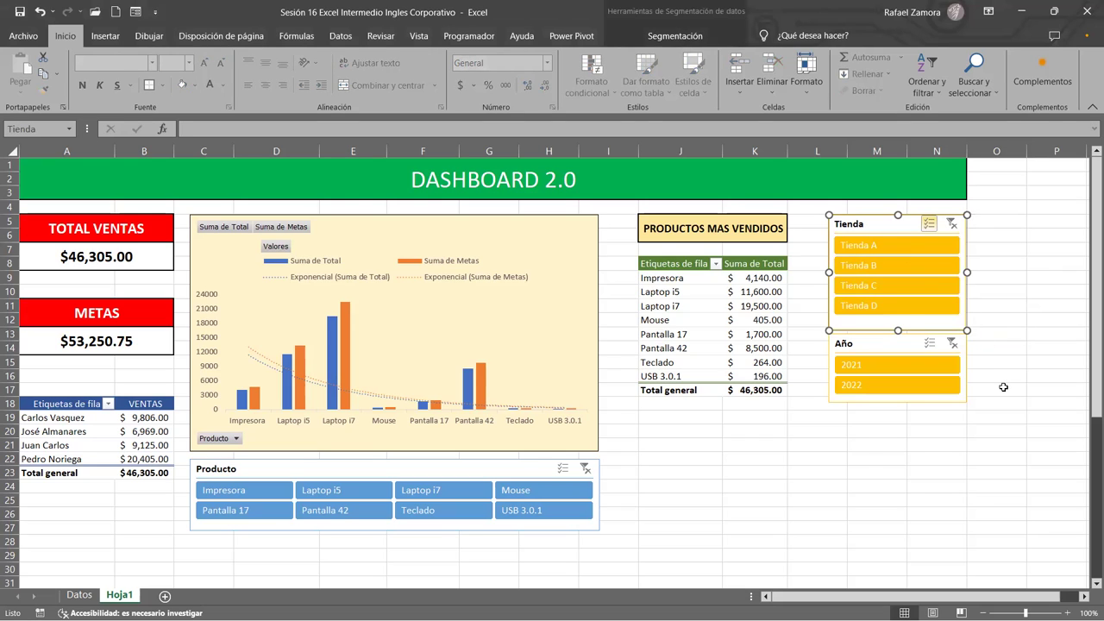
{"action": "left_click", "coordinate": [901, 354]}
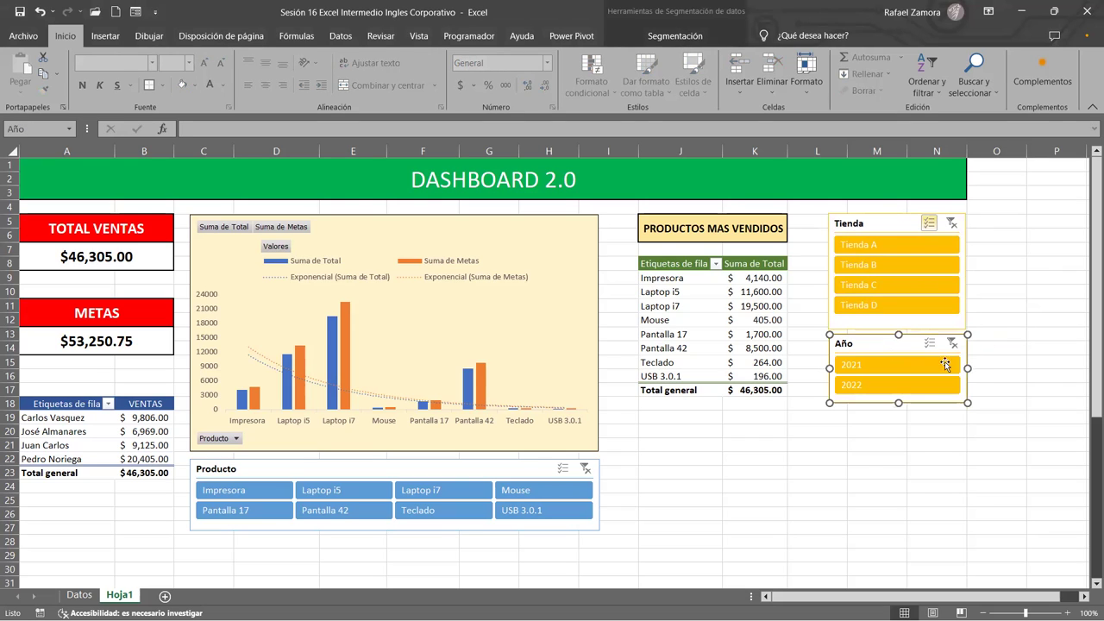
{"action": "left_click", "coordinate": [1048, 391]}
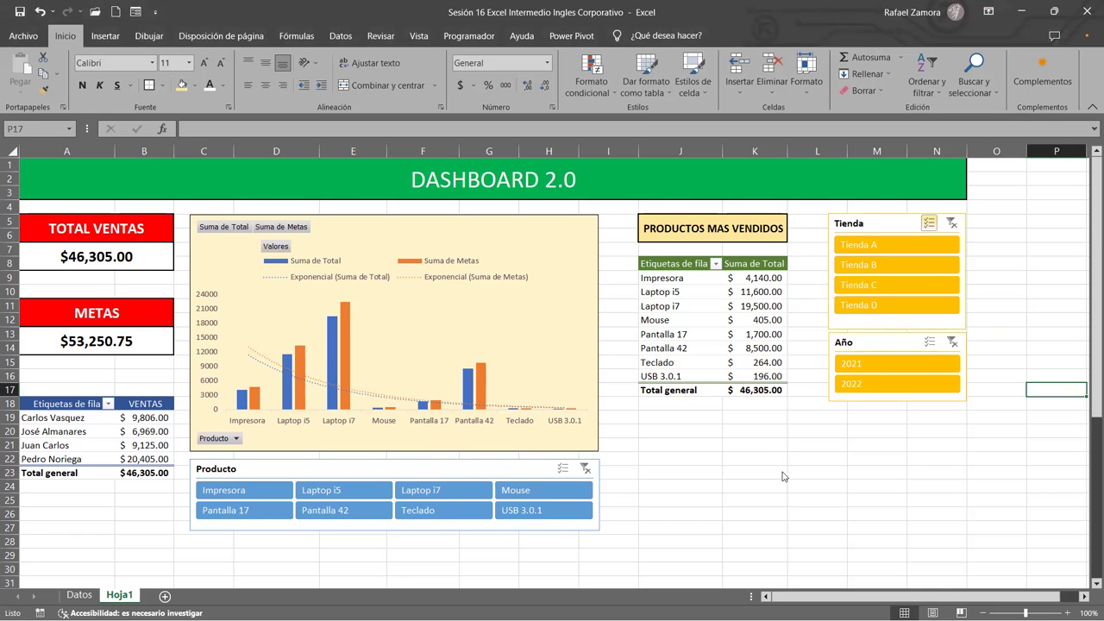
Compare with the Datos sheet, check the Producto slicer, then return to Datos
{"action": "key", "text": "ctrl+Page_Up"}
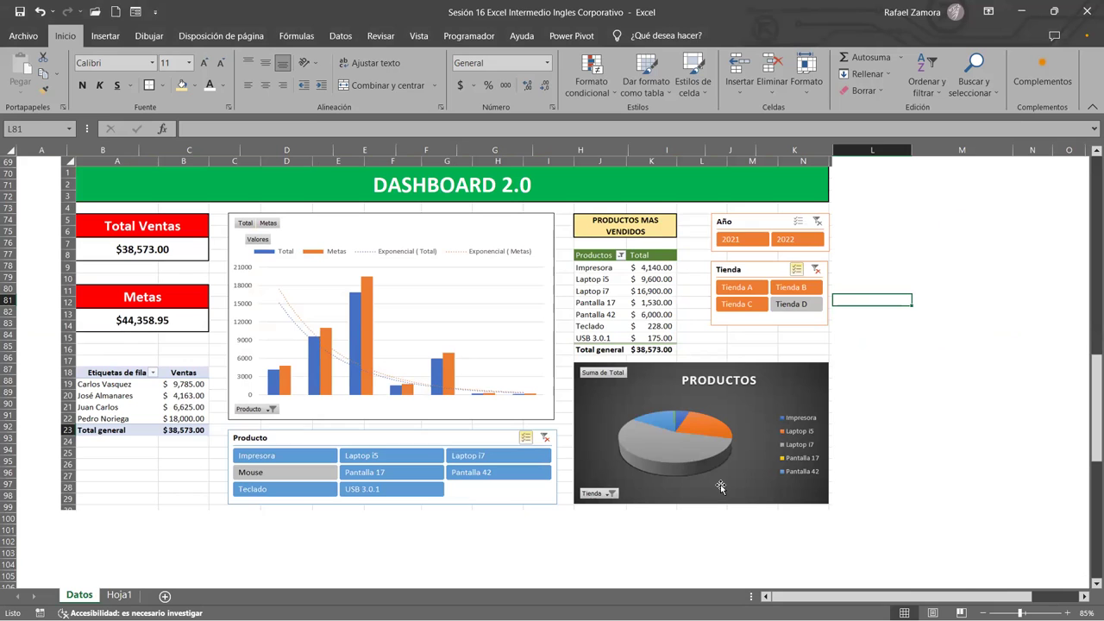
{"action": "left_click", "coordinate": [112, 595]}
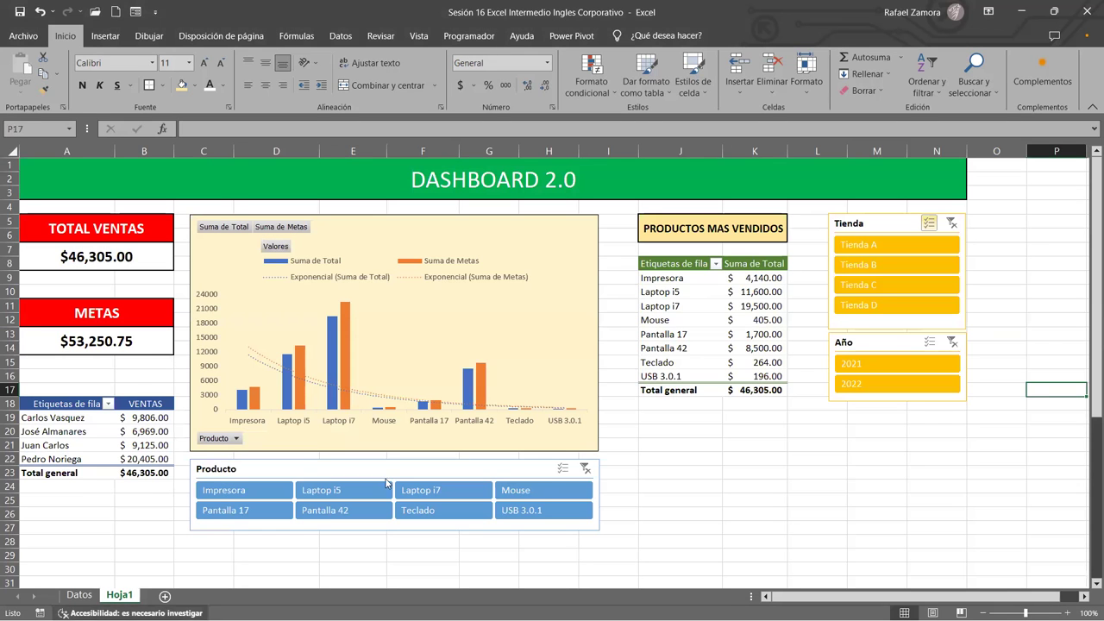
{"action": "left_click", "coordinate": [424, 473]}
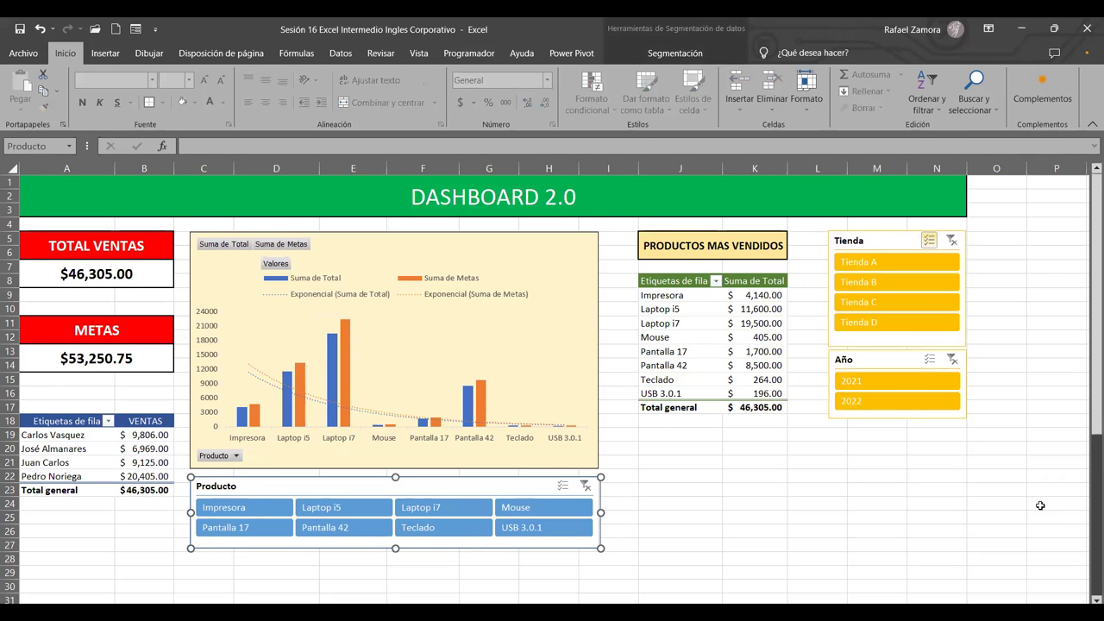
{"action": "left_click", "coordinate": [1040, 488]}
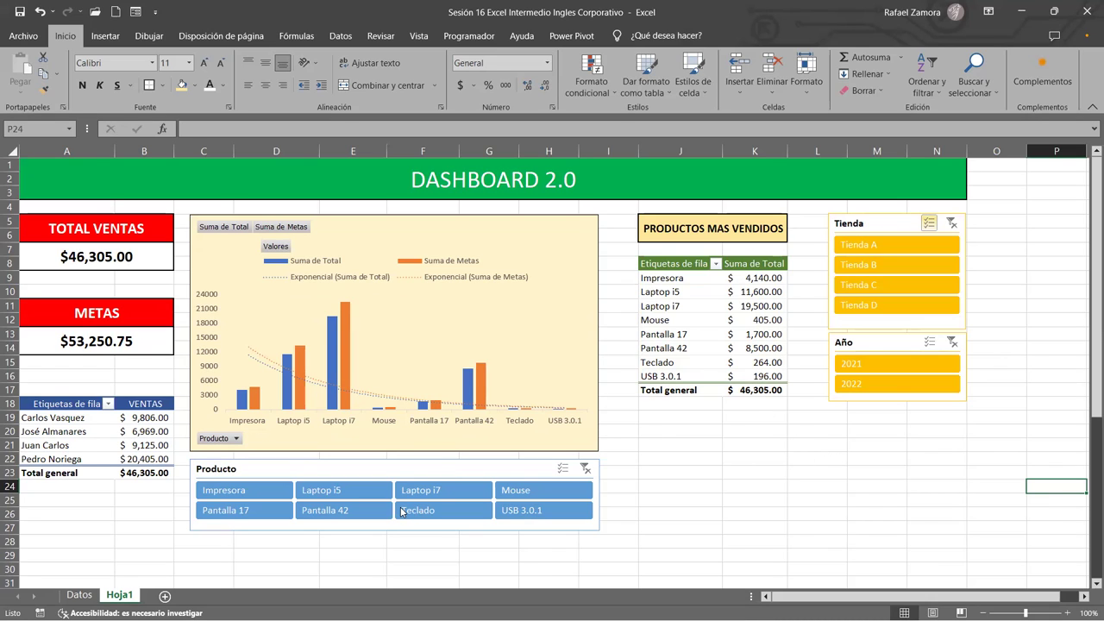
{"action": "left_click", "coordinate": [73, 597]}
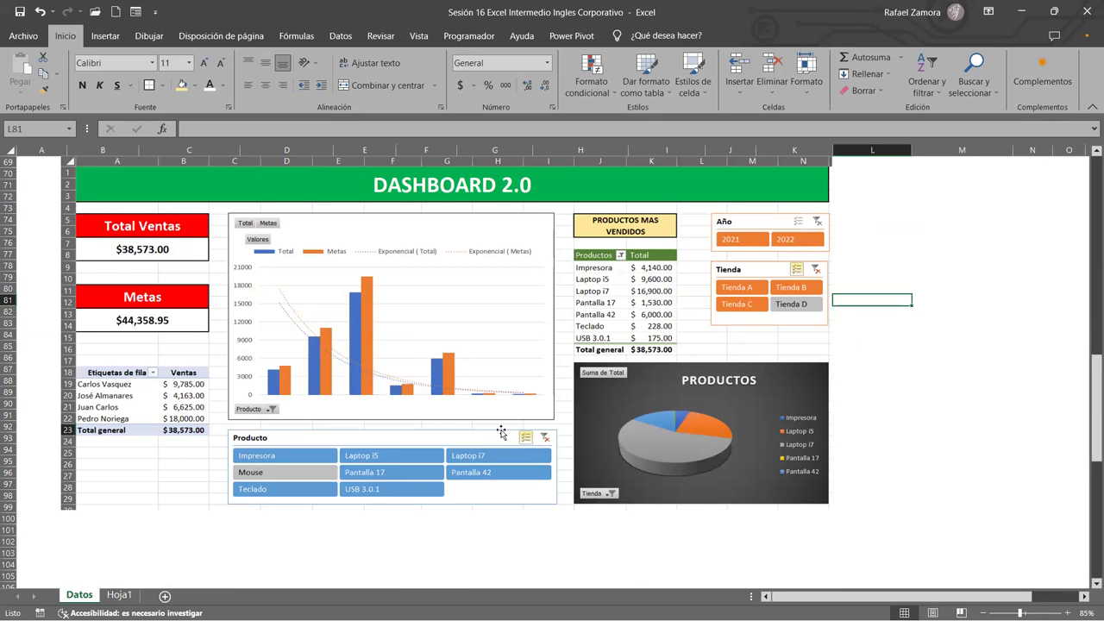
Insert a pivot table from the Tabla1 sales data at cell L11 of this sheet
{"action": "scroll", "coordinate": [487, 347], "scroll_direction": "up", "scroll_amount": 7}
{"action": "scroll", "coordinate": [486, 346], "scroll_direction": "up", "scroll_amount": 8}
{"action": "scroll", "coordinate": [502, 345], "scroll_direction": "up", "scroll_amount": 8}
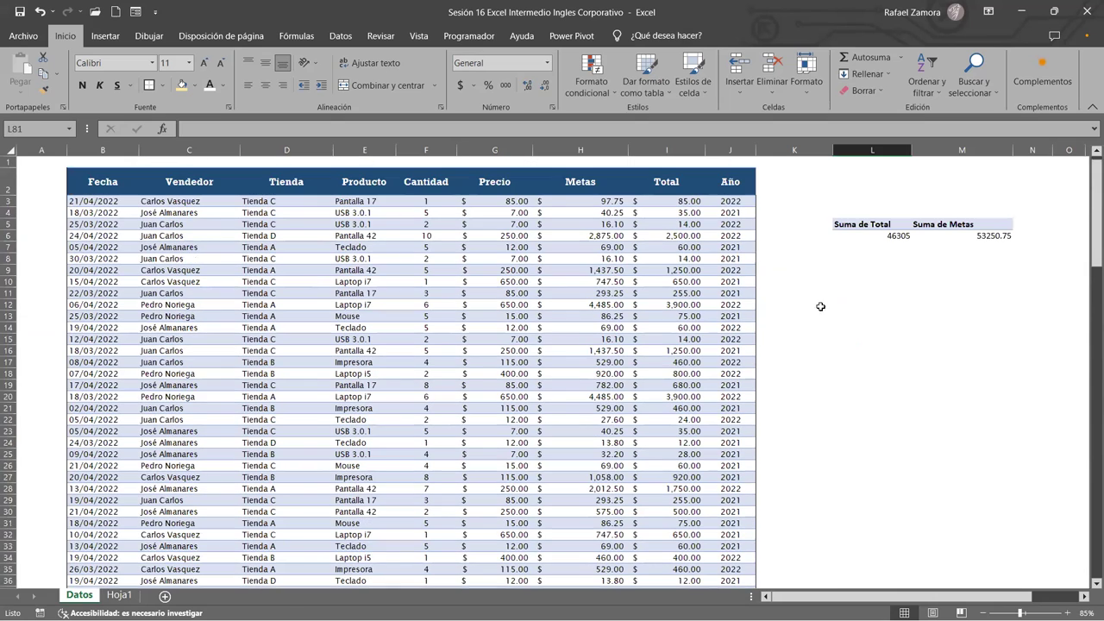
{"action": "left_click", "coordinate": [633, 373]}
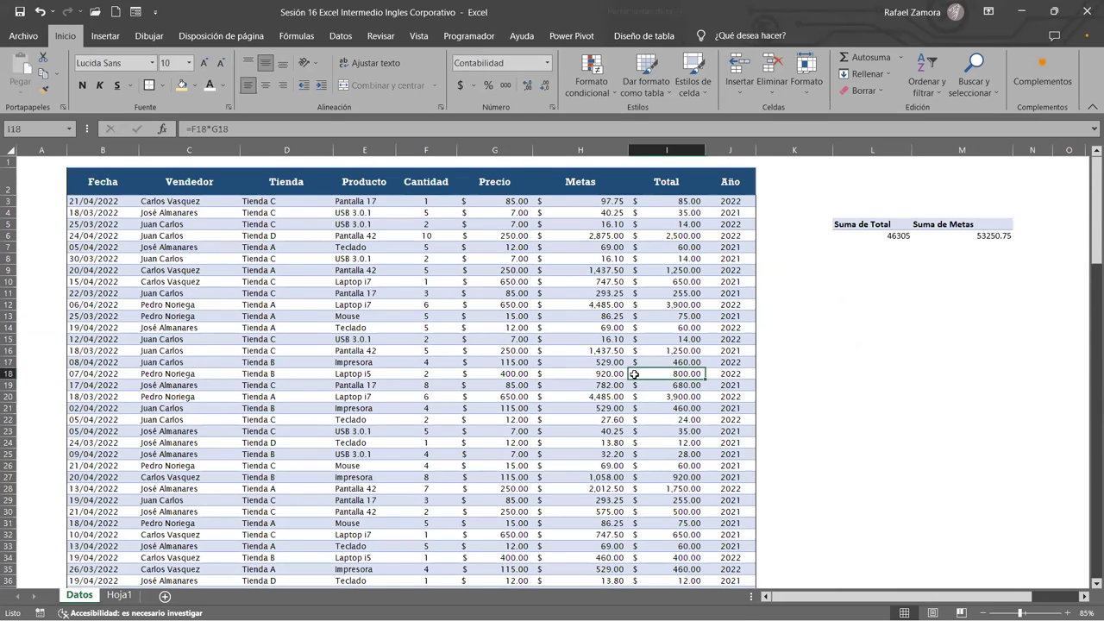
{"action": "left_click", "coordinate": [466, 327]}
{"action": "left_click", "coordinate": [105, 35]}
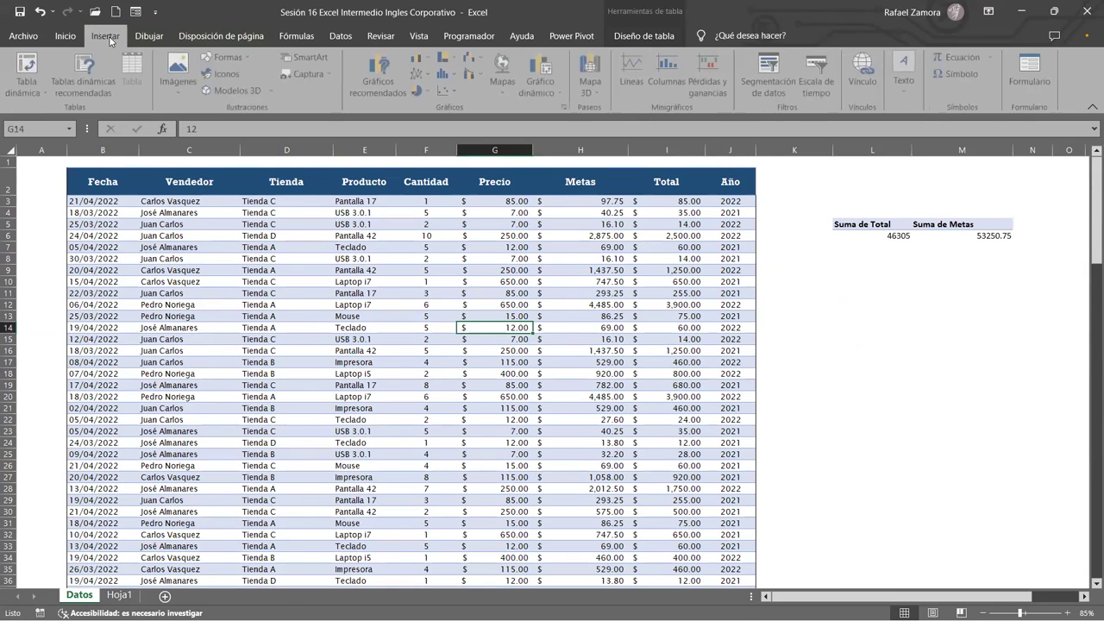
{"action": "left_click", "coordinate": [22, 68]}
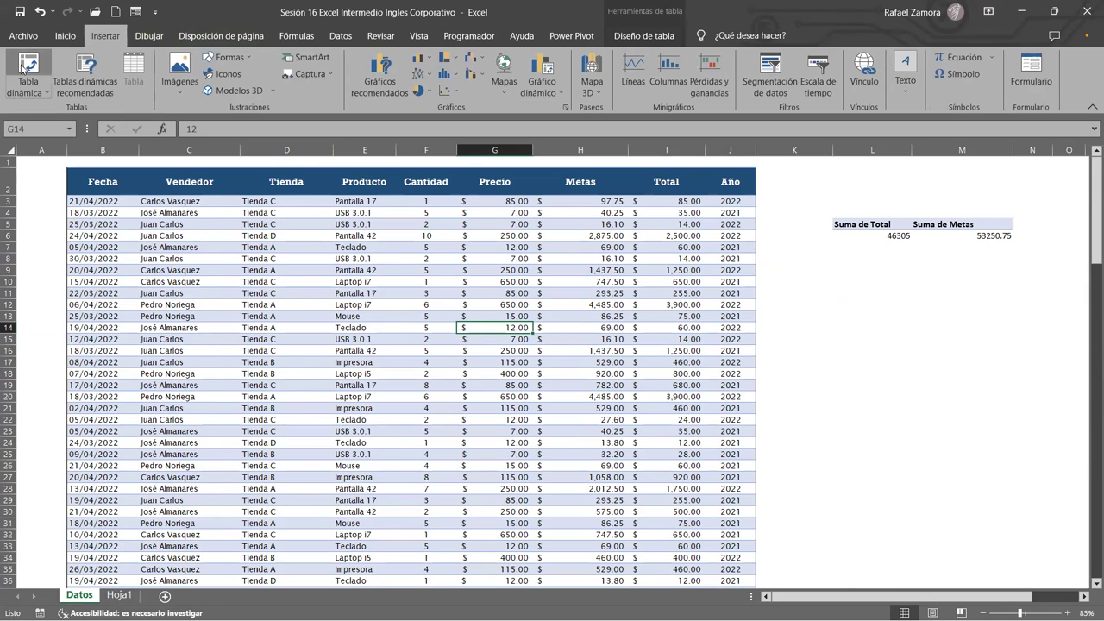
{"action": "left_click", "coordinate": [405, 243]}
{"action": "left_click", "coordinate": [854, 254]}
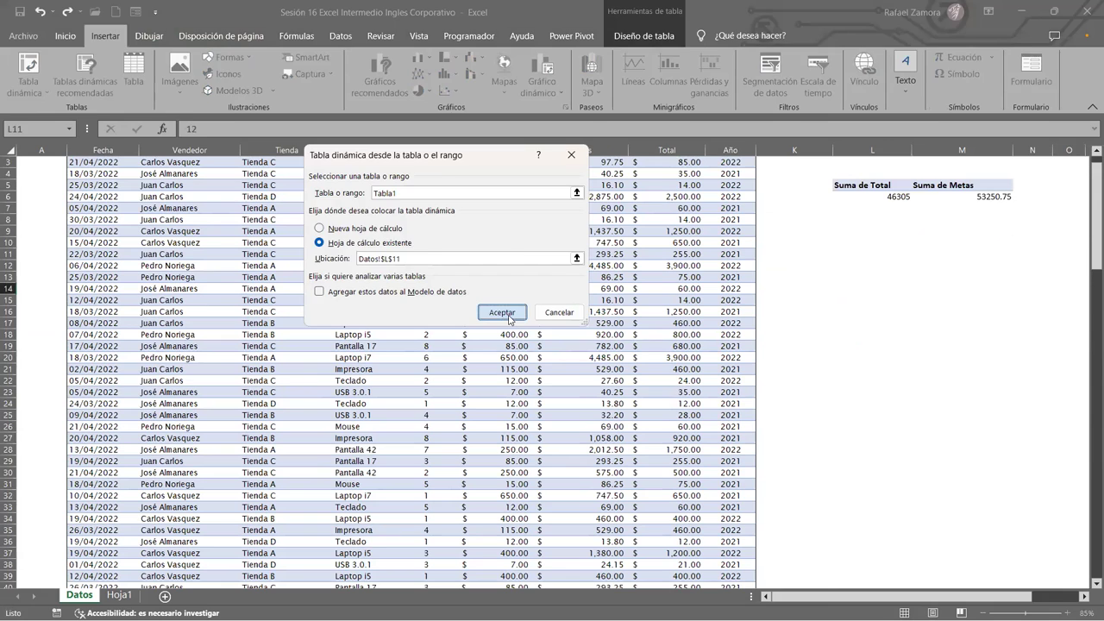
{"action": "left_click", "coordinate": [509, 312]}
{"action": "left_click", "coordinate": [833, 596]}
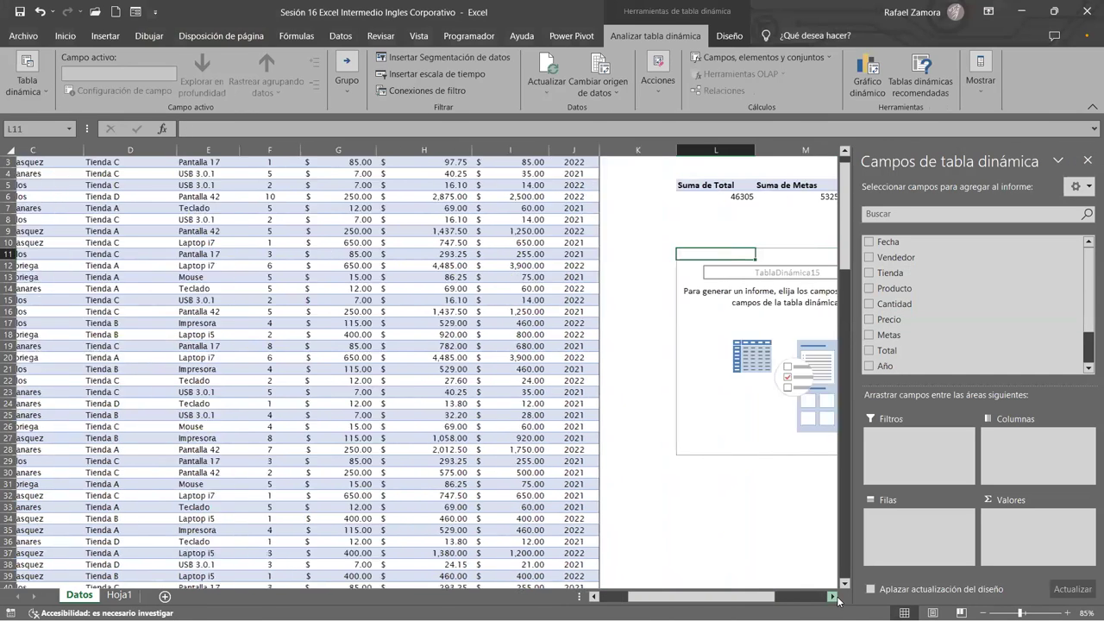
{"action": "left_click", "coordinate": [833, 595]}
Put Producto in rows and Cuenta de Producto in values, removing the trial Tienda field
{"action": "mouse_move", "coordinate": [937, 288]}
{"action": "left_mouse_down"}
{"action": "mouse_move", "coordinate": [905, 539]}
{"action": "mouse_move", "coordinate": [895, 533]}
{"action": "left_mouse_up"}
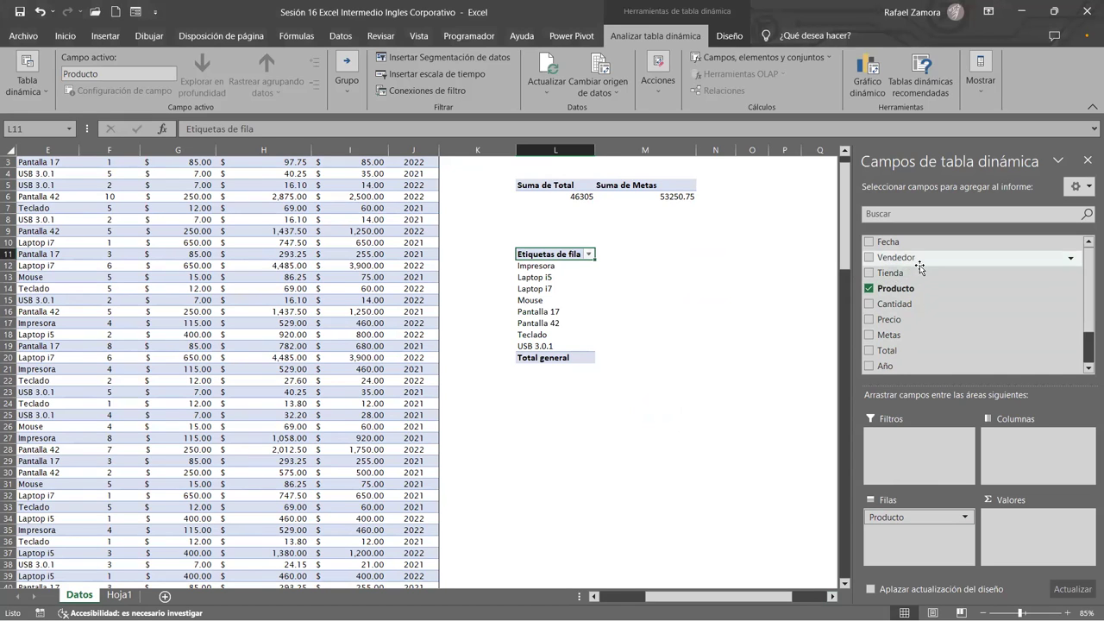
{"action": "left_click_drag", "start_coordinate": [920, 272], "coordinate": [1009, 463]}
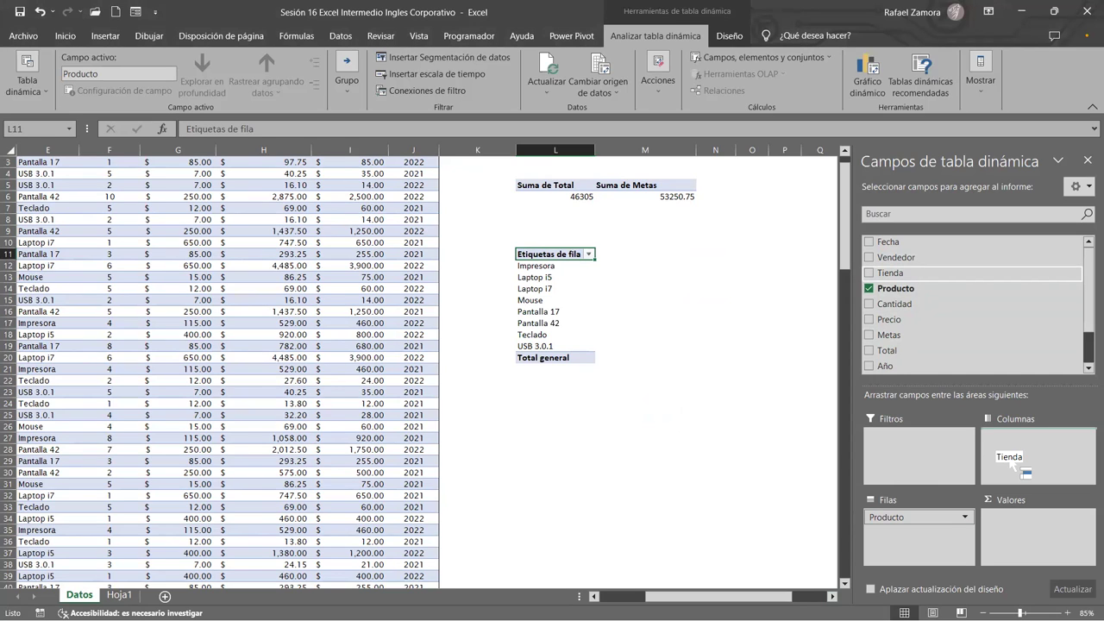
{"action": "mouse_move", "coordinate": [1011, 463]}
{"action": "left_mouse_down"}
{"action": "mouse_move", "coordinate": [899, 536]}
{"action": "mouse_move", "coordinate": [1037, 537]}
{"action": "left_mouse_up"}
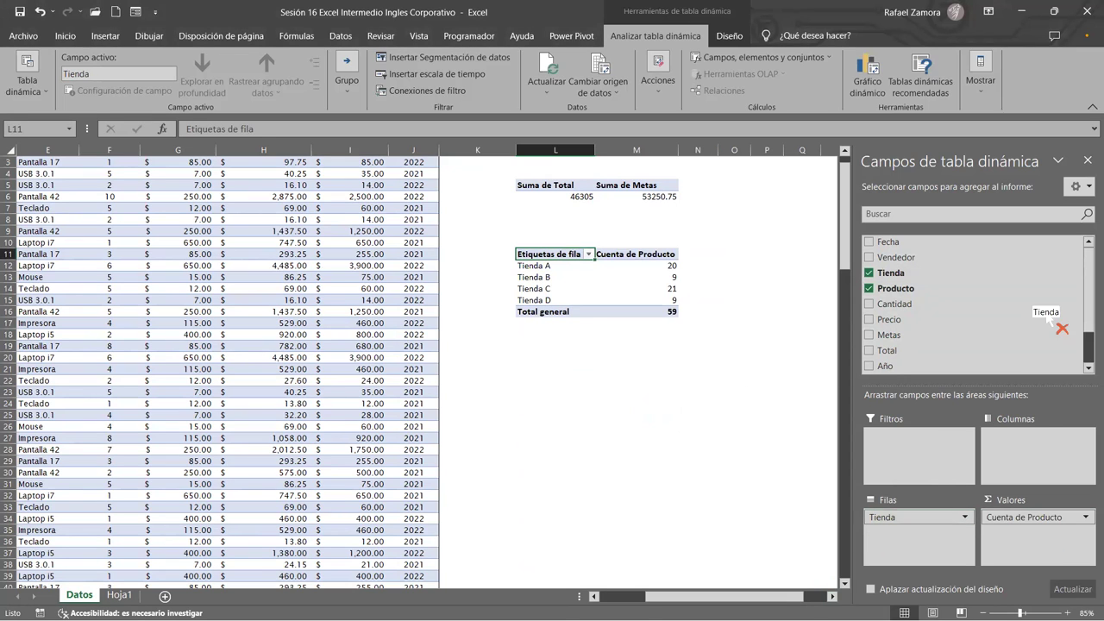
{"action": "left_click_drag", "start_coordinate": [925, 529], "coordinate": [1046, 319]}
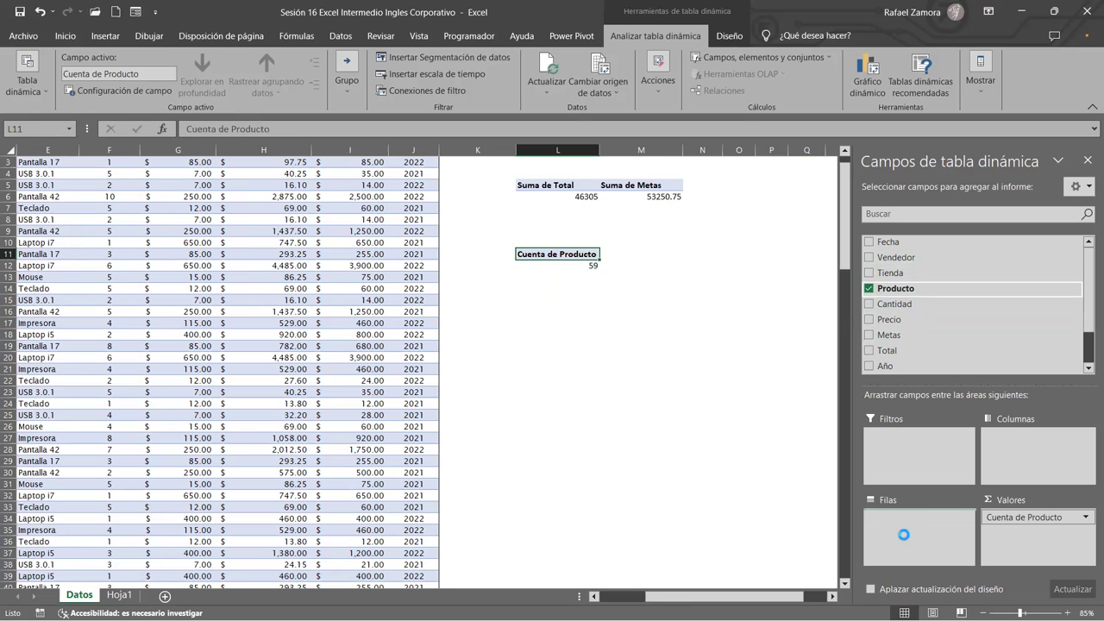
{"action": "left_click_drag", "start_coordinate": [895, 287], "coordinate": [901, 539]}
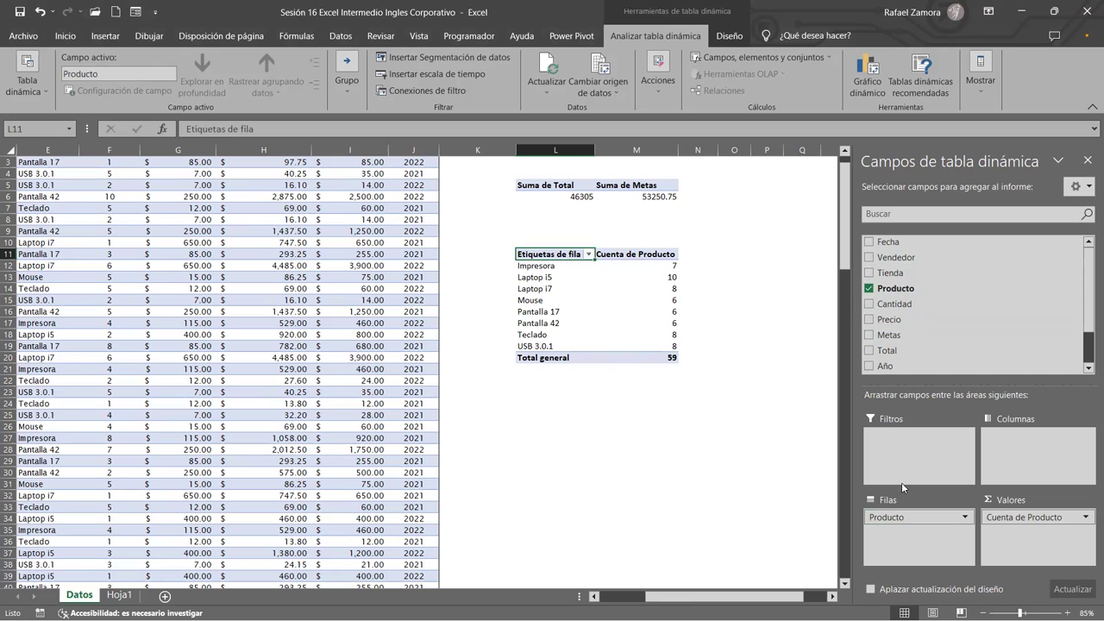
{"action": "left_click", "coordinate": [586, 313]}
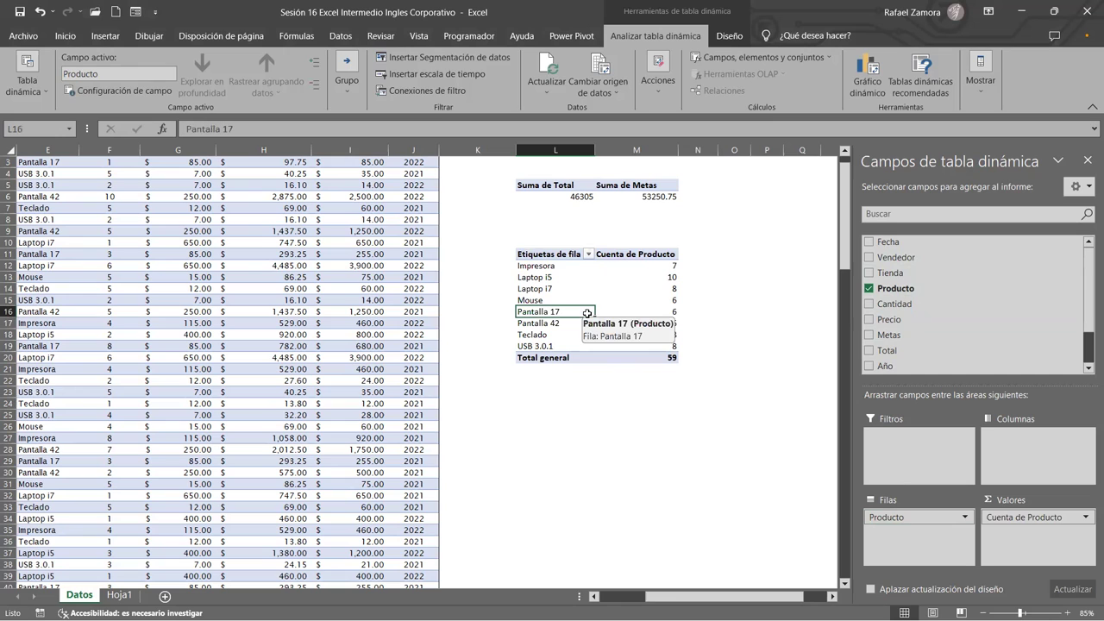
Insert a Circular 3D pivot chart of the product counts and move it under the pivot
{"action": "left_click", "coordinate": [95, 38]}
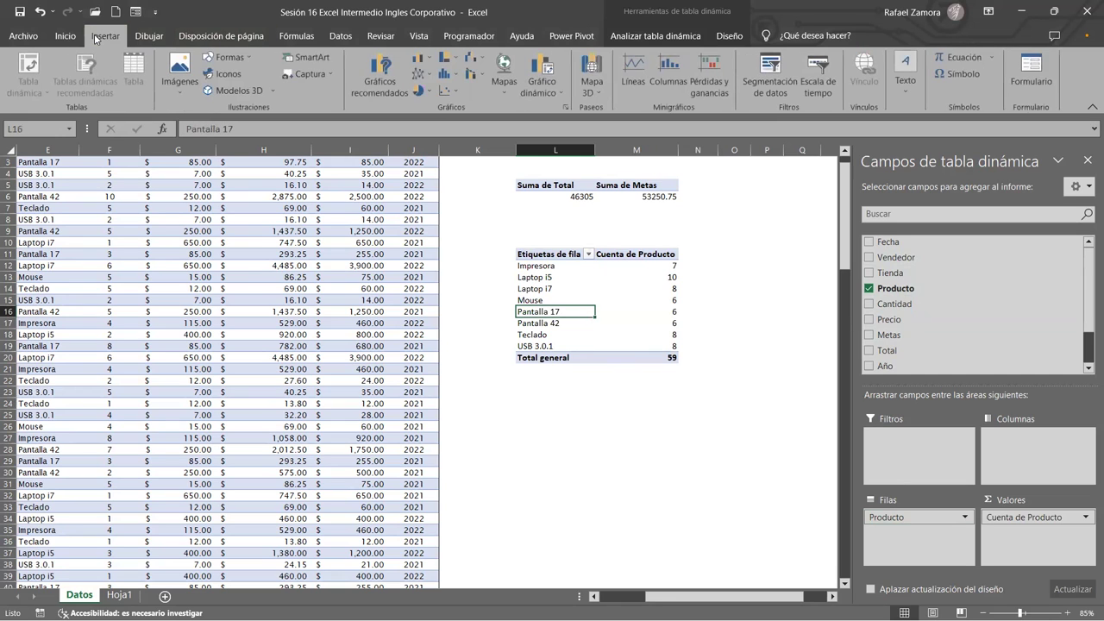
{"action": "left_click", "coordinate": [552, 69]}
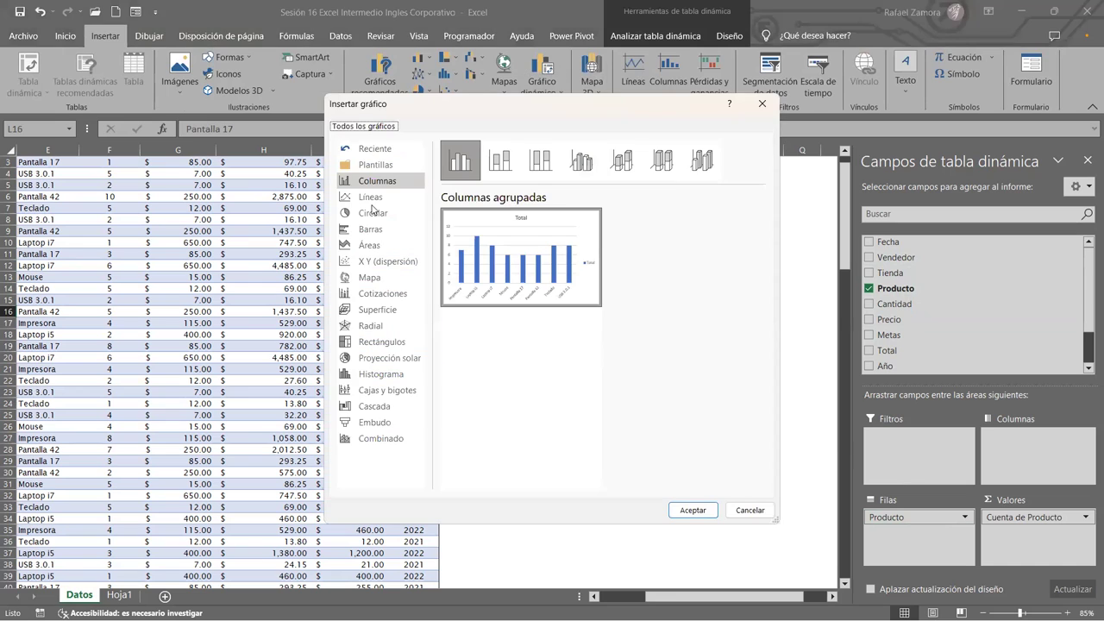
{"action": "left_click", "coordinate": [379, 228]}
{"action": "left_click", "coordinate": [381, 215]}
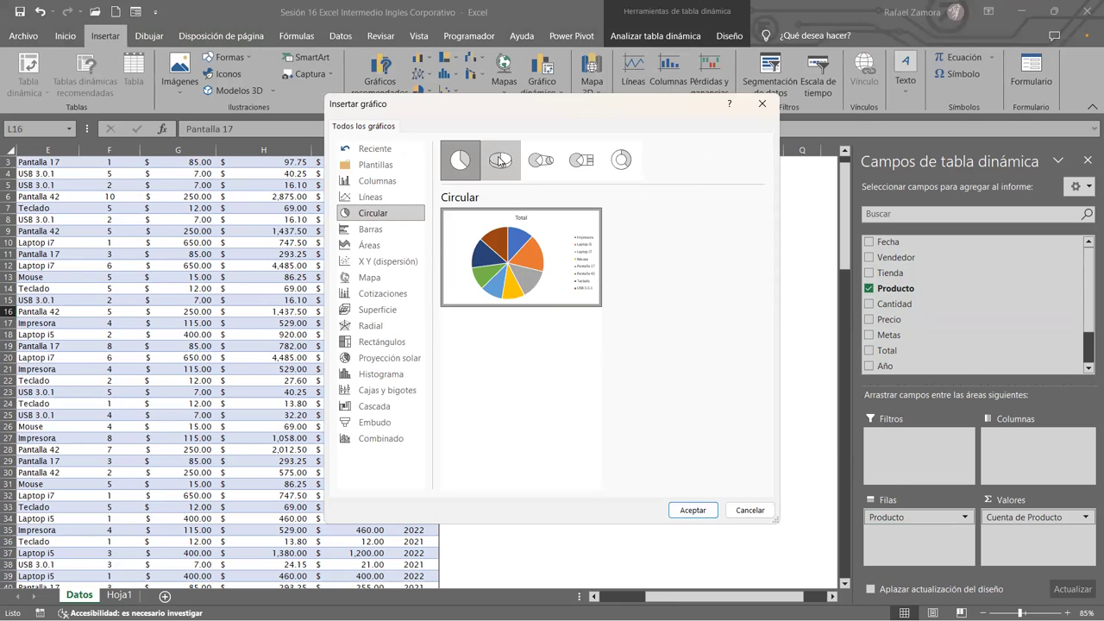
{"action": "left_click", "coordinate": [500, 161]}
{"action": "left_click", "coordinate": [697, 511]}
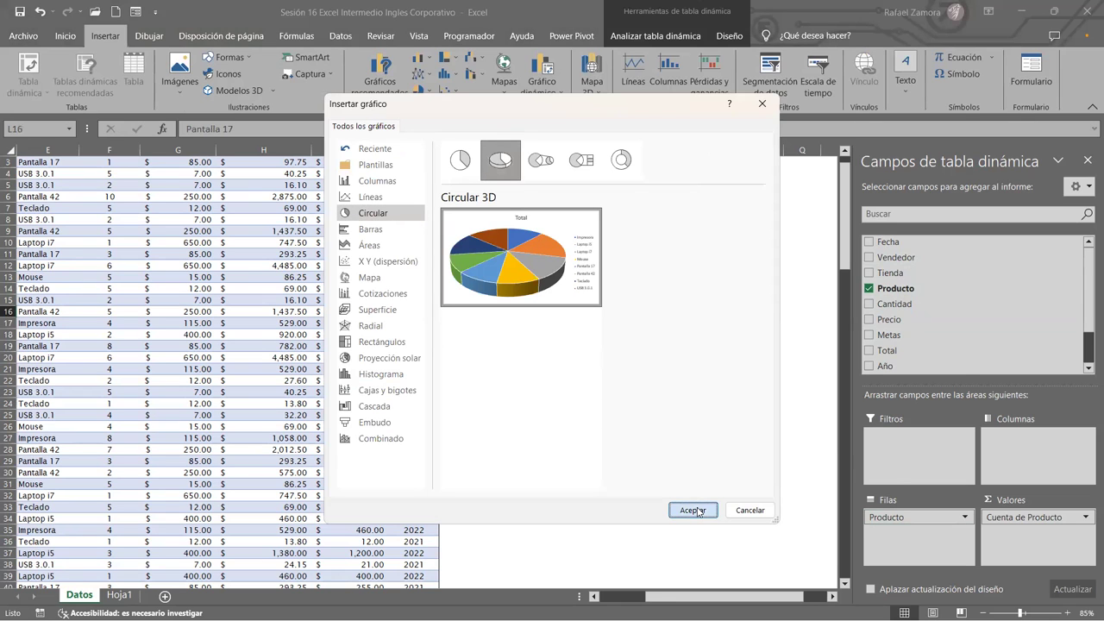
{"action": "left_click_drag", "start_coordinate": [482, 292], "coordinate": [714, 386]}
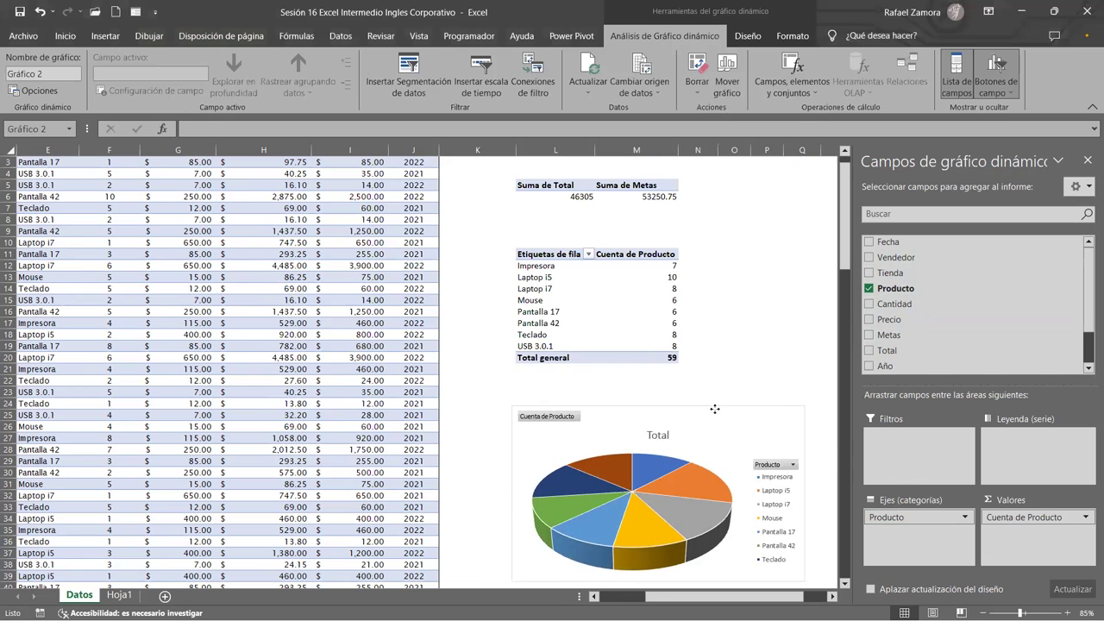
Paste the 3D pie chart onto the Hoja1 dashboard
{"action": "left_click", "coordinate": [846, 585]}
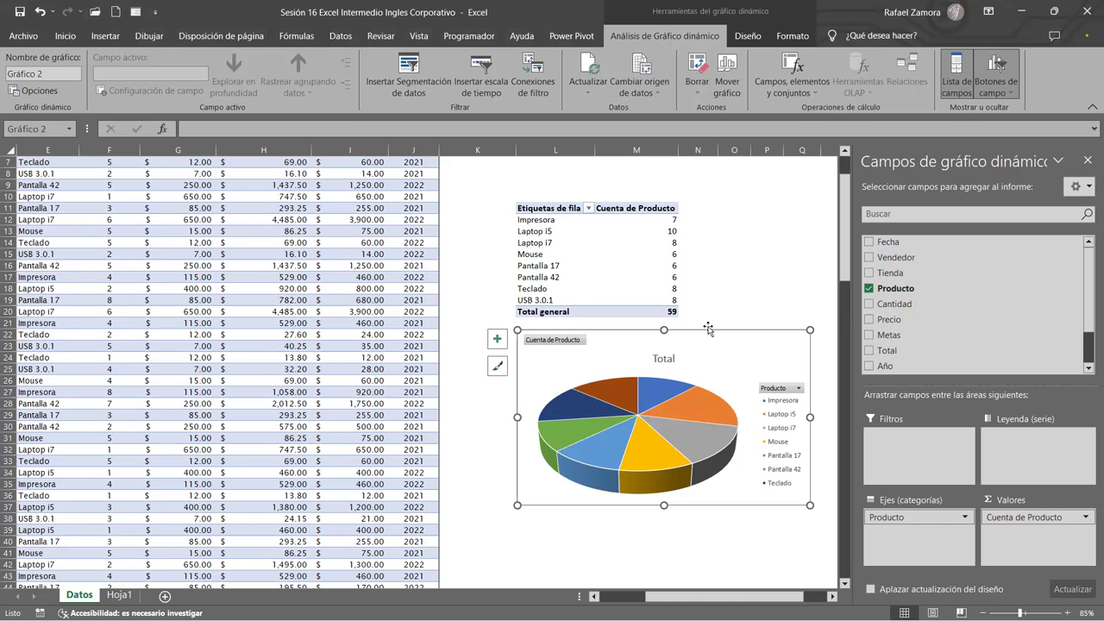
{"action": "left_click", "coordinate": [120, 595]}
{"action": "scroll", "coordinate": [760, 434], "scroll_direction": "down", "scroll_amount": 1}
{"action": "scroll", "coordinate": [765, 438], "scroll_direction": "down", "scroll_amount": 1}
{"action": "key", "text": "ctrl+v"}
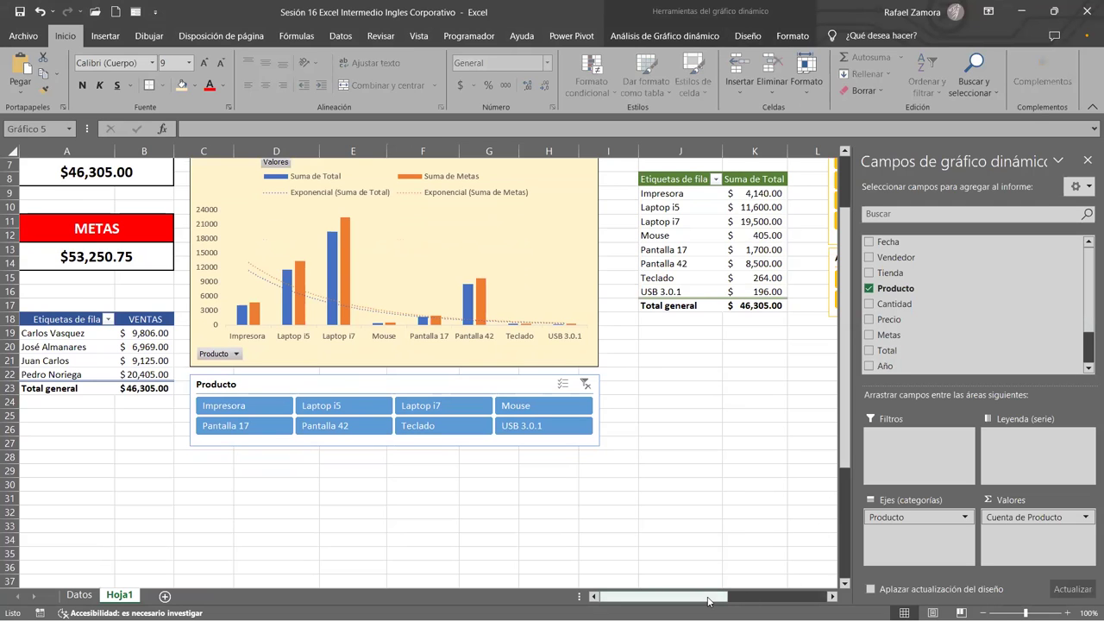
Move and shrink the pie chart to sit below the PRODUCTOS MAS VENDIDOS table
{"action": "scroll", "coordinate": [556, 389], "scroll_direction": "right", "scroll_amount": 5}
{"action": "left_click", "coordinate": [554, 390]}
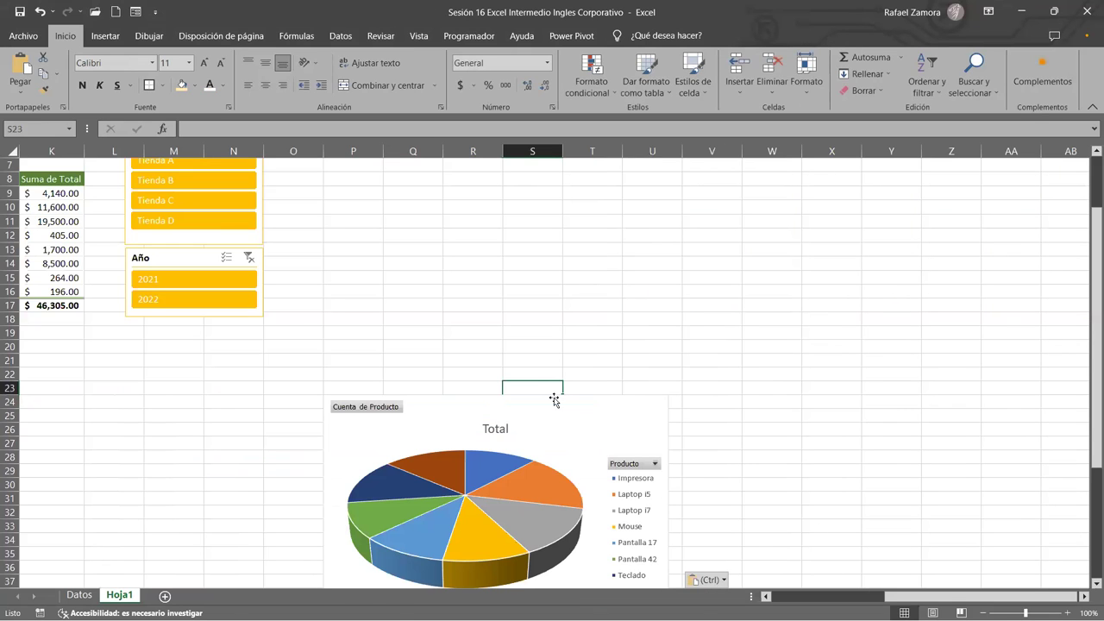
{"action": "left_click_drag", "start_coordinate": [555, 399], "coordinate": [282, 315]}
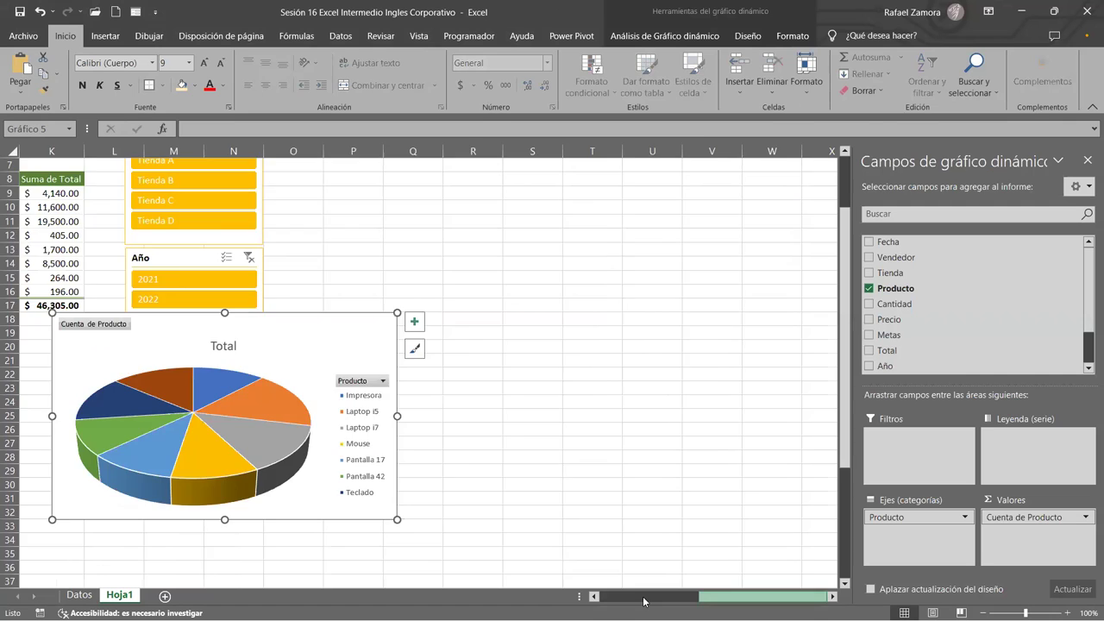
{"action": "scroll", "coordinate": [643, 601], "scroll_direction": "left", "scroll_amount": 5}
{"action": "scroll", "coordinate": [643, 601], "scroll_direction": "left", "scroll_amount": 1}
{"action": "left_click_drag", "start_coordinate": [811, 320], "coordinate": [703, 327]}
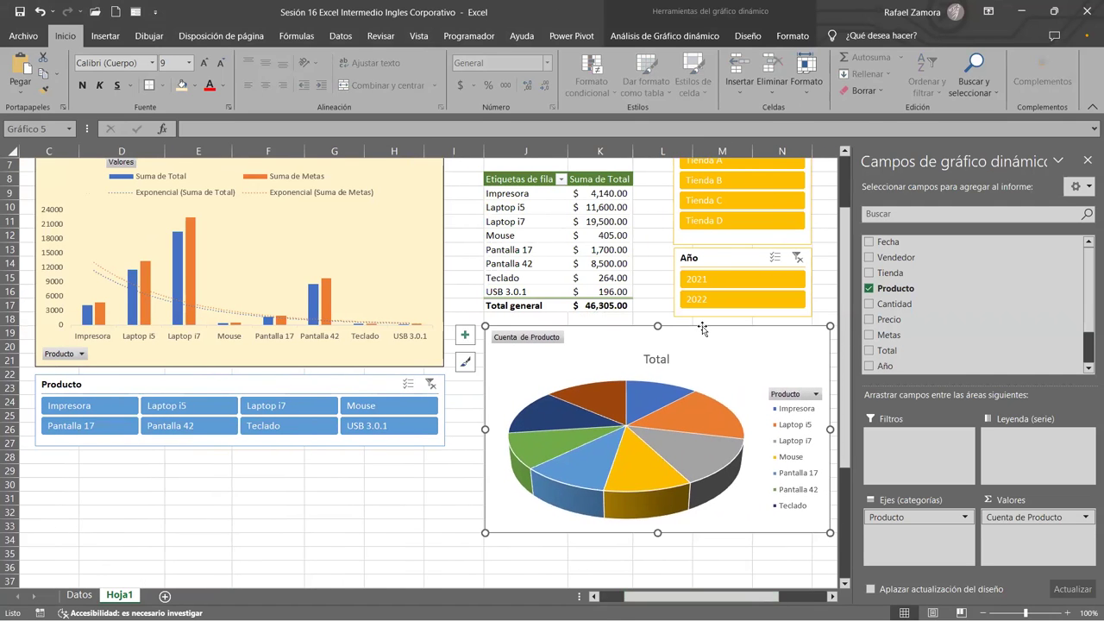
{"action": "left_click", "coordinate": [844, 585]}
{"action": "left_click_drag", "start_coordinate": [830, 518], "coordinate": [808, 499]}
{"action": "left_click", "coordinate": [766, 565]}
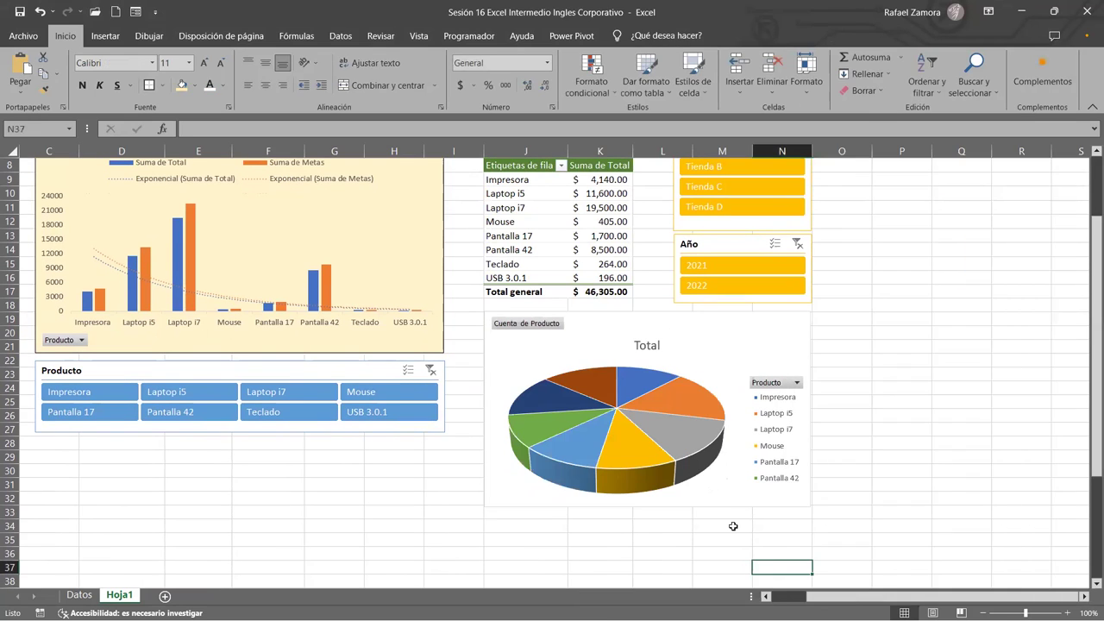
{"action": "left_click", "coordinate": [79, 595]}
Check the product count pivot on Datos and the Total pie chart on Hoja1
{"action": "left_click", "coordinate": [616, 276]}
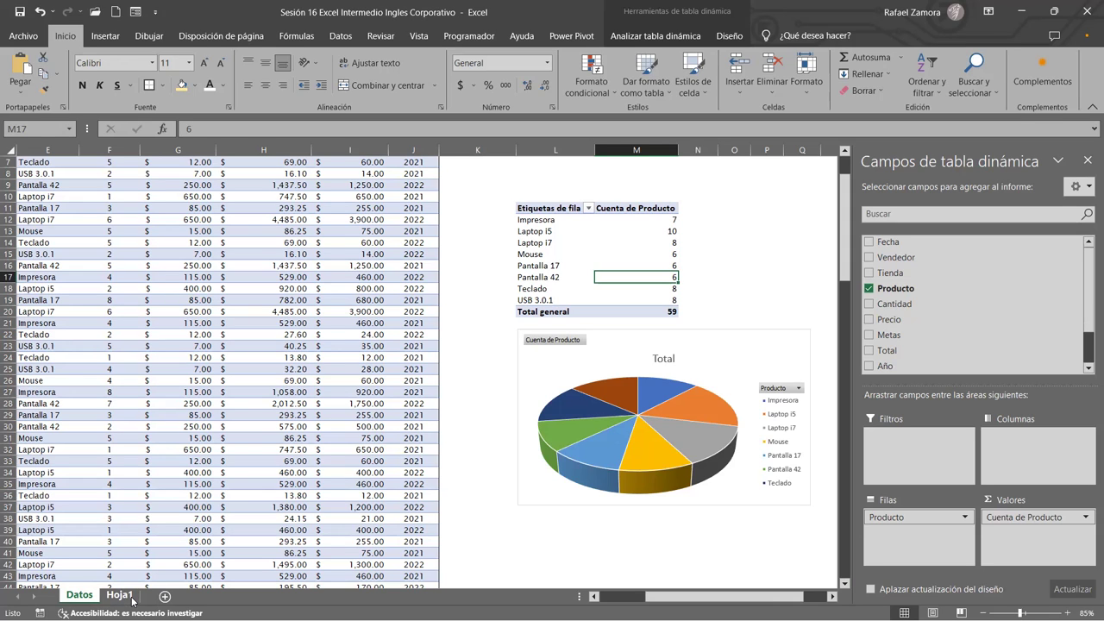
{"action": "left_click", "coordinate": [131, 597]}
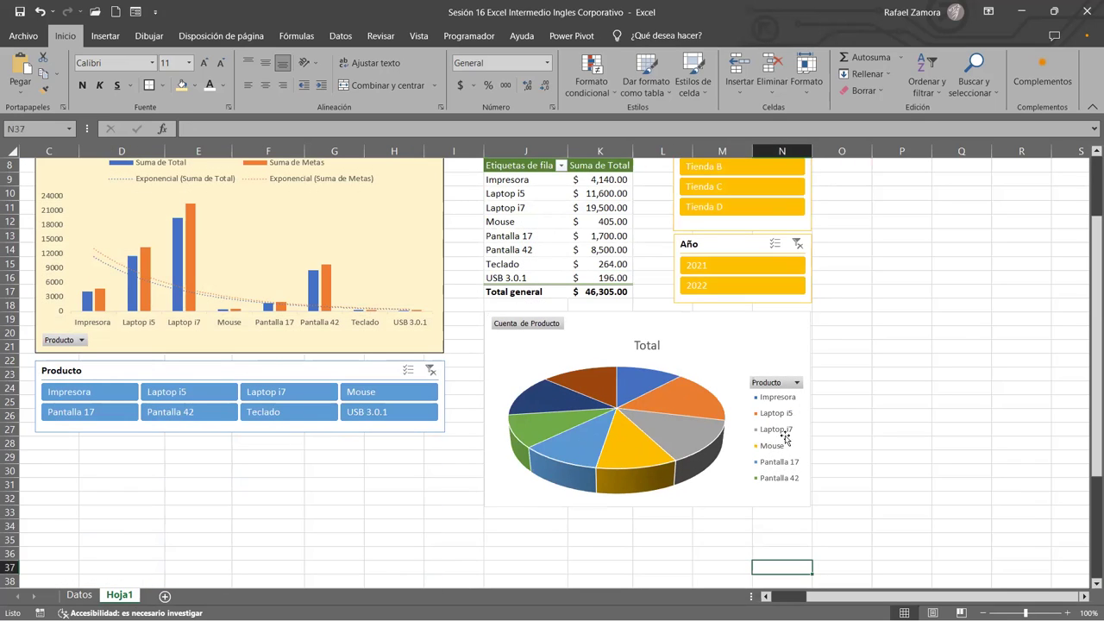
{"action": "left_click", "coordinate": [78, 595]}
{"action": "scroll", "coordinate": [489, 440], "scroll_direction": "down", "scroll_amount": 3}
{"action": "scroll", "coordinate": [489, 441], "scroll_direction": "down", "scroll_amount": 3}
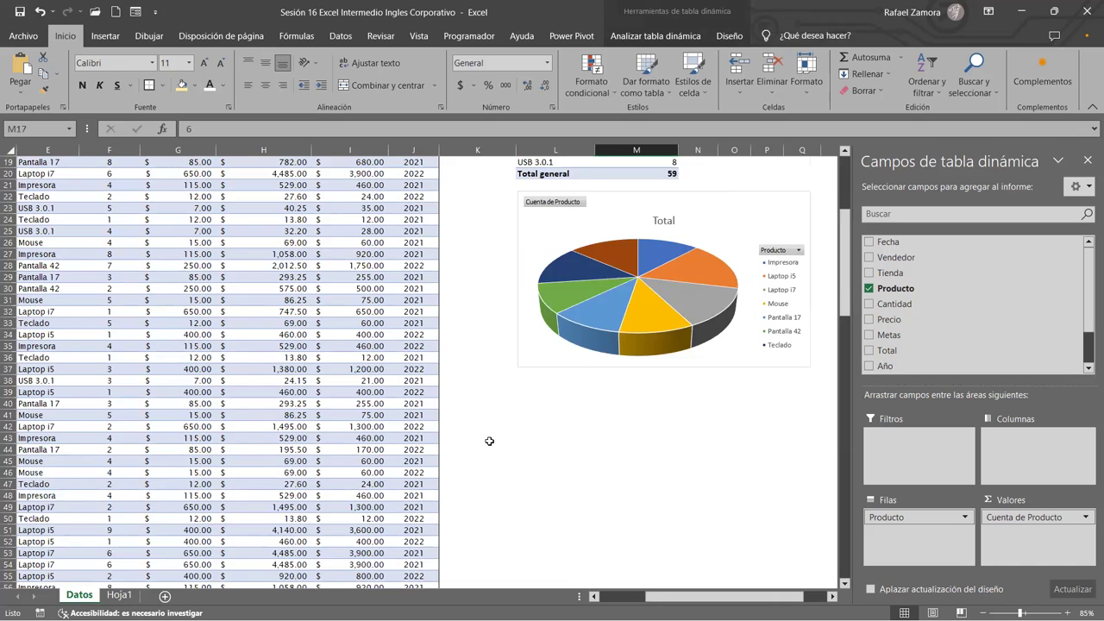
{"action": "scroll", "coordinate": [489, 441], "scroll_direction": "down", "scroll_amount": 10}
{"action": "scroll", "coordinate": [489, 441], "scroll_direction": "down", "scroll_amount": 10}
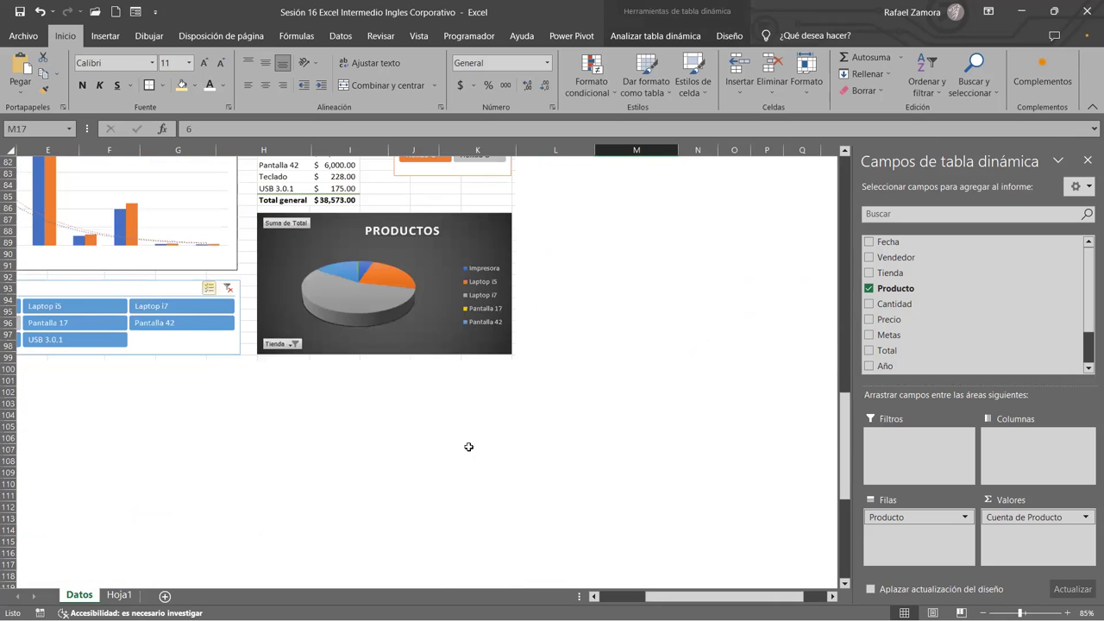
{"action": "left_click", "coordinate": [119, 597]}
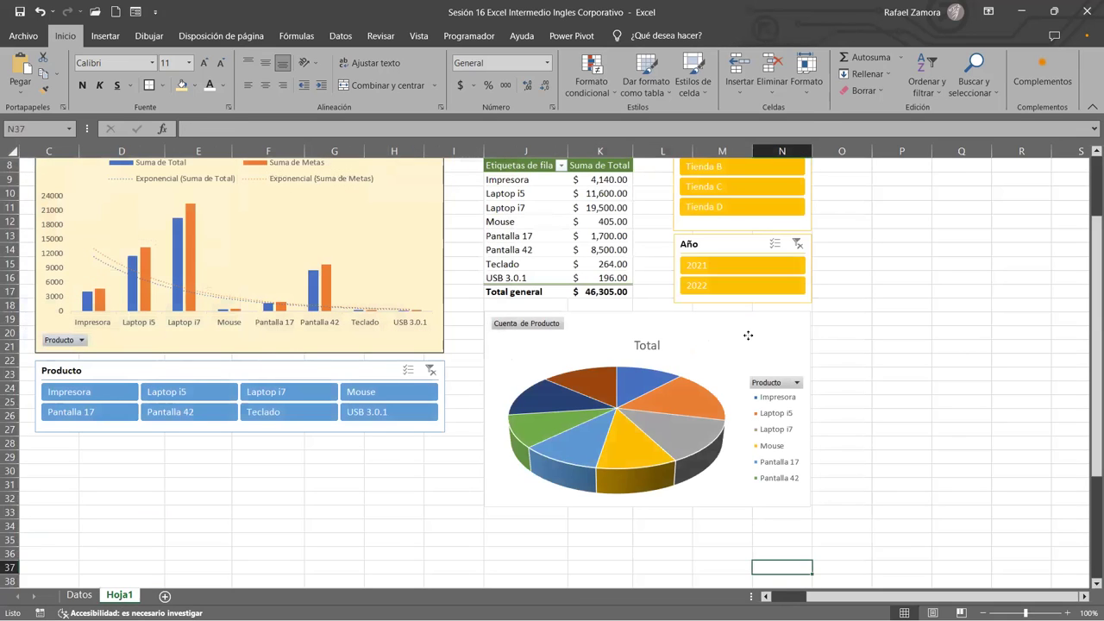
{"action": "left_click", "coordinate": [760, 454]}
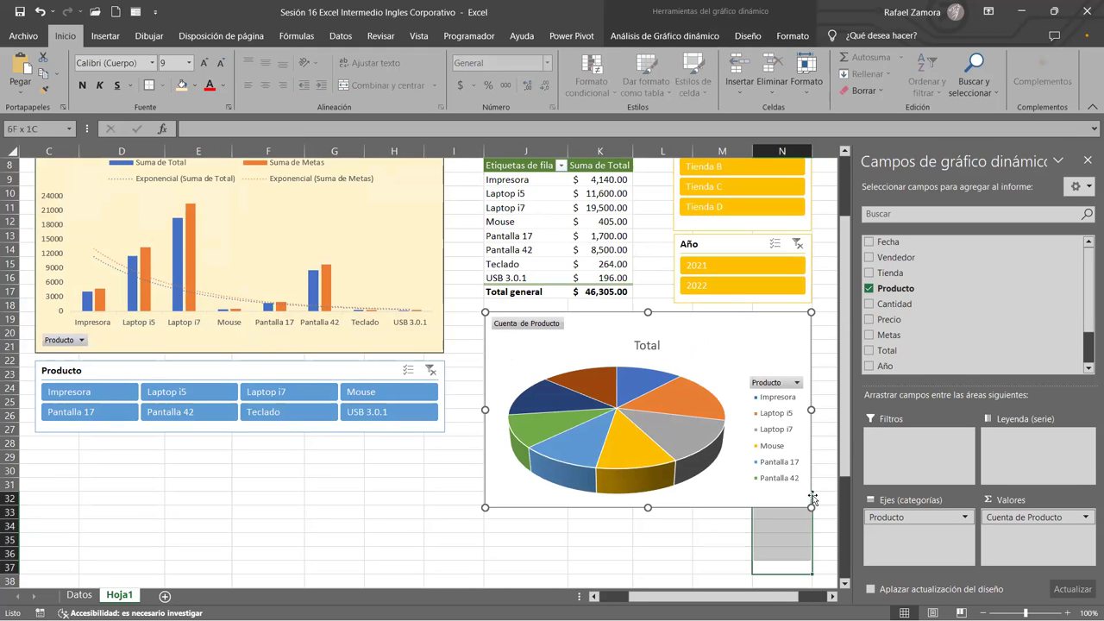
{"action": "left_click", "coordinate": [817, 456]}
{"action": "left_click", "coordinate": [553, 317]}
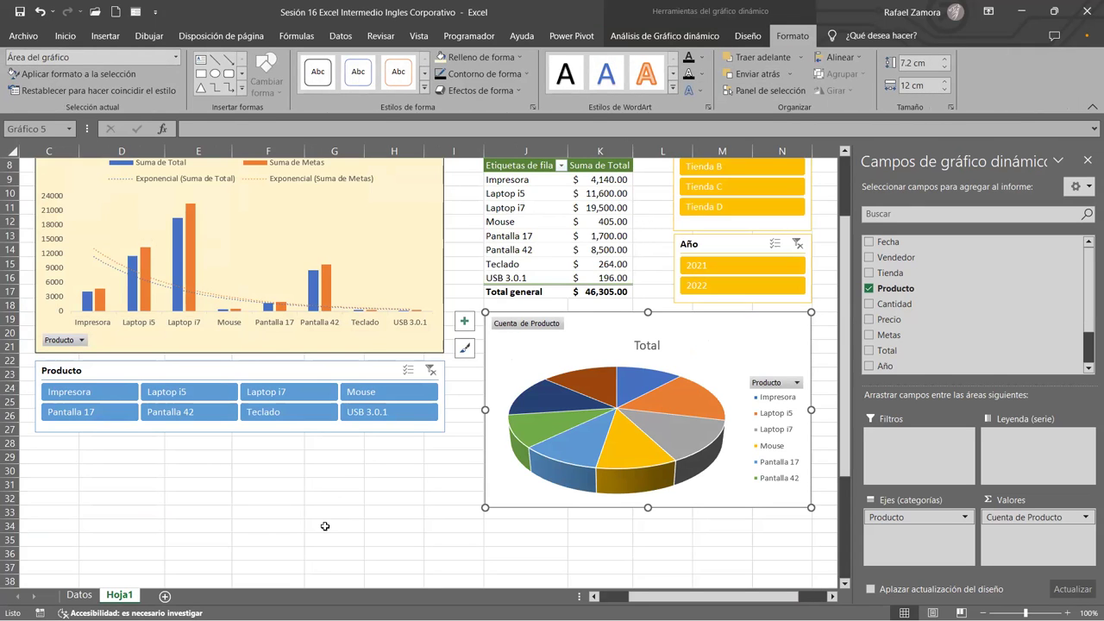
Return to Datos and select cell M14 in the product count table
{"action": "left_click", "coordinate": [79, 595]}
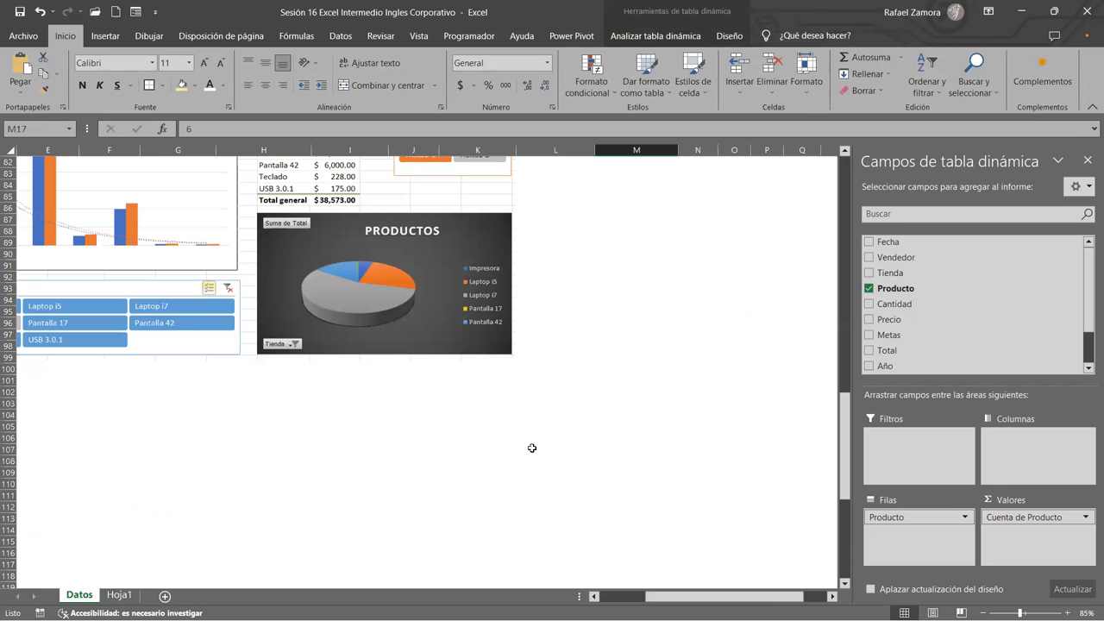
{"action": "scroll", "coordinate": [522, 449], "scroll_direction": "up", "scroll_amount": 4}
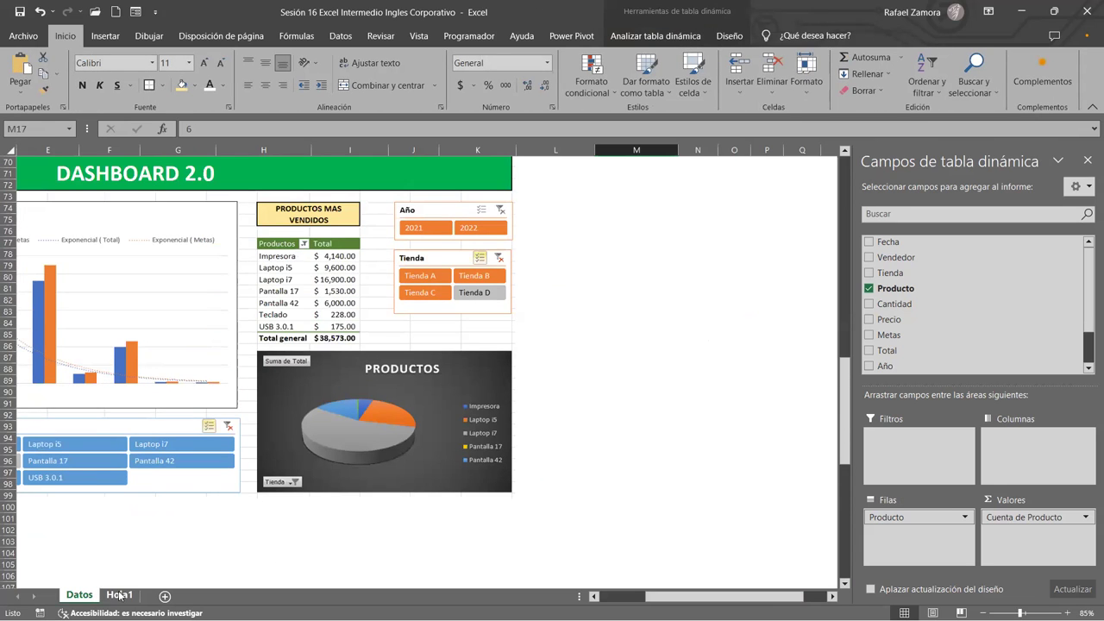
{"action": "scroll", "coordinate": [237, 512], "scroll_direction": "up", "scroll_amount": 8}
{"action": "scroll", "coordinate": [284, 483], "scroll_direction": "up", "scroll_amount": 4}
{"action": "scroll", "coordinate": [342, 440], "scroll_direction": "up", "scroll_amount": 5}
{"action": "scroll", "coordinate": [342, 440], "scroll_direction": "up", "scroll_amount": 4}
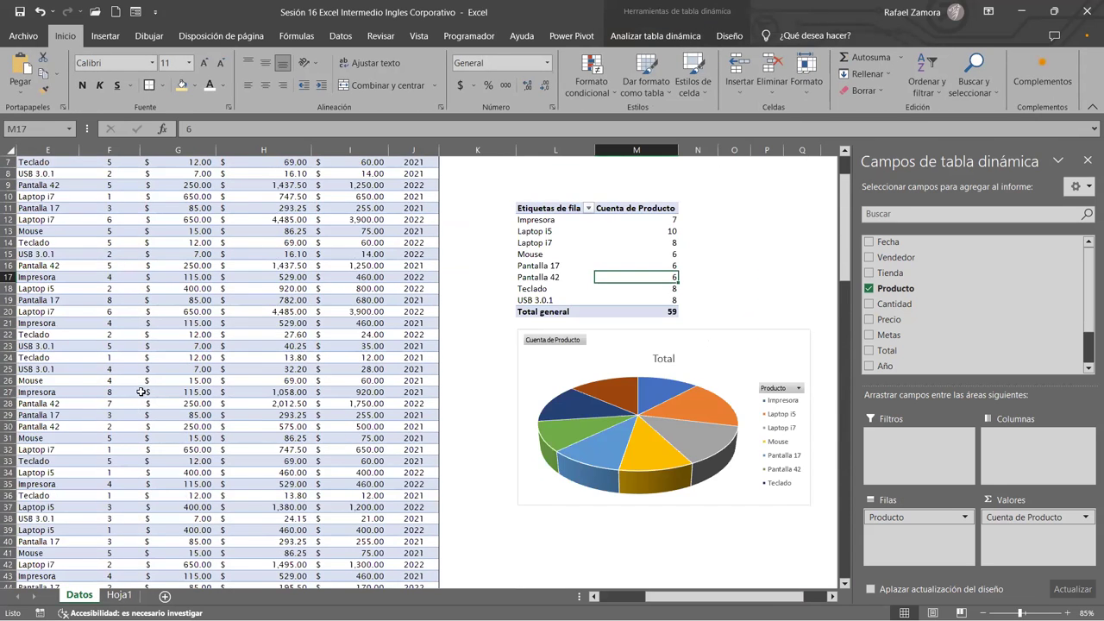
{"action": "left_click", "coordinate": [593, 249]}
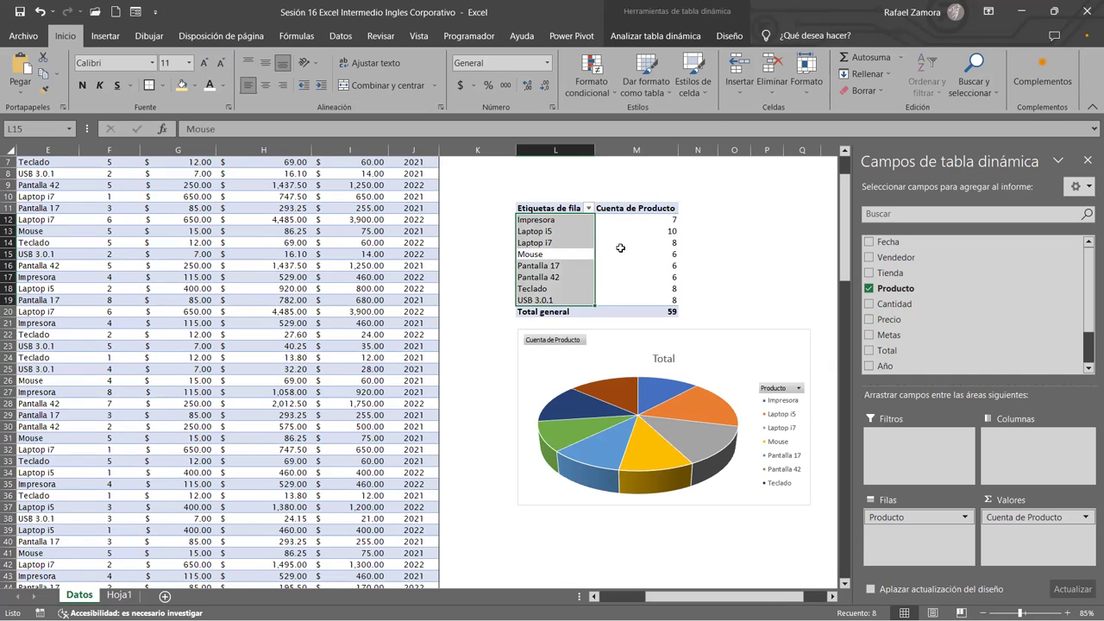
{"action": "left_click", "coordinate": [621, 244]}
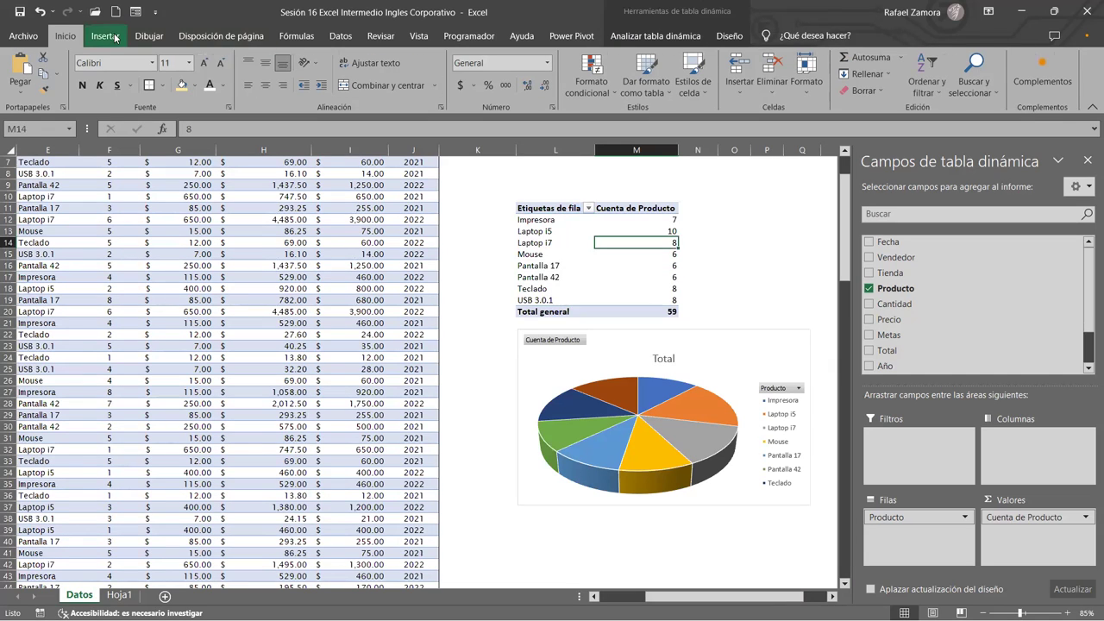
Open the Gráfico dinámico choices, close them without inserting, and return to Hoja1
{"action": "left_click", "coordinate": [105, 36]}
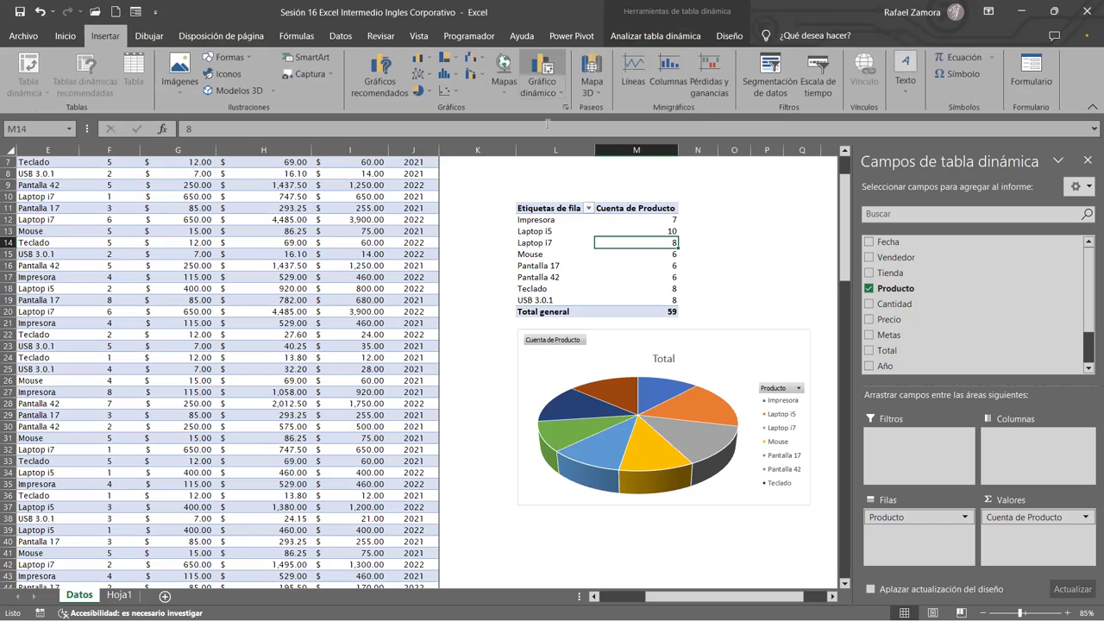
{"action": "left_click", "coordinate": [542, 88]}
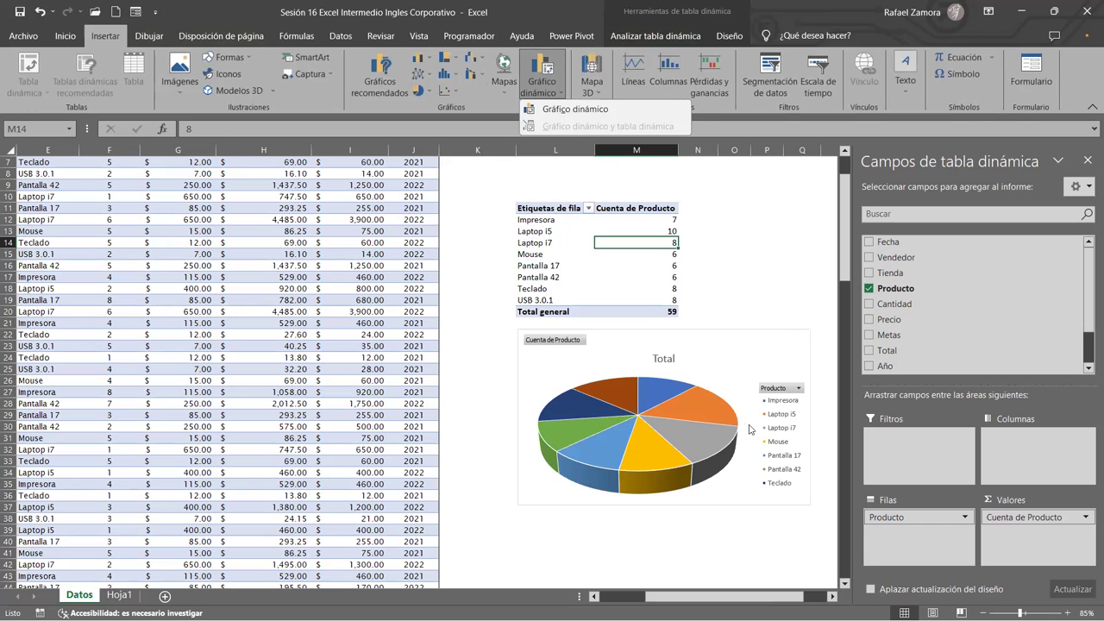
{"action": "left_click", "coordinate": [678, 485]}
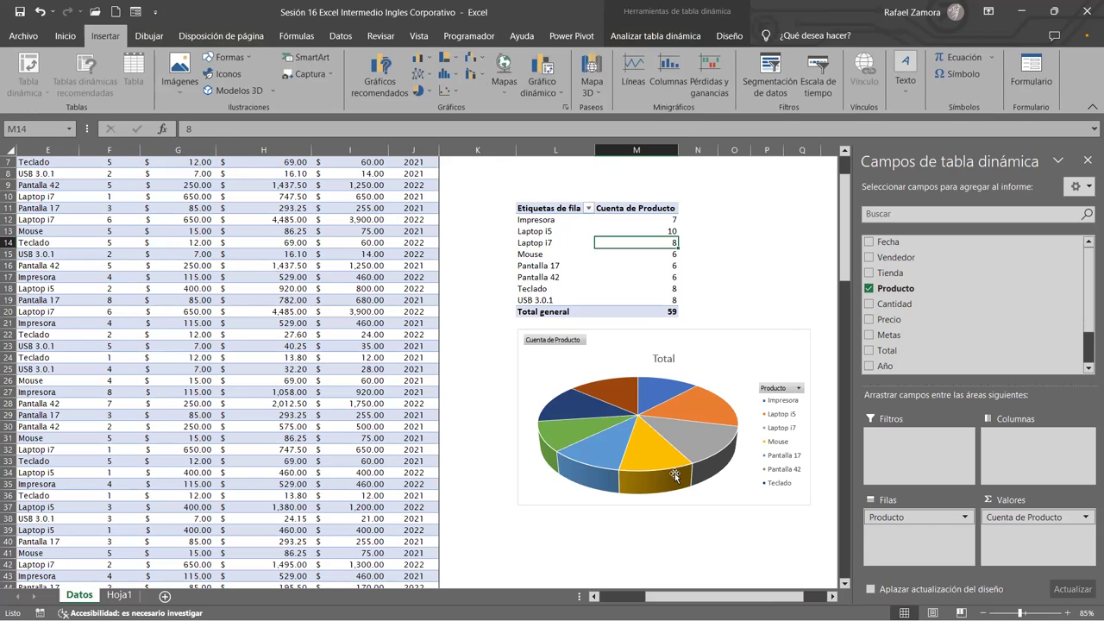
{"action": "left_click", "coordinate": [716, 336]}
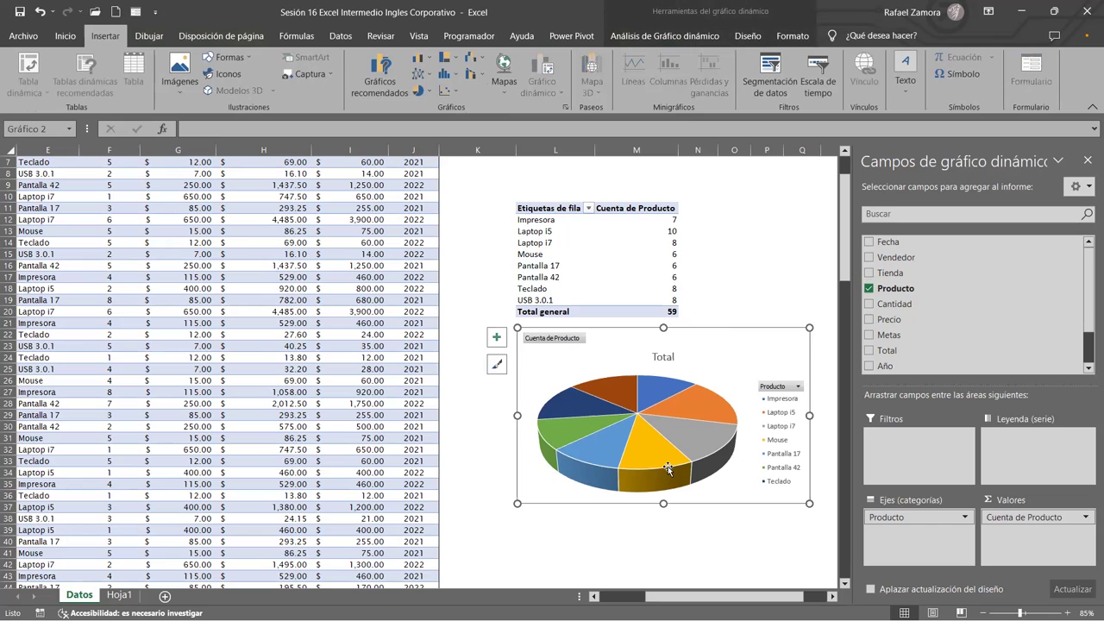
{"action": "left_click", "coordinate": [731, 291]}
{"action": "left_click", "coordinate": [720, 321]}
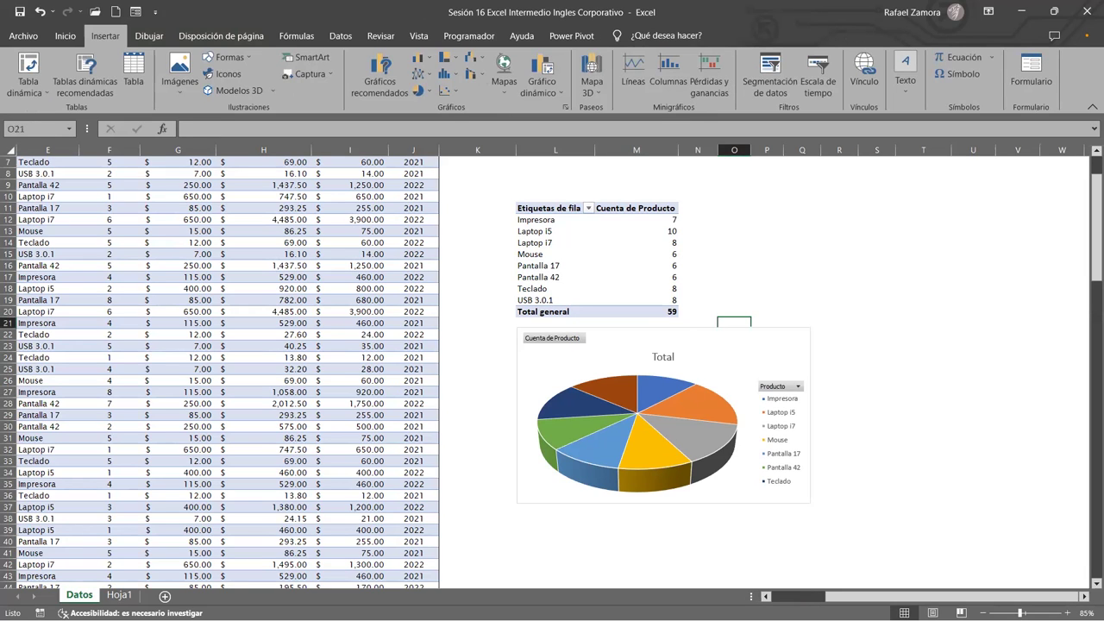
{"action": "key", "text": "ctrl+Page_Down"}
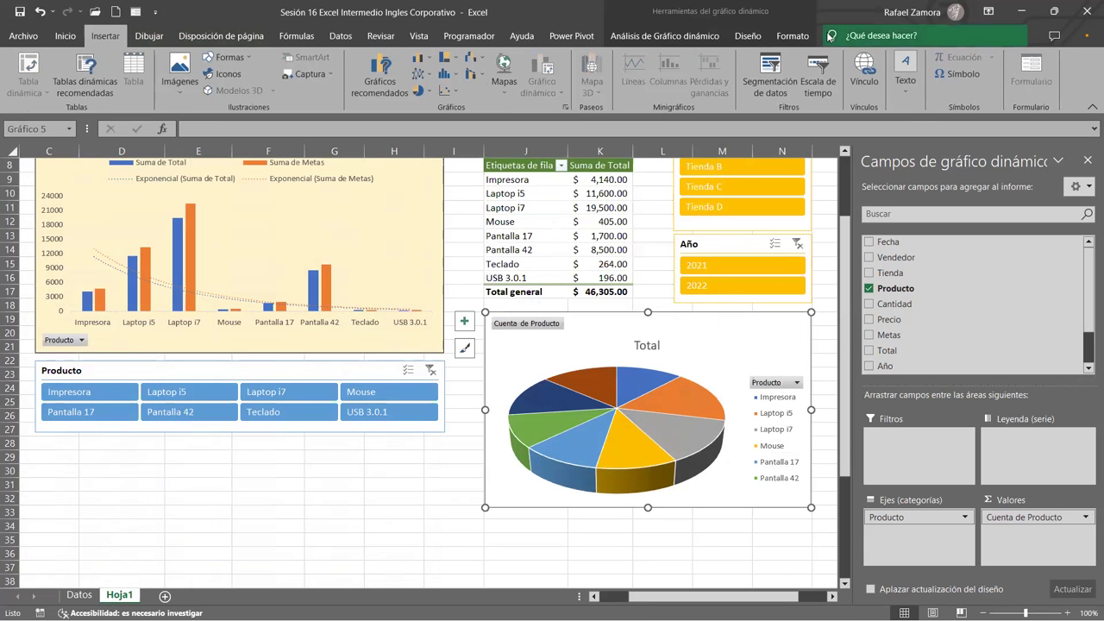
Apply the dark chart style to the Total pie chart
{"action": "left_click", "coordinate": [792, 35]}
{"action": "left_click", "coordinate": [747, 36]}
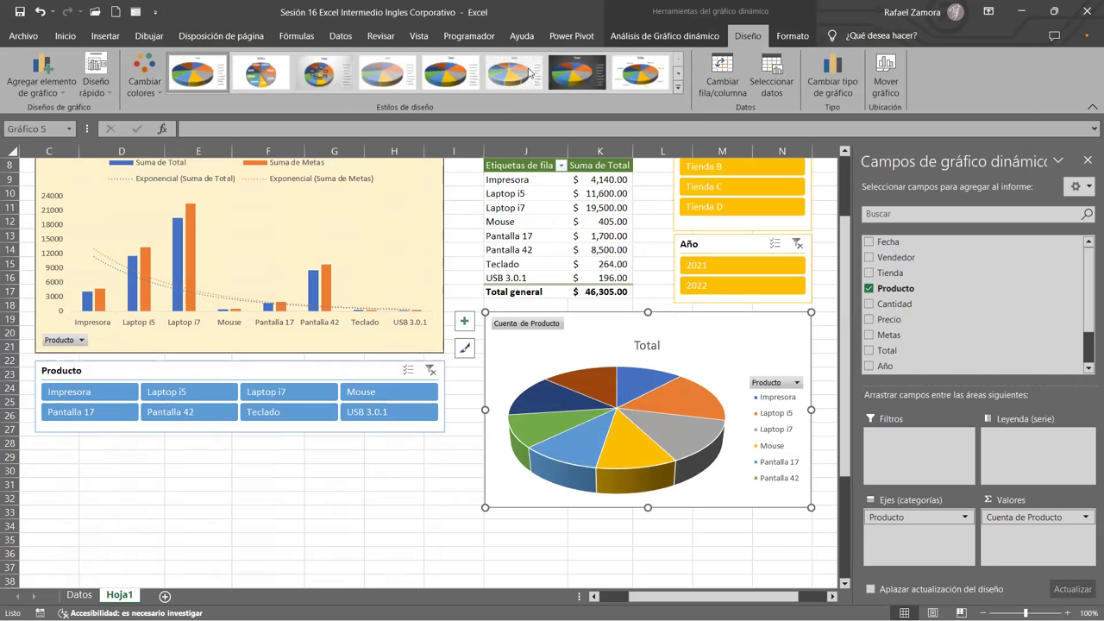
{"action": "left_click", "coordinate": [559, 78]}
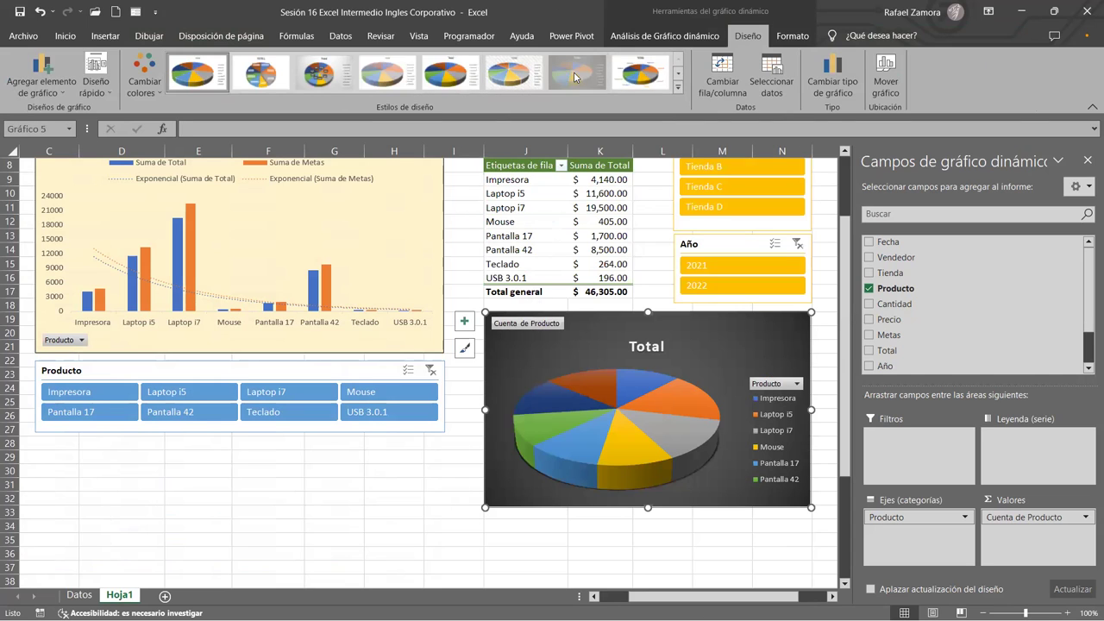
{"action": "left_click", "coordinate": [825, 387]}
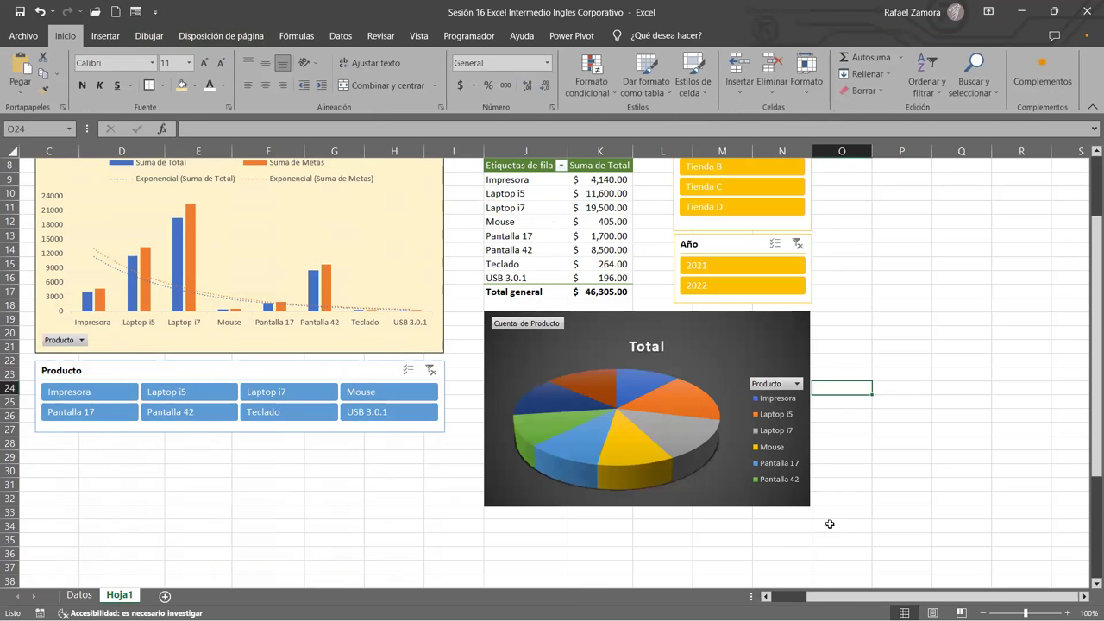
{"action": "scroll", "coordinate": [839, 532], "scroll_direction": "up", "scroll_amount": 1}
{"action": "scroll", "coordinate": [843, 539], "scroll_direction": "up", "scroll_amount": 2}
{"action": "scroll", "coordinate": [843, 539], "scroll_direction": "down", "scroll_amount": 3}
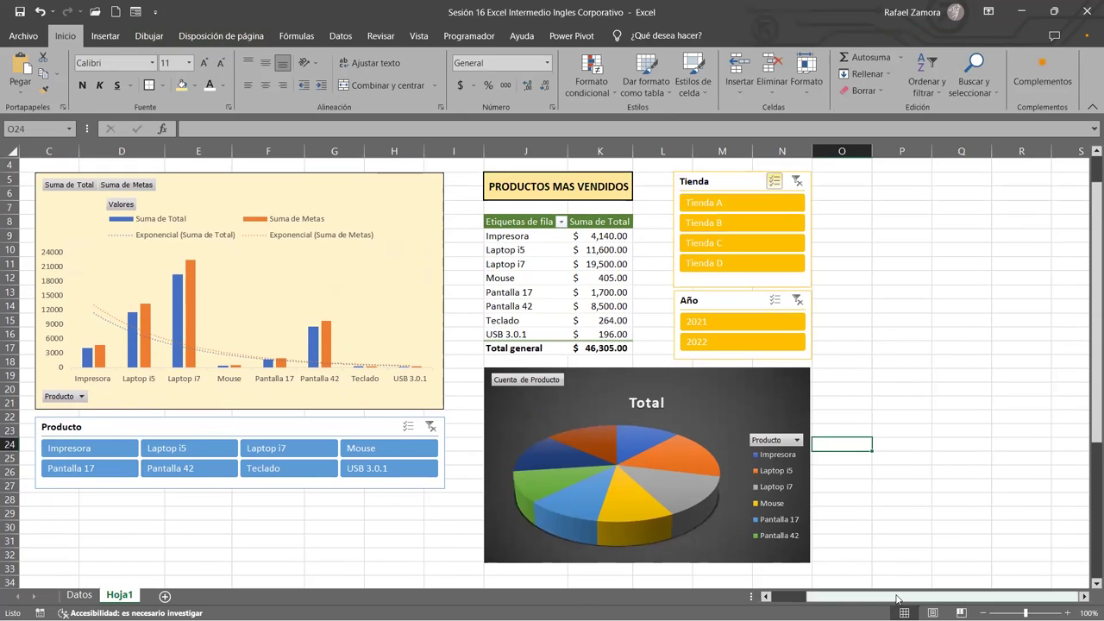
{"action": "left_click_drag", "start_coordinate": [897, 599], "coordinate": [862, 597]}
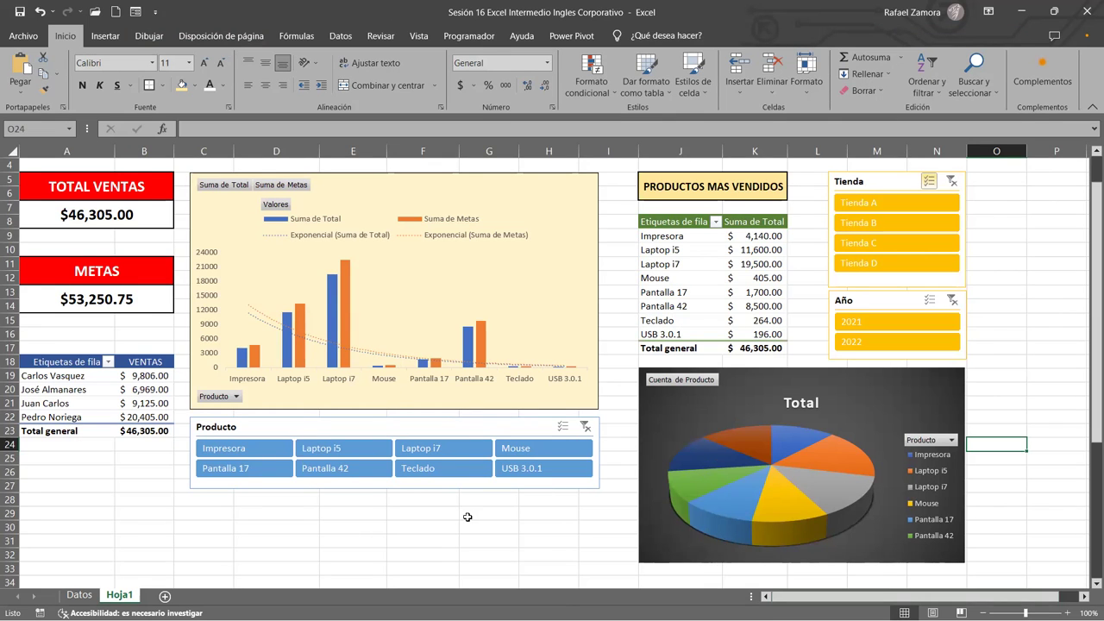
{"action": "scroll", "coordinate": [535, 466], "scroll_direction": "up", "scroll_amount": 1}
{"action": "scroll", "coordinate": [555, 452], "scroll_direction": "down", "scroll_amount": 1}
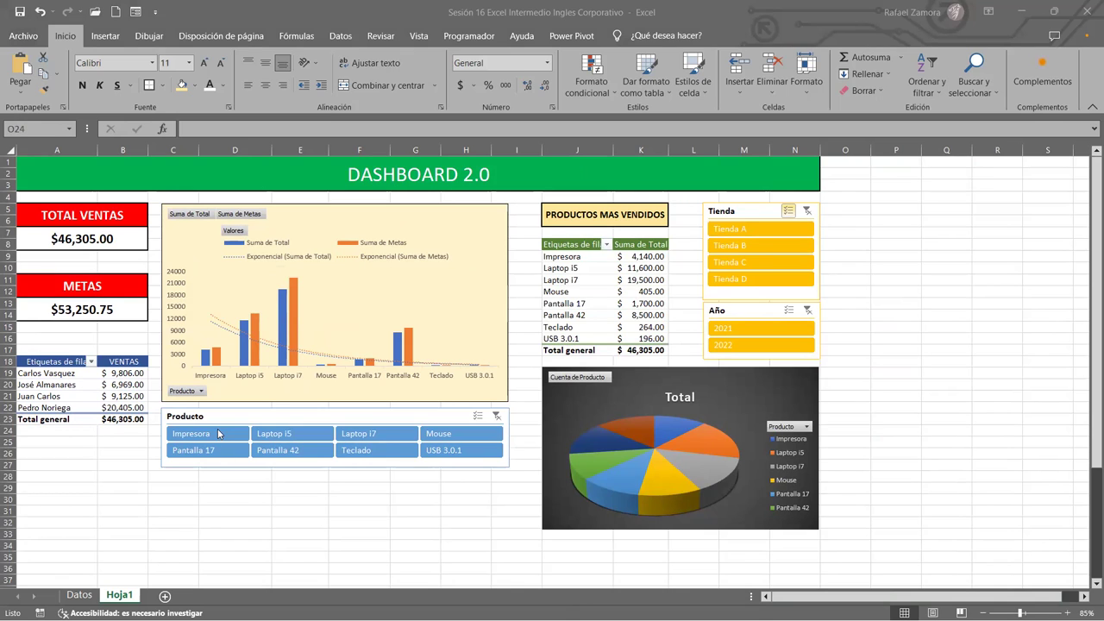
Try product filters in the Producto slicer, ending on Pantalla 42 ($8,500.00)
{"action": "left_click", "coordinate": [373, 433]}
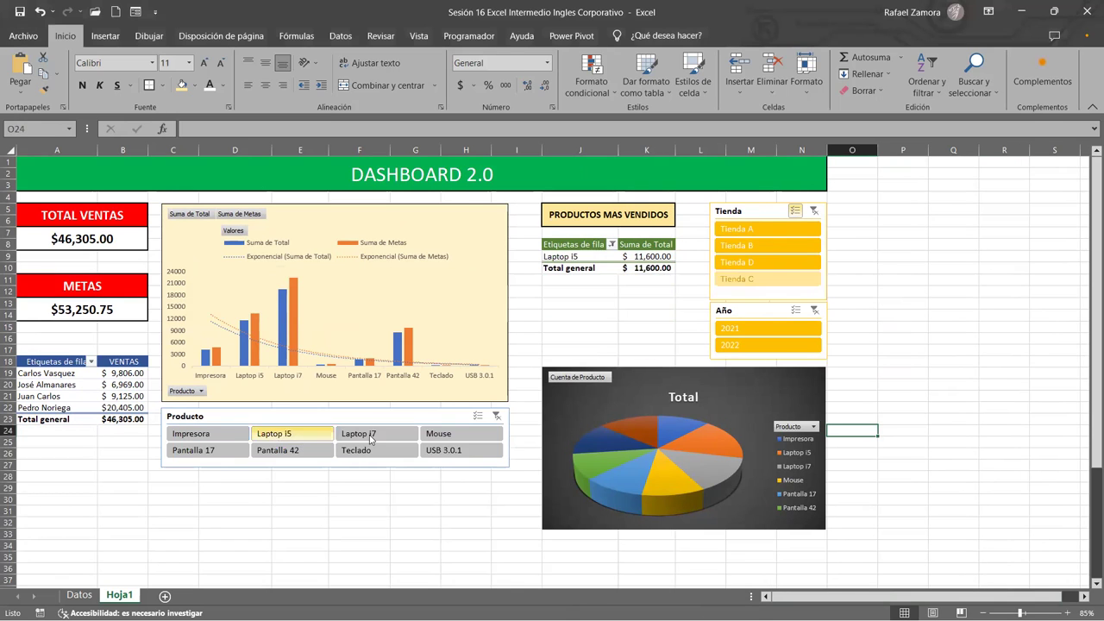
{"action": "left_click", "coordinate": [441, 449]}
{"action": "left_click", "coordinate": [295, 450]}
{"action": "left_click", "coordinate": [192, 450]}
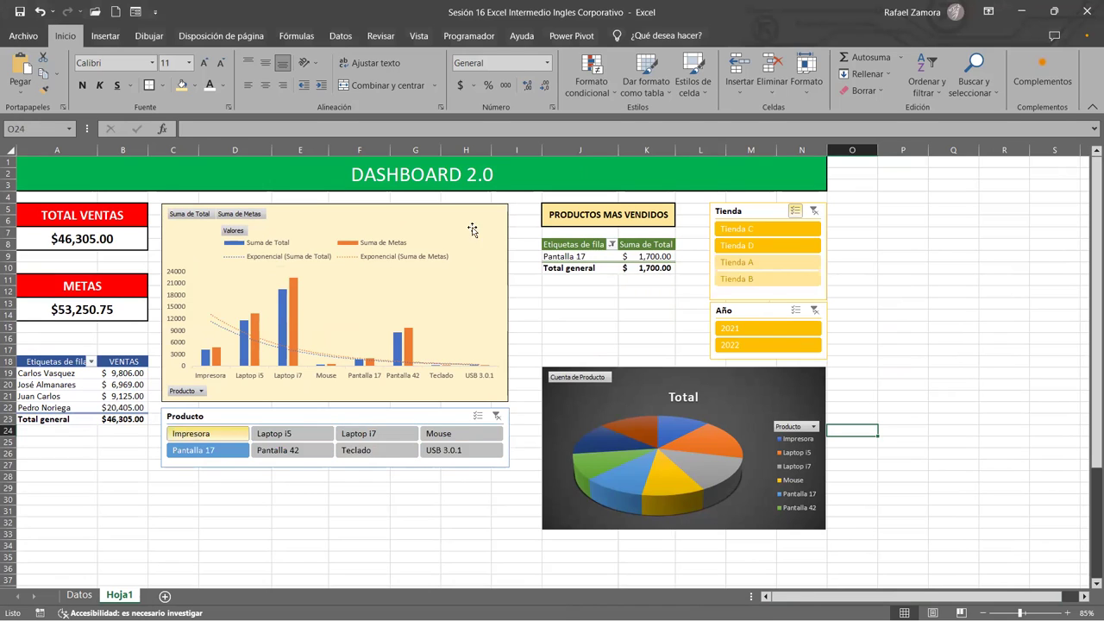
{"action": "left_click", "coordinate": [373, 434]}
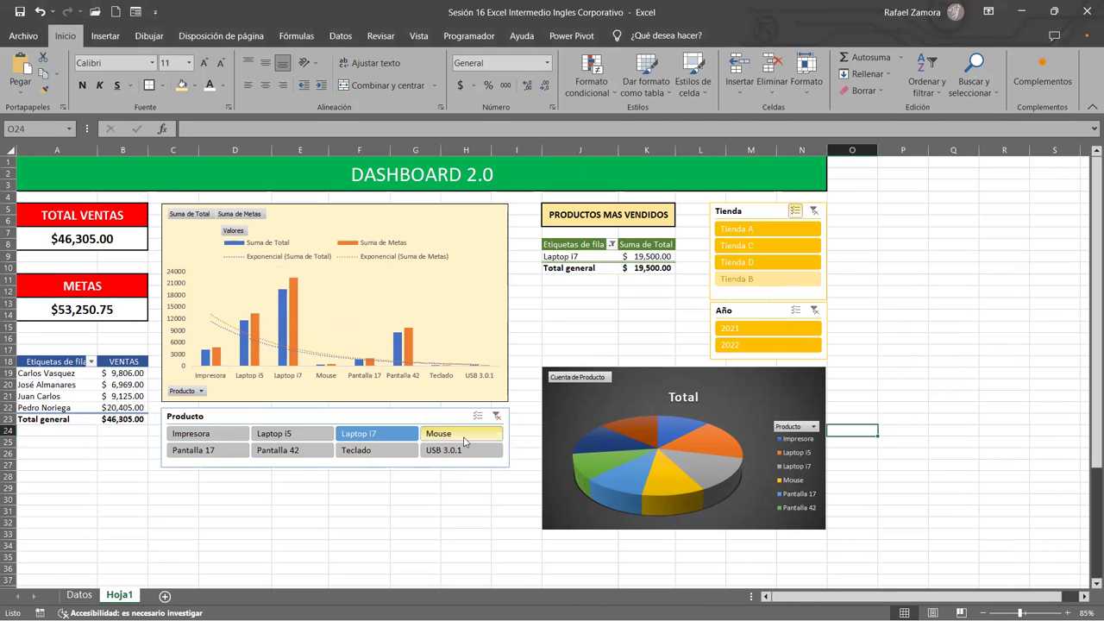
{"action": "left_click", "coordinate": [449, 433]}
{"action": "left_click", "coordinate": [441, 451]}
{"action": "left_click", "coordinate": [371, 450]}
{"action": "left_click", "coordinate": [285, 451]}
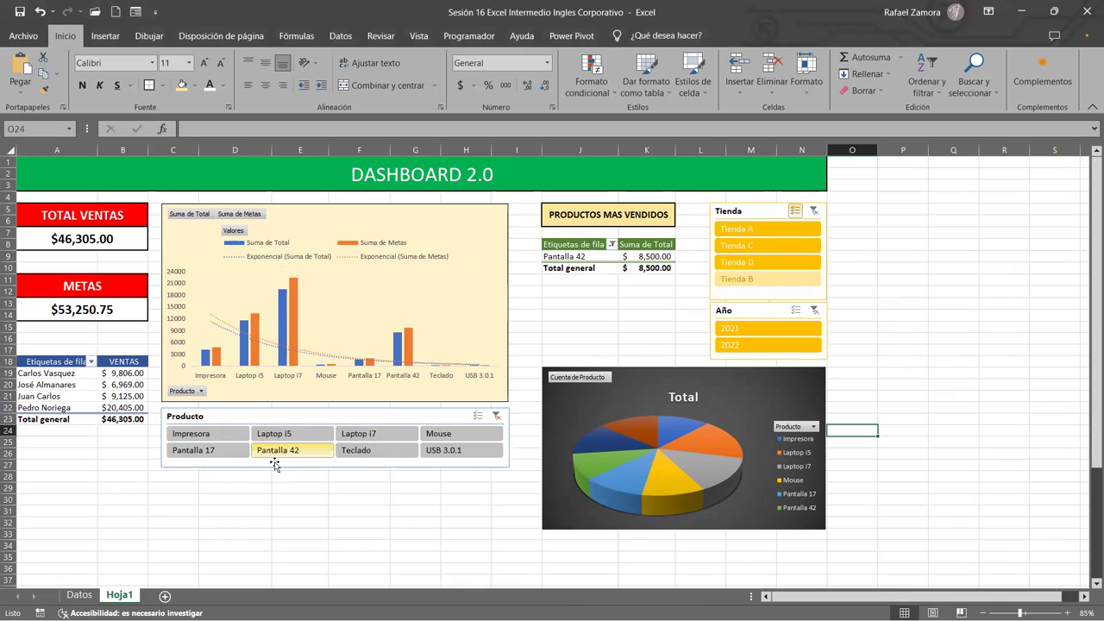
{"action": "left_click", "coordinate": [409, 422]}
{"action": "left_click", "coordinate": [746, 214]}
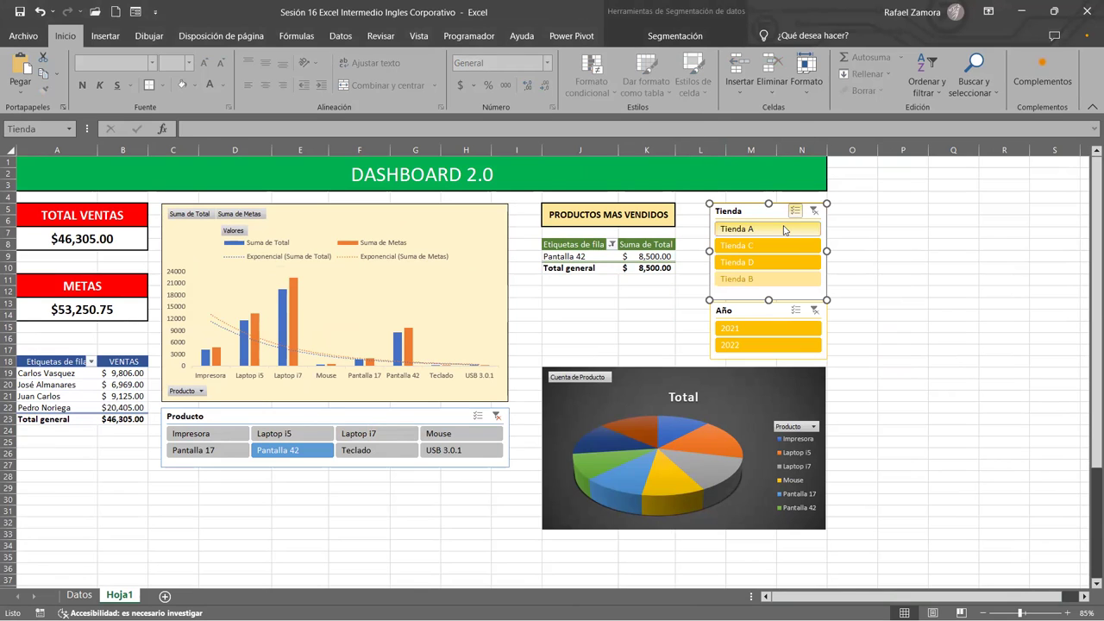
Connect the Tienda slicer to TablaDinámica10, 15, 11 and 12 through Report Connections
{"action": "left_click", "coordinate": [697, 36]}
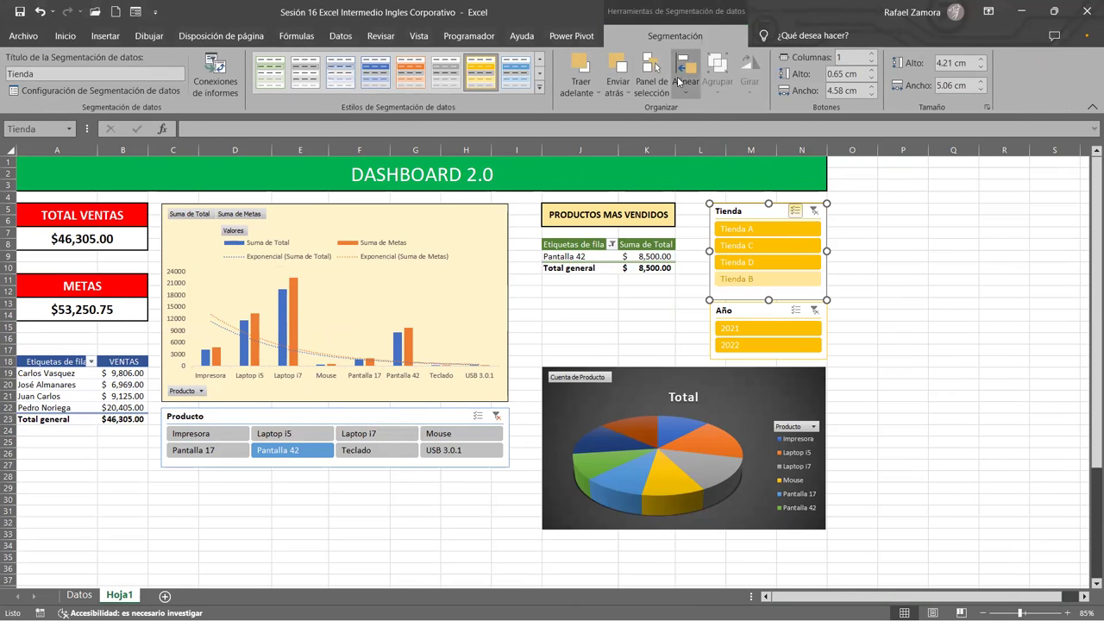
{"action": "left_click", "coordinate": [217, 96]}
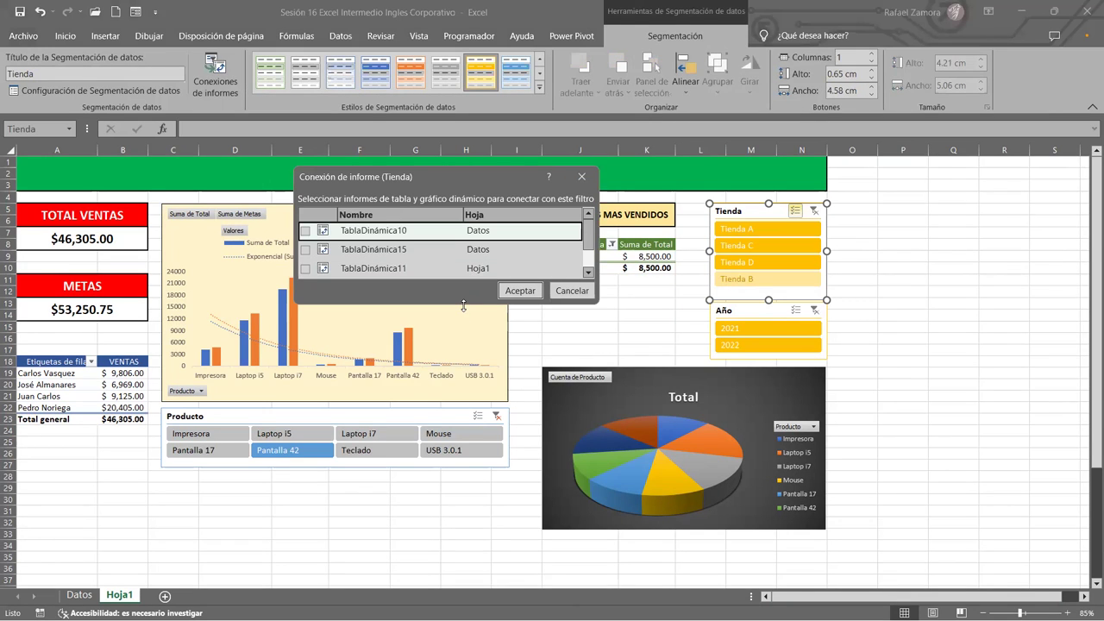
{"action": "left_click_drag", "start_coordinate": [463, 305], "coordinate": [463, 446]}
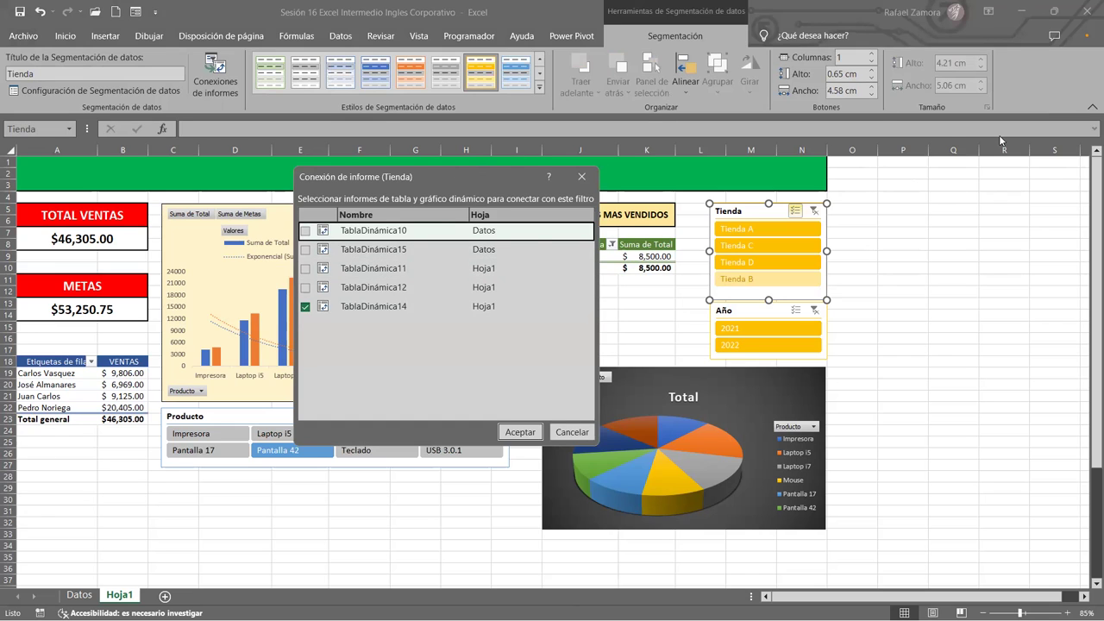
{"action": "left_click_drag", "start_coordinate": [999, 135], "coordinate": [999, 137]}
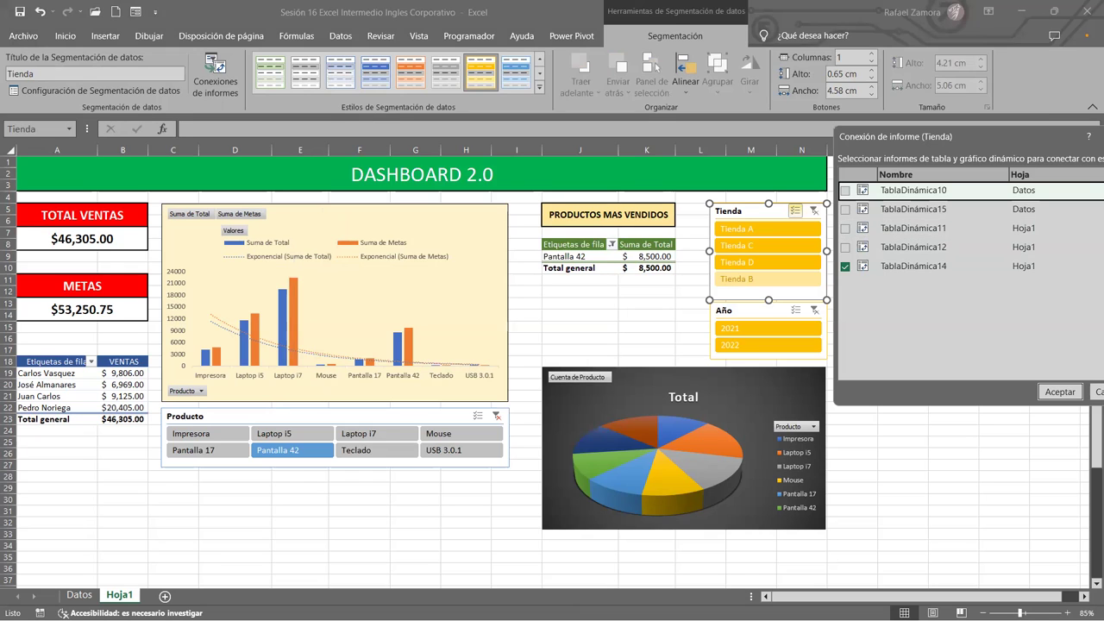
{"action": "left_click", "coordinate": [845, 190]}
{"action": "left_click", "coordinate": [845, 209]}
{"action": "left_click", "coordinate": [845, 227]}
{"action": "left_click", "coordinate": [845, 246]}
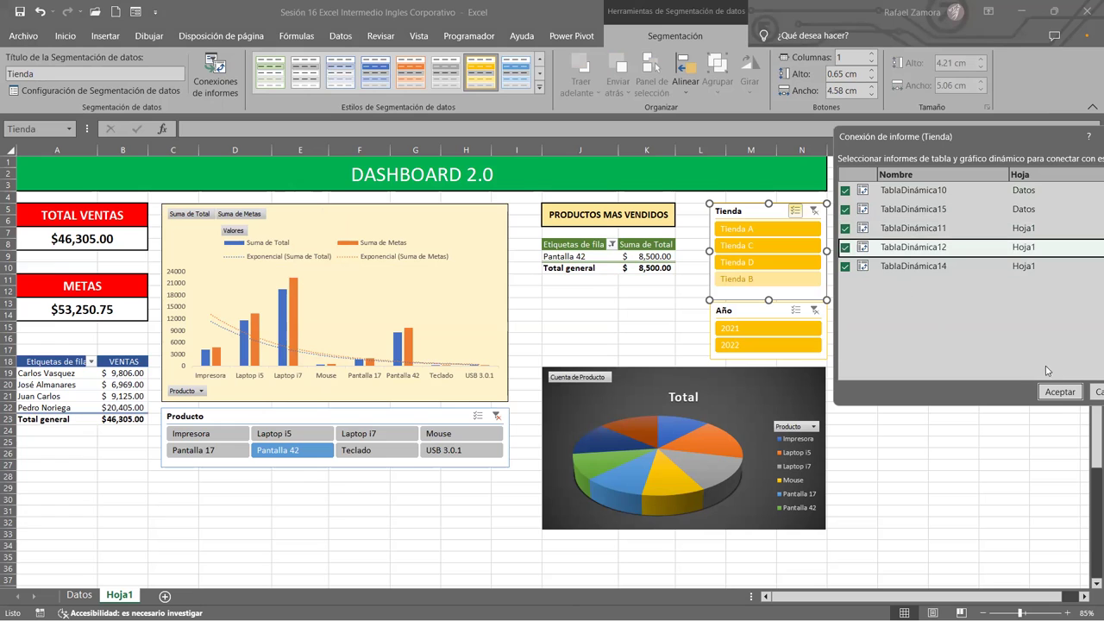
{"action": "left_click", "coordinate": [1060, 392]}
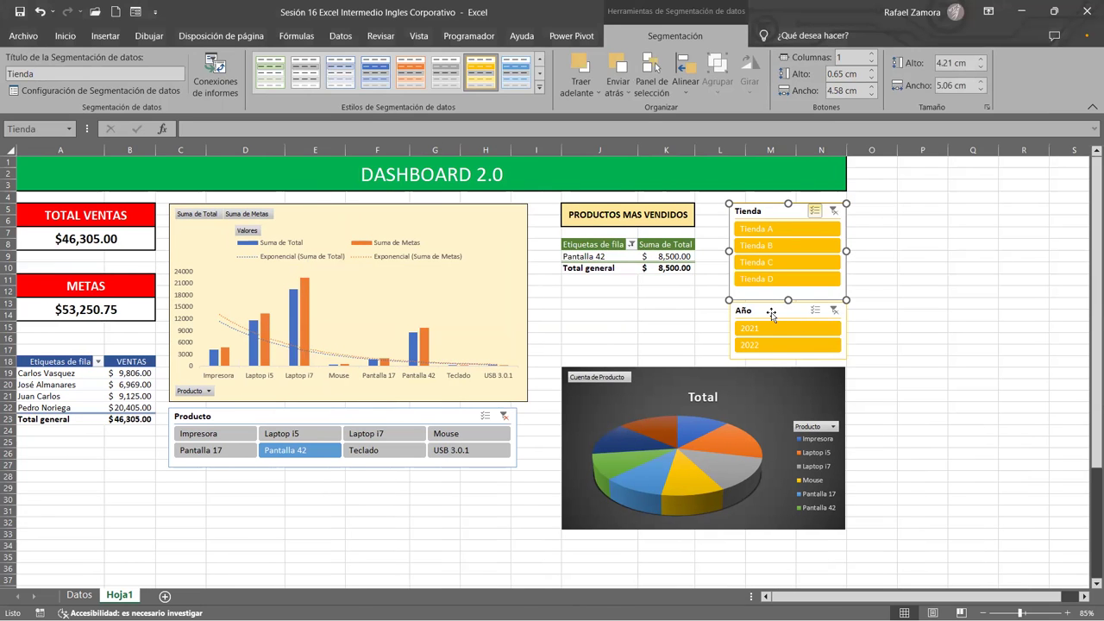
Connect the Año slicer to TablaDinámica10, 15, 11 and 12
{"action": "left_click", "coordinate": [771, 312]}
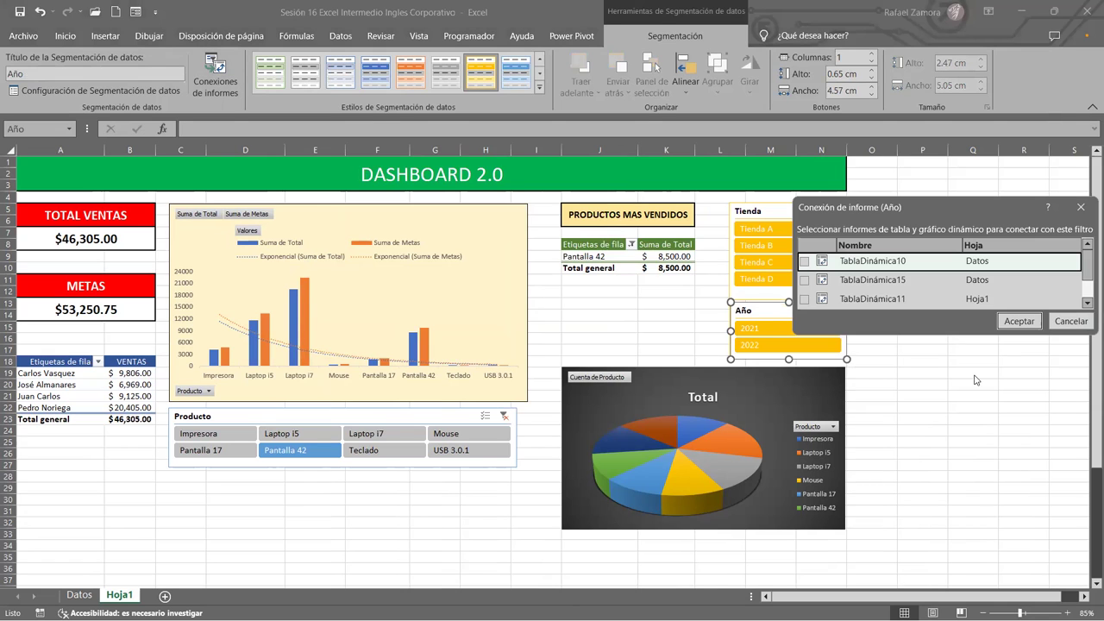
{"action": "left_click", "coordinate": [804, 261]}
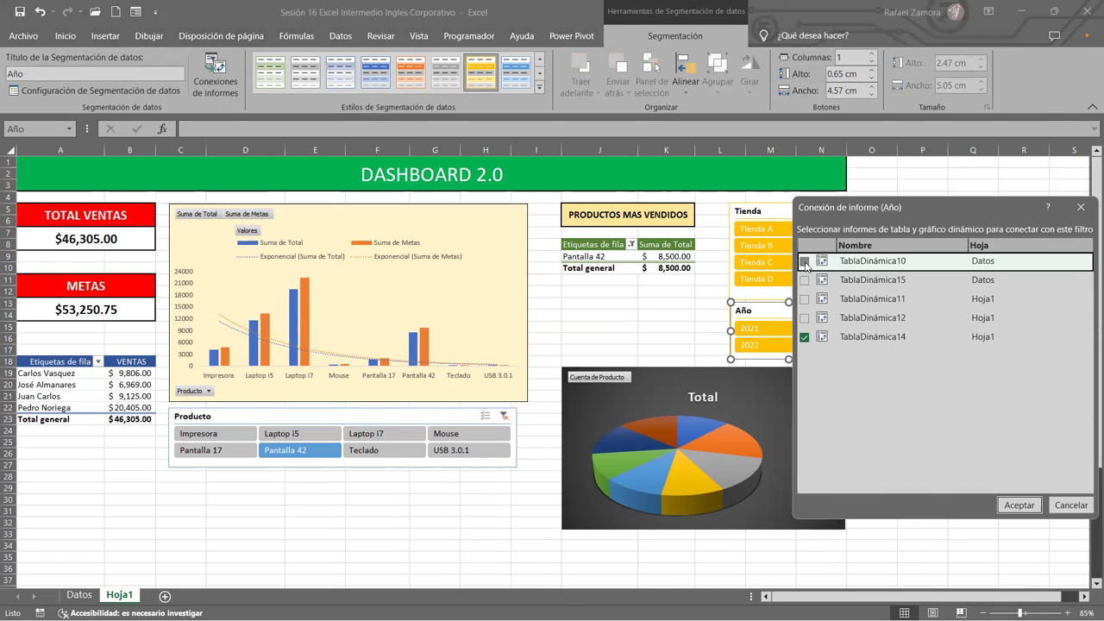
{"action": "left_click", "coordinate": [803, 280]}
{"action": "left_click", "coordinate": [804, 299]}
{"action": "left_click", "coordinate": [804, 318]}
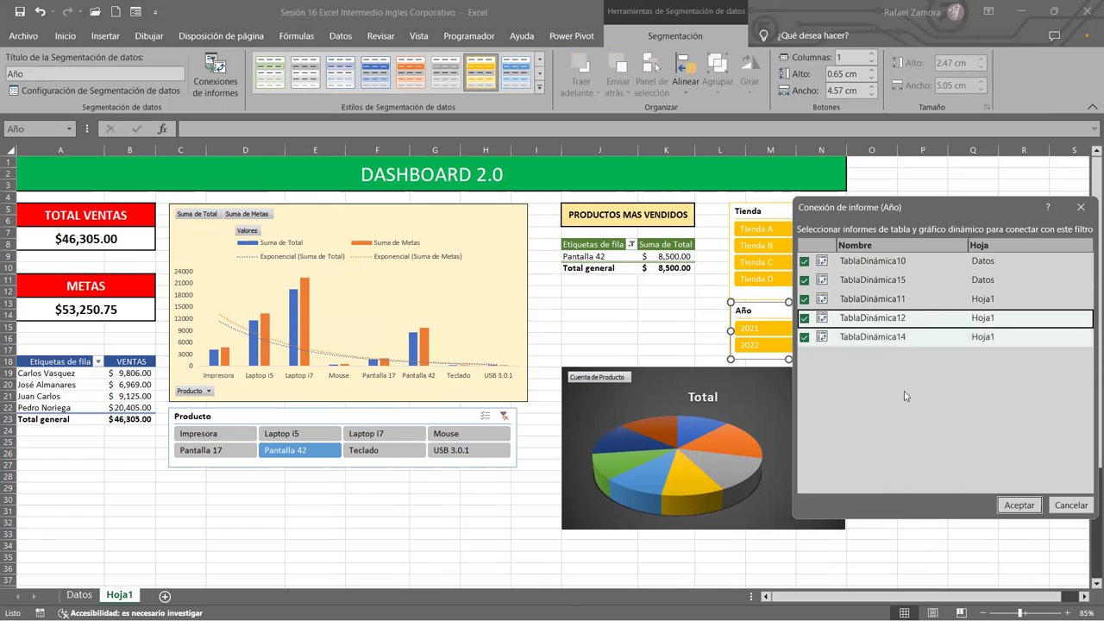
{"action": "left_click", "coordinate": [1019, 504]}
Connect the Producto slicer to TablaDinámica10, 15, 11 and 12
{"action": "left_click", "coordinate": [406, 414]}
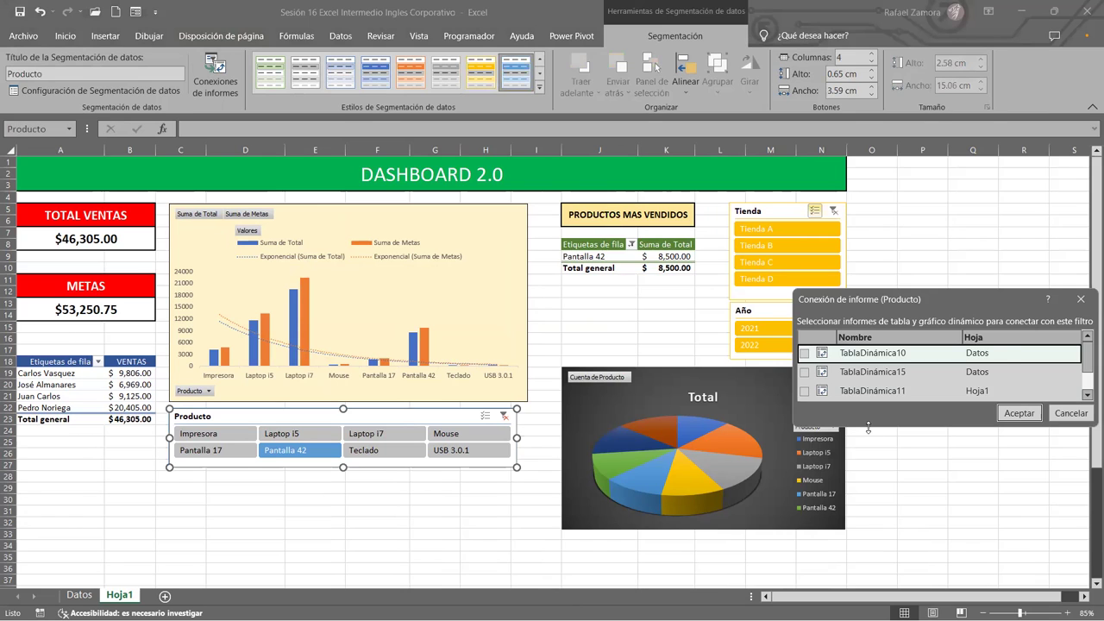
{"action": "left_click_drag", "start_coordinate": [867, 428], "coordinate": [867, 552]}
{"action": "left_click", "coordinate": [804, 428]}
{"action": "left_click", "coordinate": [804, 410]}
{"action": "left_click", "coordinate": [804, 391]}
{"action": "left_click", "coordinate": [804, 372]}
{"action": "left_click", "coordinate": [803, 353]}
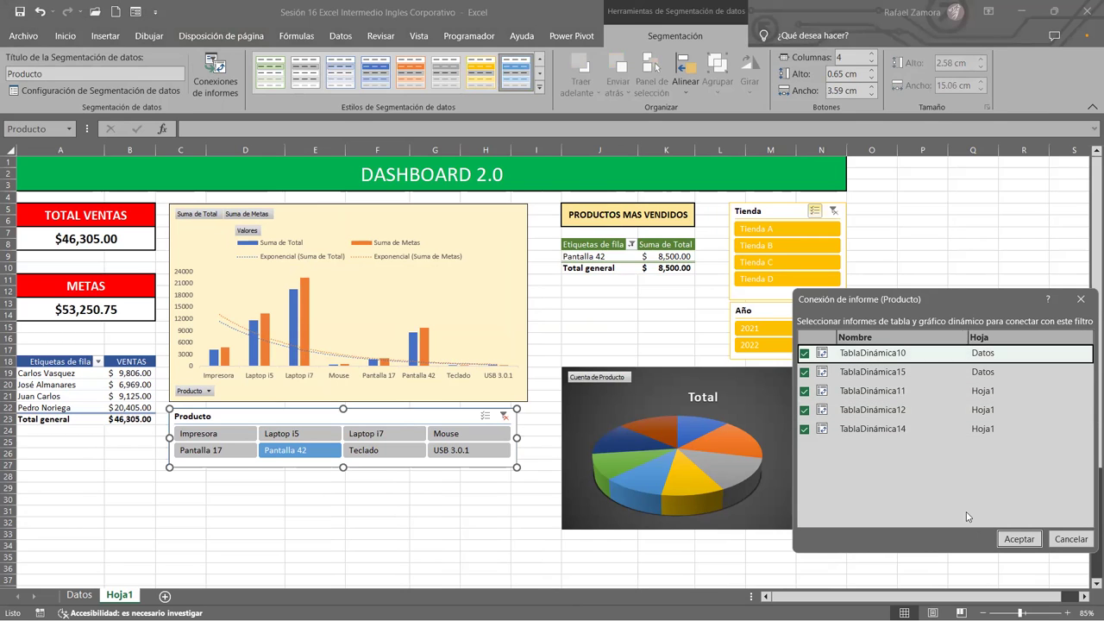
{"action": "left_click", "coordinate": [1019, 538]}
{"action": "left_click", "coordinate": [918, 499]}
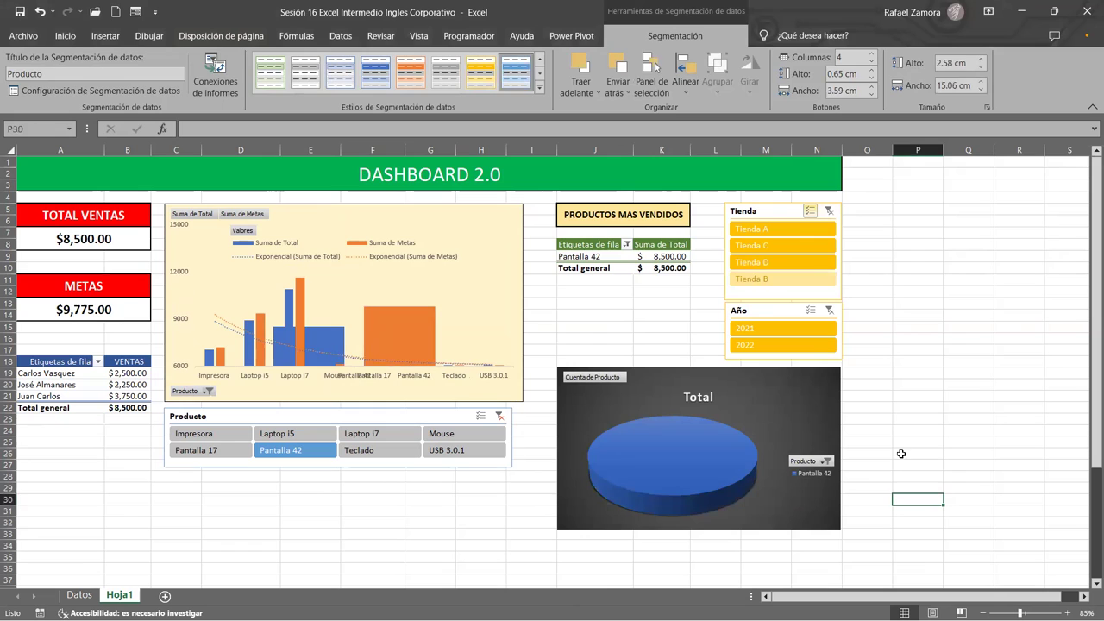
Clear the Producto filter, then select Impresora, Pantalla 42 and Laptop i7
{"action": "left_click", "coordinate": [829, 214]}
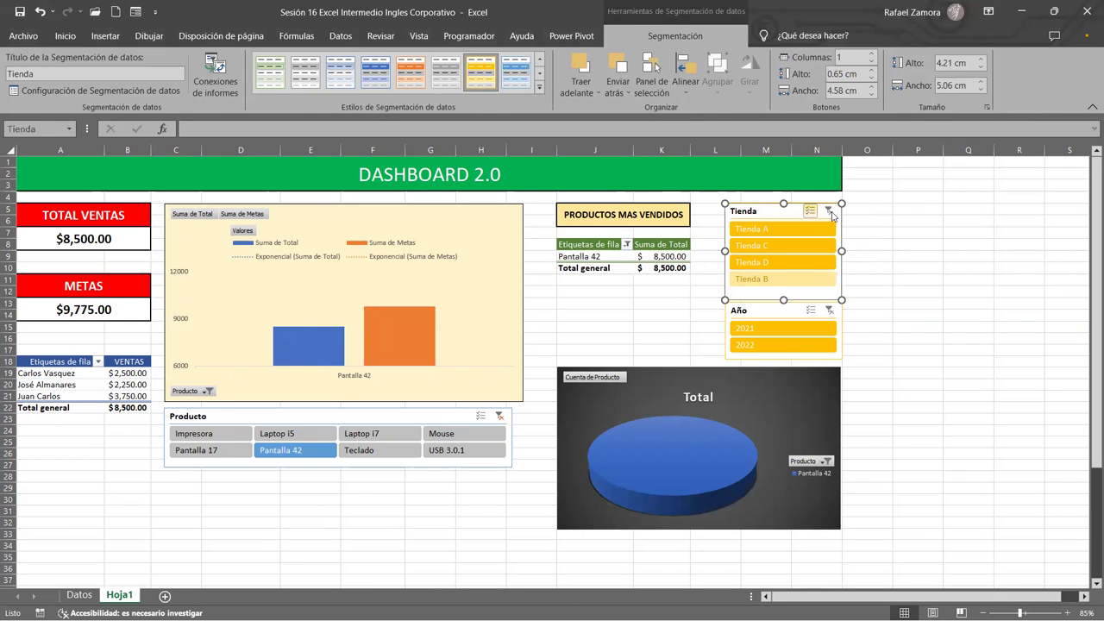
{"action": "left_click", "coordinate": [829, 316]}
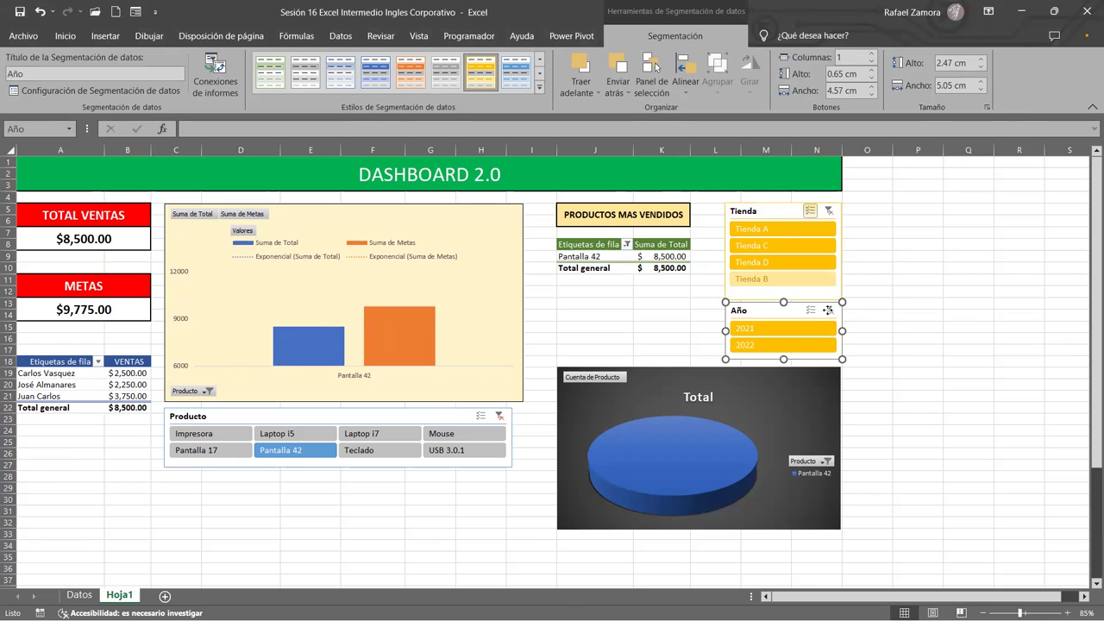
{"action": "left_click", "coordinate": [499, 418]}
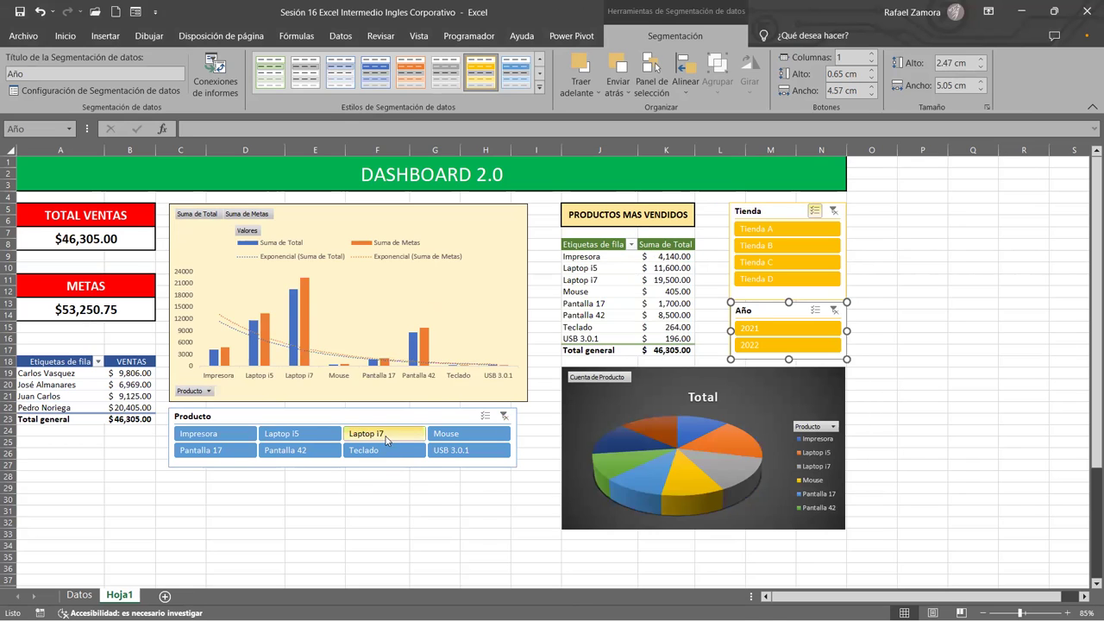
{"action": "left_click", "coordinate": [230, 436]}
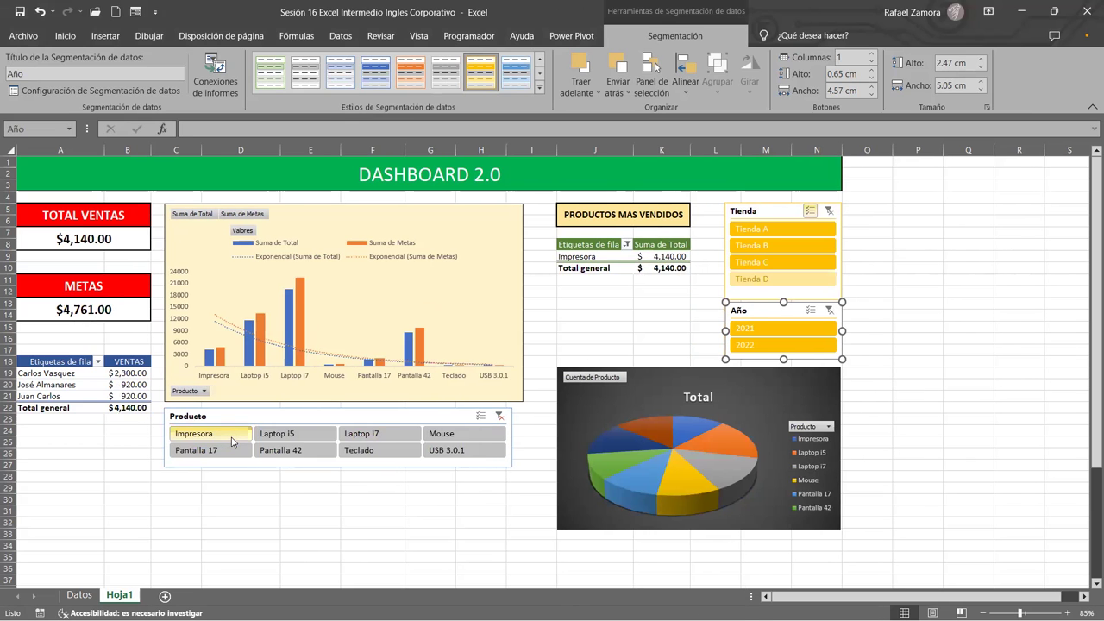
{"action": "left_click", "coordinate": [309, 447], "text": "ctrl"}
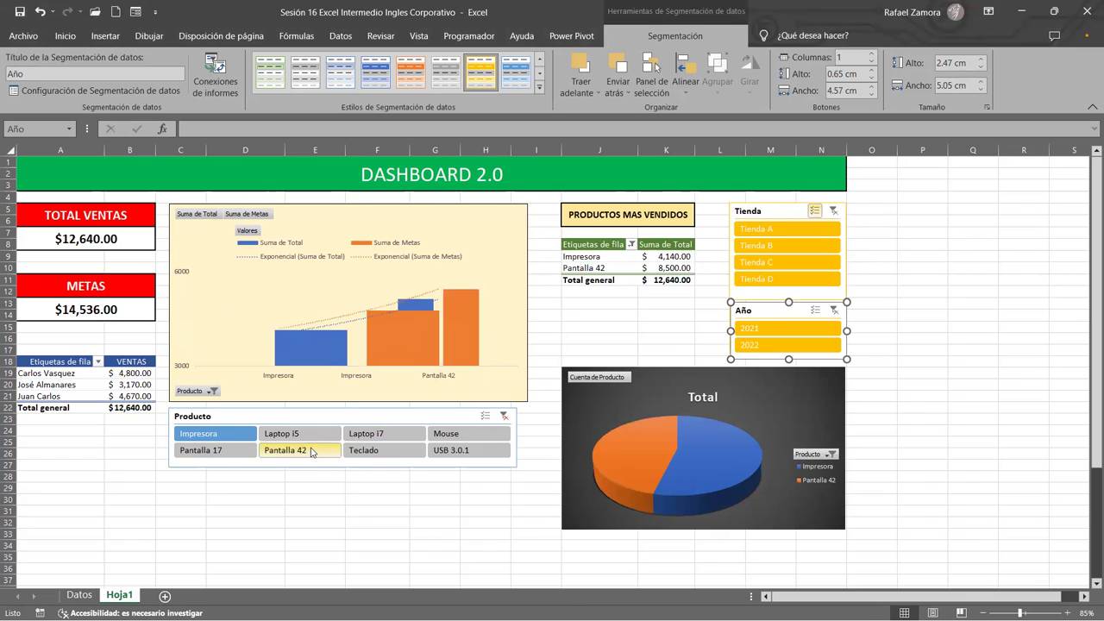
{"action": "left_click", "coordinate": [399, 436], "text": "ctrl"}
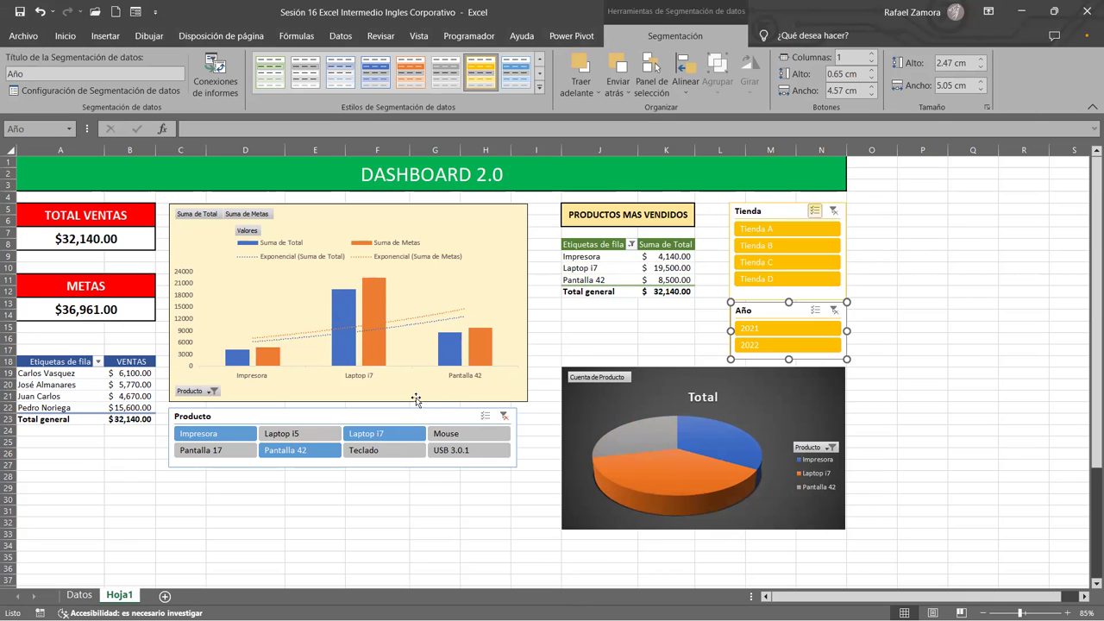
Limit the dashboard to year 2021 and Tienda C only
{"action": "left_click", "coordinate": [792, 329]}
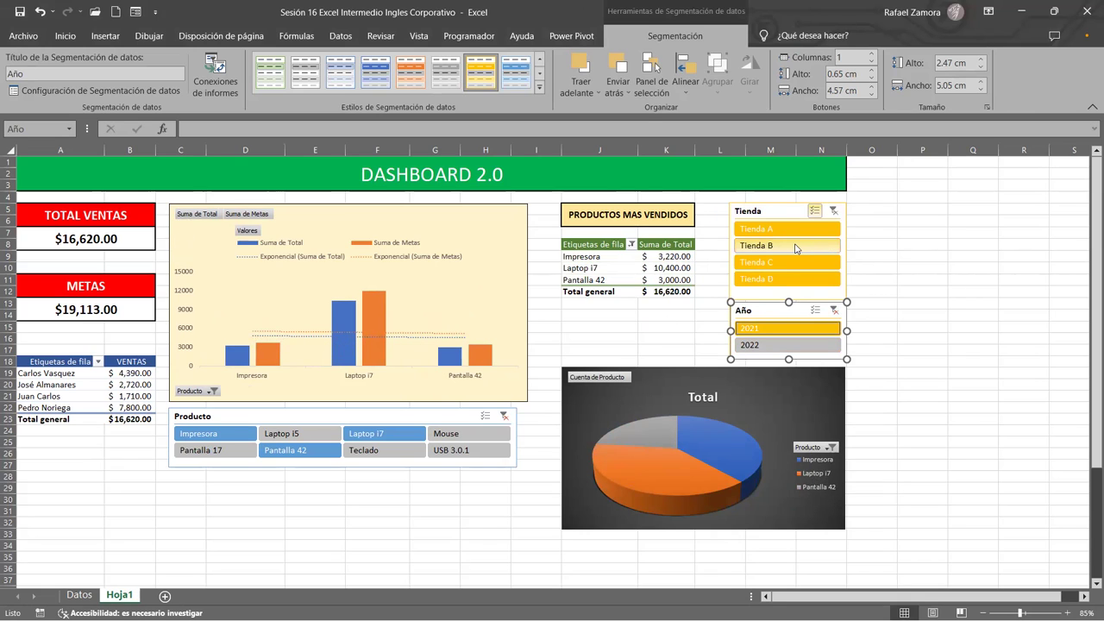
{"action": "left_click", "coordinate": [795, 246]}
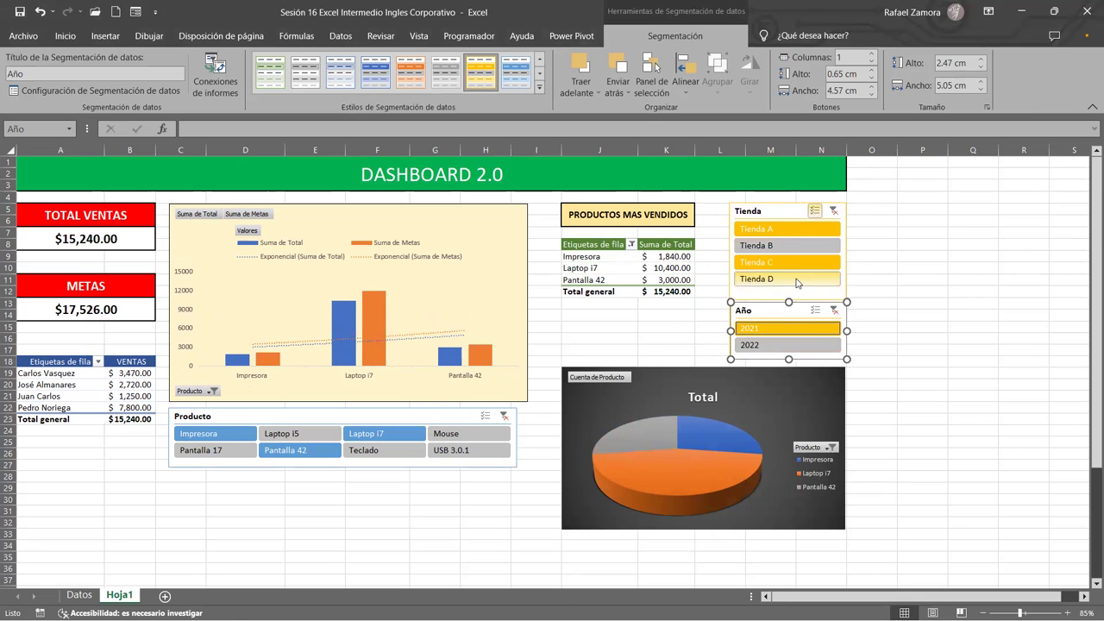
{"action": "left_click", "coordinate": [796, 281]}
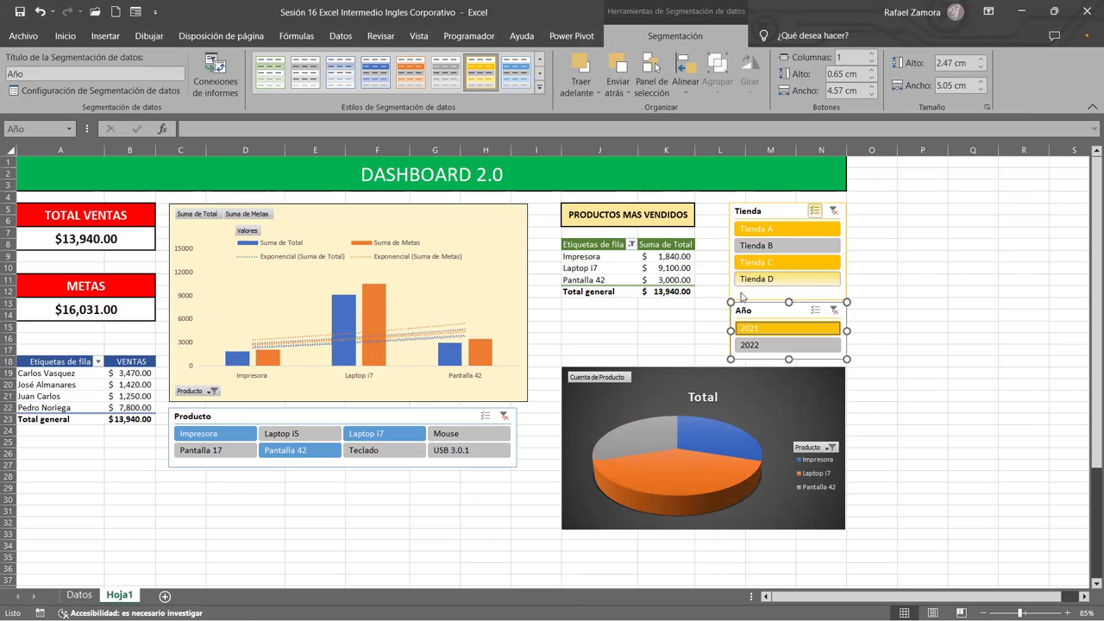
{"action": "left_click", "coordinate": [781, 231]}
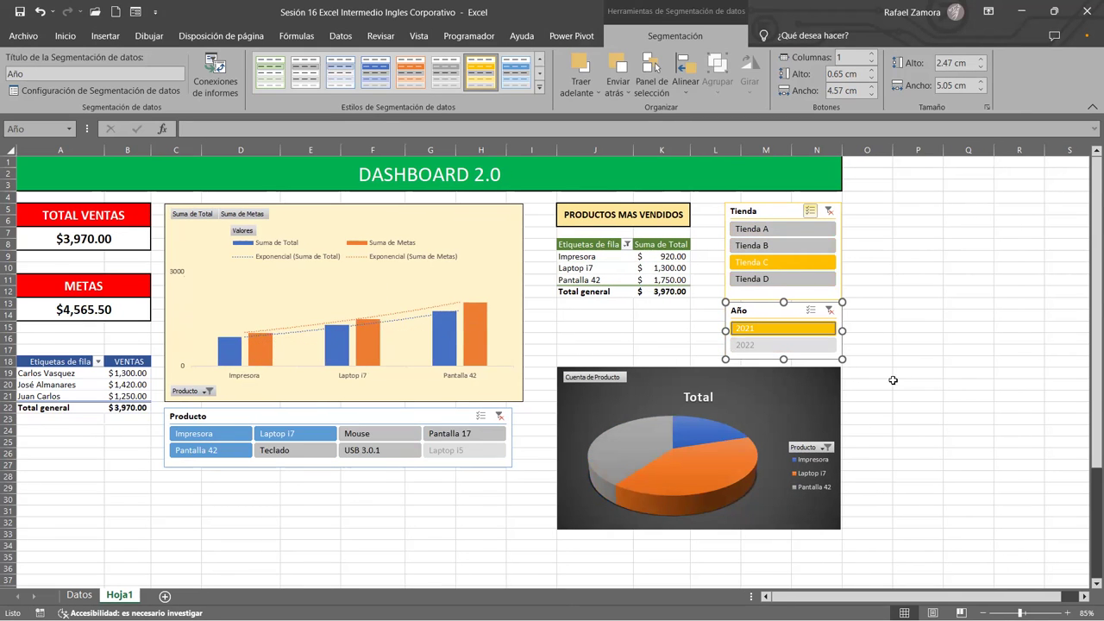
Filter products to USB 3.0.1, Impresora, Pantalla 17 and Laptop i7, totalling $3,749.00
{"action": "left_click", "coordinate": [360, 447]}
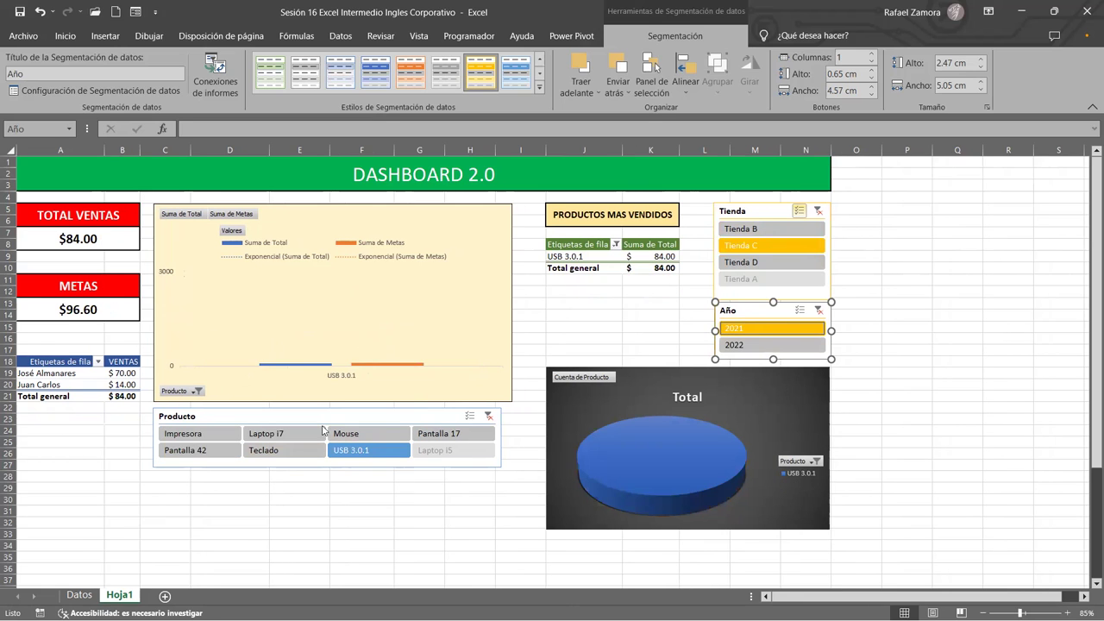
{"action": "left_click", "coordinate": [216, 436], "text": "ctrl"}
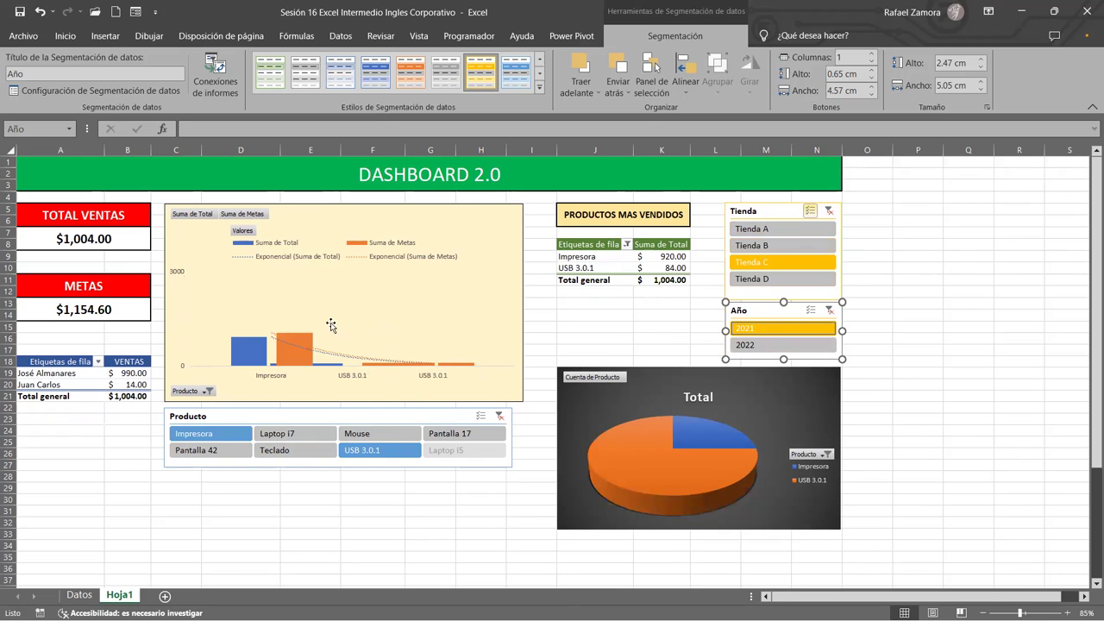
{"action": "left_click", "coordinate": [450, 432], "text": "ctrl"}
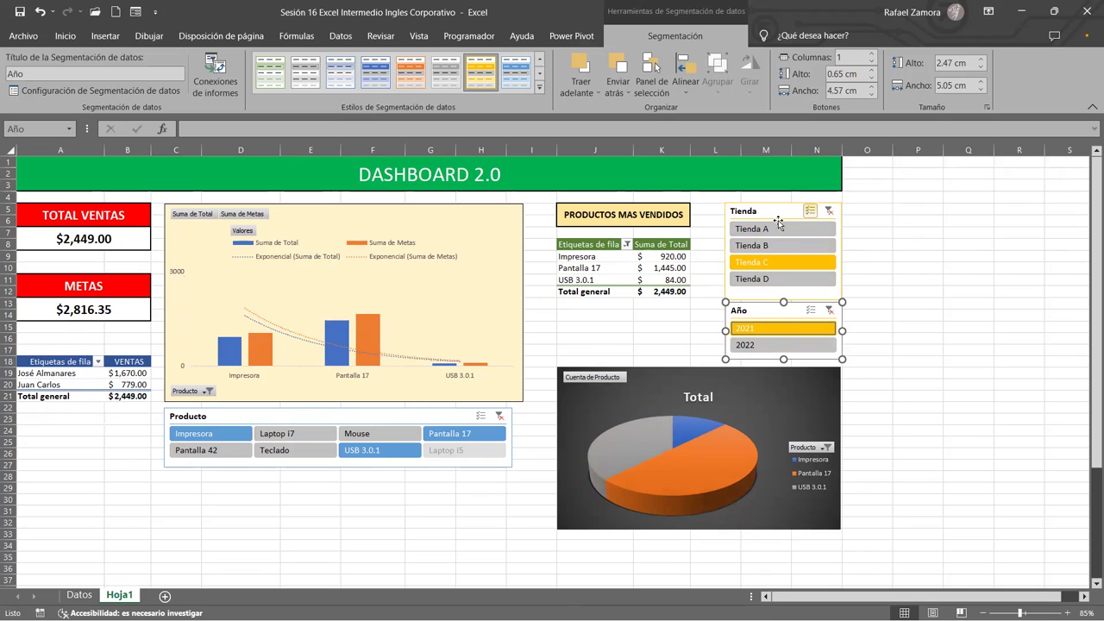
{"action": "left_click", "coordinate": [293, 434]}
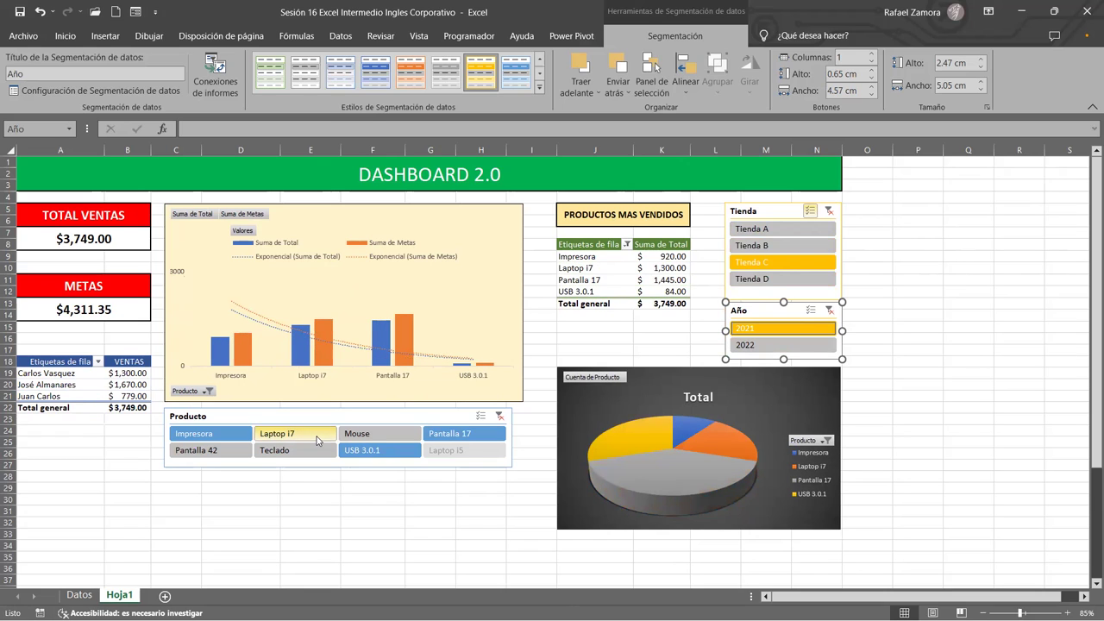
{"action": "left_click", "coordinate": [485, 508]}
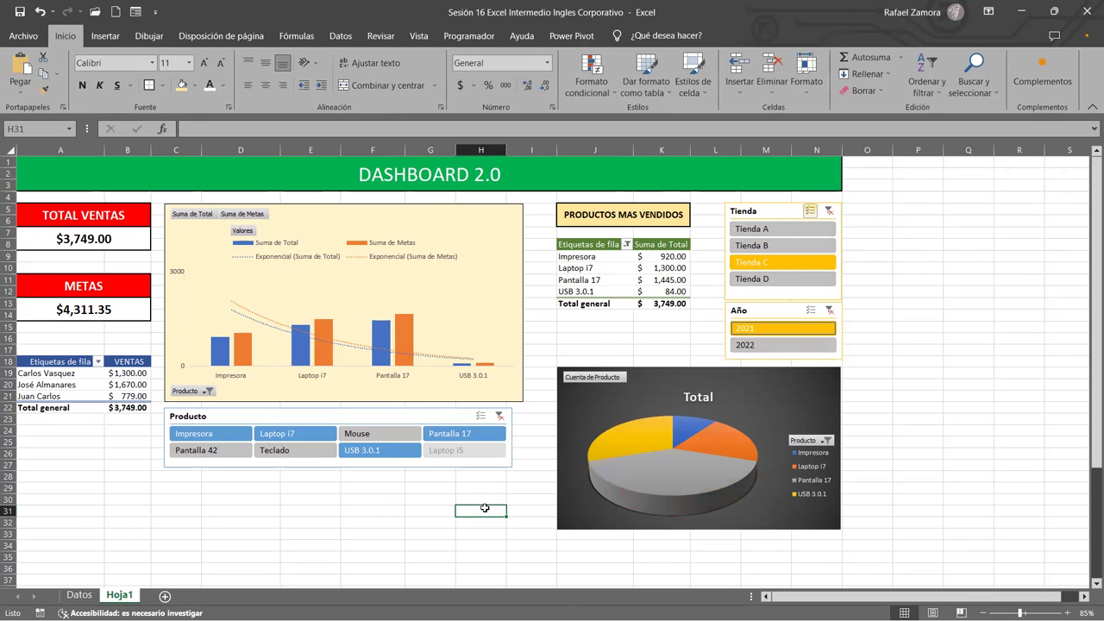
{"action": "left_click", "coordinate": [762, 215]}
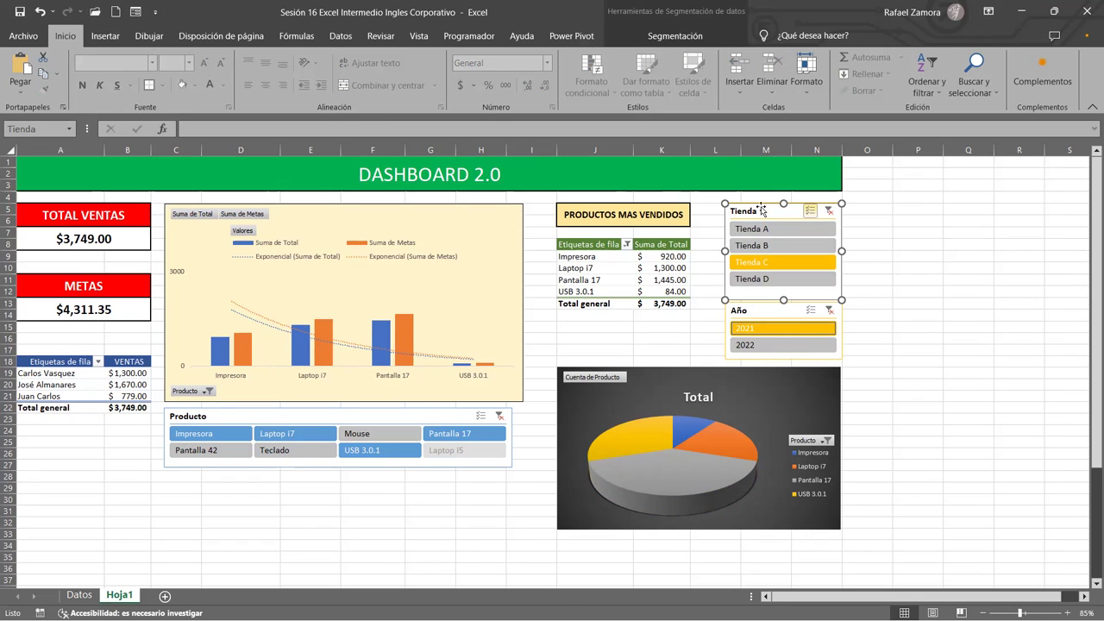
{"action": "left_click", "coordinate": [694, 39]}
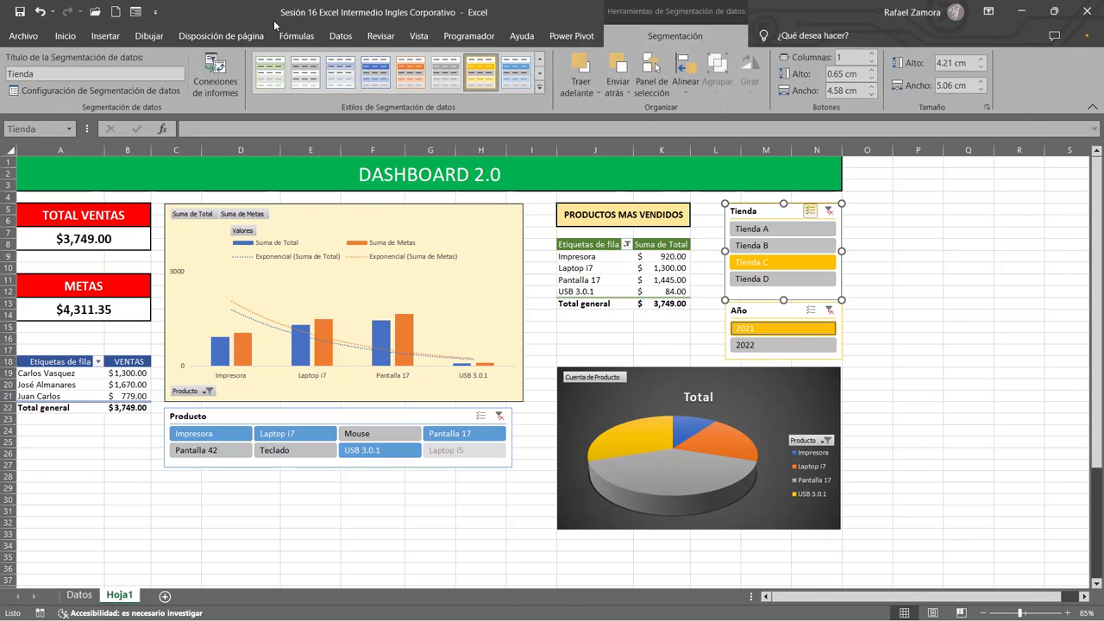
{"action": "left_click", "coordinate": [222, 86]}
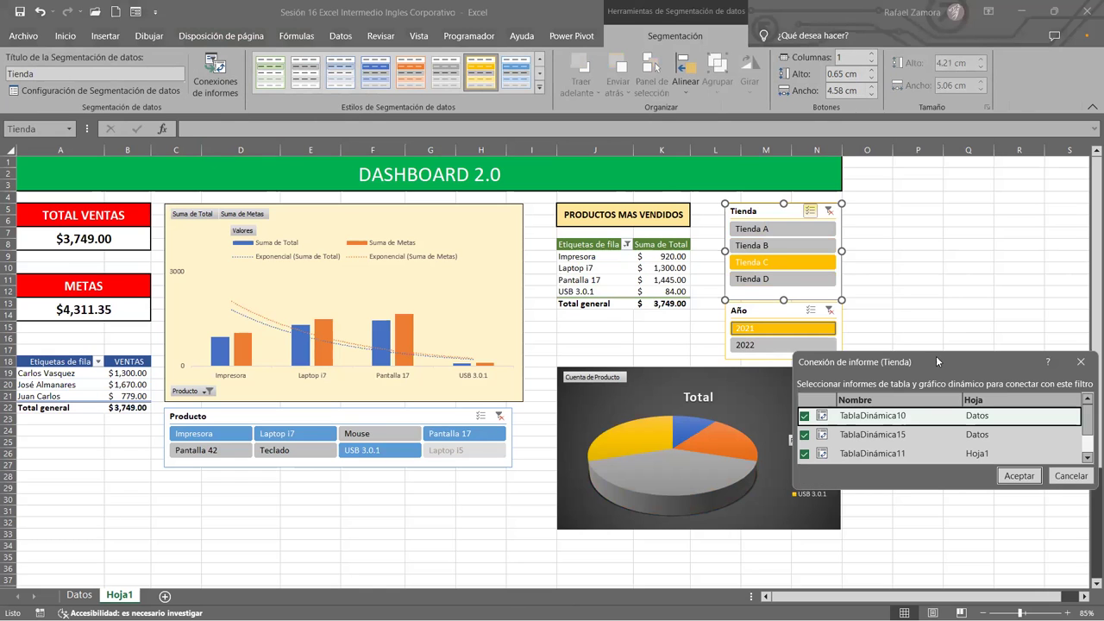
{"action": "left_click_drag", "start_coordinate": [937, 360], "coordinate": [870, 118]}
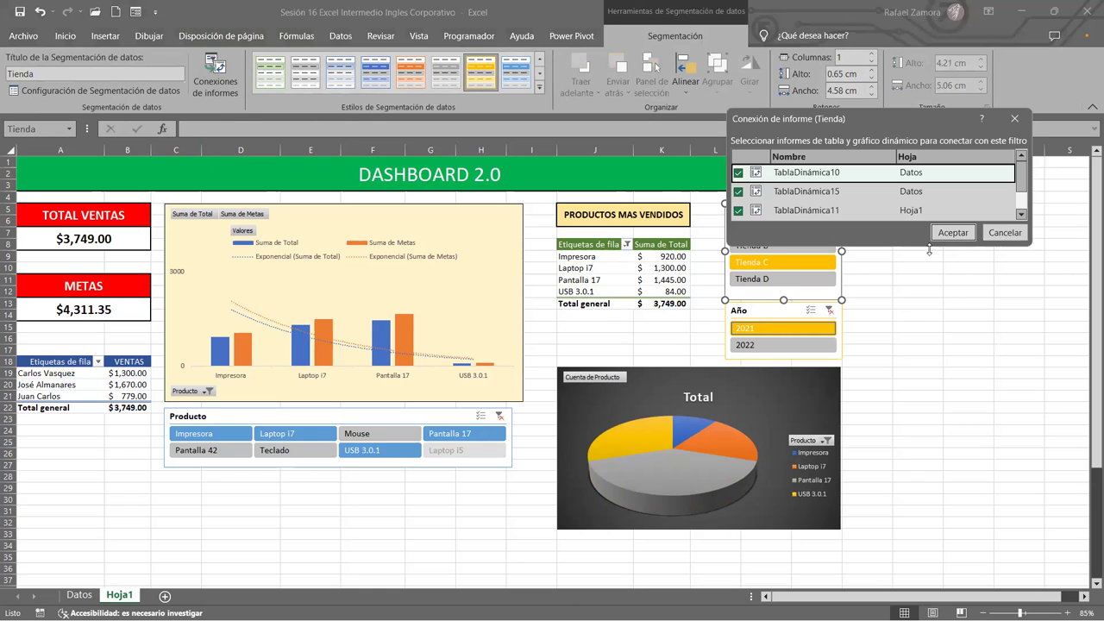
{"action": "left_click_drag", "start_coordinate": [929, 249], "coordinate": [941, 441]}
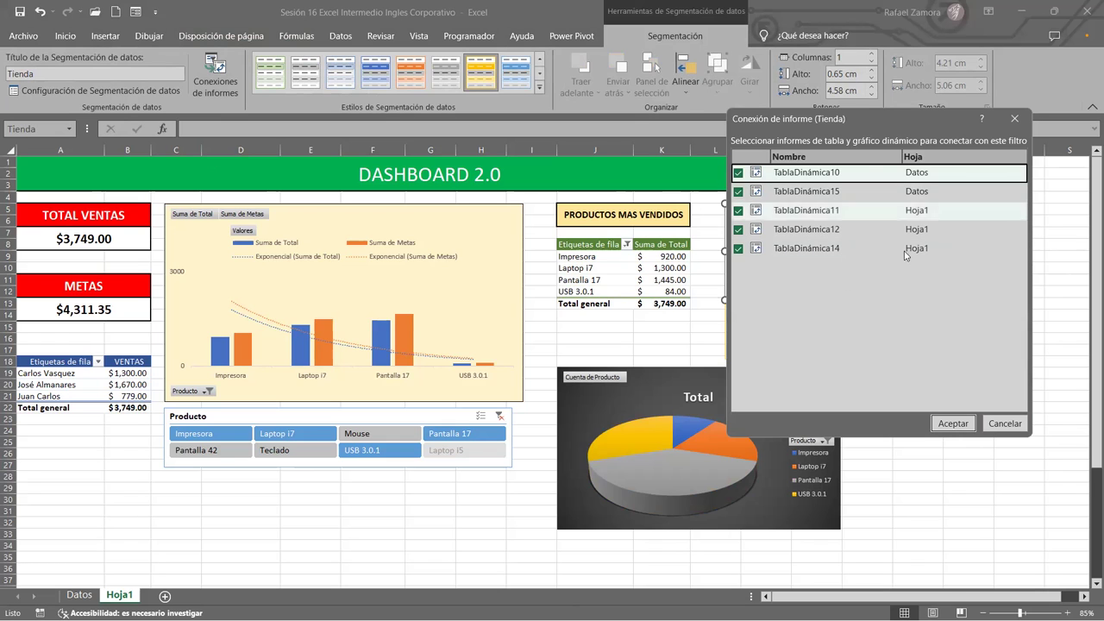
{"action": "left_click", "coordinate": [1023, 423]}
{"action": "left_click", "coordinate": [959, 453]}
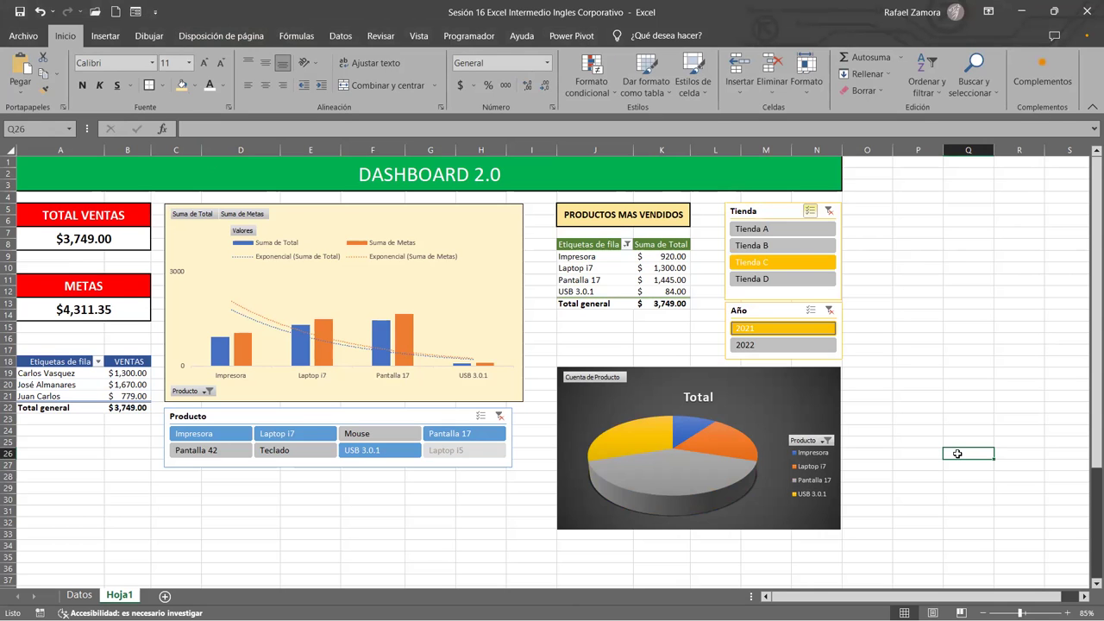
{"action": "scroll", "coordinate": [934, 457], "scroll_direction": "down", "scroll_amount": 5}
{"action": "scroll", "coordinate": [934, 457], "scroll_direction": "down", "scroll_amount": 3}
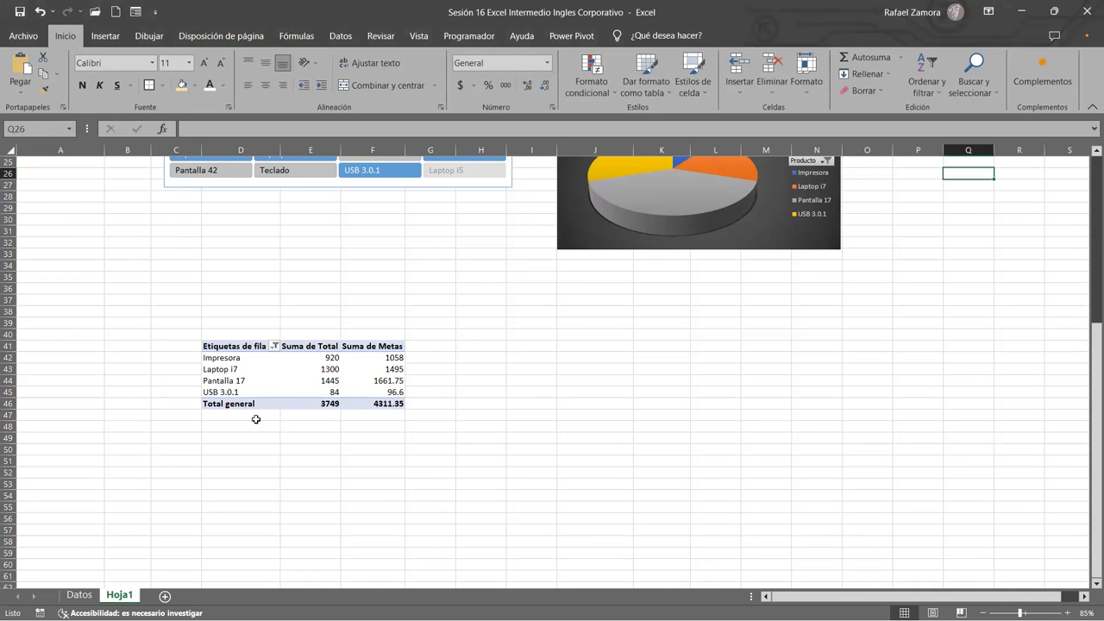
{"action": "scroll", "coordinate": [353, 389], "scroll_direction": "up", "scroll_amount": 4}
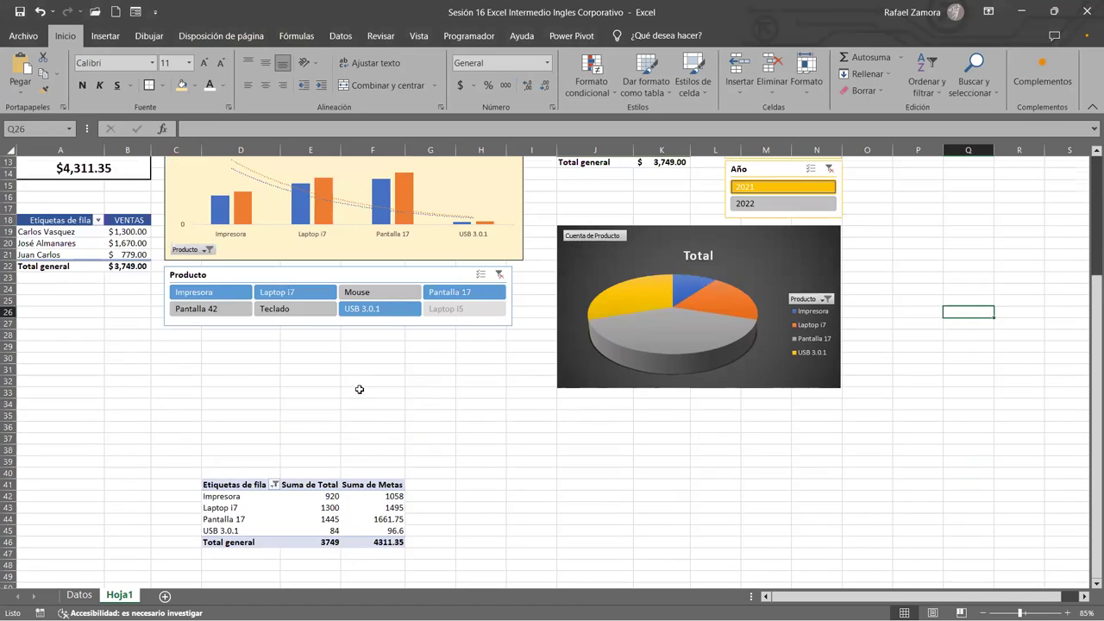
{"action": "scroll", "coordinate": [359, 389], "scroll_direction": "up", "scroll_amount": 4}
{"action": "left_click", "coordinate": [78, 595]}
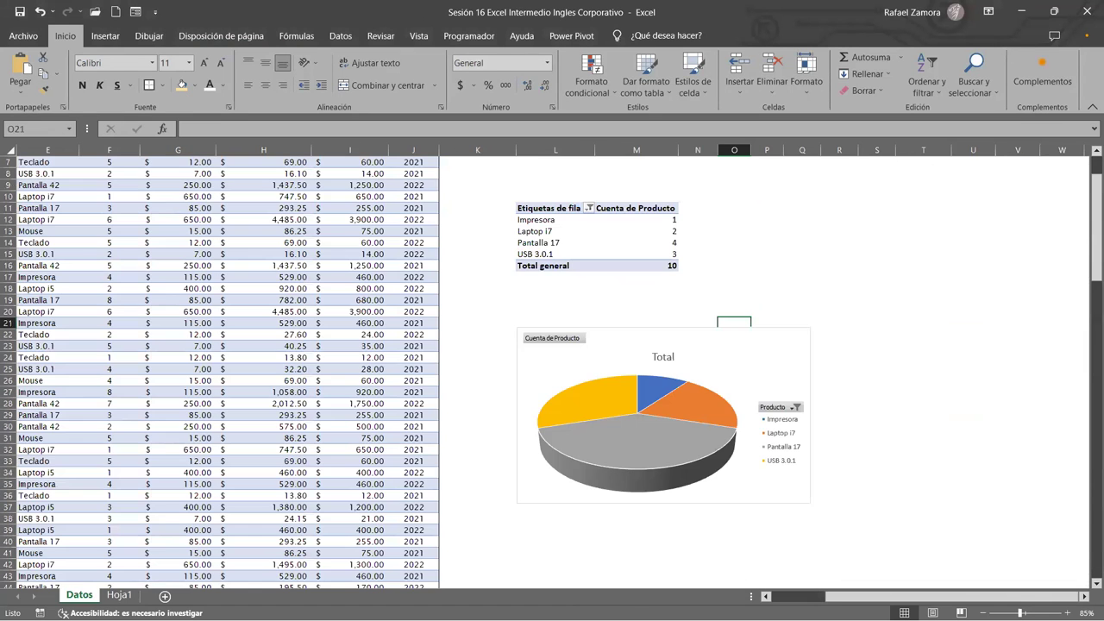
{"action": "scroll", "coordinate": [744, 296], "scroll_direction": "up", "scroll_amount": 1}
{"action": "scroll", "coordinate": [750, 297], "scroll_direction": "down", "scroll_amount": 7}
{"action": "scroll", "coordinate": [750, 298], "scroll_direction": "up", "scroll_amount": 6}
{"action": "scroll", "coordinate": [716, 259], "scroll_direction": "up", "scroll_amount": 2}
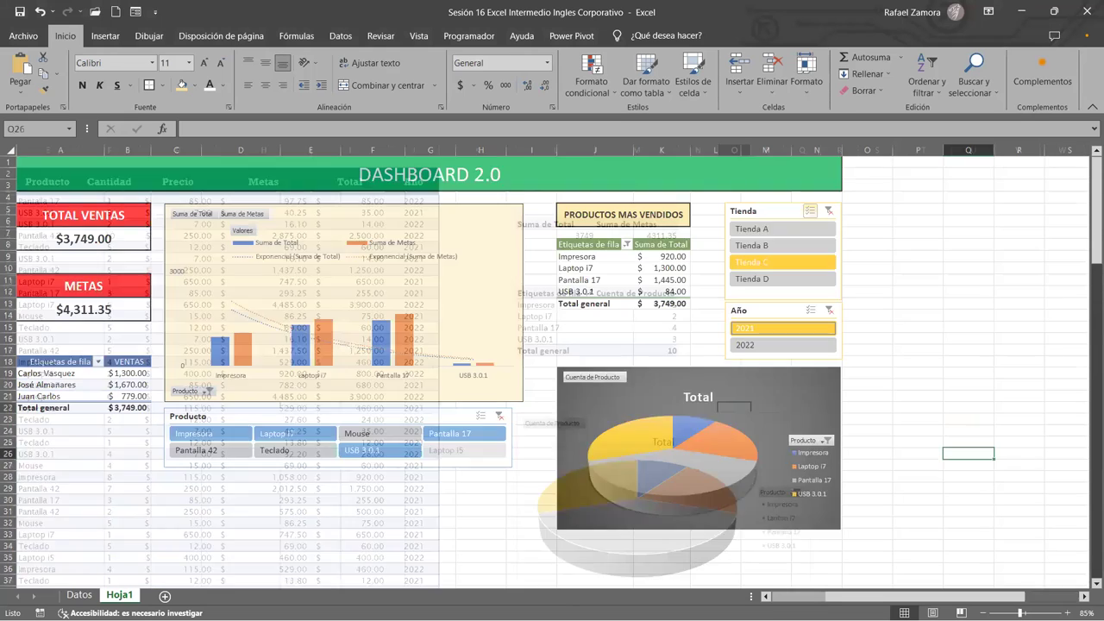
{"action": "left_click", "coordinate": [119, 595]}
{"action": "left_click", "coordinate": [898, 280]}
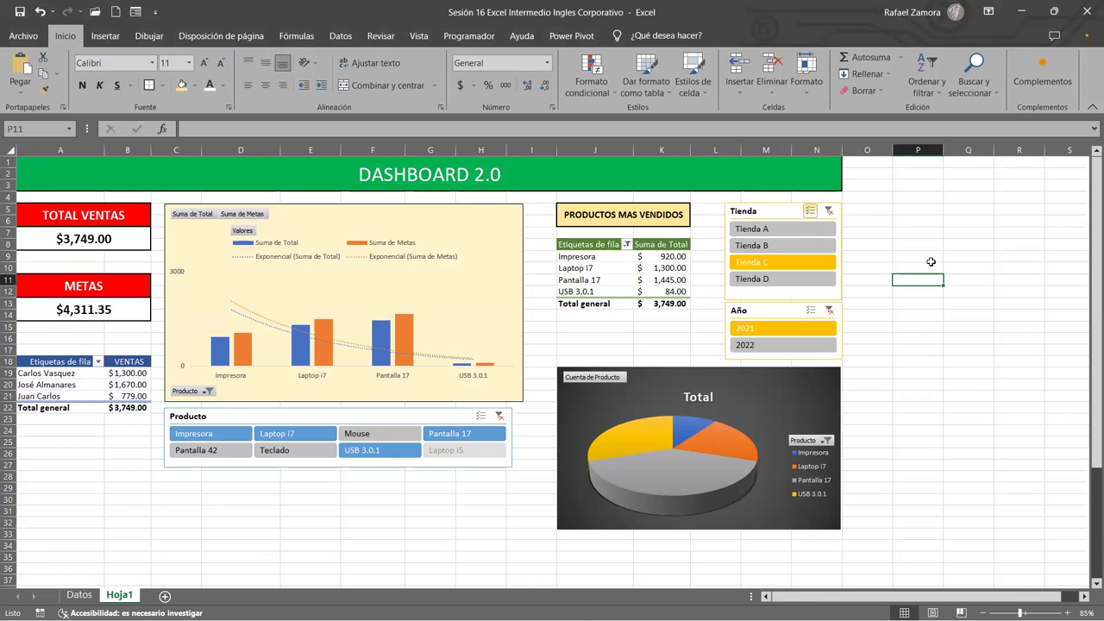
{"action": "left_click", "coordinate": [80, 595]}
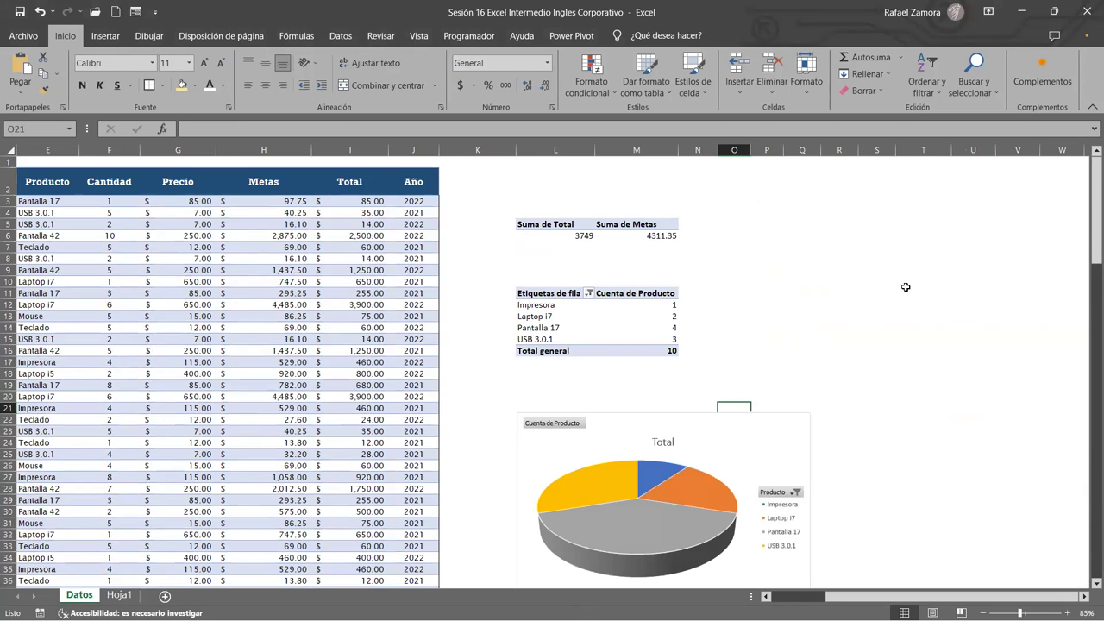
{"action": "scroll", "coordinate": [888, 328], "scroll_direction": "down", "scroll_amount": 2}
{"action": "scroll", "coordinate": [841, 311], "scroll_direction": "down", "scroll_amount": 2}
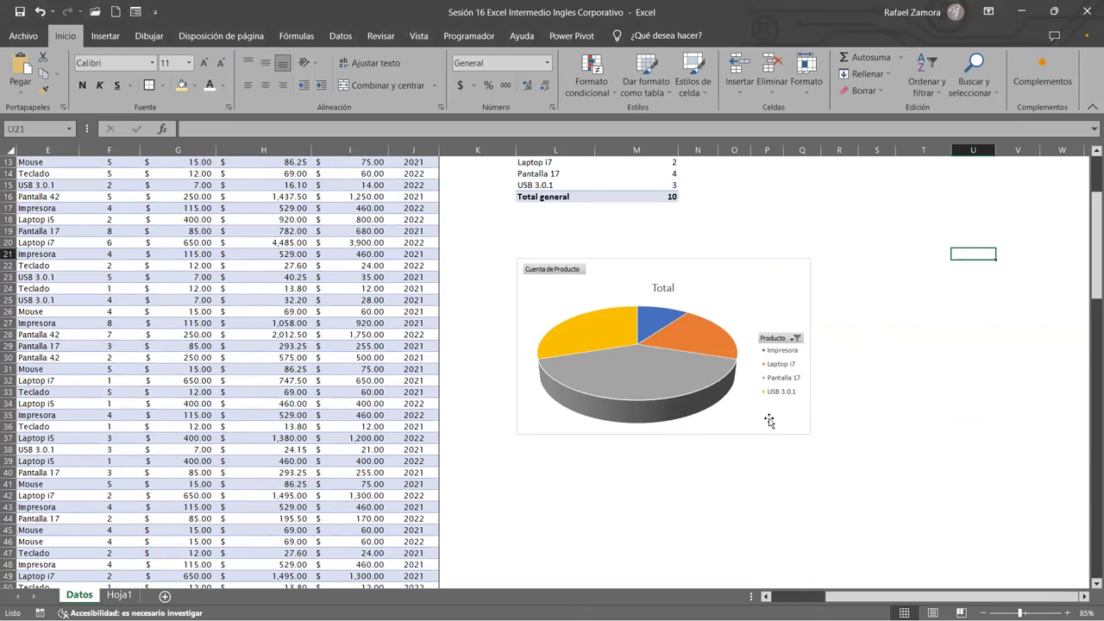
{"action": "scroll", "coordinate": [567, 337], "scroll_direction": "up", "scroll_amount": 2}
{"action": "scroll", "coordinate": [557, 259], "scroll_direction": "up", "scroll_amount": 1}
{"action": "left_click", "coordinate": [556, 208]}
{"action": "left_click", "coordinate": [564, 333]}
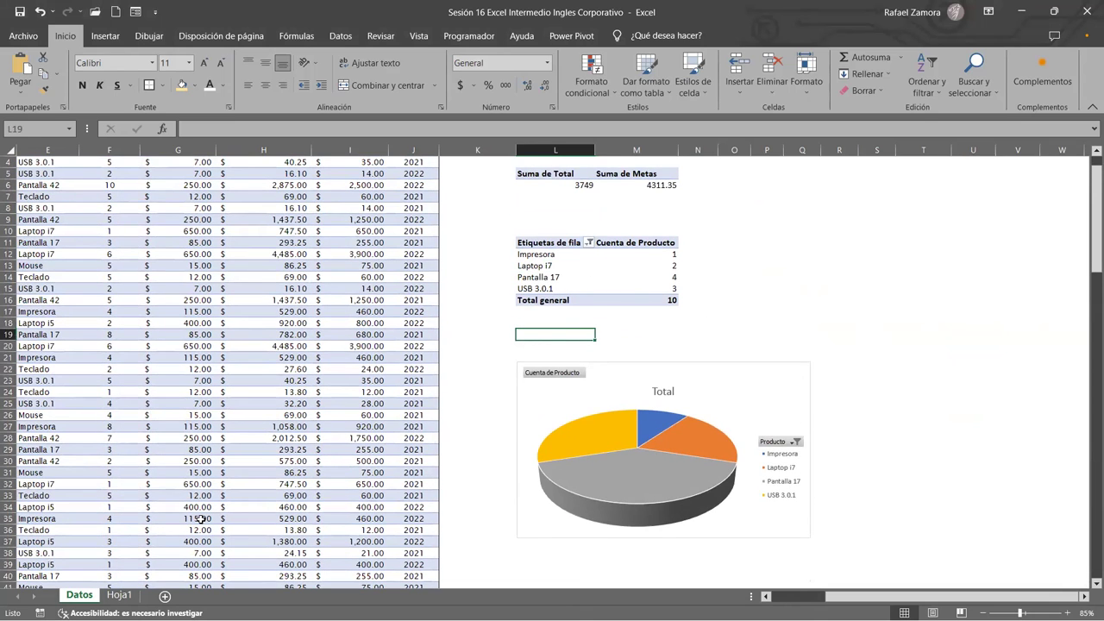
{"action": "key", "text": "ctrl+Page_Down"}
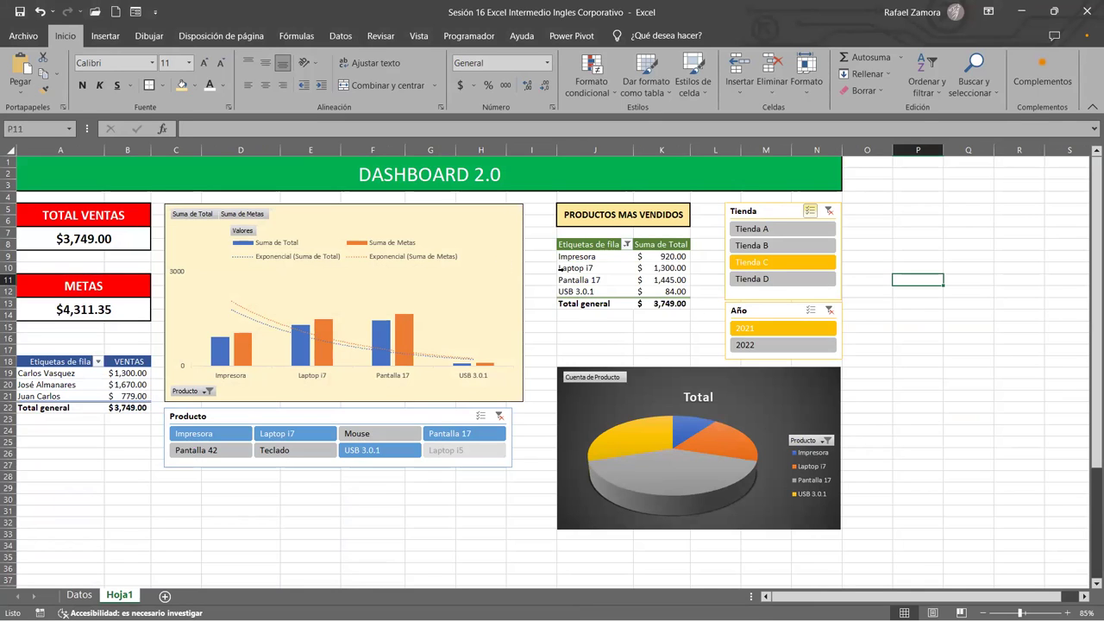
Clear the Tienda, Año and Producto slicer filters, restoring $46,305.00 total sales
{"action": "left_click", "coordinate": [828, 210]}
{"action": "left_click", "coordinate": [833, 309]}
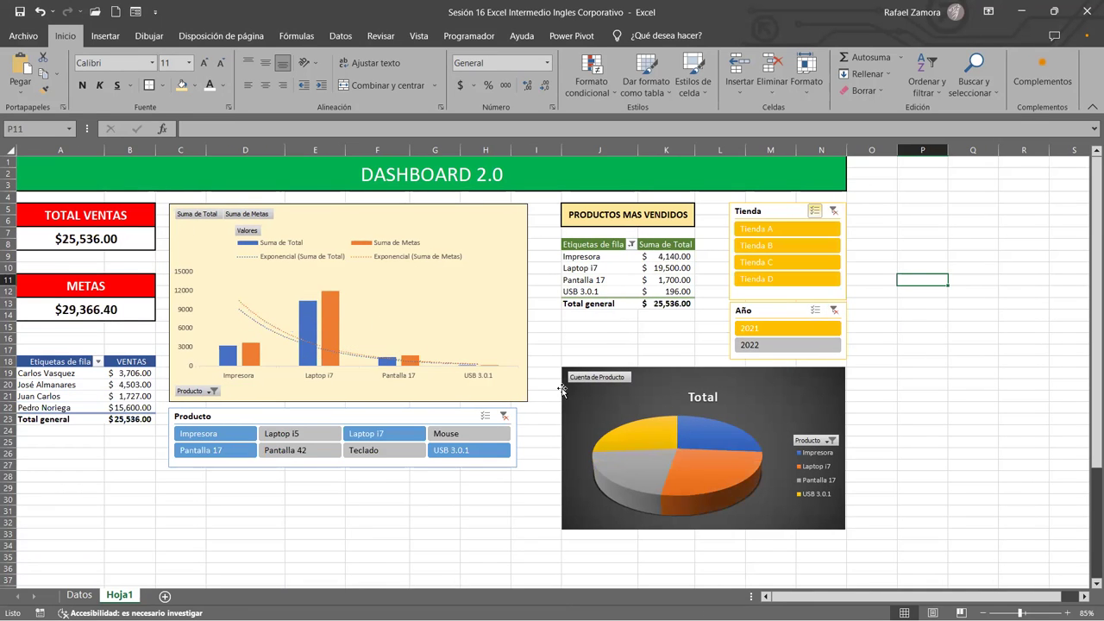
{"action": "left_click", "coordinate": [505, 416]}
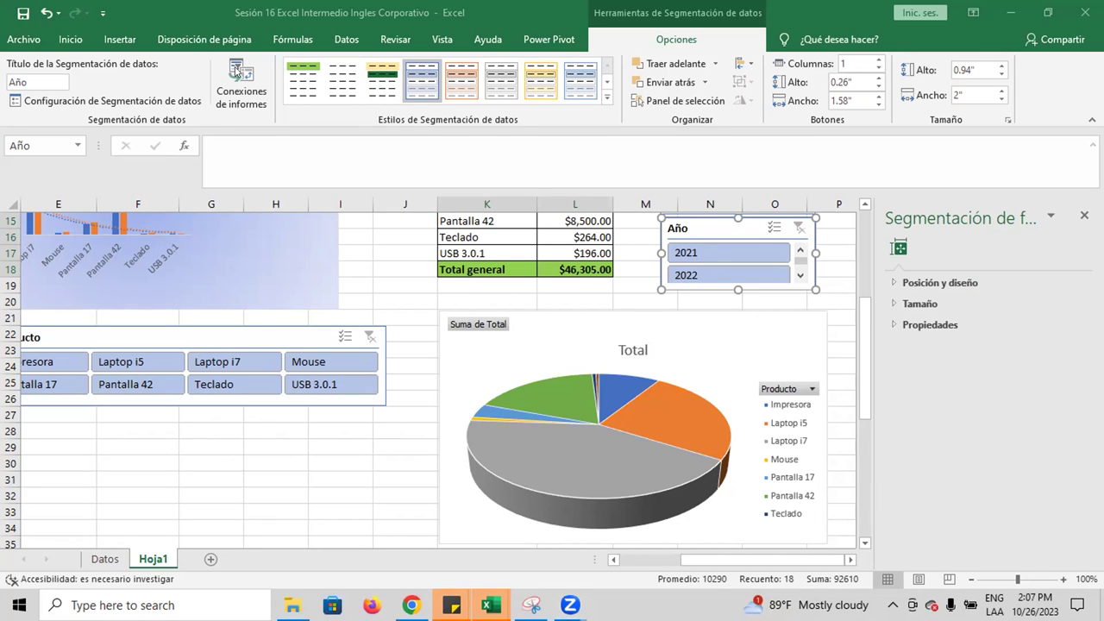
Bring up the Report Connections list for the Año slicer
{"action": "left_click", "coordinate": [236, 69]}
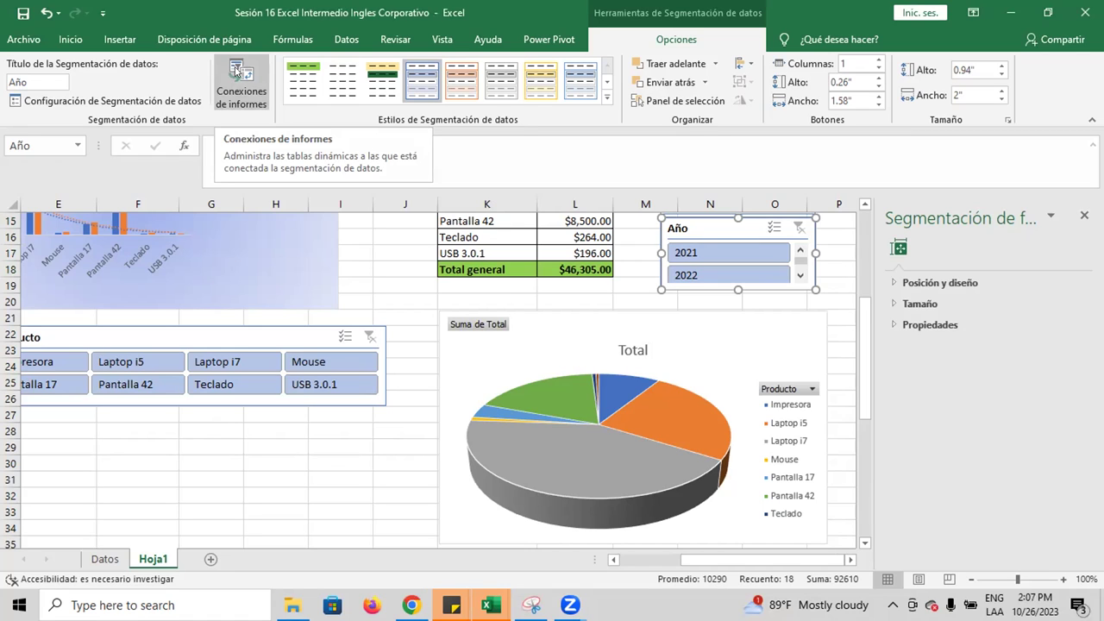
{"action": "left_click", "coordinate": [236, 71]}
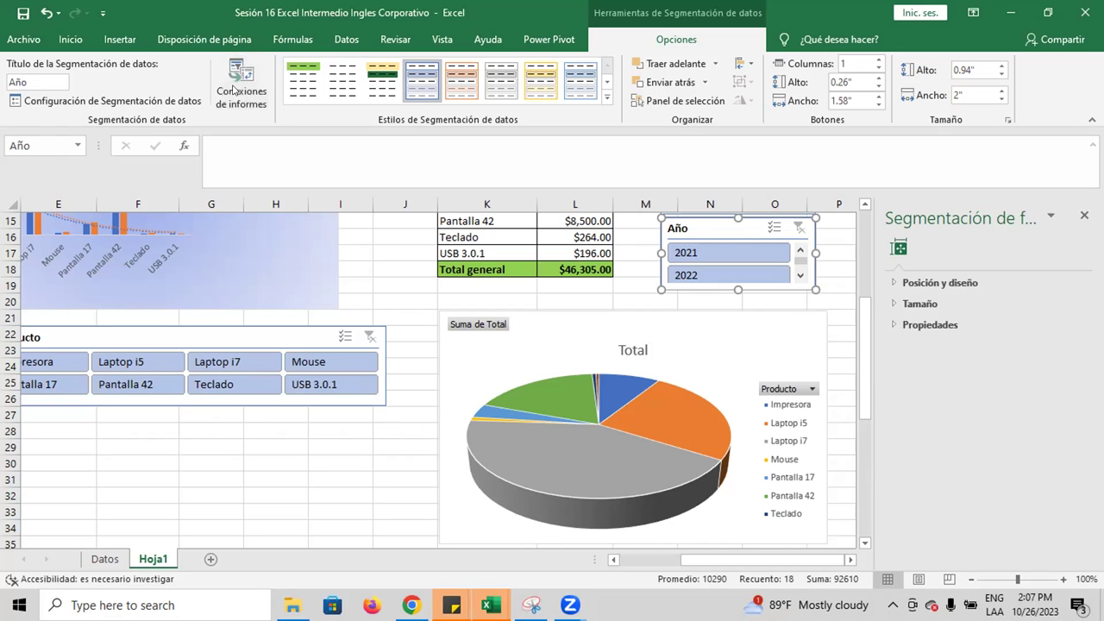
{"action": "left_click", "coordinate": [233, 88]}
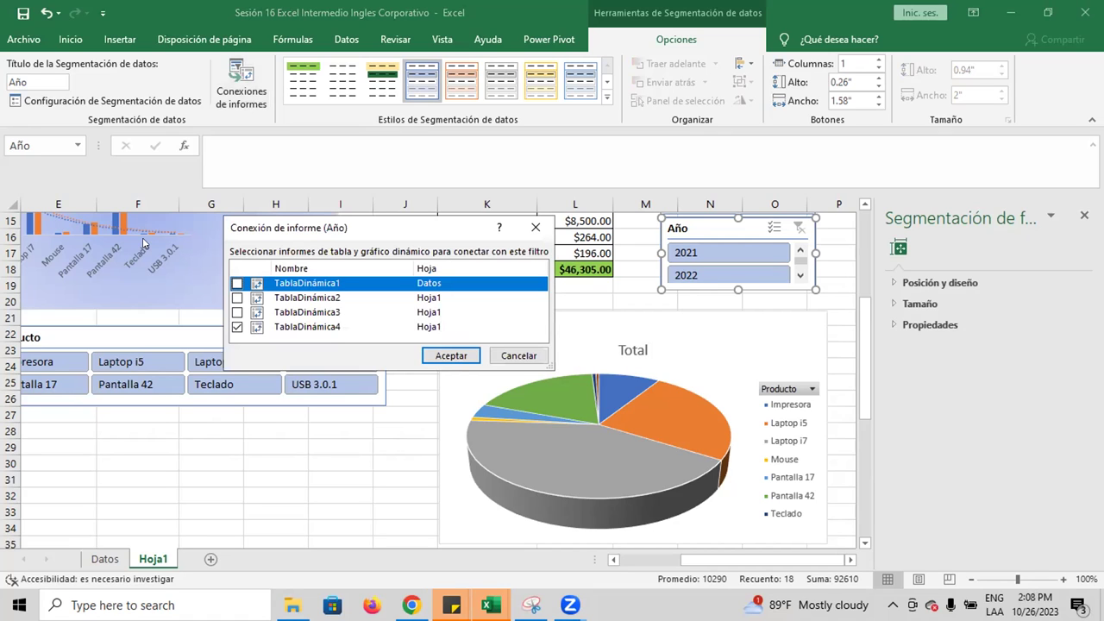
Tick TablaDinámica1, 2 and 3 for the Año slicer and confirm
{"action": "left_click", "coordinate": [237, 284]}
{"action": "left_click", "coordinate": [238, 297]}
{"action": "left_click", "coordinate": [237, 312]}
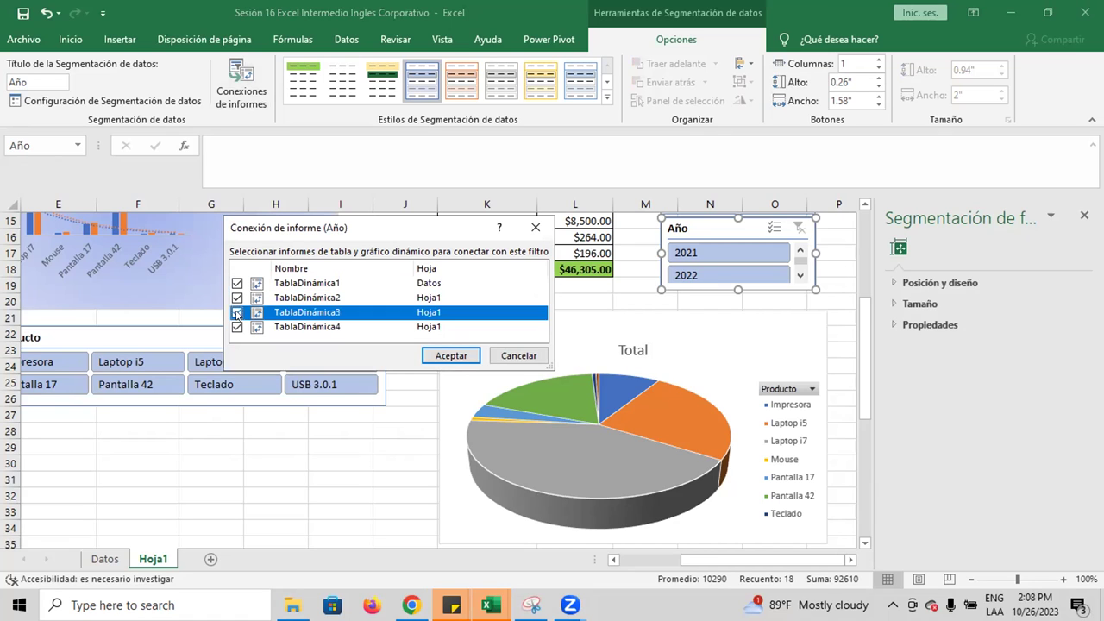
{"action": "left_click", "coordinate": [463, 358]}
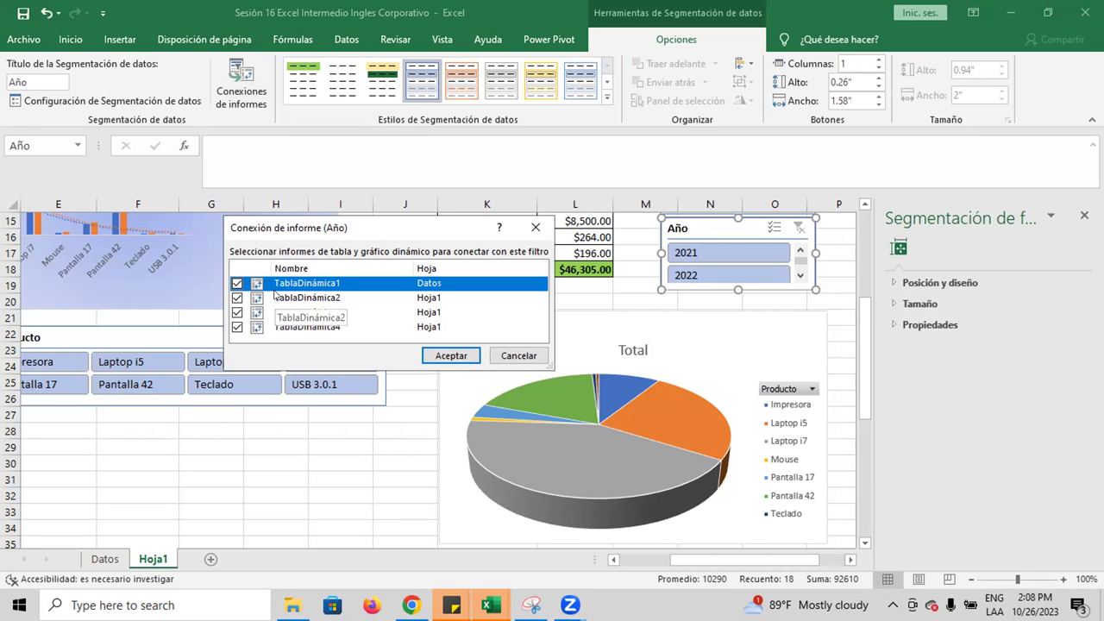
Confirm the Tienda slicer's connections to TablaDinámica1–4
{"action": "left_click", "coordinate": [517, 228]}
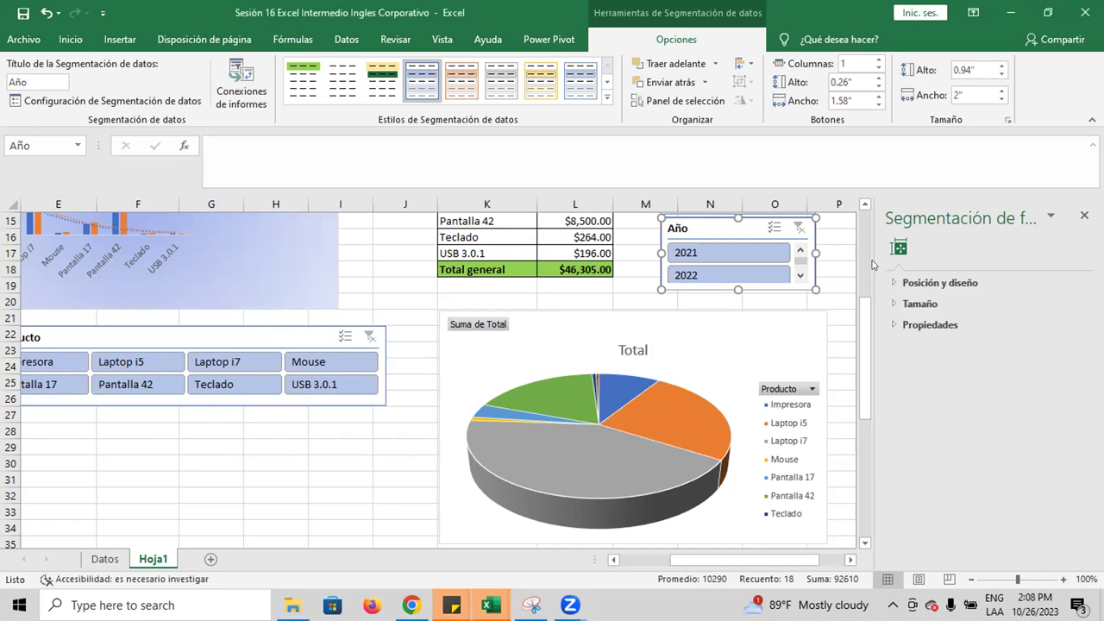
{"action": "scroll", "coordinate": [867, 263], "scroll_direction": "up", "scroll_amount": 3}
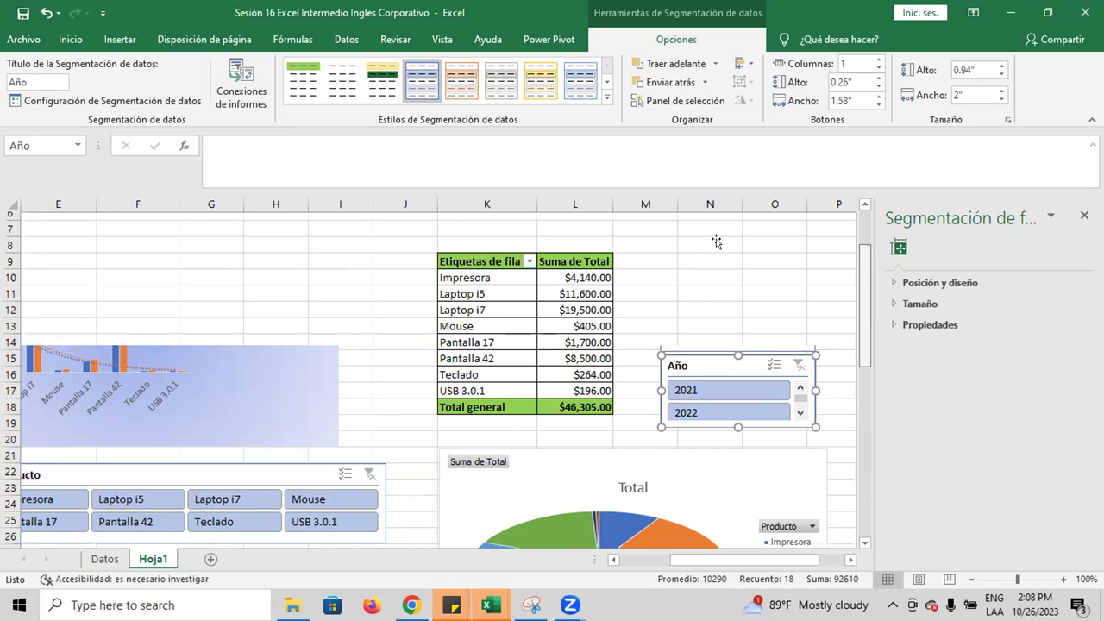
{"action": "left_click", "coordinate": [716, 241]}
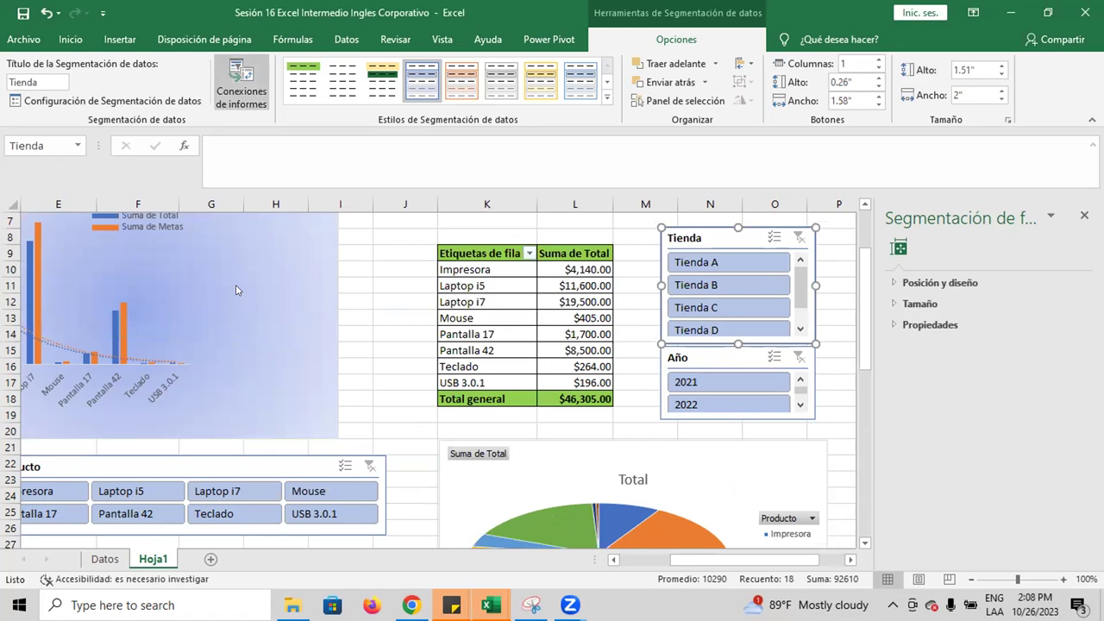
{"action": "left_click", "coordinate": [473, 356]}
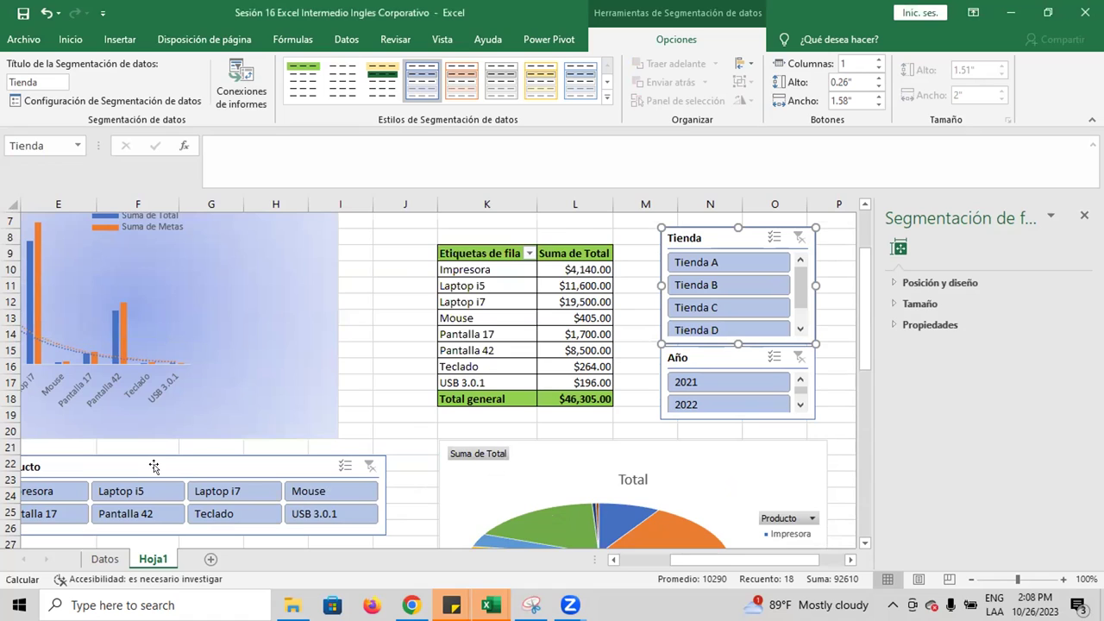
Add TablaDinámica3 to the Producto slicer's connections so all four are ticked
{"action": "left_click", "coordinate": [153, 464]}
{"action": "left_click", "coordinate": [234, 72]}
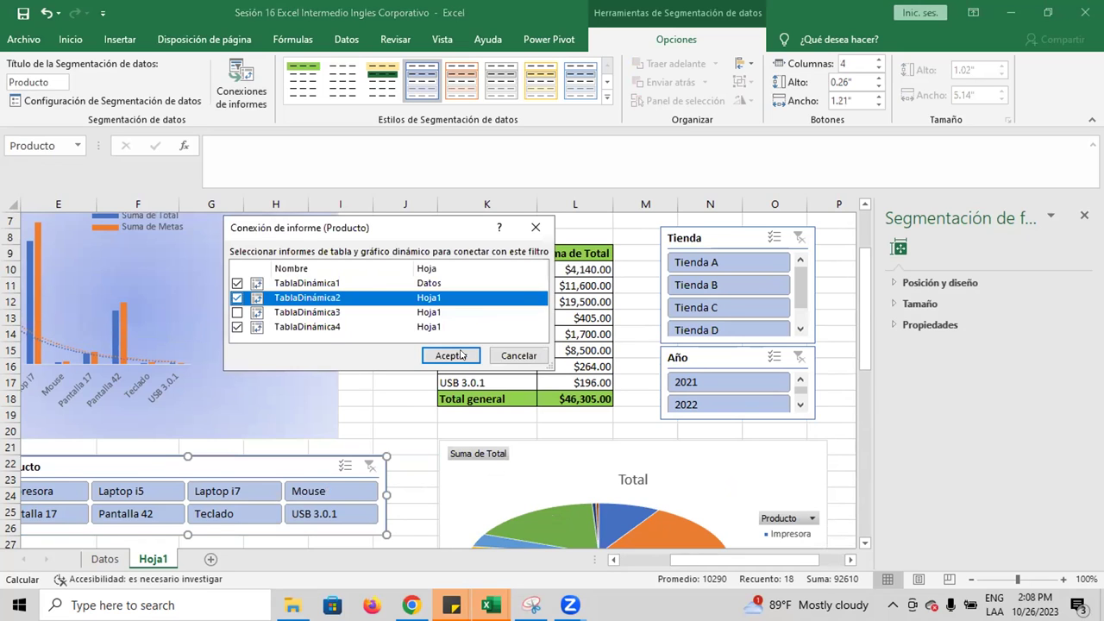
{"action": "key", "text": "Down"}
{"action": "key", "text": "space"}
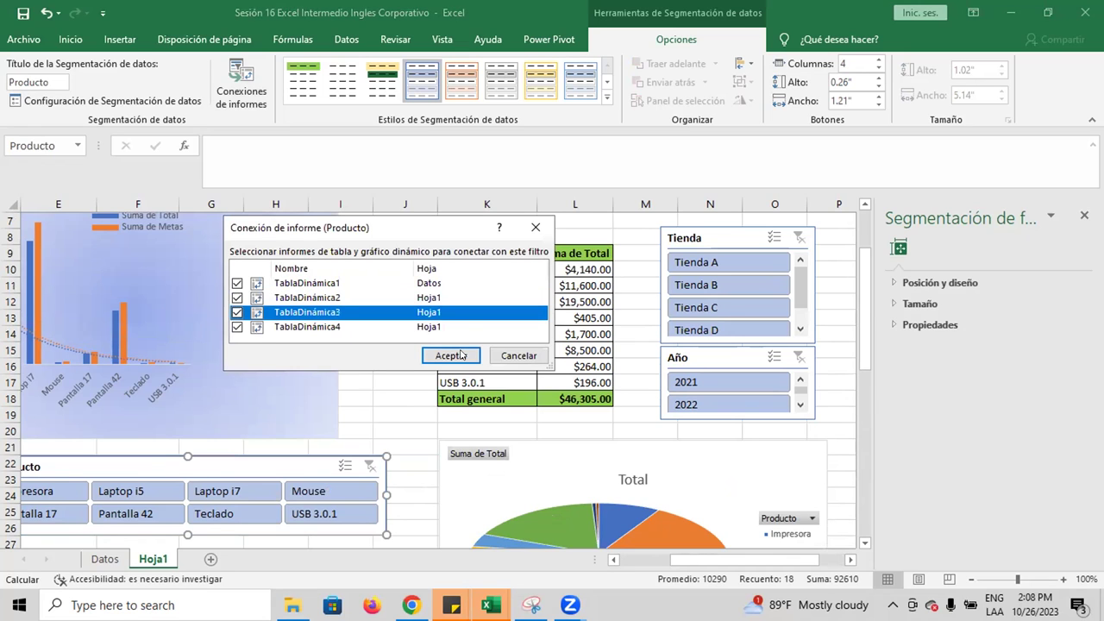
{"action": "left_click", "coordinate": [461, 354]}
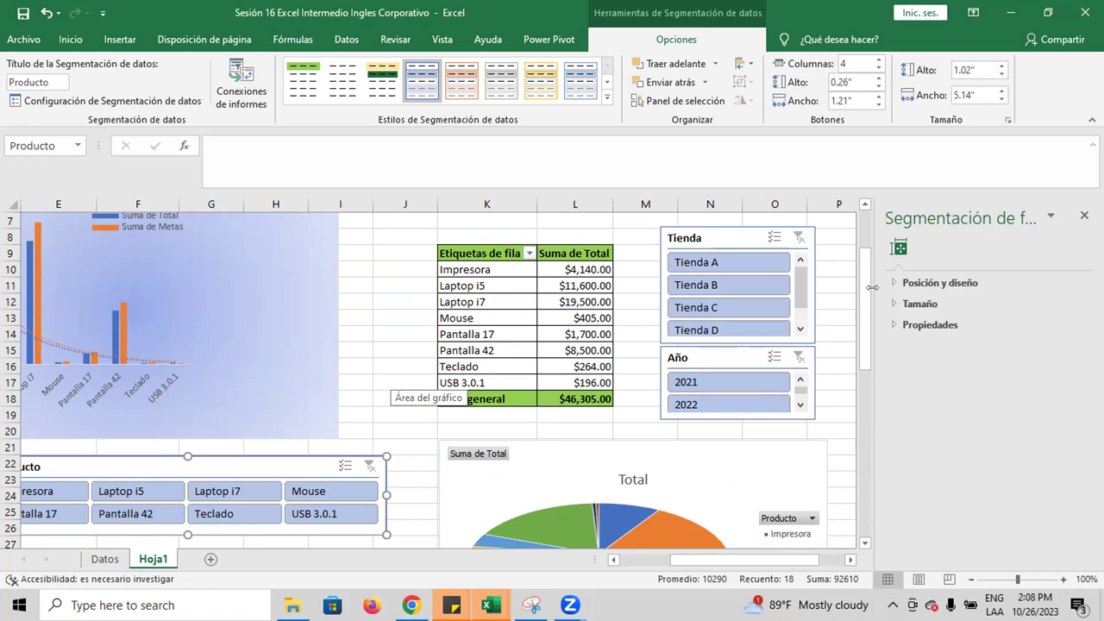
{"action": "scroll", "coordinate": [869, 369], "scroll_direction": "down", "scroll_amount": 2}
{"action": "scroll", "coordinate": [869, 368], "scroll_direction": "down", "scroll_amount": 2}
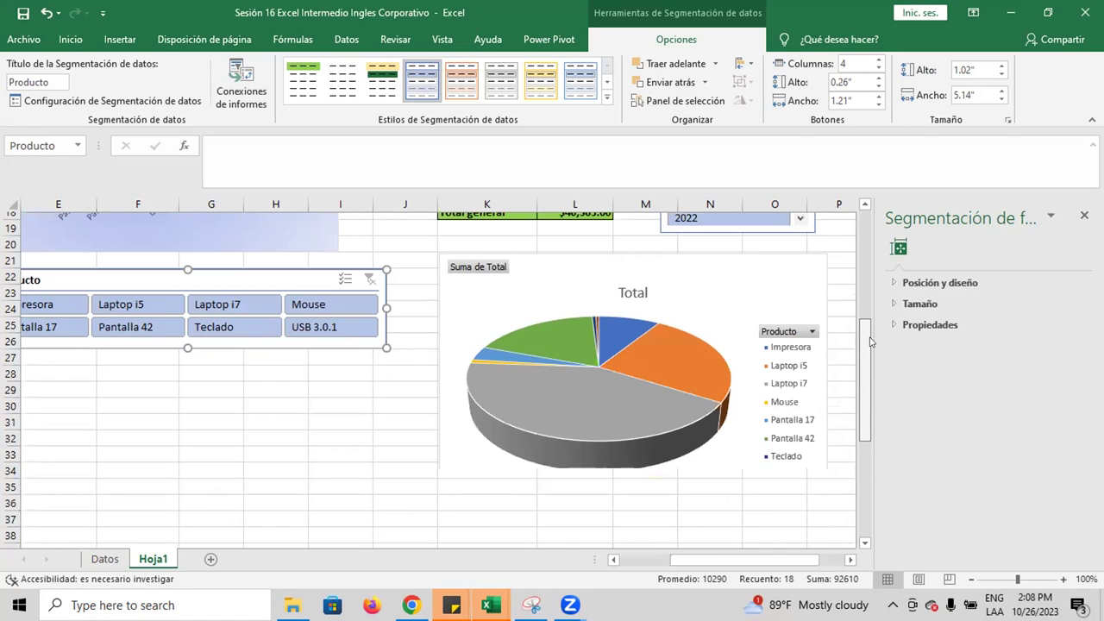
{"action": "scroll", "coordinate": [871, 341], "scroll_direction": "up", "scroll_amount": 2}
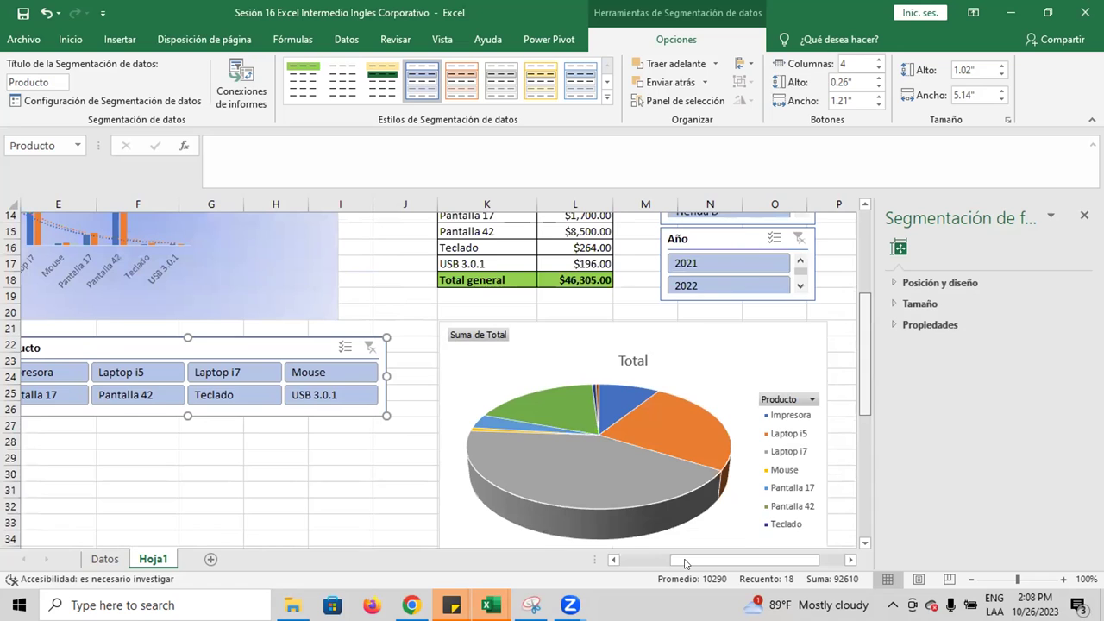
{"action": "scroll", "coordinate": [686, 560], "scroll_direction": "left", "scroll_amount": 1}
{"action": "scroll", "coordinate": [742, 563], "scroll_direction": "right", "scroll_amount": 3}
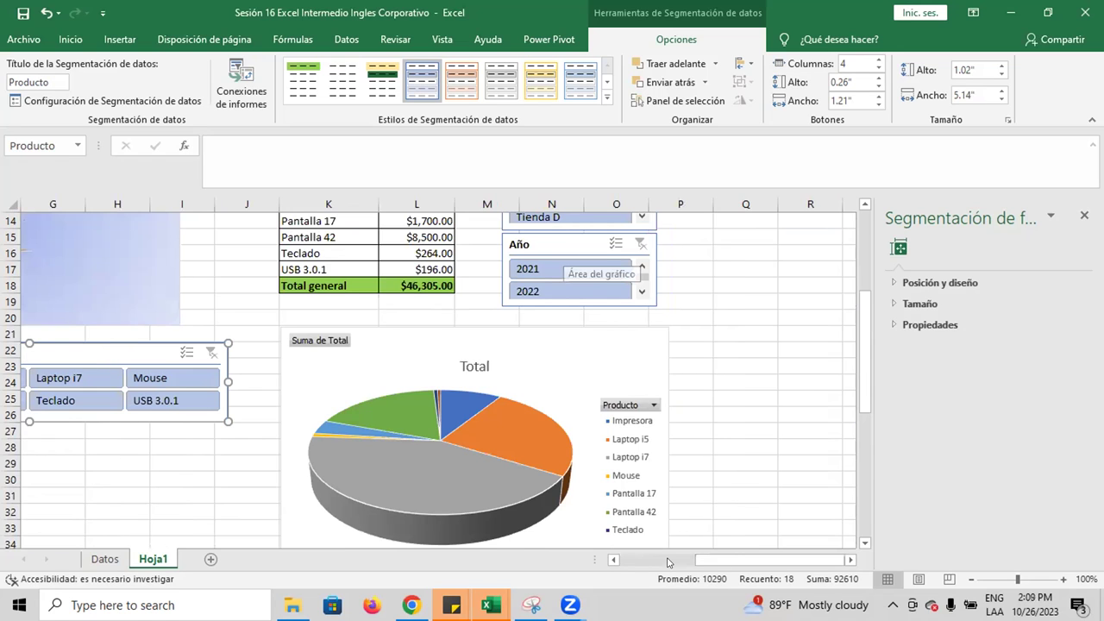
{"action": "scroll", "coordinate": [666, 562], "scroll_direction": "left", "scroll_amount": 5}
{"action": "scroll", "coordinate": [732, 564], "scroll_direction": "right", "scroll_amount": 1}
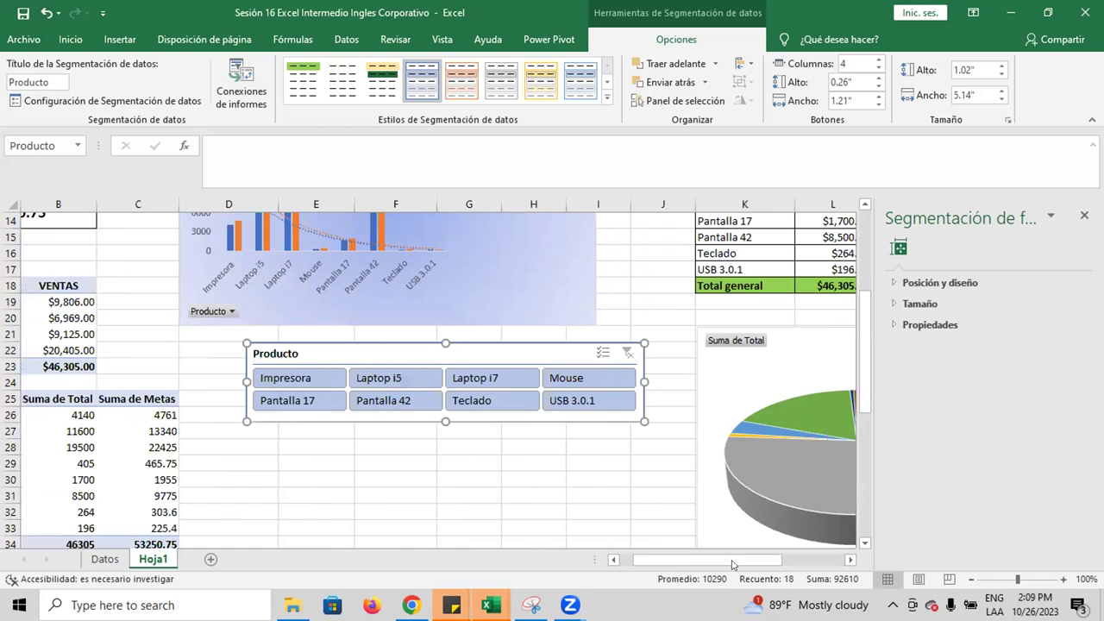
{"action": "scroll", "coordinate": [780, 562], "scroll_direction": "up", "scroll_amount": 3}
{"action": "scroll", "coordinate": [802, 560], "scroll_direction": "right", "scroll_amount": 2}
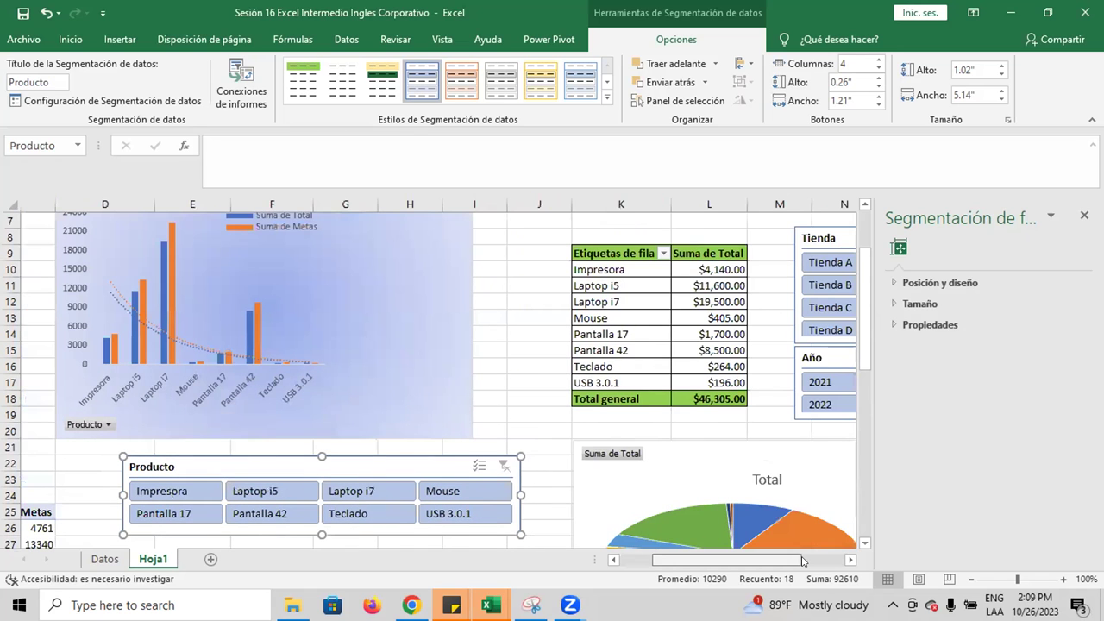
{"action": "scroll", "coordinate": [642, 235], "scroll_direction": "right", "scroll_amount": 3}
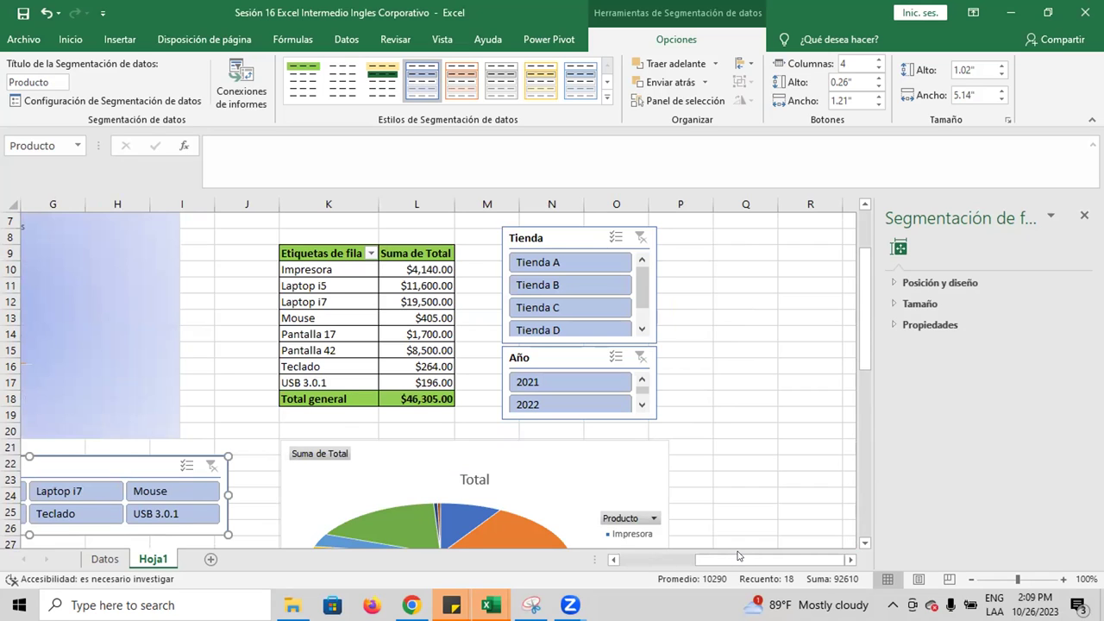
{"action": "left_click_drag", "start_coordinate": [738, 555], "coordinate": [701, 557]}
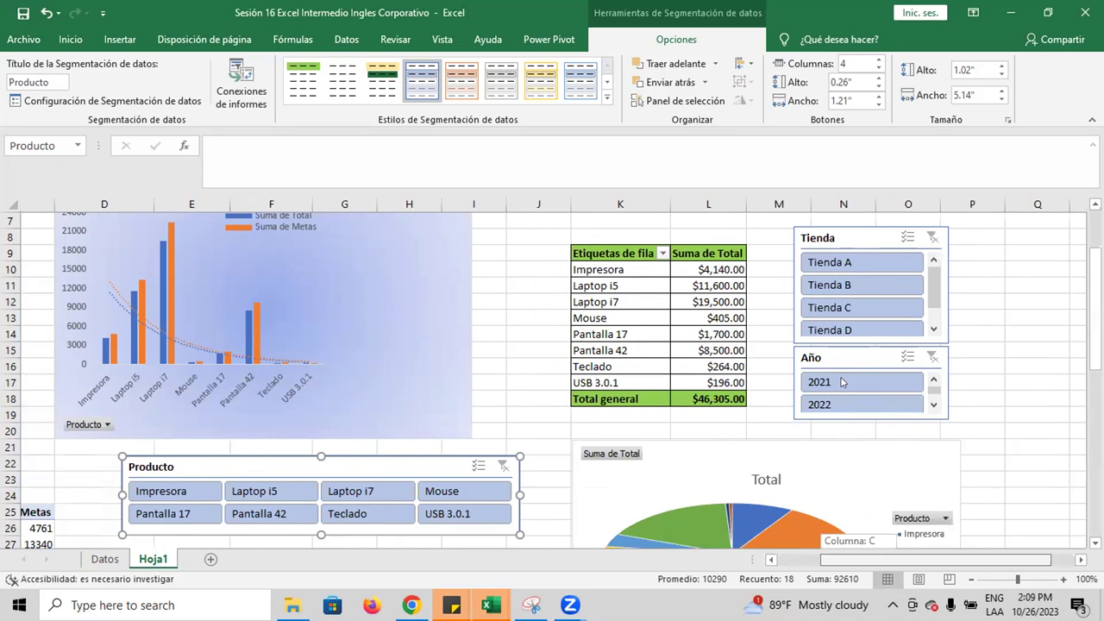
Filter the dashboard to year 2021 and Tienda A
{"action": "left_click", "coordinate": [843, 382]}
{"action": "left_click", "coordinate": [843, 382]}
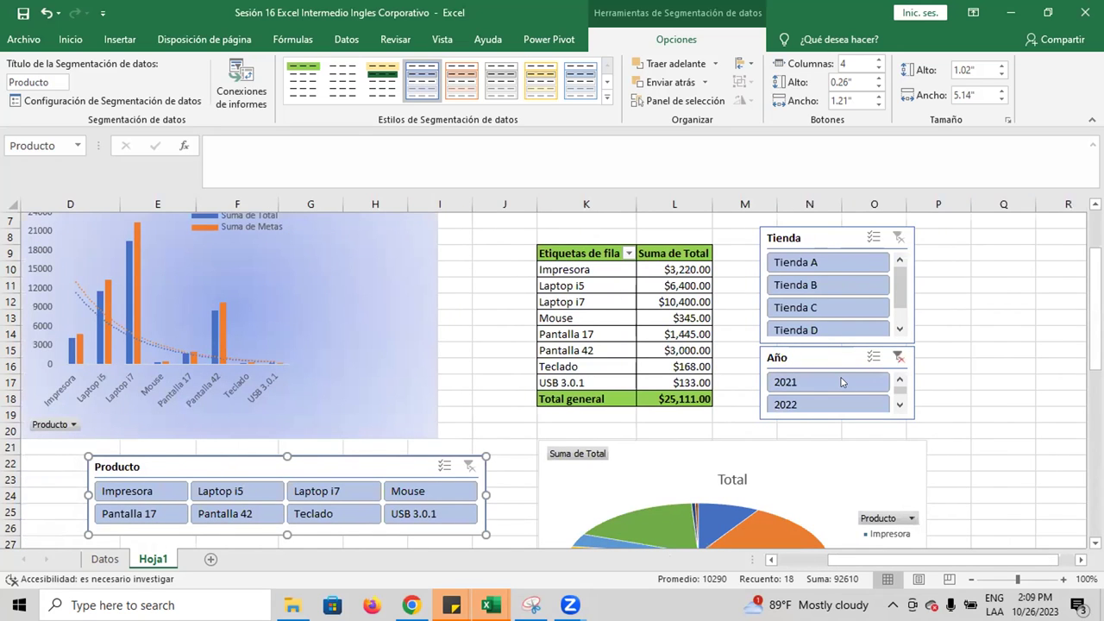
{"action": "left_click", "coordinate": [828, 382]}
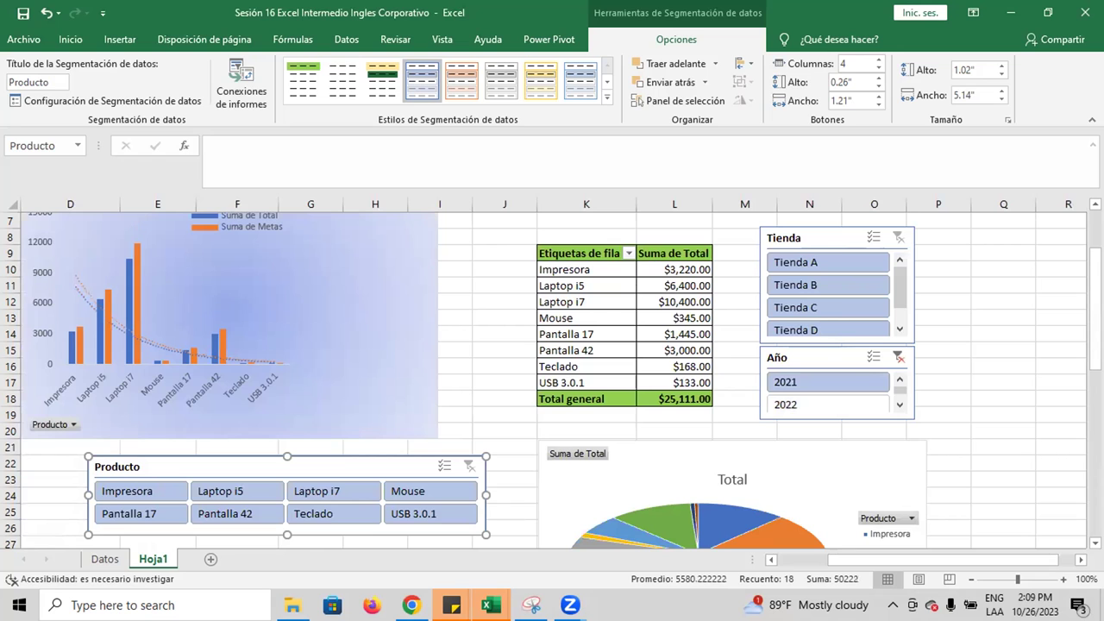
{"action": "scroll", "coordinate": [852, 424], "scroll_direction": "up", "scroll_amount": 1}
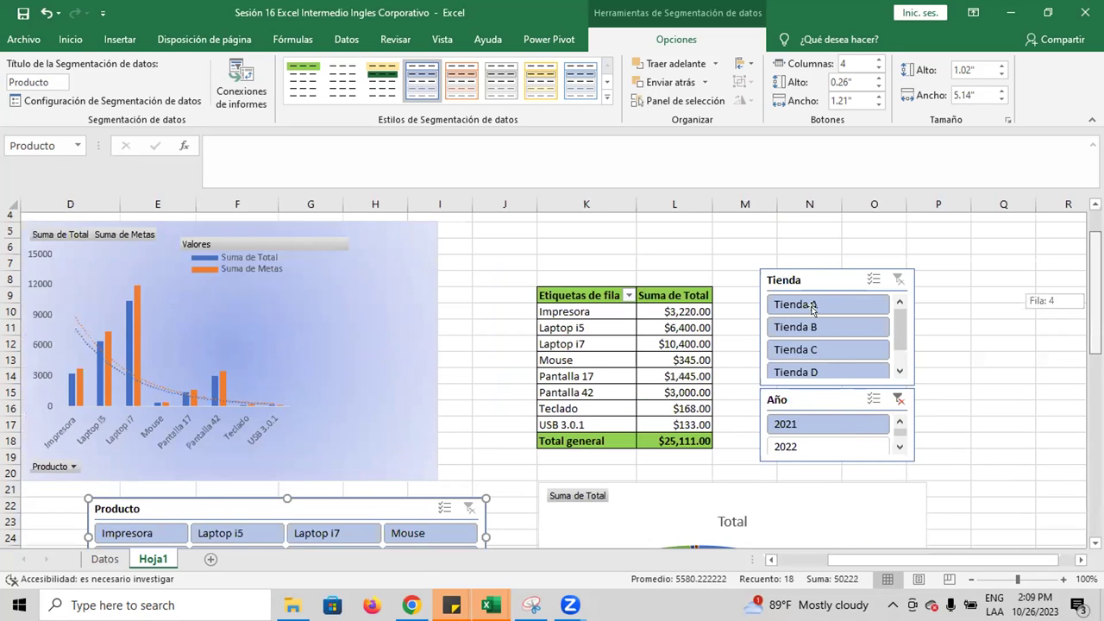
{"action": "left_click", "coordinate": [815, 313]}
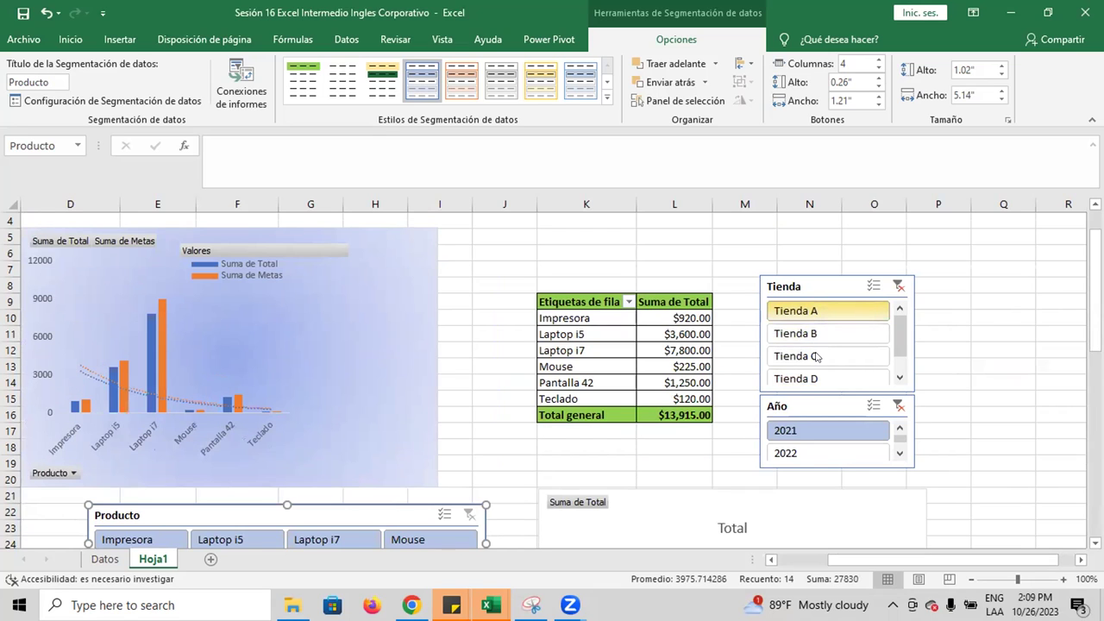
Filter products to Impresora, then switch to Pantalla 42
{"action": "left_click", "coordinate": [138, 539]}
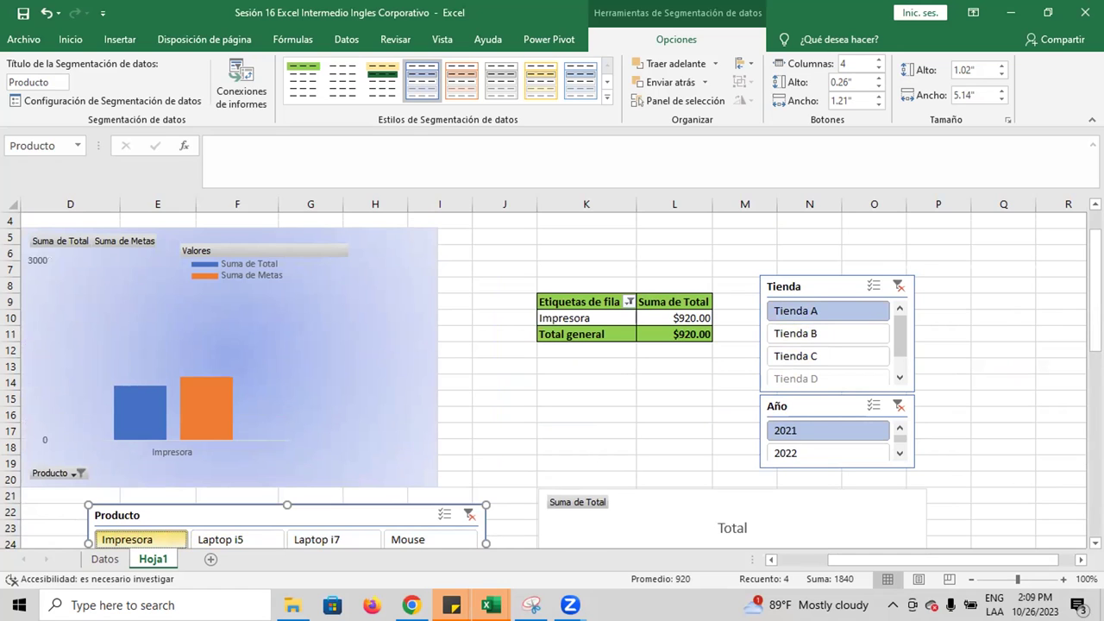
{"action": "scroll", "coordinate": [151, 463], "scroll_direction": "down", "scroll_amount": 1}
{"action": "scroll", "coordinate": [151, 463], "scroll_direction": "down", "scroll_amount": 1}
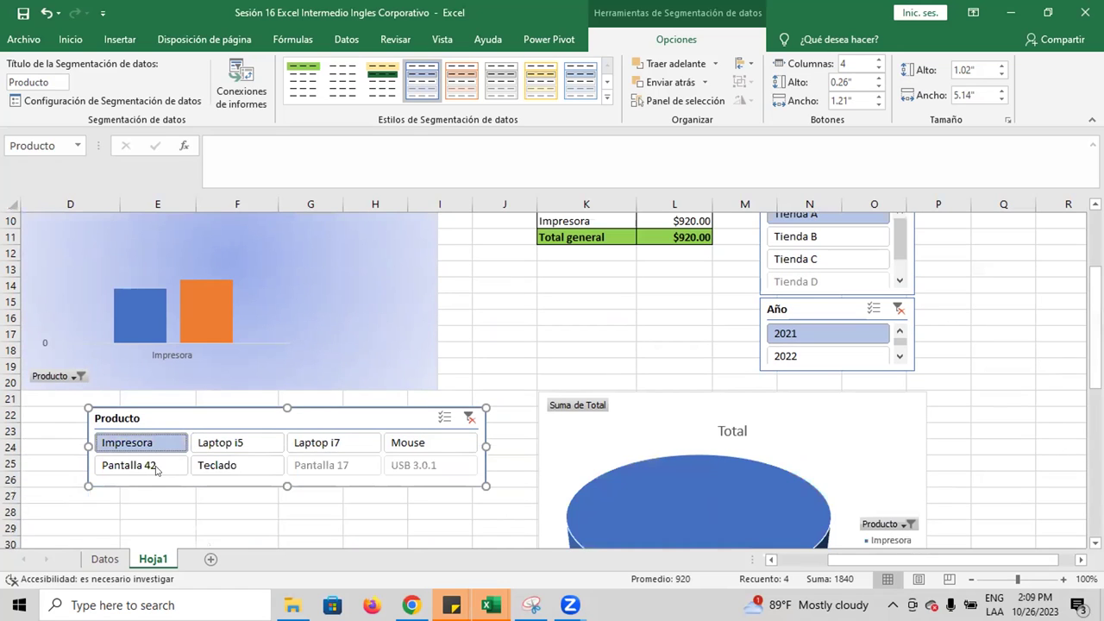
{"action": "left_click", "coordinate": [151, 463]}
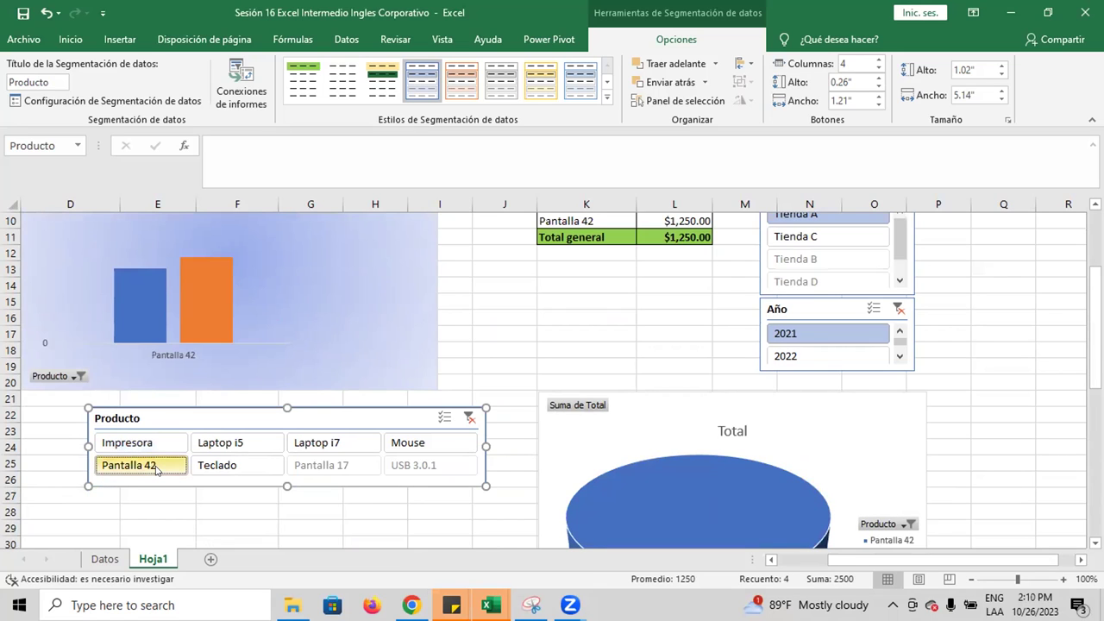
{"action": "left_click", "coordinate": [800, 356]}
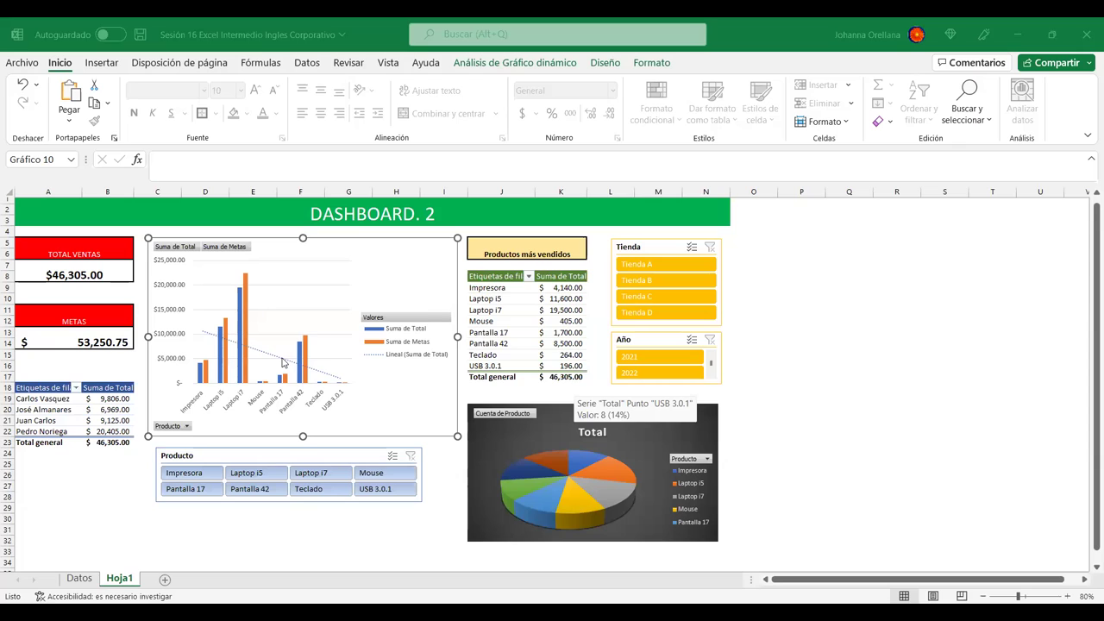
Bring up the column chart trend line's context menu, then dismiss it
{"action": "right_click", "coordinate": [284, 362]}
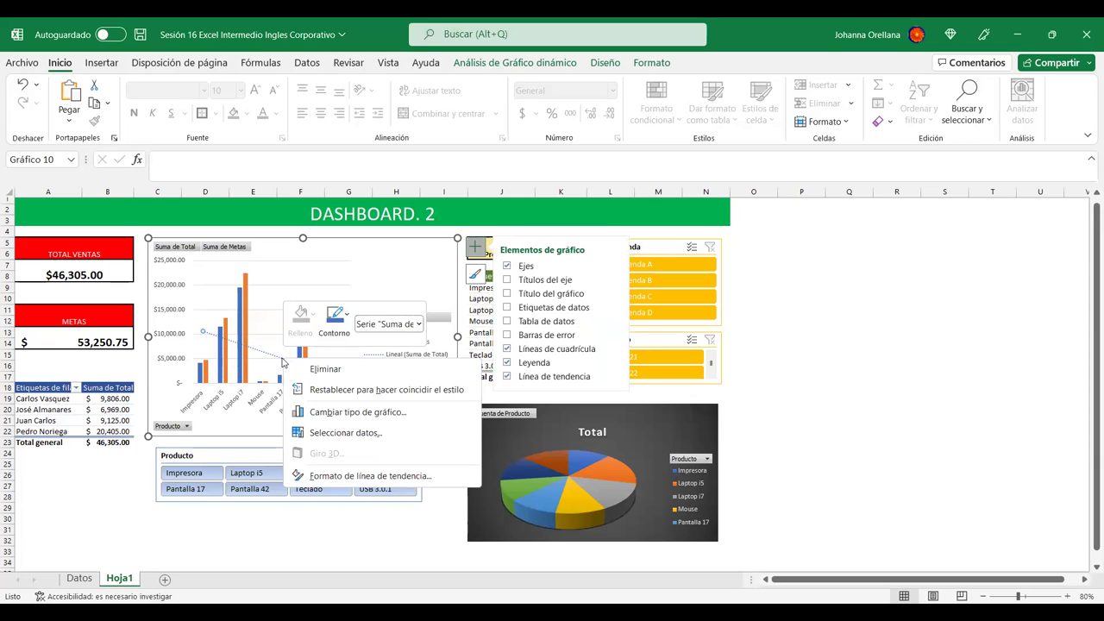
{"action": "left_click", "coordinate": [392, 271]}
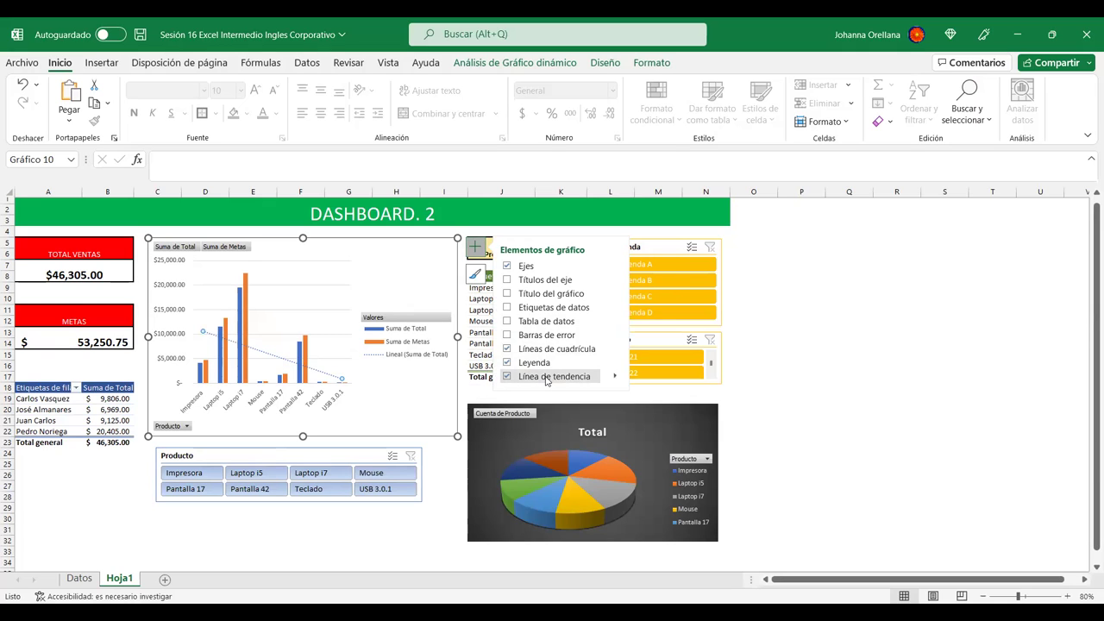
{"action": "mouse_move", "coordinate": [614, 376]}
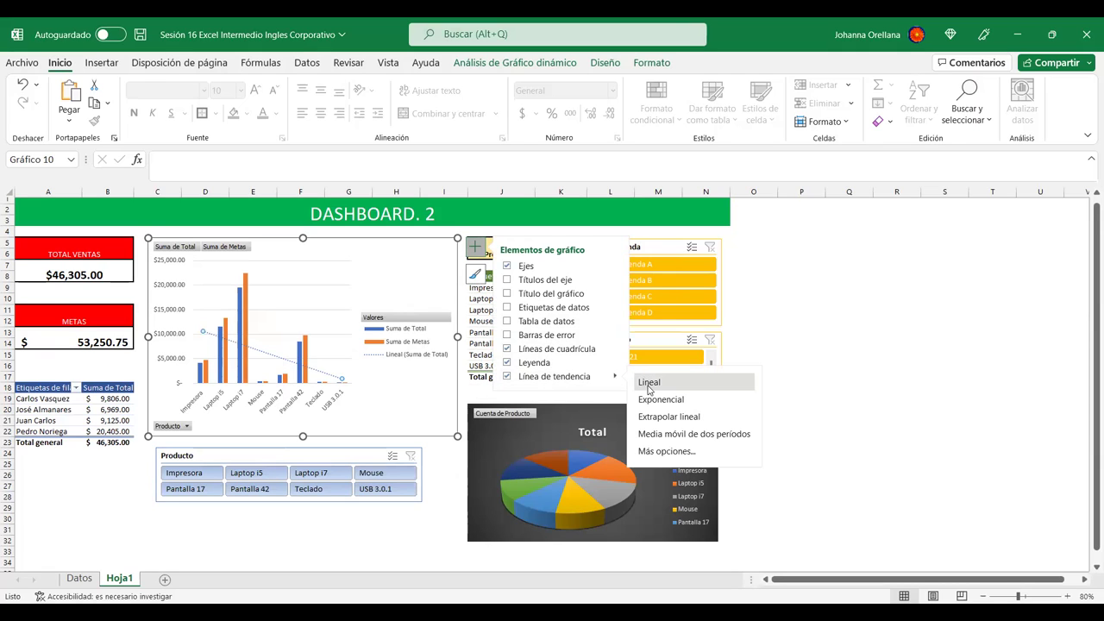
Switch the Suma de Total trend line from linear to Exponencial
{"action": "left_click", "coordinate": [648, 451]}
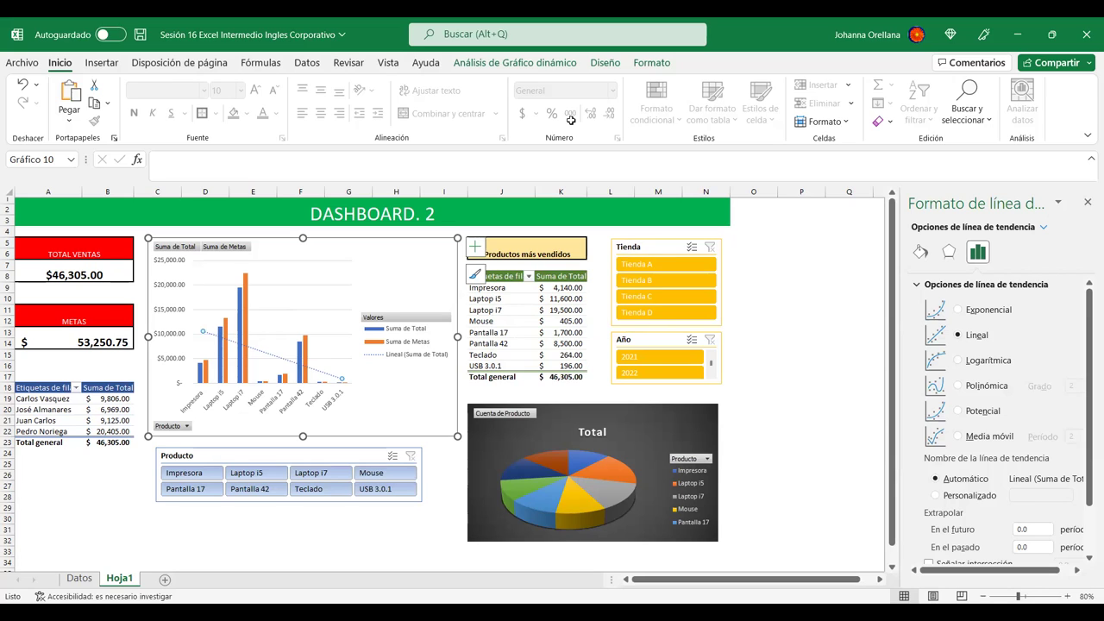
{"action": "key", "text": "Up"}
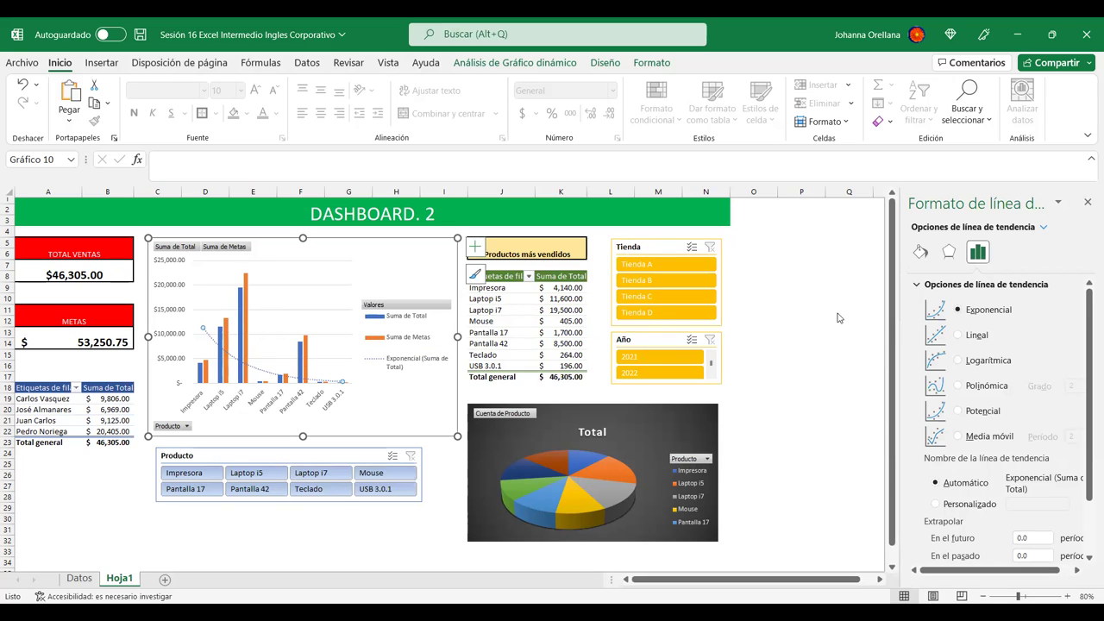
{"action": "left_click_drag", "start_coordinate": [1087, 337], "coordinate": [1087, 407]}
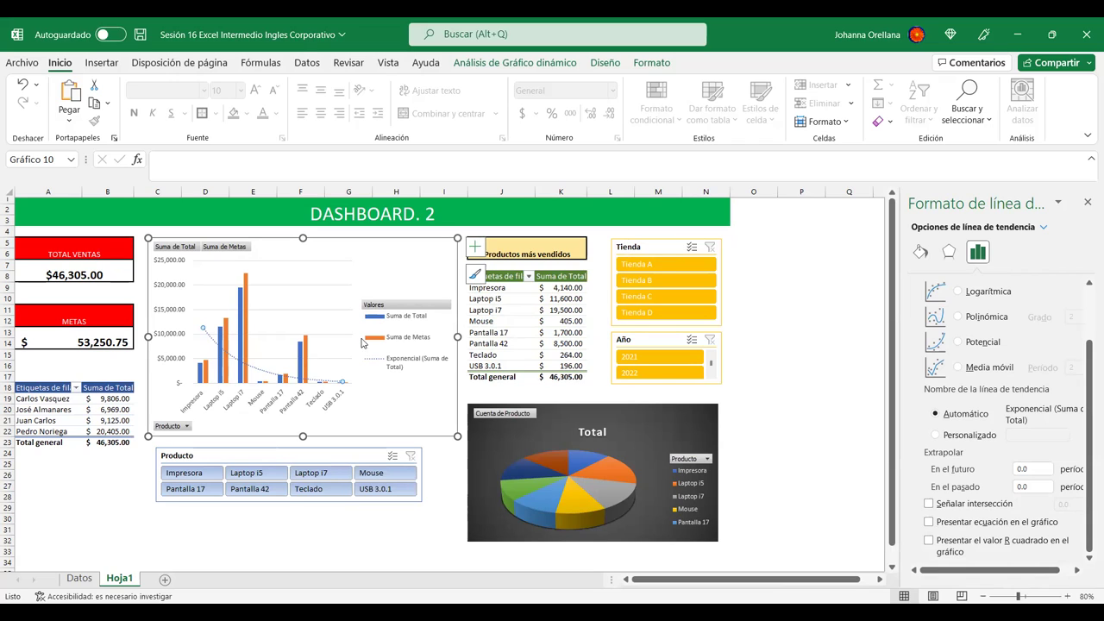
{"action": "left_click", "coordinate": [475, 247]}
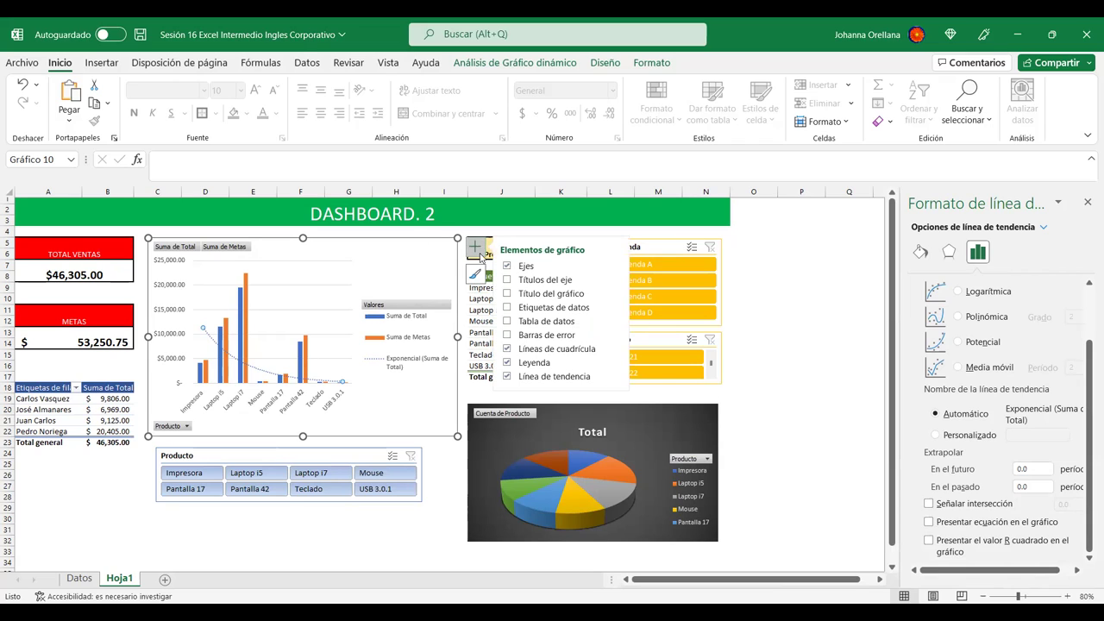
{"action": "left_click", "coordinate": [617, 376]}
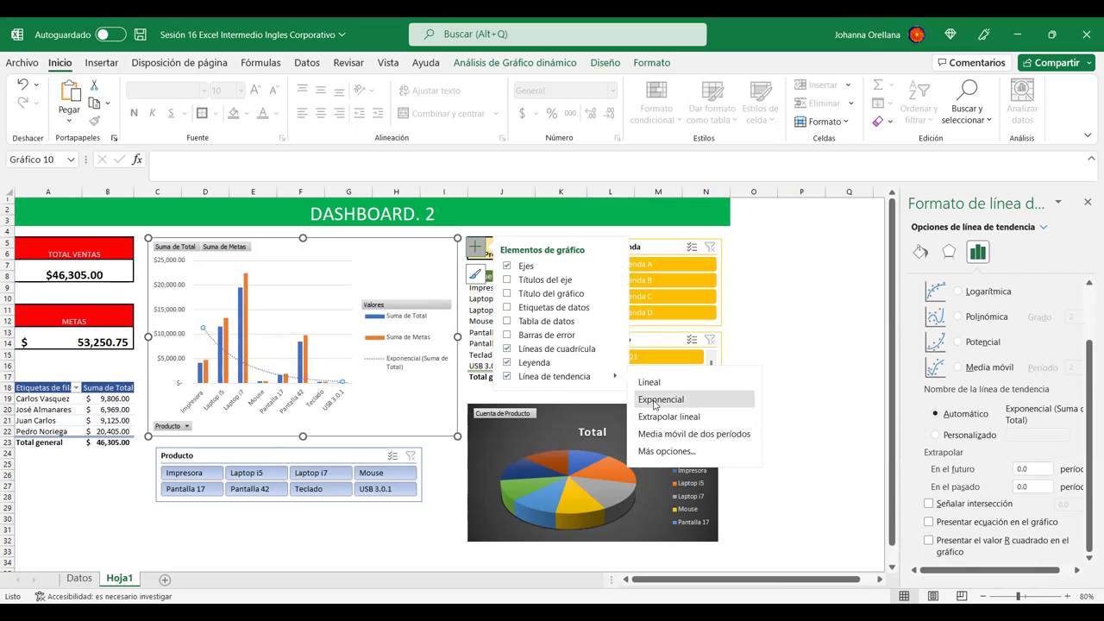
{"action": "left_click", "coordinate": [666, 451]}
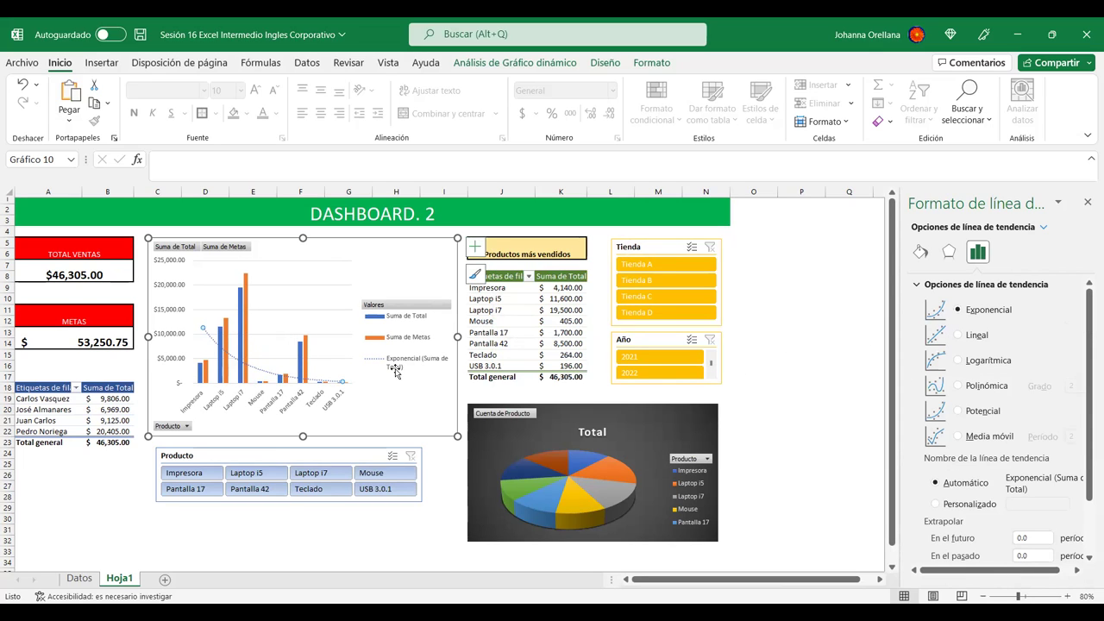
{"action": "left_click", "coordinate": [456, 476]}
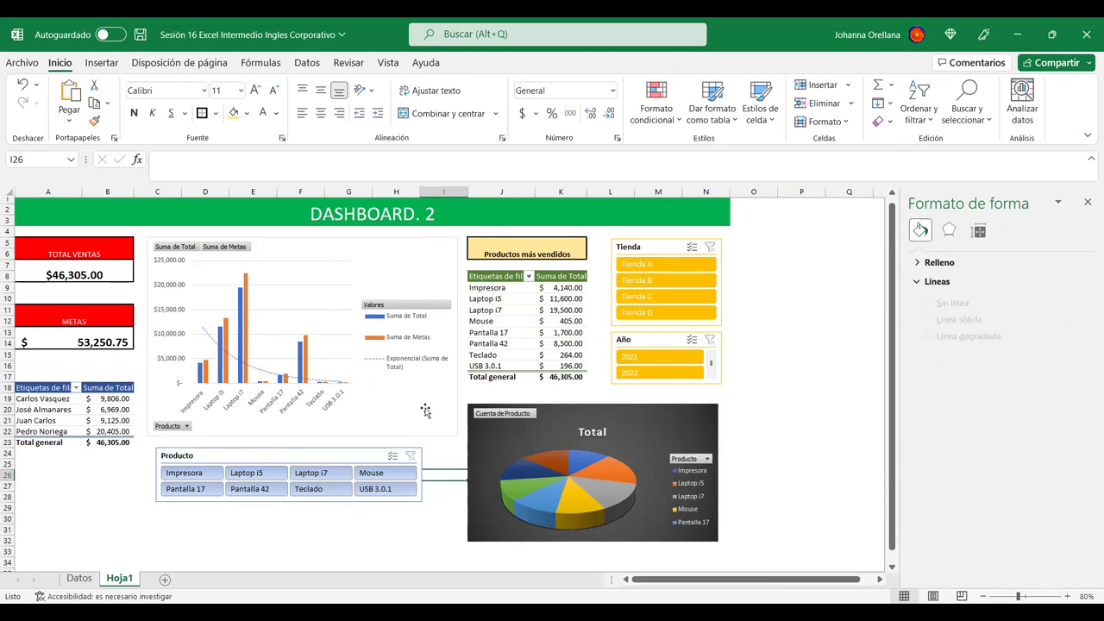
{"action": "left_click", "coordinate": [426, 422]}
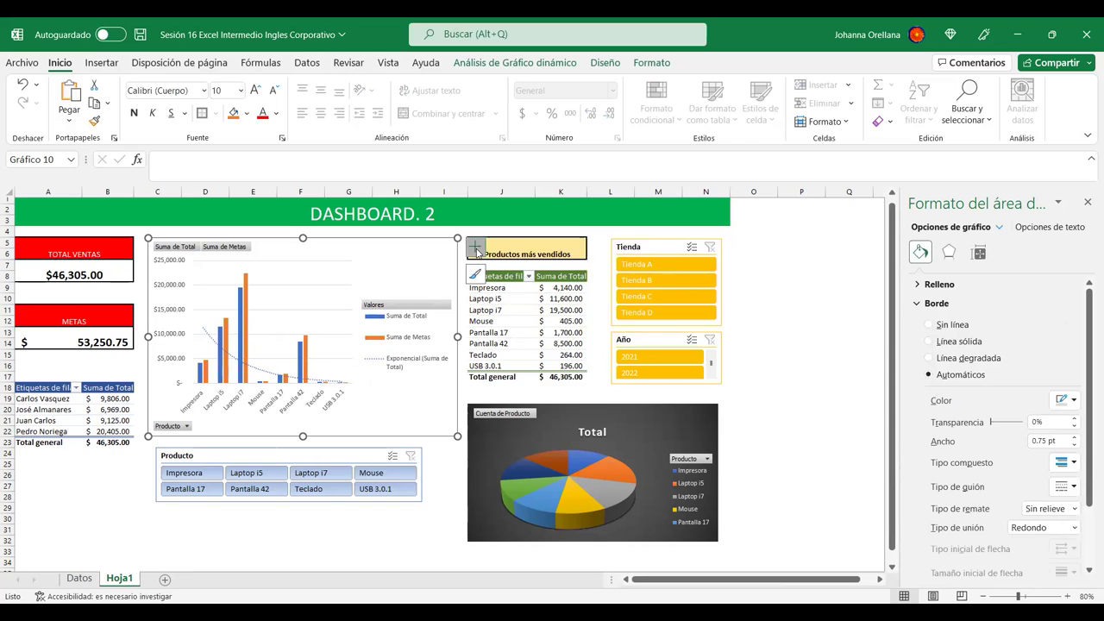
{"action": "left_click", "coordinate": [476, 249]}
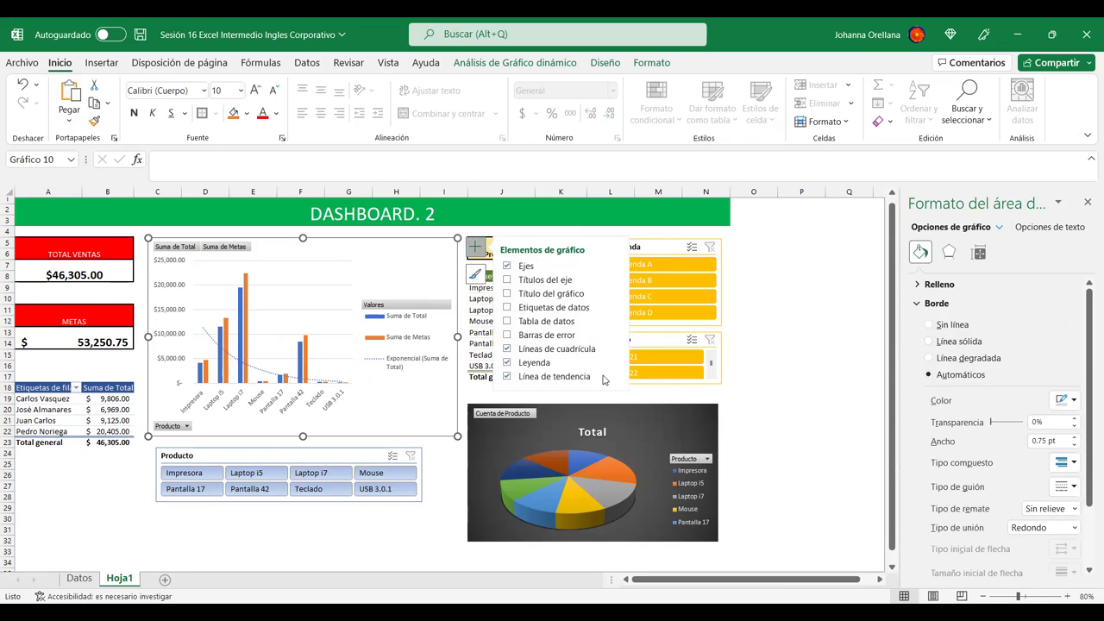
Add a trend line for the Suma de Metas series and set it to Exponencial
{"action": "left_click", "coordinate": [614, 376]}
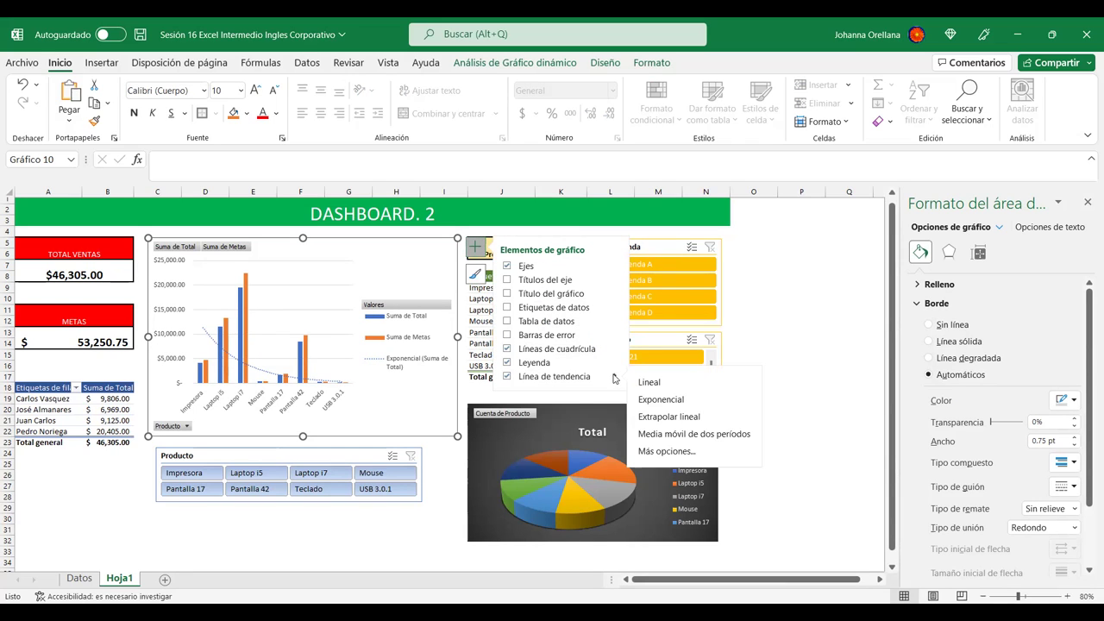
{"action": "left_click", "coordinate": [664, 451]}
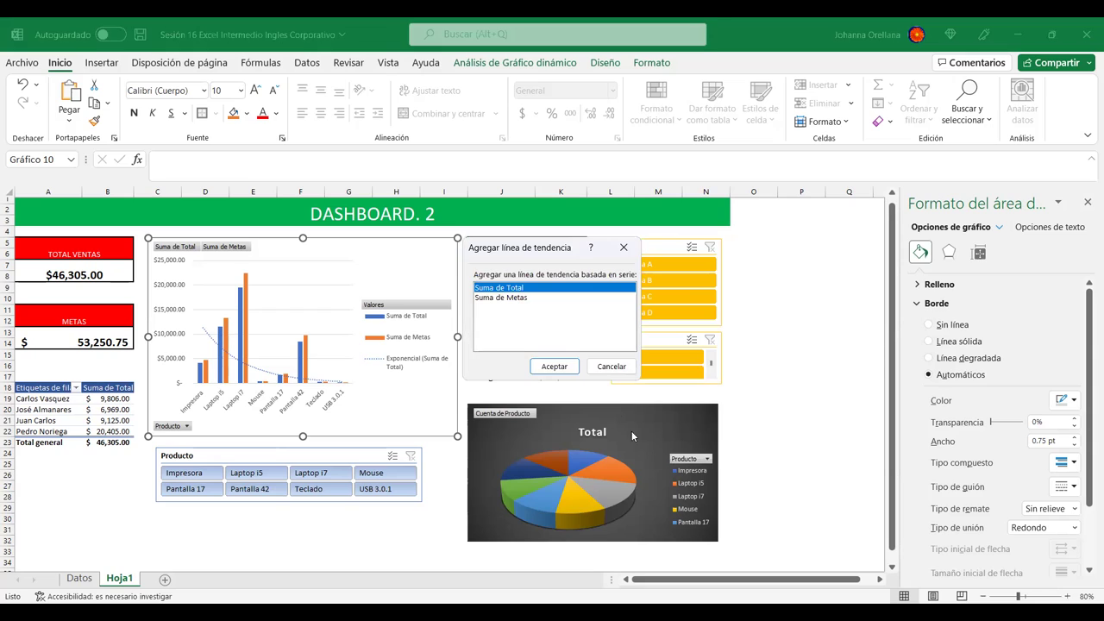
{"action": "left_click", "coordinate": [529, 299]}
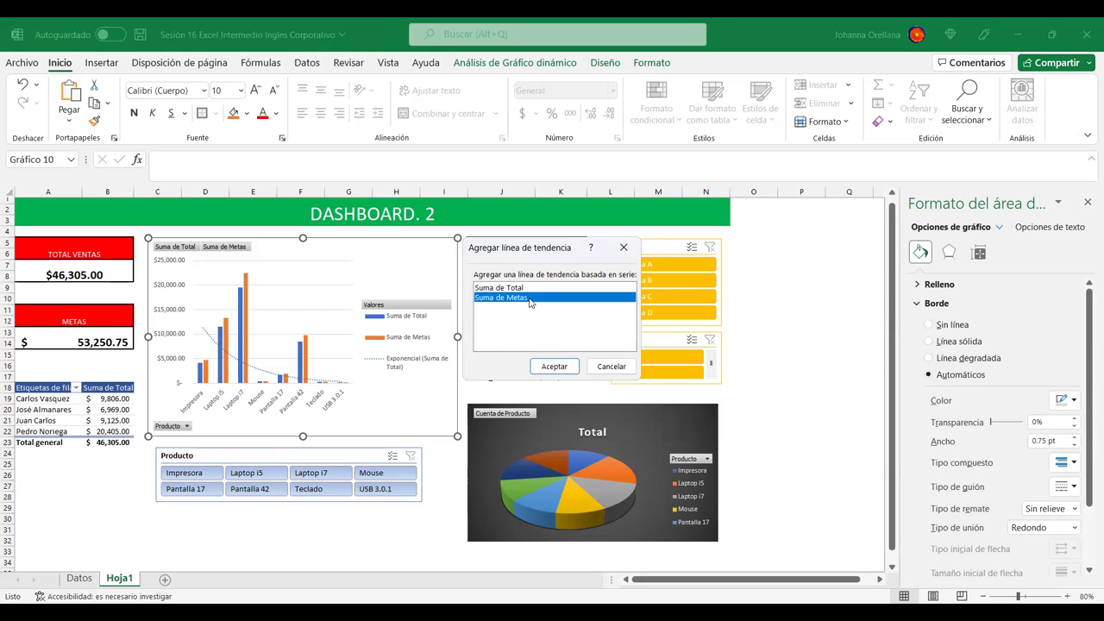
{"action": "left_click", "coordinate": [553, 366]}
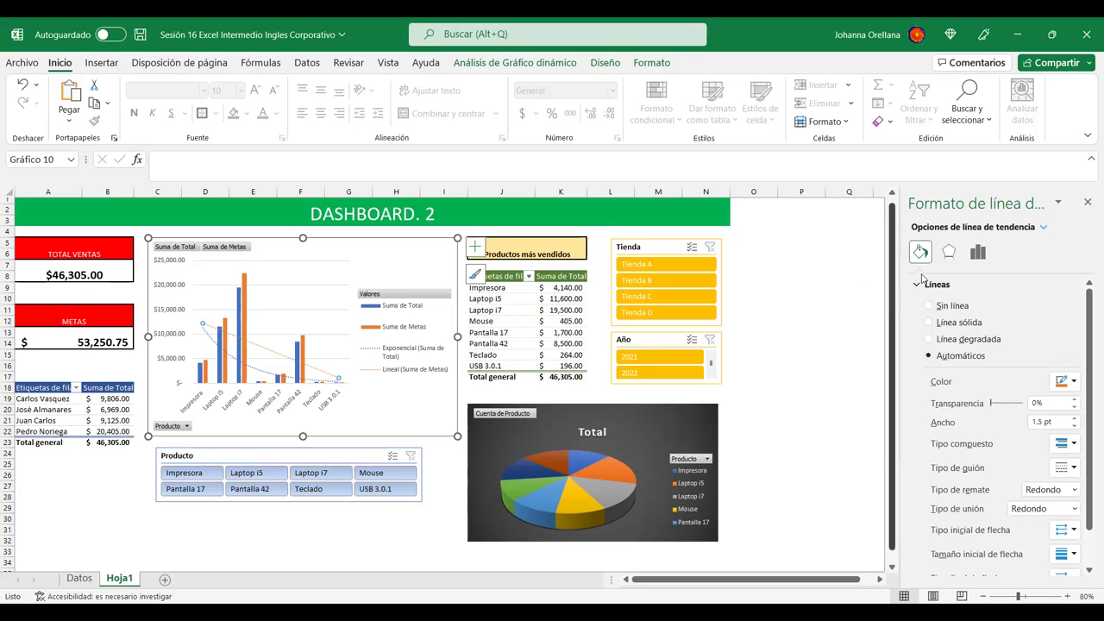
{"action": "left_click", "coordinate": [979, 253]}
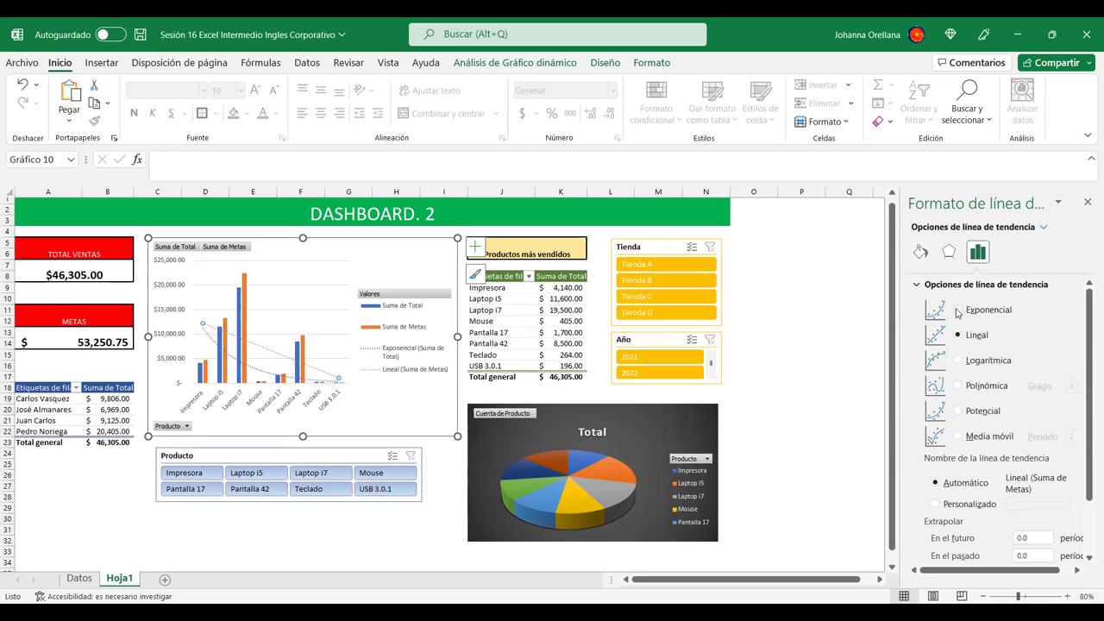
{"action": "left_click", "coordinate": [956, 311]}
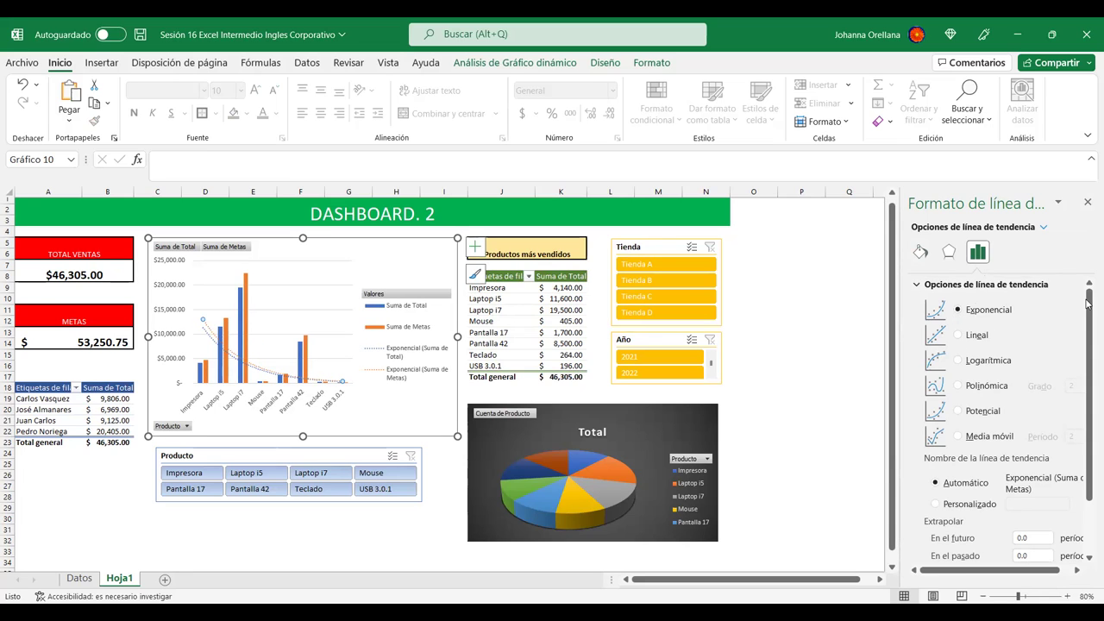
{"action": "left_click_drag", "start_coordinate": [1088, 297], "coordinate": [1089, 384]}
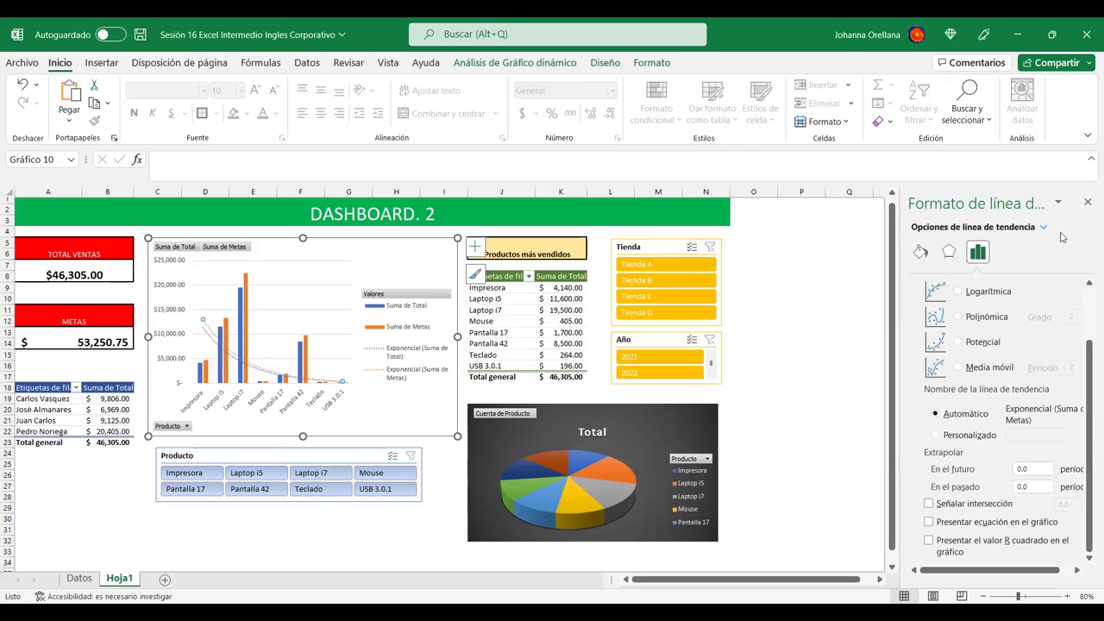
{"action": "left_click", "coordinate": [1088, 202]}
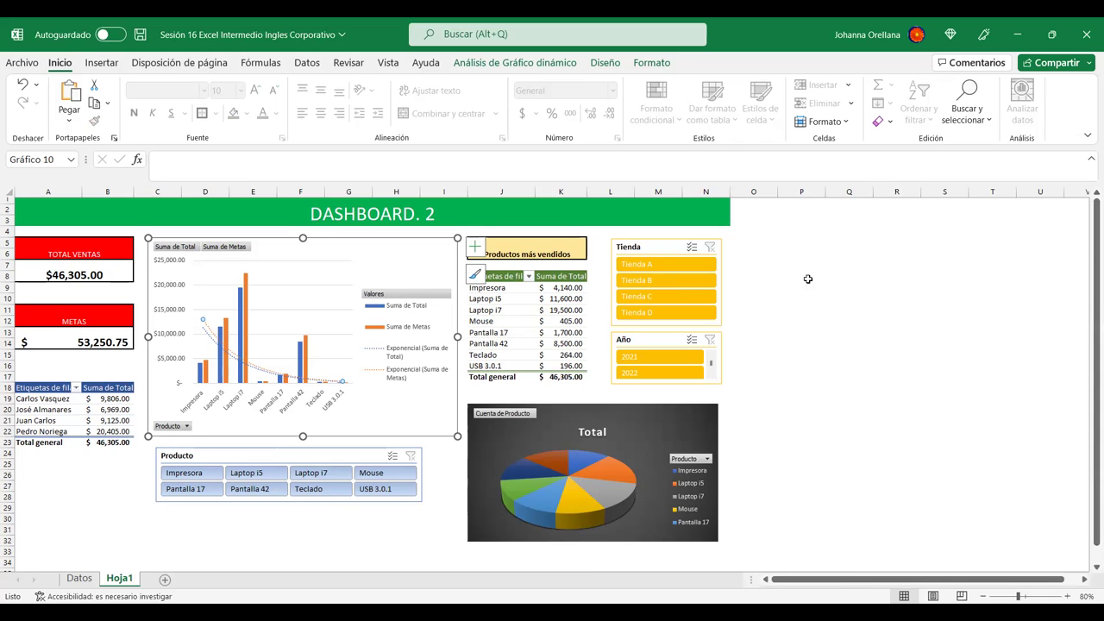
{"action": "left_click", "coordinate": [321, 517]}
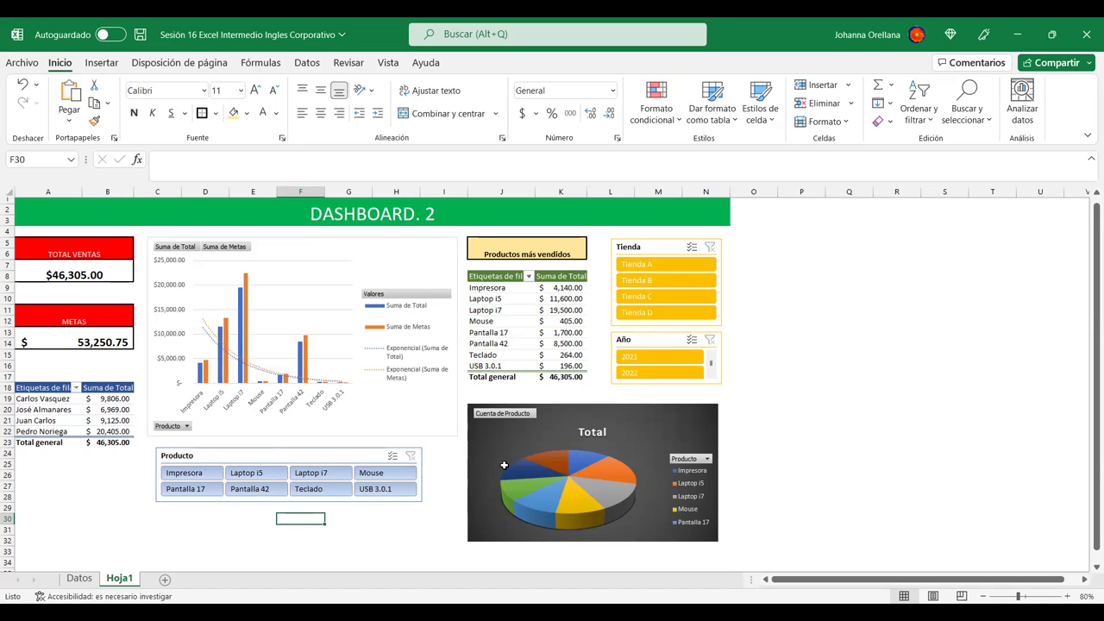
{"action": "left_click", "coordinate": [373, 475]}
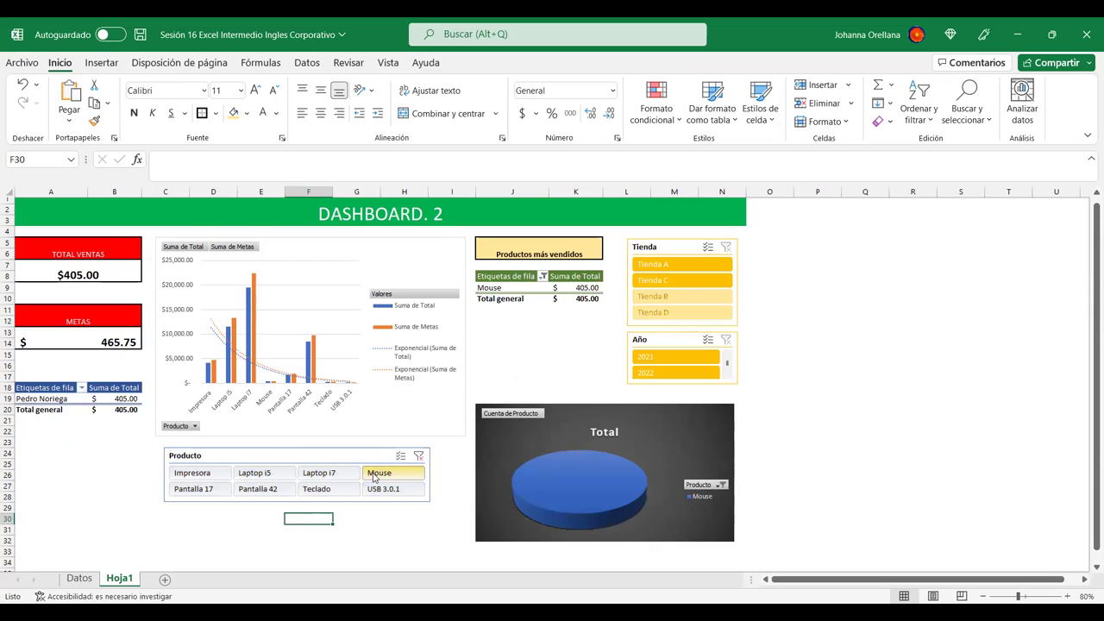
{"action": "left_click", "coordinate": [370, 489]}
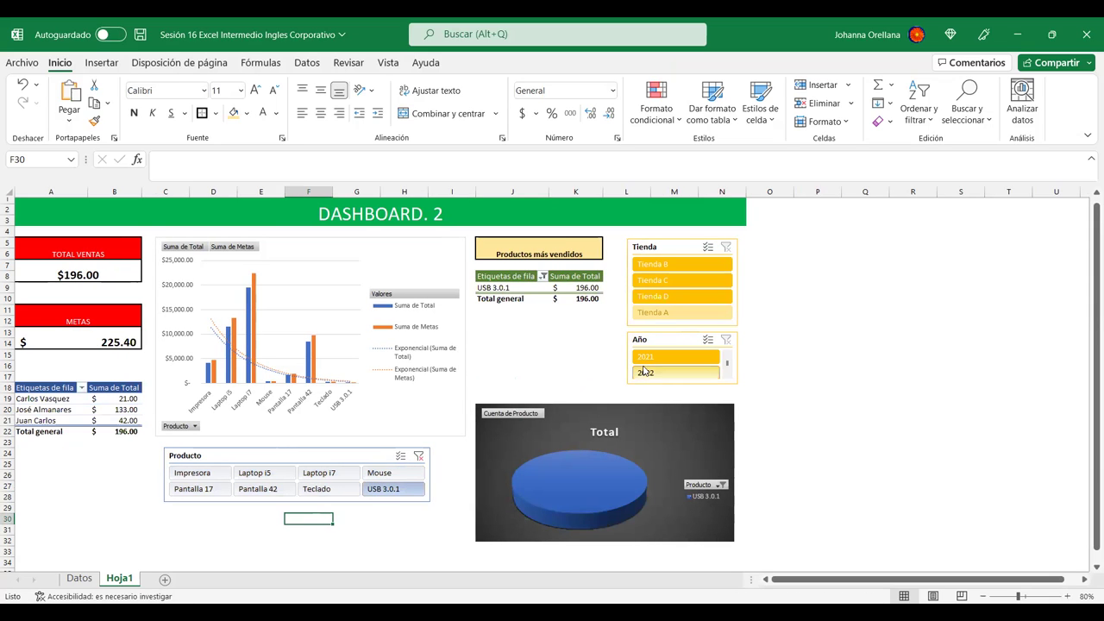
{"action": "left_click", "coordinate": [220, 474]}
{"action": "left_click", "coordinate": [418, 455]}
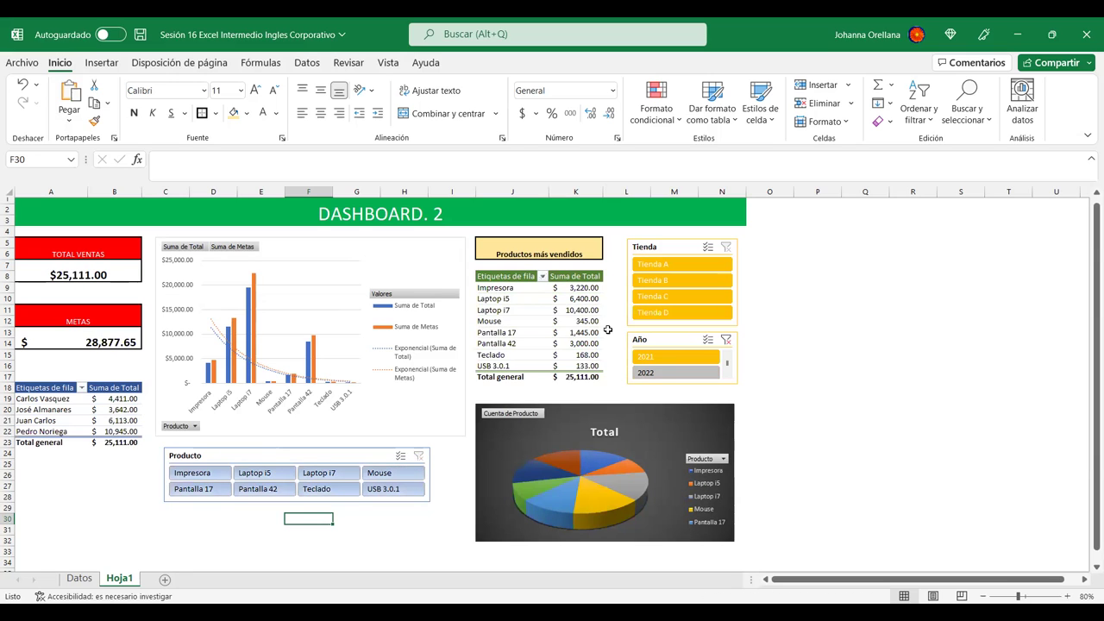
{"action": "left_click", "coordinate": [726, 339]}
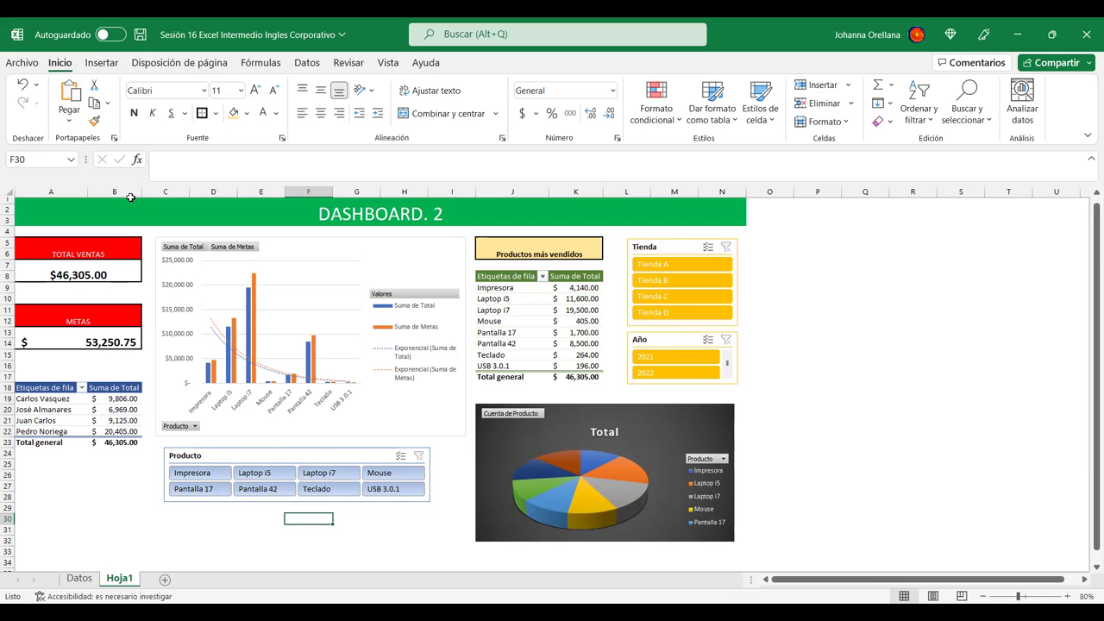
{"action": "left_click_drag", "start_coordinate": [130, 187], "coordinate": [78, 187]}
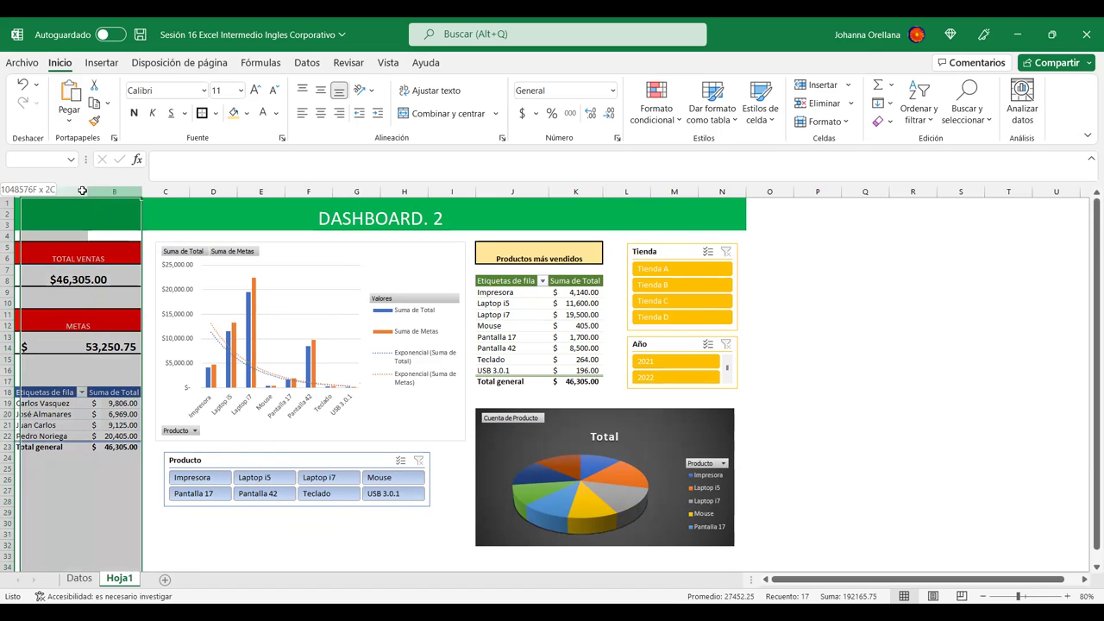
{"action": "left_click", "coordinate": [818, 429]}
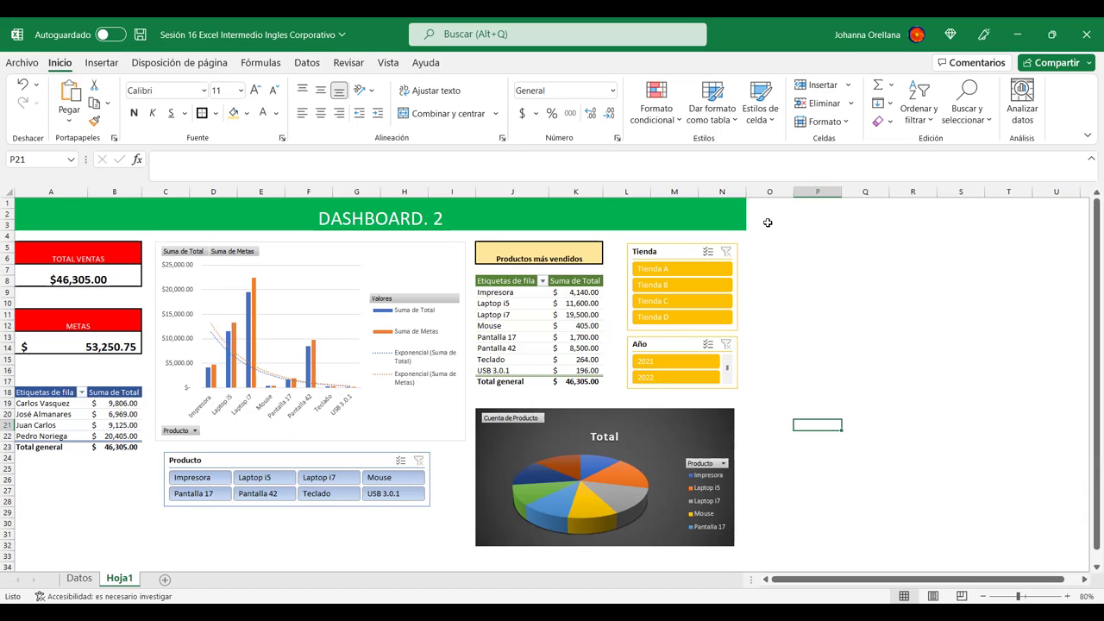
{"action": "left_click", "coordinate": [767, 223]}
{"action": "left_click_drag", "start_coordinate": [771, 189], "coordinate": [804, 190]}
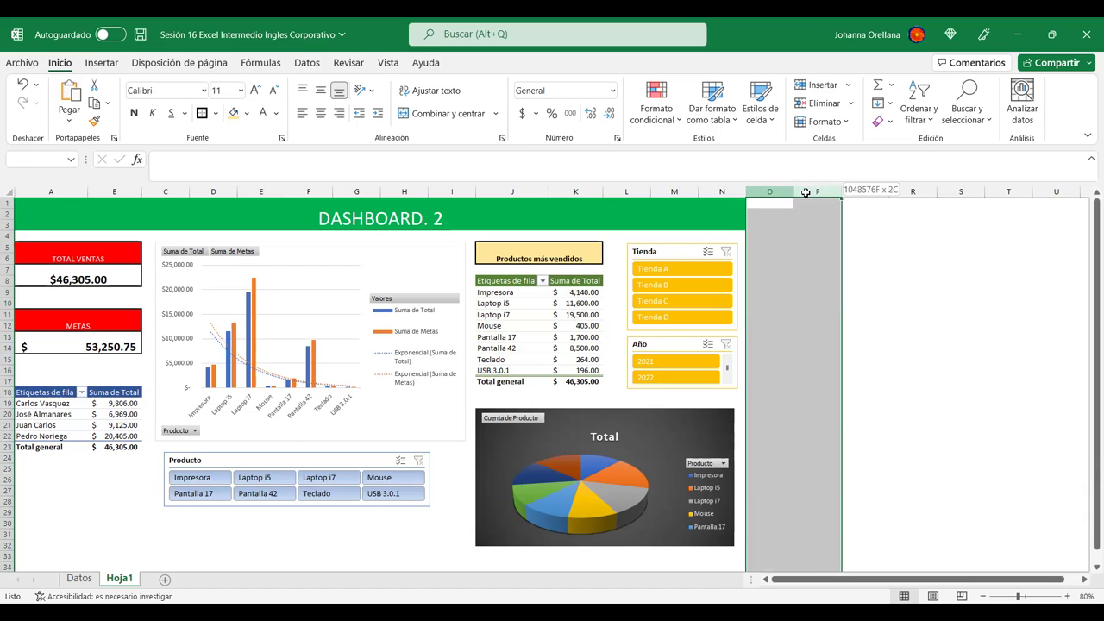
{"action": "right_click", "coordinate": [805, 190]}
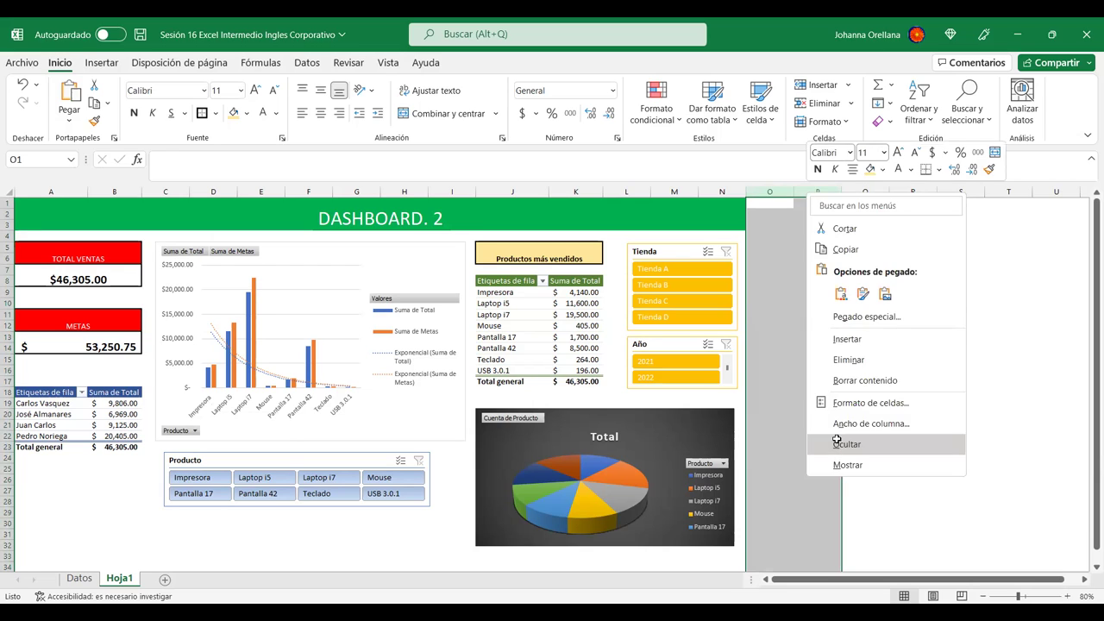
{"action": "left_click", "coordinate": [837, 442]}
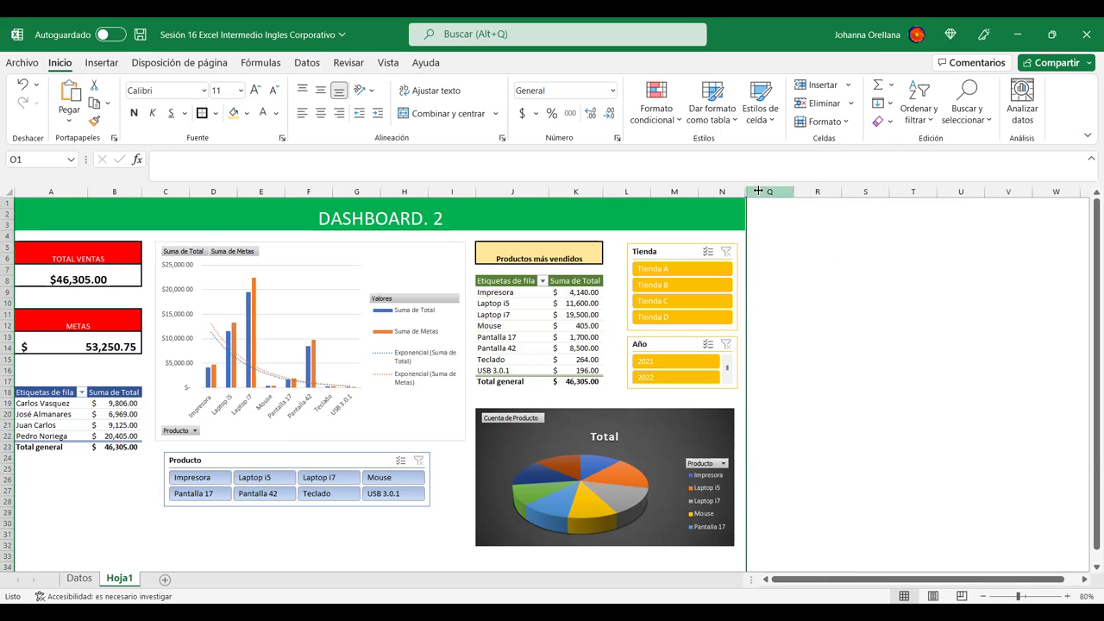
{"action": "left_click_drag", "start_coordinate": [700, 192], "coordinate": [770, 189]}
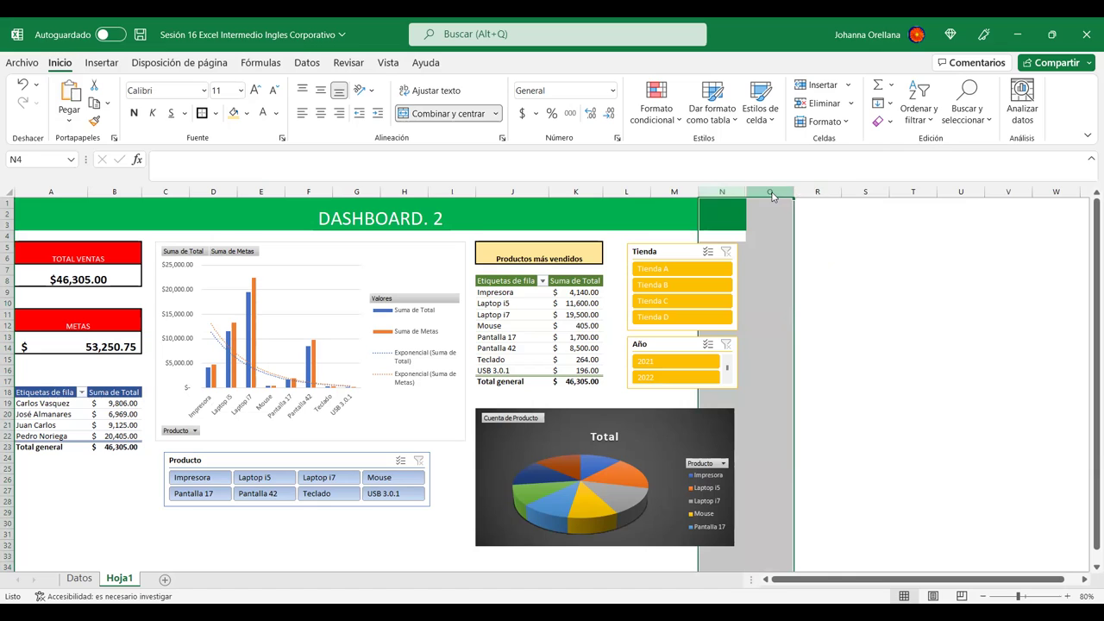
{"action": "right_click", "coordinate": [771, 190]}
{"action": "left_click", "coordinate": [814, 464]}
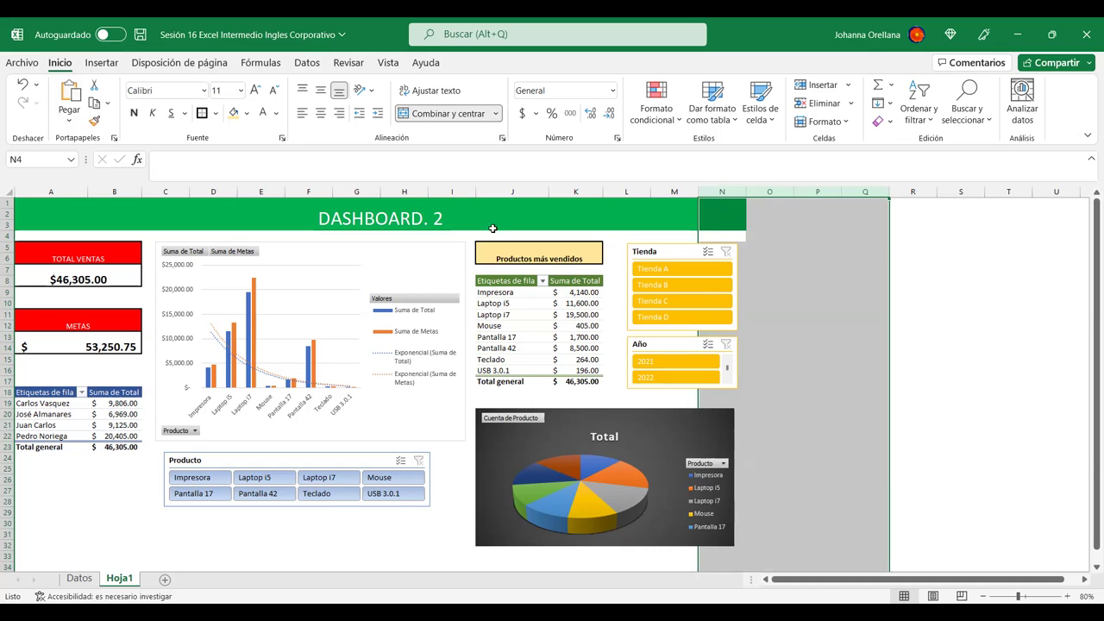
{"action": "left_click", "coordinate": [875, 242]}
{"action": "left_click_drag", "start_coordinate": [818, 191], "coordinate": [846, 191]}
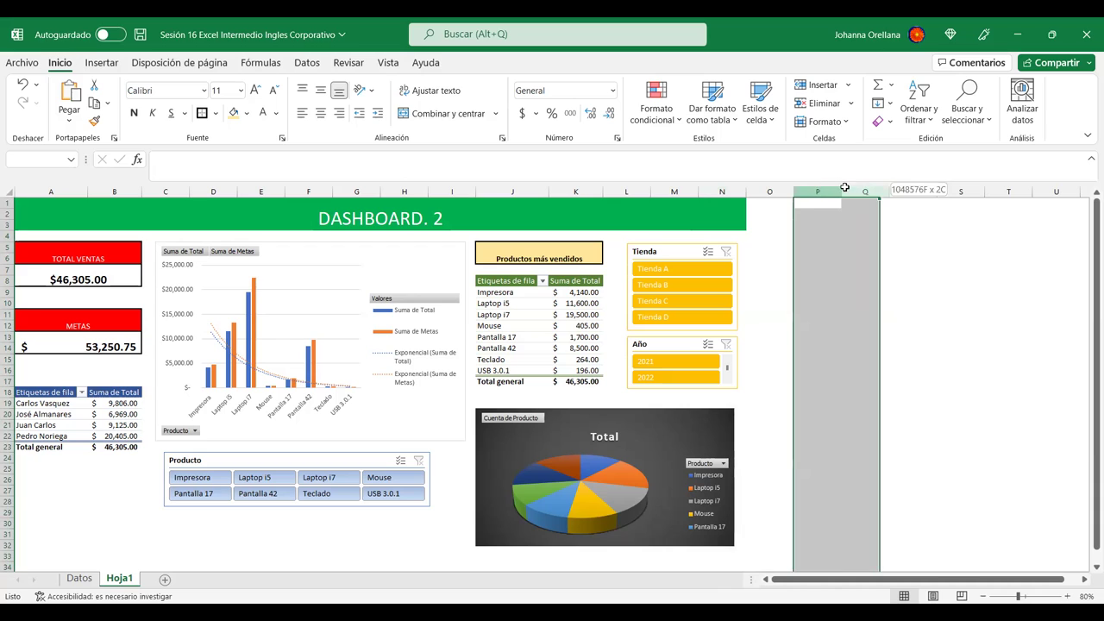
{"action": "right_click", "coordinate": [846, 191]}
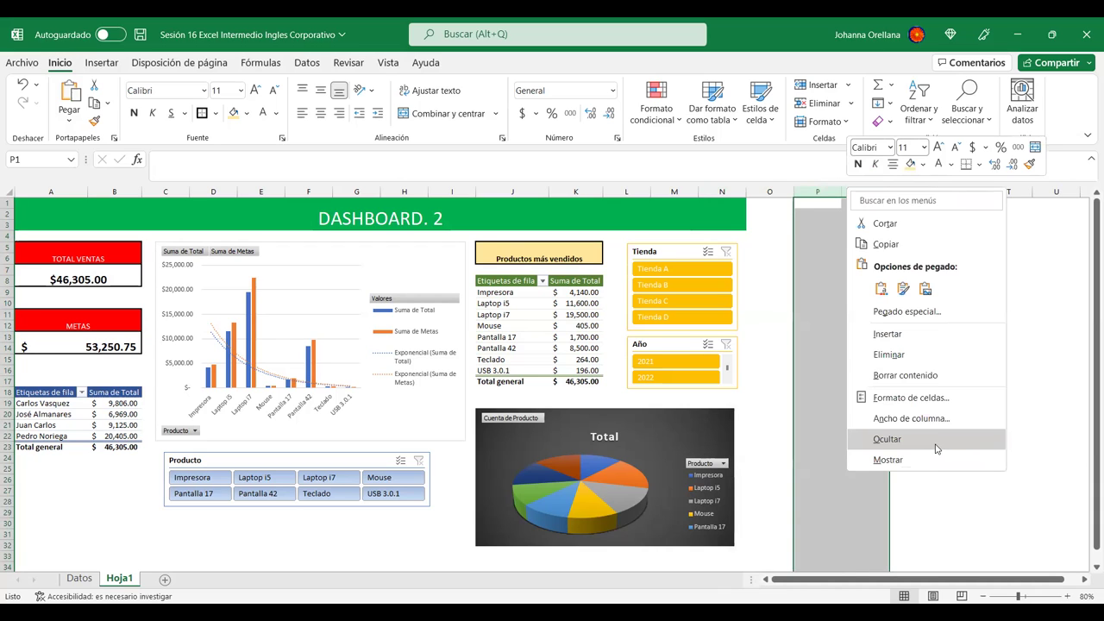
{"action": "left_click", "coordinate": [887, 439]}
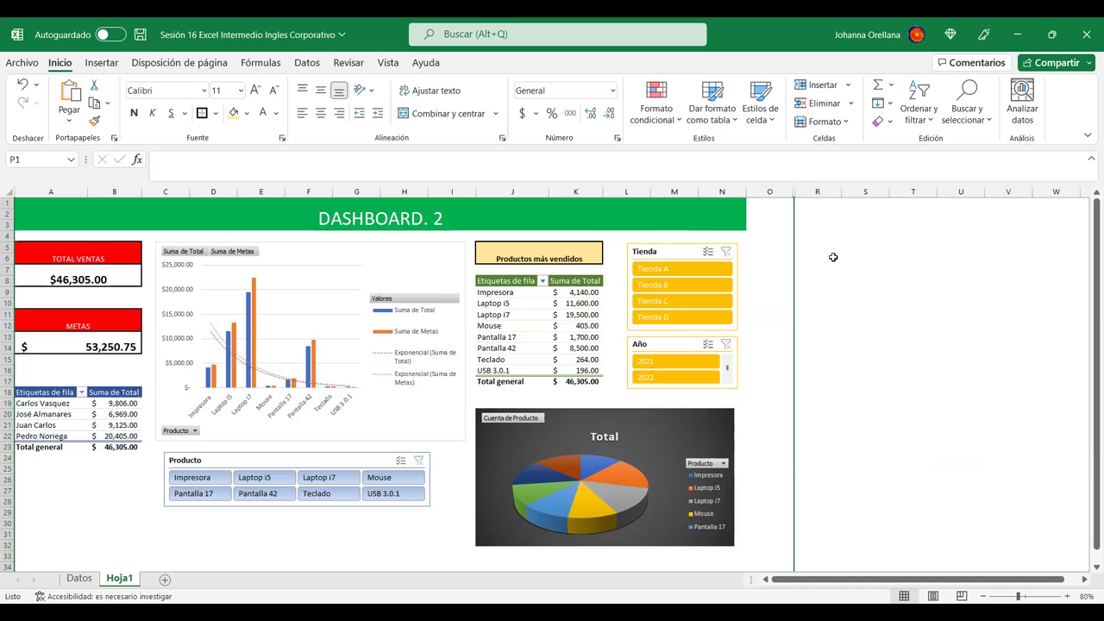
{"action": "left_click", "coordinate": [791, 191]}
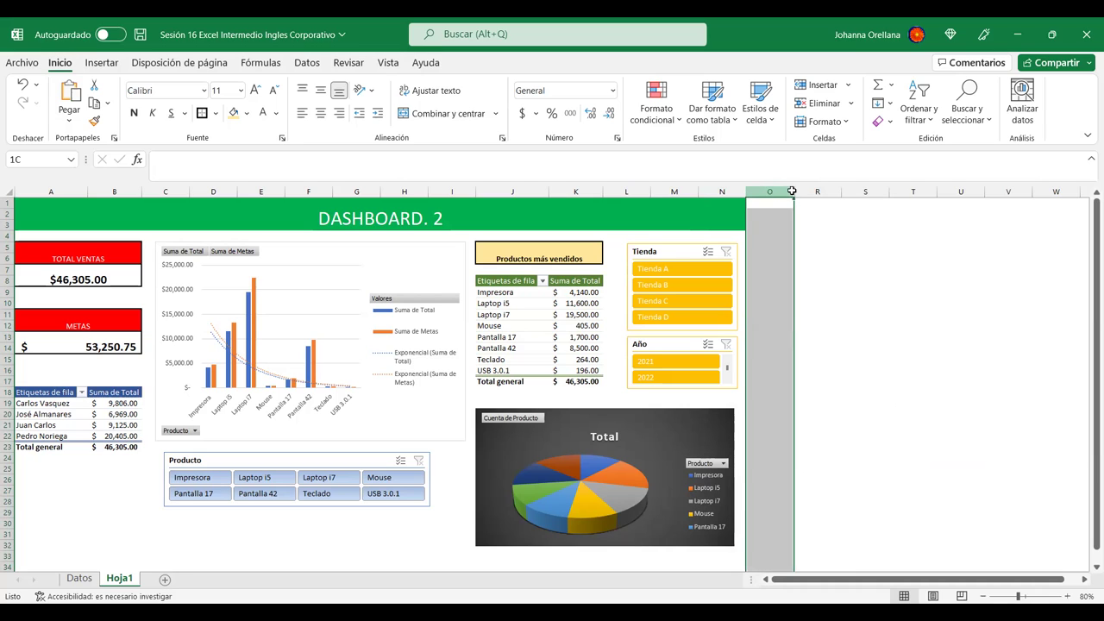
{"action": "left_click_drag", "start_coordinate": [791, 191], "coordinate": [799, 190]}
{"action": "right_click", "coordinate": [798, 190]}
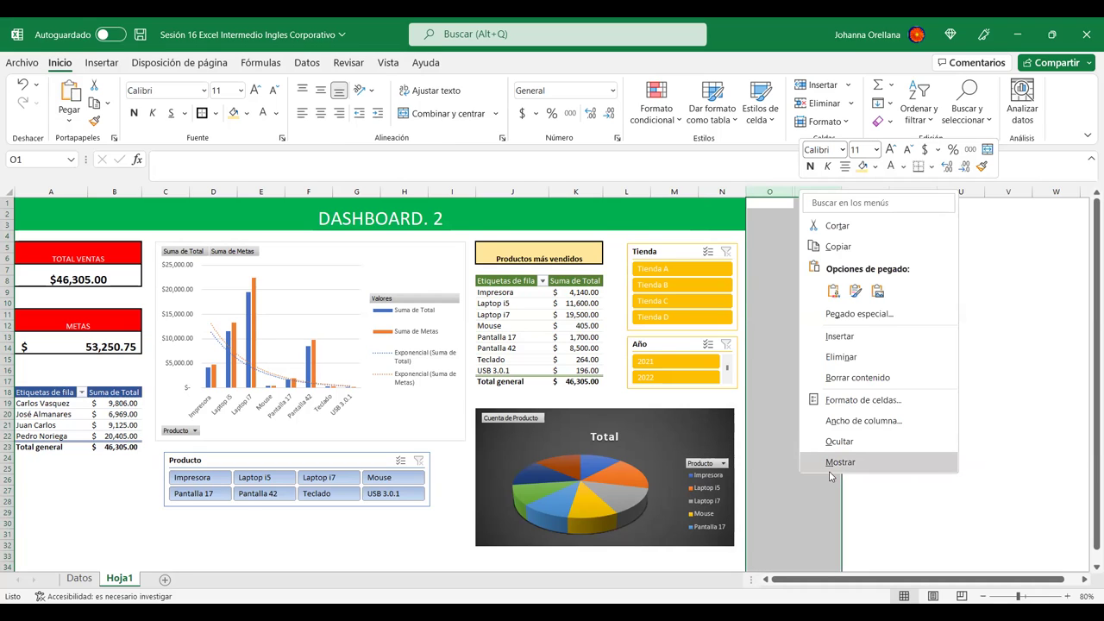
{"action": "left_click", "coordinate": [837, 462]}
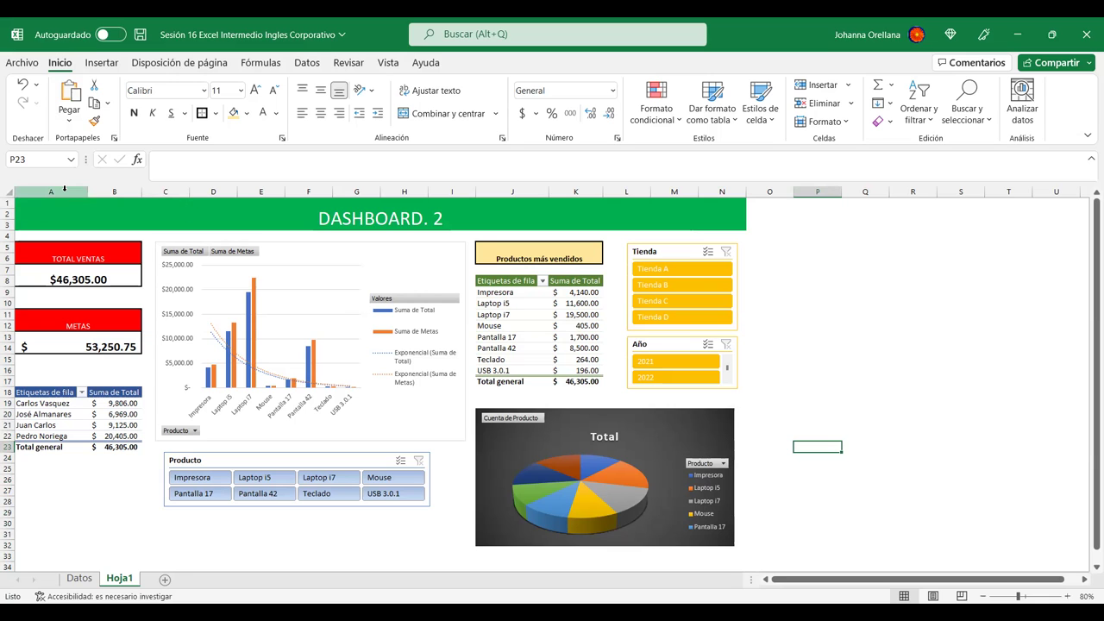
{"action": "left_click", "coordinate": [164, 579]}
Enter test text 'fgod' in A1 and 'dre' in B1 on Hoja2
{"action": "left_click", "coordinate": [52, 193]}
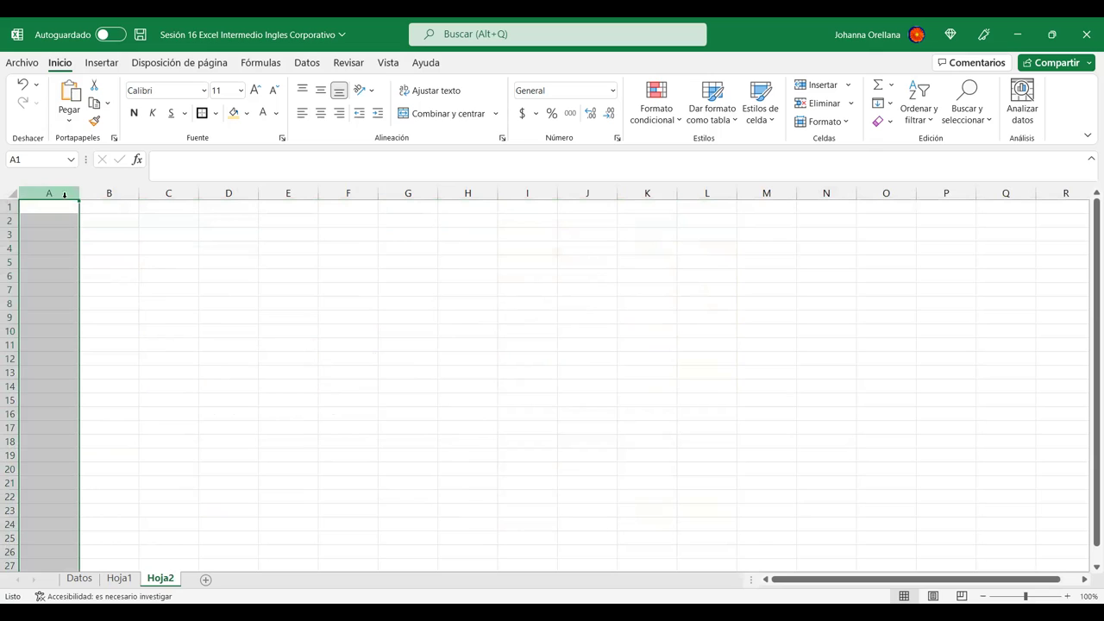
{"action": "left_click", "coordinate": [61, 207]}
{"action": "type", "text": "fgod"}
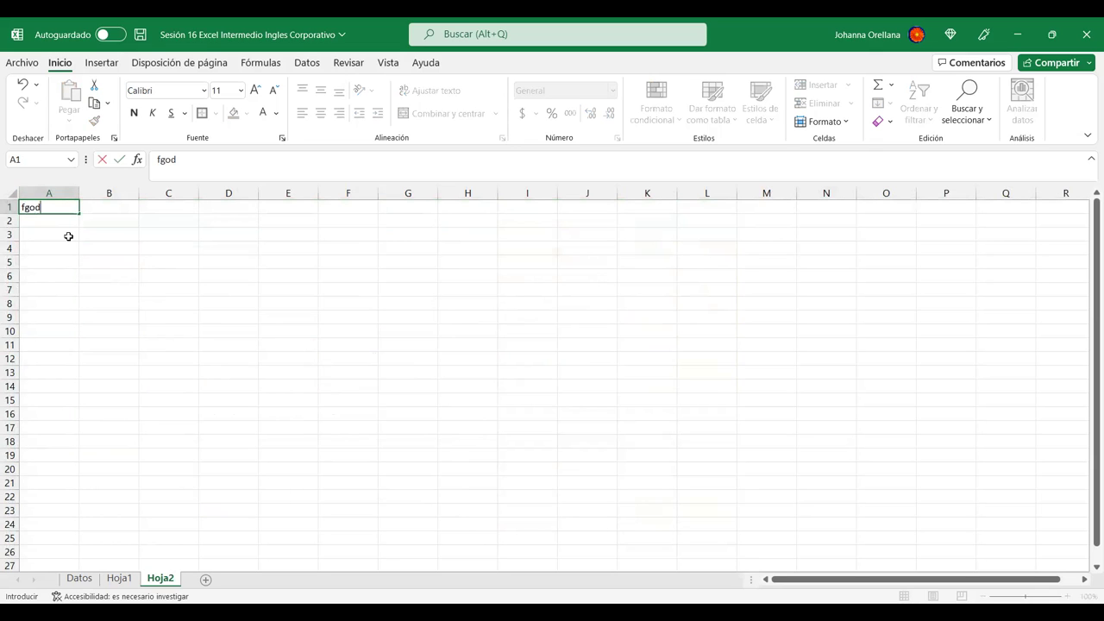
{"action": "left_click", "coordinate": [90, 205]}
{"action": "type", "text": "dre"}
{"action": "left_click", "coordinate": [155, 319]}
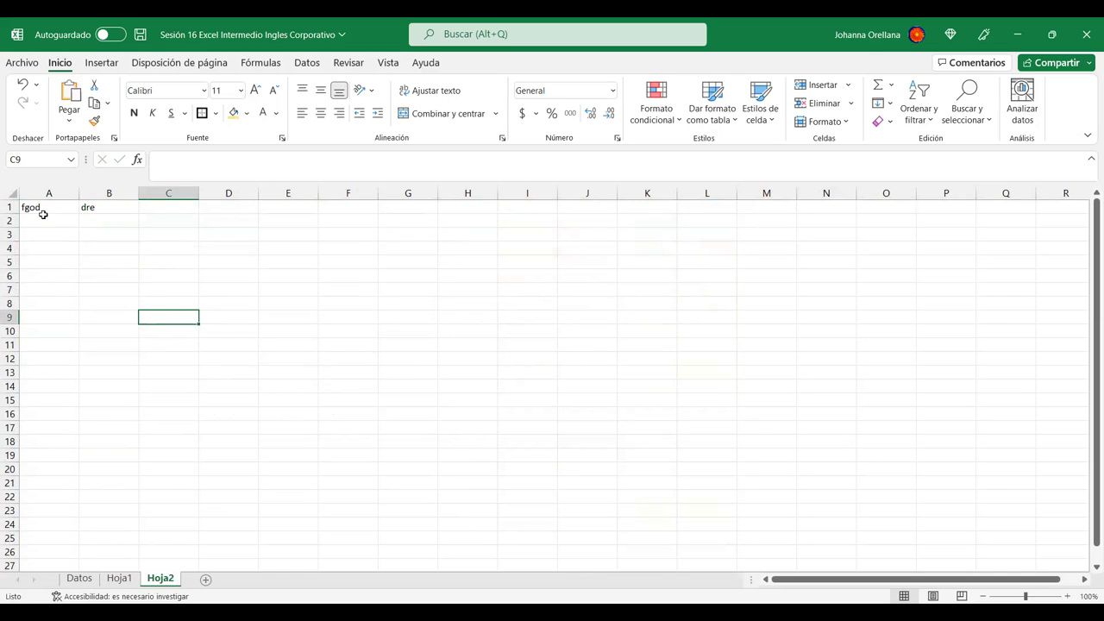
Hide columns A and B
{"action": "left_click_drag", "start_coordinate": [47, 188], "coordinate": [87, 183]}
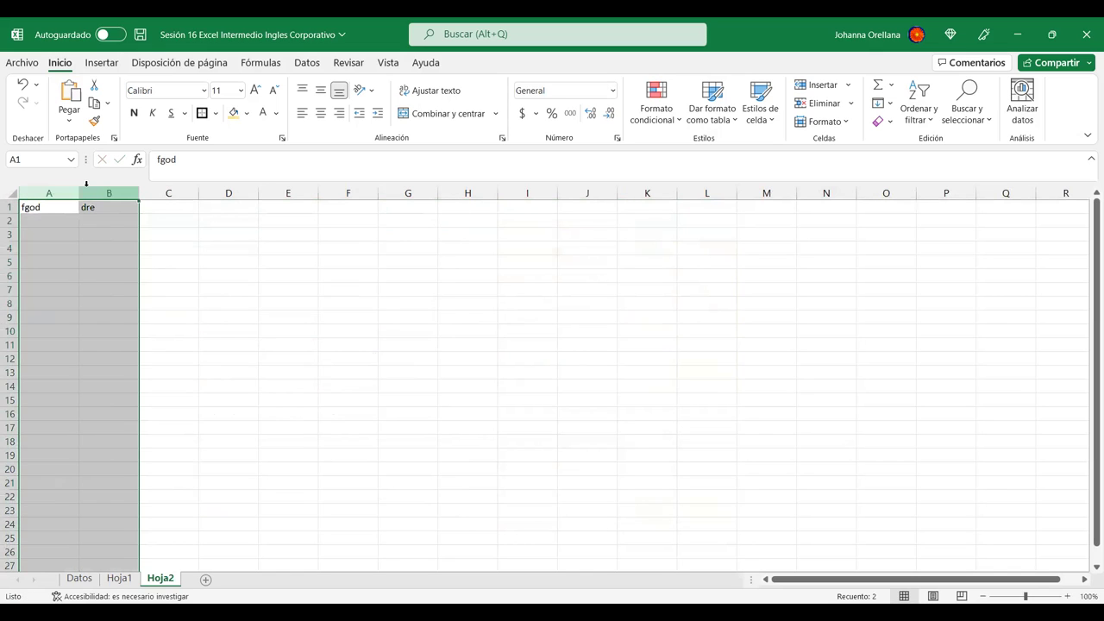
{"action": "right_click", "coordinate": [86, 184]}
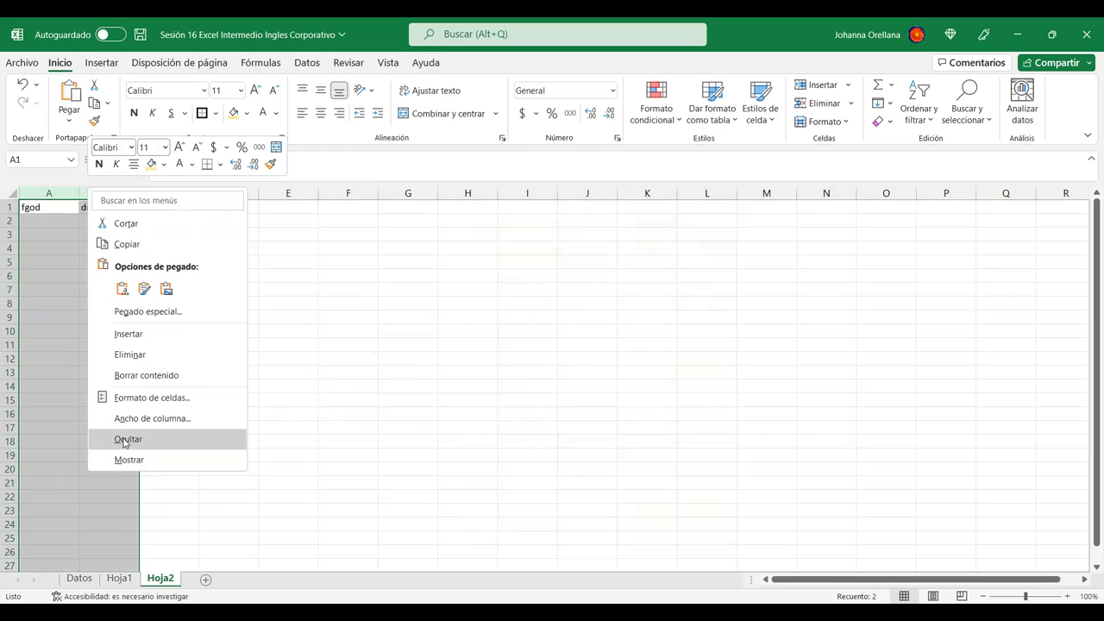
{"action": "left_click", "coordinate": [126, 440]}
{"action": "left_click_drag", "start_coordinate": [32, 207], "coordinate": [454, 408]}
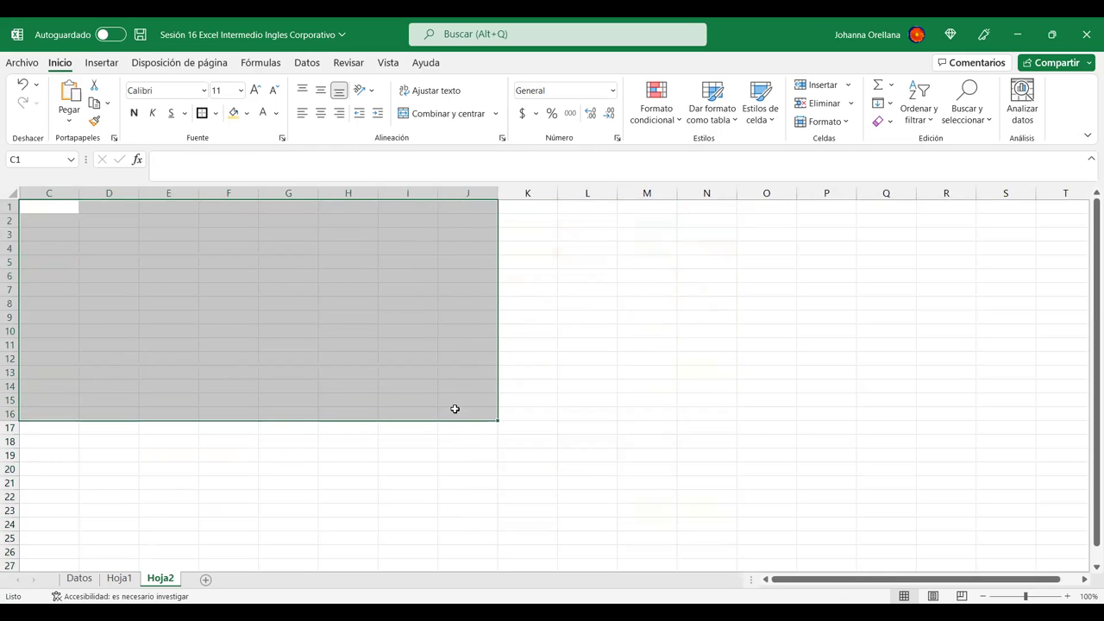
{"action": "left_click", "coordinate": [665, 361]}
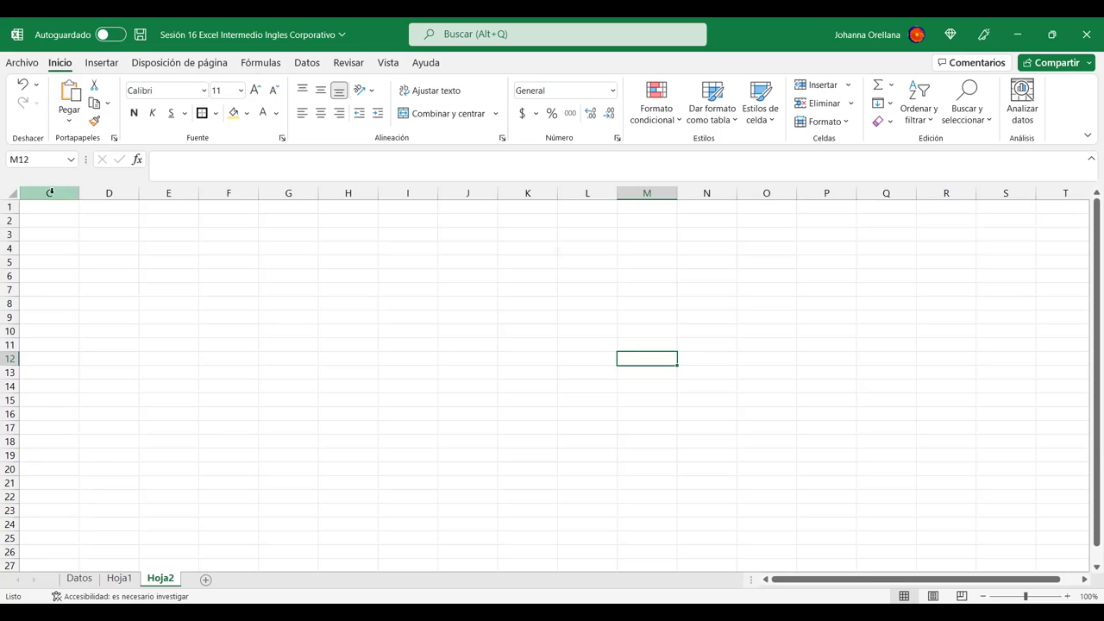
Unhide columns A and B
{"action": "left_click", "coordinate": [50, 192]}
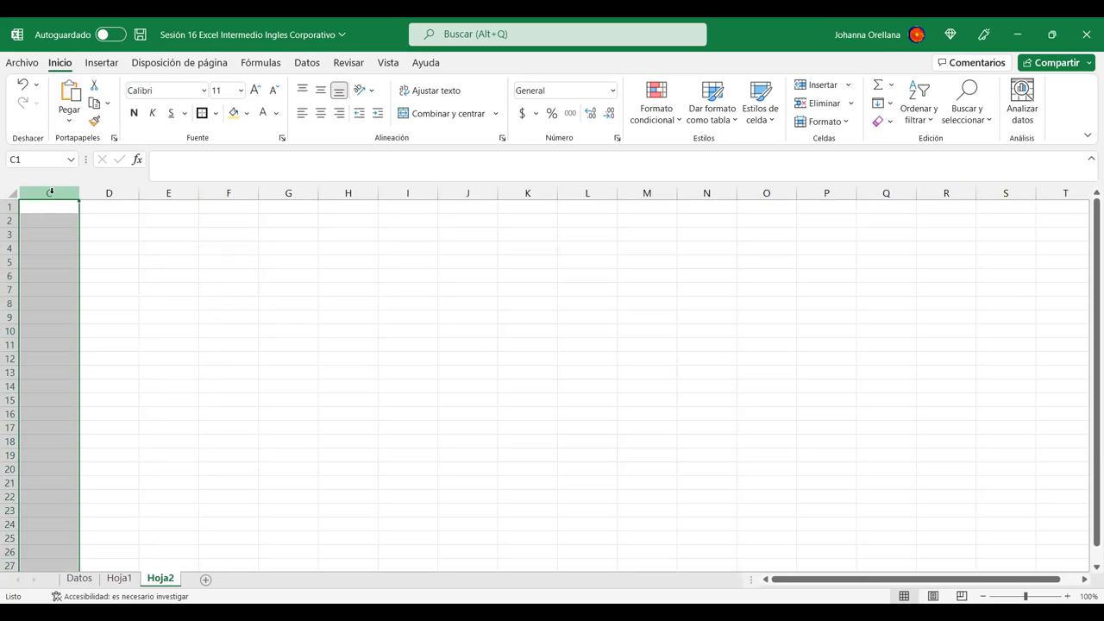
{"action": "key", "text": "ctrl+v"}
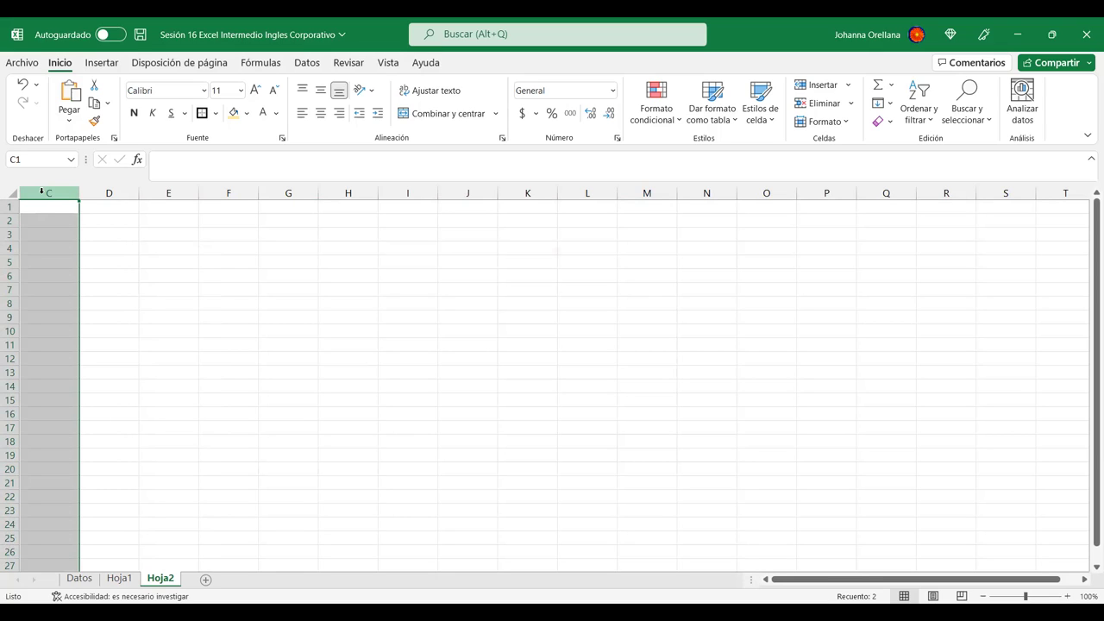
{"action": "right_click", "coordinate": [41, 192]}
{"action": "left_click", "coordinate": [84, 464]}
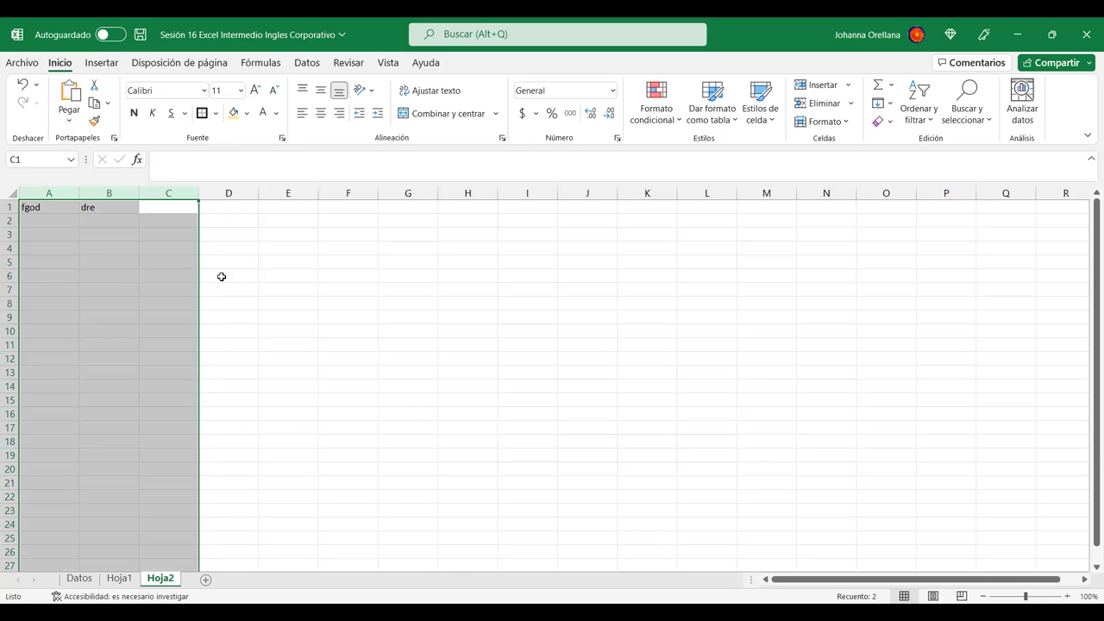
{"action": "left_click", "coordinate": [76, 237]}
Delete the test entries from B1 and A1, leaving the sheet blank
{"action": "left_click", "coordinate": [102, 214]}
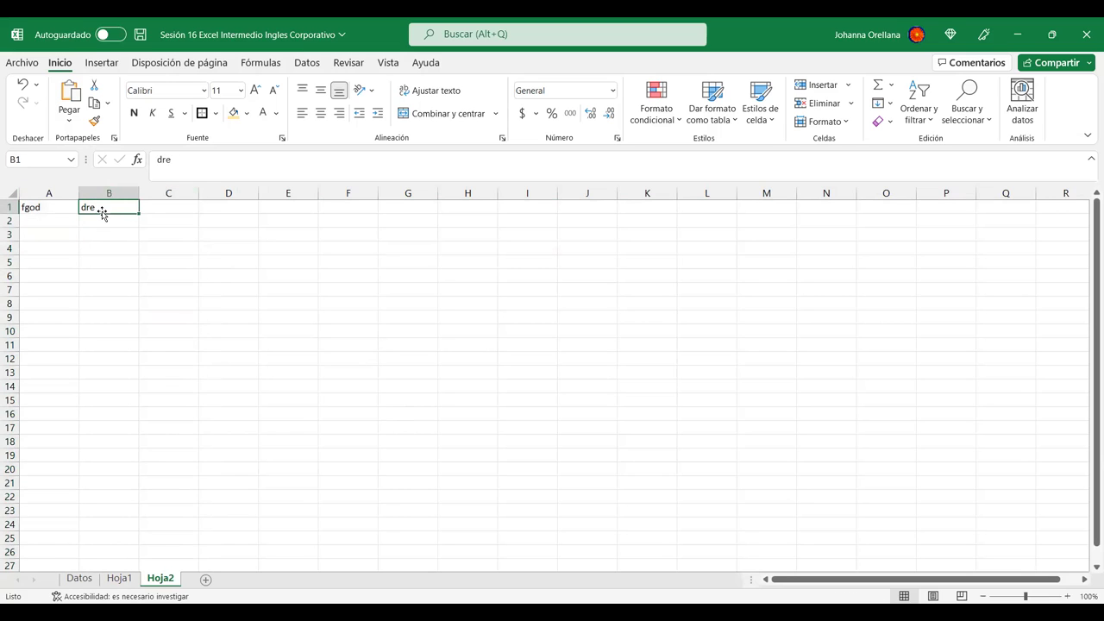
{"action": "key", "text": "BackSpace"}
{"action": "left_click", "coordinate": [42, 207]}
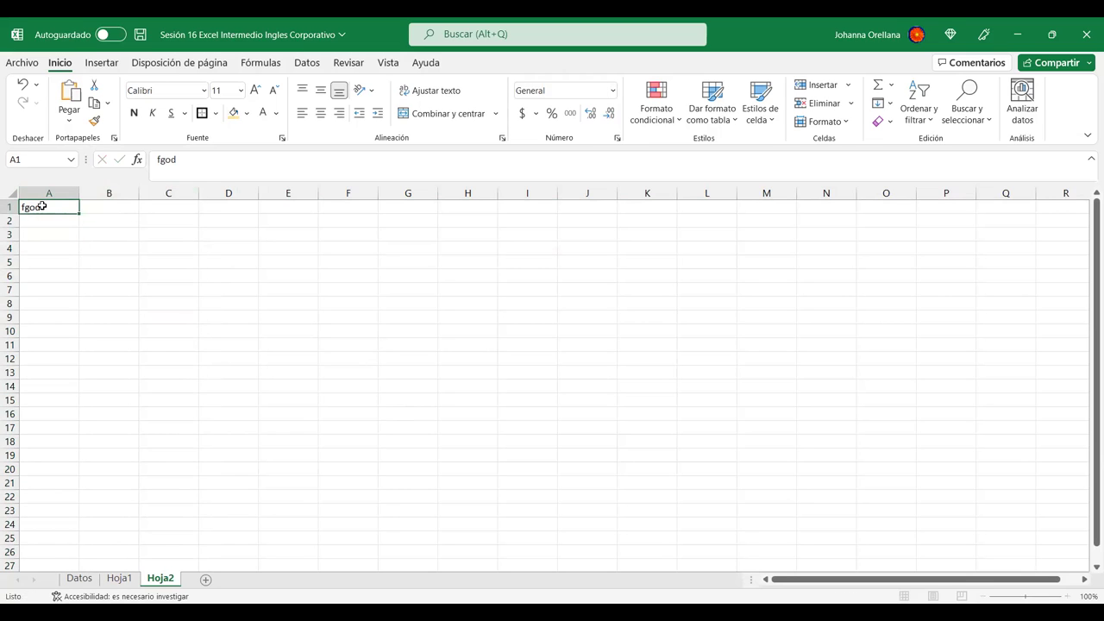
{"action": "key", "text": "BackSpace"}
{"action": "left_click", "coordinate": [382, 443]}
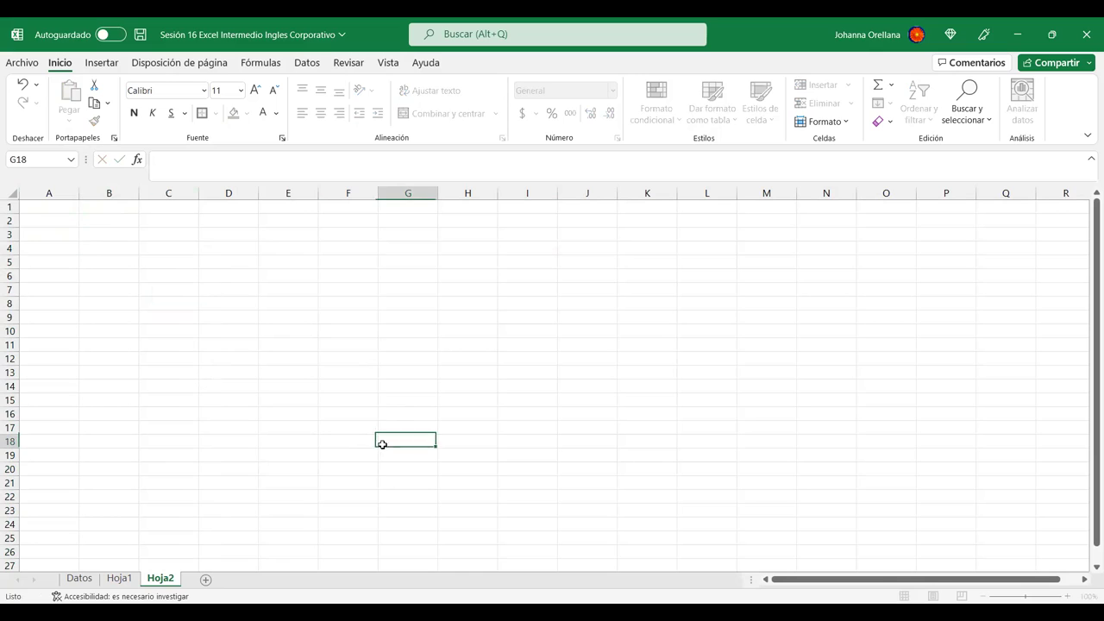